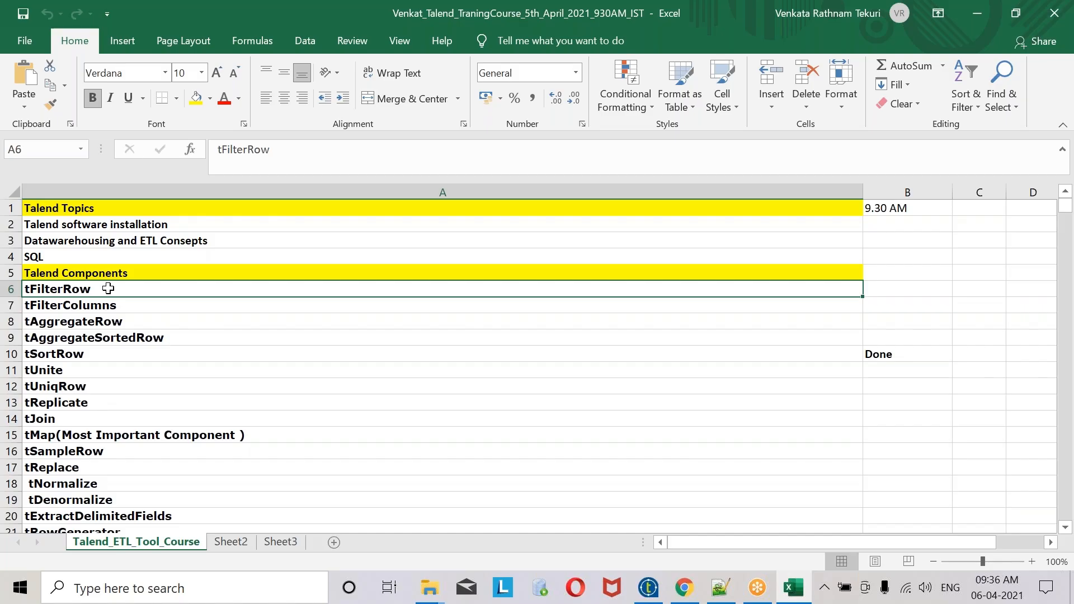
pyautogui.click(649, 587)
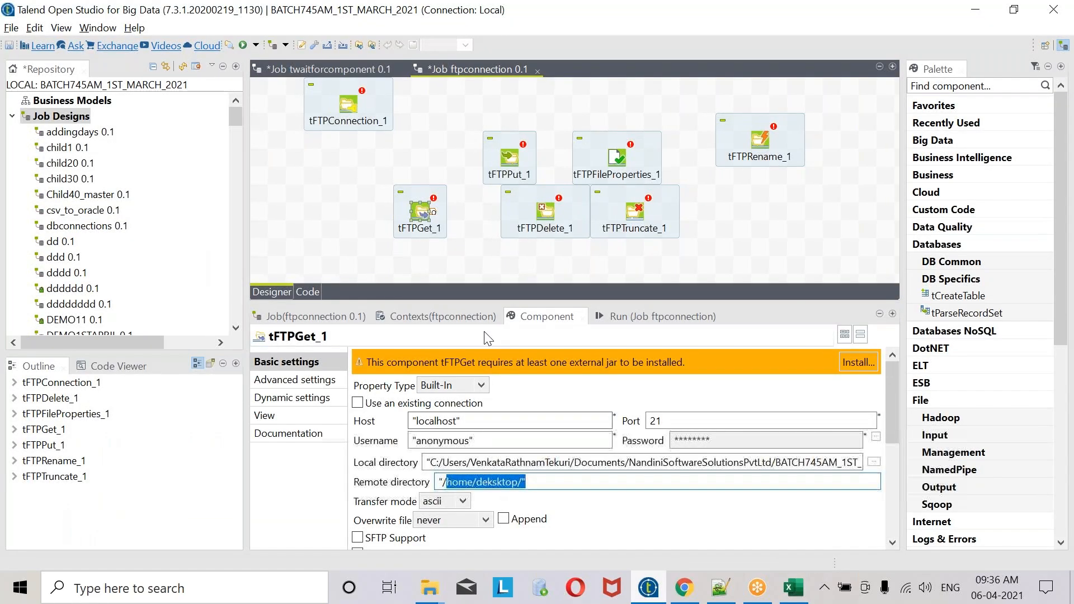
pyautogui.click(793, 587)
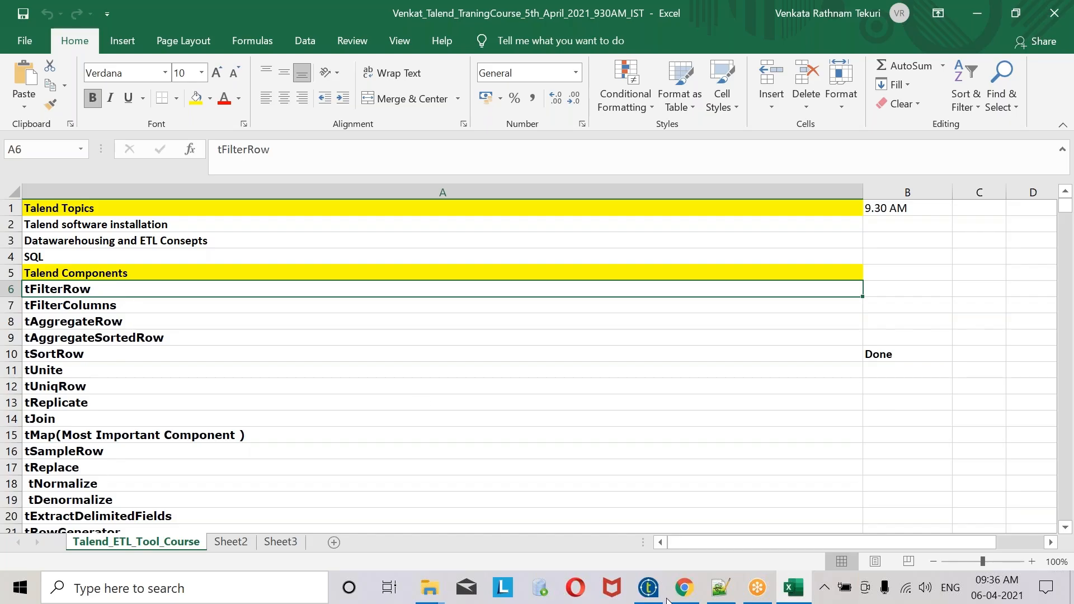
# - Switch to Notepad++ and copy the header and all employee records from SRC_EMP.txt into the new 116 document
pyautogui.click(720, 597)
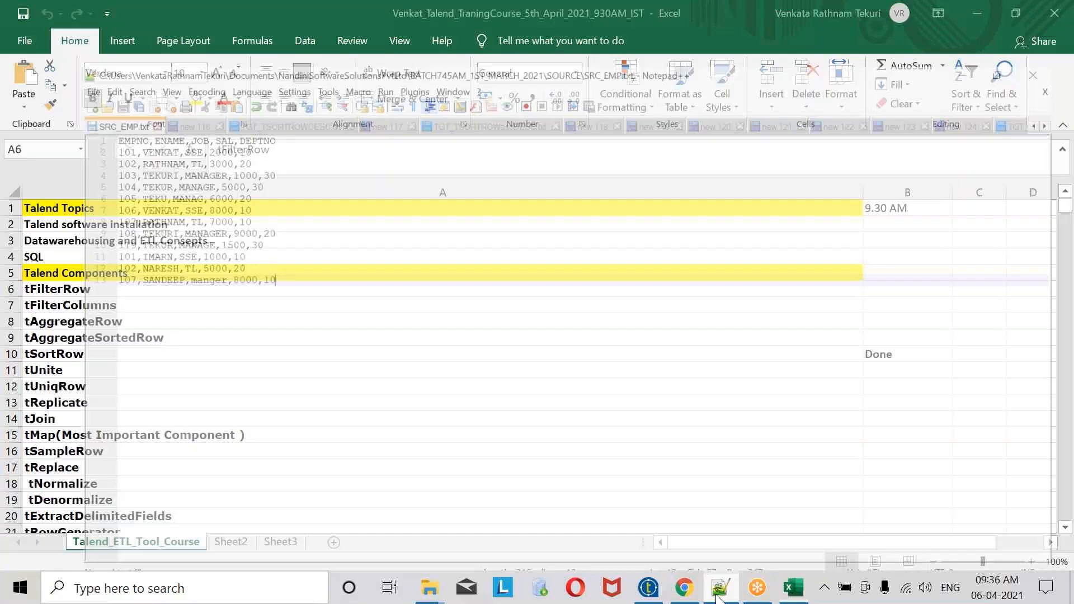
pyautogui.moveTo(213, 237); pyautogui.dragTo(10, 88)
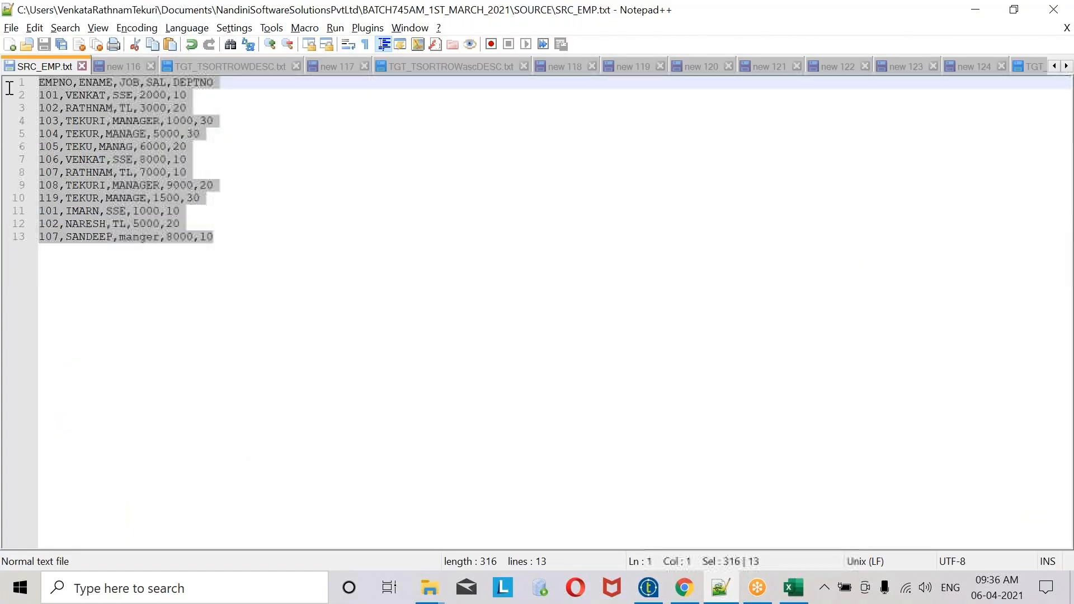
pyautogui.click(301, 137)
pyautogui.doubleClick(190, 84)
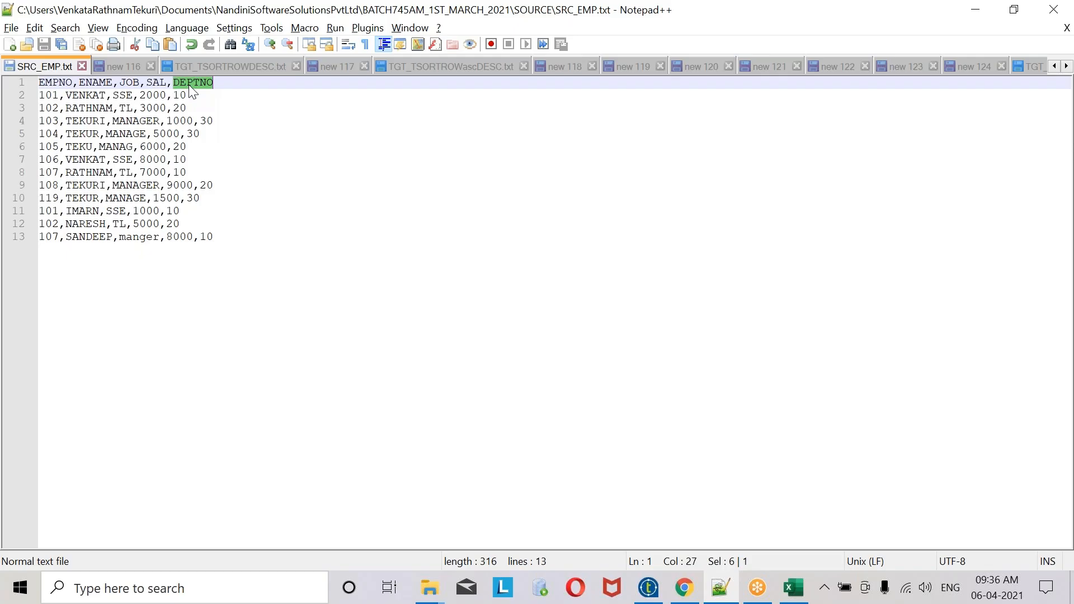
pyautogui.doubleClick(205, 235)
pyautogui.click(223, 237)
pyautogui.hotkey('ctrl', 'shift', 'Home')
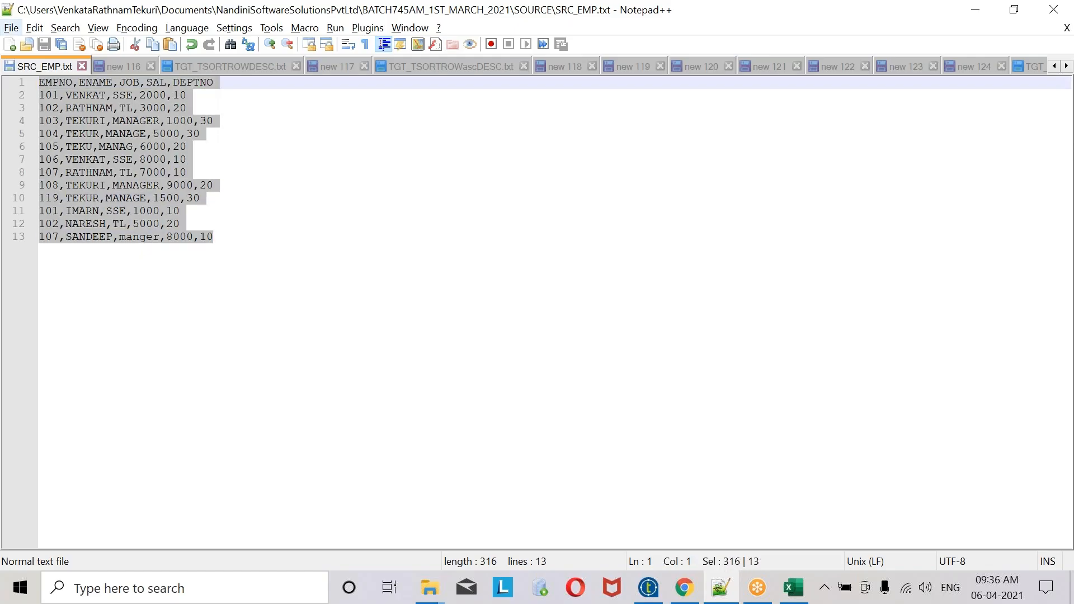
pyautogui.hotkey('ctrl', 'c')
pyautogui.click(108, 69)
pyautogui.hotkey('ctrl', 'v')
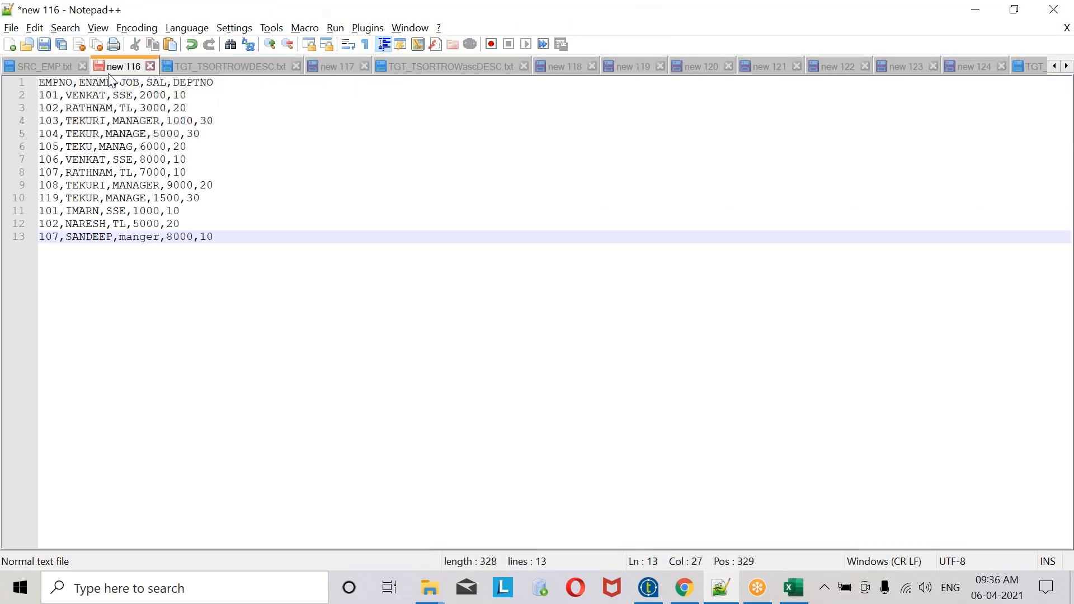
# - Add three empty lines below the last pasted record in new 116
pyautogui.click(40, 84)
pyautogui.click(232, 242)
pyautogui.press('Return')
pyautogui.press('Return')
pyautogui.press('Return')
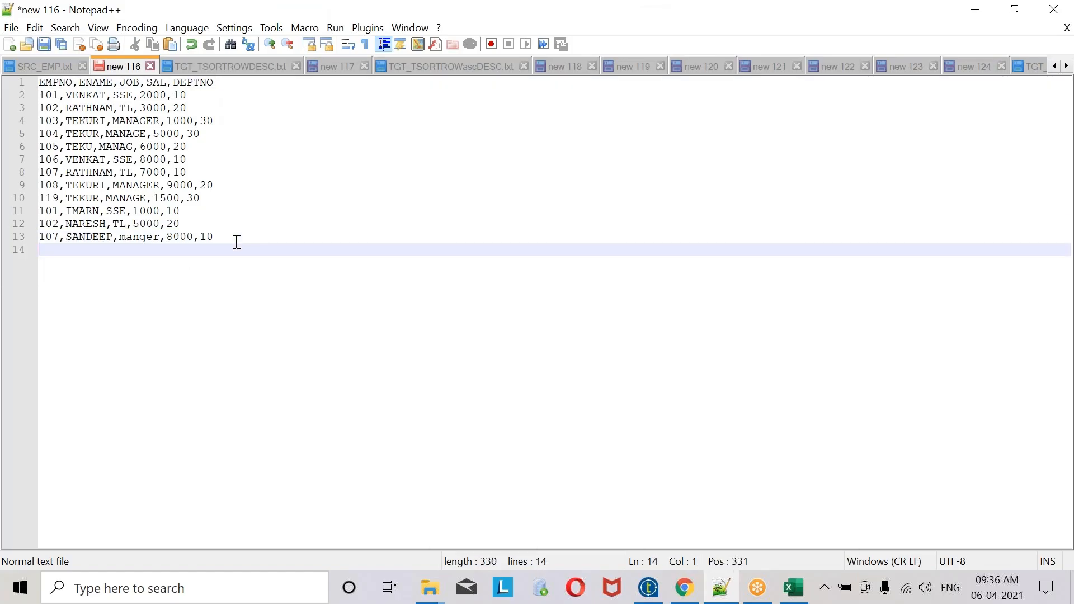
# - Insert three more line breaks after the last record and write the label "out" on line 16
pyautogui.doubleClick(205, 82)
pyautogui.doubleClick(180, 95)
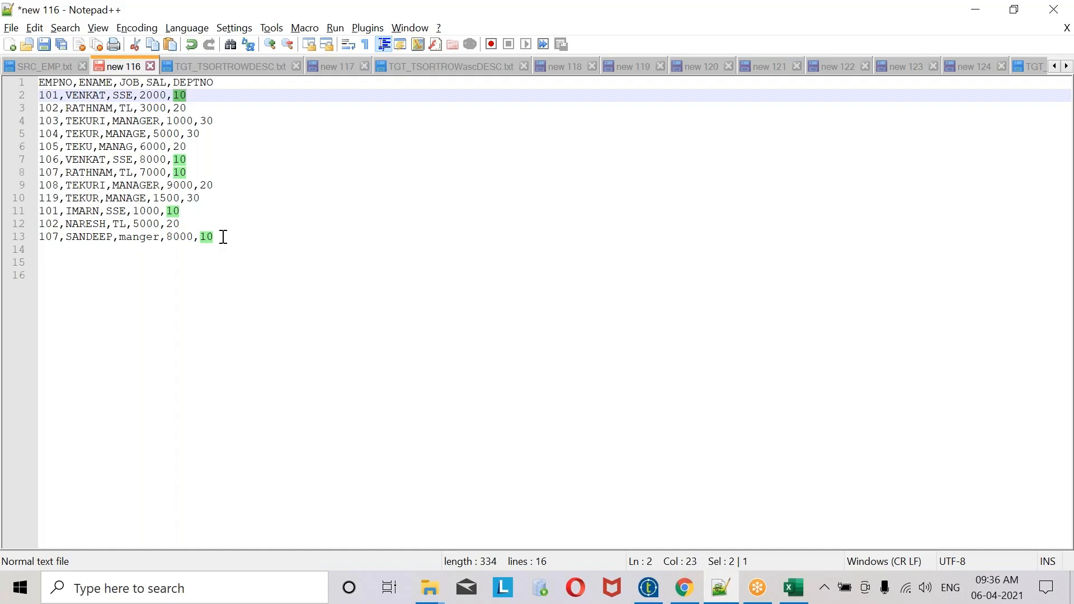
pyautogui.click(238, 250)
pyautogui.moveTo(238, 250); pyautogui.dragTo(22, 82)
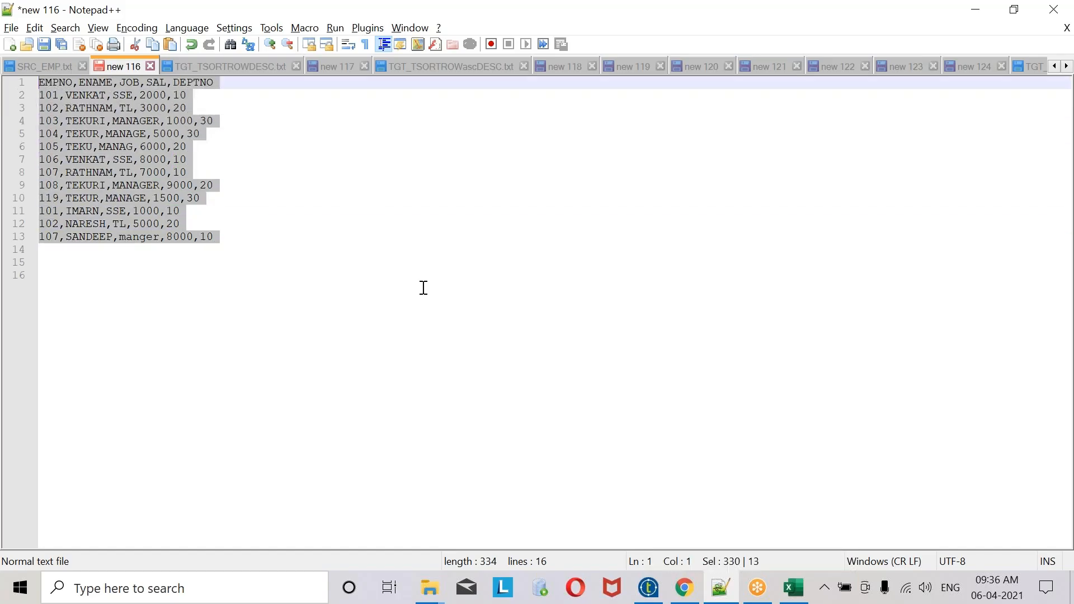
pyautogui.click(238, 240)
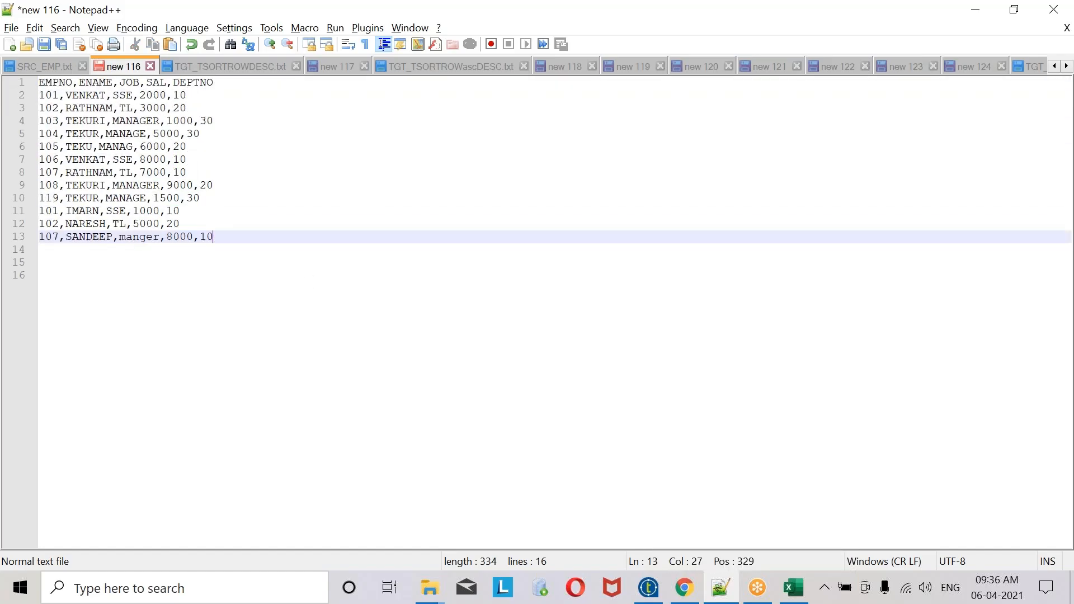
pyautogui.press('Return')
pyautogui.press('Return')
pyautogui.press('Return')
pyautogui.write('out')
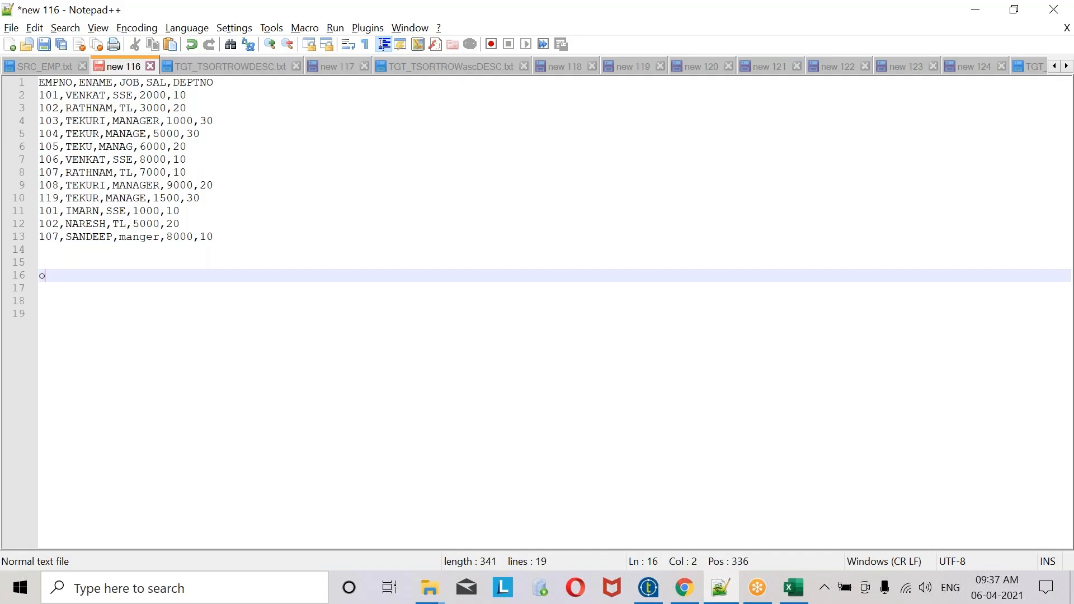
# - Head the pasted records with the lines "source" and "(input)", followed by an empty line above the column names
pyautogui.click(40, 82)
pyautogui.write('source')
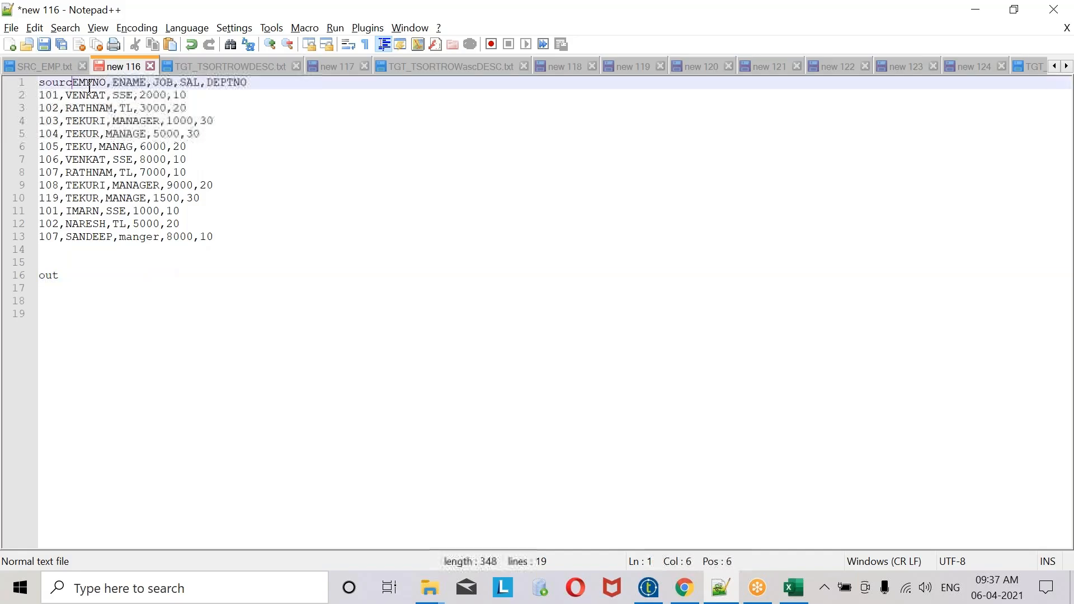
pyautogui.press('Return')
pyautogui.write('(input')
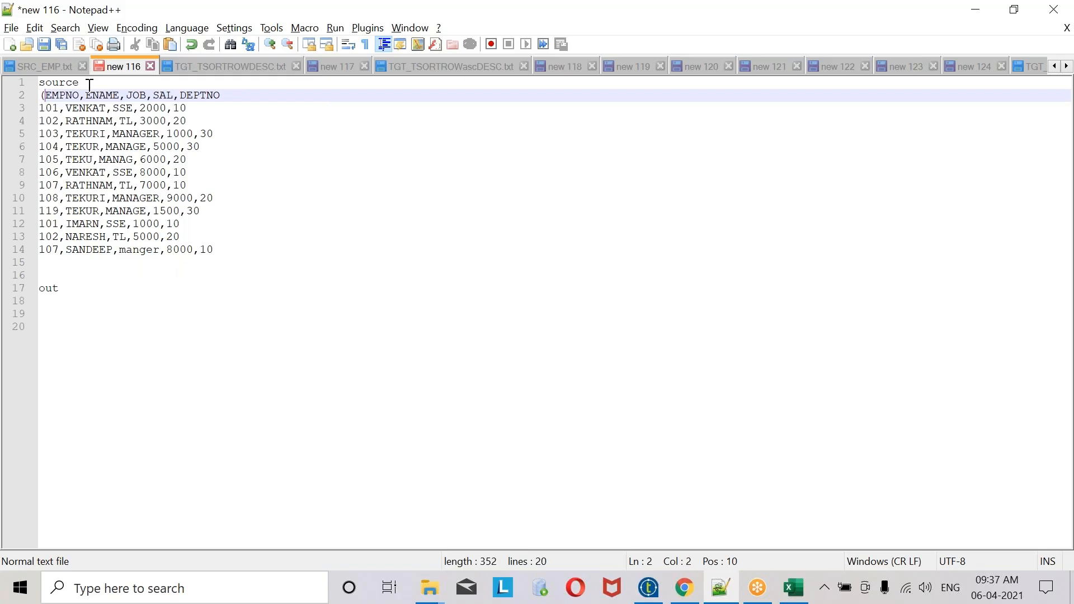
pyautogui.write(')')
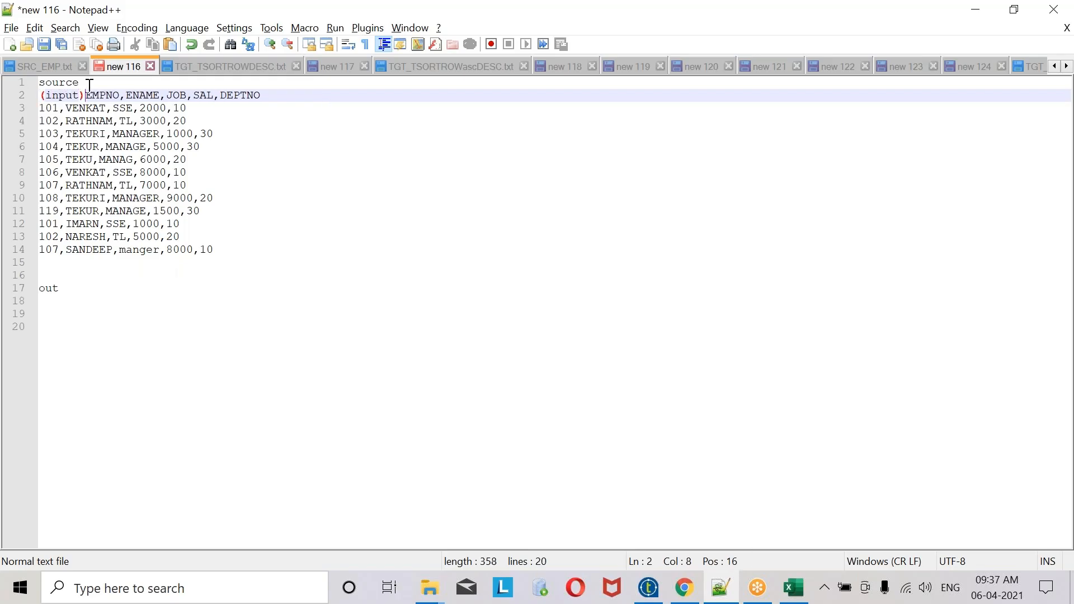
pyautogui.press('Return')
pyautogui.press('Return')
# - Extend the "out" label to "out target" and add line breaks after it
pyautogui.click(72, 316)
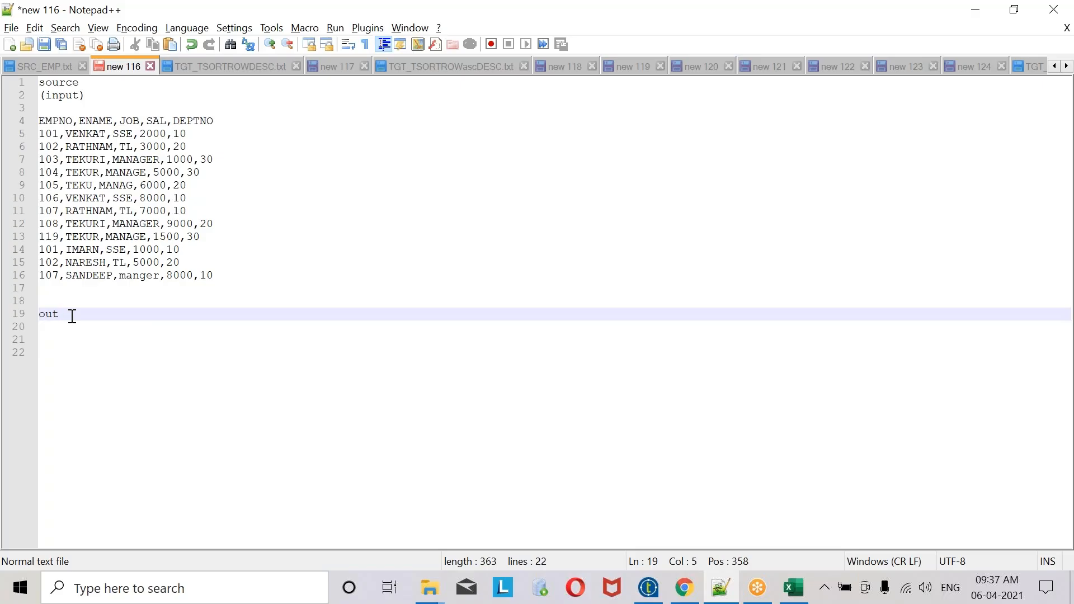
pyautogui.write('target')
pyautogui.press('Return')
pyautogui.press('Return')
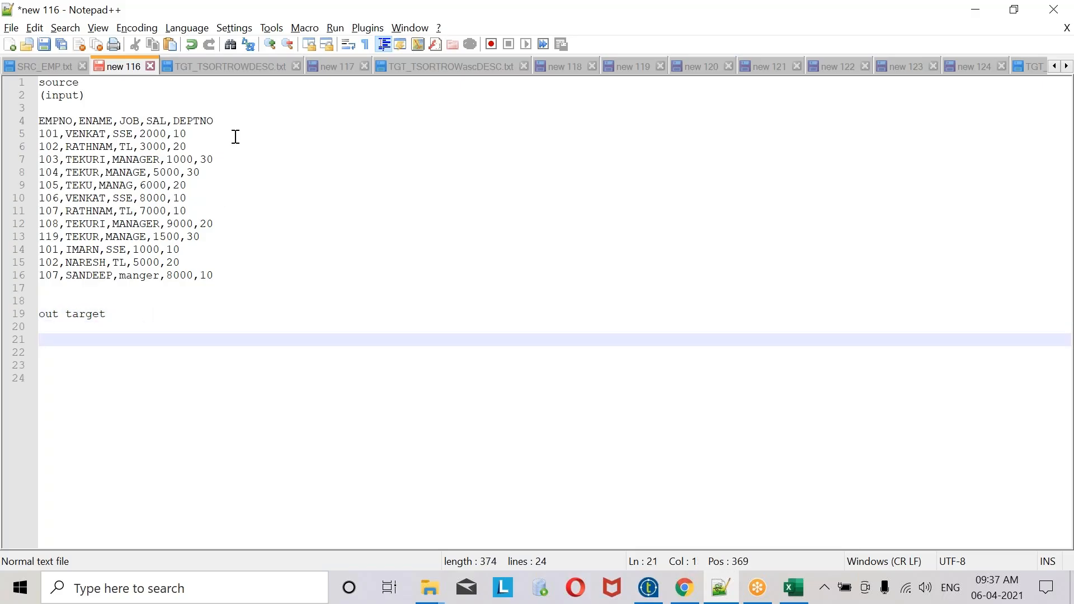
# - Copy the header row EMPNO,ENAME,JOB,SAL,DEPTNO from the source block to the line directly below "out target"
pyautogui.moveTo(226, 121); pyautogui.dragTo(26, 121)
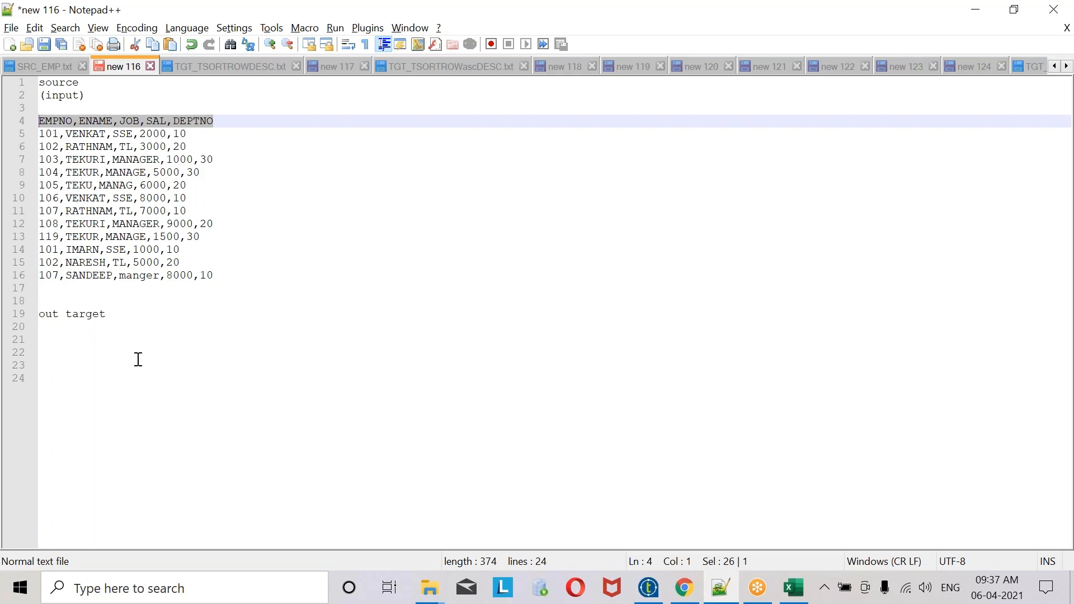
pyautogui.click(117, 317)
pyautogui.press('Return')
pyautogui.hotkey('ctrl', 'v')
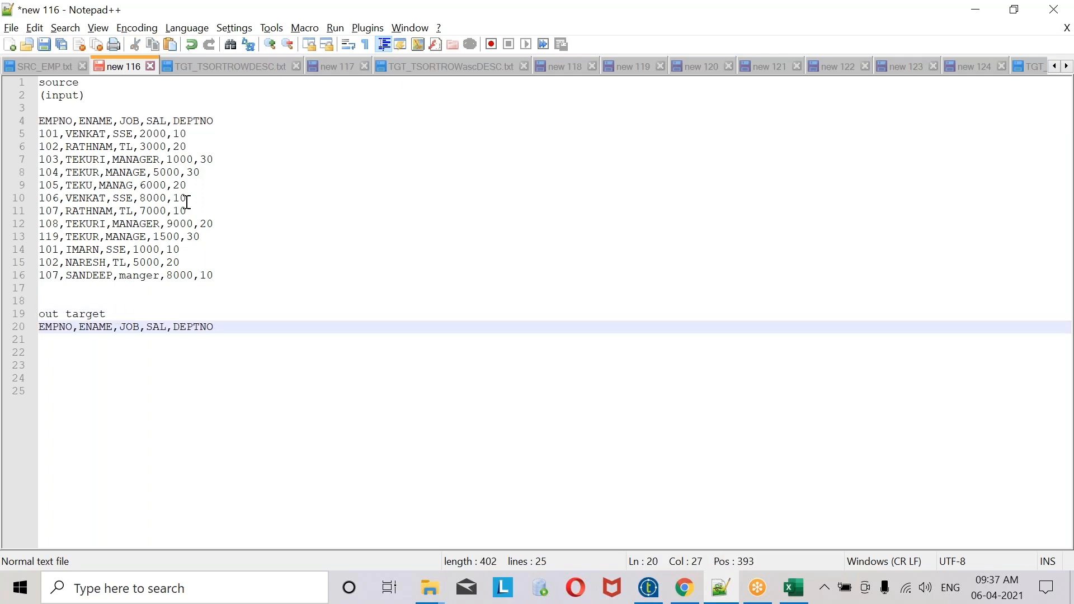
# - Copy the first three DEPTNO 10 source records, with salaries 2000, 8000 and 7000, beneath the target header row
pyautogui.click(187, 134)
pyautogui.moveTo(175, 134); pyautogui.dragTo(31, 137)
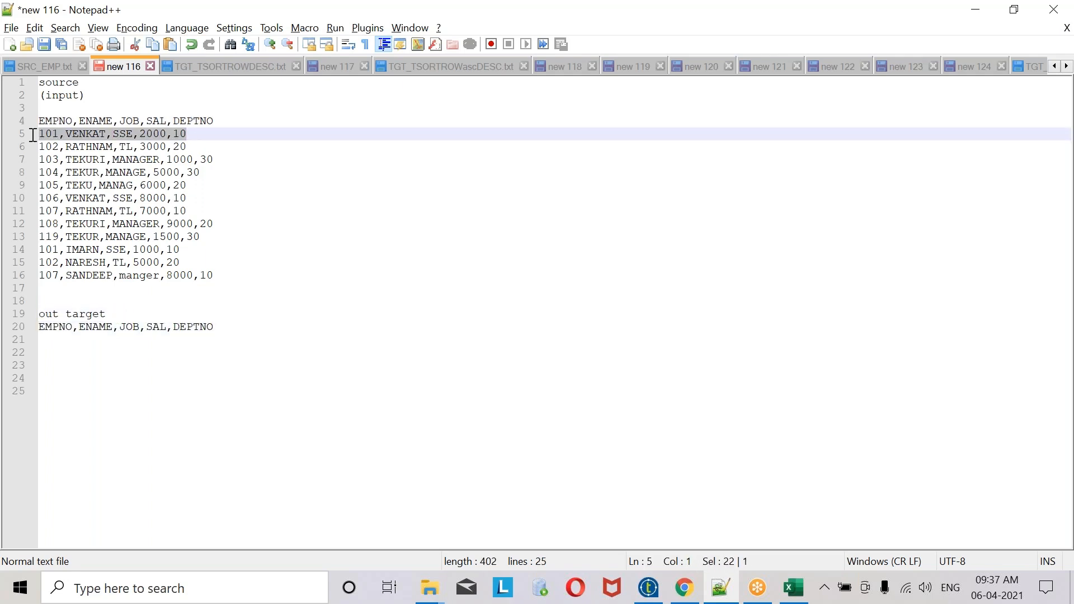
pyautogui.click(231, 328)
pyautogui.press('Return')
pyautogui.hotkey('ctrl', 'v')
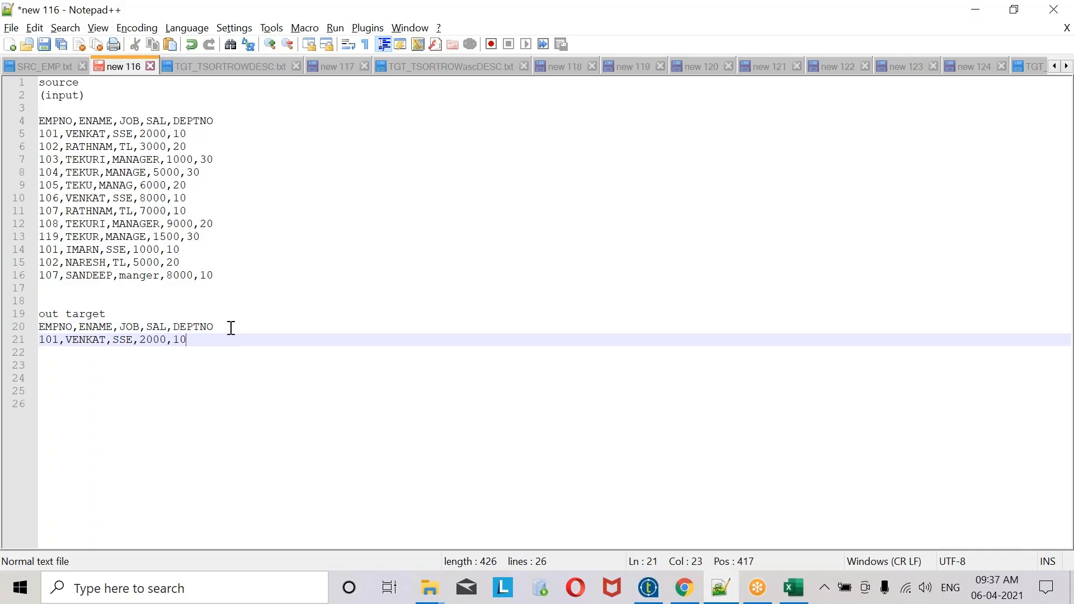
pyautogui.moveTo(195, 211); pyautogui.dragTo(35, 199)
pyautogui.click(193, 339)
pyautogui.press('Return')
pyautogui.hotkey('ctrl', 'v')
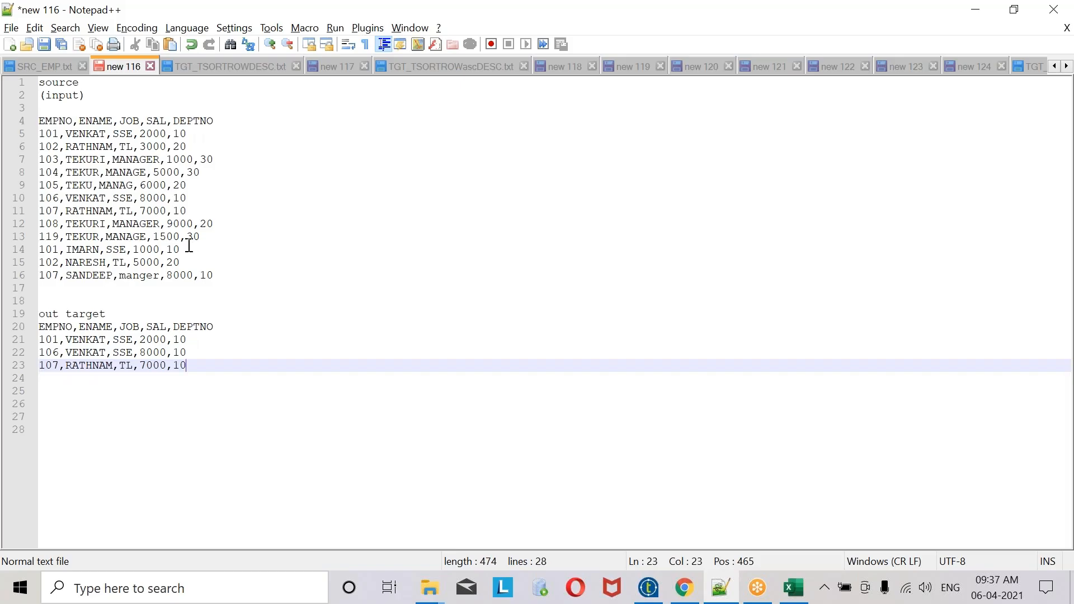
# - Copy the DEPTNO 10 record with salary 7000 from source line 11 onto a new line at the end of the target list
pyautogui.moveTo(195, 209); pyautogui.dragTo(19, 211)
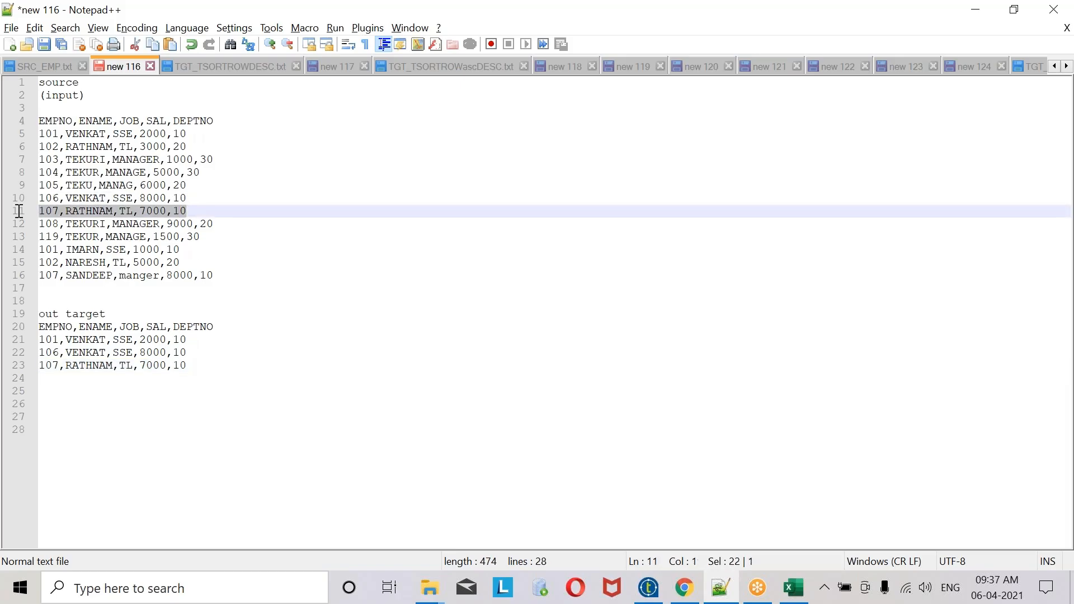
pyautogui.click(199, 365)
pyautogui.press('Return')
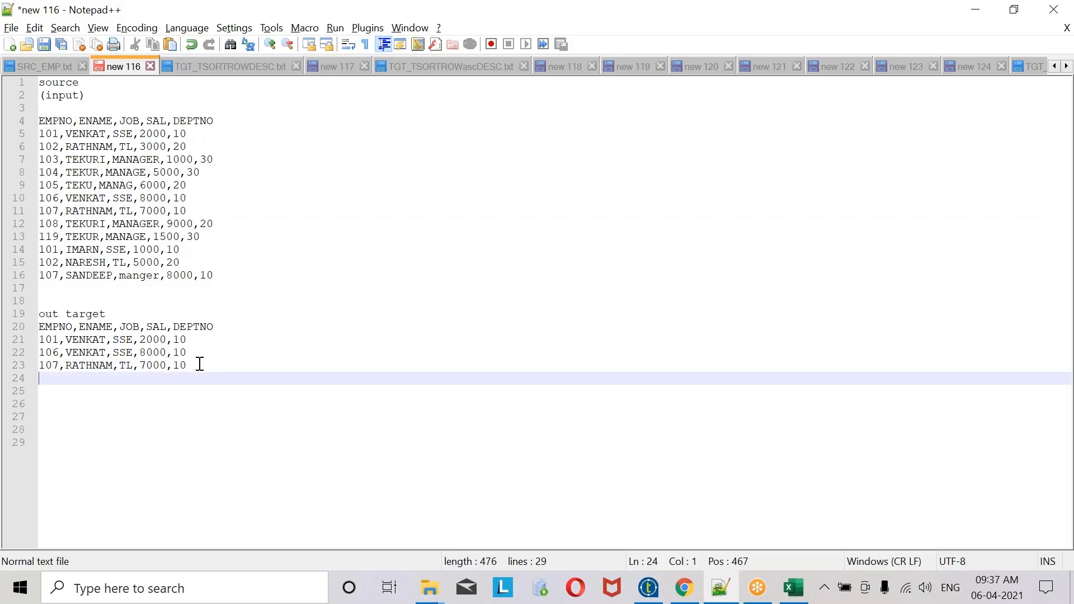
pyautogui.hotkey('ctrl', 'v')
# - Append the DEPTNO 10 records from source lines 14 and 16, with salaries 1000 and 8000, to the target list
pyautogui.moveTo(180, 249); pyautogui.dragTo(20, 249)
pyautogui.click(203, 379)
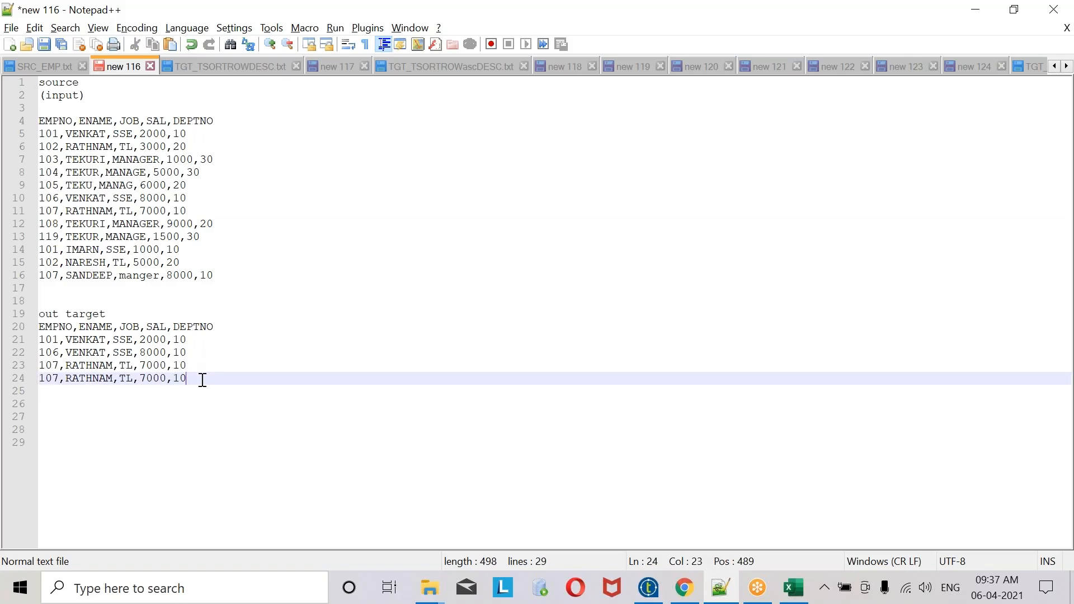
pyautogui.press('Return')
pyautogui.hotkey('ctrl', 'v')
pyautogui.moveTo(218, 276); pyautogui.dragTo(9, 276)
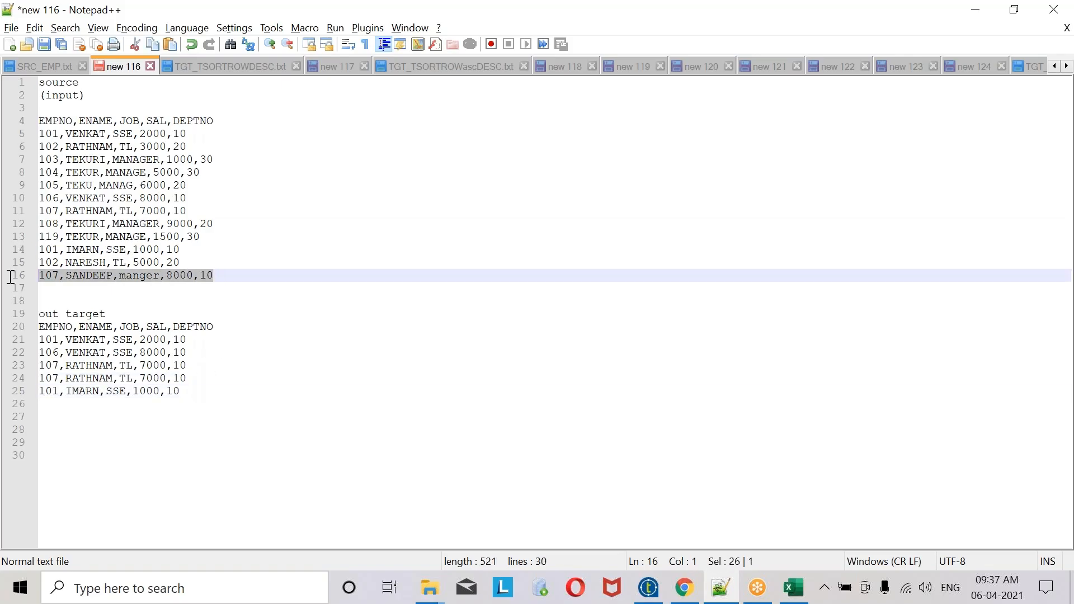
pyautogui.hotkey('ctrl', 'c')
pyautogui.click(209, 399)
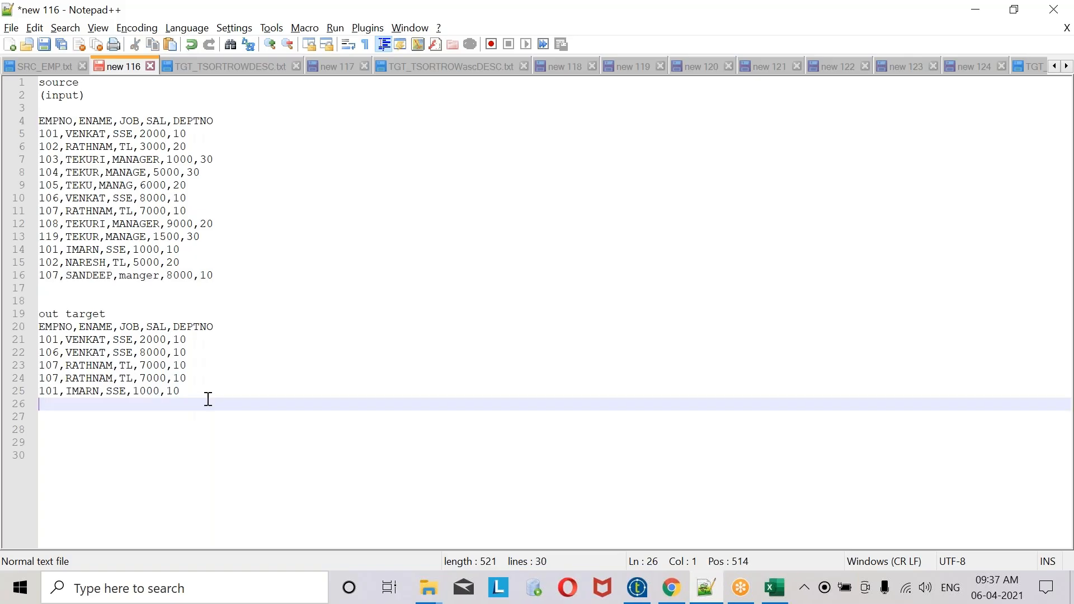
pyautogui.hotkey('ctrl', 'v')
# - Review the target rows in new 116 and examine the column names and employee records in SRC_EMP.txt
pyautogui.moveTo(212, 406); pyautogui.dragTo(18, 328)
pyautogui.click(84, 185)
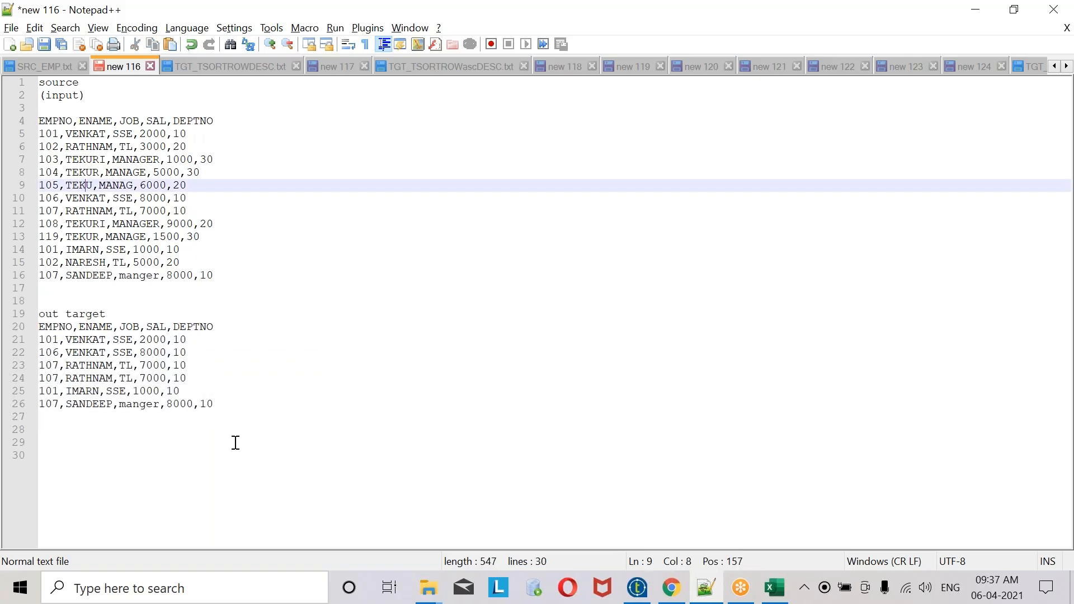
pyautogui.moveTo(235, 442); pyautogui.dragTo(33, 301)
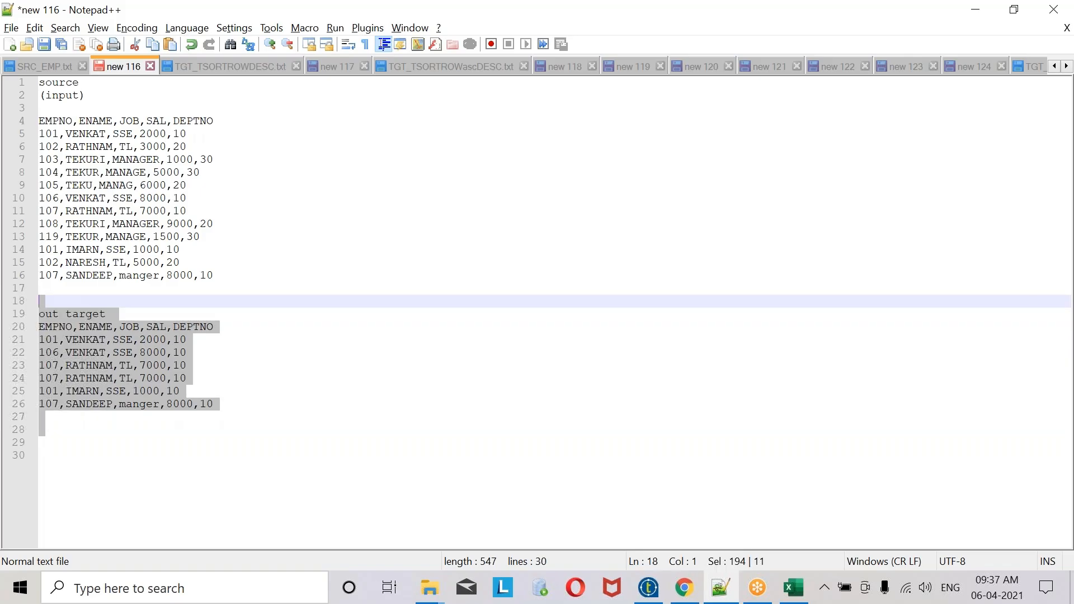
pyautogui.click(55, 71)
pyautogui.doubleClick(56, 83)
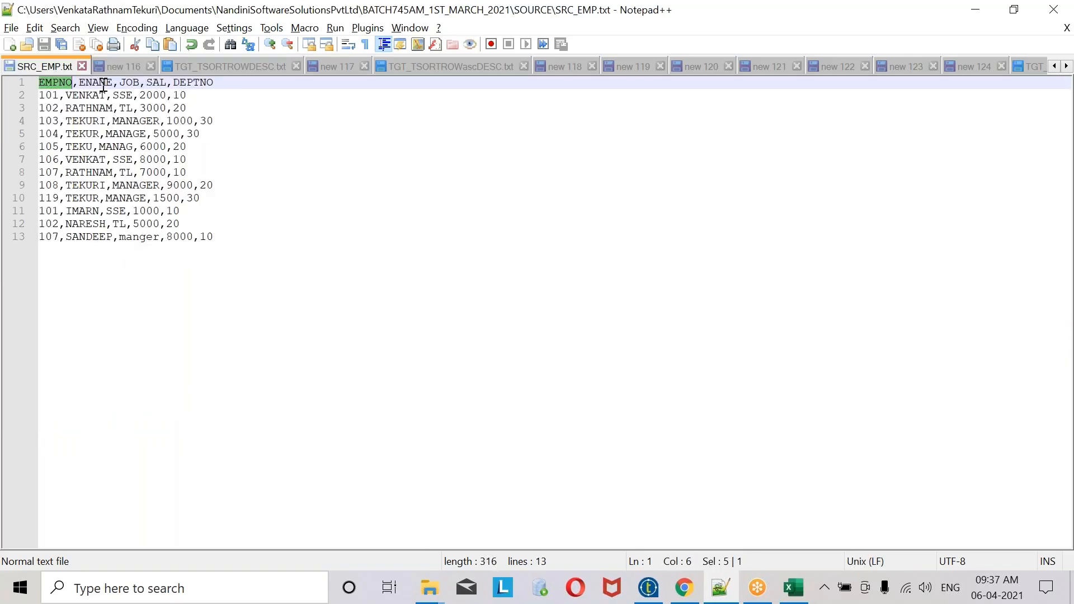
pyautogui.doubleClick(95, 83)
pyautogui.click(134, 83)
pyautogui.doubleClick(135, 82)
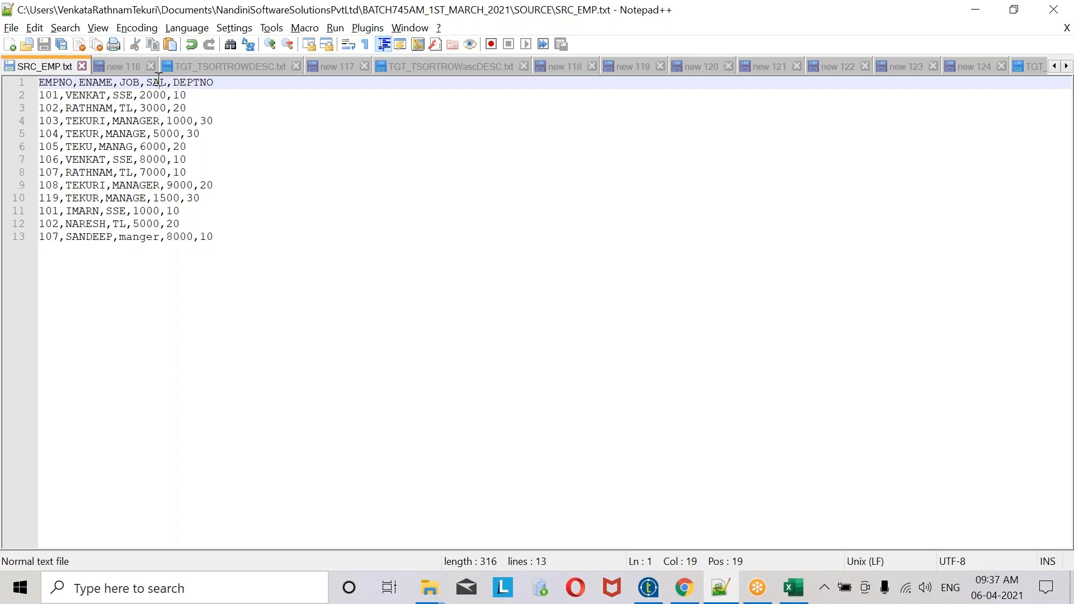
pyautogui.doubleClick(157, 82)
pyautogui.doubleClick(193, 82)
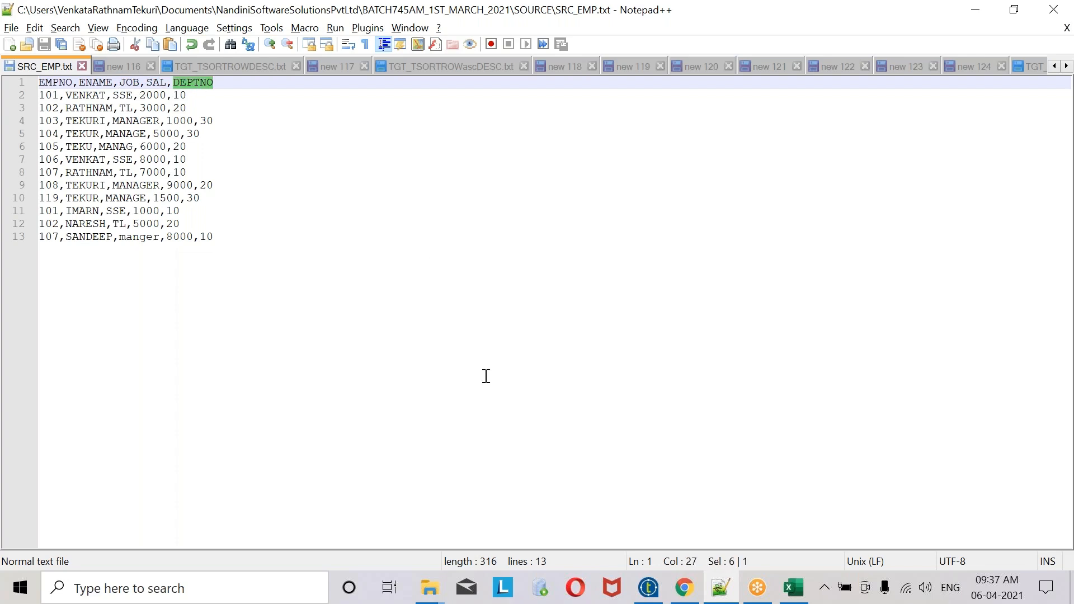
pyautogui.click(78, 85)
pyautogui.moveTo(254, 240); pyautogui.dragTo(31, 98)
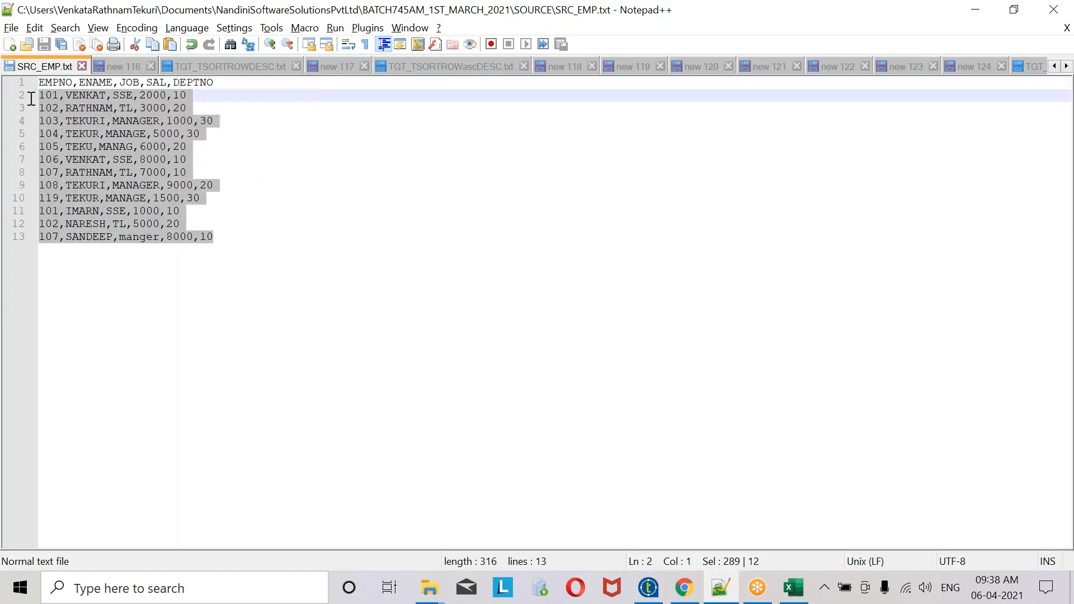
pyautogui.click(133, 172)
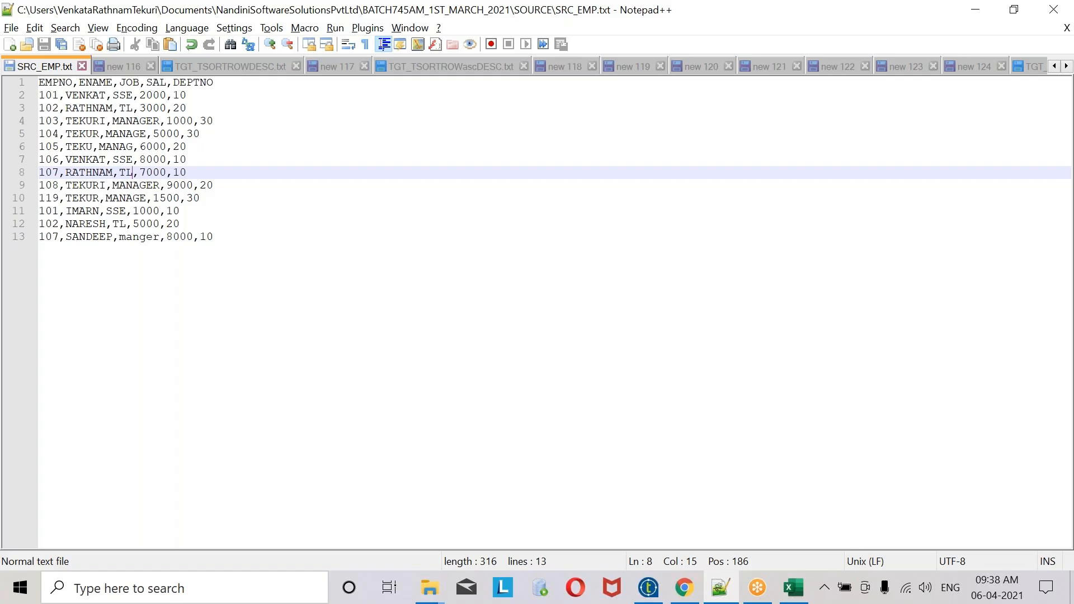
pyautogui.doubleClick(197, 83)
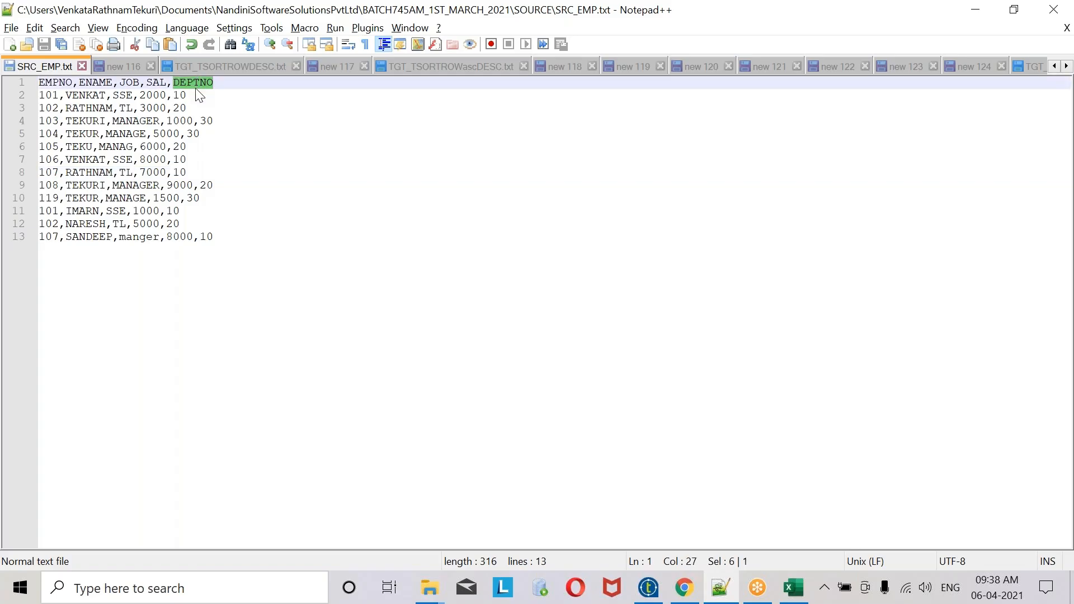
# - Highlight the DEPTNO 10 values in SRC_EMP.txt, and examine the Processing components and existing job designs in Talend Open Studio
pyautogui.doubleClick(180, 95)
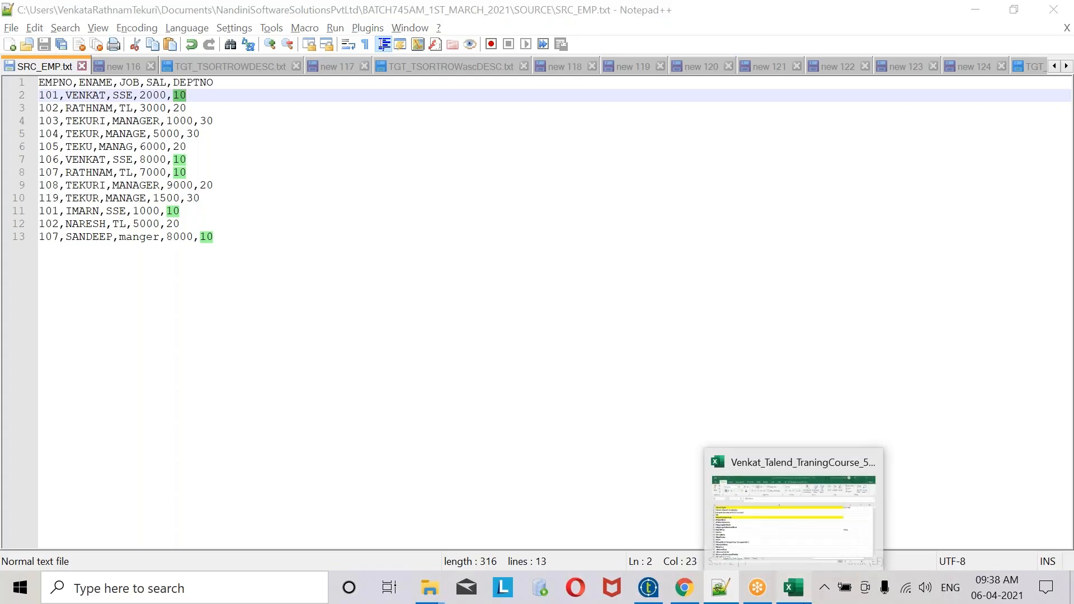
pyautogui.click(794, 588)
pyautogui.click(649, 588)
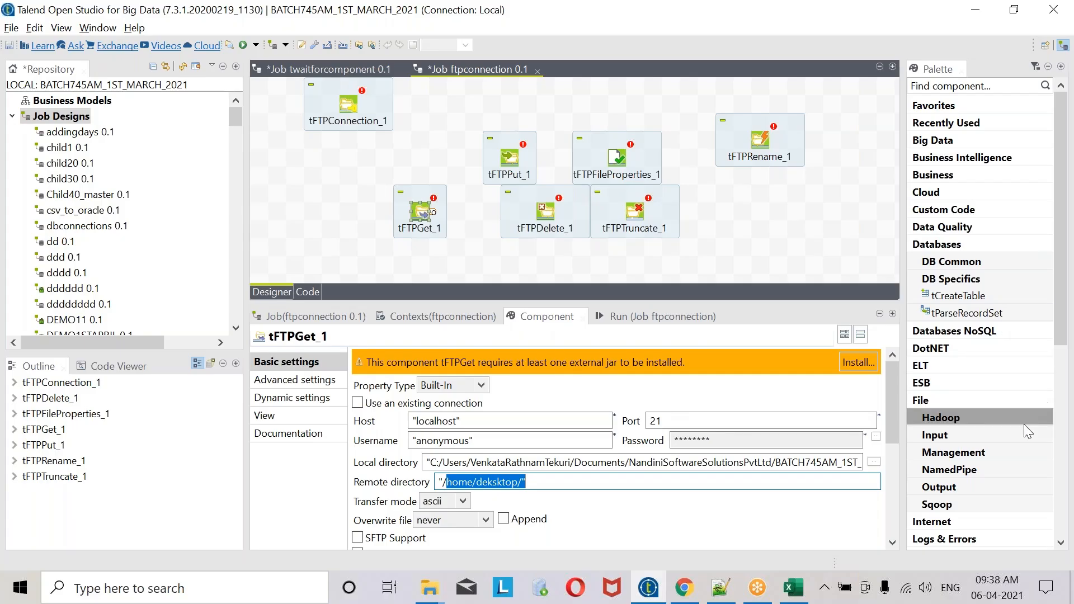
pyautogui.scroll(-5, 1027, 431)
pyautogui.click(740, 24)
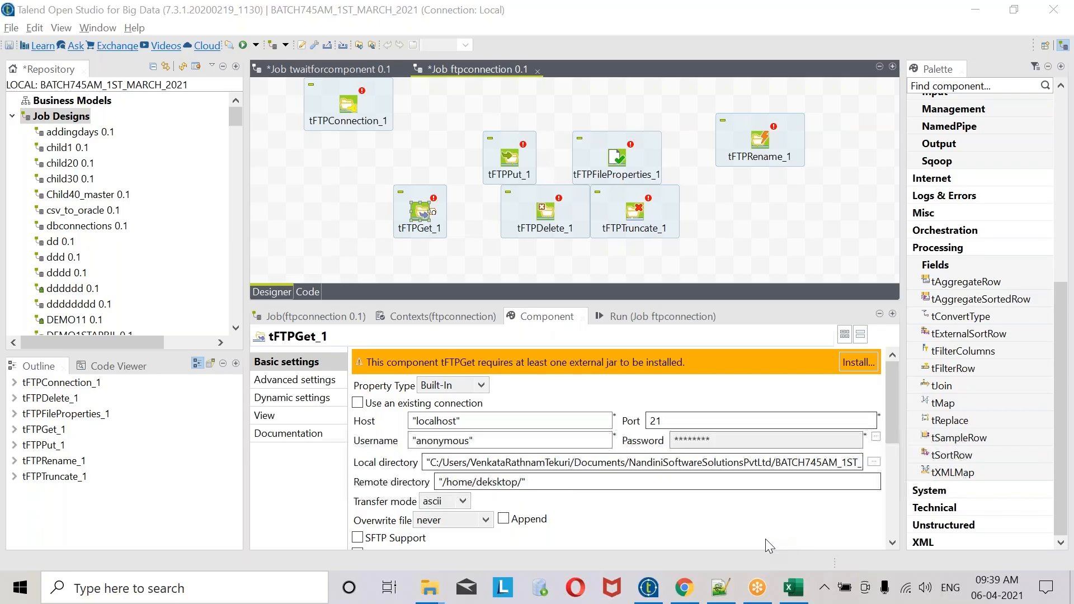
pyautogui.scroll(-3, 224, 233)
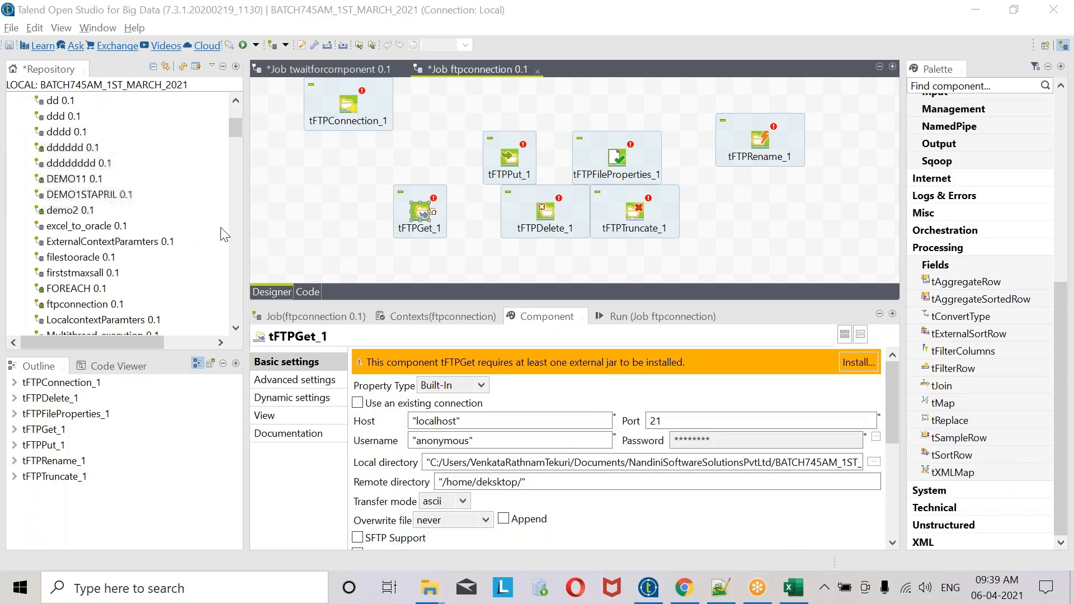
pyautogui.scroll(-10, 224, 234)
# - Return to Notepad++ and select the header and all employee records in SRC_EMP.txt
pyautogui.hotkey('alt', 'Tab')
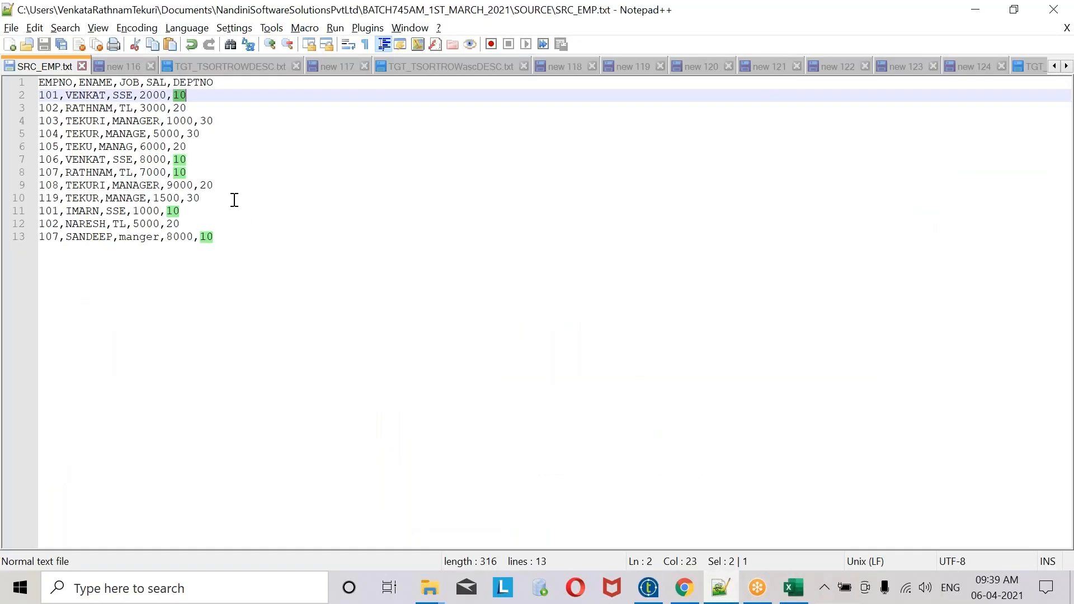
pyautogui.click(223, 185)
pyautogui.click(239, 250)
pyautogui.moveTo(240, 250); pyautogui.dragTo(8, 61)
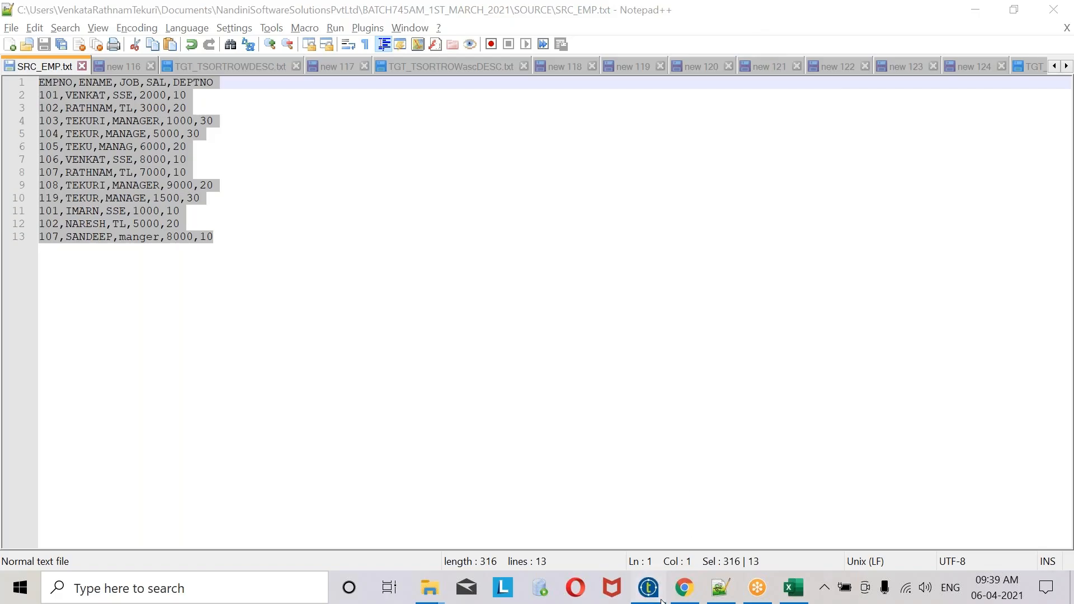
# - Switch to Talend Open Studio and close the ftpconnection and twaitforcomponent jobs without saving their changes
pyautogui.click(643, 587)
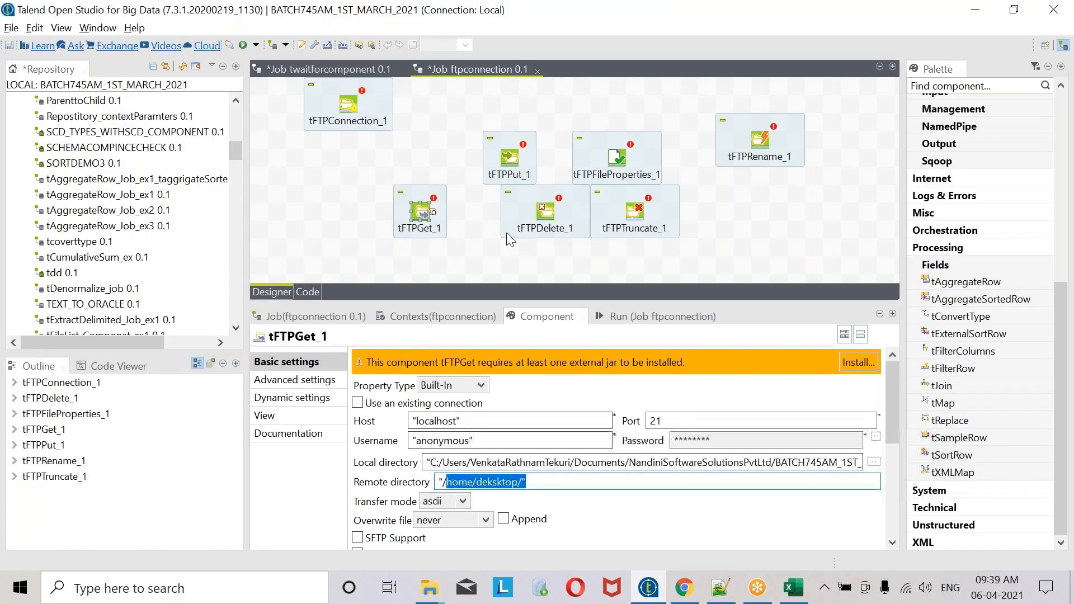
pyautogui.click(539, 71)
pyautogui.click(616, 303)
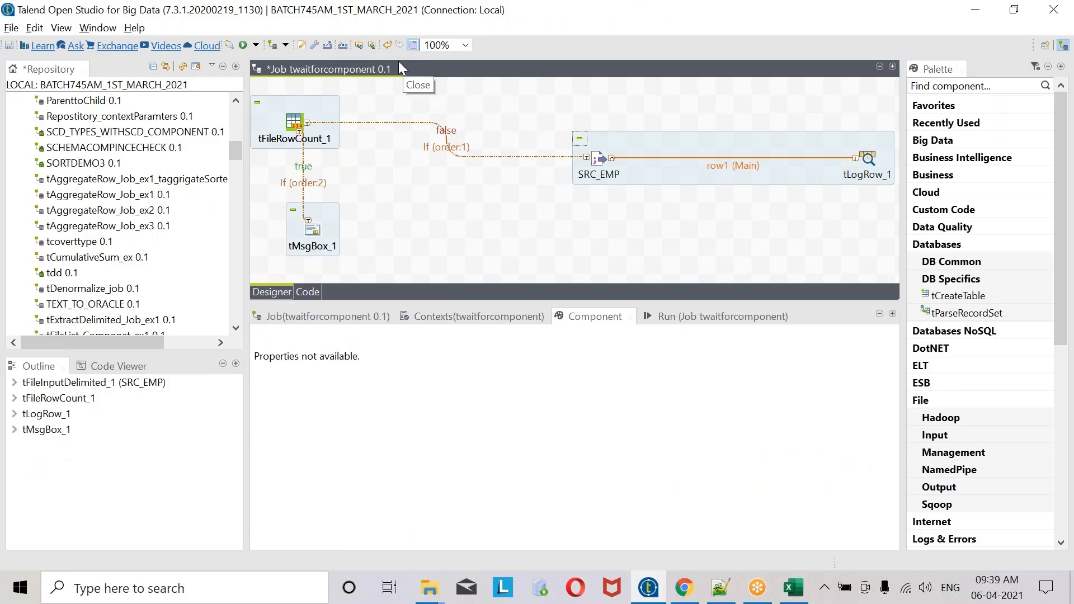
pyautogui.click(401, 71)
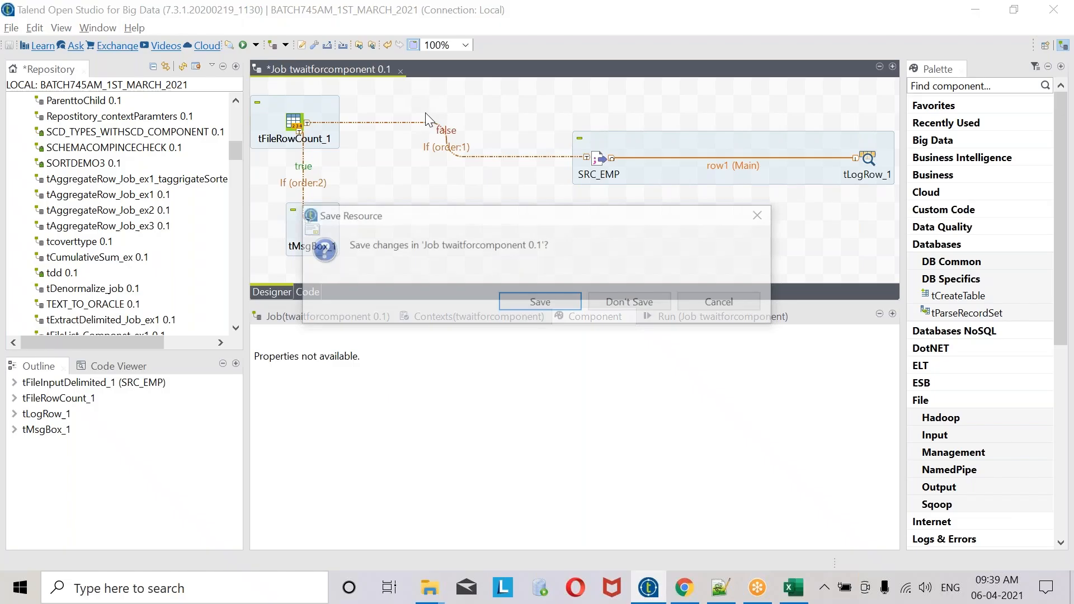
pyautogui.click(632, 302)
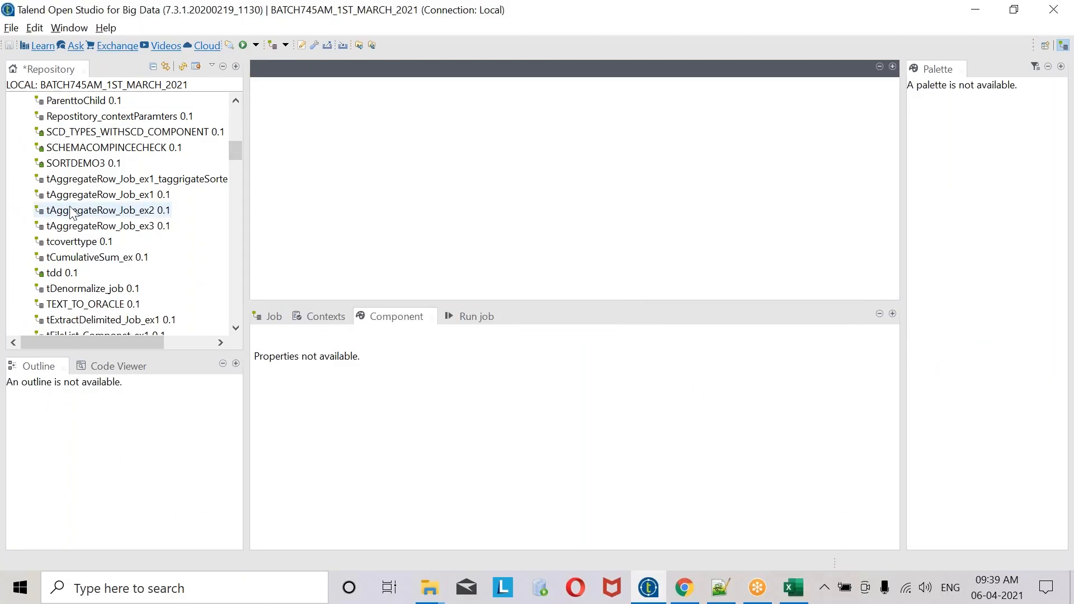
# - Leave the BATCH745AM_1ST_MARCH_2021 project by launching the switch to another project or workspace
pyautogui.scroll(-20, 99, 194)
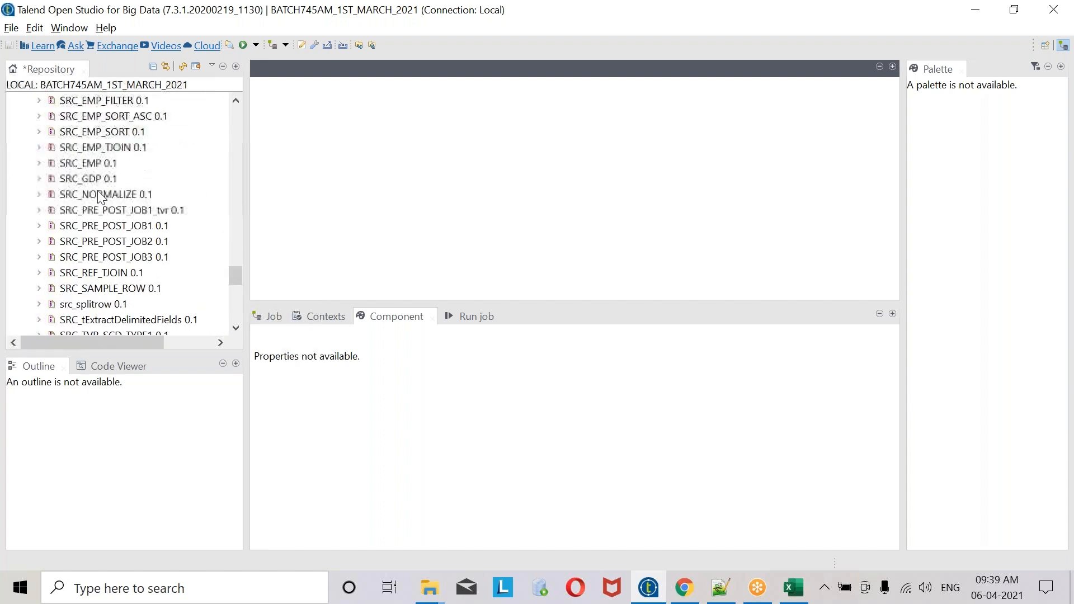
pyautogui.scroll(6, 146, 183)
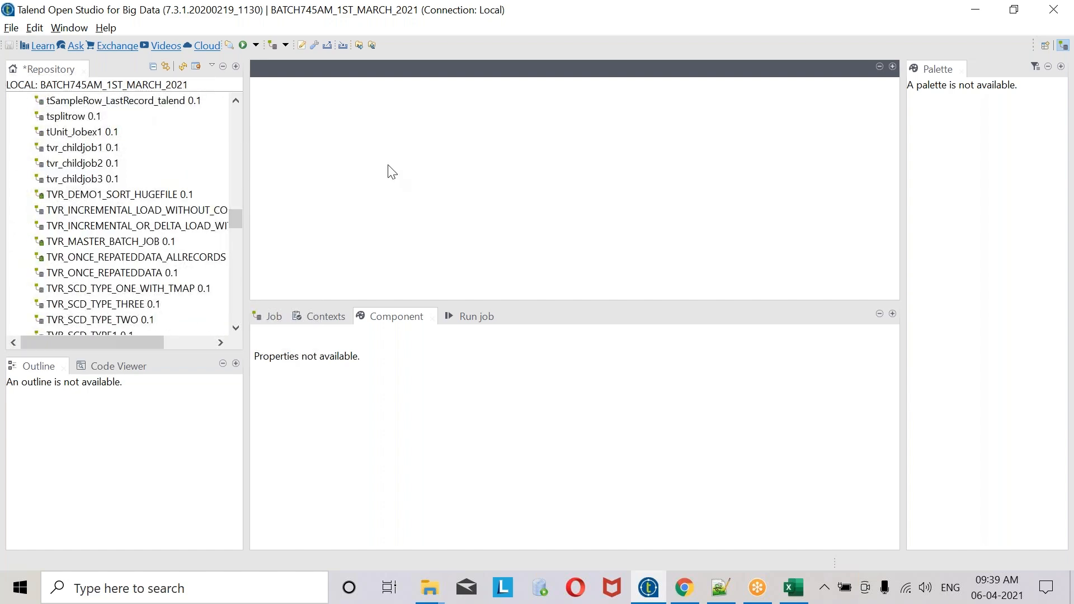
pyautogui.click(12, 28)
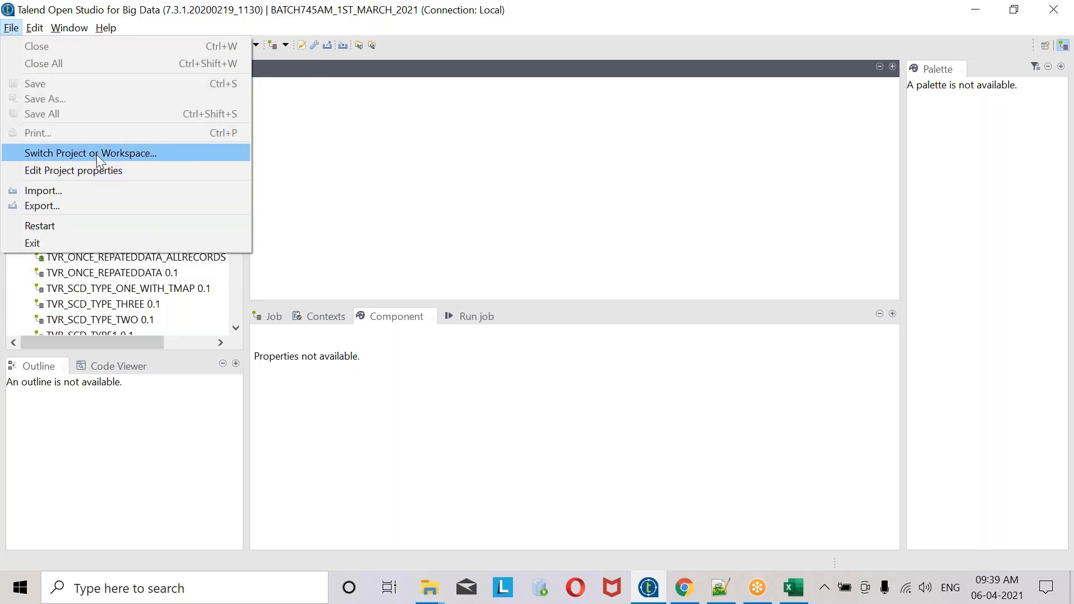
pyautogui.click(96, 155)
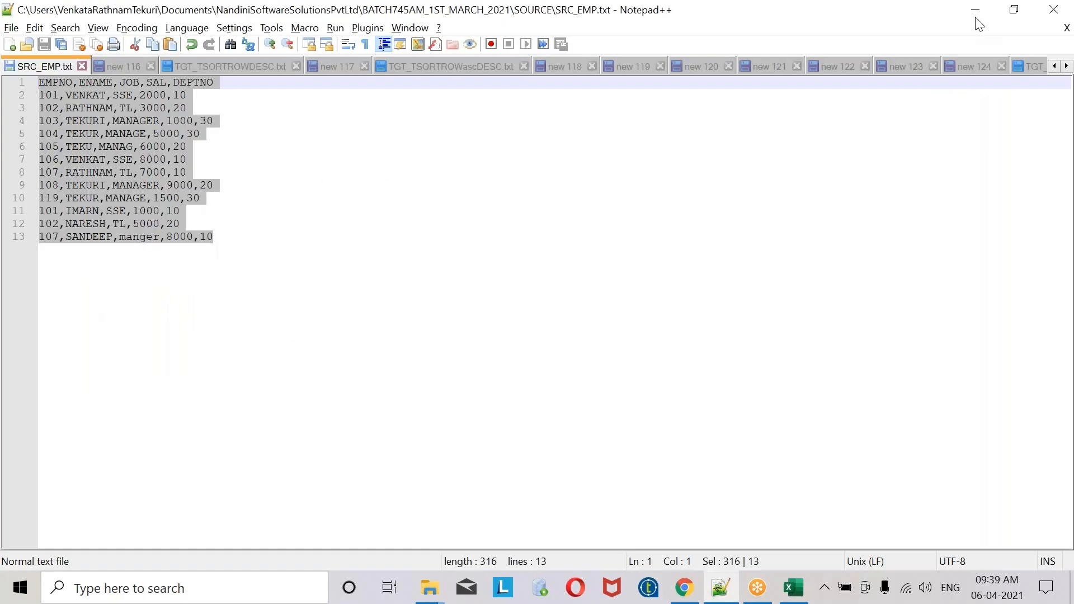
# - Minimize the Notepad++, Excel and File Explorer windows and dismiss the McAfee notice covering the desktop
pyautogui.click(980, 9)
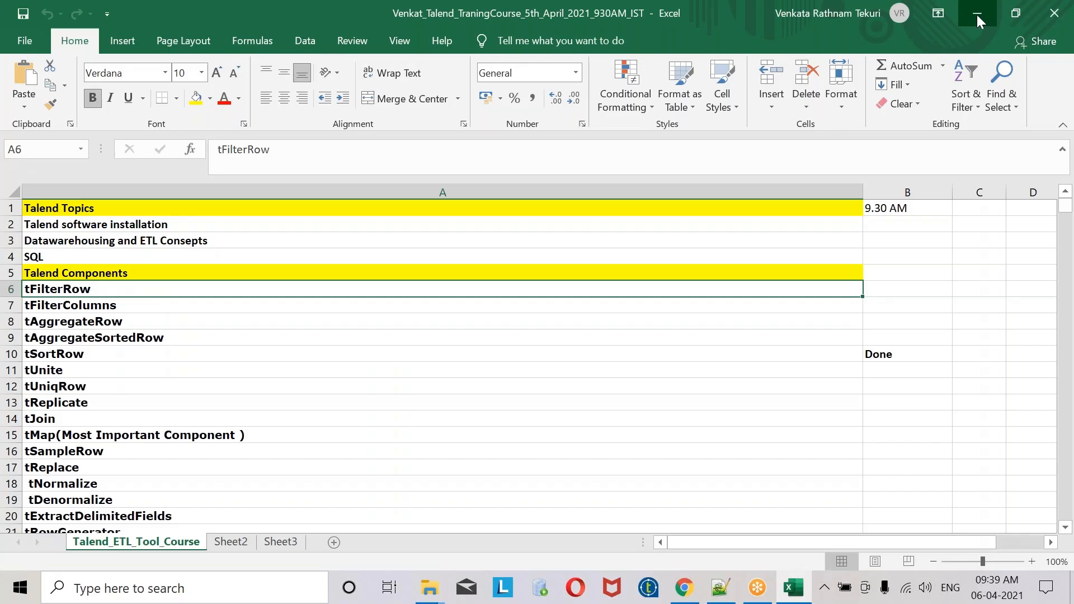
pyautogui.click(977, 15)
pyautogui.click(978, 14)
pyautogui.click(977, 14)
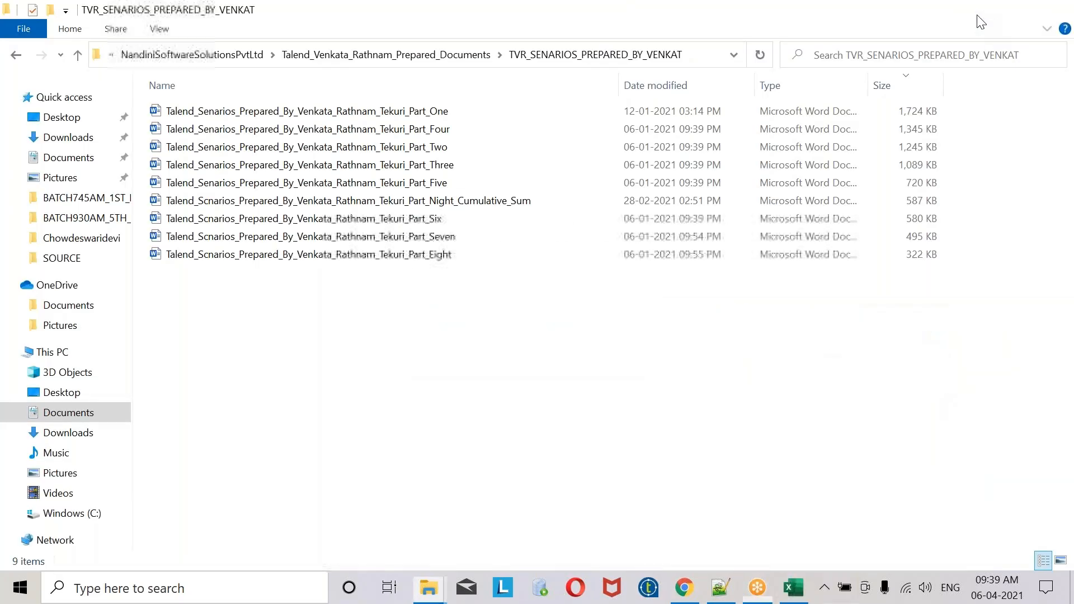
pyautogui.click(976, 12)
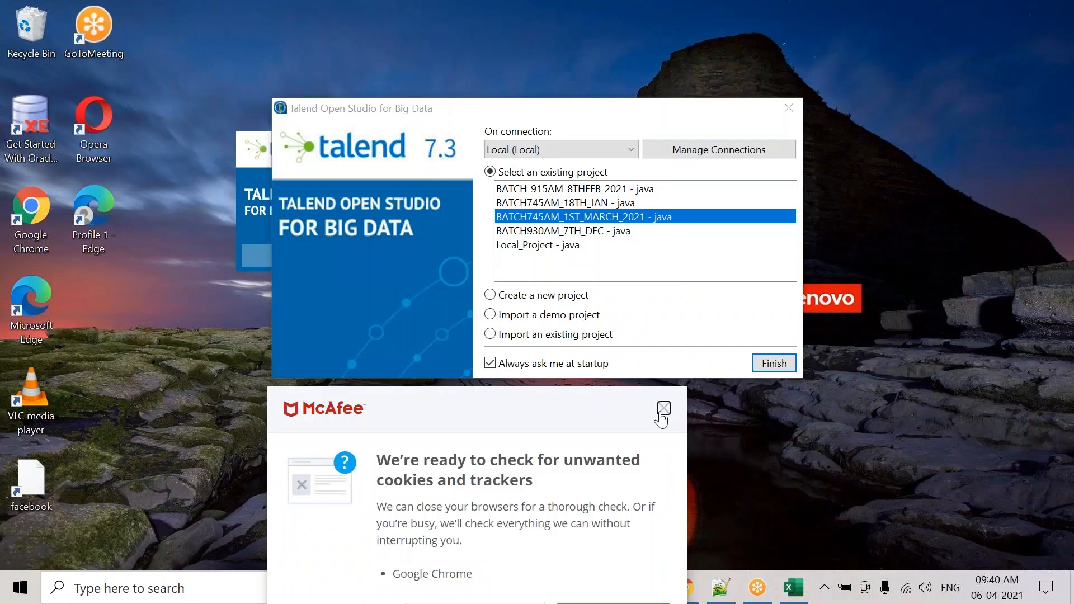
pyautogui.click(664, 409)
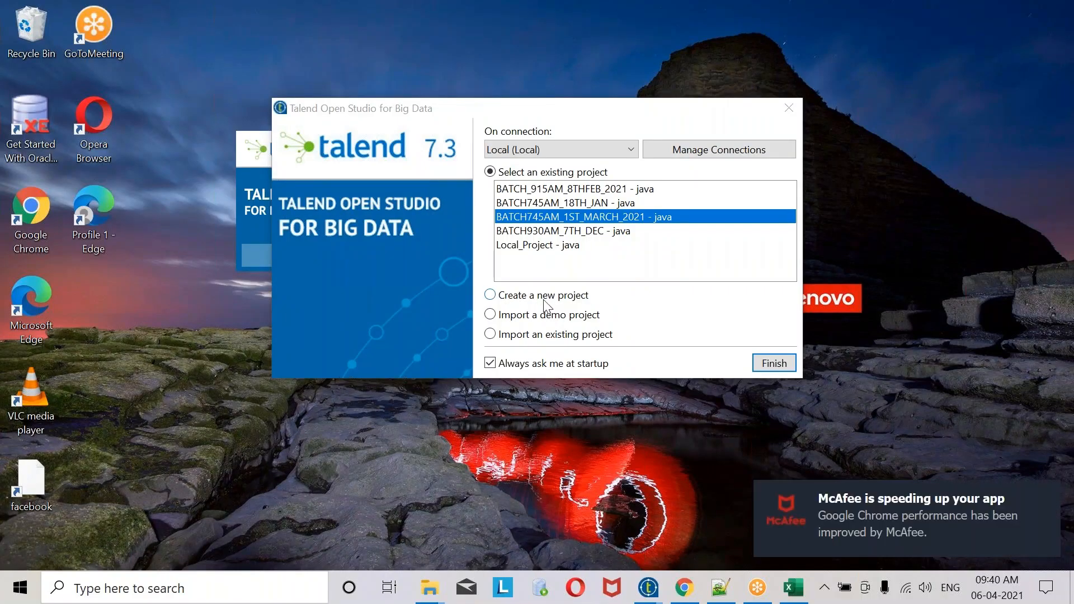
# - Create a new Talend project named BATCH930AM_5THAPRIL_2021 on the local connection
pyautogui.click(491, 295)
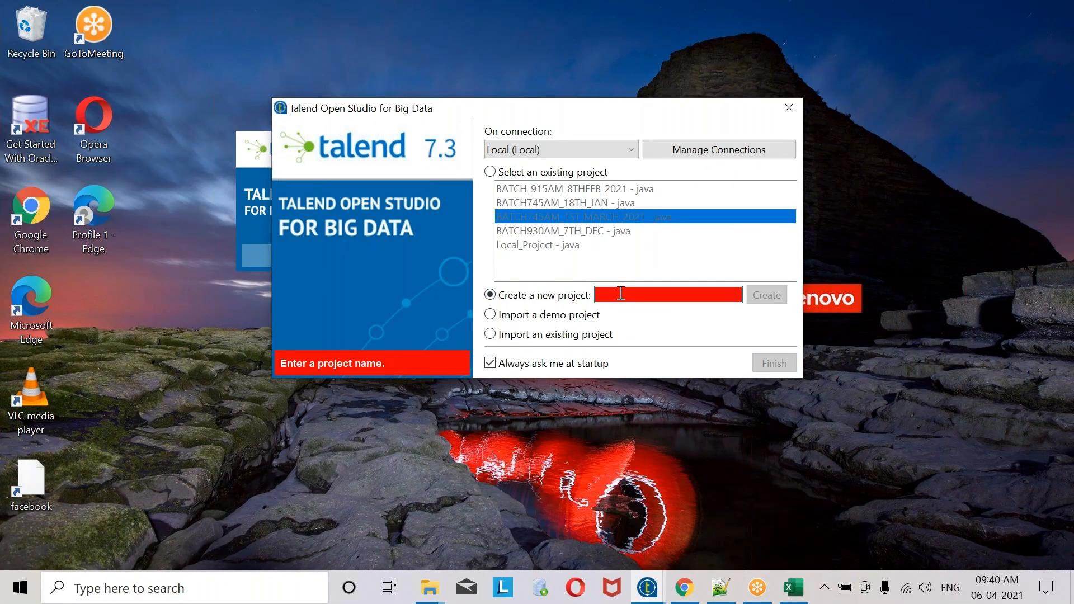
pyautogui.write('BATCH')
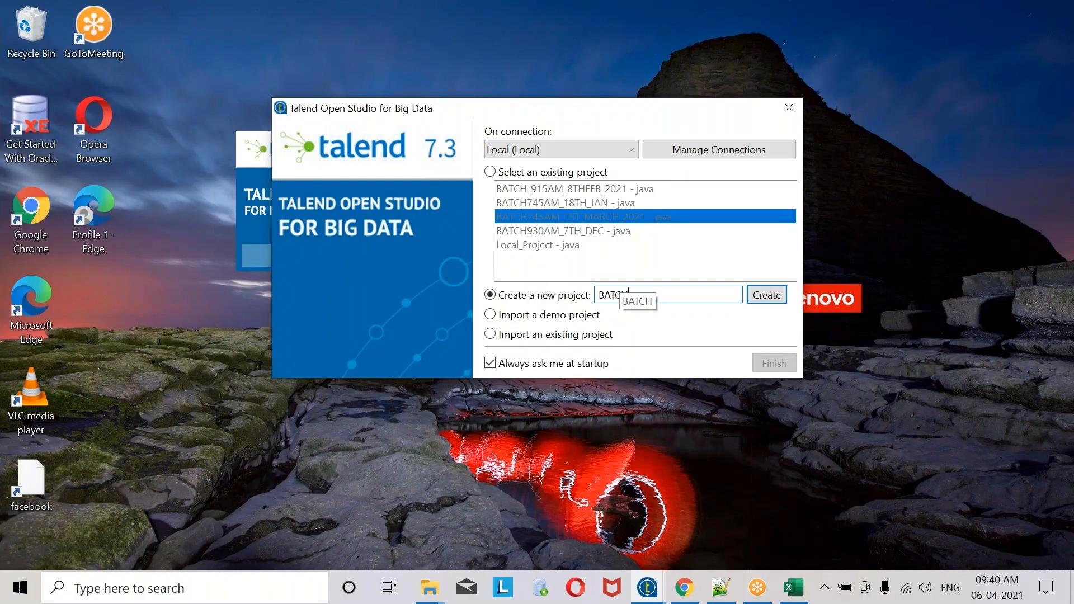
pyautogui.write('930AM_5TH')
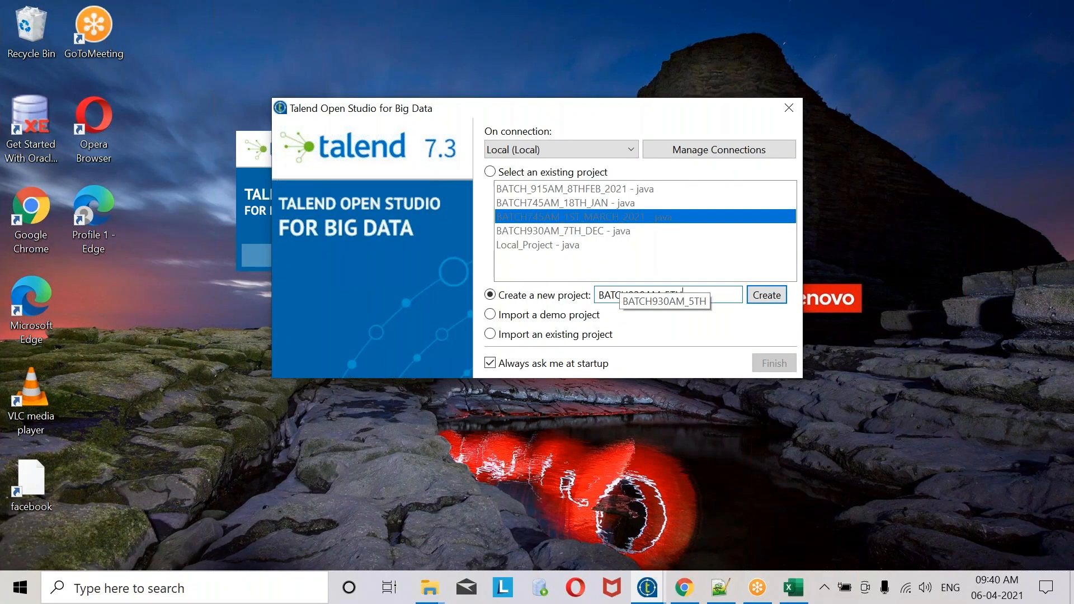
pyautogui.write('APRIL_2021')
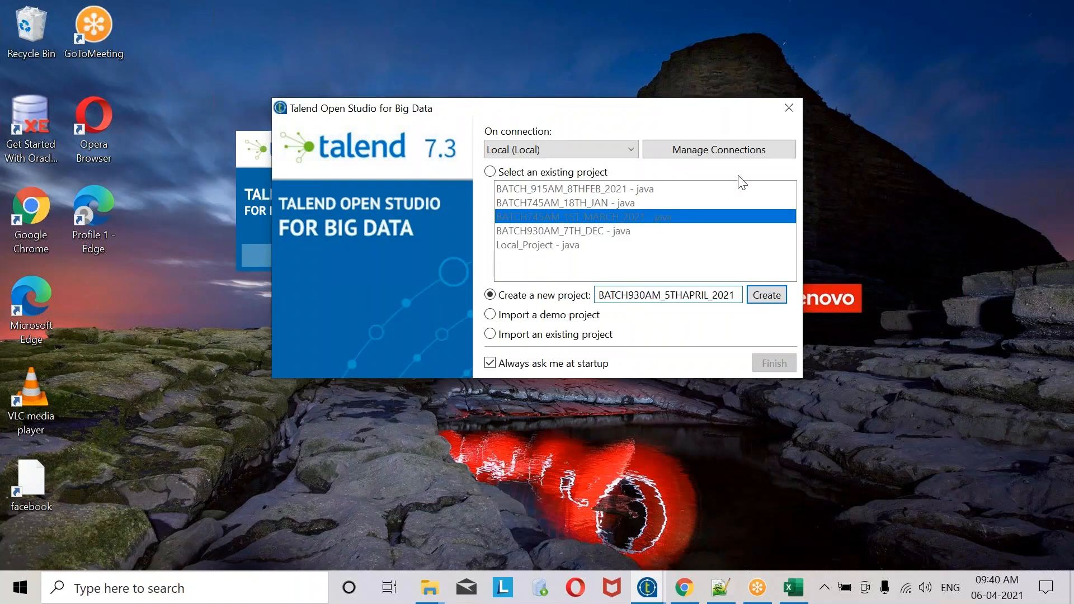
pyautogui.click(775, 73)
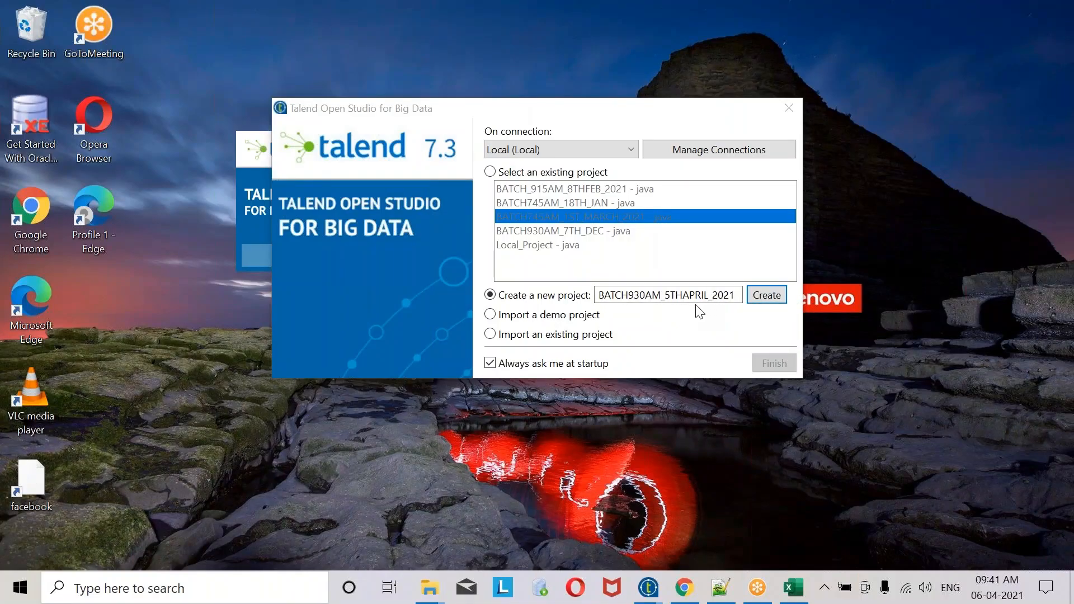
pyautogui.click(770, 295)
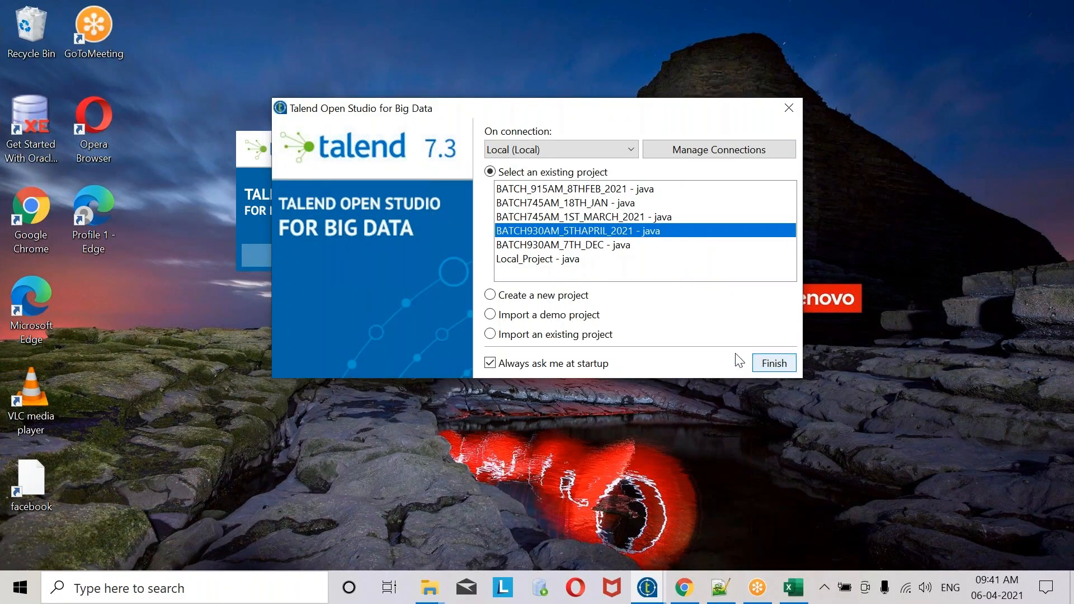
# - Open the BATCH930AM_5THAPRIL_2021 project and continue from its welcome page to the job design workspace
pyautogui.click(570, 203)
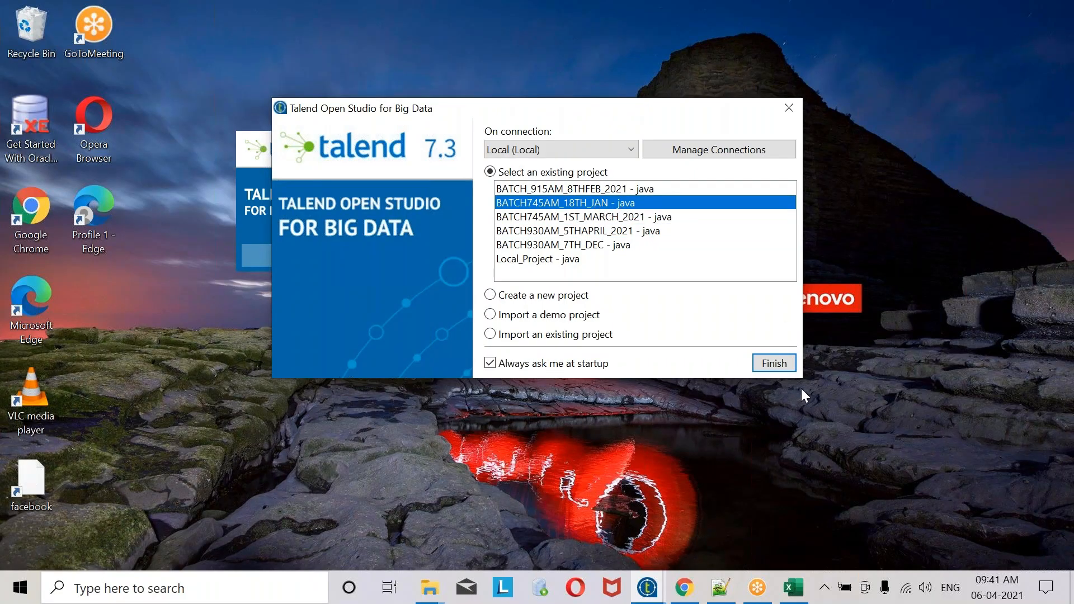
pyautogui.click(575, 232)
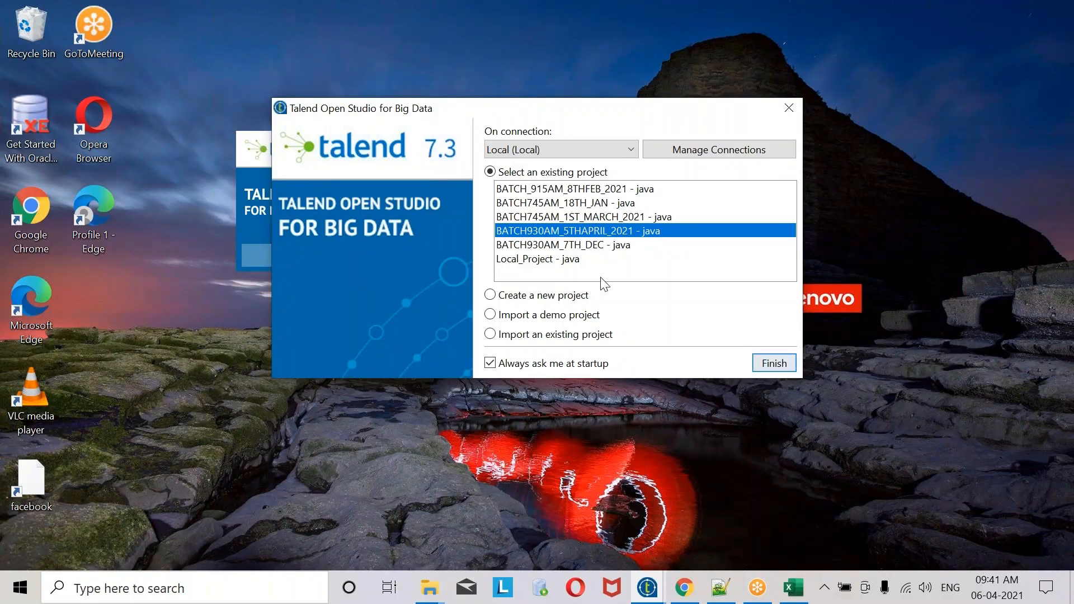
pyautogui.click(789, 365)
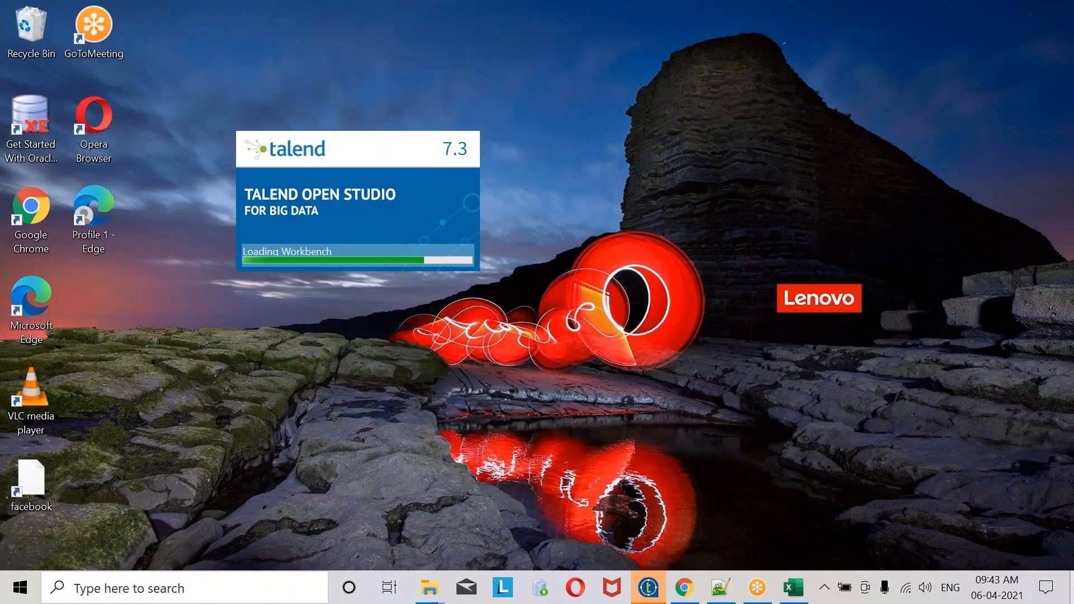
pyautogui.rightClick(34, 33)
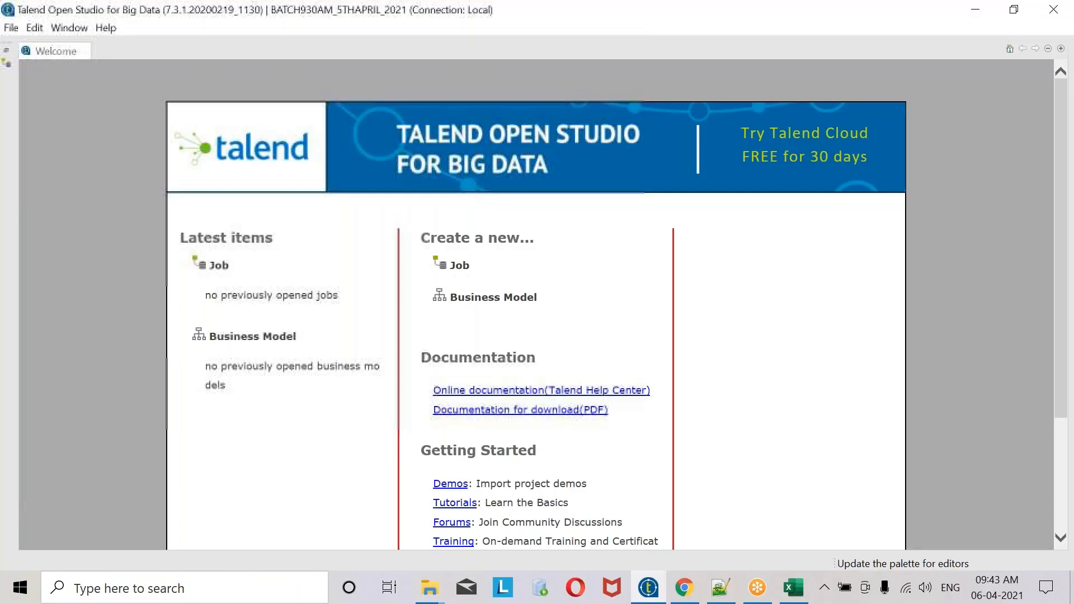
pyautogui.scroll(-3, 536, 304)
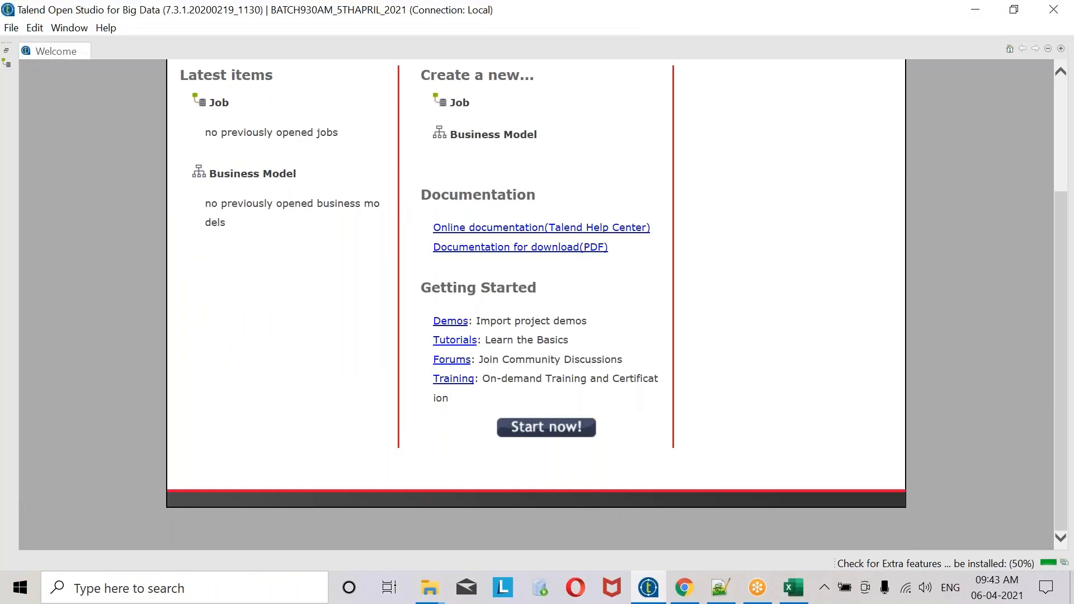
pyautogui.click(546, 428)
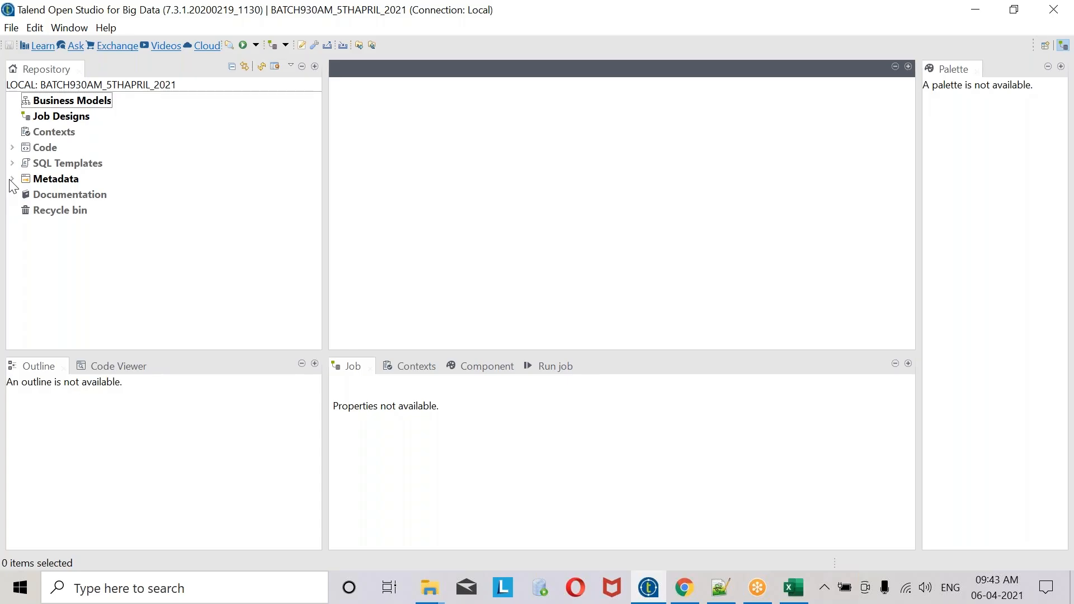
# - Open SRC_EMP from the BATCH930AM_5TH_APRIL_2021 SOURCE folder in Notepad++ and select its header and all records
pyautogui.click(428, 601)
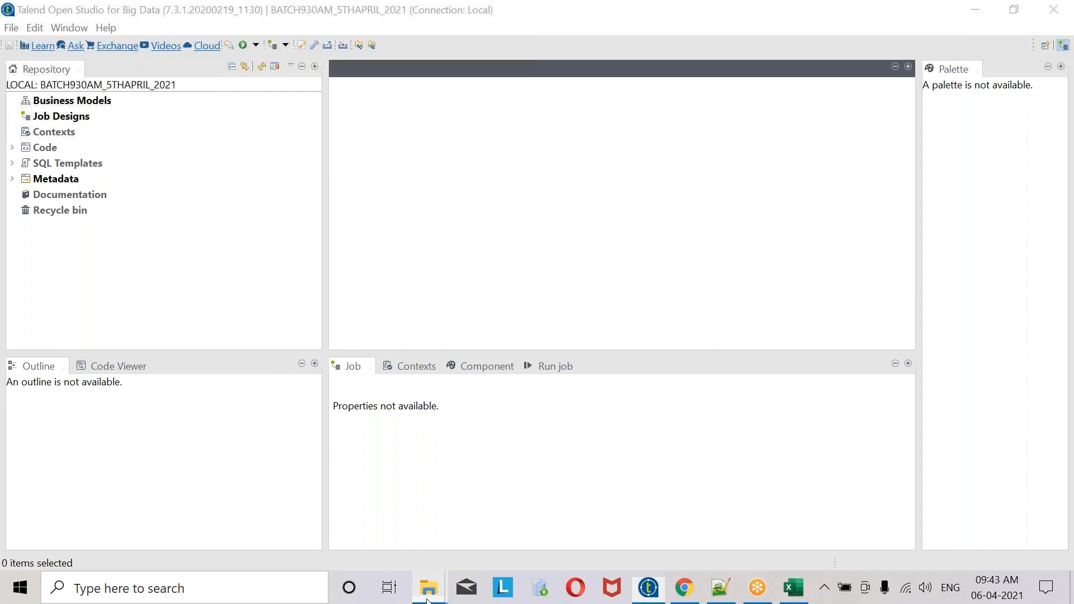
pyautogui.click(427, 601)
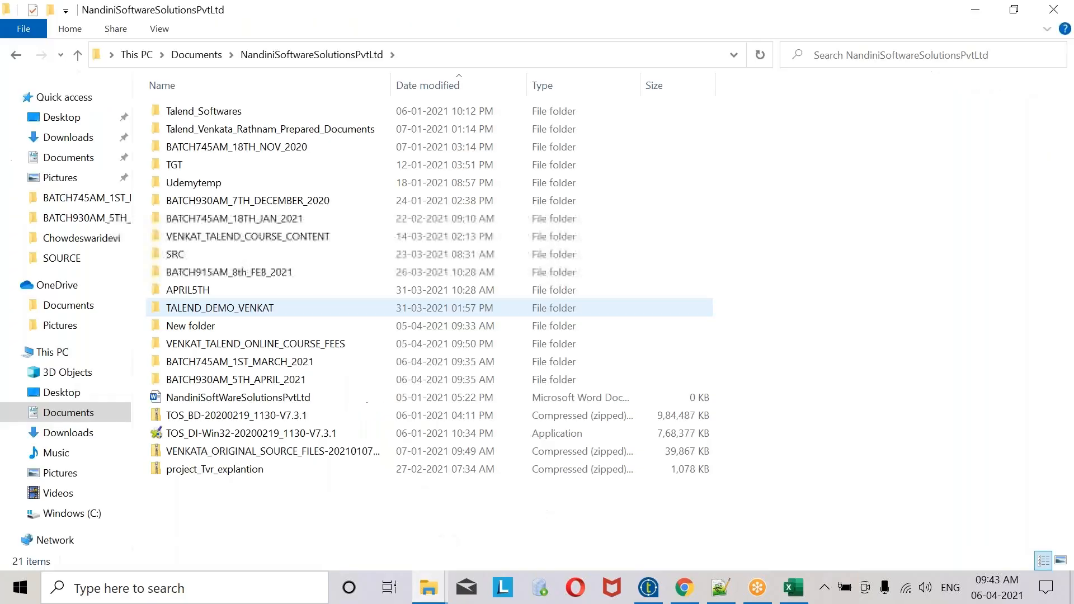
pyautogui.click(609, 521)
pyautogui.doubleClick(184, 147)
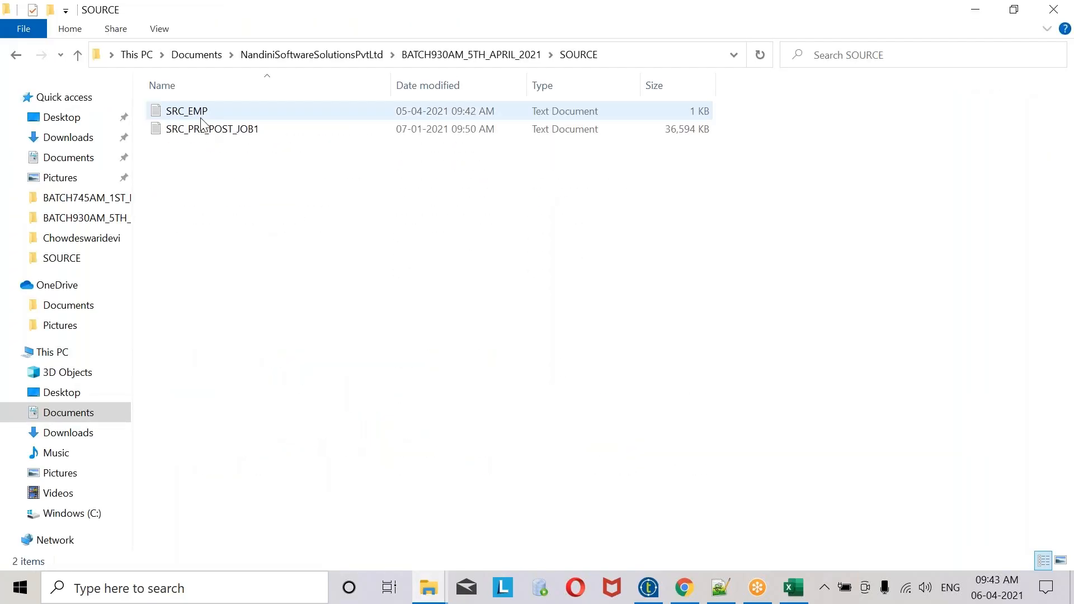
pyautogui.rightClick(191, 111)
pyautogui.click(269, 202)
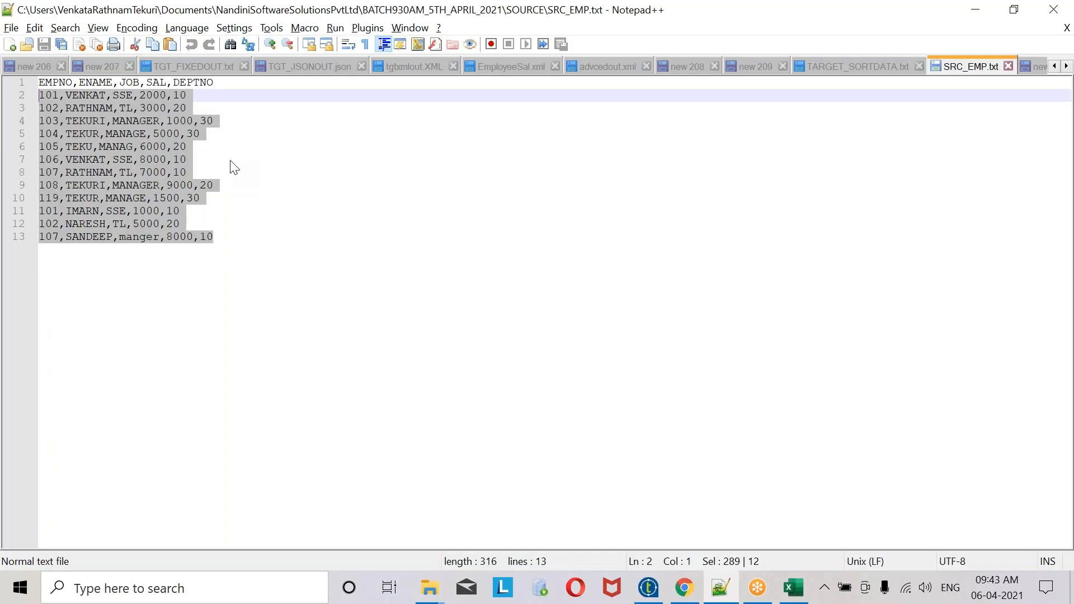
pyautogui.hotkey('shift', 'Up')
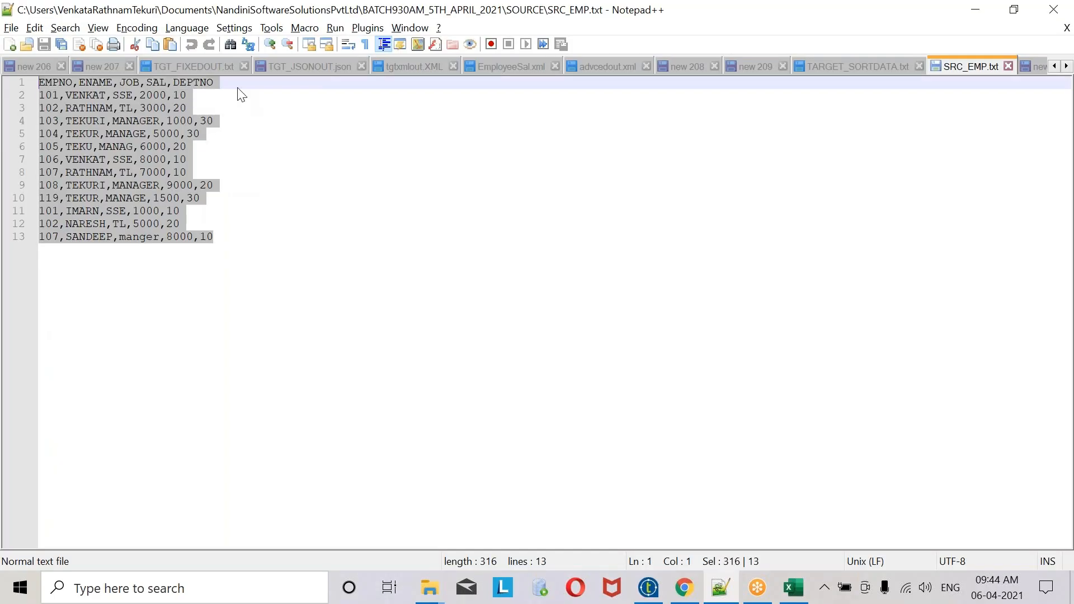
# - Switch to Talend, start a new delimited file entry under Metadata, fill in its name and continue to the file settings
pyautogui.click(237, 89)
pyautogui.moveTo(250, 239); pyautogui.dragTo(0, 71)
pyautogui.hotkey('alt', 'Tab')
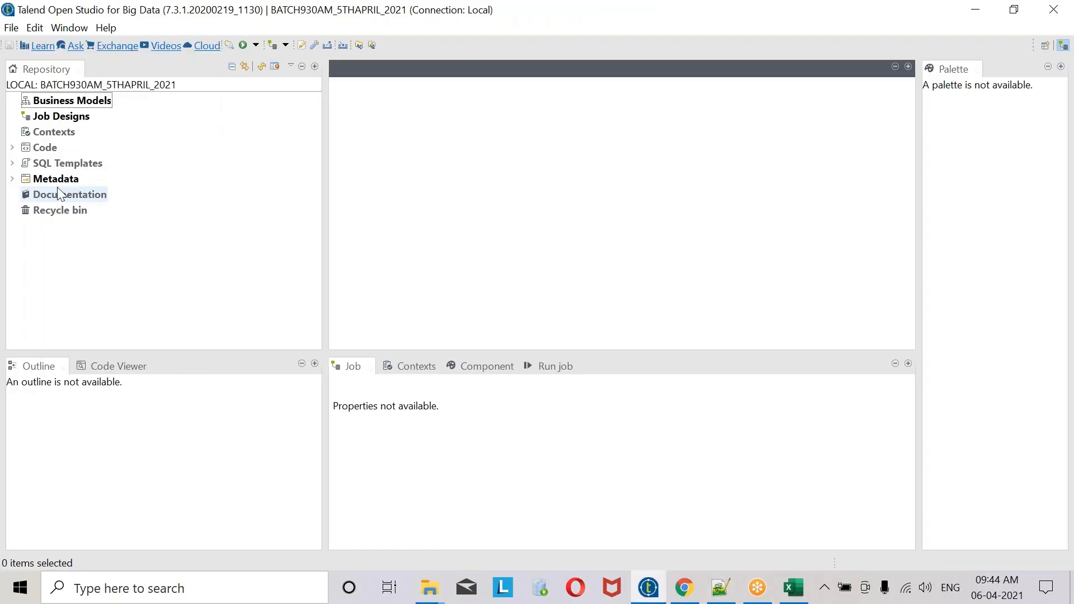
pyautogui.click(15, 179)
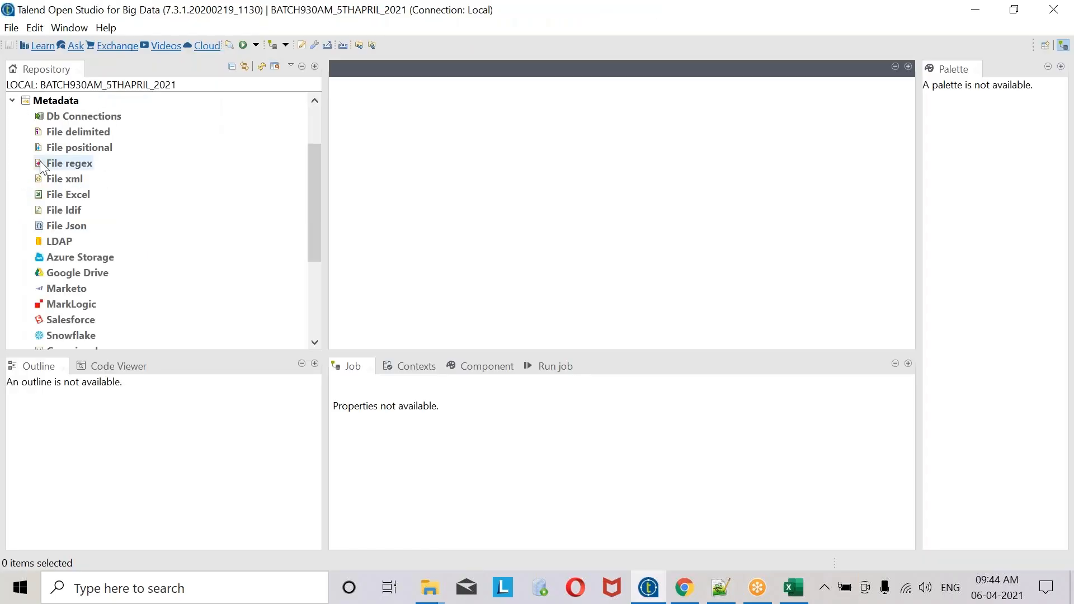
pyautogui.click(92, 132)
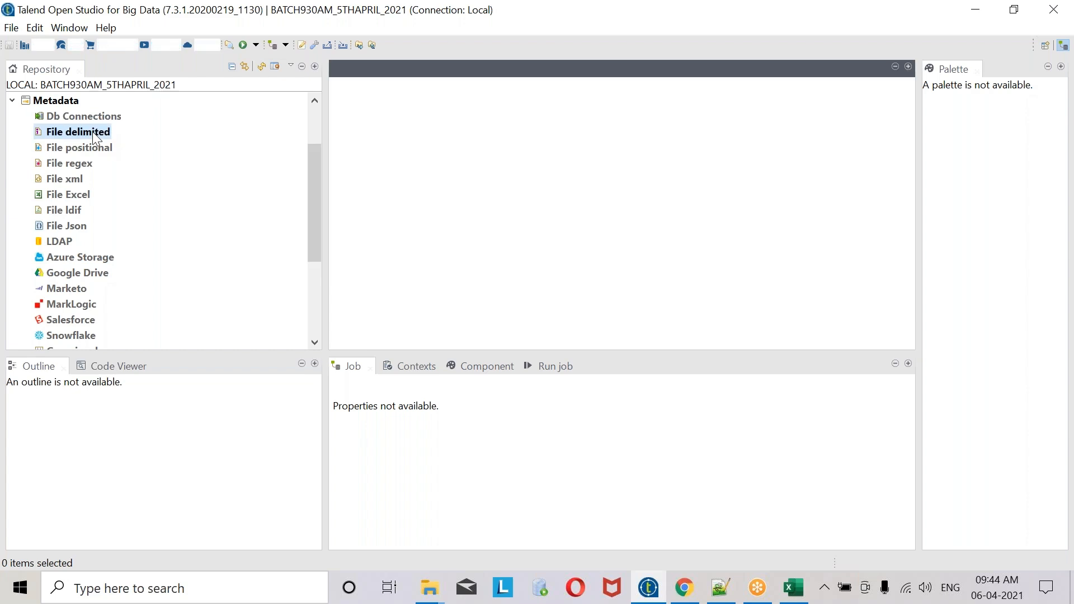
pyautogui.rightClick(92, 132)
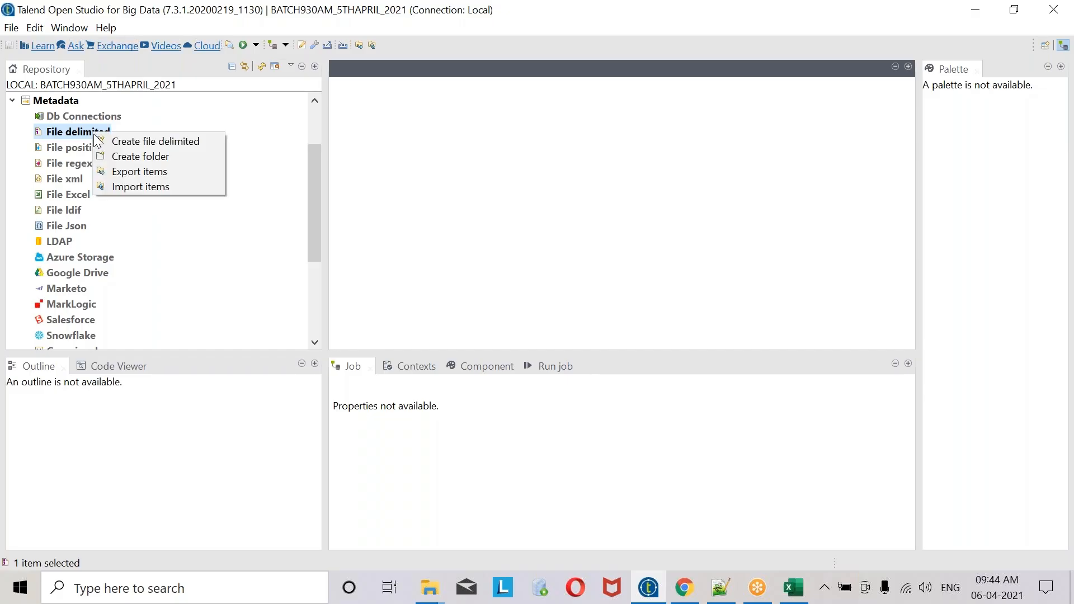
pyautogui.click(124, 141)
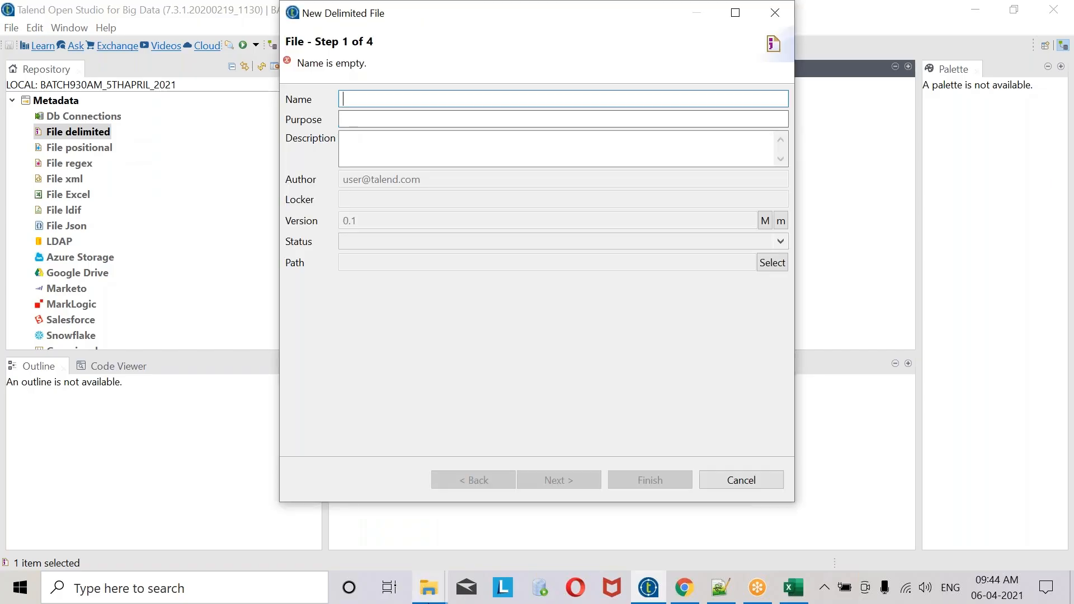
pyautogui.click(429, 596)
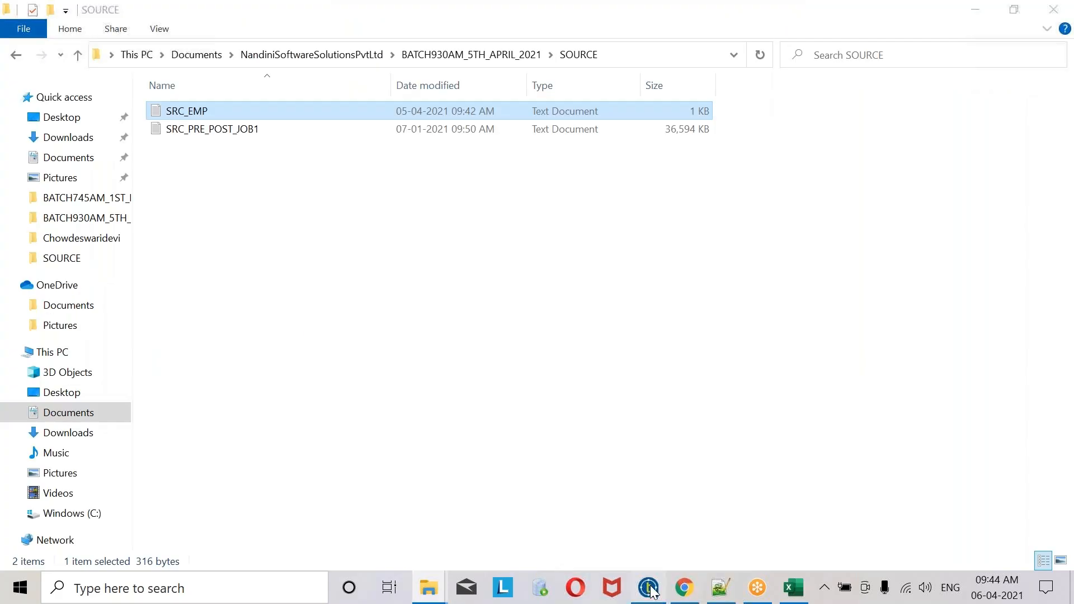
pyautogui.hotkey('alt', 'Tab')
pyautogui.click(544, 476)
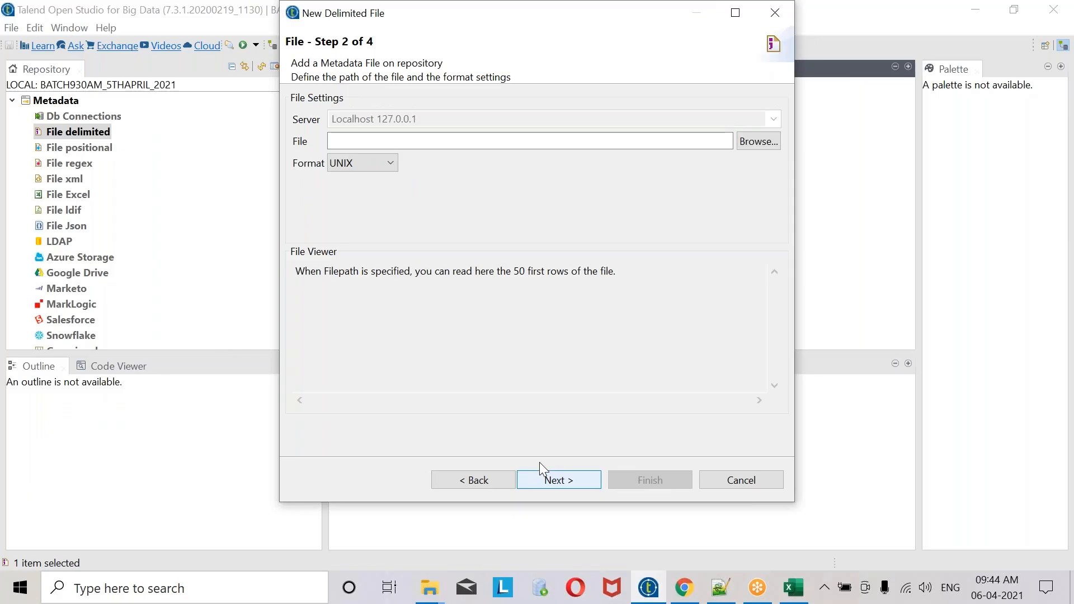
# - Choose the text file SRC_EMP from the BATCH930AM_5TH_APRIL_2021 SOURCE folder as the delimited file's source
pyautogui.click(754, 147)
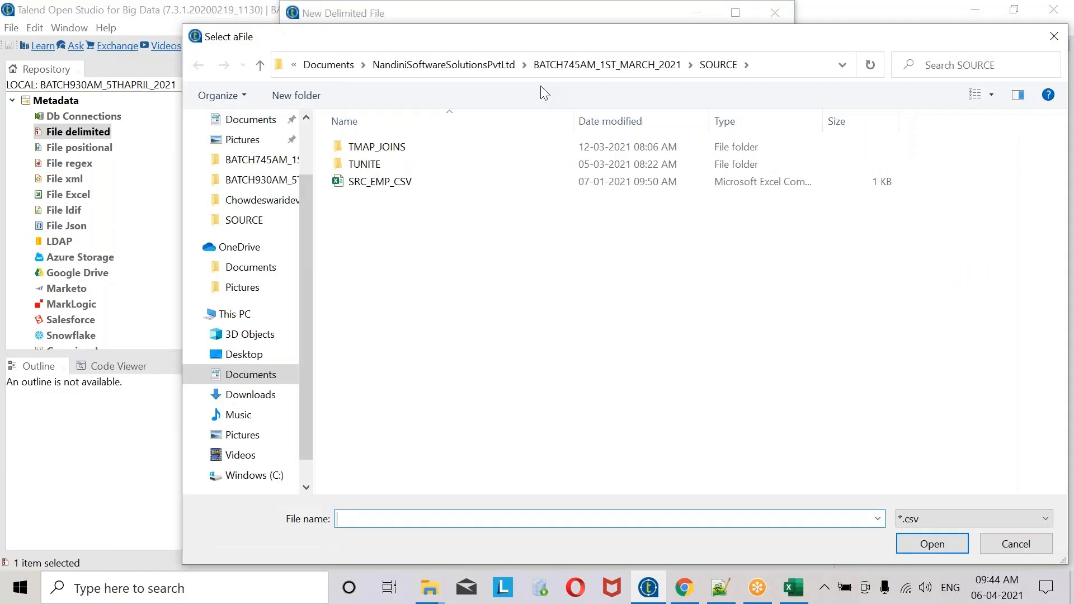
pyautogui.click(444, 64)
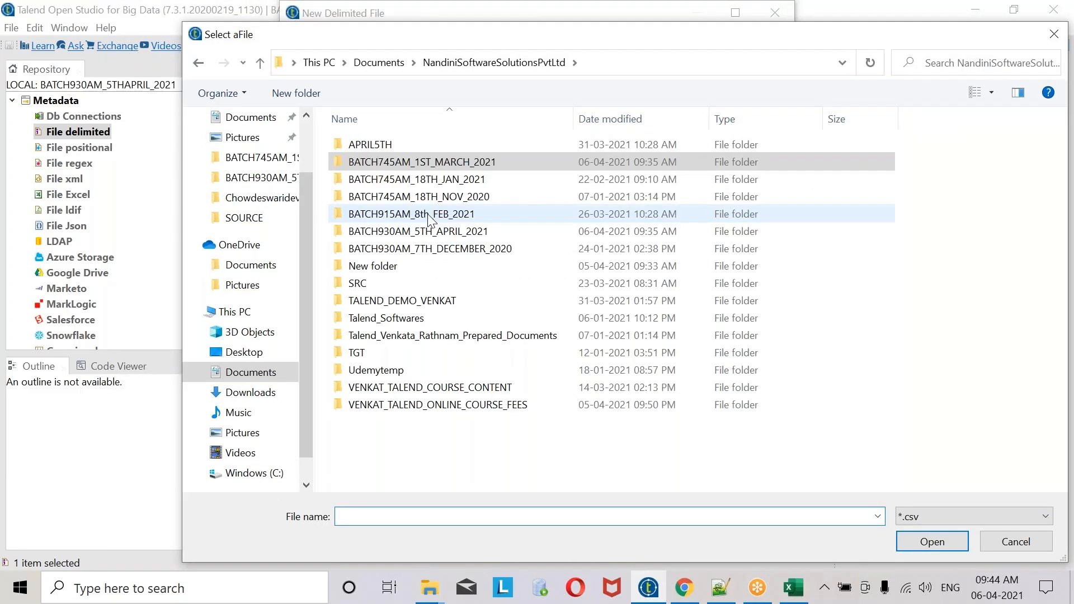
pyautogui.doubleClick(461, 234)
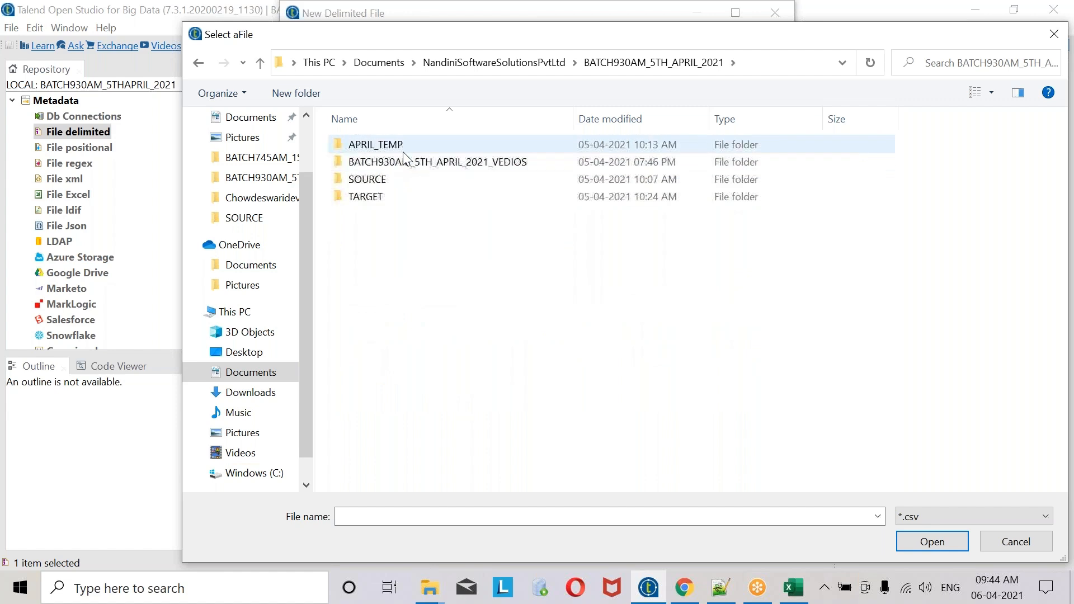
pyautogui.doubleClick(364, 179)
pyautogui.click(984, 518)
pyautogui.click(962, 552)
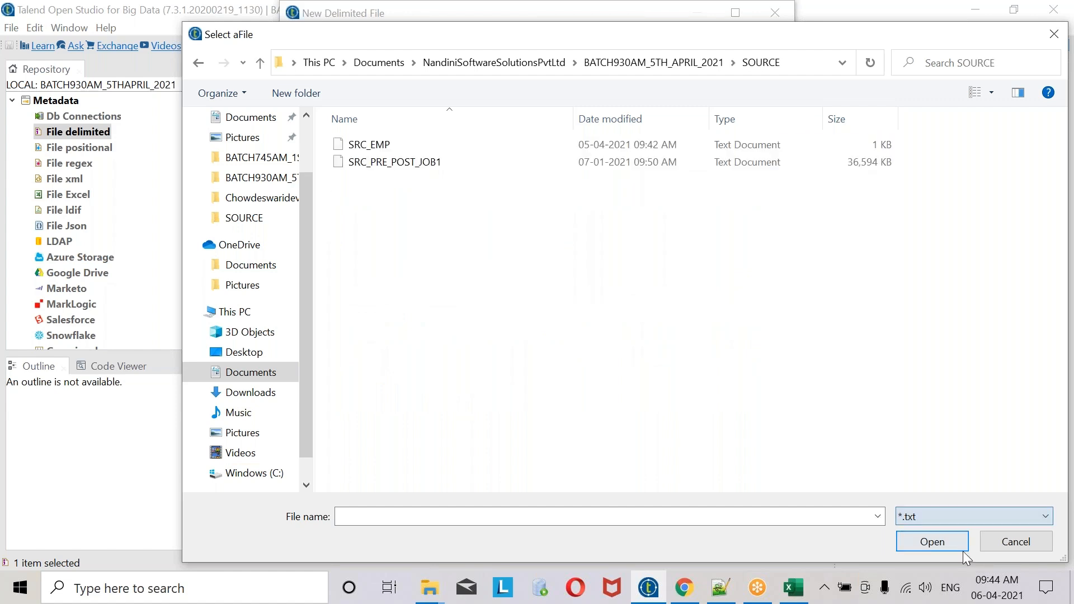
pyautogui.click(387, 146)
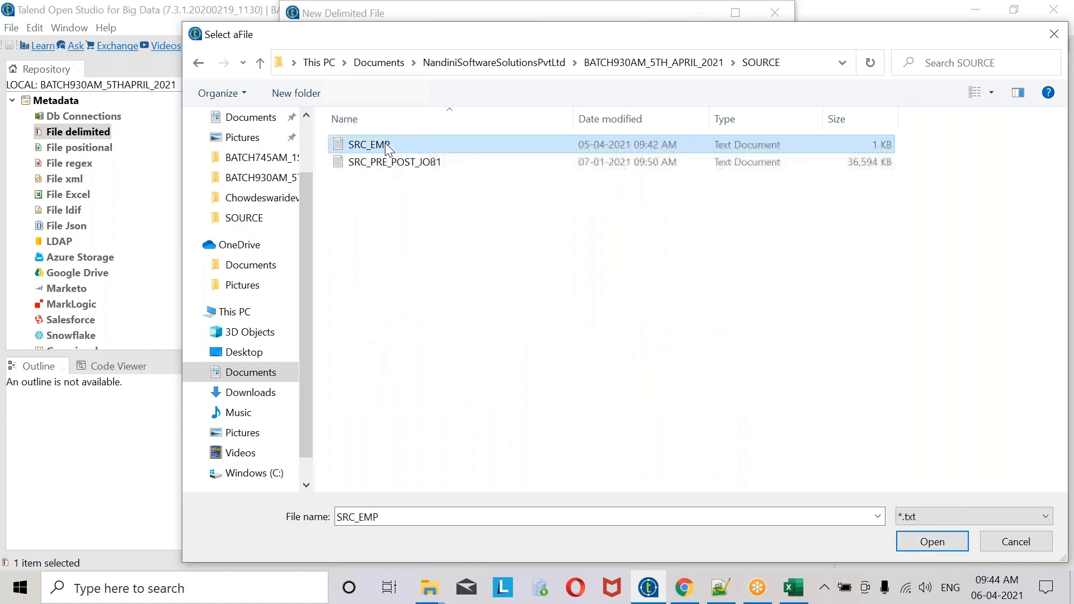
pyautogui.doubleClick(386, 145)
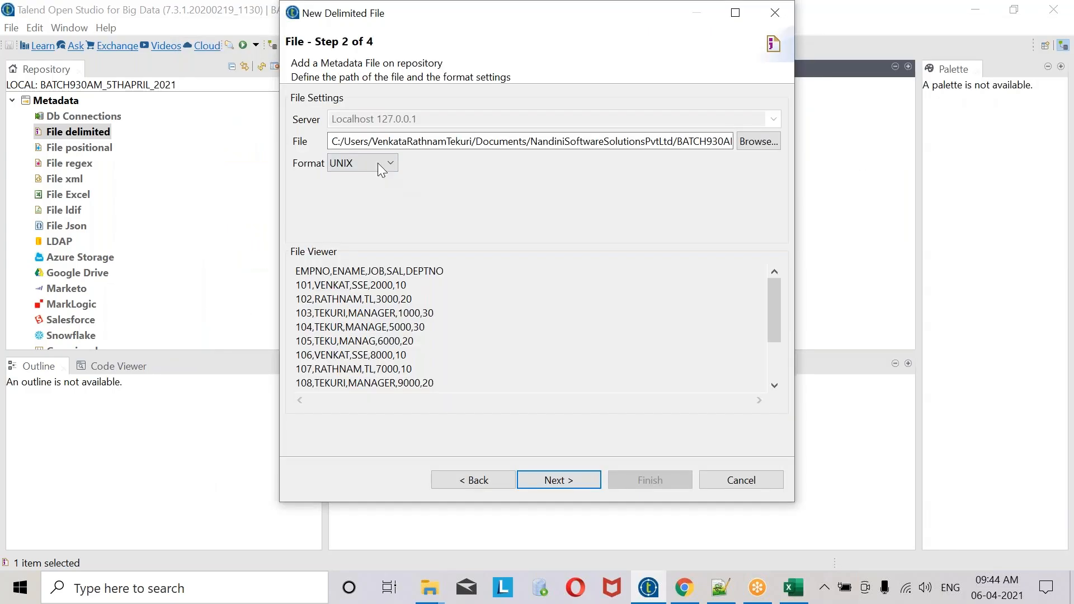
# - Select the SRC_EMP records shown in the File Viewer and continue to the parse settings
pyautogui.moveTo(296, 272); pyautogui.dragTo(432, 398)
pyautogui.moveTo(434, 376); pyautogui.dragTo(256, 259)
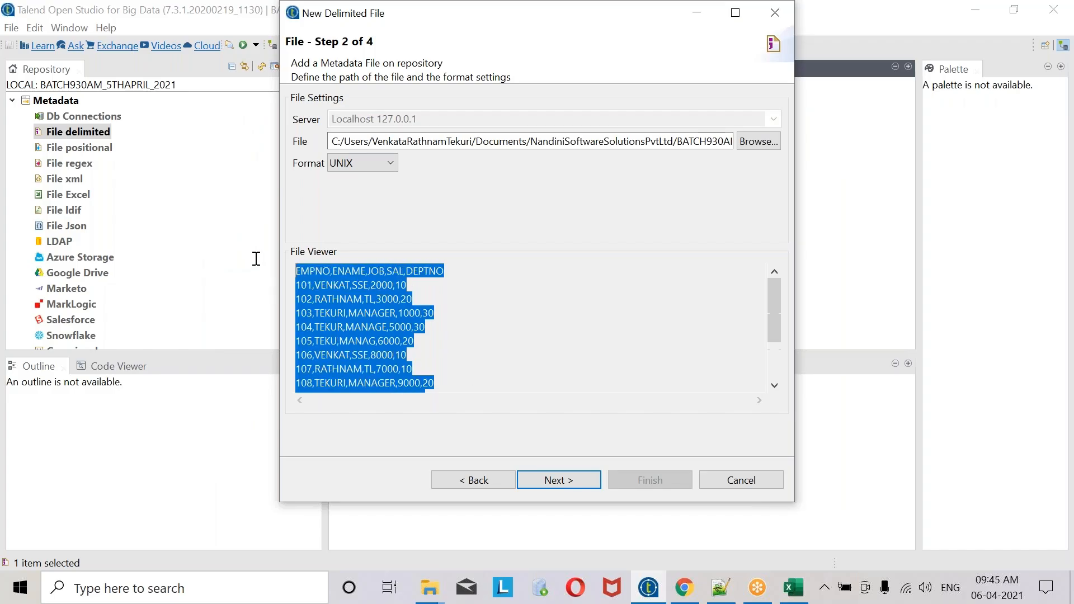
pyautogui.click(571, 482)
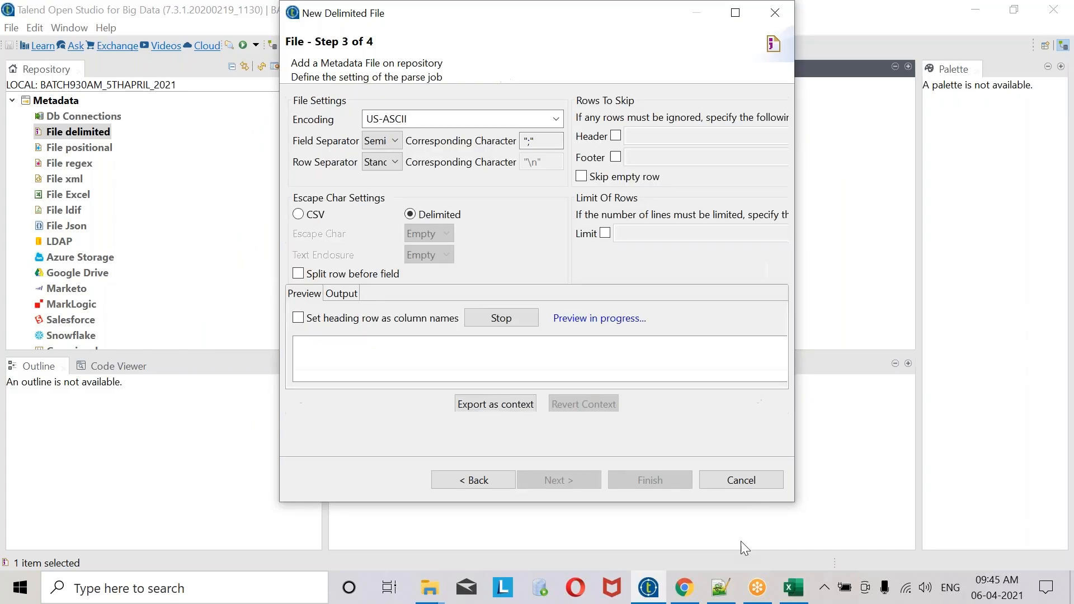
# - Examine the SRC_EMP.txt records in Notepad++ to see which field separator they use, and return to Talend's parse settings
pyautogui.click(723, 587)
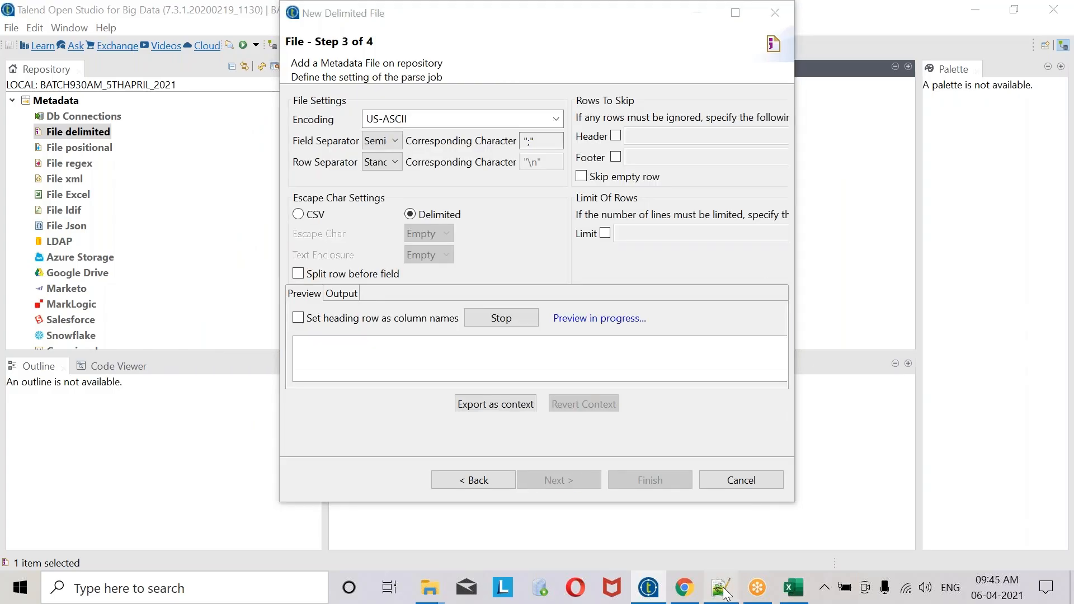
pyautogui.click(722, 588)
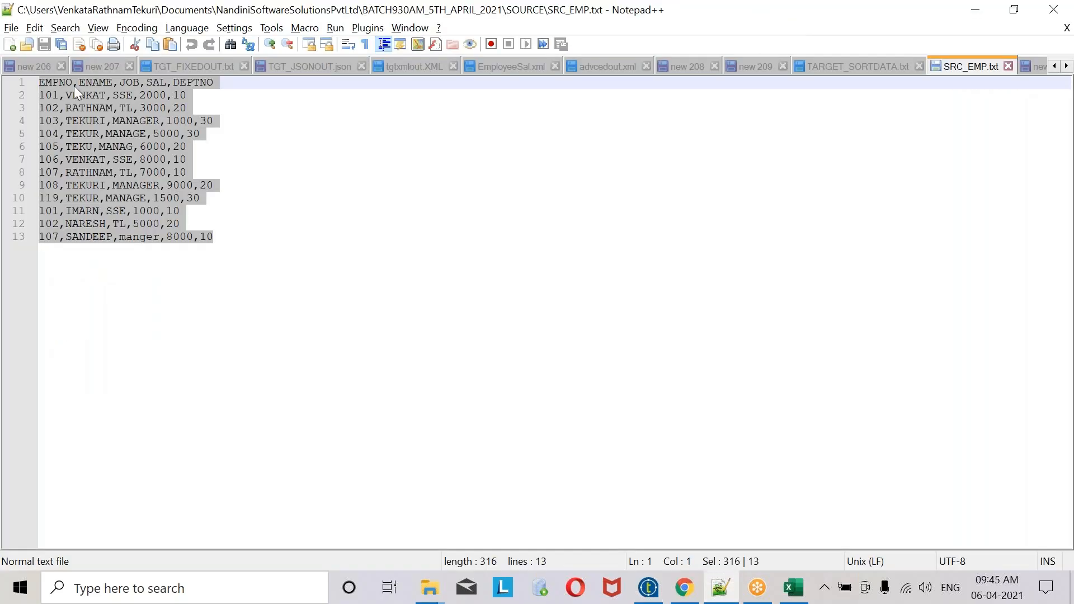
pyautogui.moveTo(243, 250); pyautogui.dragTo(71, 128)
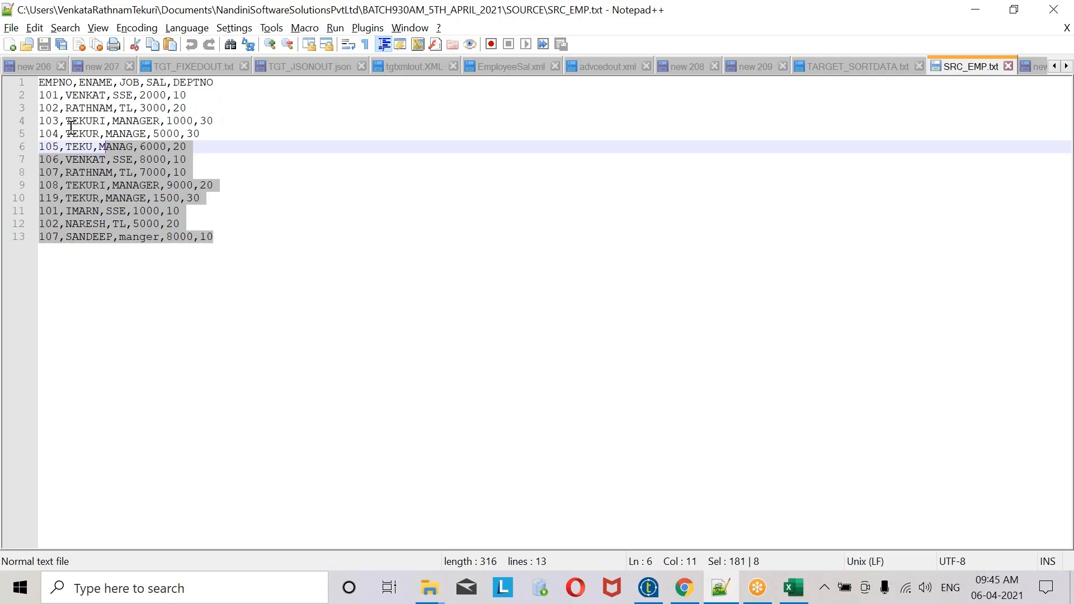
pyautogui.moveTo(72, 127); pyautogui.dragTo(39, 78)
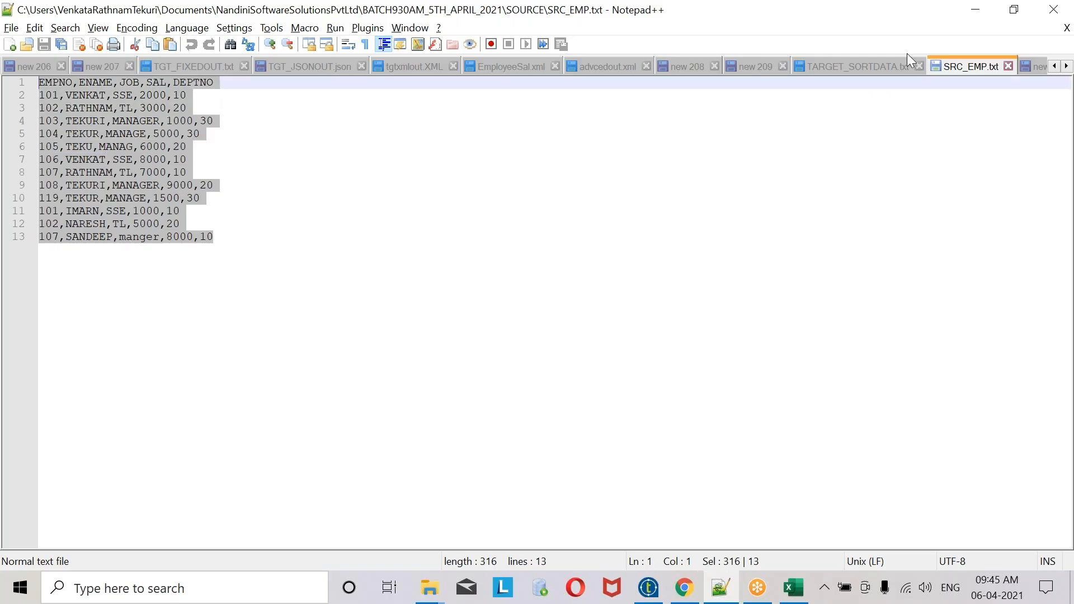
pyautogui.hotkey('alt', 'Tab')
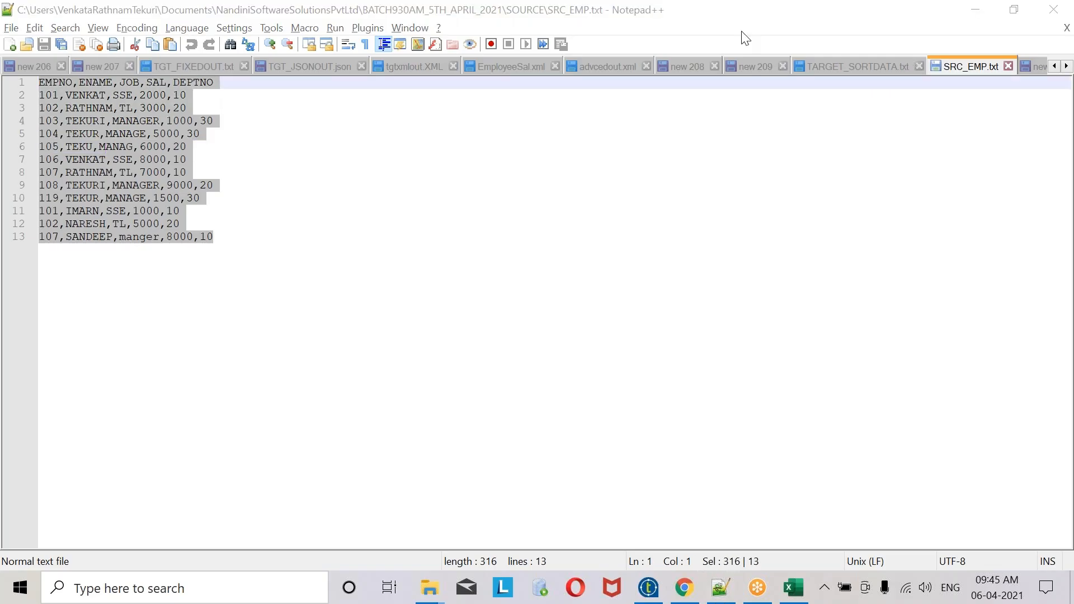
pyautogui.click(245, 254)
pyautogui.hotkey('ctrl', 'a')
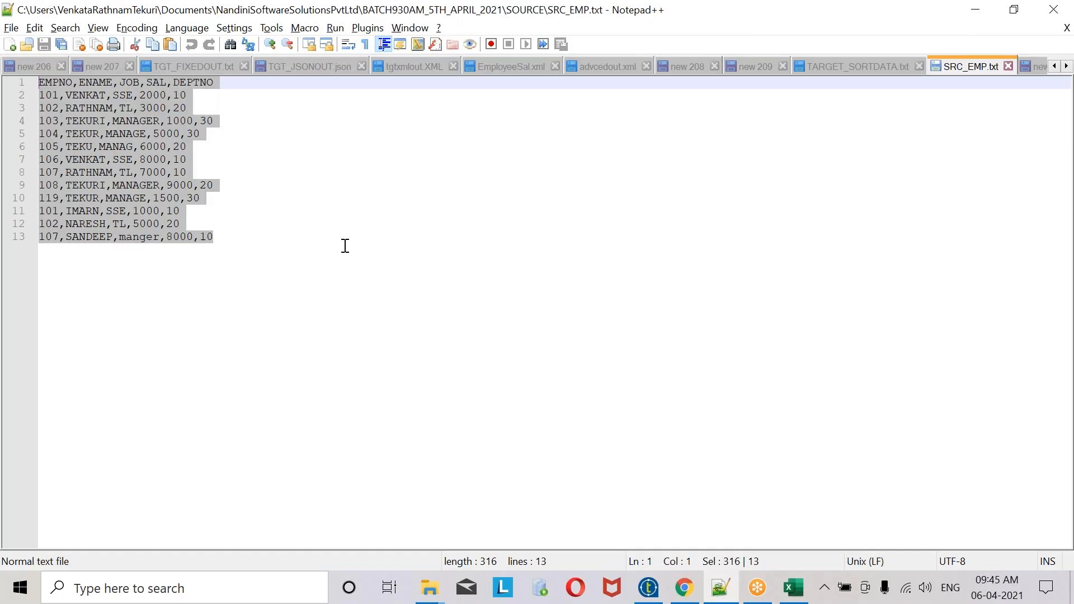
pyautogui.hotkey('alt', 'Tab')
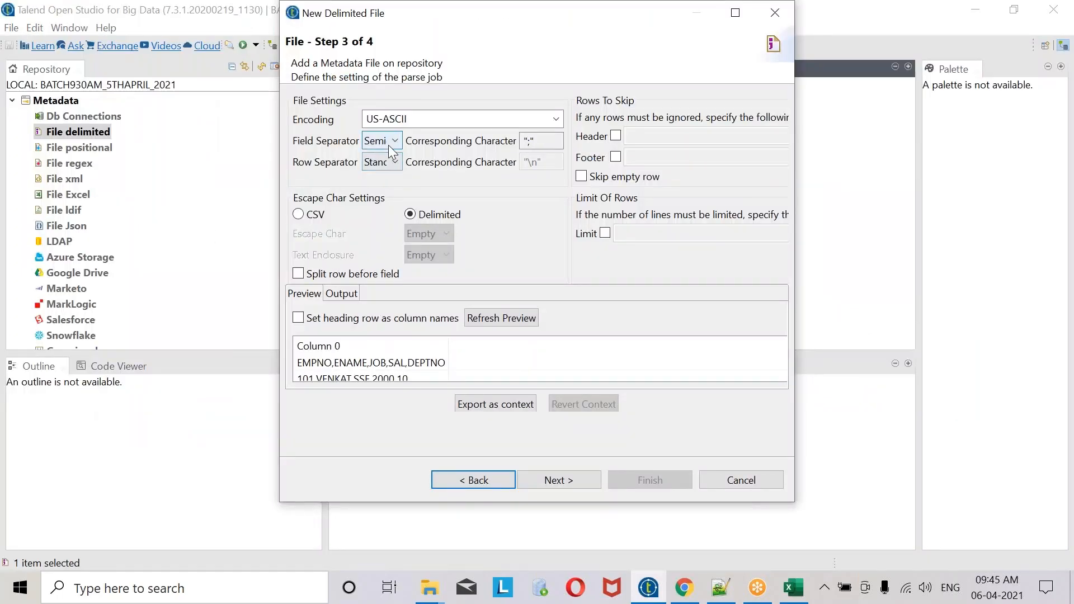
# - Try Comma as the field separator and switch it back to Semicolon
pyautogui.click(385, 141)
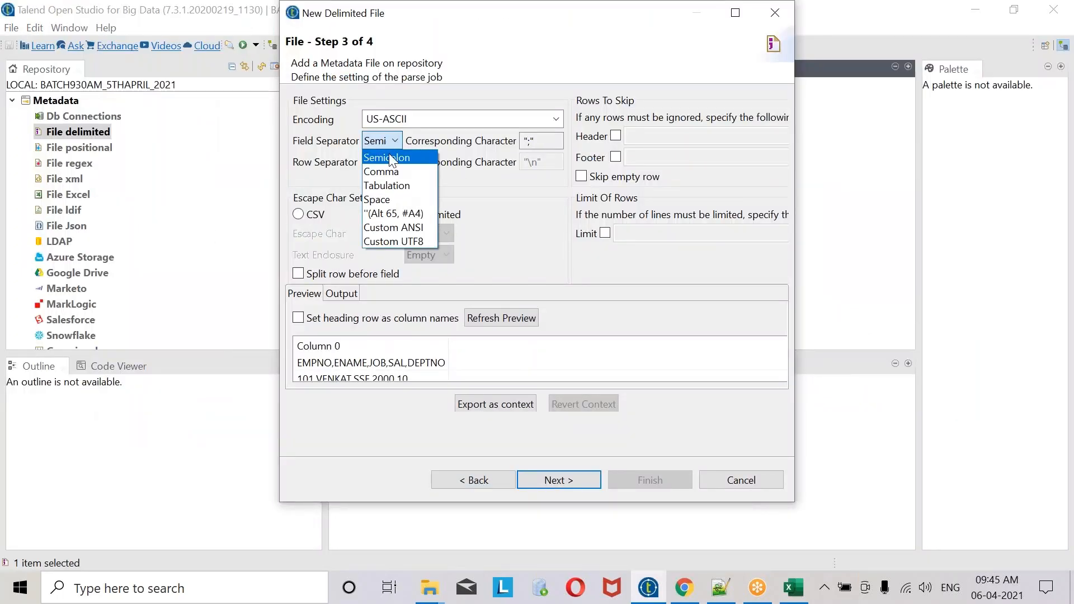
pyautogui.click(395, 177)
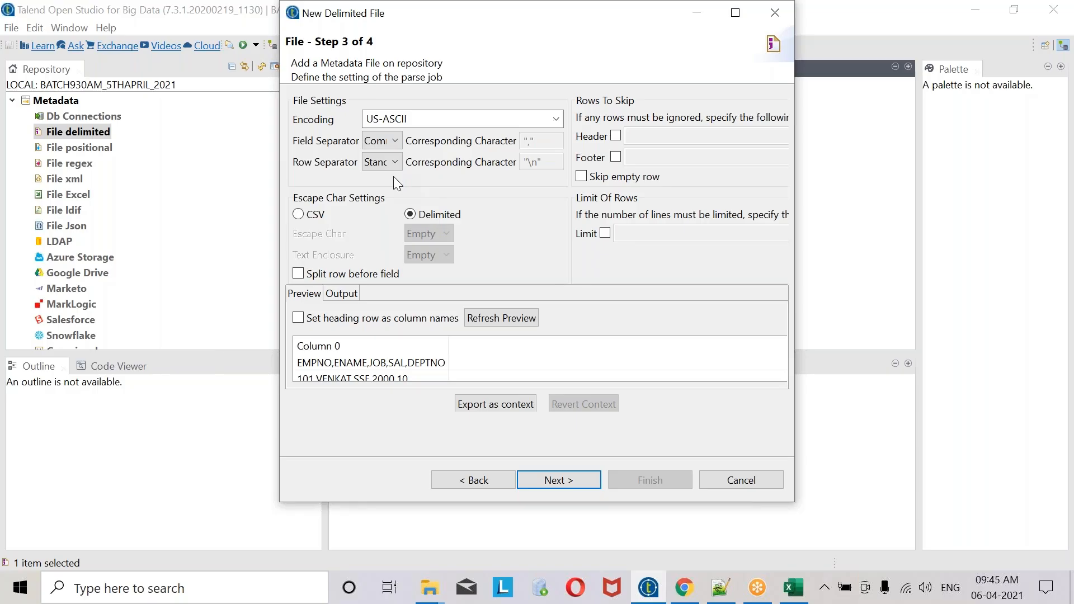
pyautogui.click(384, 141)
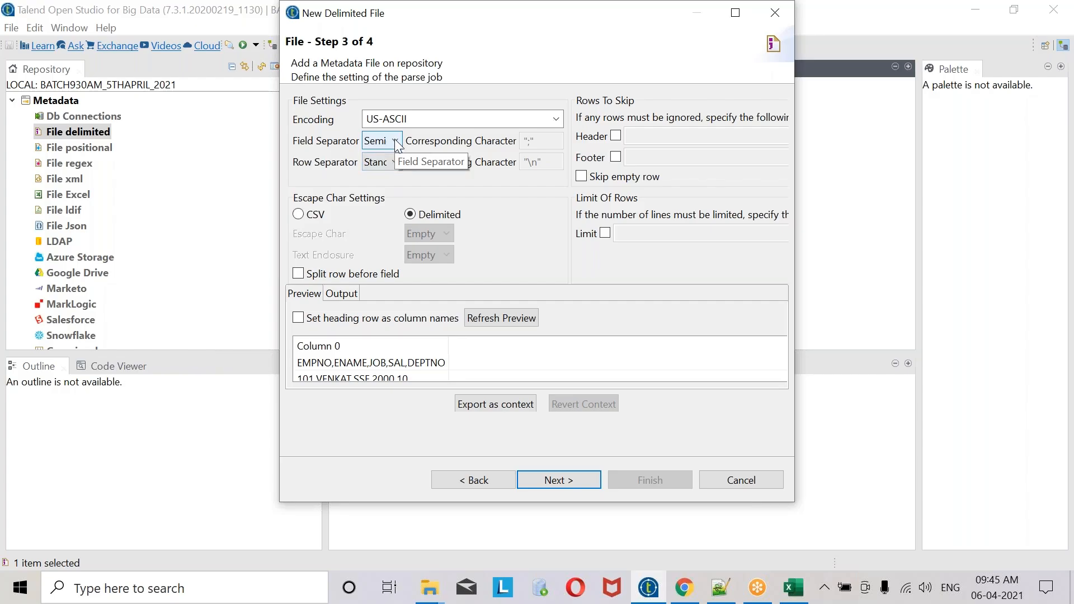
pyautogui.click(396, 141)
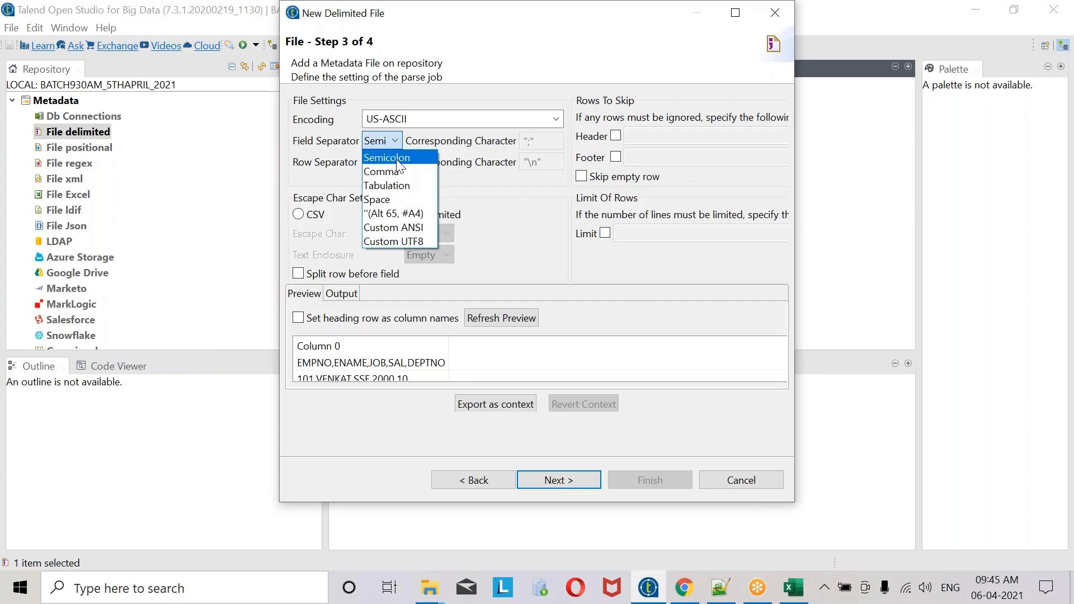
pyautogui.click(397, 159)
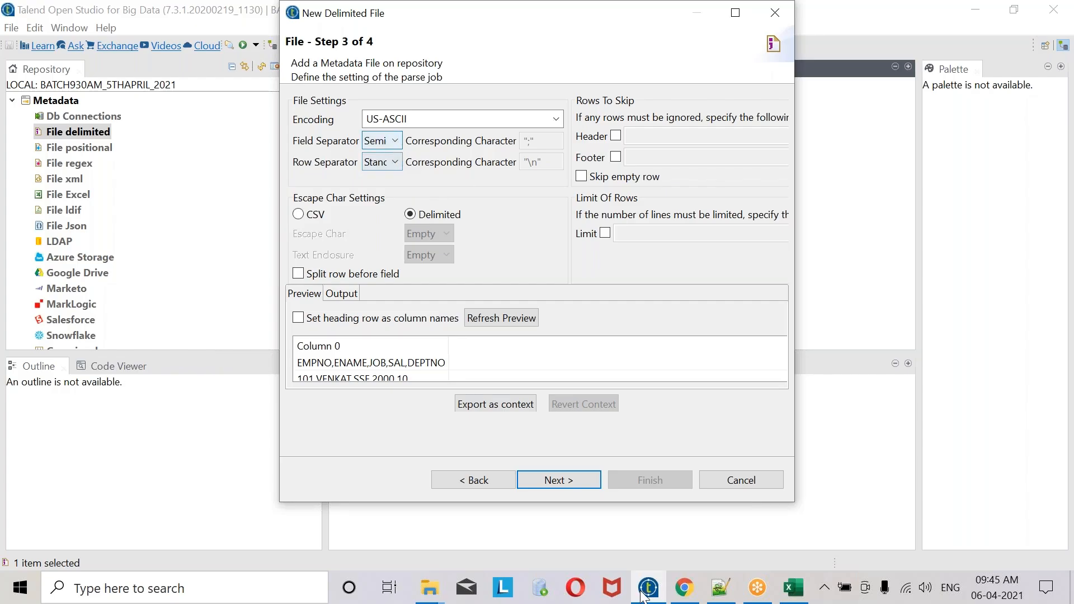
# - Set the field separator to Comma, use the heading row as column names and refresh the preview
pyautogui.click(395, 141)
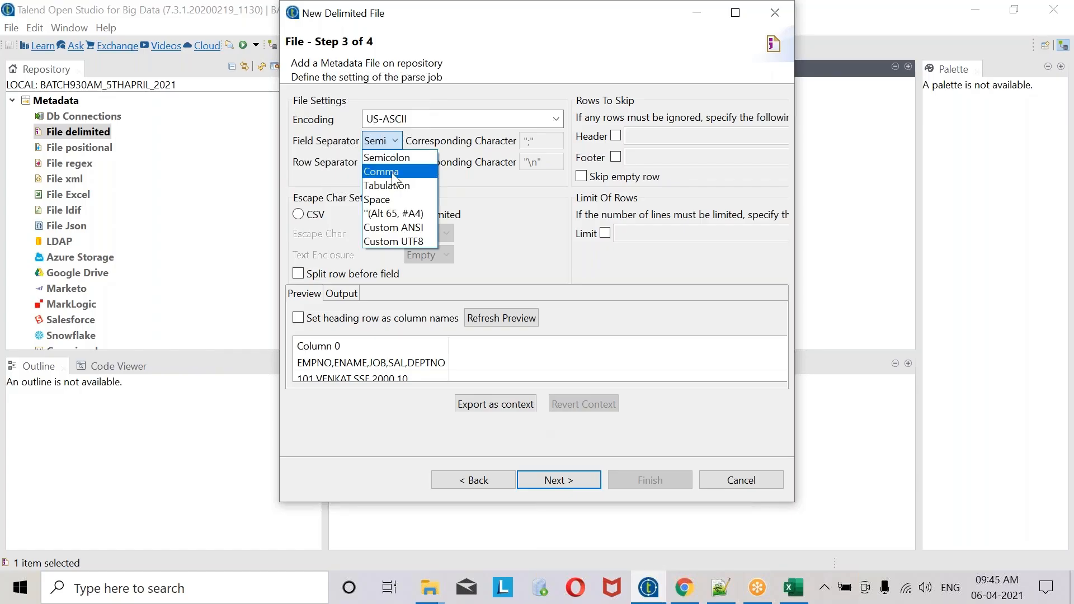
pyautogui.click(394, 174)
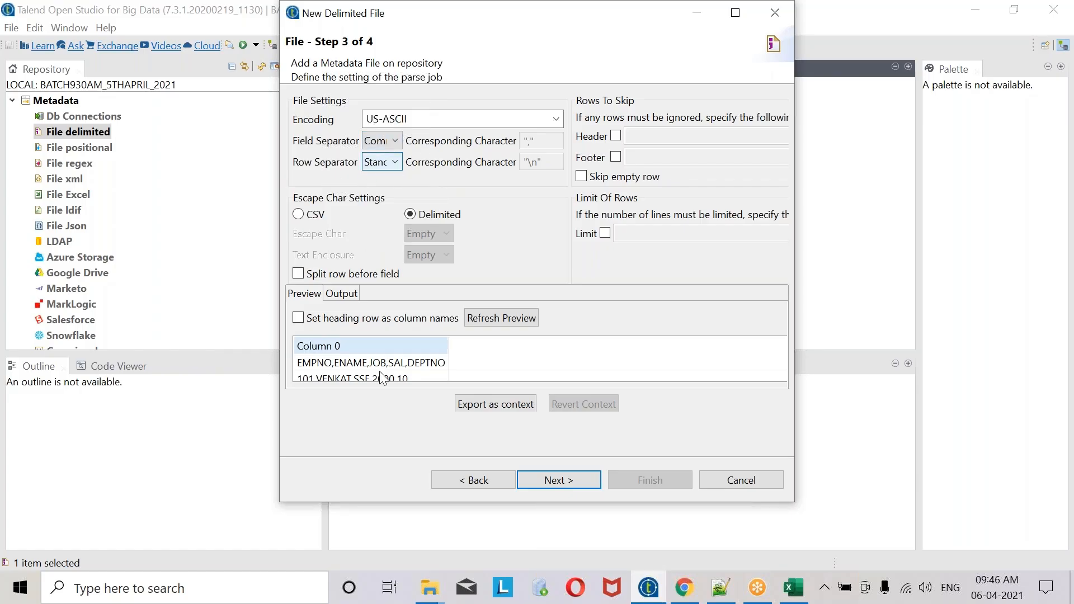
pyautogui.click(299, 318)
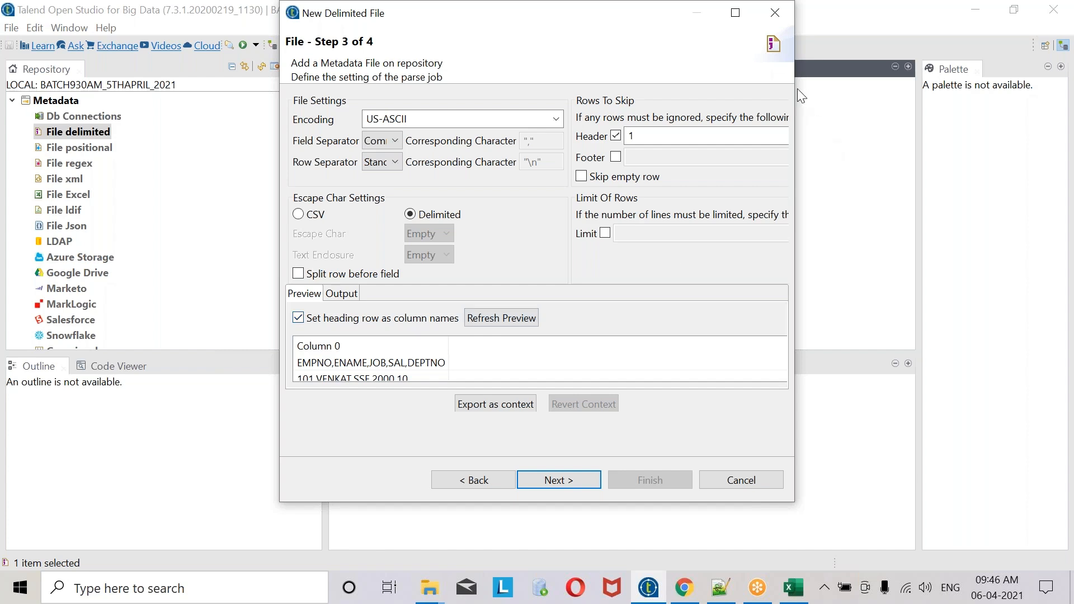
pyautogui.click(503, 318)
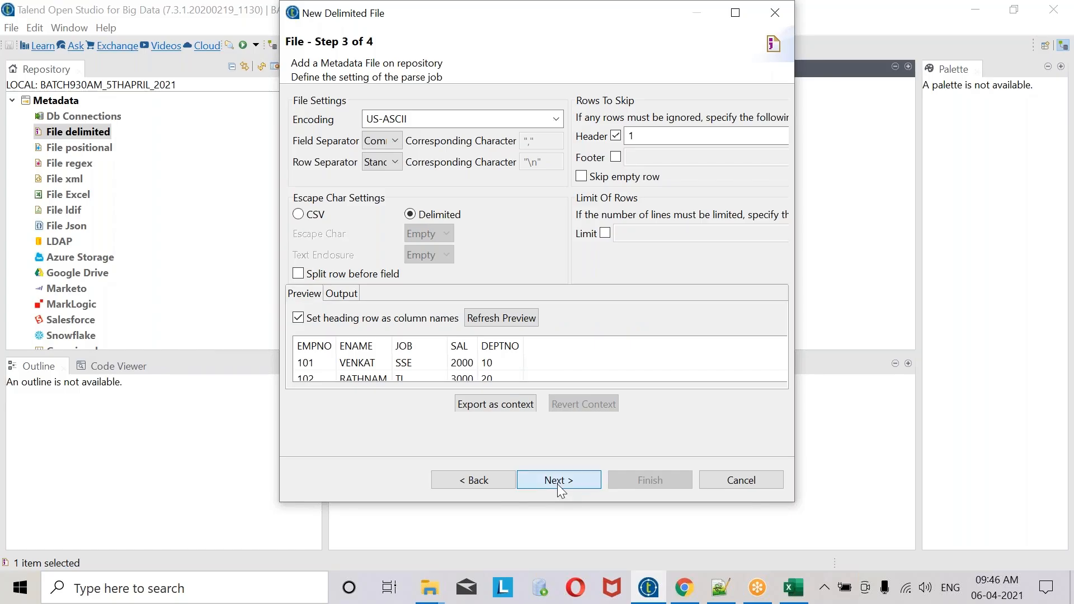
# - Continue to the schema definition, check the EMPNO length and finish the delimited file entry with the generated schema
pyautogui.click(557, 483)
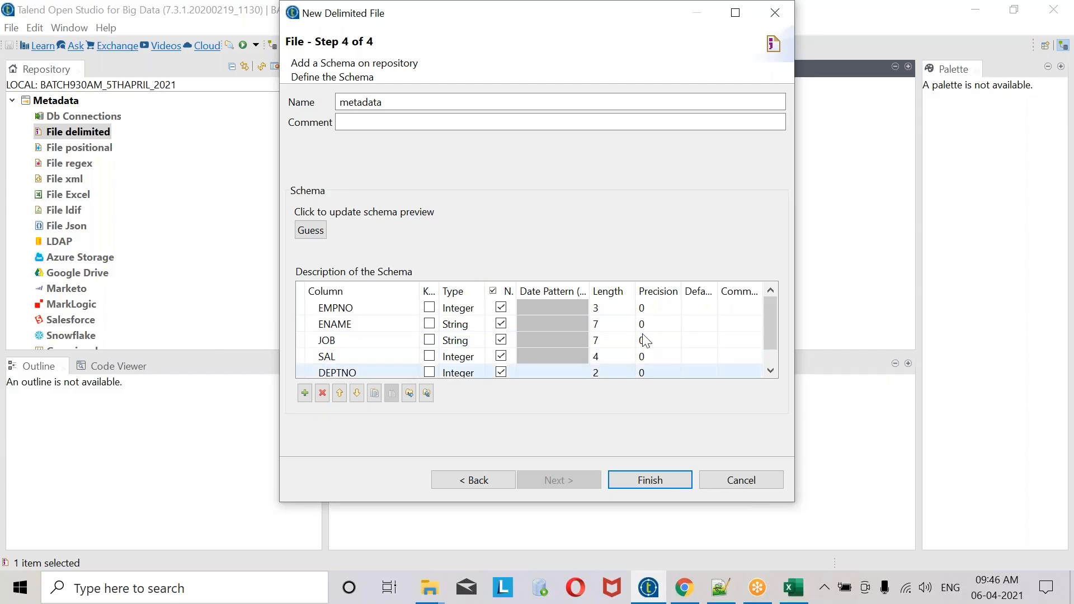
pyautogui.click(614, 306)
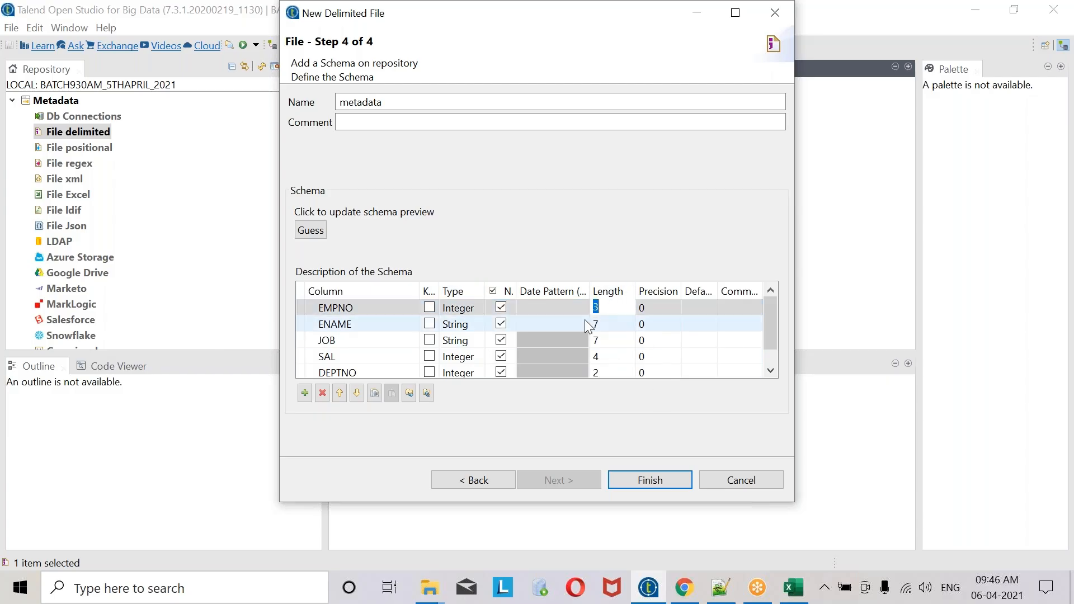
pyautogui.click(648, 480)
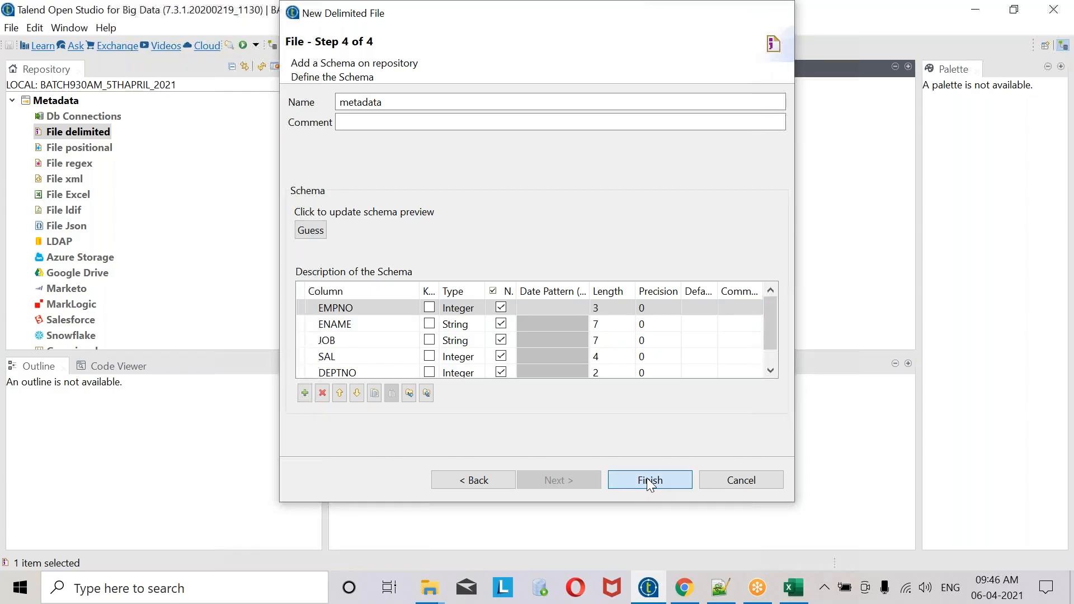
pyautogui.click(648, 480)
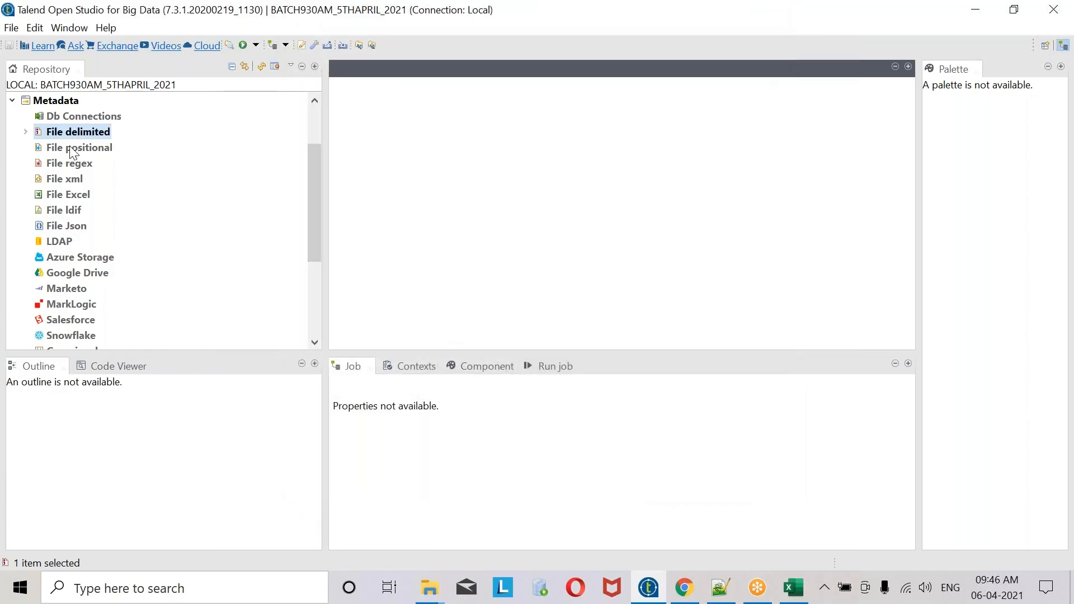
# - Expand the delimited file metadata to show SRC_EMP and create a new job named tFilterRow_ex1 under Job Designs
pyautogui.click(30, 131)
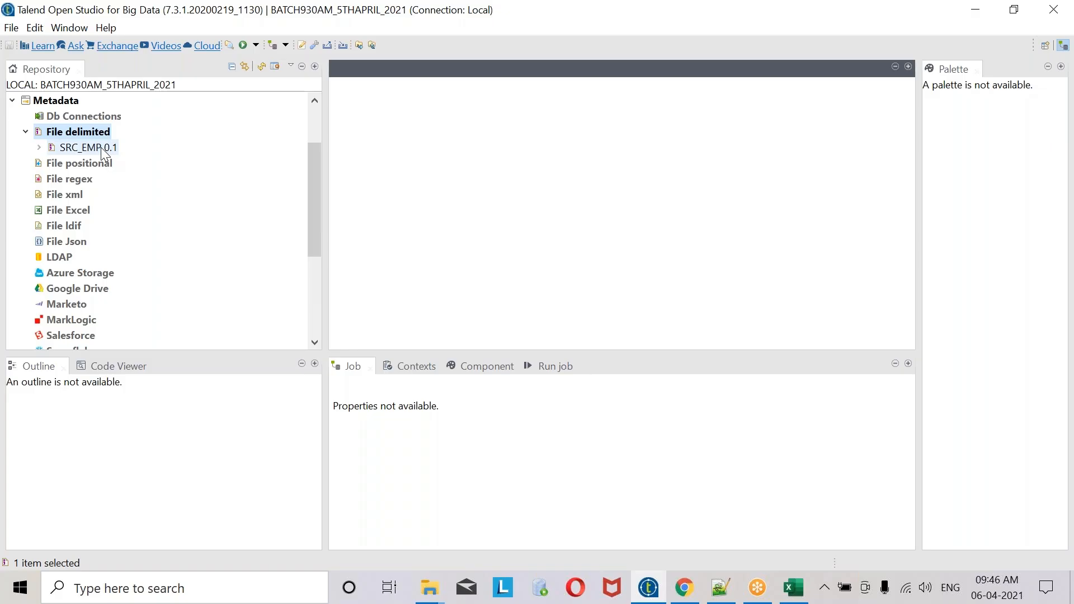
pyautogui.scroll(2, 136, 178)
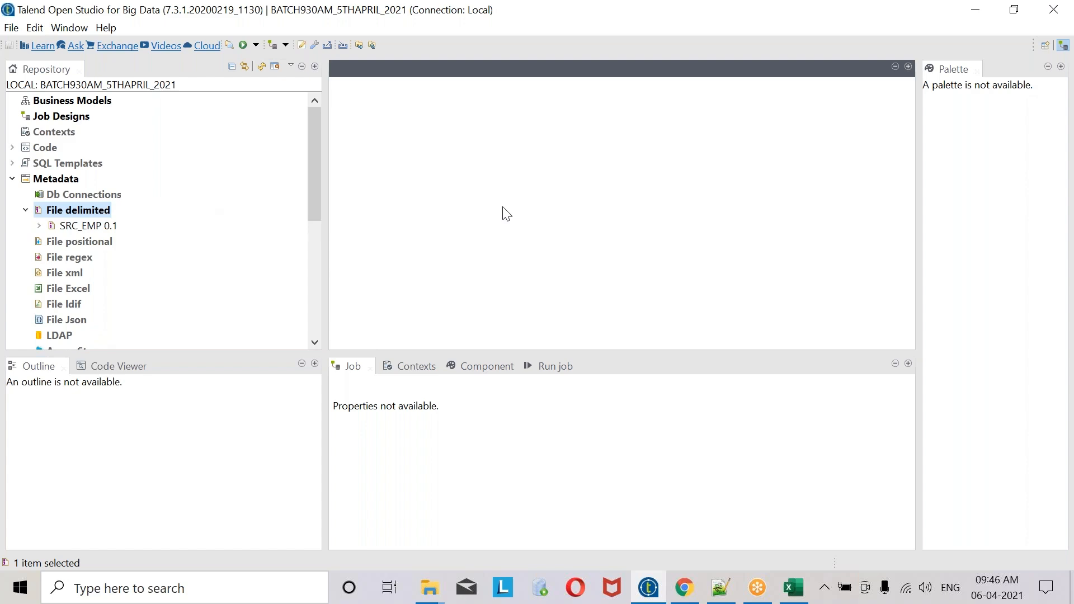
pyautogui.click(82, 125)
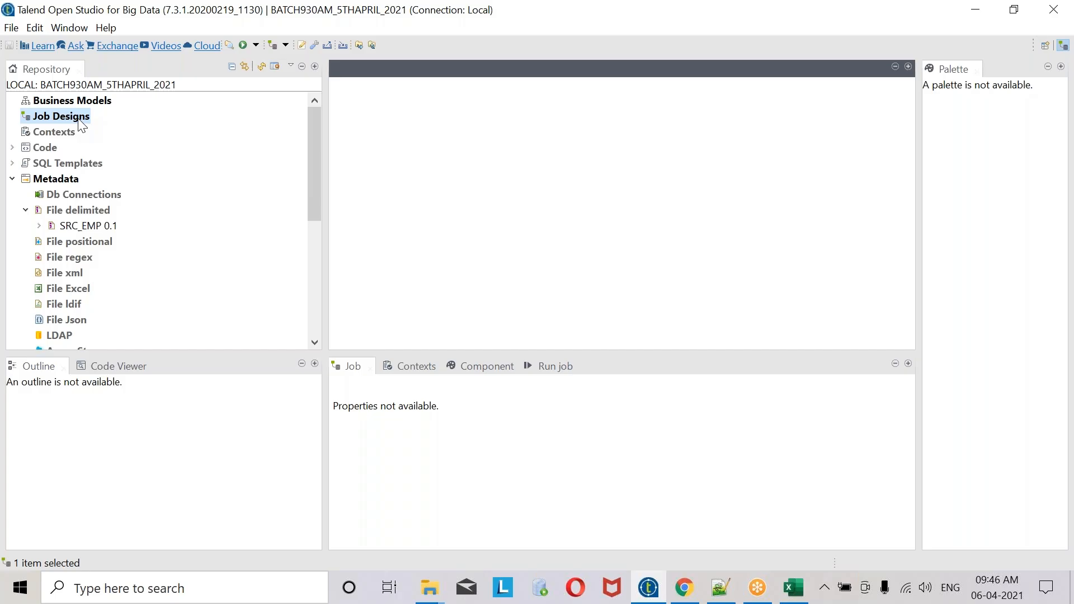
pyautogui.rightClick(82, 125)
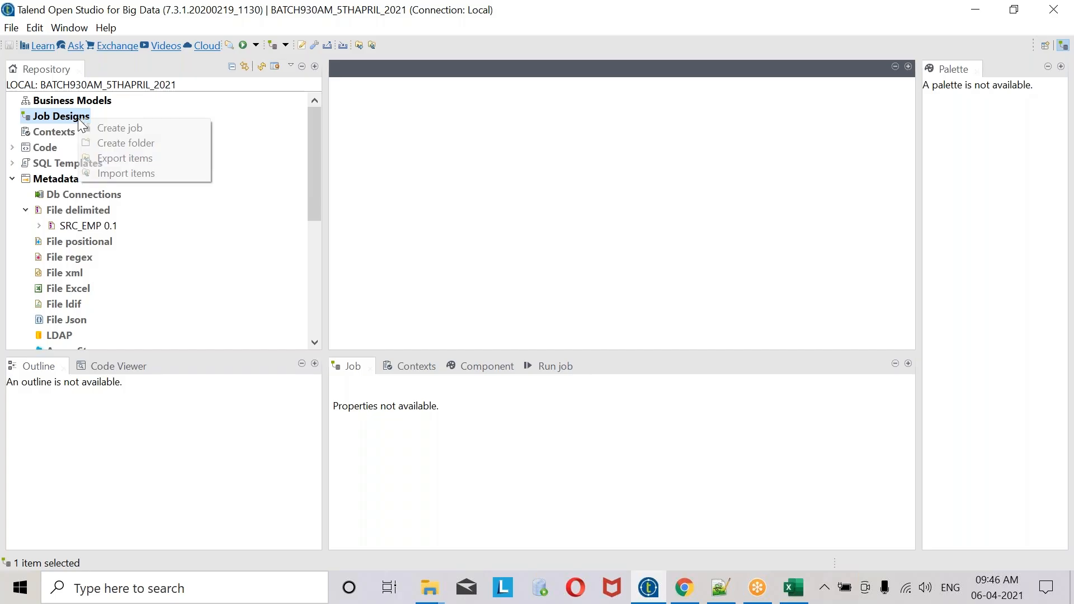
pyautogui.click(106, 127)
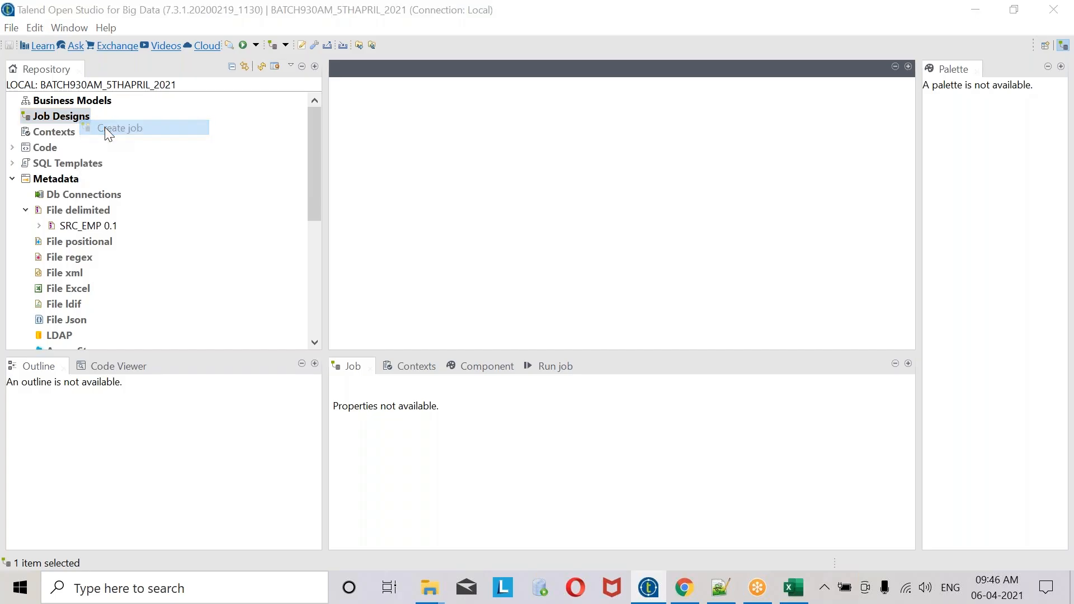
pyautogui.click(741, 22)
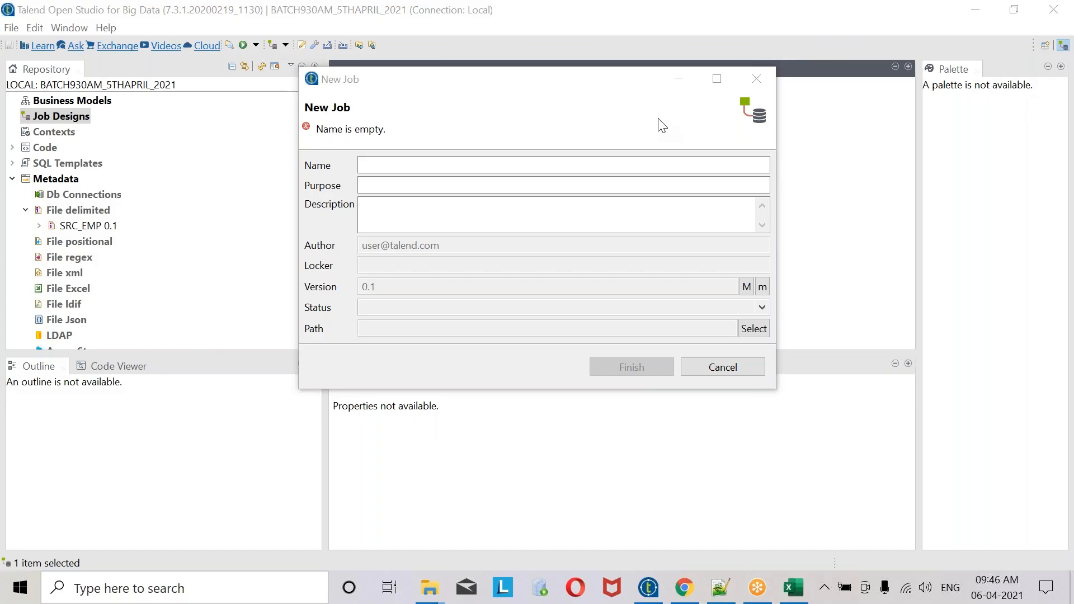
pyautogui.click(386, 166)
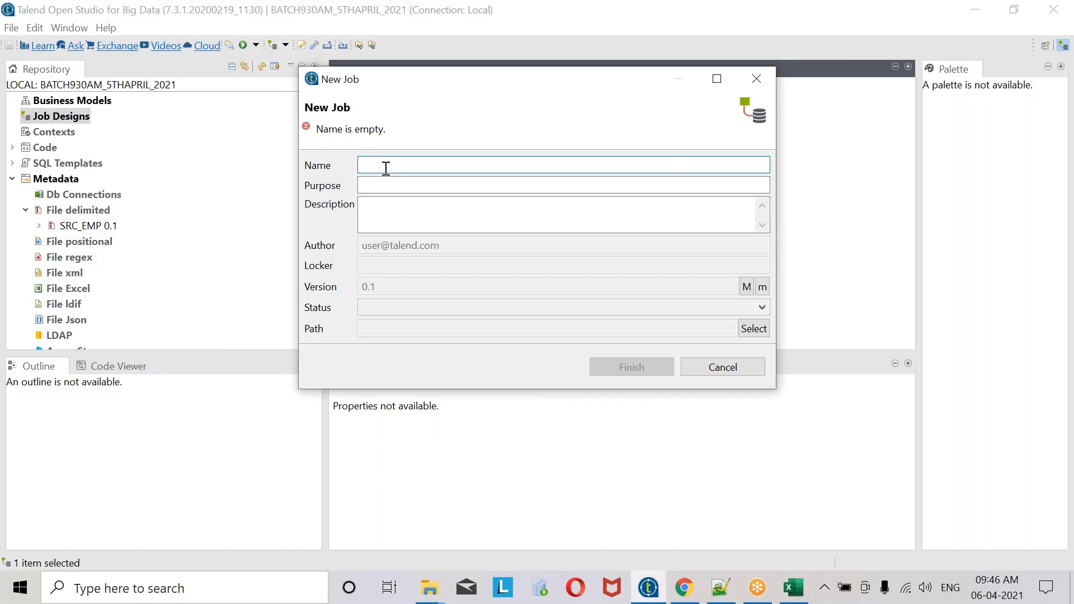
pyautogui.write('S')
pyautogui.press('BackSpace')
pyautogui.write('tFil')
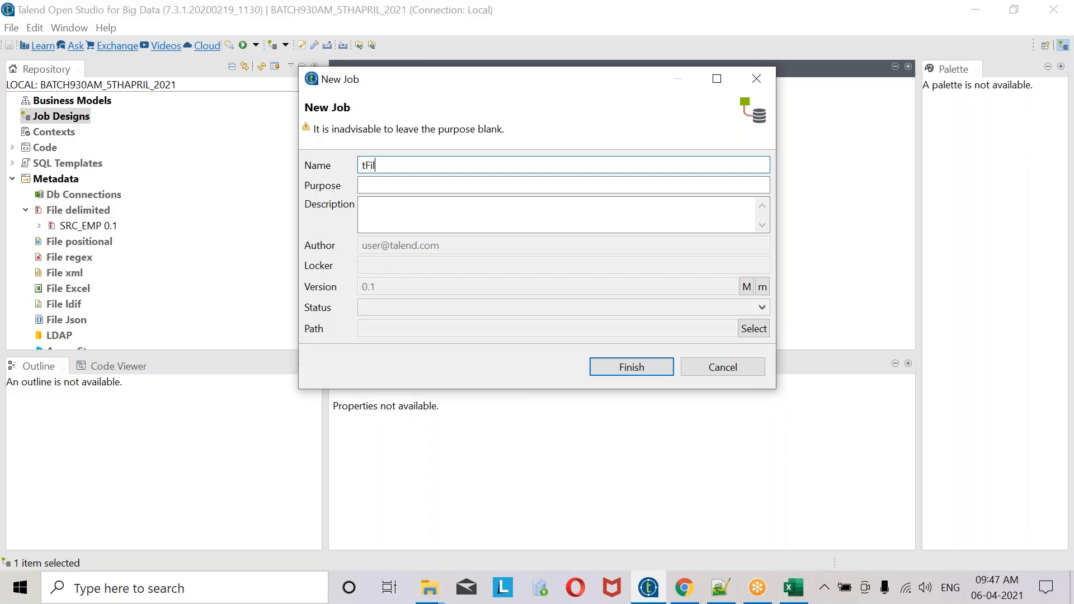
pyautogui.write('terRow_ex1')
pyautogui.click(620, 367)
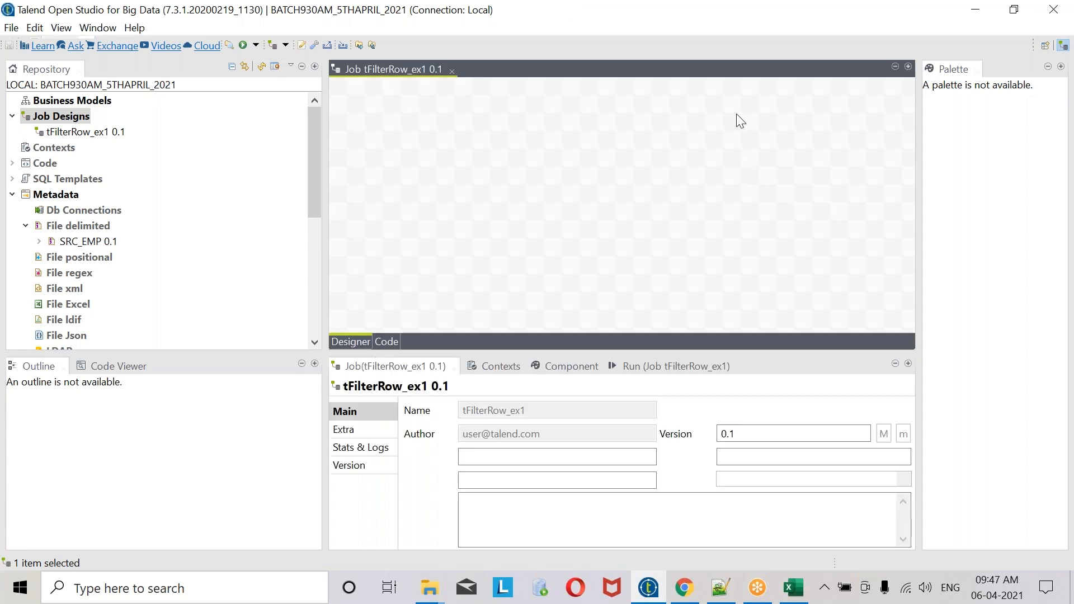
pyautogui.click(471, 157)
pyautogui.click(775, 66)
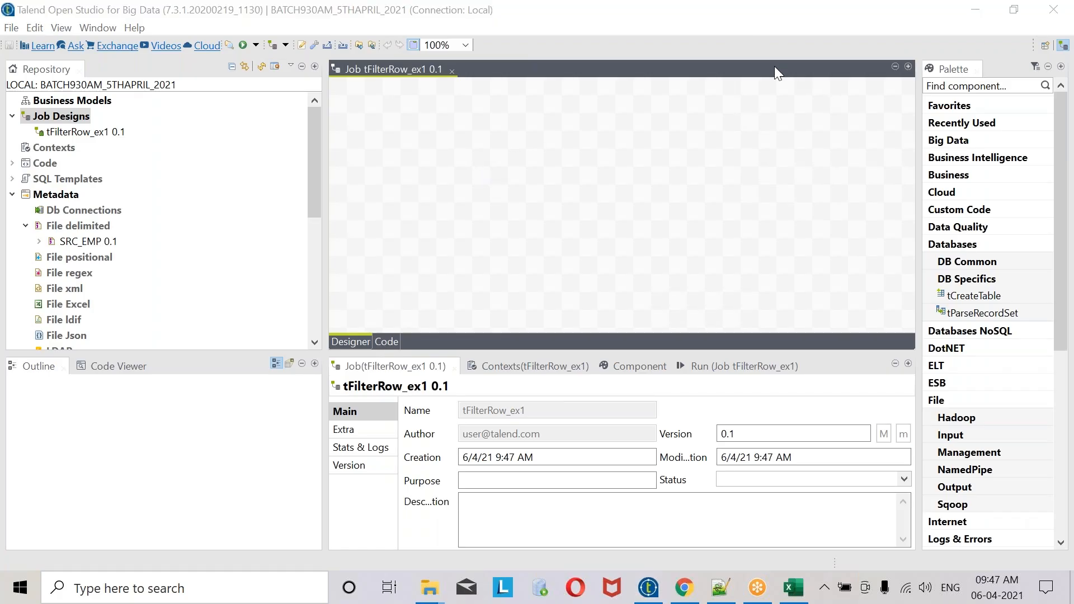
pyautogui.click(760, 89)
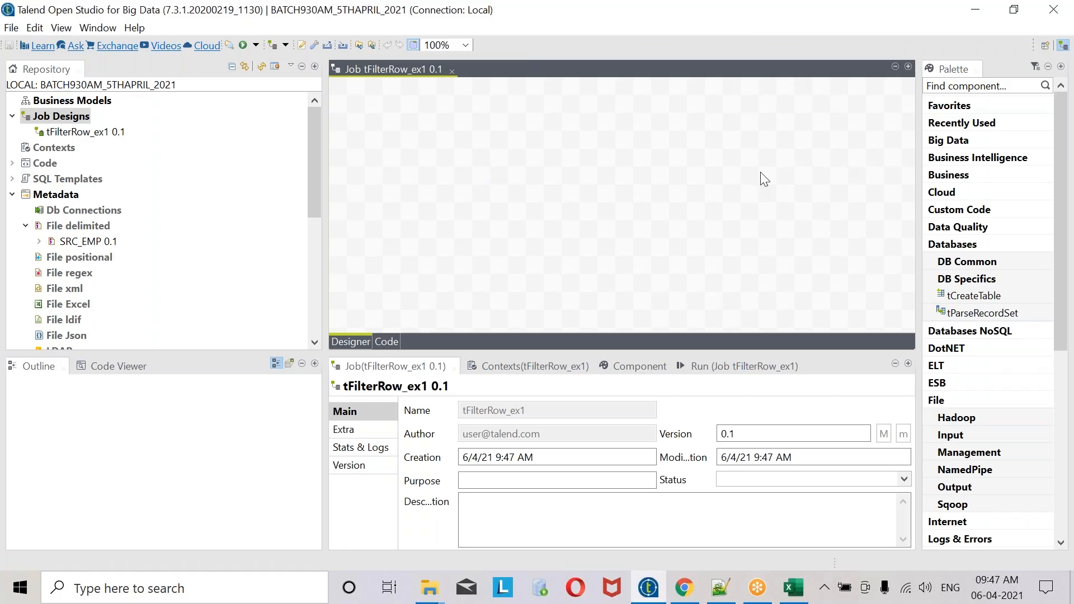
pyautogui.moveTo(511, 116); pyautogui.dragTo(666, 221)
pyautogui.moveTo(357, 130); pyautogui.dragTo(440, 237)
pyautogui.moveTo(569, 119); pyautogui.dragTo(662, 237)
pyautogui.moveTo(831, 105); pyautogui.dragTo(915, 265)
# - Add the SRC_EMP delimited file metadata to the job canvas as a tFileInputDelimited component
pyautogui.click(96, 245)
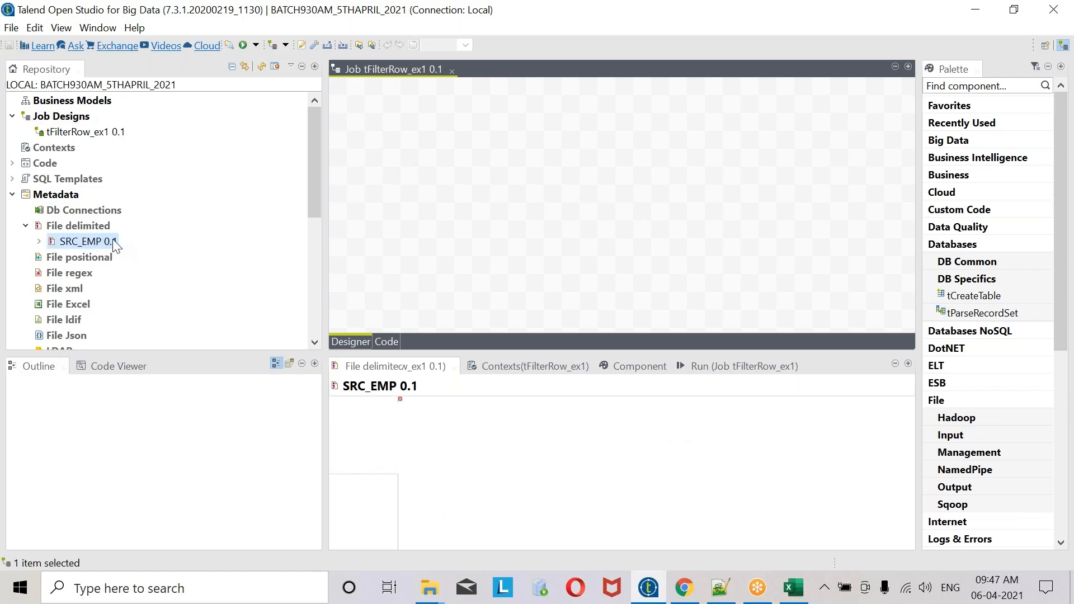
pyautogui.moveTo(114, 245); pyautogui.dragTo(444, 156)
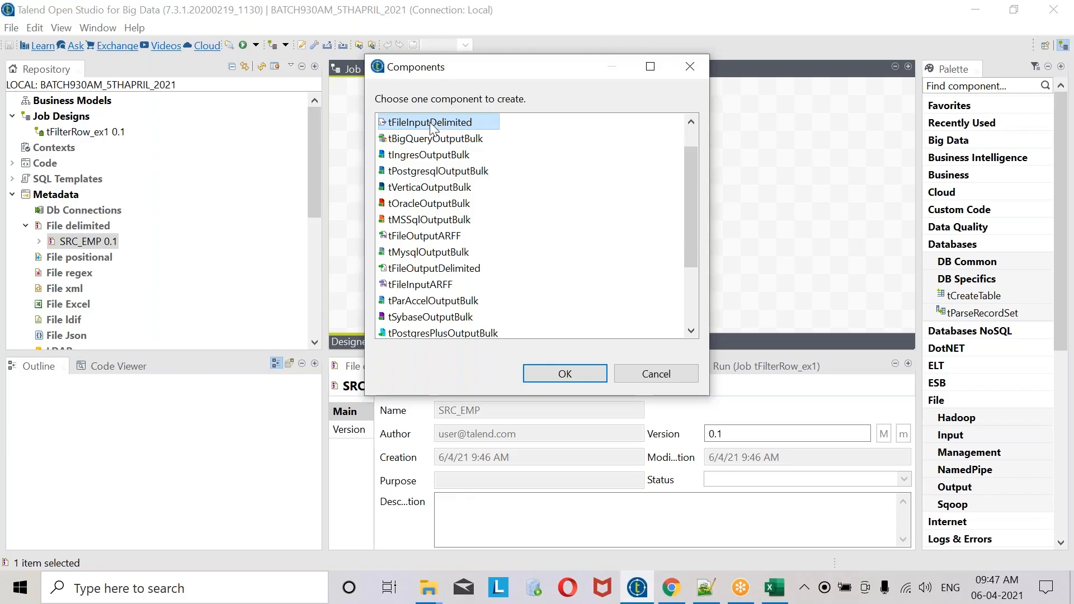
pyautogui.click(576, 375)
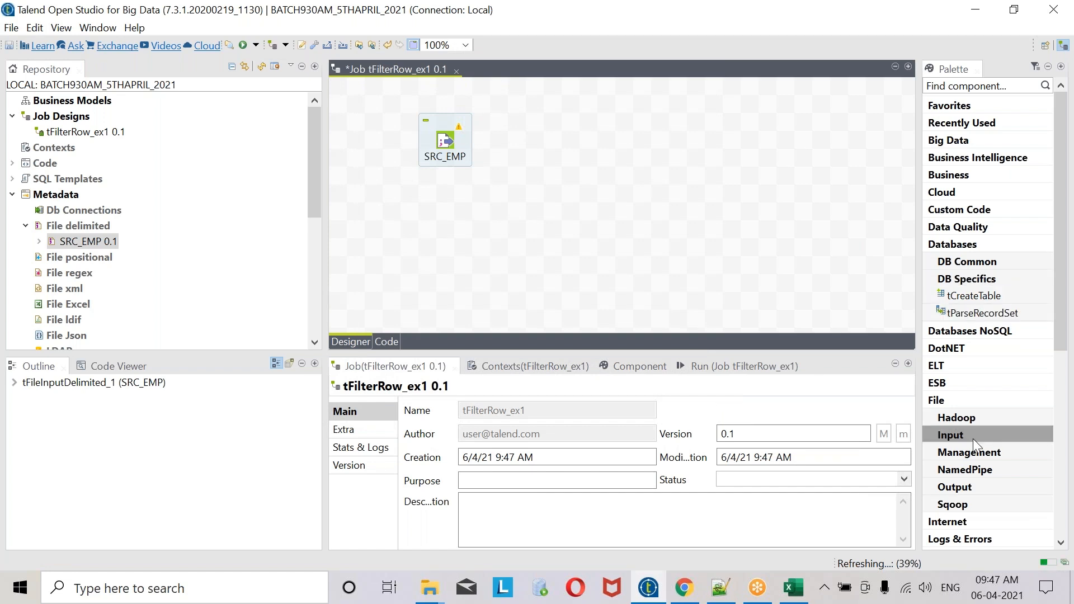
# - Add a tFileOutputDelimited component from the File Output components to the job, well to the right of SRC_EMP
pyautogui.scroll(-6, 973, 455)
pyautogui.scroll(6, 974, 454)
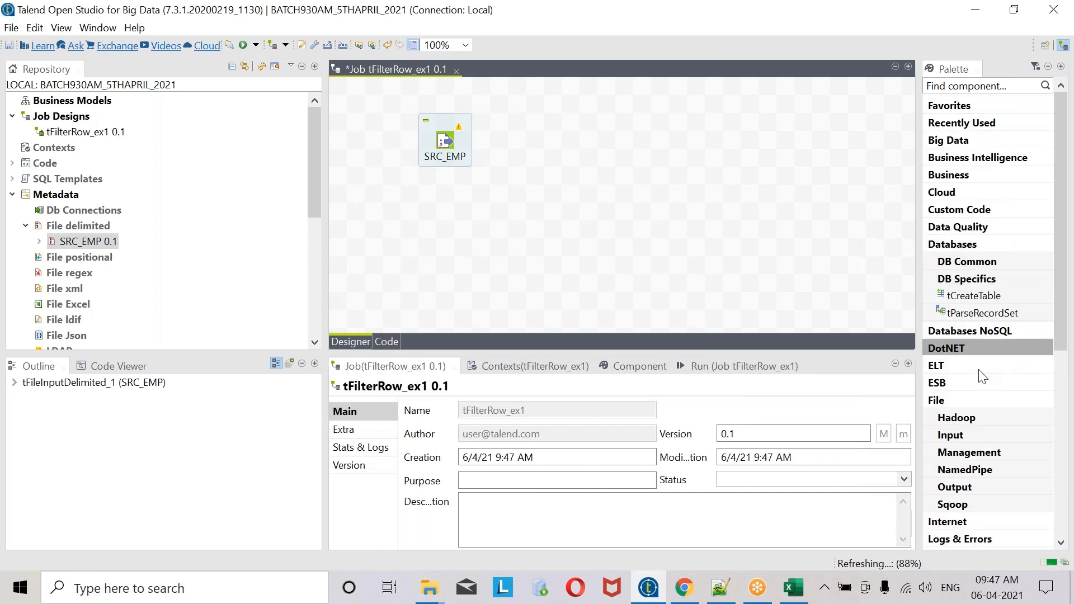
pyautogui.scroll(-3, 969, 414)
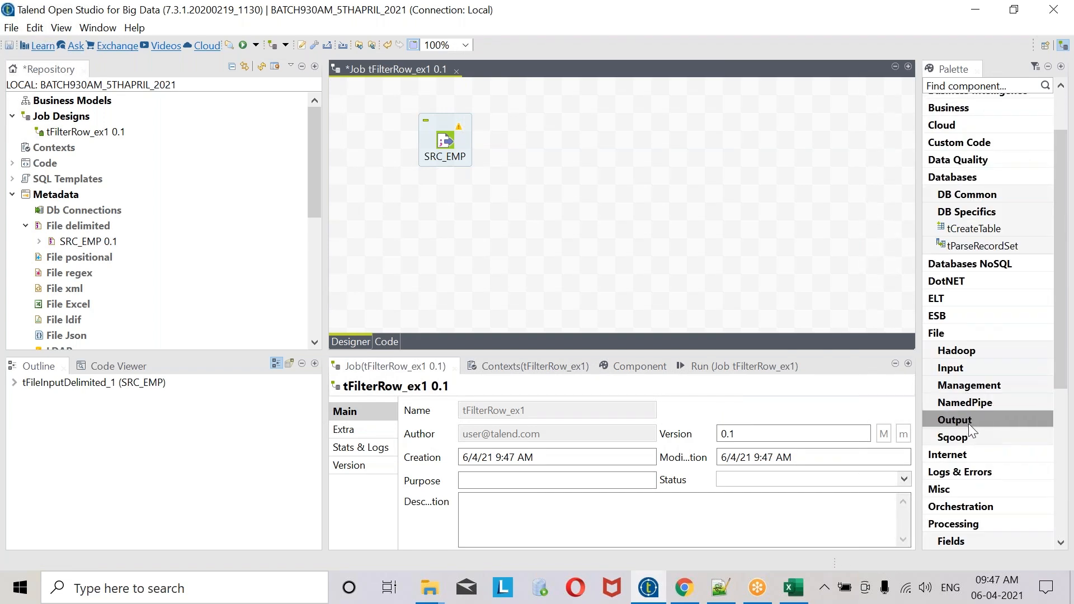
pyautogui.click(969, 423)
pyautogui.scroll(-12, 969, 425)
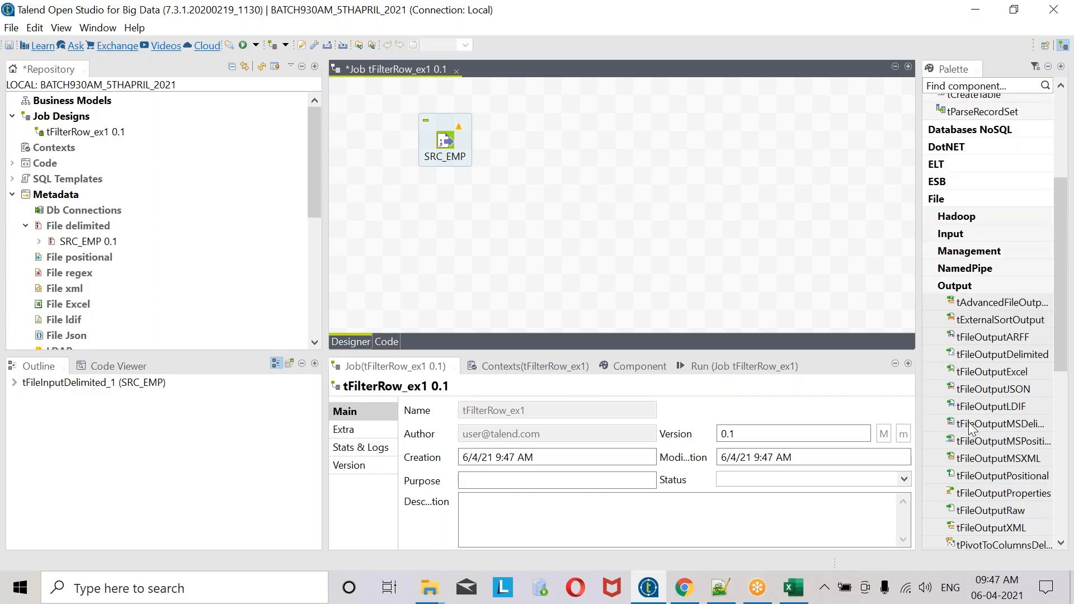
pyautogui.moveTo(985, 220); pyautogui.dragTo(788, 148)
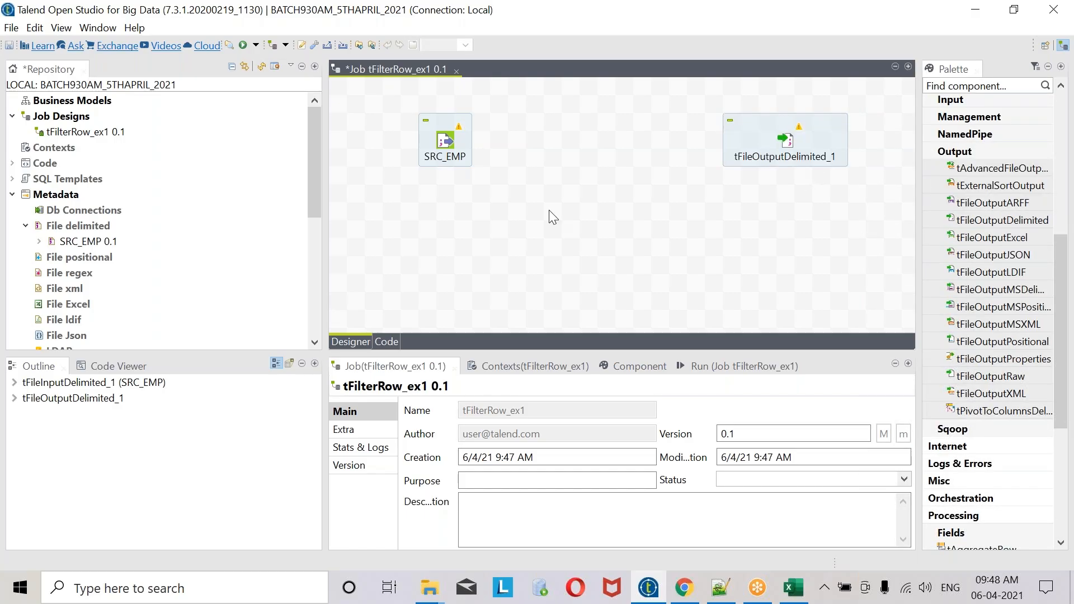
# - Add a tFilterRow component from the Processing components between SRC_EMP and the delimited output
pyautogui.click(576, 139)
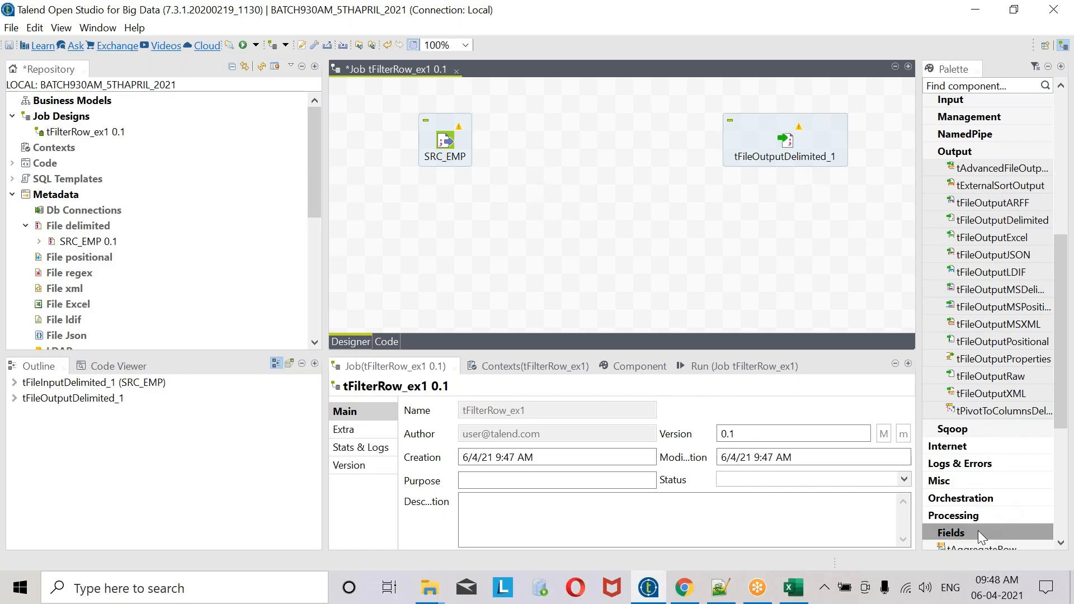
pyautogui.click(964, 513)
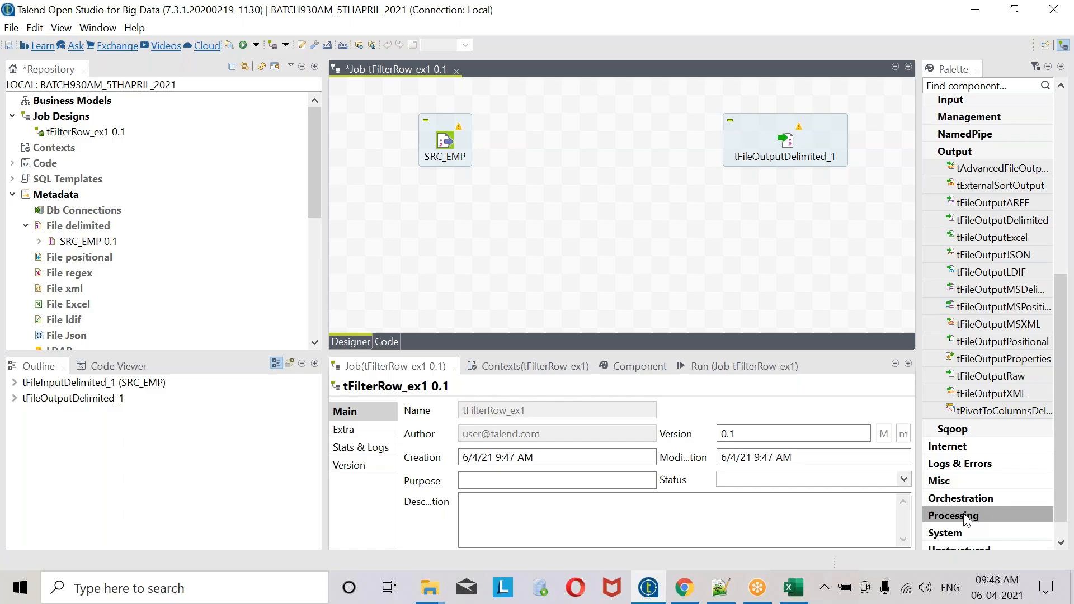
pyautogui.click(974, 521)
pyautogui.scroll(-1, 978, 493)
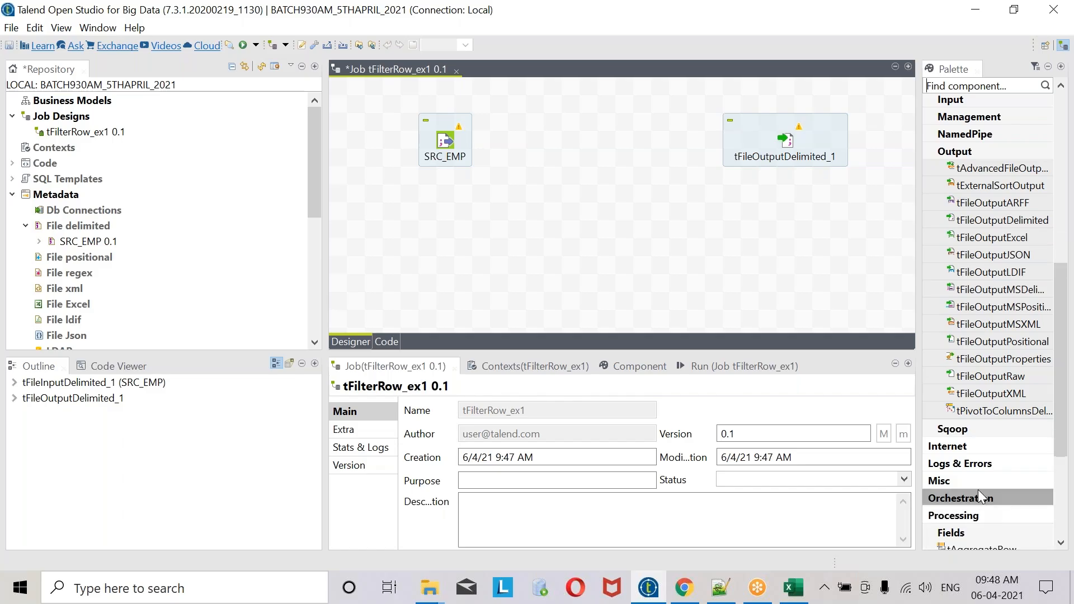
pyautogui.scroll(-3, 980, 495)
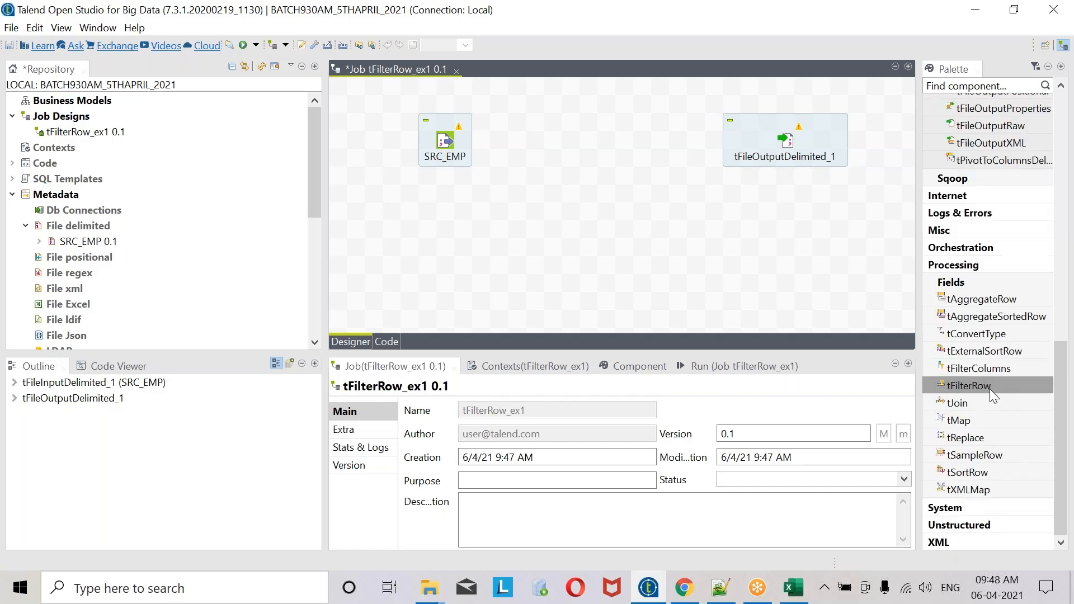
pyautogui.moveTo(990, 388); pyautogui.dragTo(591, 159)
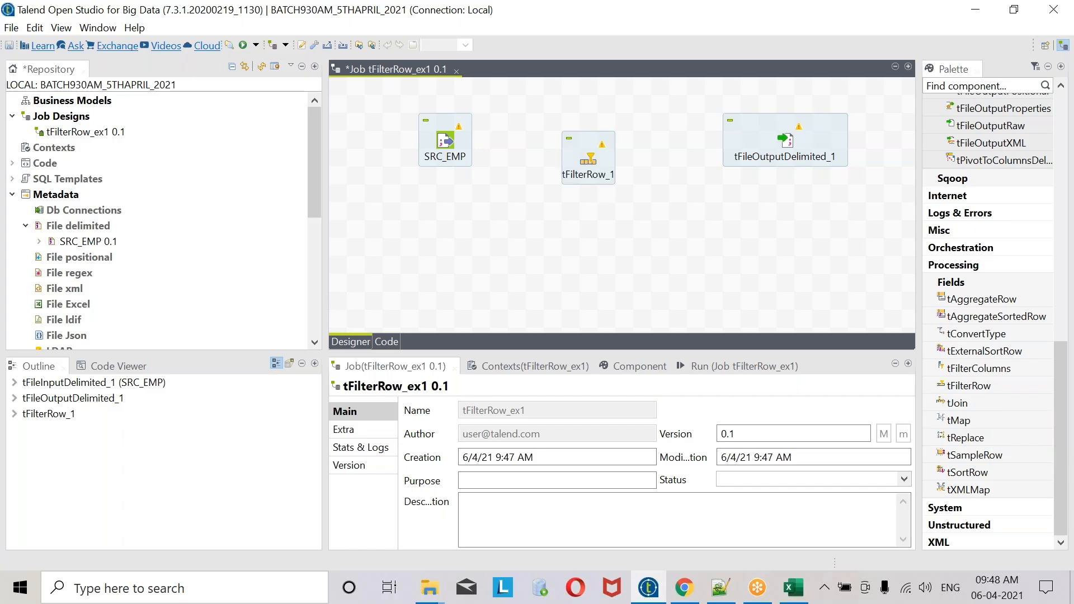
# - Connect SRC_EMP to tFilterRow_1 with a Main row, and tFilterRow_1 to tFileOutputDelimited_1 with a Filter row
pyautogui.click(449, 142)
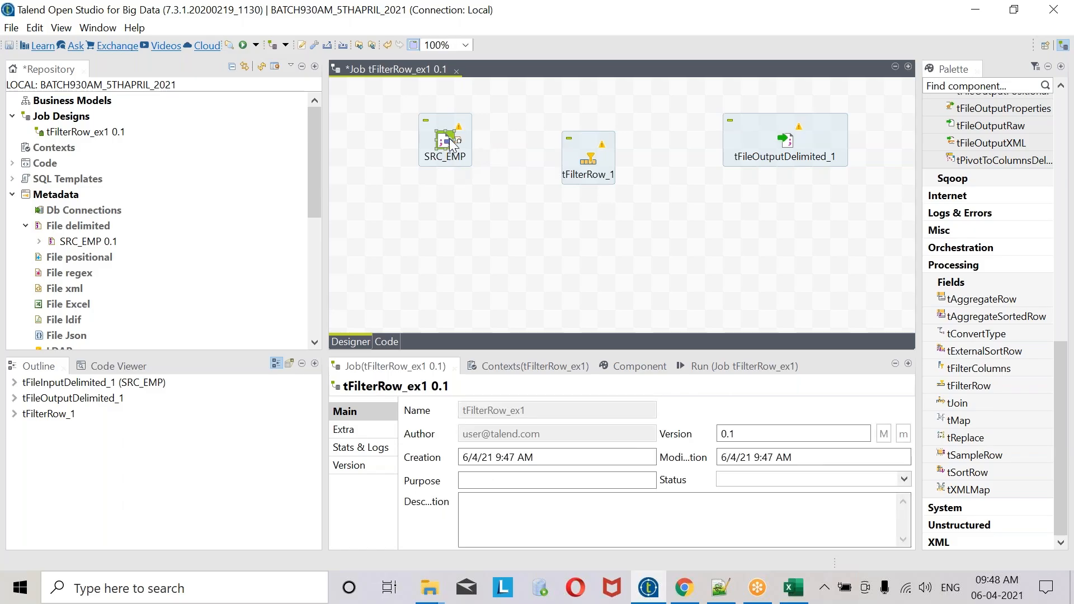
pyautogui.click(793, 143)
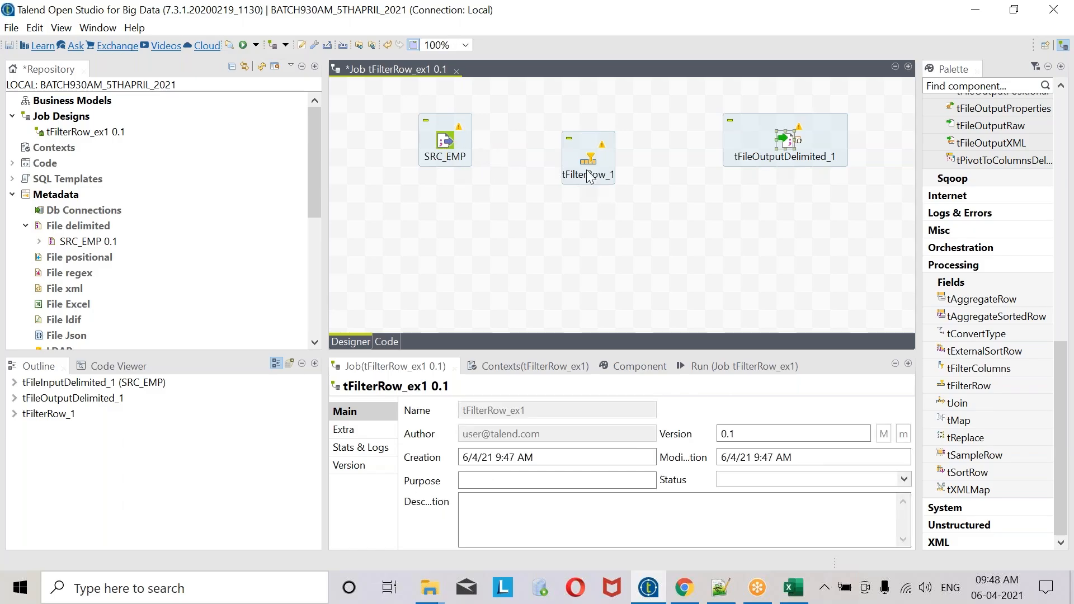
pyautogui.click(454, 142)
pyautogui.rightClick(454, 141)
pyautogui.moveTo(487, 151)
pyautogui.click(652, 151)
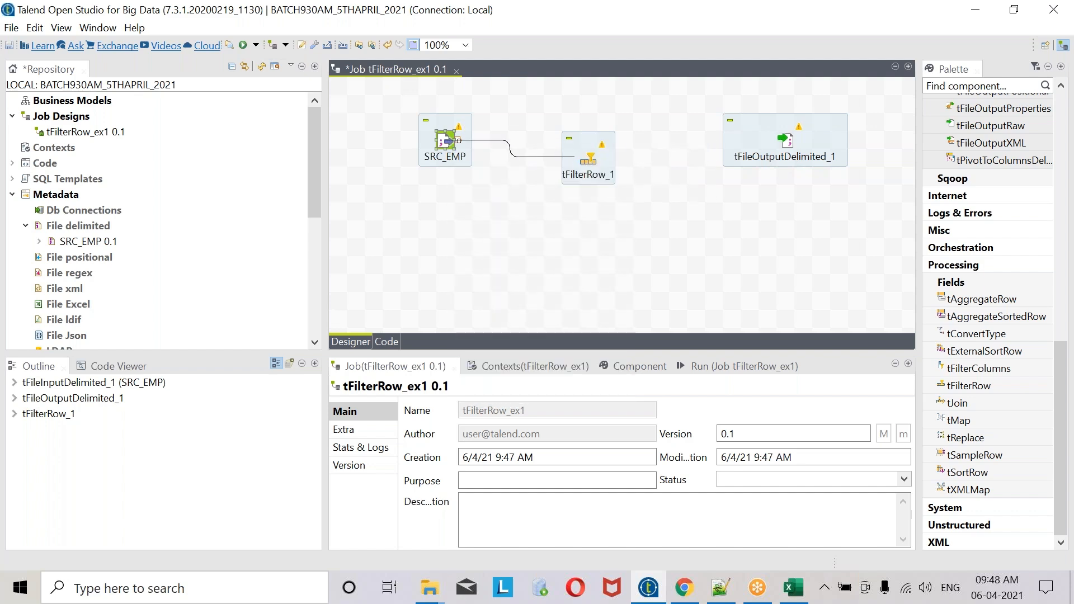
pyautogui.click(590, 160)
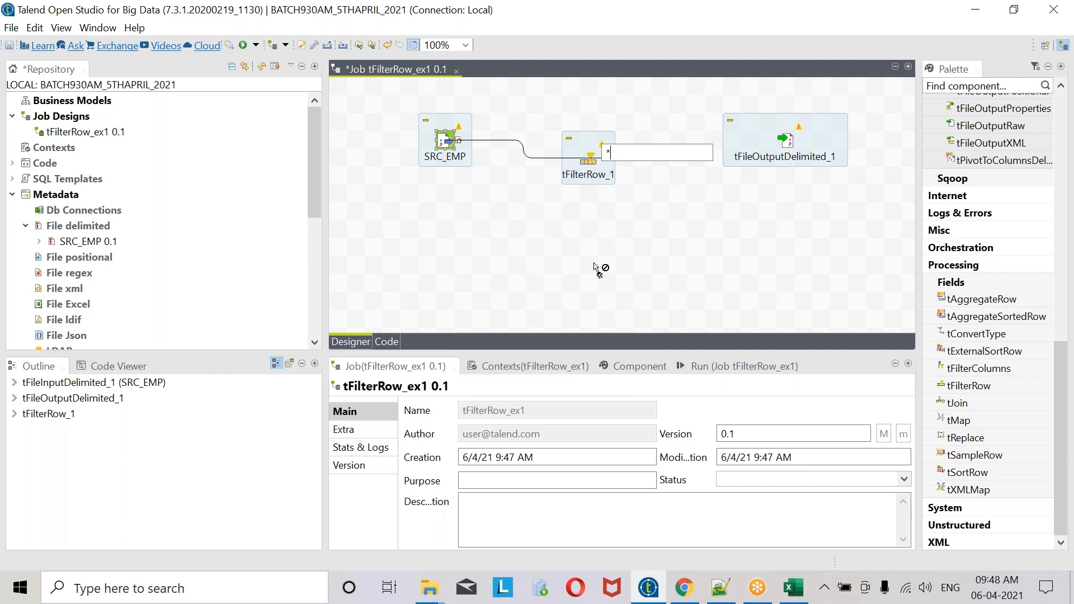
pyautogui.click(609, 180)
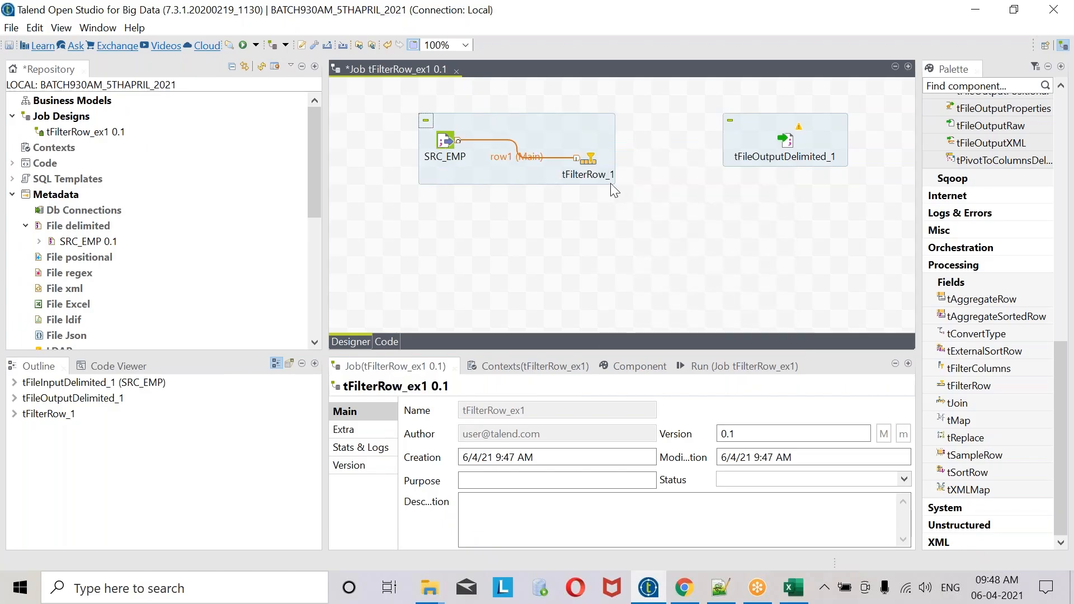
pyautogui.click(590, 161)
pyautogui.moveTo(603, 160); pyautogui.dragTo(791, 143)
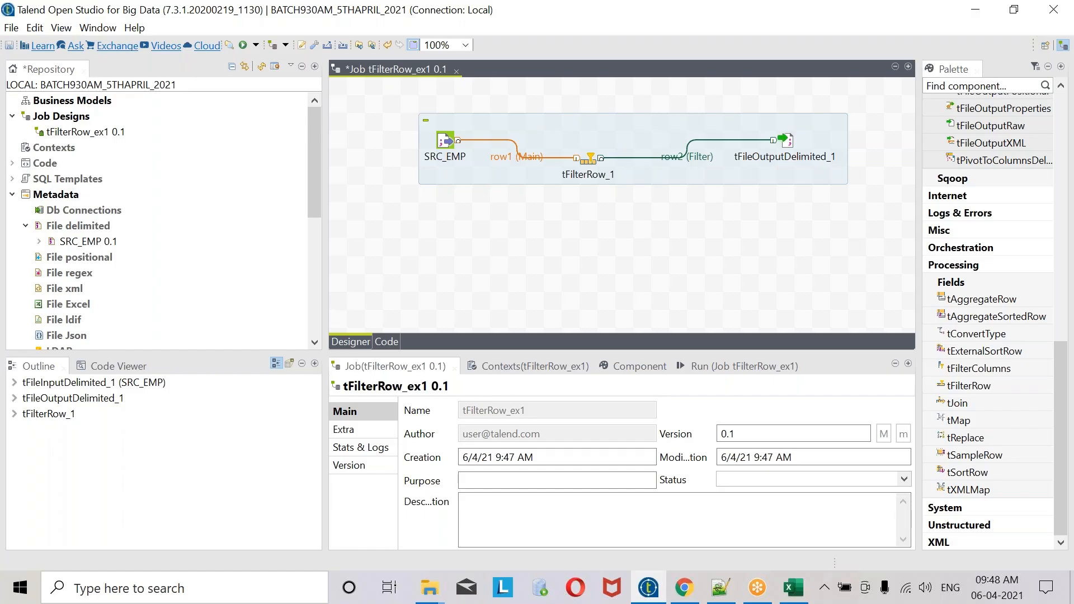
# - Add a condition to tFilterRow_1 with input column DEPTNO, operator Equals and value 10
pyautogui.click(446, 139)
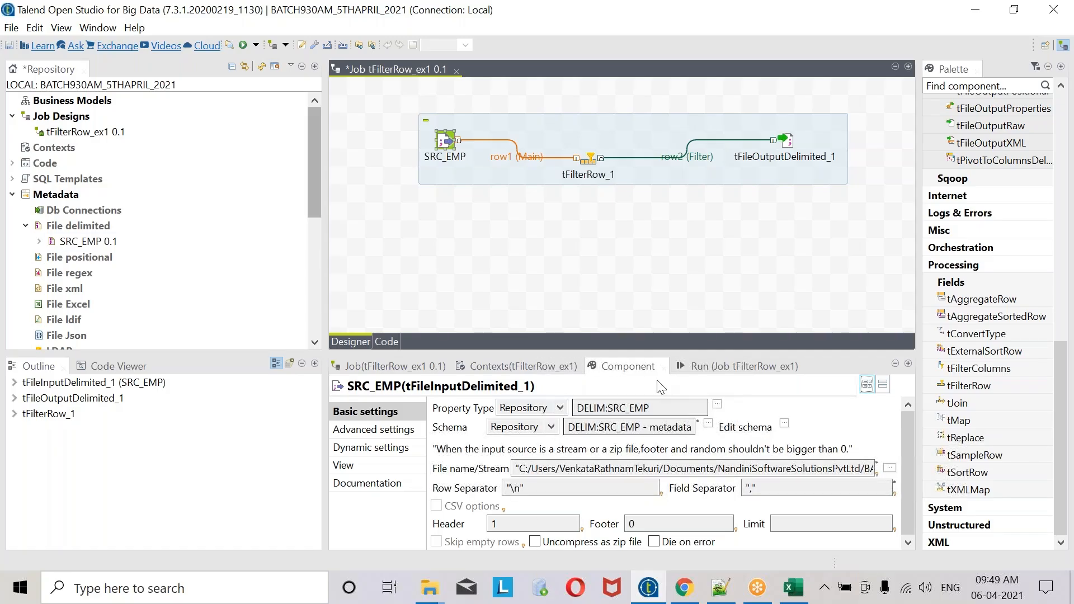
pyautogui.click(592, 161)
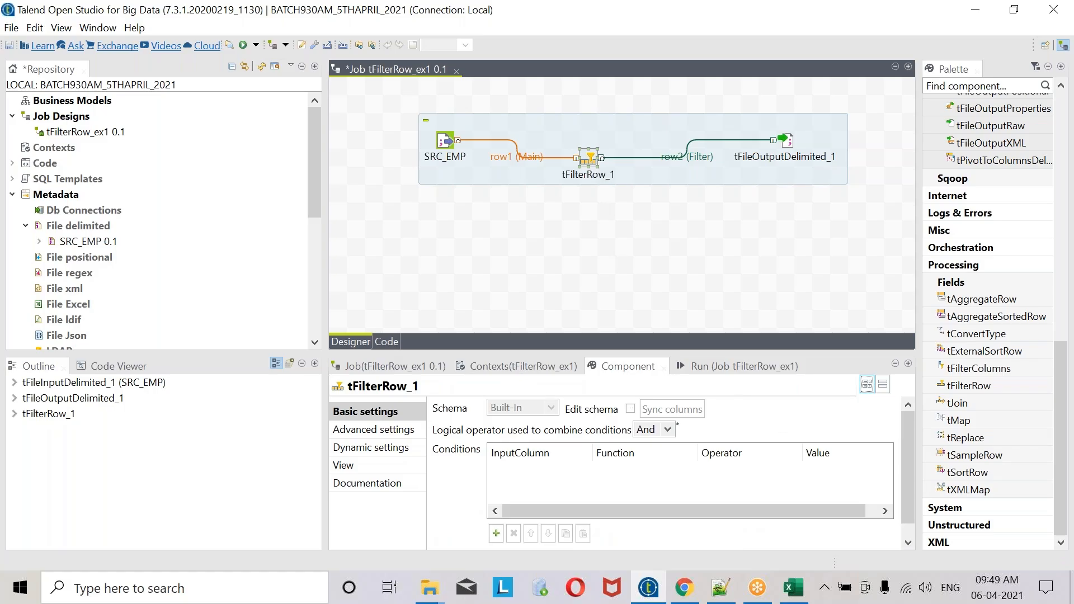
pyautogui.click(737, 22)
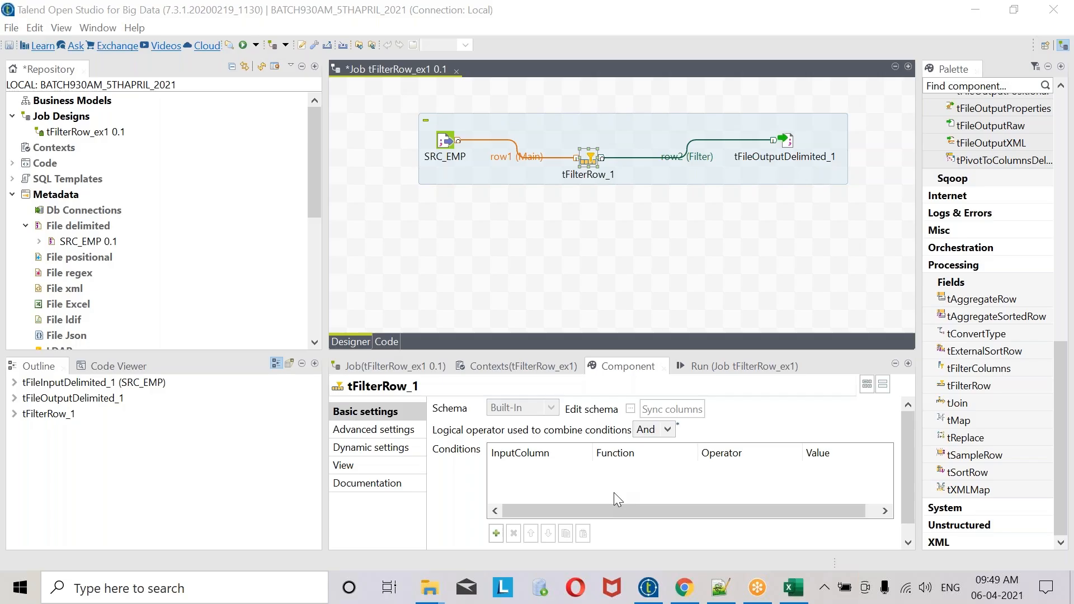
pyautogui.click(496, 535)
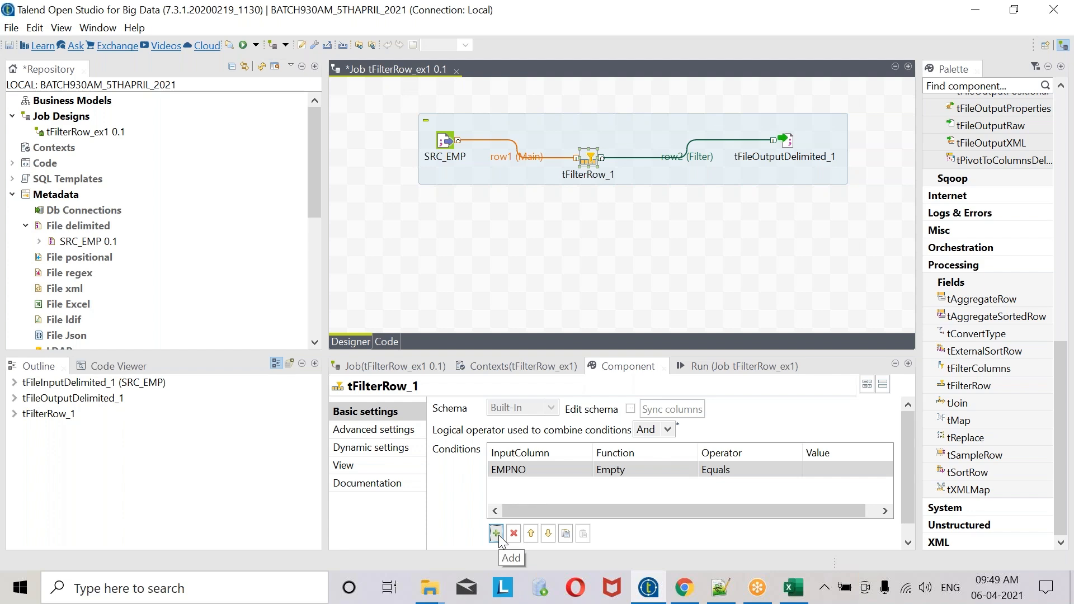
pyautogui.click(568, 469)
pyautogui.click(568, 469)
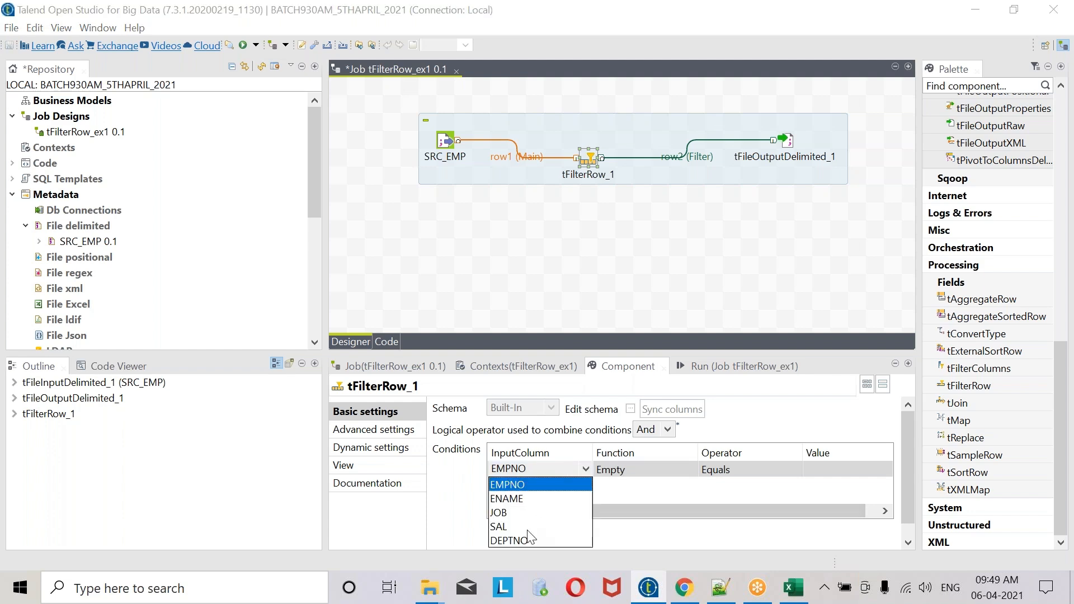
pyautogui.click(518, 541)
pyautogui.click(839, 478)
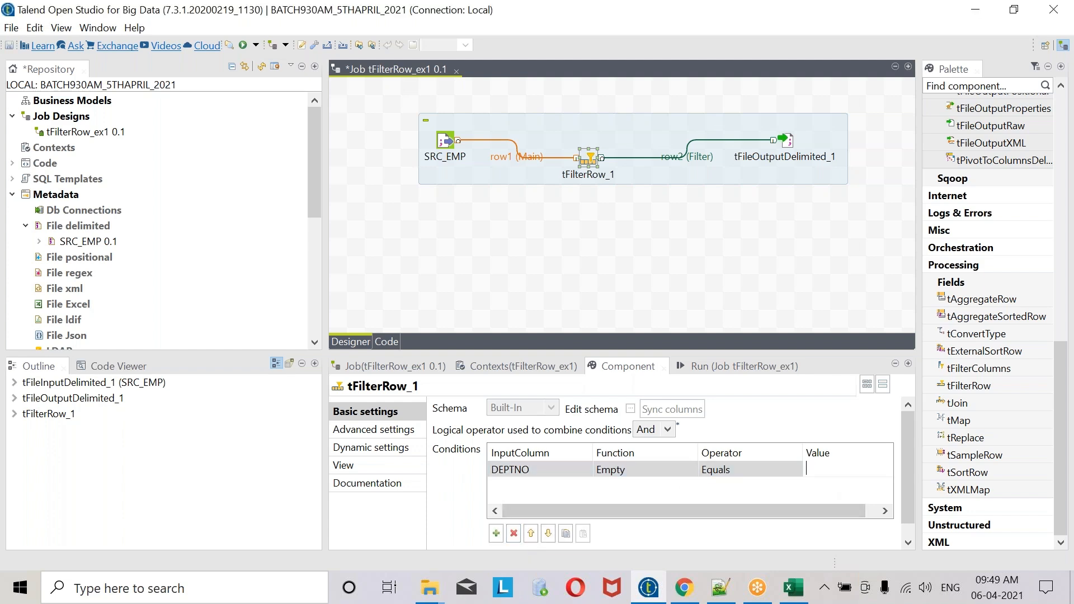
pyautogui.write('210')
pyautogui.press('BackSpace')
pyautogui.press('BackSpace')
pyautogui.press('BackSpace')
pyautogui.write('10')
# - Set the output file of tFileOutputDelimited_1 to TGT_FILTERDEPTNO10.txt in the BATCH930AM_5TH_APRIL_2021 TARGET folder
pyautogui.click(785, 140)
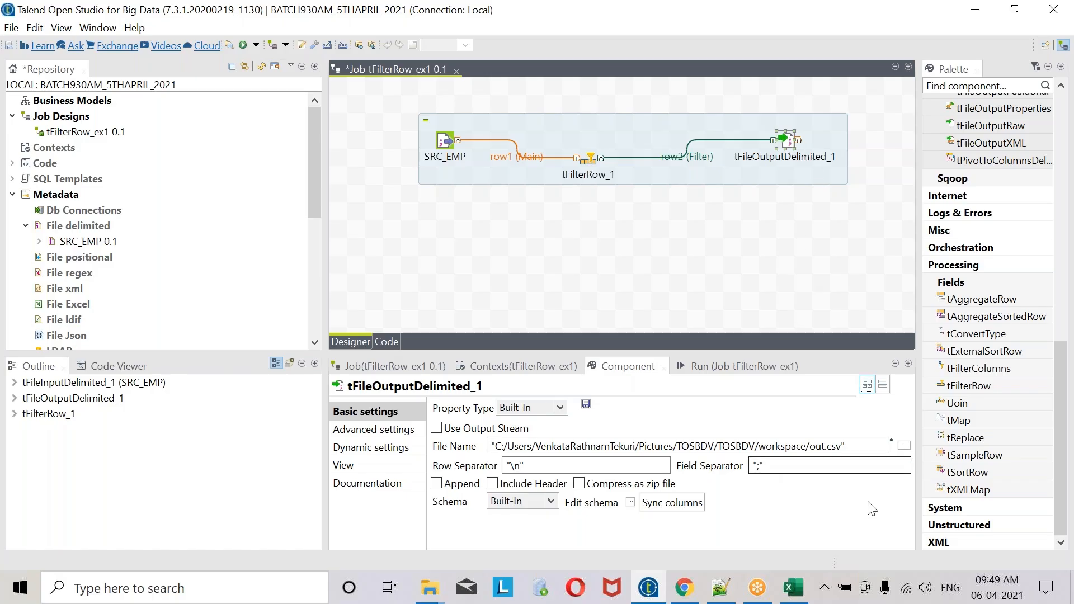
pyautogui.click(905, 447)
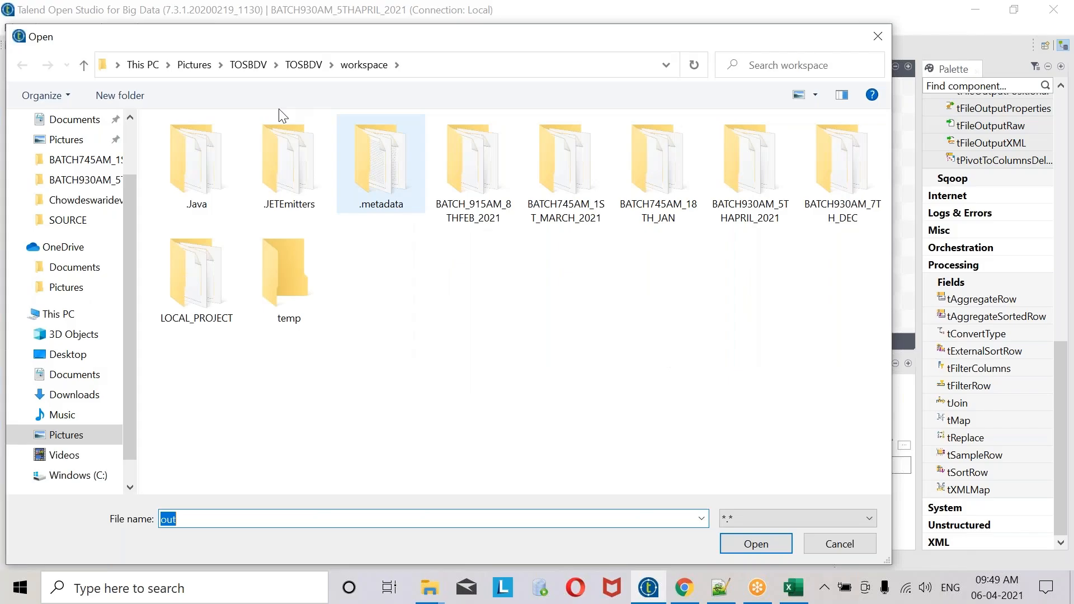
pyautogui.click(99, 180)
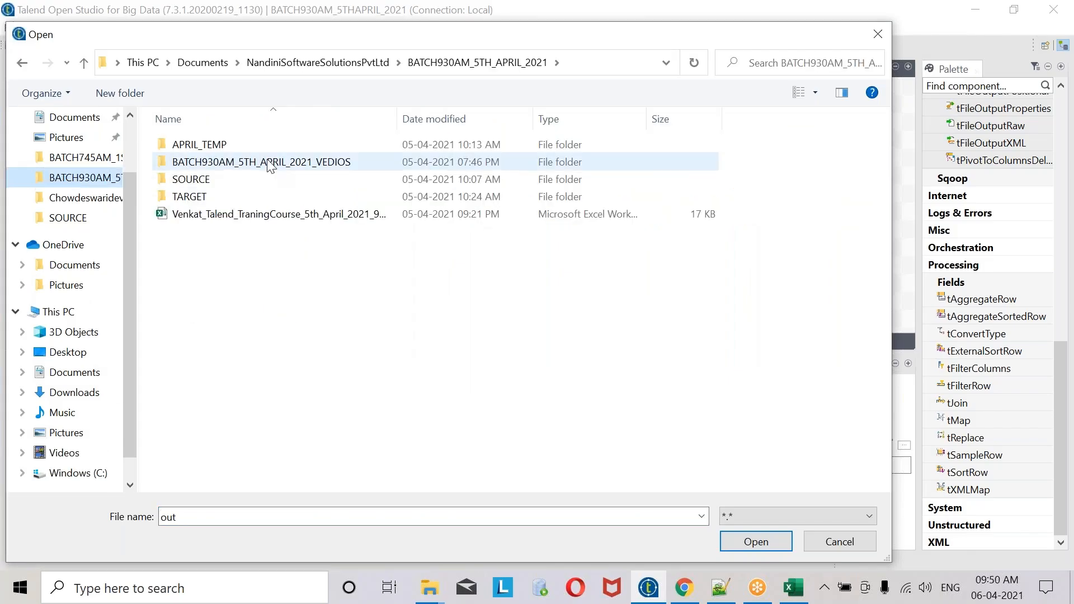
pyautogui.doubleClick(206, 199)
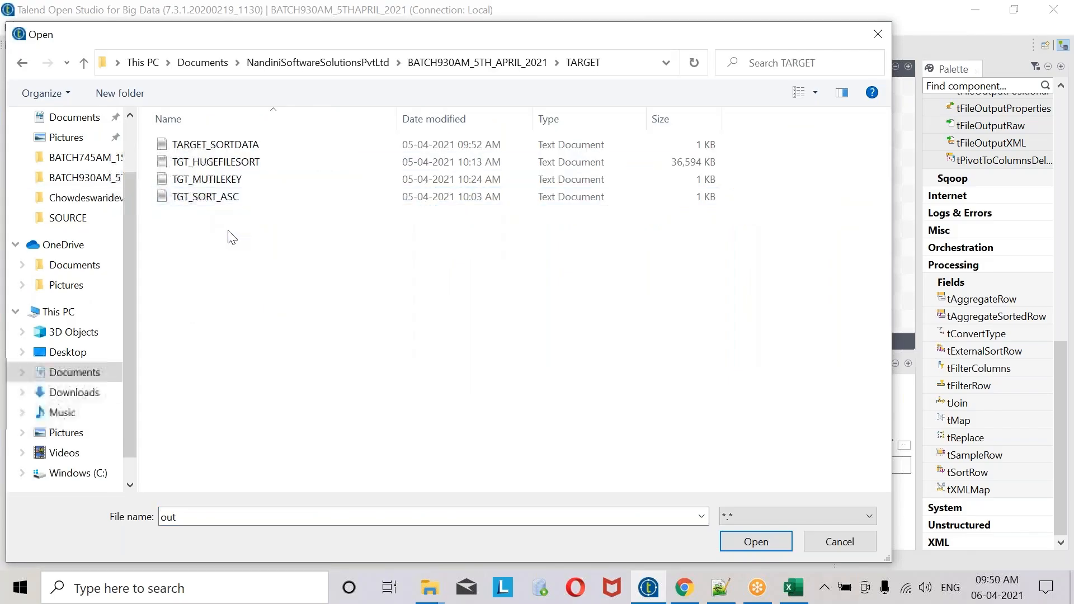
pyautogui.click(198, 520)
pyautogui.write('TGT')
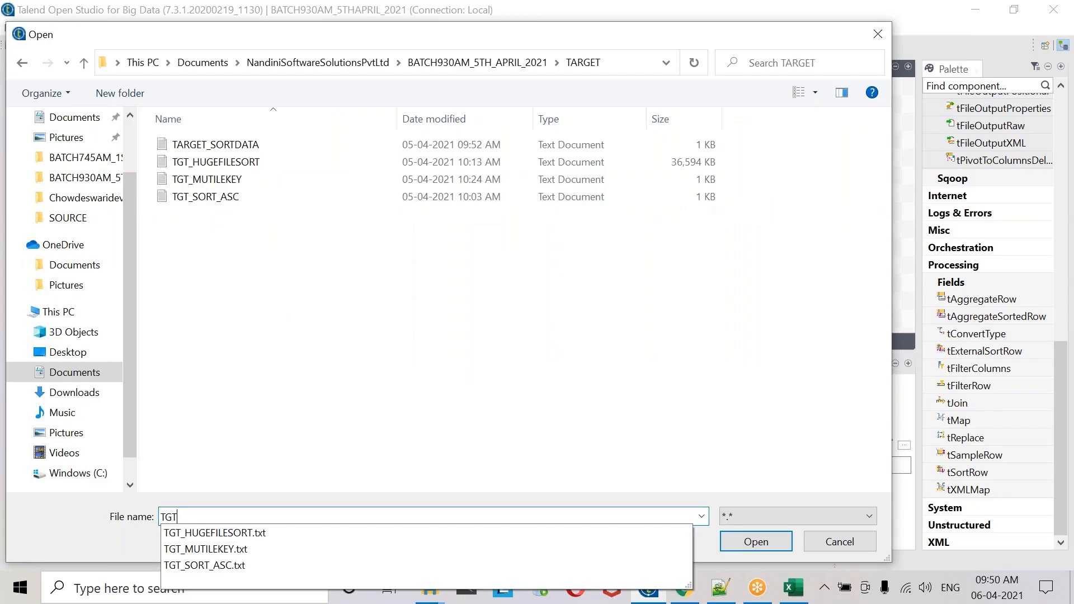
pyautogui.write('_')
pyautogui.write('FILTERDEPTNO10.txt')
pyautogui.hotkey('ctrl', 'a')
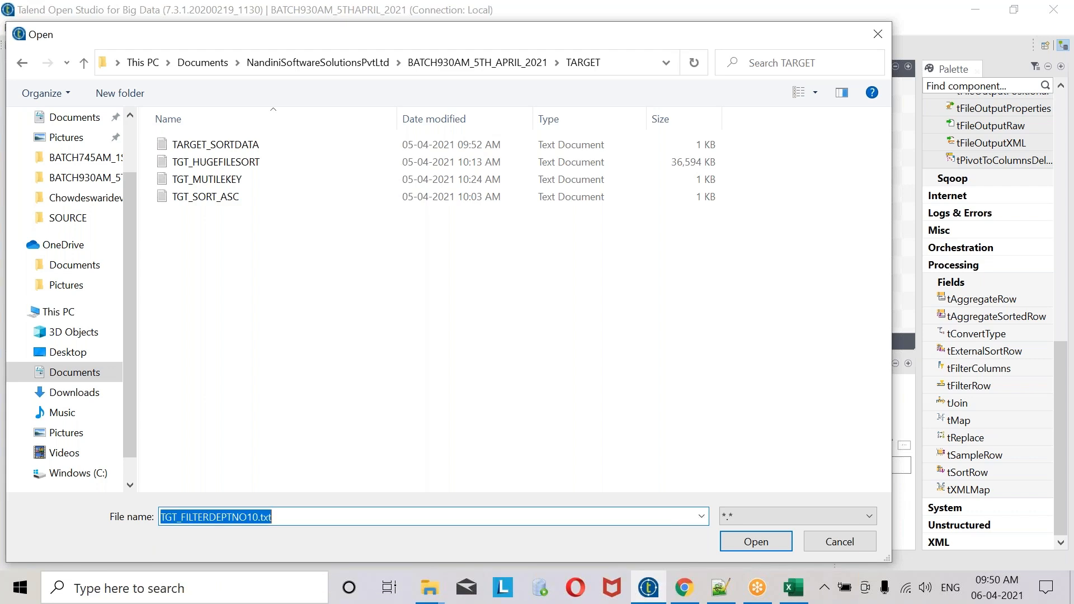
pyautogui.press('Return')
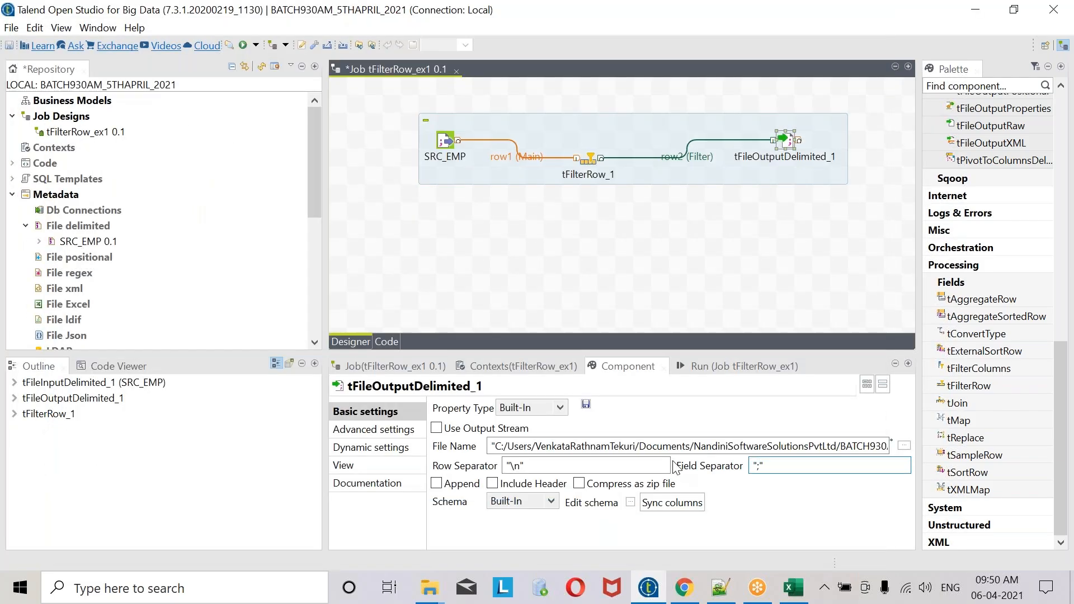
# - Set the field separator of tFileOutputDelimited_1 to a comma and include the header in its output
pyautogui.click(763, 467)
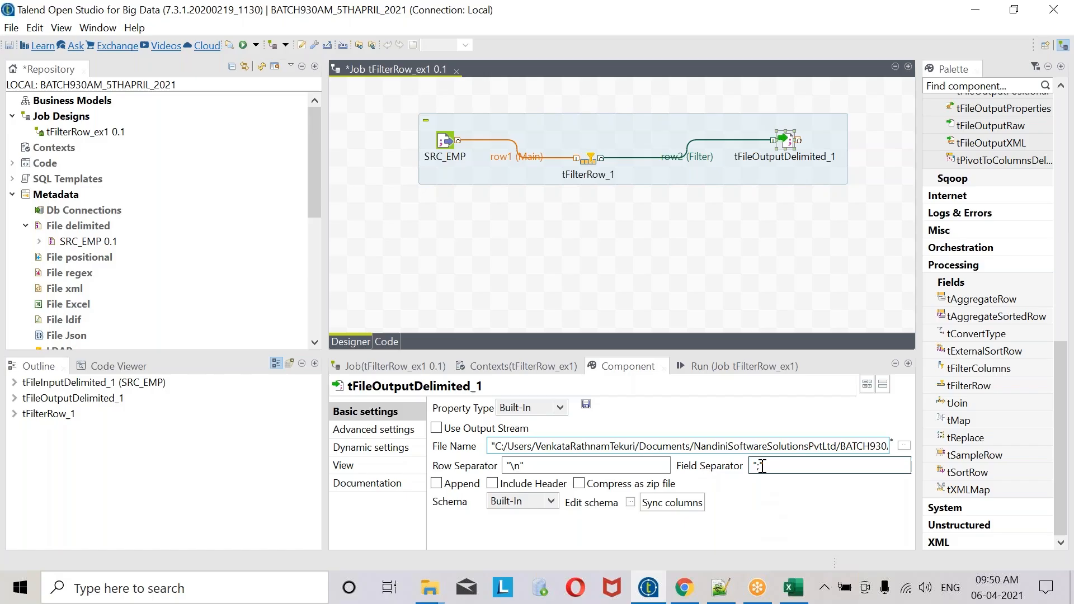
pyautogui.press('BackSpace')
pyautogui.write(',')
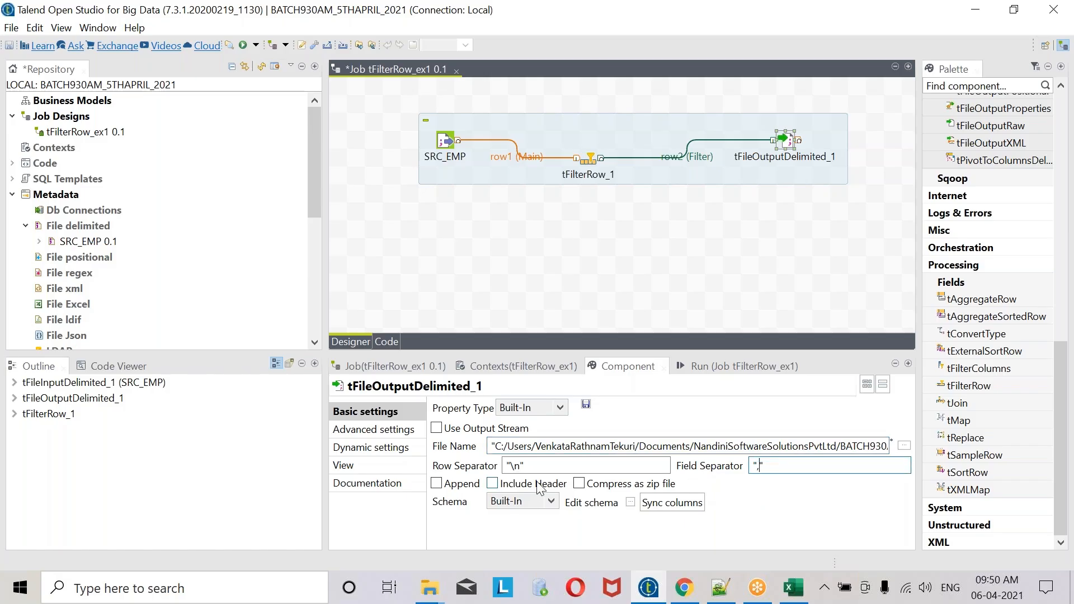
pyautogui.click(538, 489)
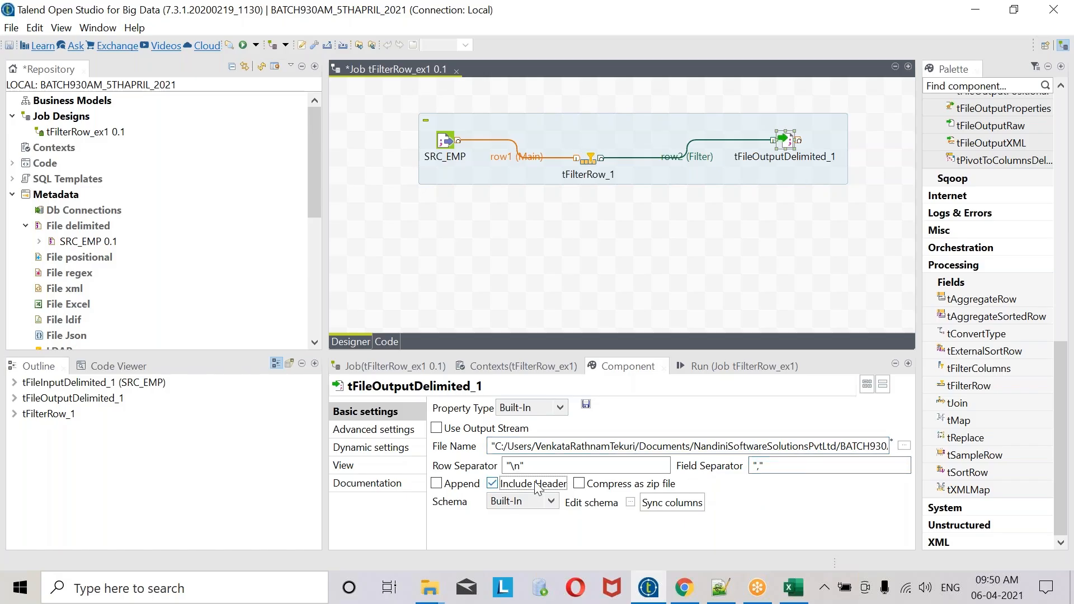
pyautogui.click(538, 488)
pyautogui.click(538, 488)
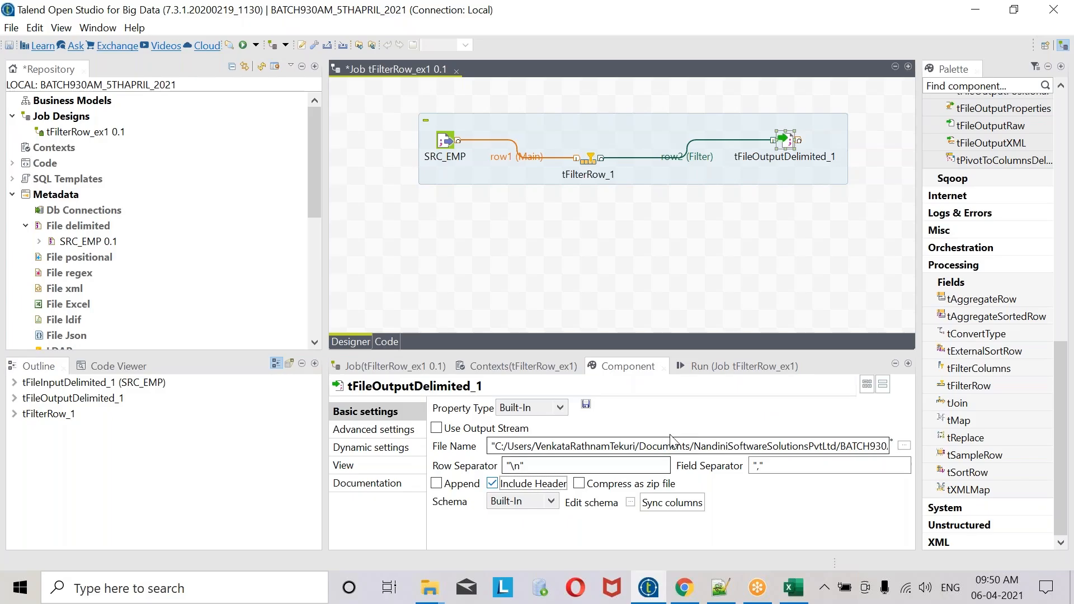
# - Save job tFilterRow_ex1 and run it
pyautogui.click(12, 28)
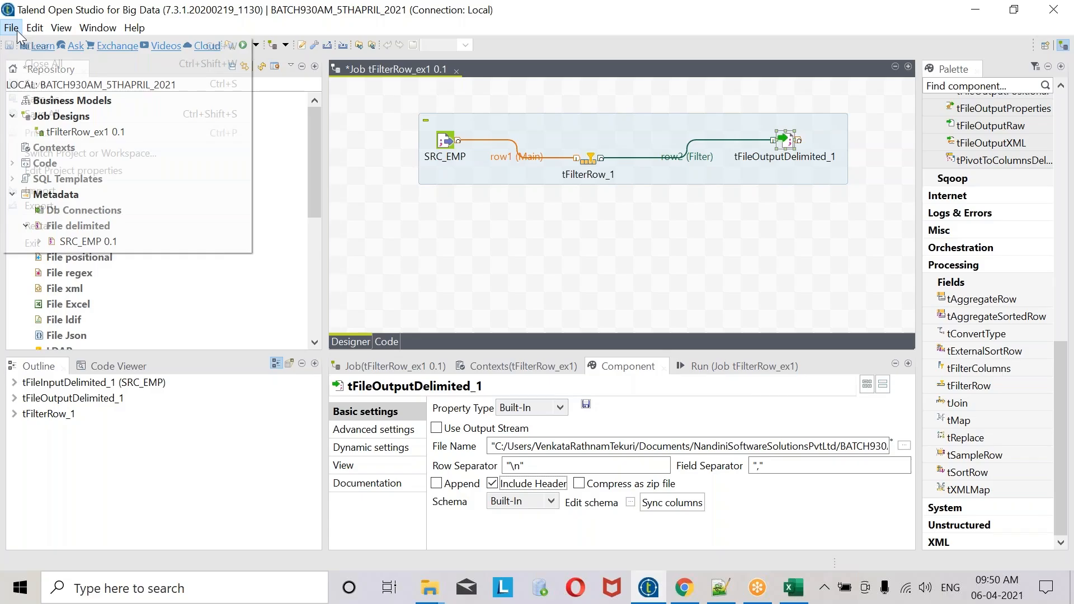
pyautogui.click(35, 84)
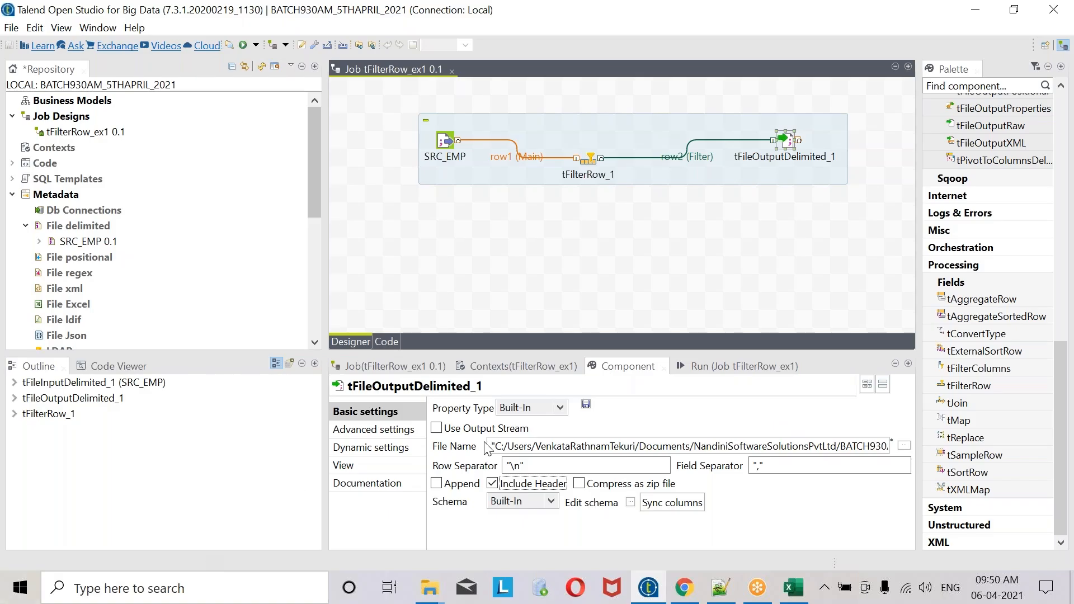
pyautogui.click(727, 367)
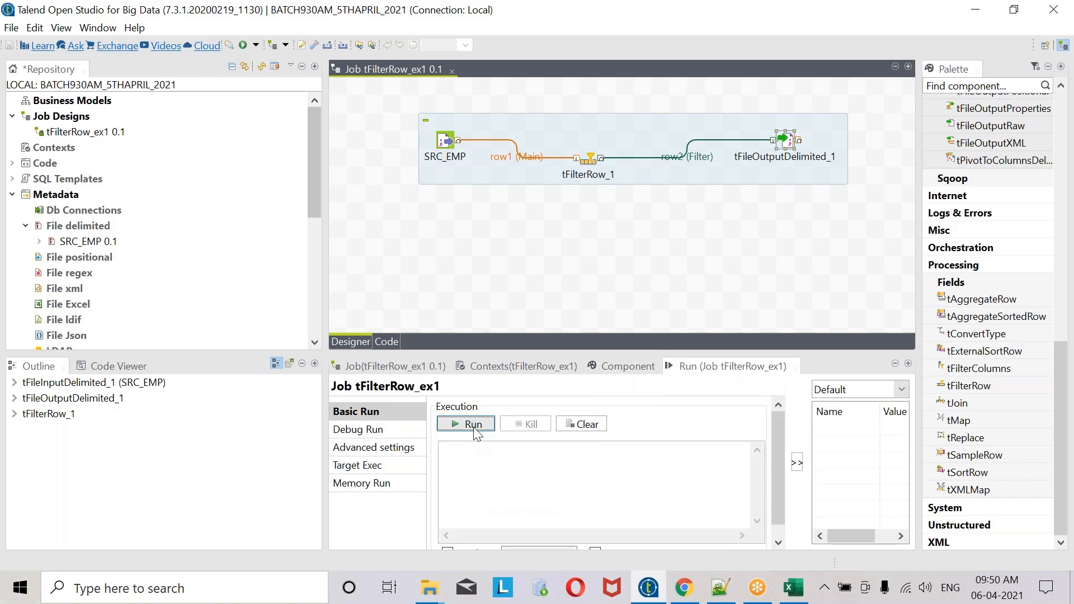
pyautogui.click(474, 425)
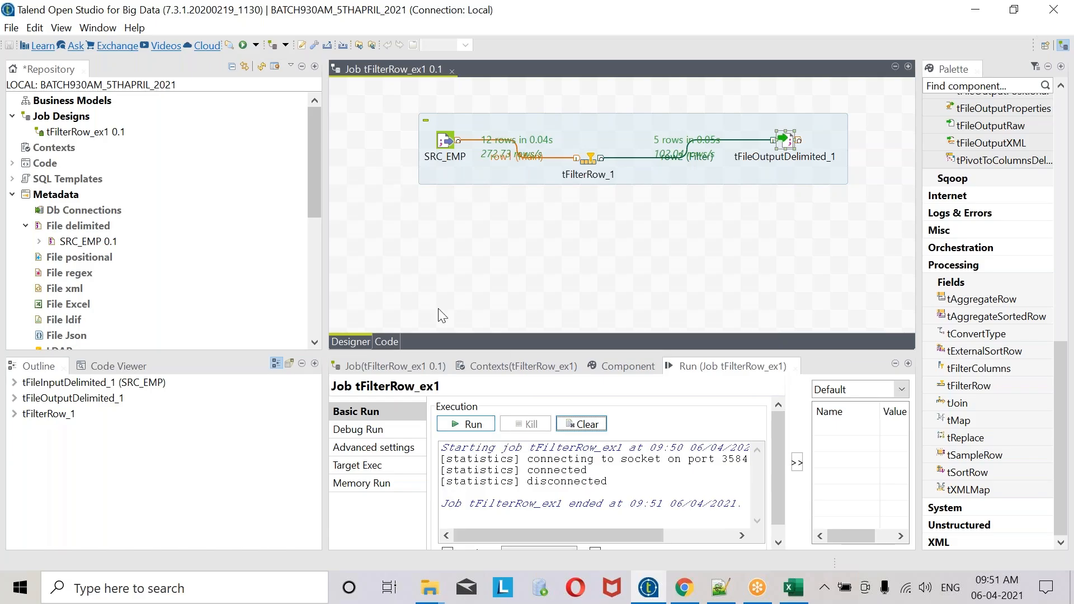
# - Move SRC_EMP farther left of tFilterRow_1, and open TGT_FILTERDEPTNO10.txt from the TARGET folder in Notepad++ to examine its rows
pyautogui.moveTo(448, 141)
pyautogui.mouseDown()
pyautogui.moveTo(411, 144)
pyautogui.moveTo(475, 138)
pyautogui.moveTo(456, 132)
pyautogui.mouseUp()
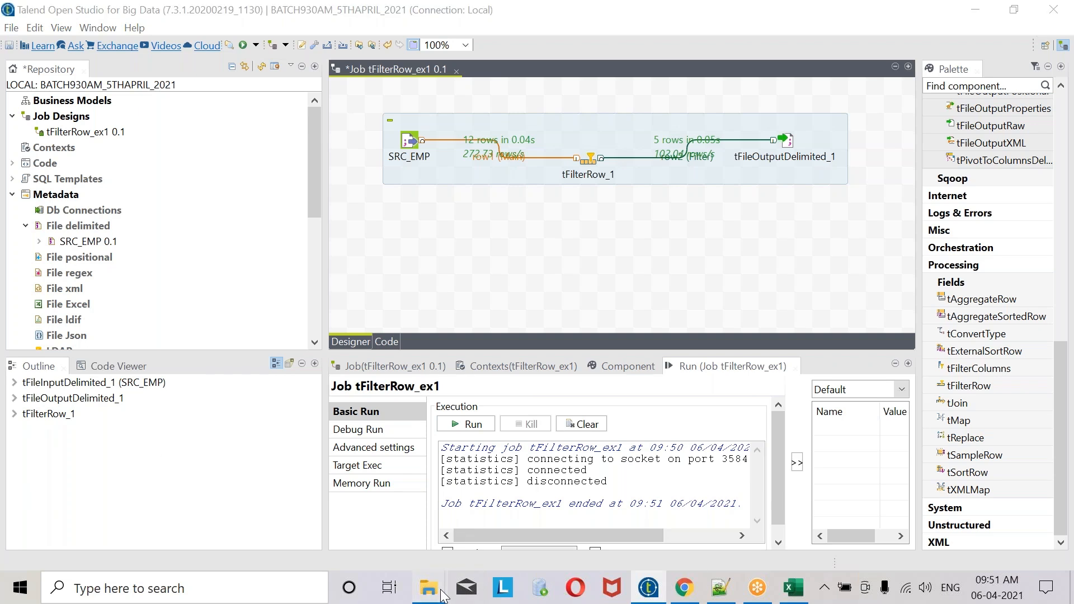
pyautogui.moveTo(442, 595)
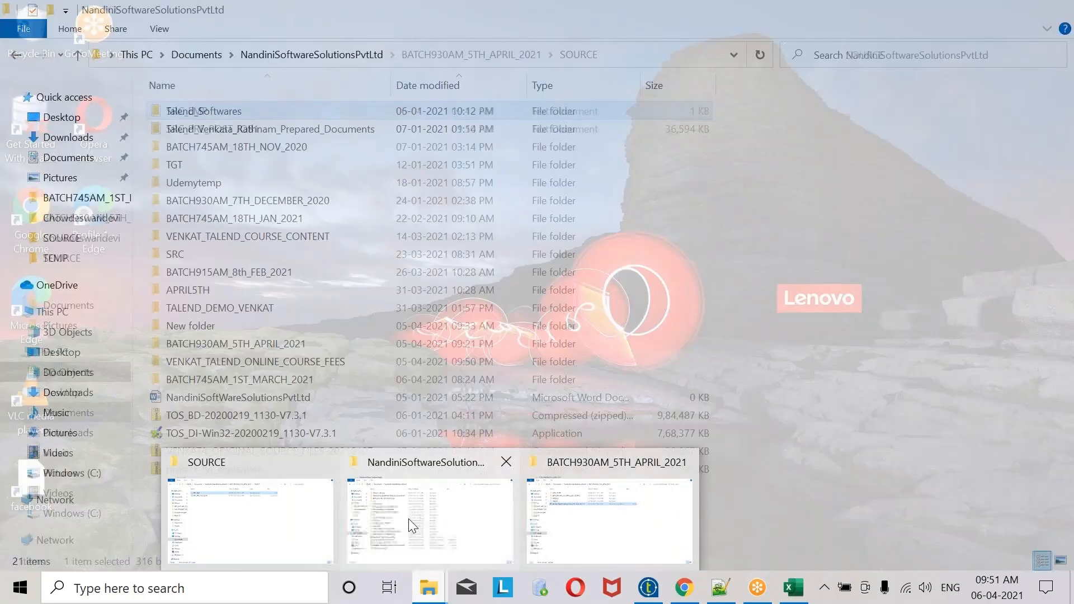
pyautogui.click(610, 524)
pyautogui.rightClick(220, 129)
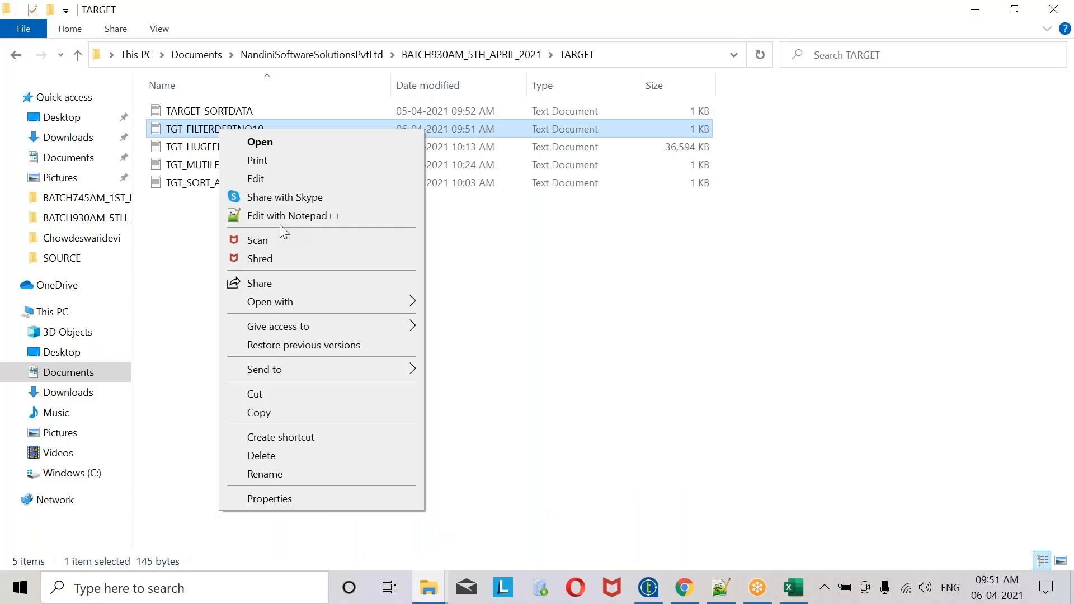
pyautogui.click(283, 217)
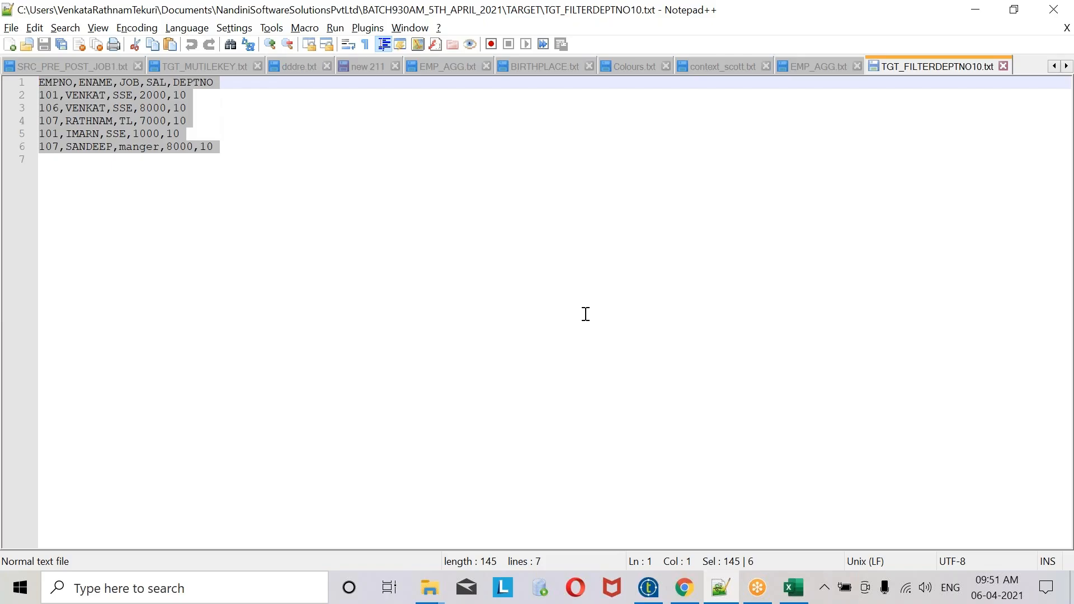
# - Switch back to Talend Open Studio and move tFileOutputDelimited_1 higher and farther right of tFilterRow_1
pyautogui.click(656, 600)
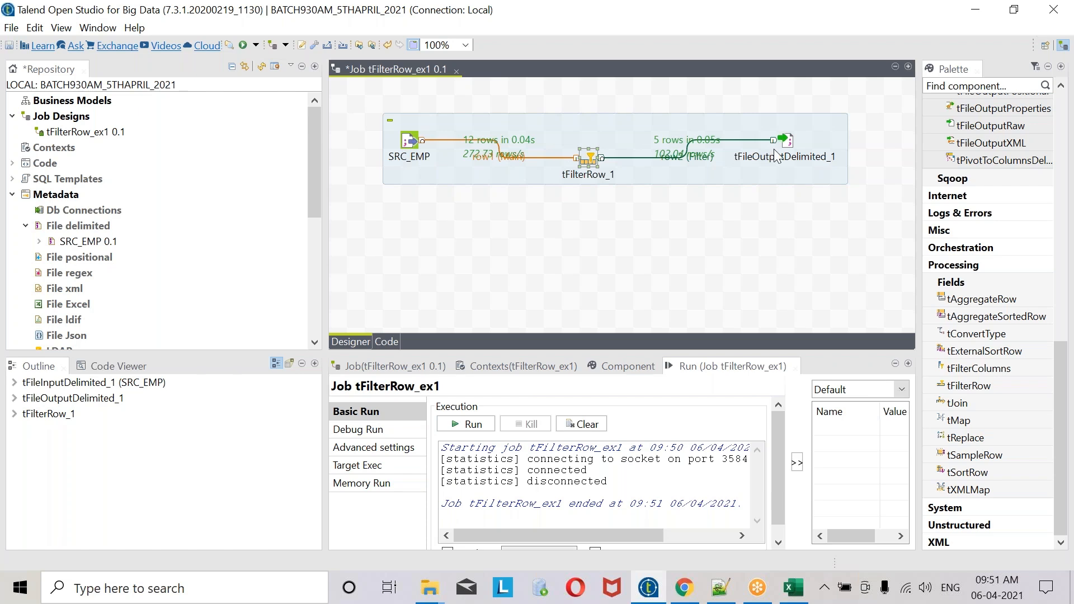
pyautogui.click(792, 140)
pyautogui.moveTo(788, 135); pyautogui.dragTo(832, 116)
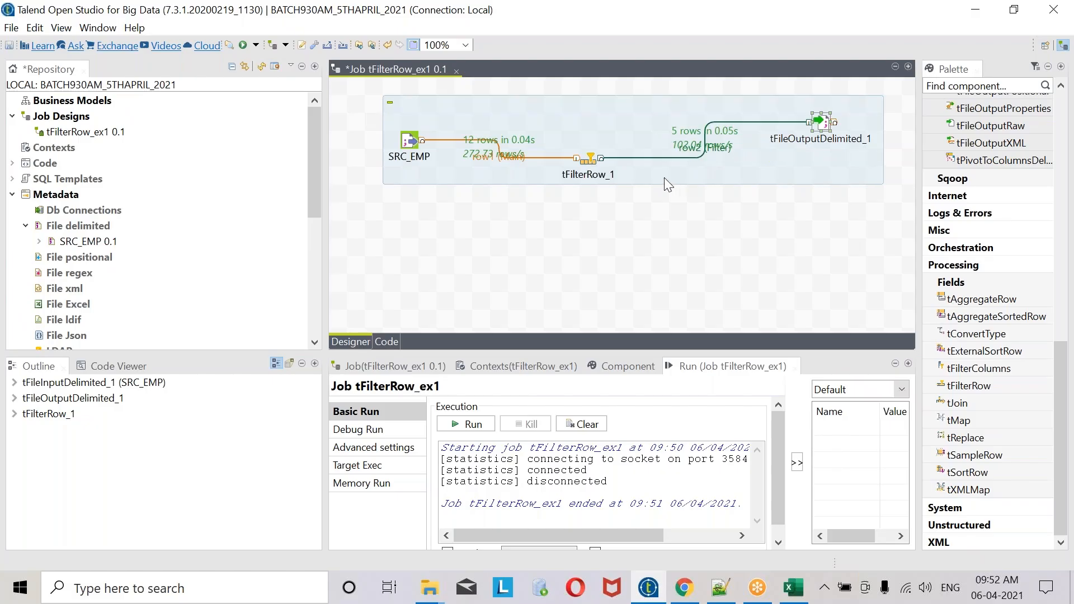
pyautogui.click(598, 162)
# - Add a second tFileOutputDelimited component to the job, below tFileOutputDelimited_1
pyautogui.click(795, 238)
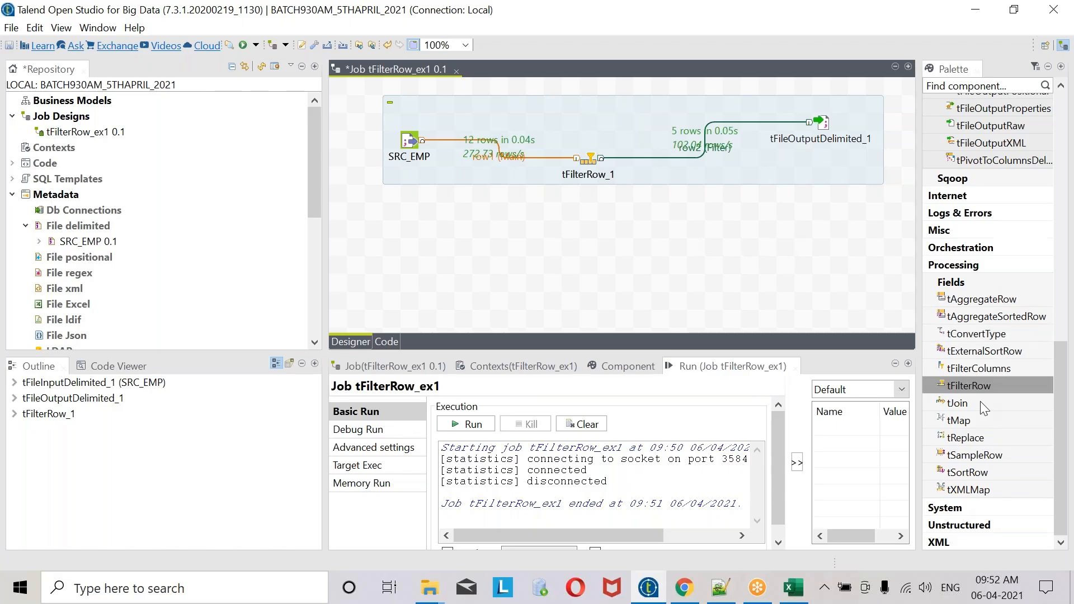
pyautogui.scroll(10, 983, 495)
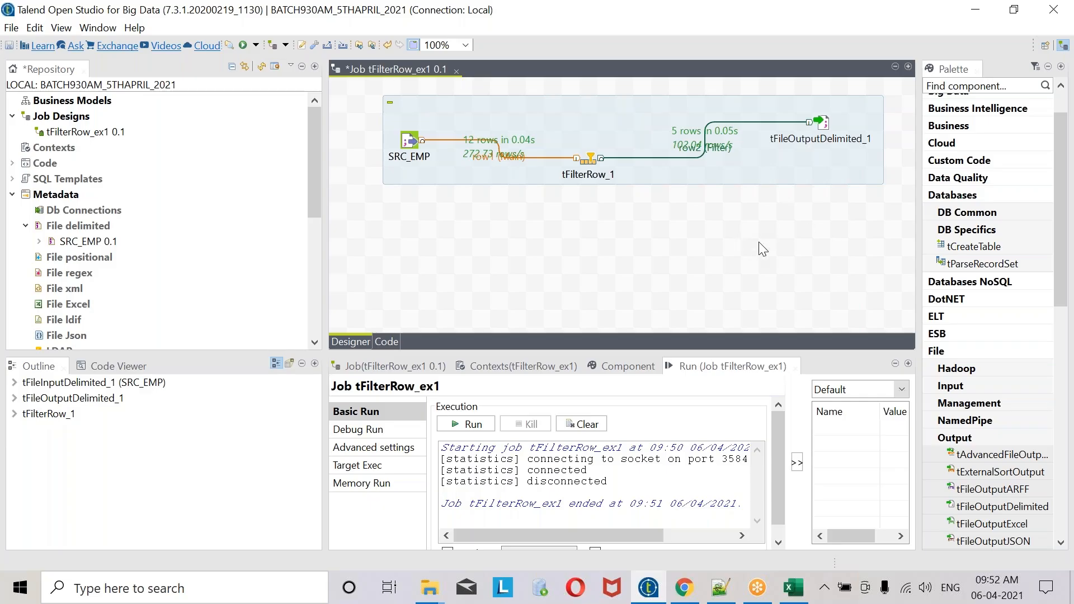
pyautogui.write('t')
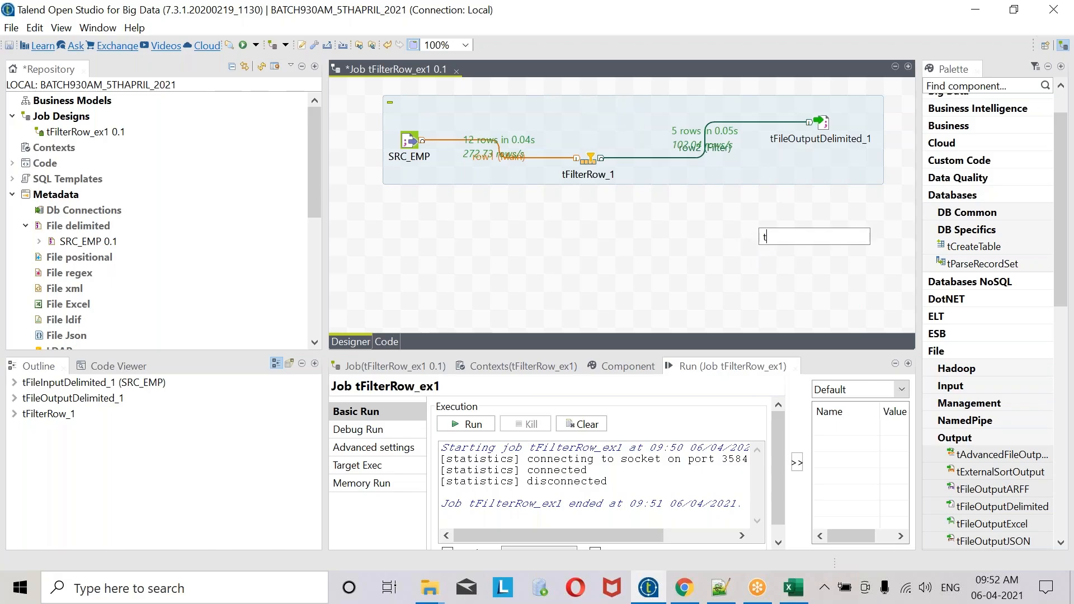
pyautogui.write('fileou')
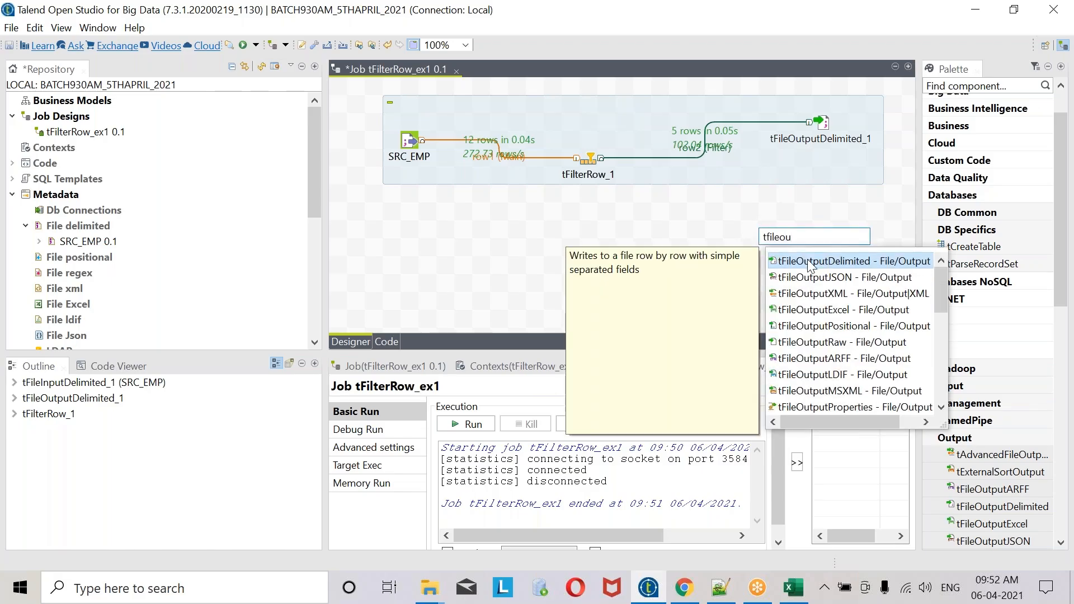
pyautogui.doubleClick(844, 267)
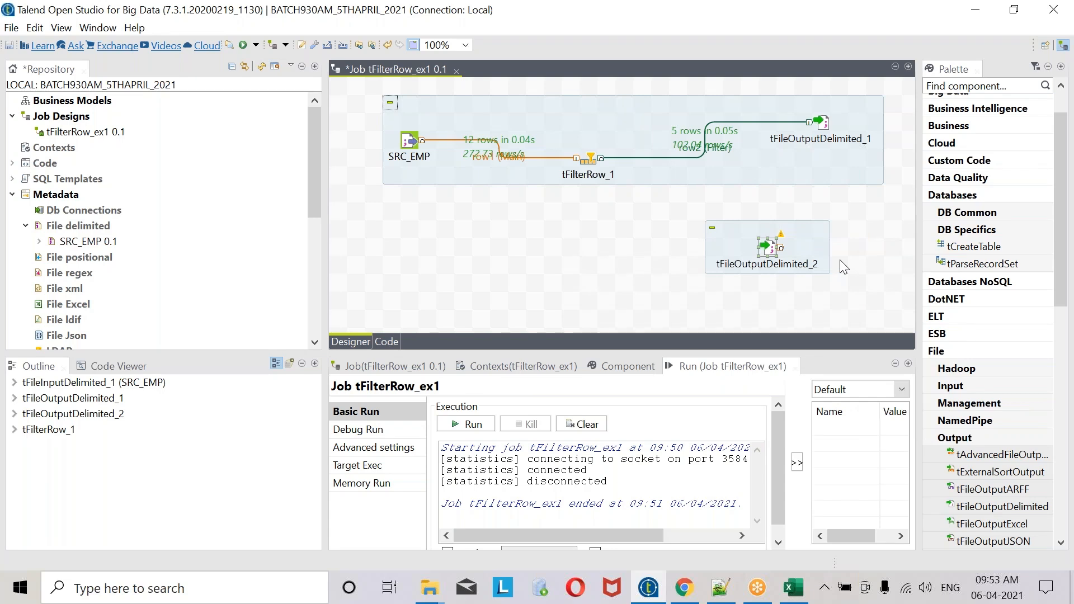
# - Connect tFilterRow_1 to tFileOutputDelimited_2 with a Reject row, and move that output slightly farther right
pyautogui.rightClick(588, 157)
pyautogui.moveTo(728, 165)
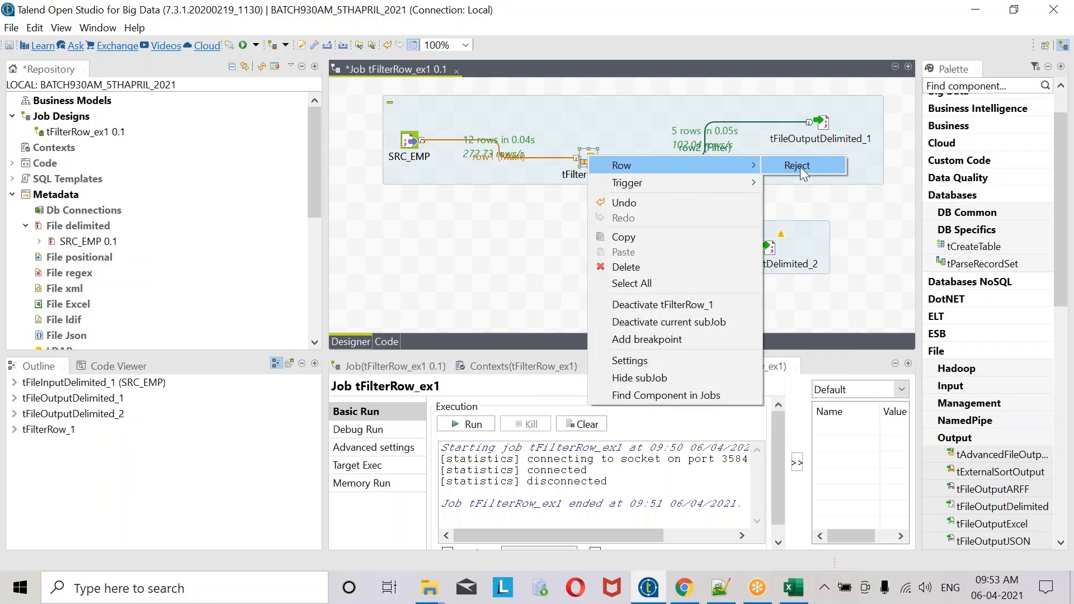
pyautogui.click(800, 167)
pyautogui.click(769, 249)
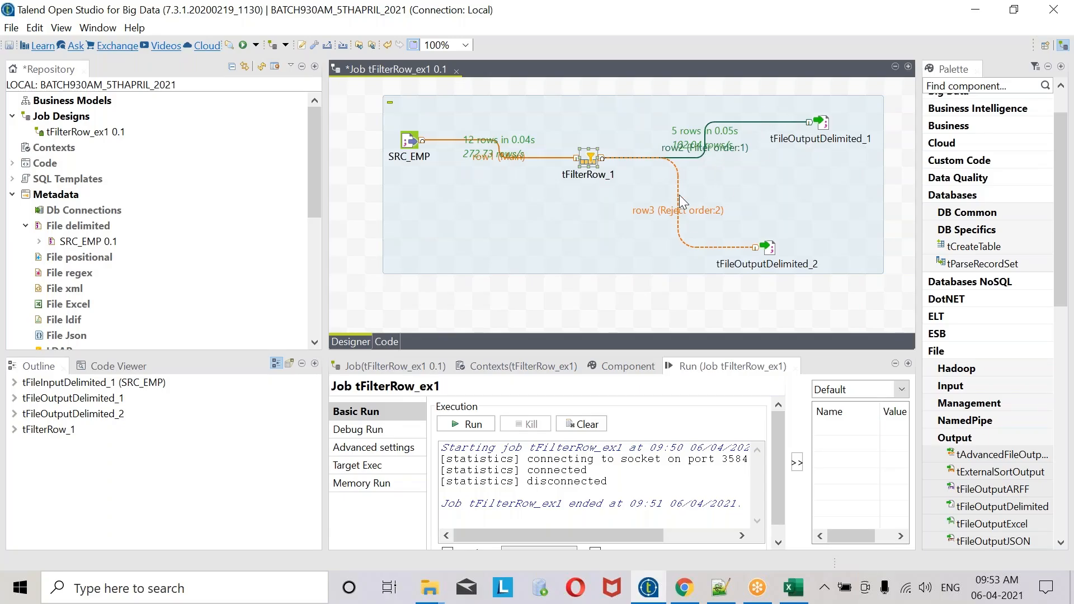
pyautogui.moveTo(768, 247); pyautogui.dragTo(806, 252)
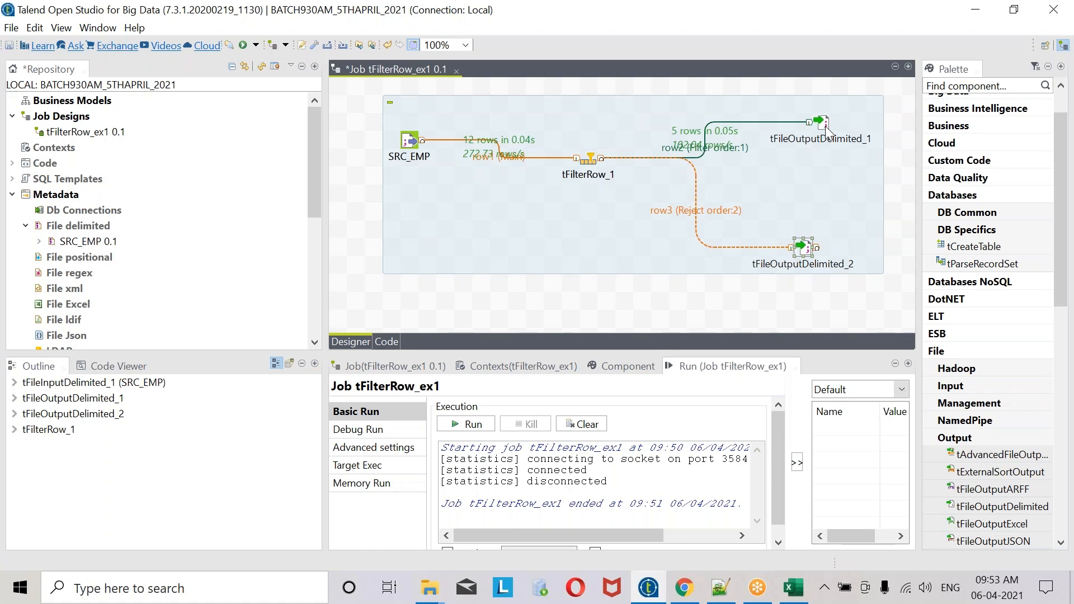
# - Set tFileOutputDelimited_2 to write TGT_FILTERDEPTNO10_REJECT.txt in the TARGET folder, with a comma field separator and the header included
pyautogui.doubleClick(807, 252)
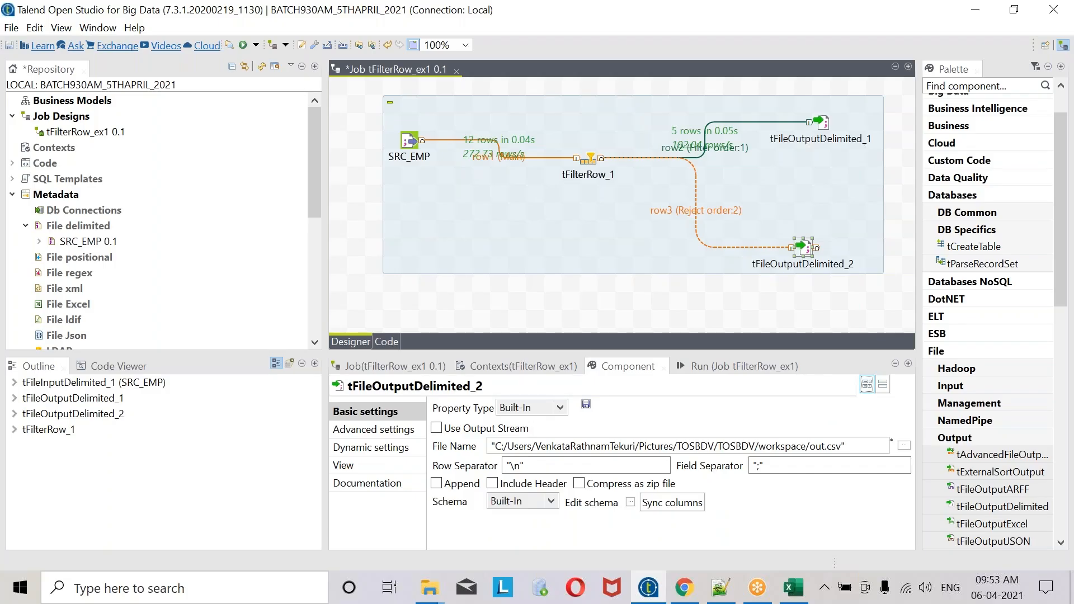
pyautogui.click(905, 446)
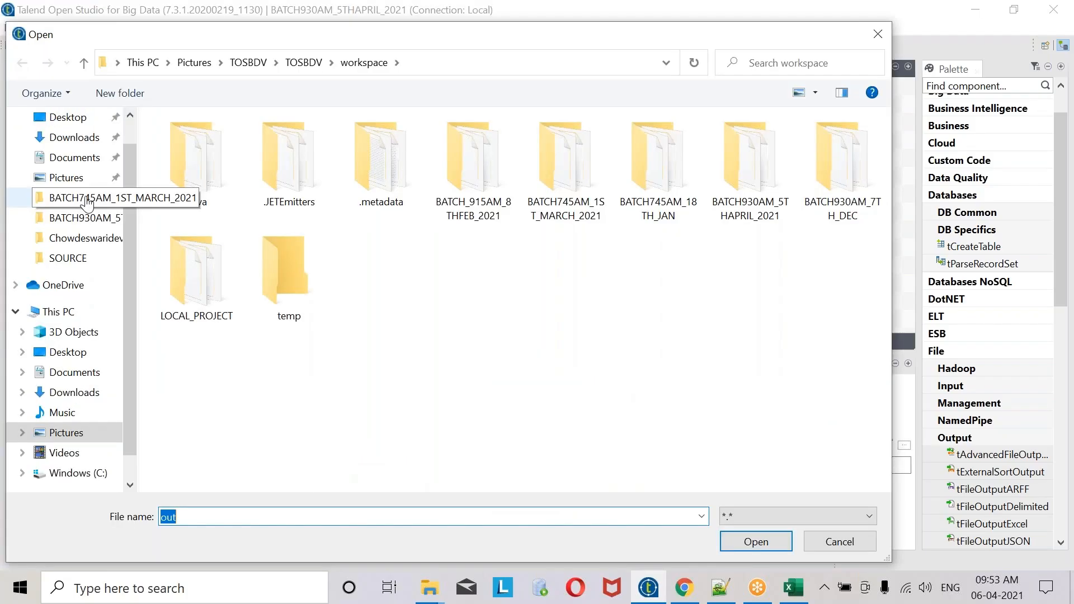
pyautogui.click(84, 218)
pyautogui.doubleClick(189, 197)
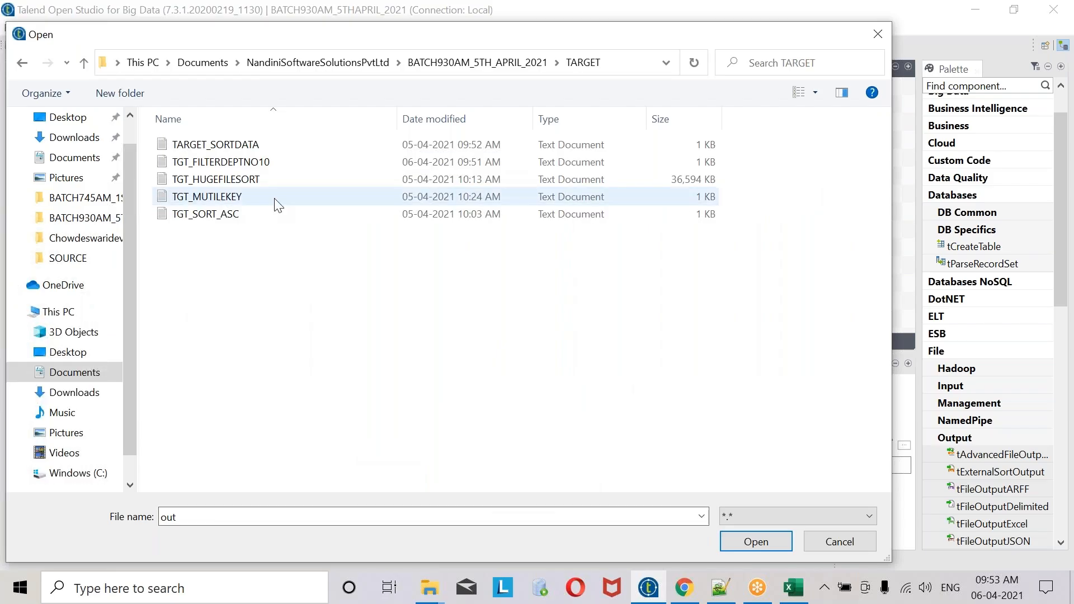
pyautogui.click(252, 161)
pyautogui.doubleClick(277, 517)
pyautogui.click(277, 521)
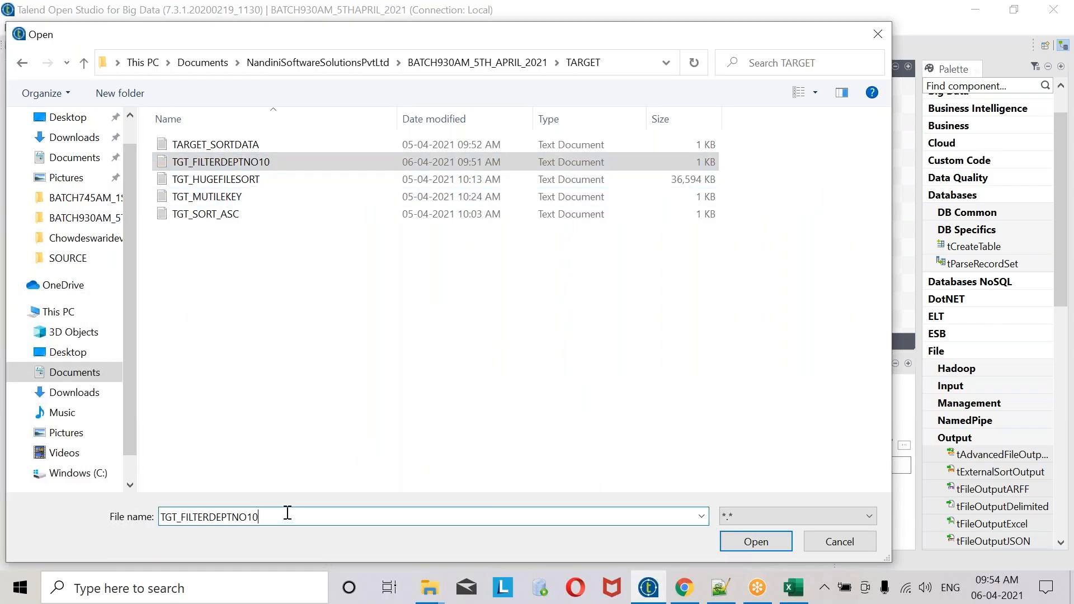
pyautogui.write('_')
pyautogui.write('reje')
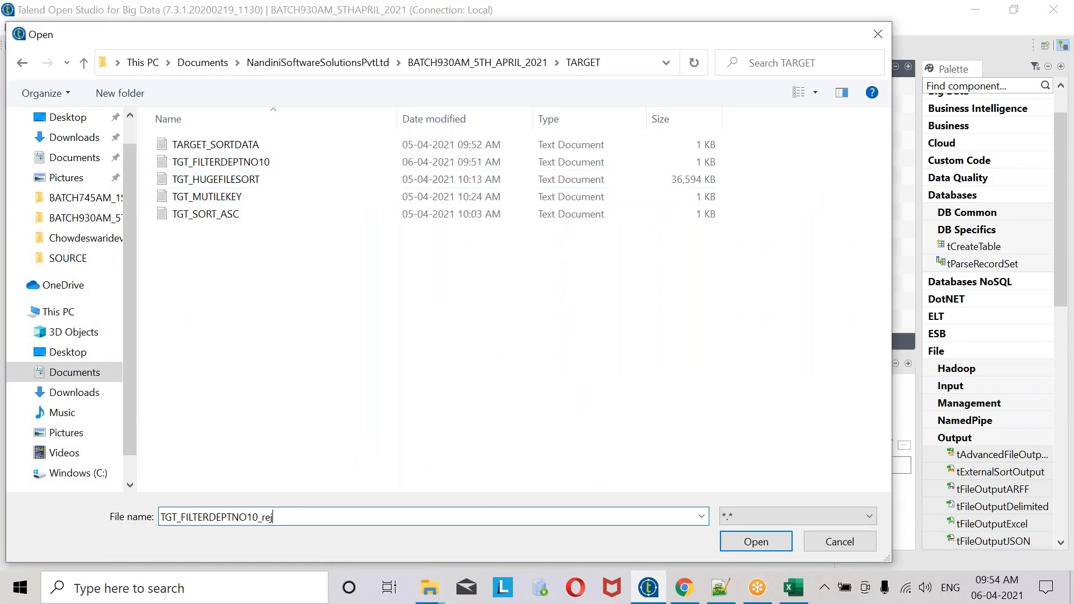
pyautogui.press('BackSpace')
pyautogui.press('BackSpace')
pyautogui.press('BackSpace')
pyautogui.press('BackSpace')
pyautogui.write('REJECT.txt')
pyautogui.press('Return')
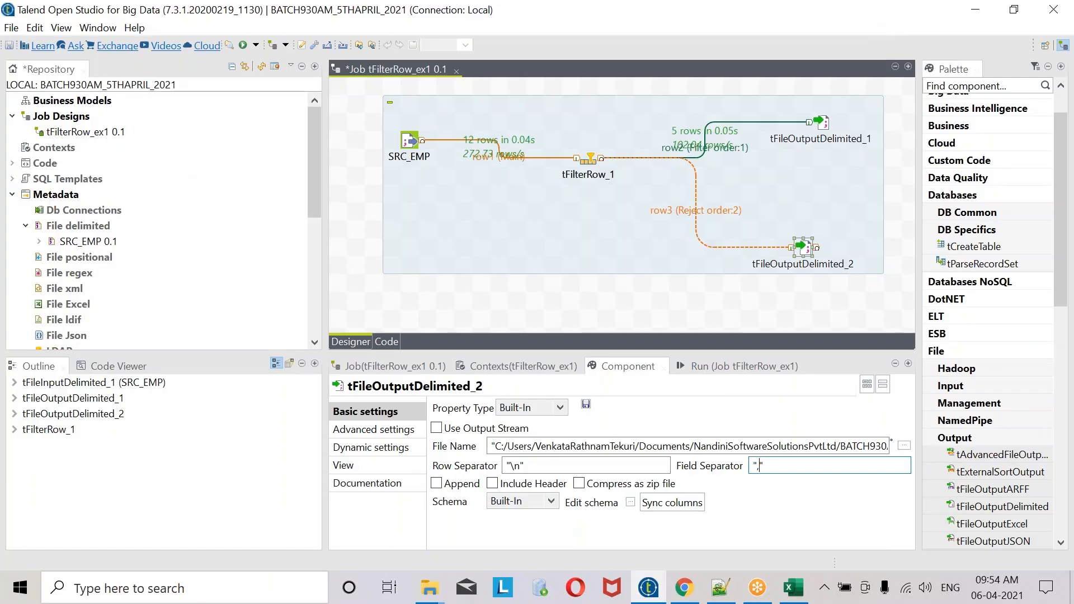
pyautogui.click(557, 485)
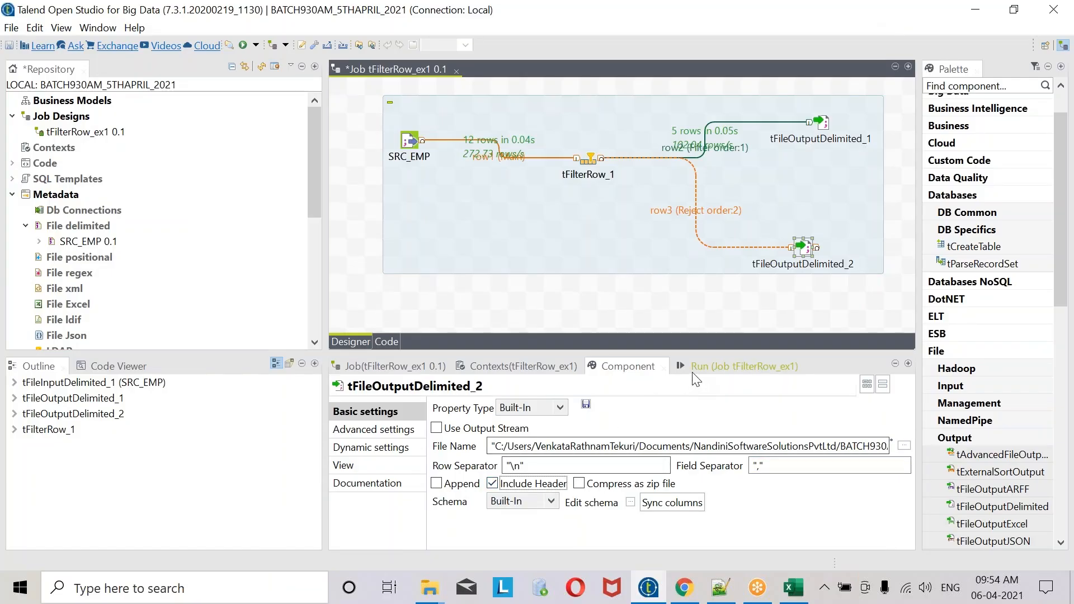
# - Clear the execution log and run job tFilterRow_ex1
pyautogui.click(730, 366)
pyautogui.click(582, 424)
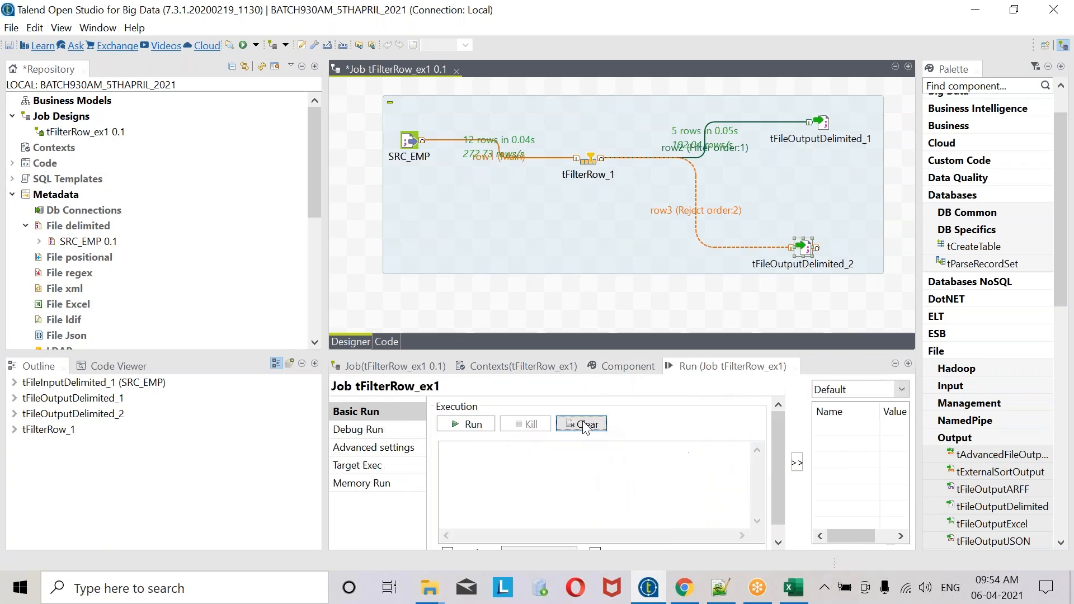
pyautogui.click(472, 425)
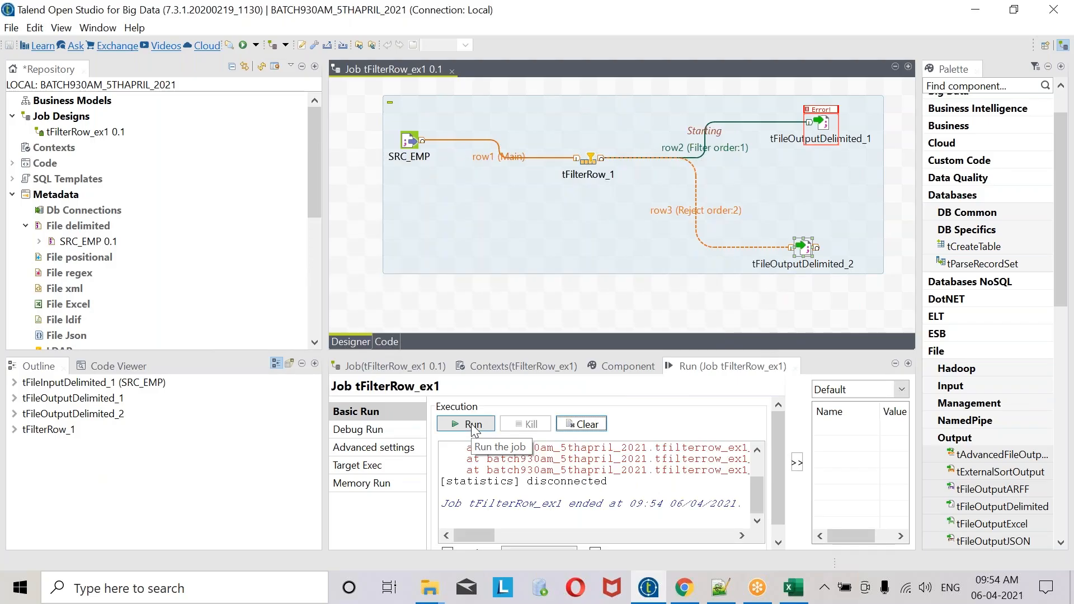
# - Copy the whole execution log into a new Notepad++ document and examine the RuntimeException line about the target file
pyautogui.moveTo(526, 509); pyautogui.dragTo(288, 336)
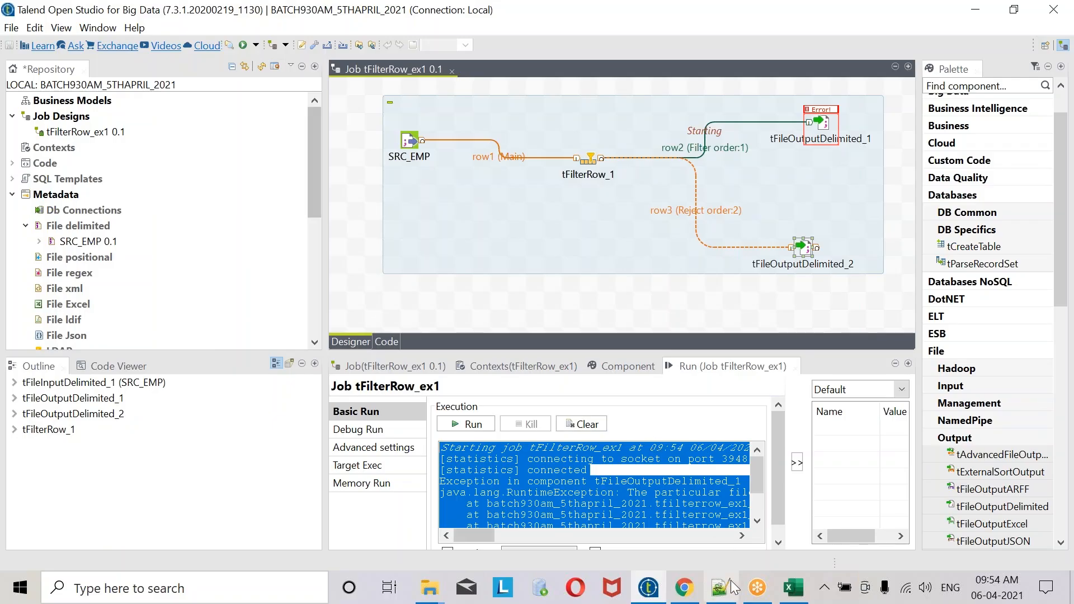
pyautogui.click(722, 594)
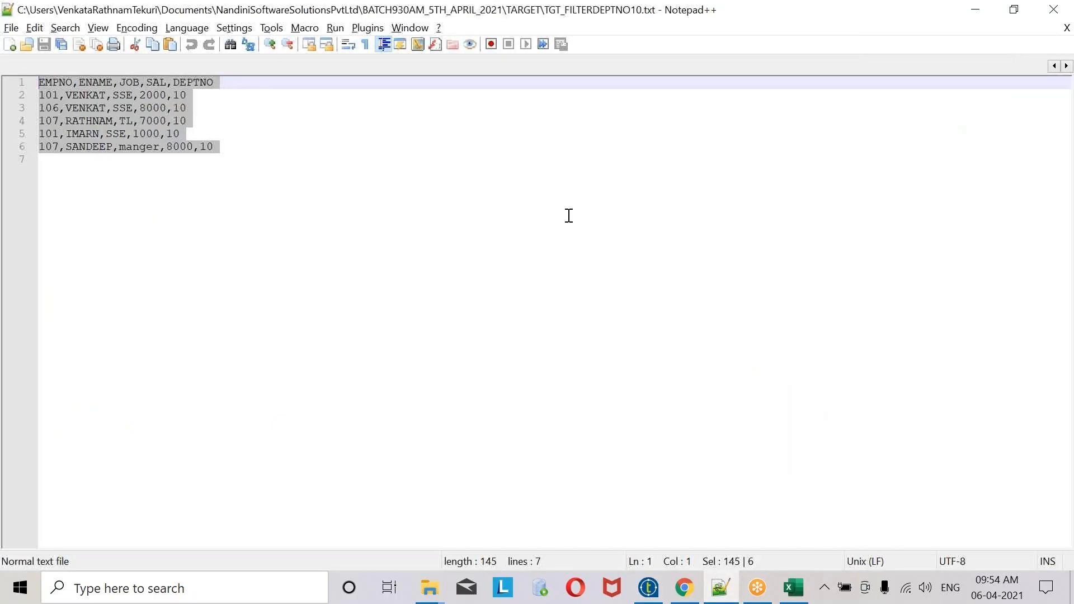
pyautogui.hotkey('ctrl', 'n')
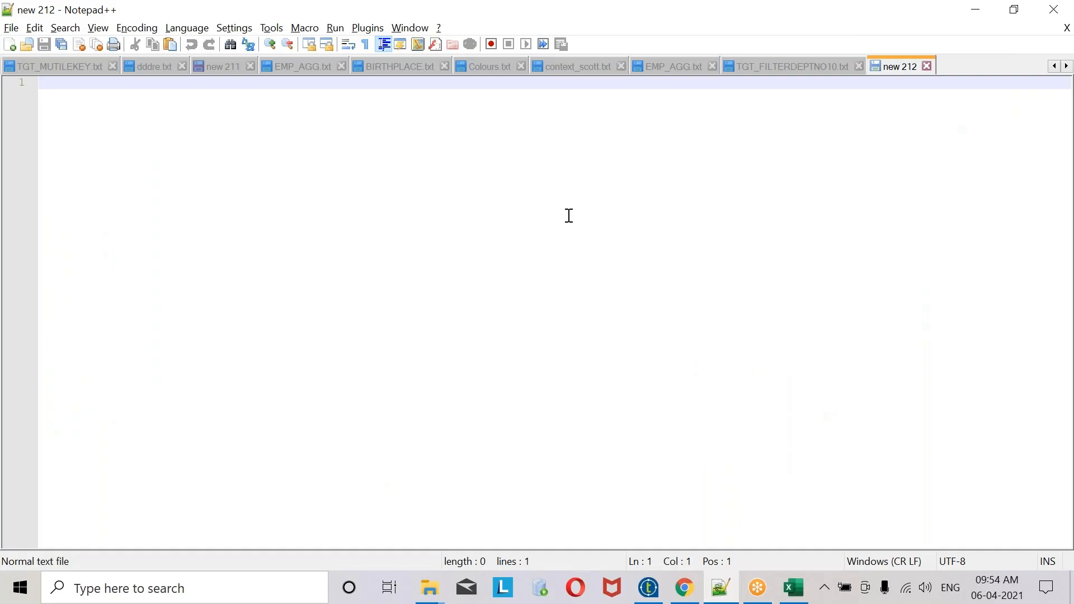
pyautogui.hotkey('ctrl', 'v')
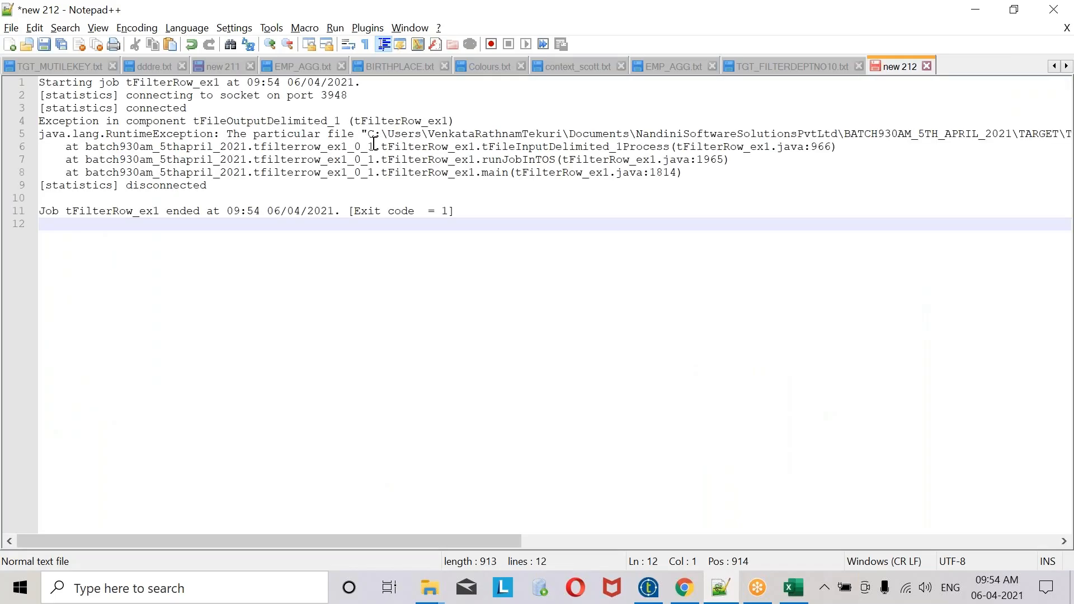
pyautogui.click(374, 140)
pyautogui.hscroll(10, 763, 417)
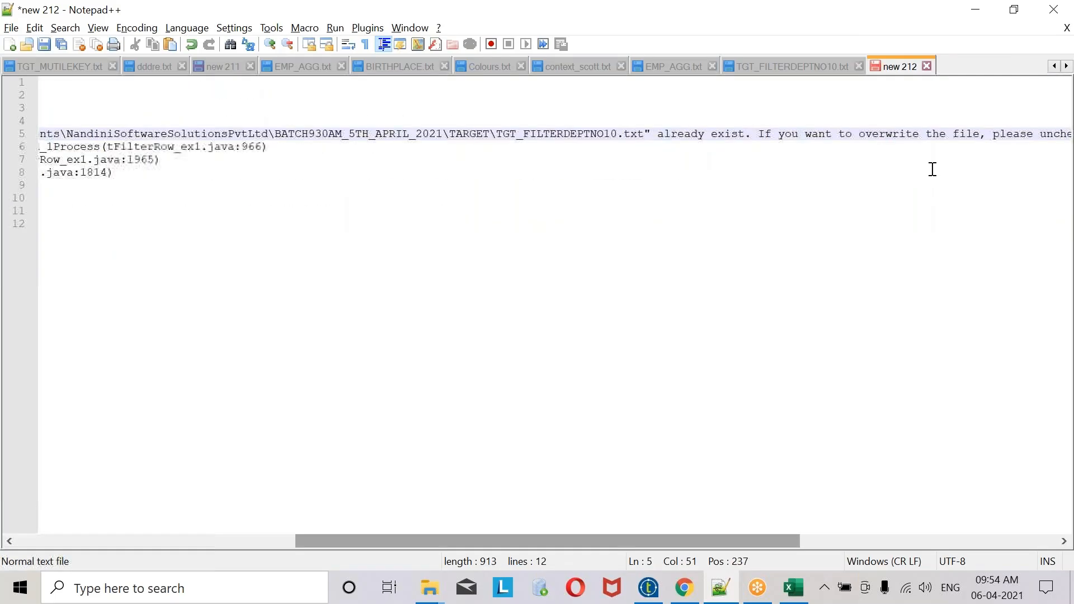
pyautogui.moveTo(751, 133); pyautogui.dragTo(370, 134)
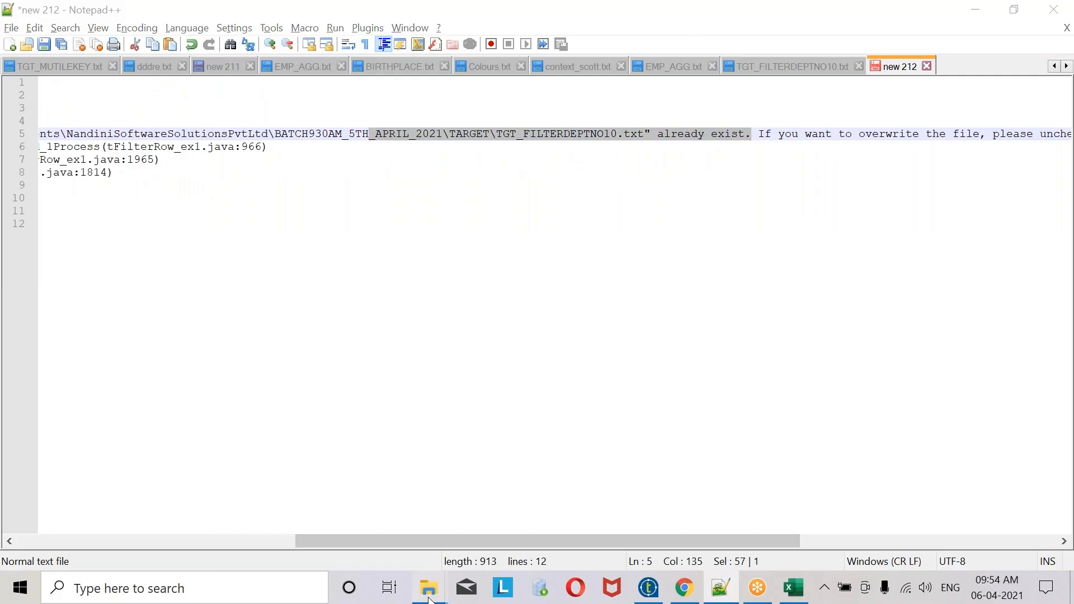
# - Check the TARGET folder in File Explorer for TGT_FILTERDEPTNO10, and switch back to Talend Open Studio
pyautogui.moveTo(430, 600)
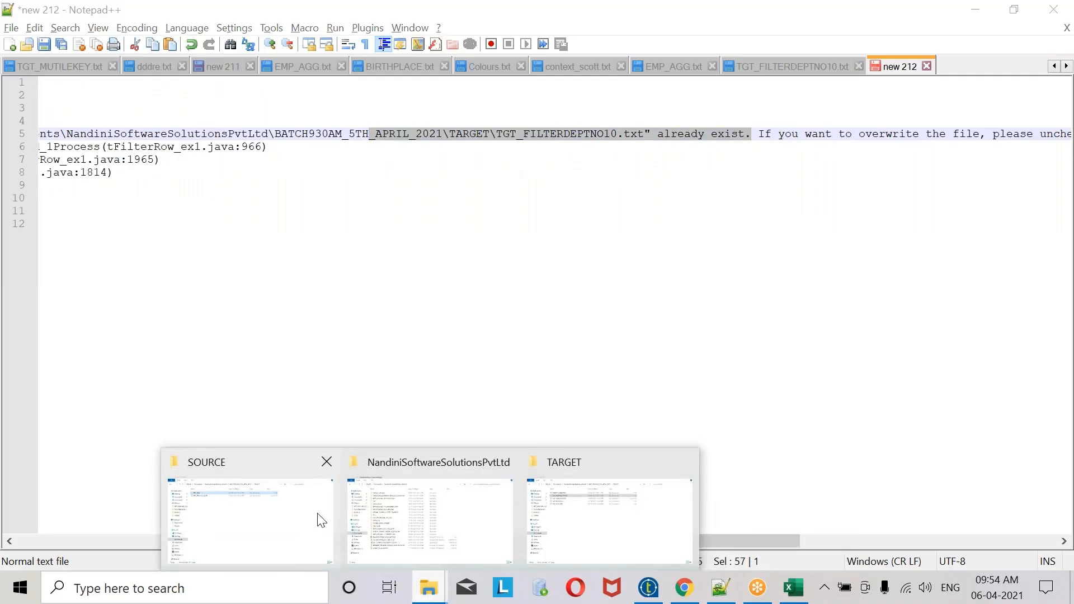
pyautogui.click(564, 495)
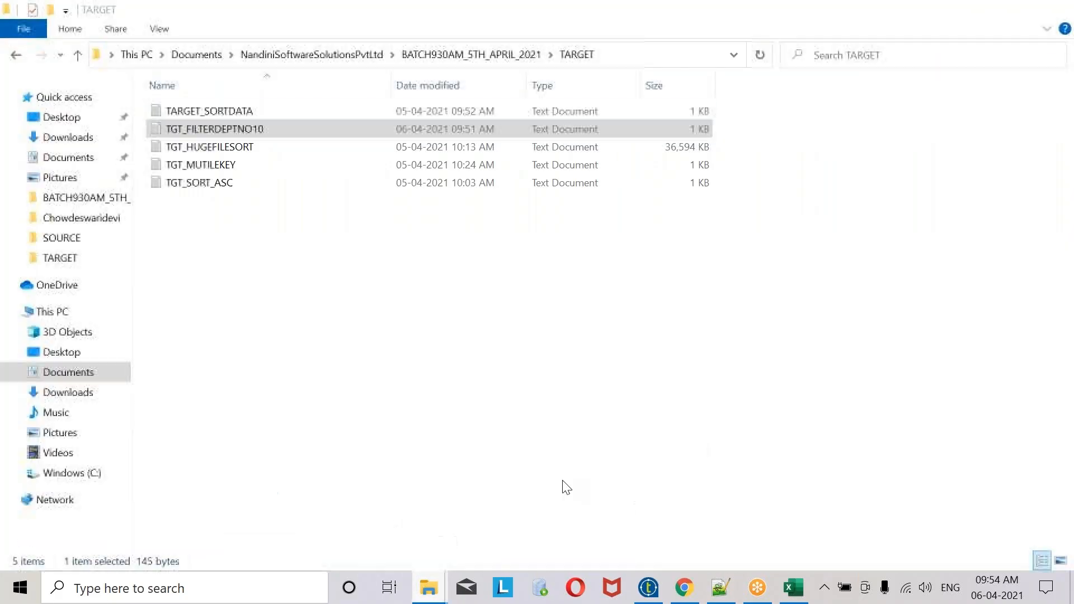
pyautogui.click(263, 127)
pyautogui.rightClick(263, 126)
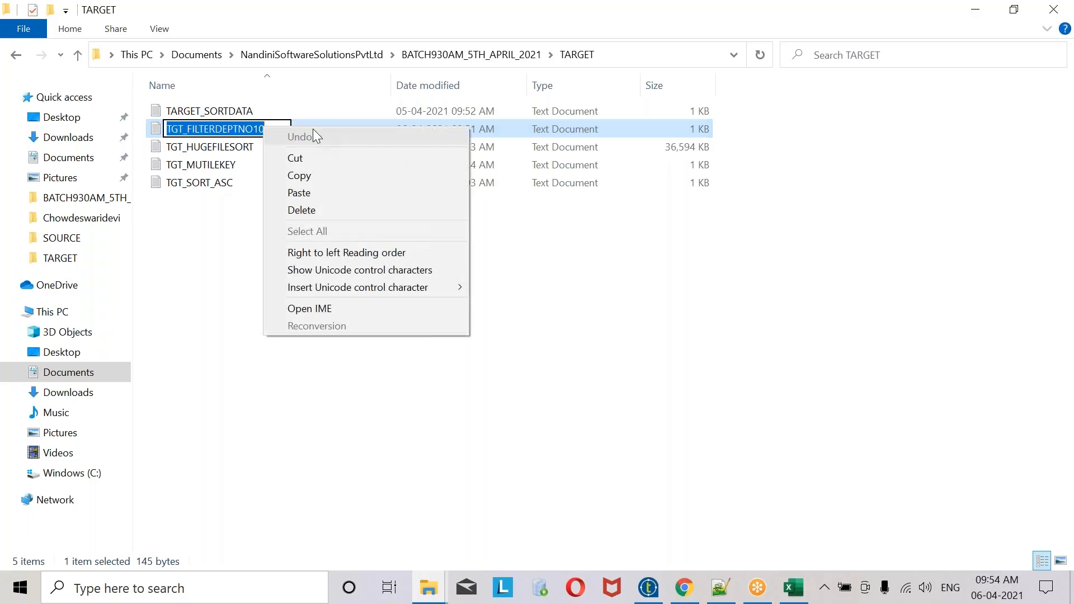
pyautogui.click(723, 592)
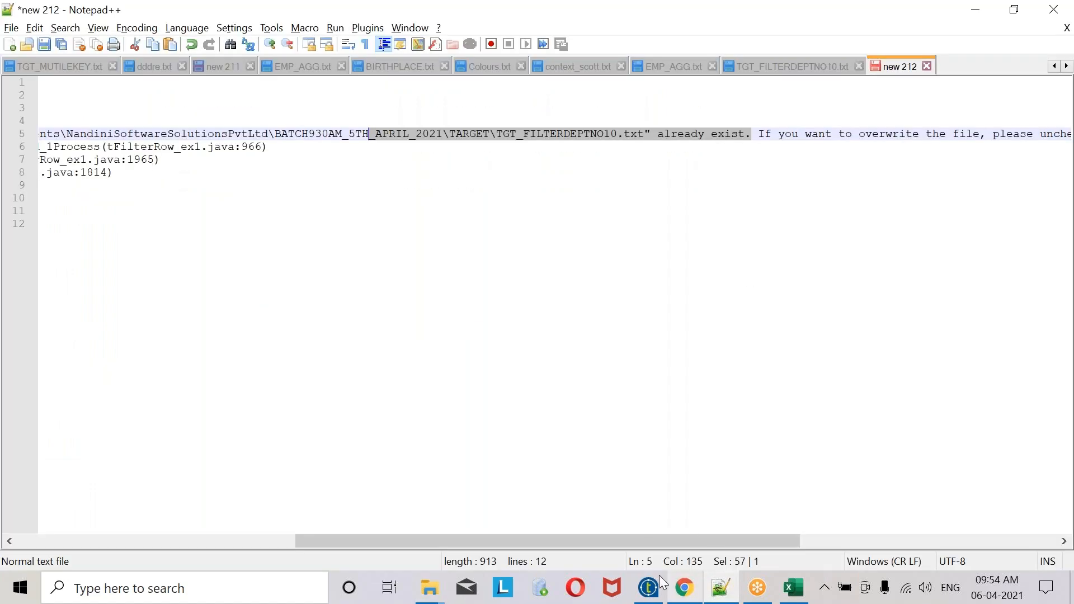
pyautogui.click(651, 591)
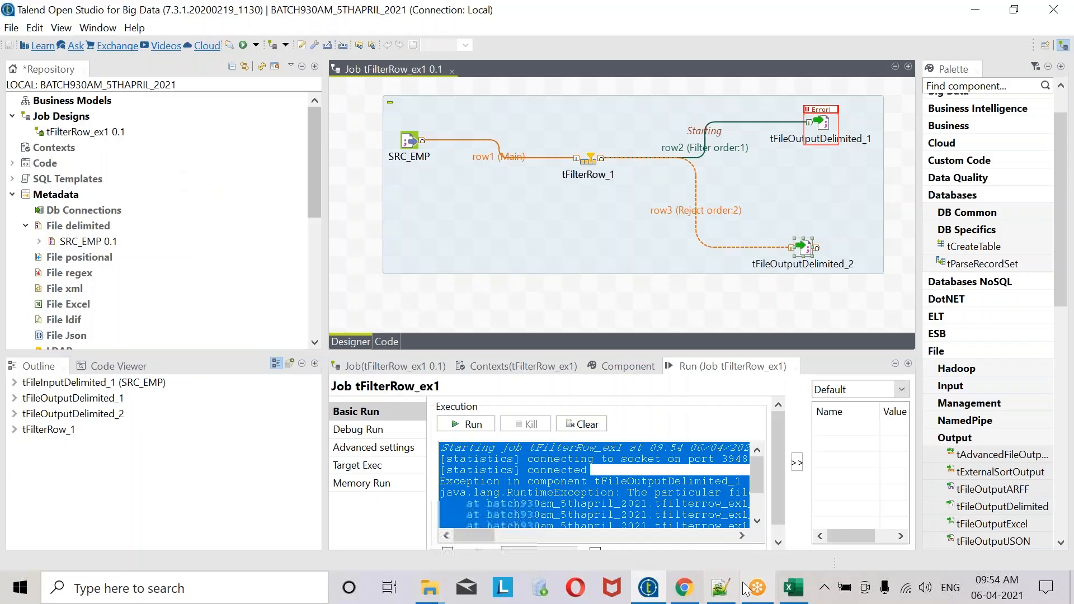
# - Switch to Notepad++ and replace the pasted log with the words overwrite and append, separated by two blank lines
pyautogui.click(724, 591)
pyautogui.hotkey('ctrl', 'a')
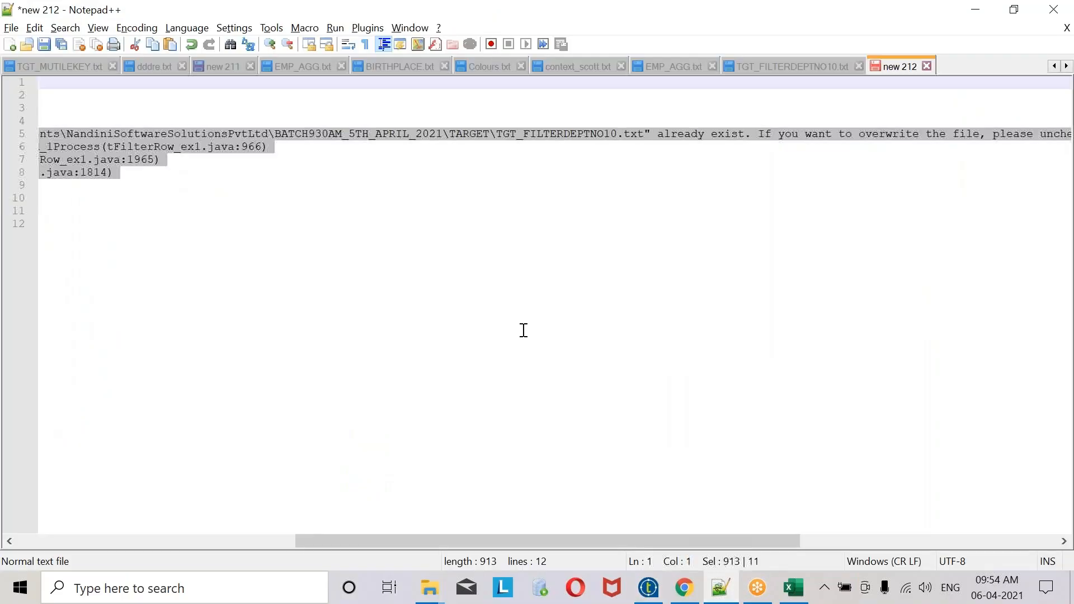
pyautogui.write('over')
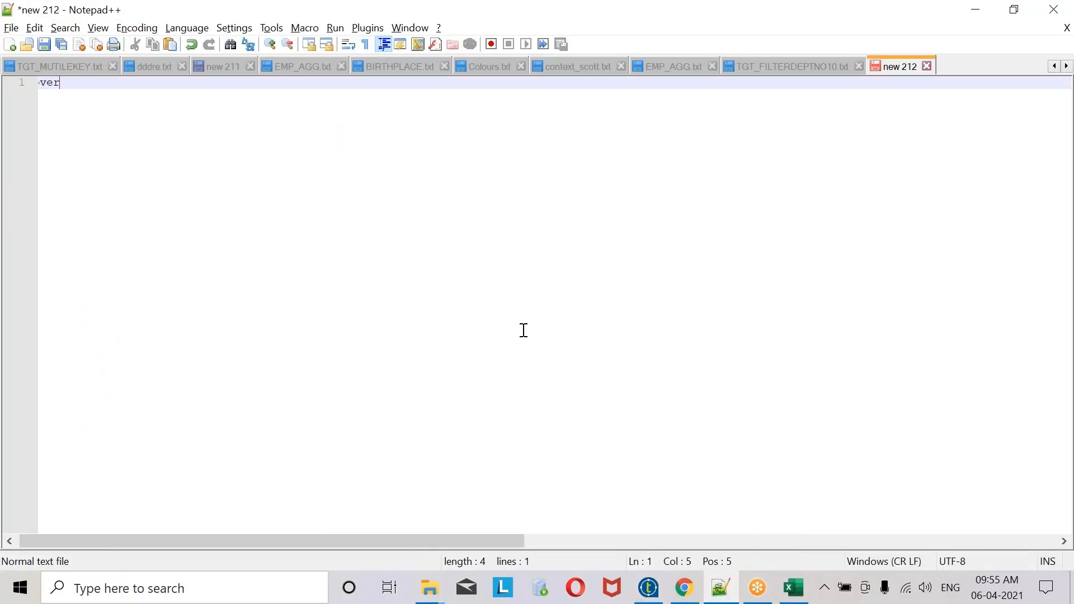
pyautogui.write('write')
pyautogui.press('Return')
pyautogui.press('Return')
pyautogui.press('Return')
pyautogui.write('append')
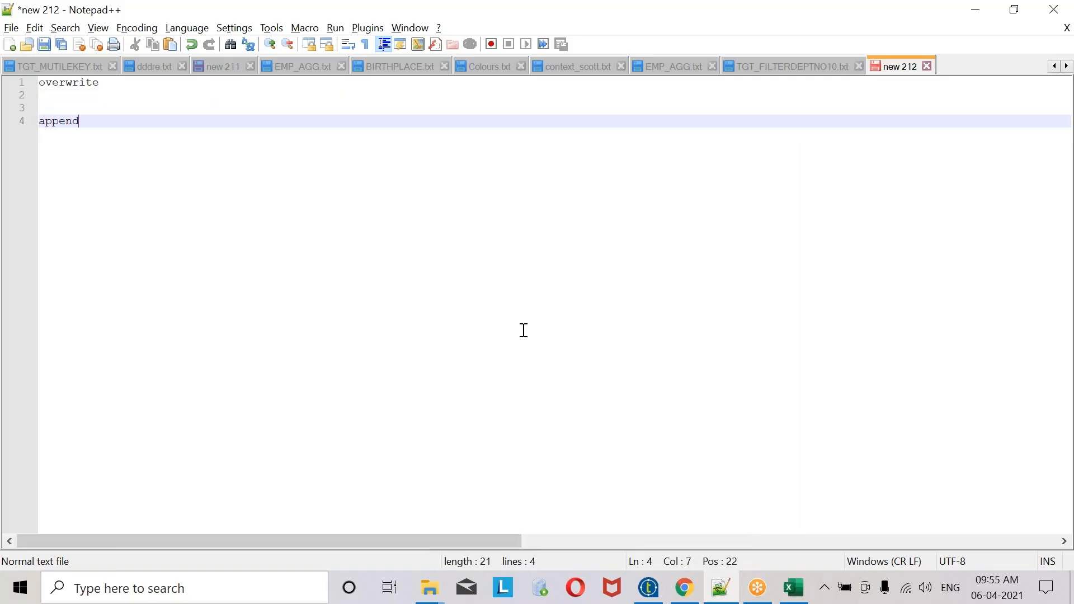
# - Insert blank lines above overwrite and enter 10 and 20 on lines 3 and 4
pyautogui.click(40, 82)
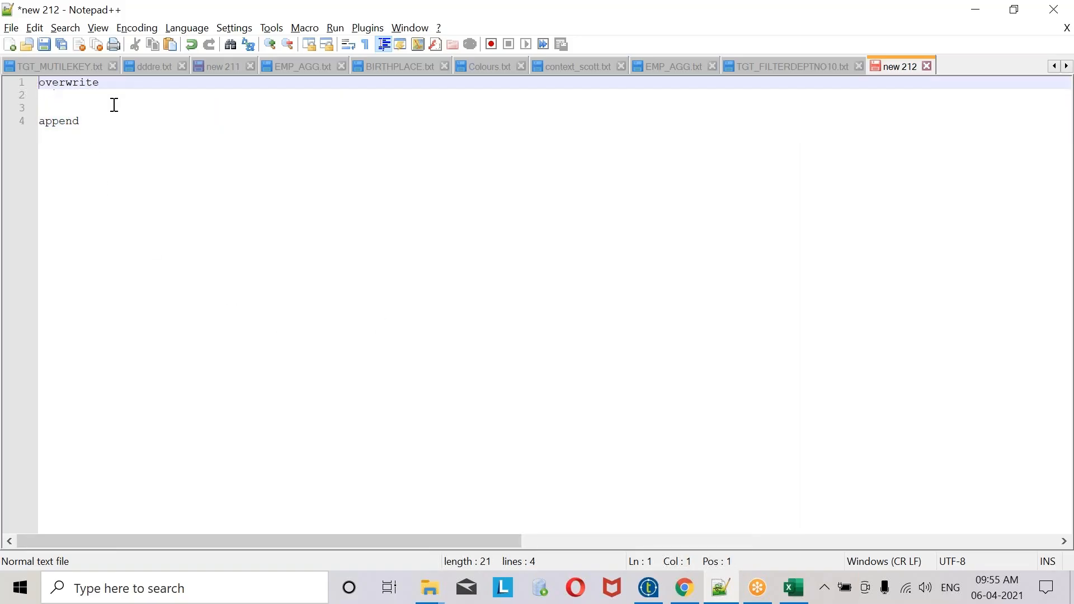
pyautogui.press('Return')
pyautogui.press('Return')
pyautogui.press('Return')
pyautogui.press('Return')
pyautogui.press('Return')
pyautogui.press('Return')
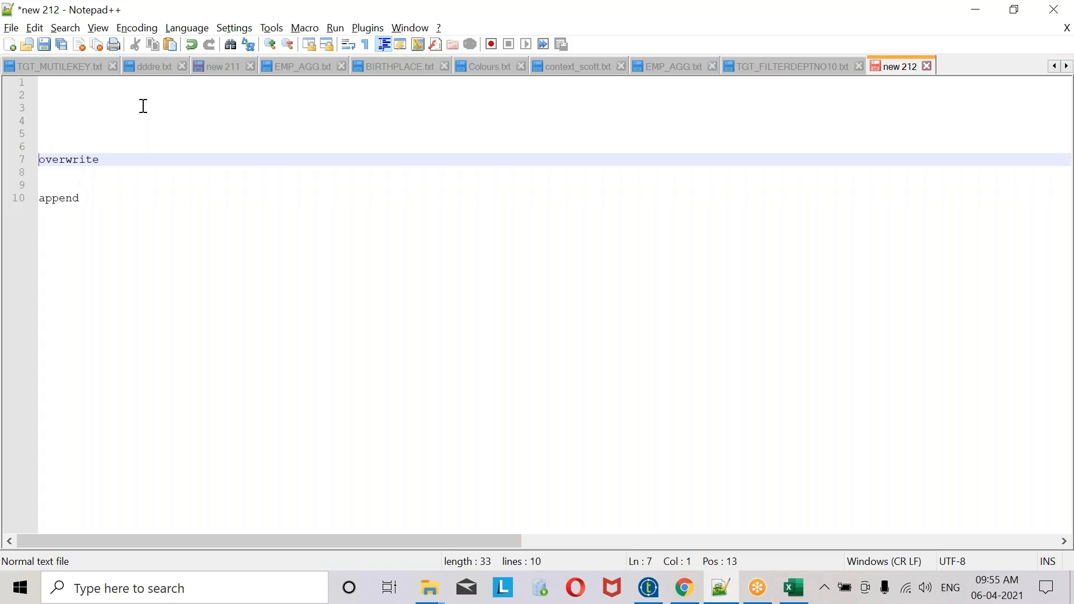
pyautogui.click(119, 159)
pyautogui.click(63, 85)
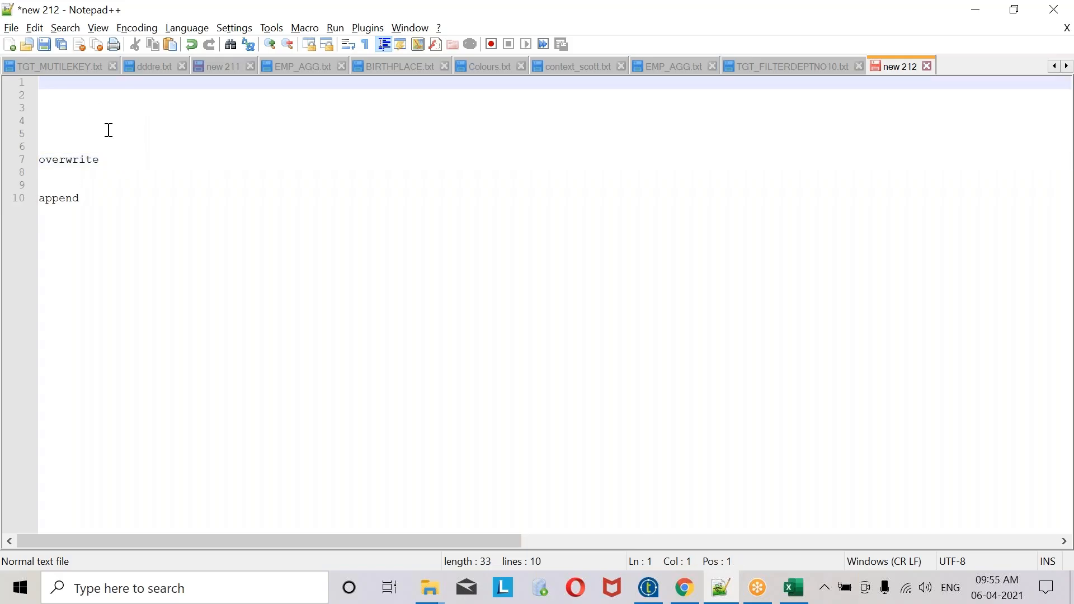
pyautogui.press('Return')
pyautogui.press('Return')
pyautogui.write('10')
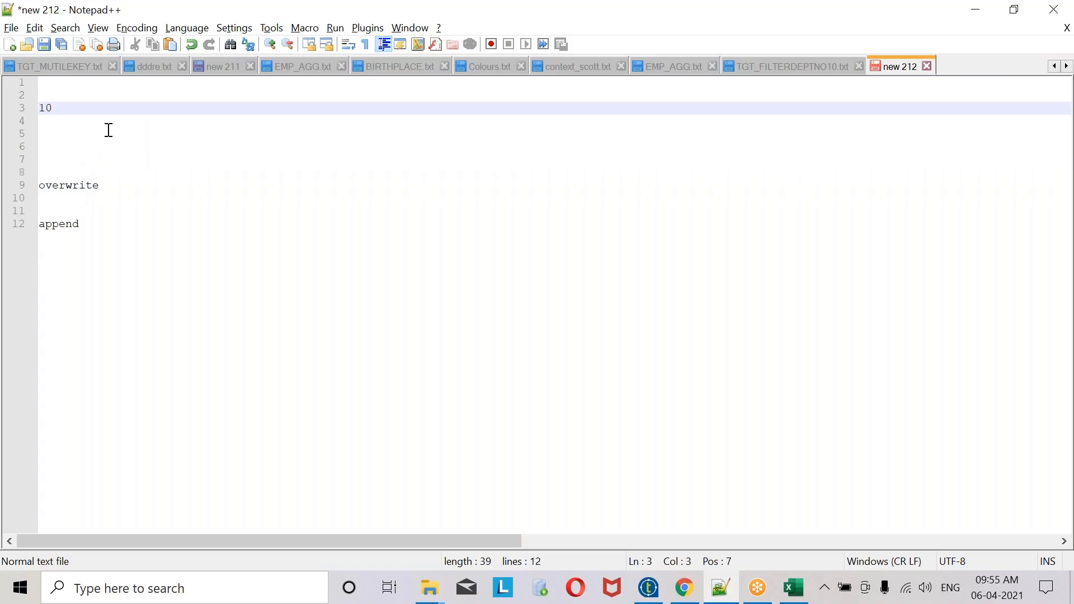
pyautogui.press('Return')
pyautogui.write('20')
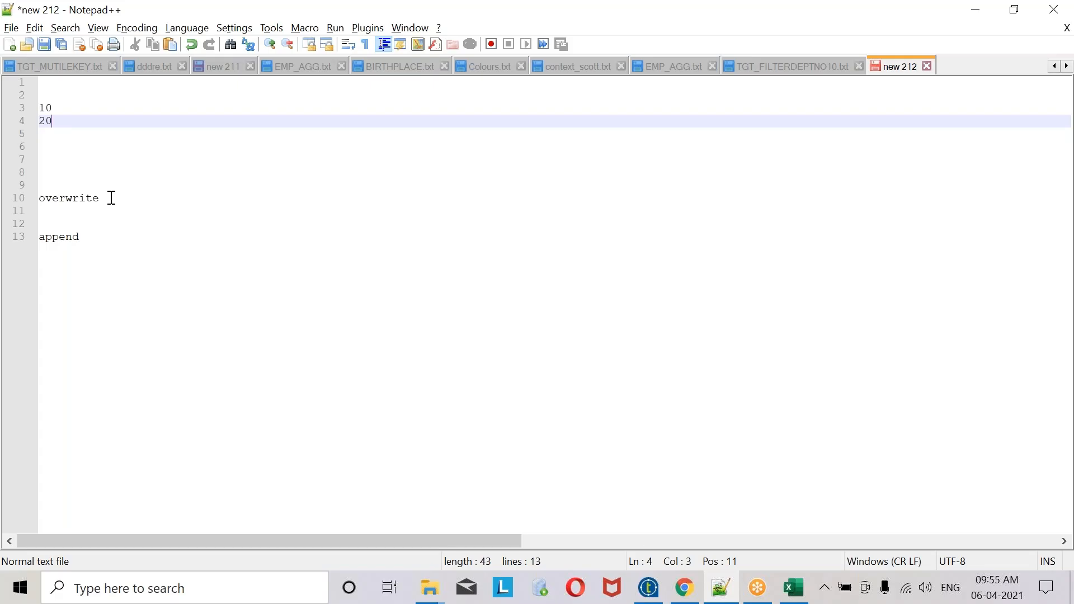
pyautogui.click(112, 198)
pyautogui.press('Return')
pyautogui.write('30')
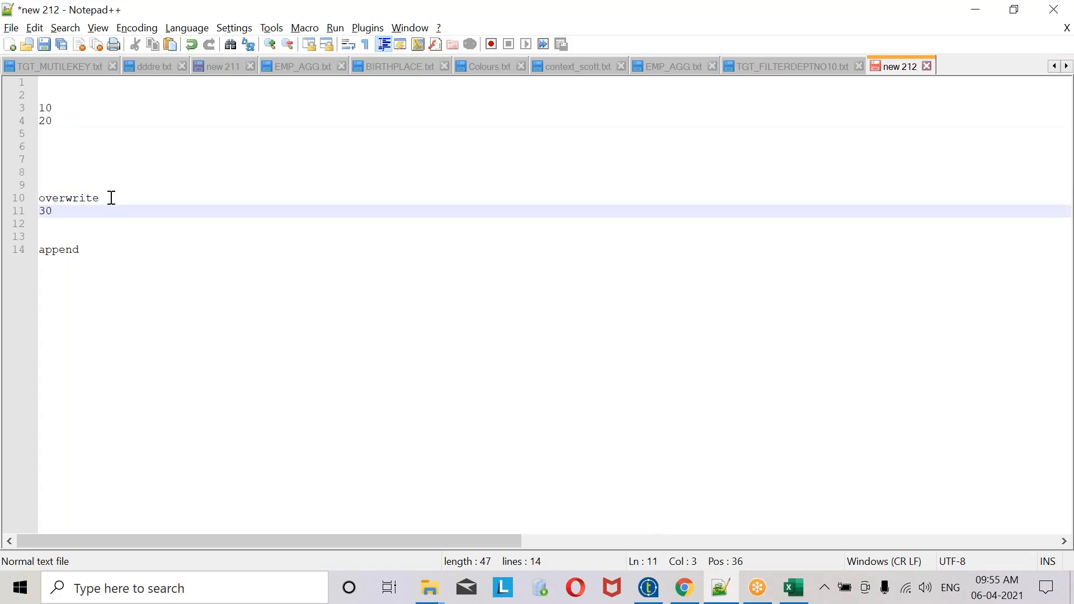
pyautogui.moveTo(53, 212); pyautogui.dragTo(29, 211)
pyautogui.click(65, 210)
pyautogui.press('Delete')
# - Move the values 10 and 20 from the start of the note to directly below the word overwrite
pyautogui.moveTo(58, 122); pyautogui.dragTo(29, 108)
pyautogui.hotkey('ctrl', 'c')
pyautogui.press('Delete')
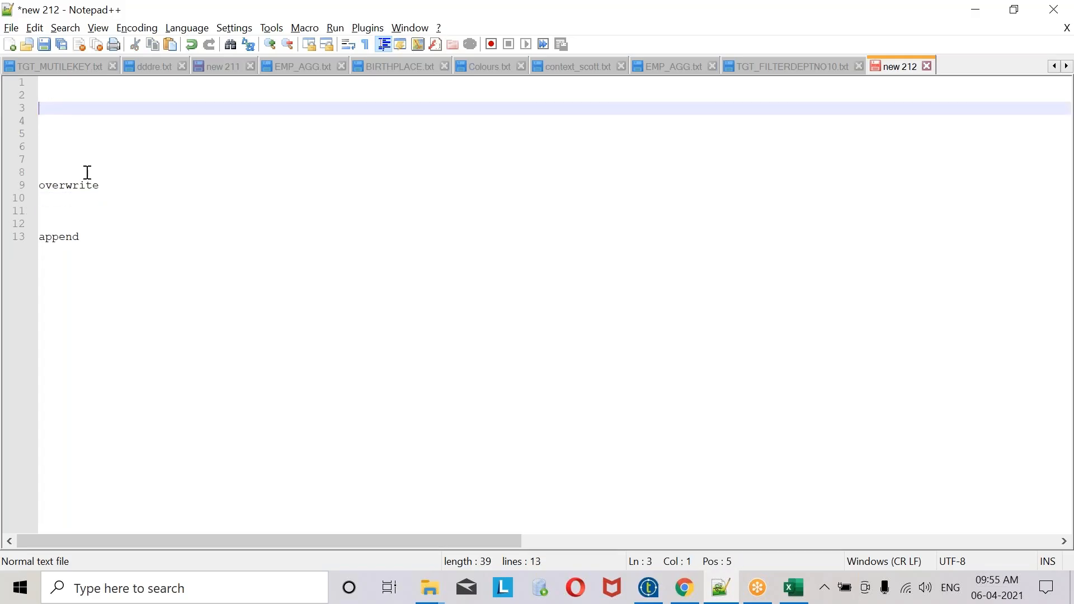
pyautogui.click(102, 186)
pyautogui.press('Return')
pyautogui.hotkey('ctrl', 'v')
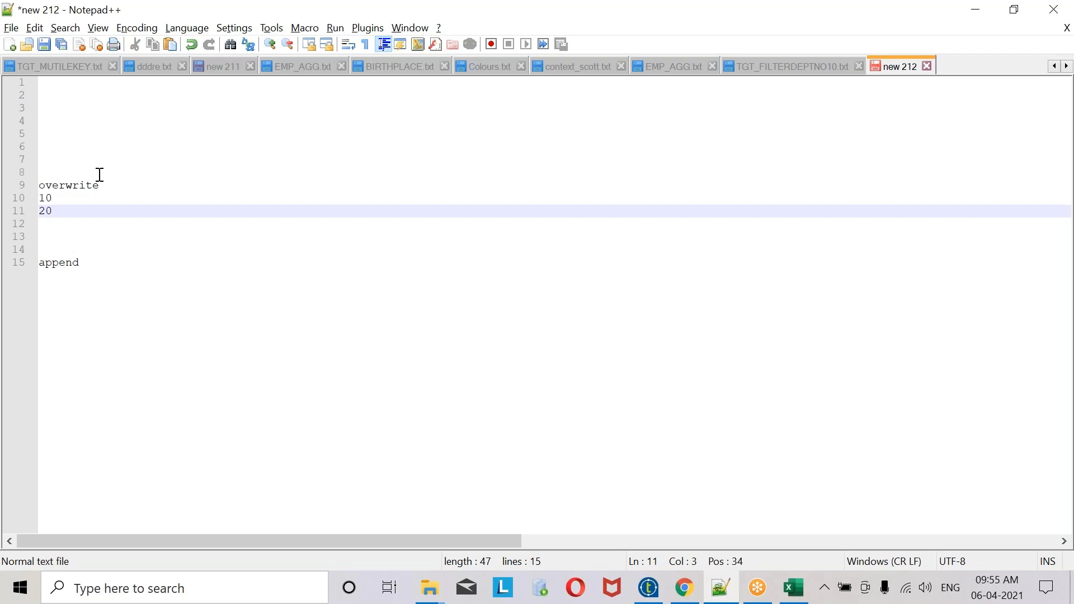
pyautogui.moveTo(77, 209); pyautogui.dragTo(26, 202)
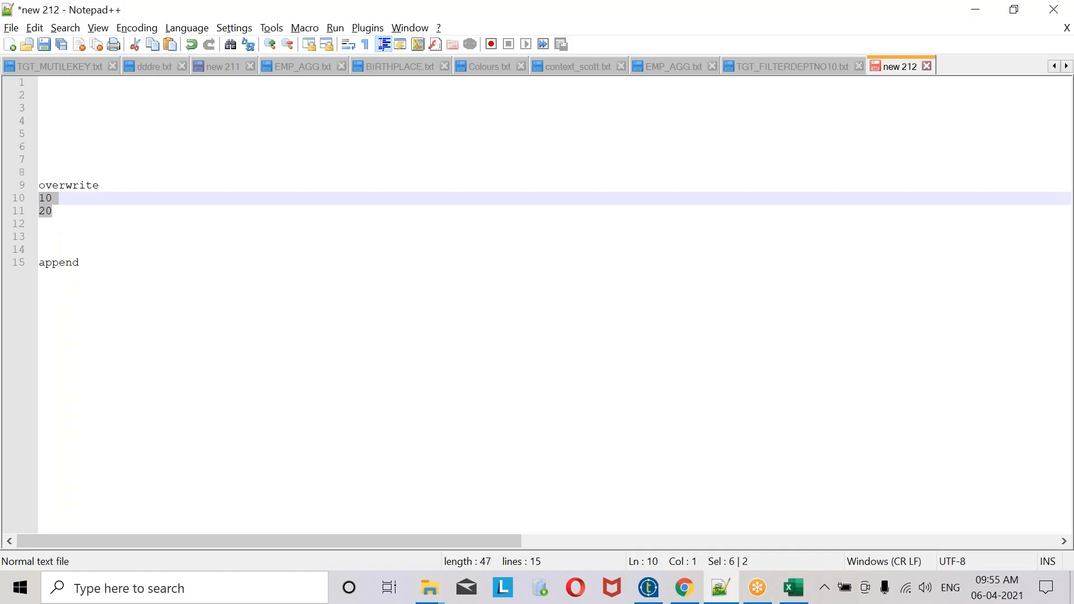
pyautogui.moveTo(64, 216); pyautogui.dragTo(28, 185)
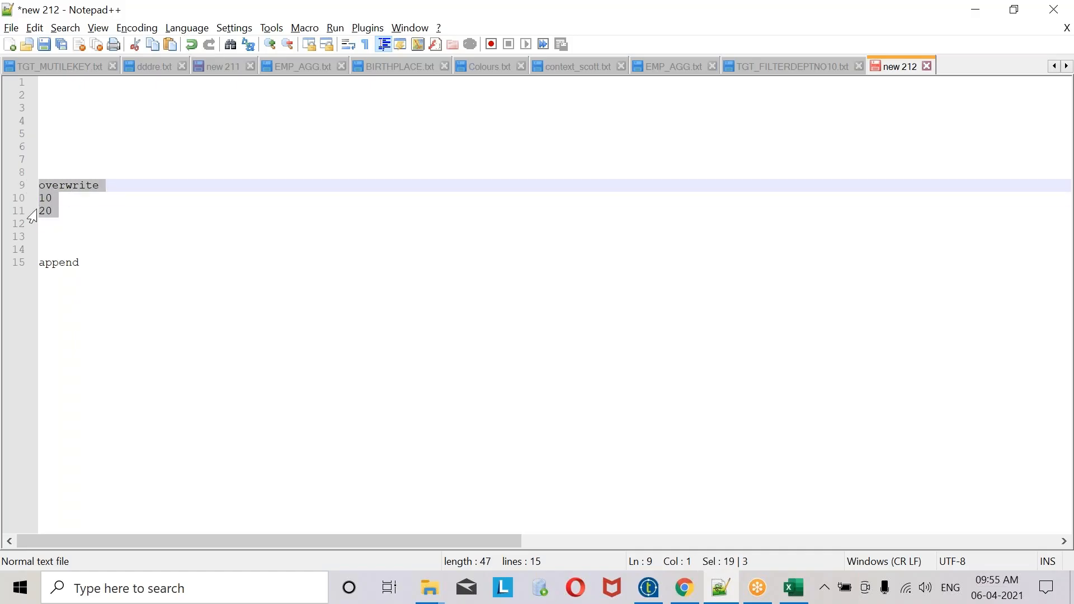
# - Enter 10 and 20 again on lines 4 and 5, above the overwrite section
pyautogui.click(95, 278)
pyautogui.click(47, 120)
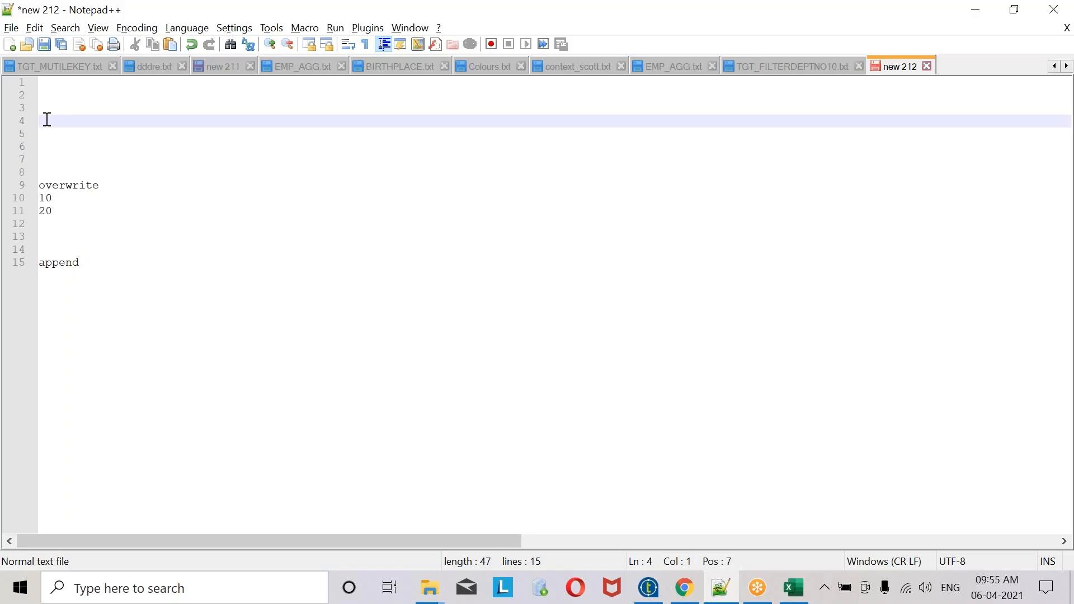
pyautogui.write('10')
pyautogui.press('Return')
pyautogui.write('20')
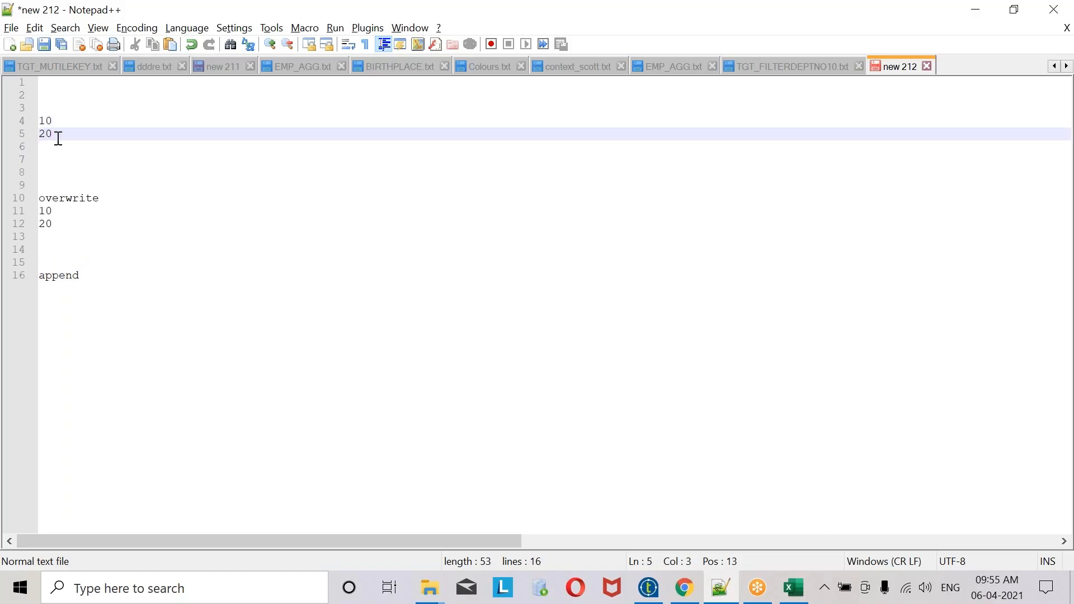
# - Enter the value 30 on a new line directly below the word append
pyautogui.click(106, 274)
pyautogui.press('Return')
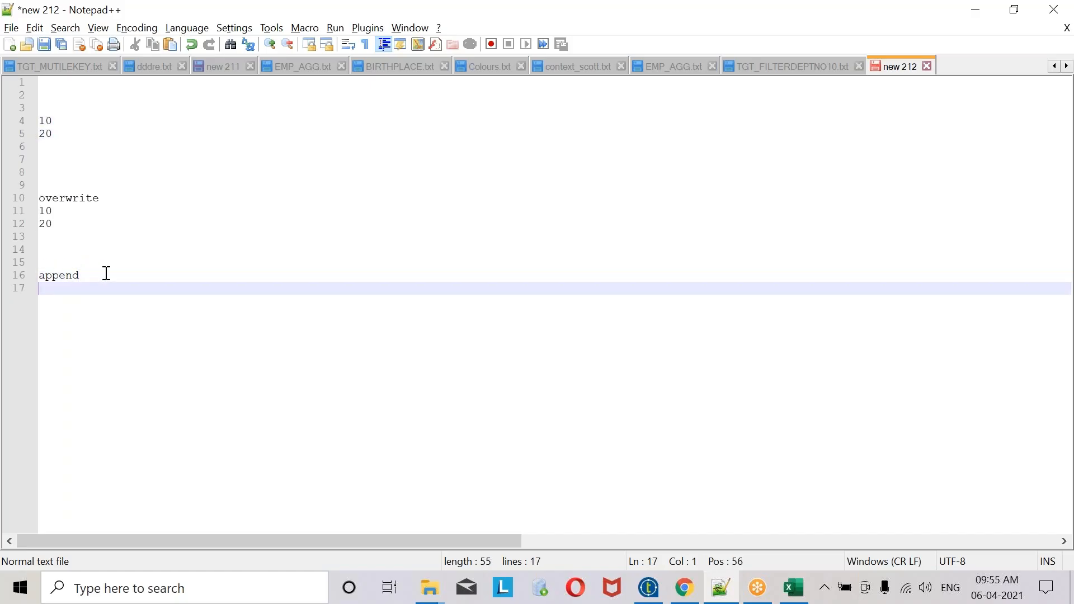
pyautogui.write('30')
pyautogui.click(93, 280)
pyautogui.click(70, 291)
pyautogui.keyDown('shift'); pyautogui.click(33, 277); pyautogui.keyUp('shift')
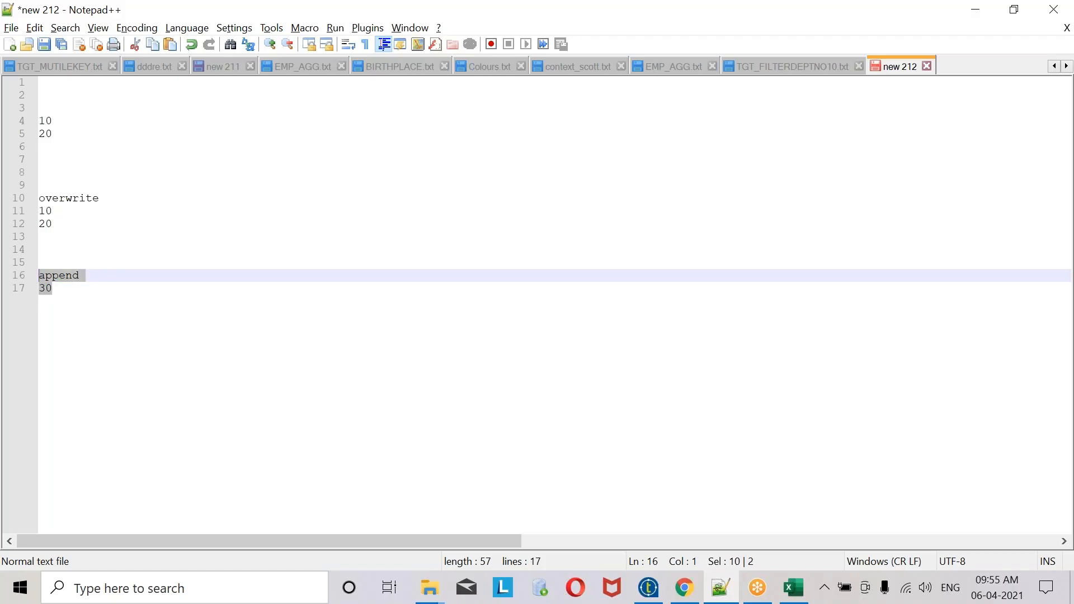
pyautogui.click(60, 288)
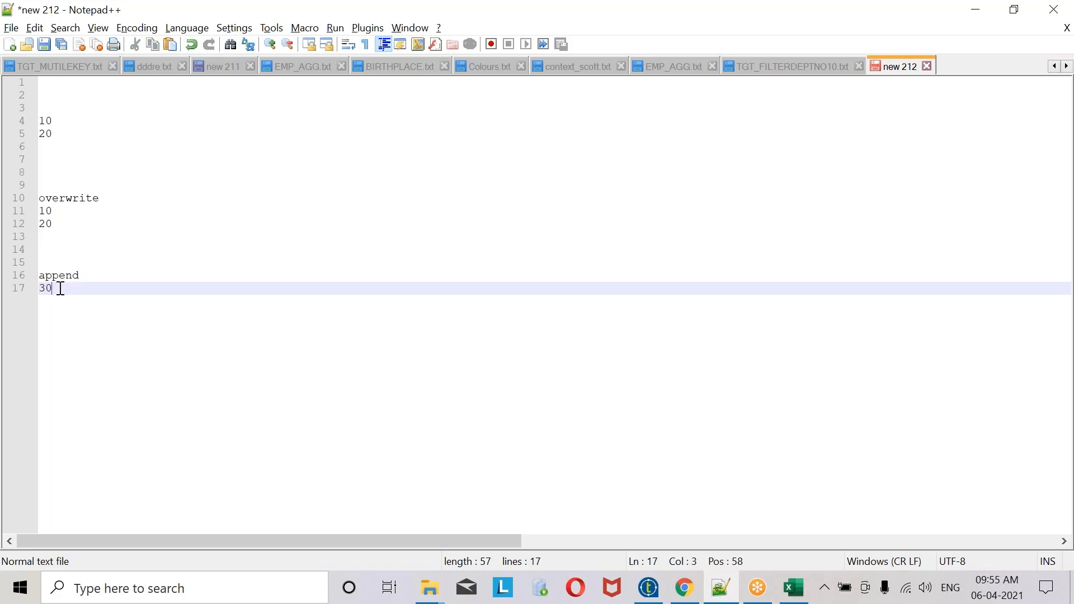
# - Move the values 10 and 20 from above the overwrite section to directly below 30 in the append section
pyautogui.moveTo(60, 289); pyautogui.dragTo(40, 289)
pyautogui.moveTo(66, 144); pyautogui.dragTo(42, 126)
pyautogui.hotkey('ctrl', 'c')
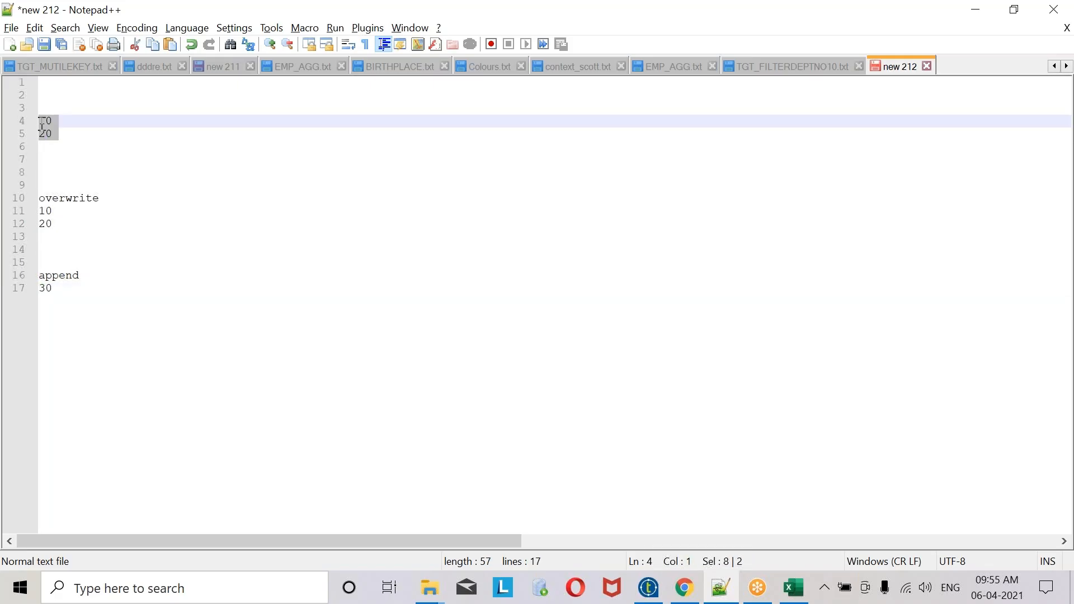
pyautogui.press('Delete')
pyautogui.click(71, 265)
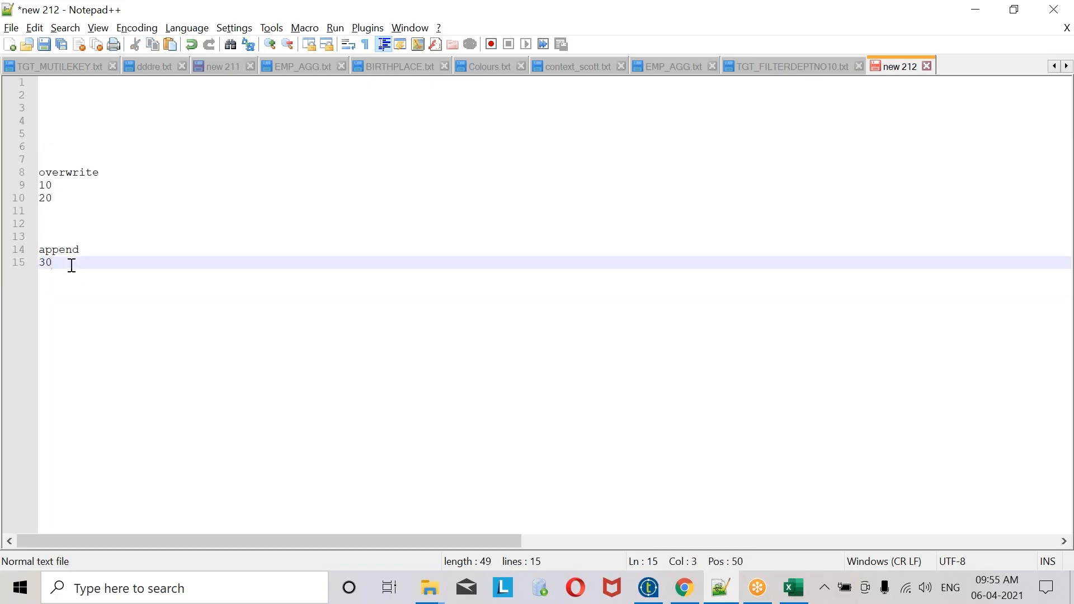
pyautogui.press('Return')
pyautogui.hotkey('ctrl', 'v')
pyautogui.moveTo(65, 302); pyautogui.dragTo(28, 249)
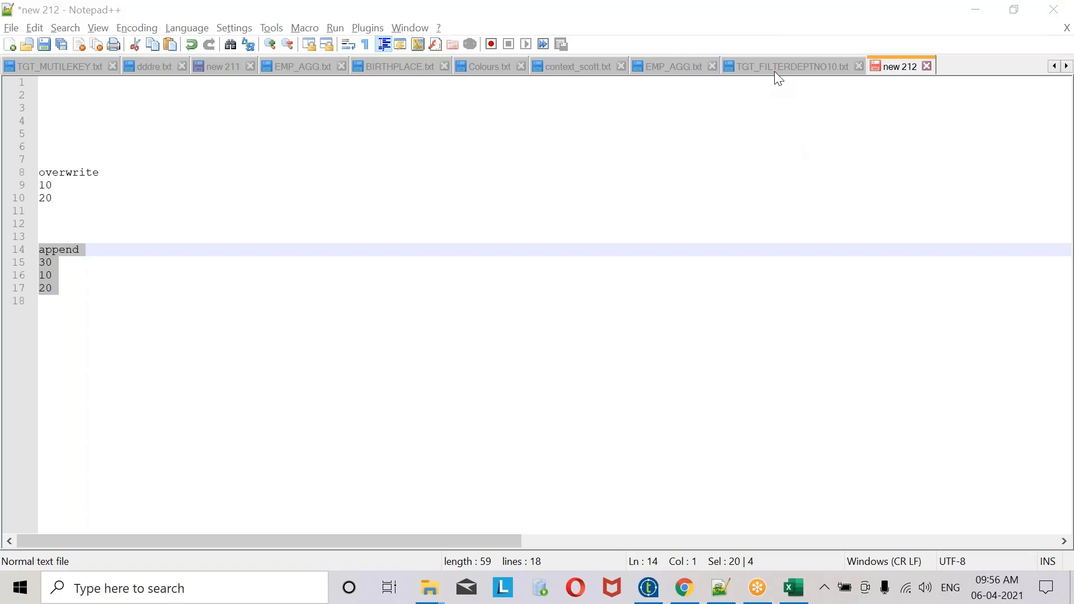
# - Switch to Talend and inspect the File Name path of tFileOutputDelimited_1 through to its end
pyautogui.click(649, 588)
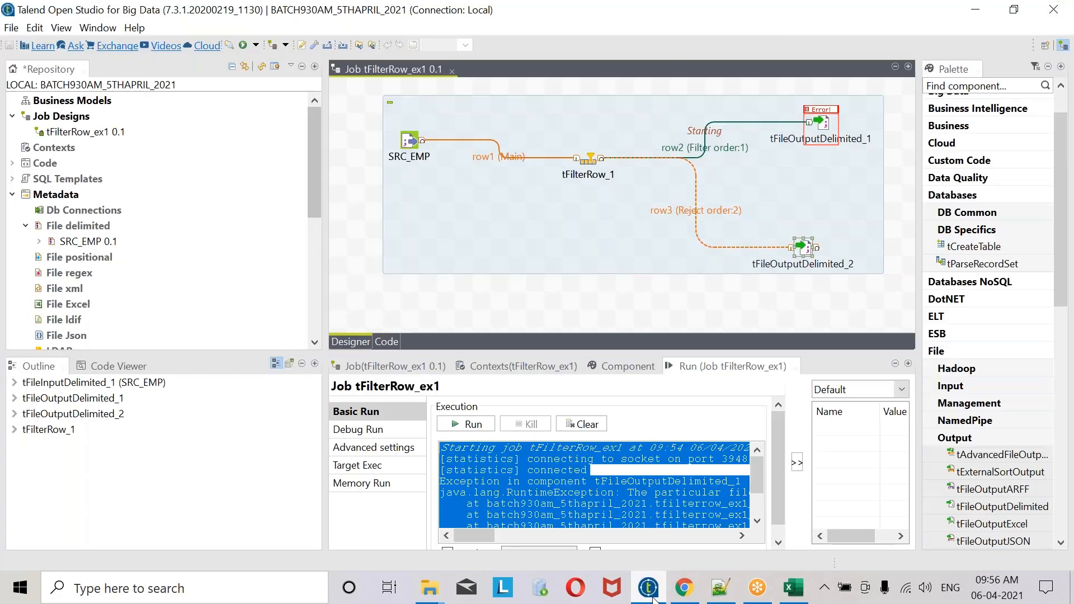
pyautogui.doubleClick(803, 246)
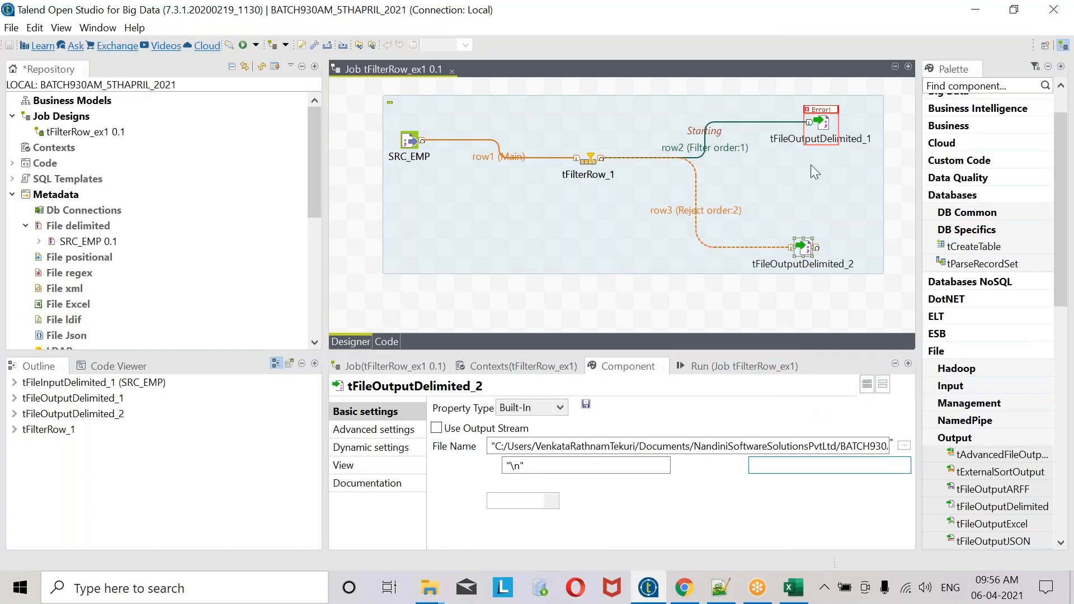
pyautogui.click(820, 122)
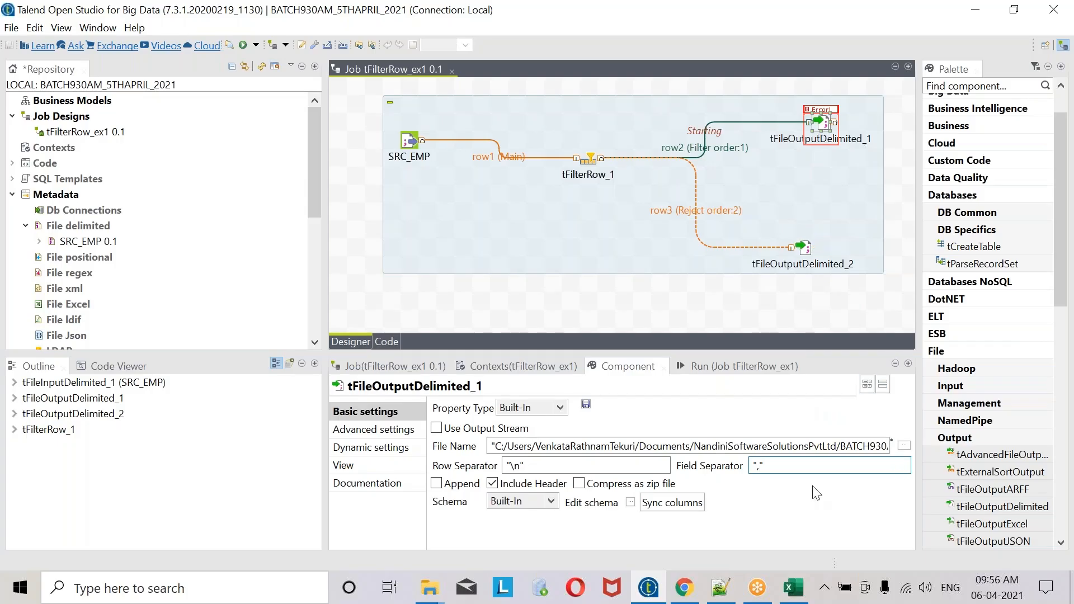
pyautogui.click(835, 447)
pyautogui.press('Right')
pyautogui.press('Right')
pyautogui.press('Right')
pyautogui.press('Right')
pyautogui.press('Right')
pyautogui.press('Right')
pyautogui.press('Right')
pyautogui.press('Right')
pyautogui.press('Right')
pyautogui.press('Right')
pyautogui.press('Right')
pyautogui.press('Right')
pyautogui.press('Right')
pyautogui.press('Right')
pyautogui.press('Right')
pyautogui.press('Right')
pyautogui.press('Right')
pyautogui.press('Right')
pyautogui.press('Right')
pyautogui.press('Right')
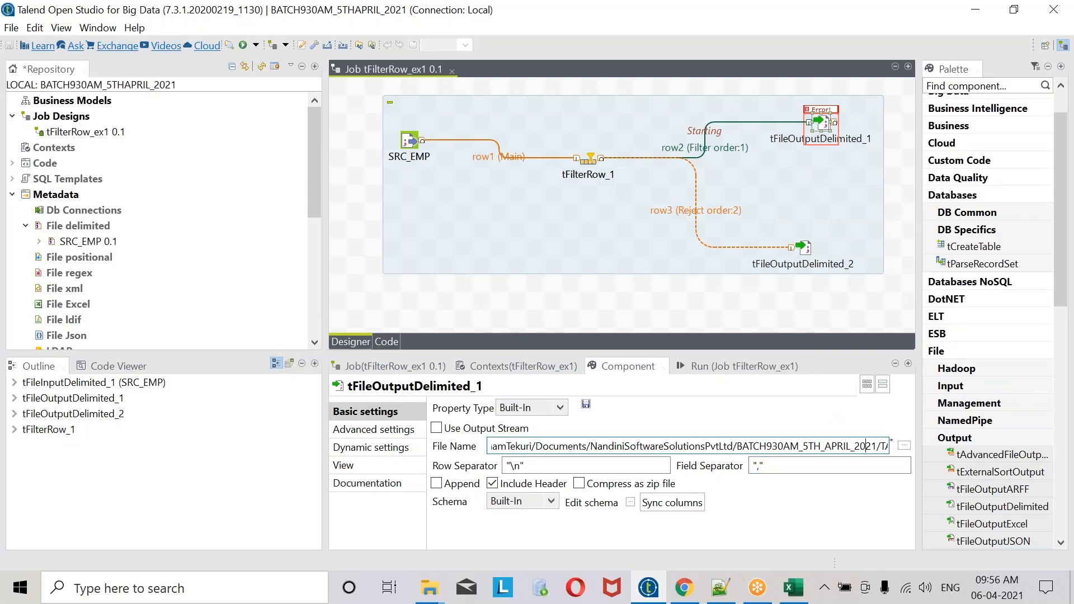
pyautogui.press('Right')
pyautogui.press('Right')
pyautogui.press('Right')
pyautogui.press('Right')
pyautogui.press('Right')
pyautogui.press('Right')
pyautogui.press('Right')
pyautogui.press('Right')
pyautogui.press('Right')
pyautogui.press('Right')
pyautogui.press('Right')
pyautogui.press('Right')
pyautogui.press('Right')
pyautogui.press('Right')
pyautogui.press('Right')
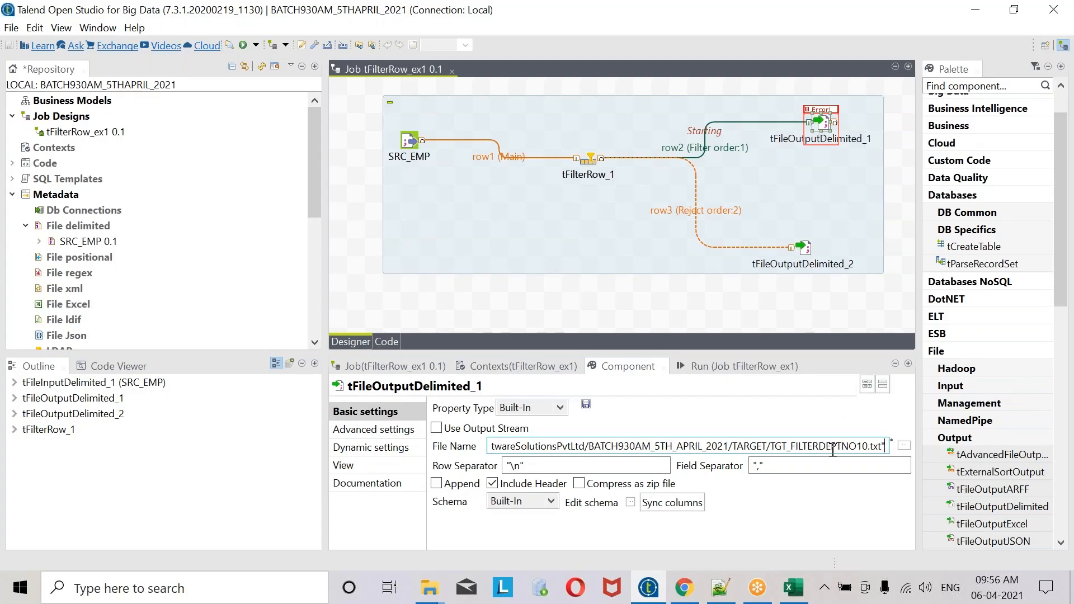
# - Turn off the option Throw an error if the file already exist for tFileOutputDelimited_1
pyautogui.click(396, 431)
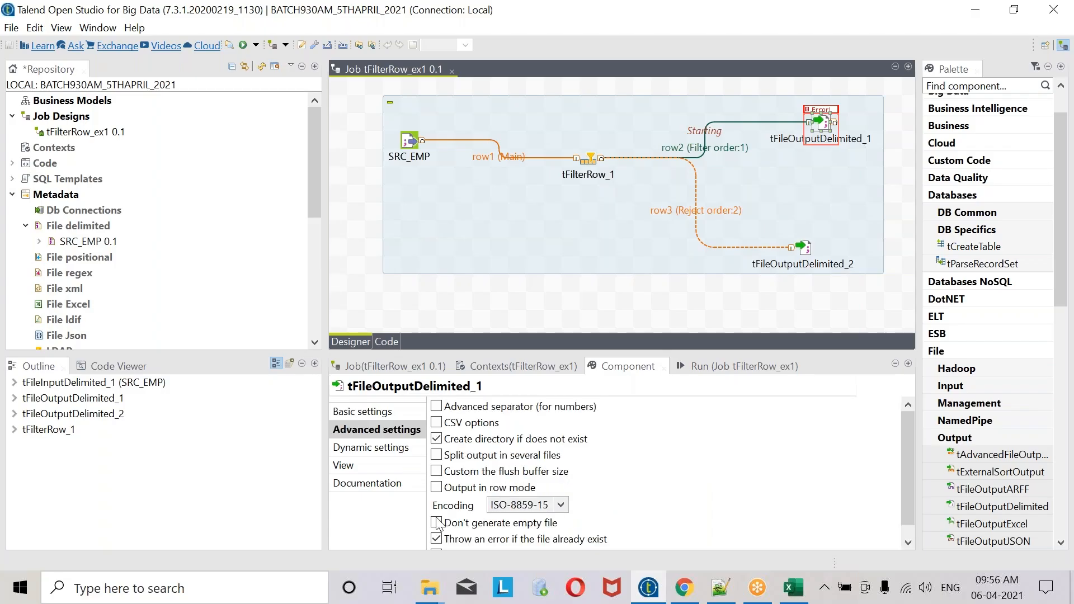
pyautogui.click(443, 539)
pyautogui.click(456, 539)
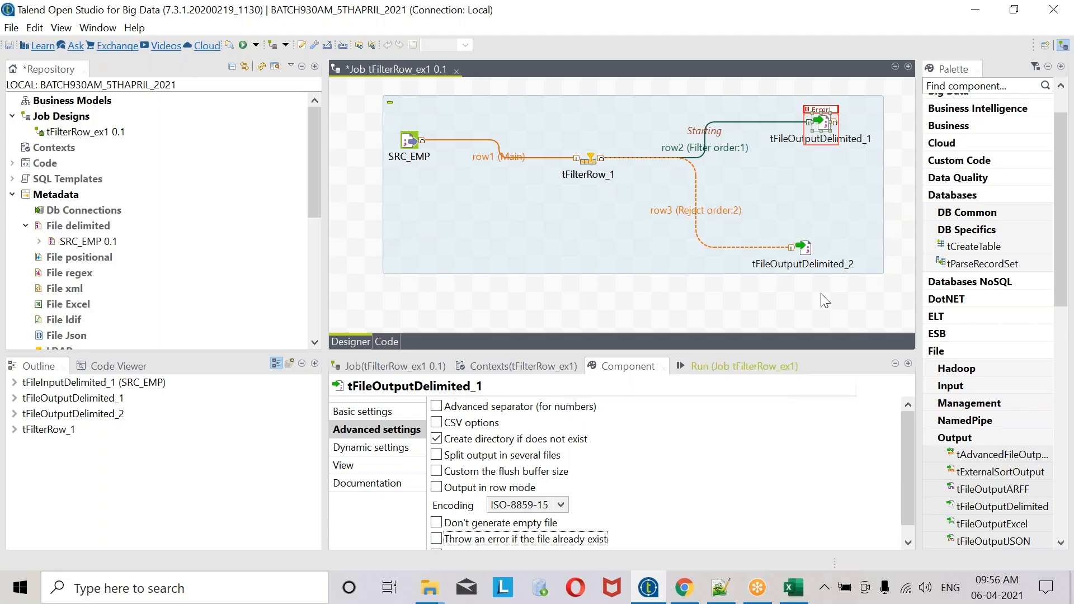
# - Turn off Throw an error if the file already exist for tFileOutputDelimited_2 and run job tFilterRow_ex1
pyautogui.click(804, 248)
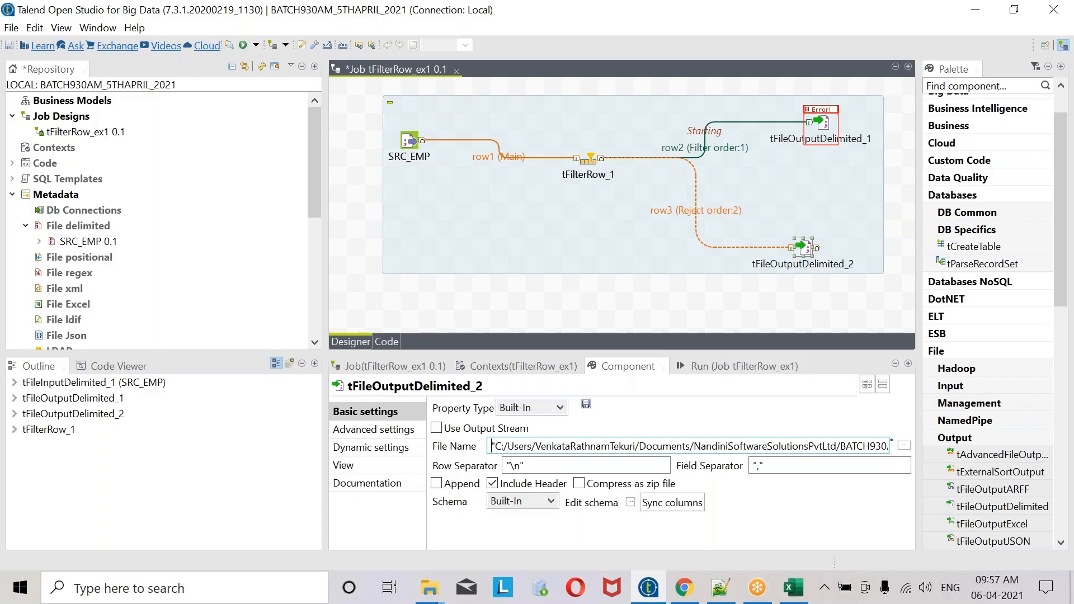
pyautogui.click(393, 430)
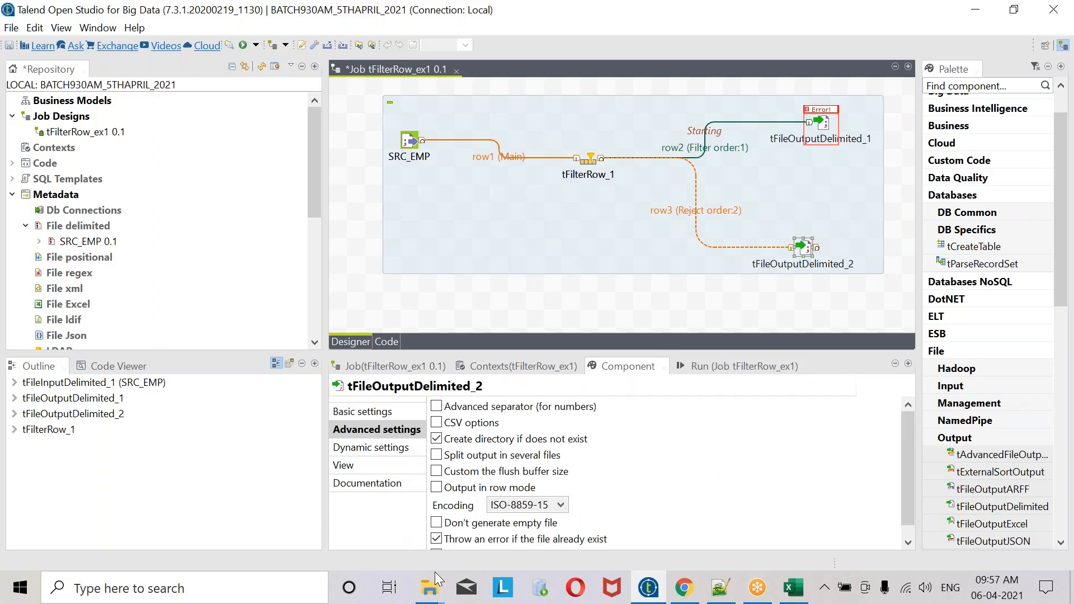
pyautogui.click(469, 540)
pyautogui.click(719, 365)
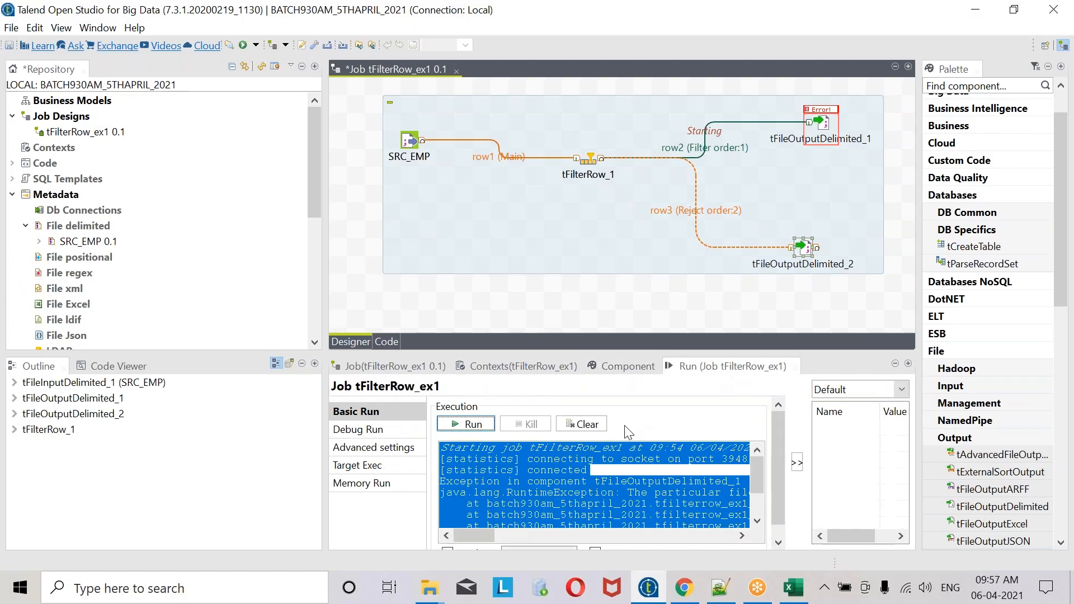
pyautogui.click(473, 425)
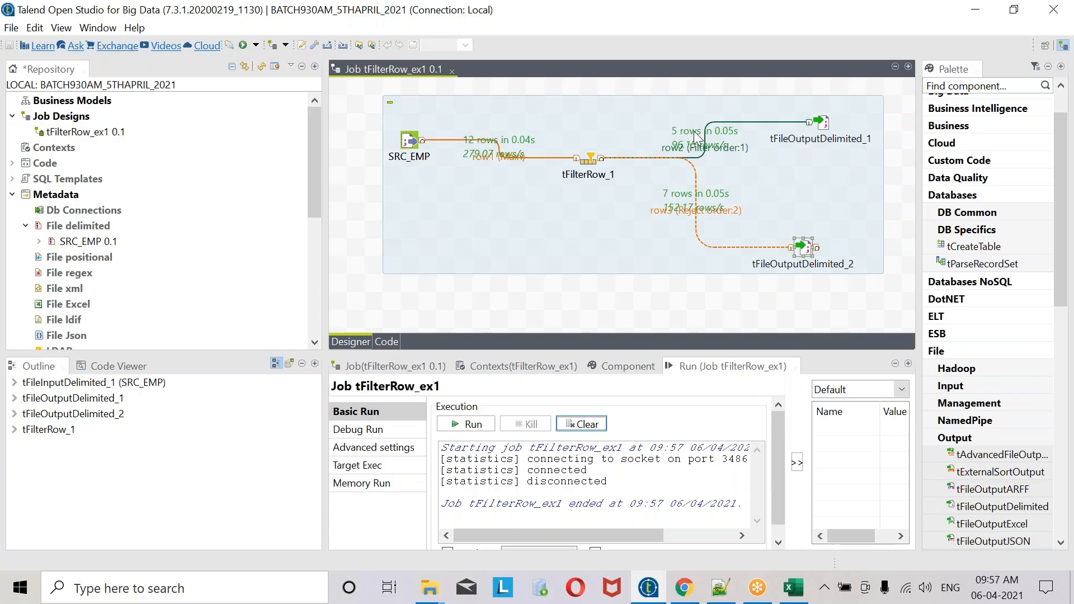
# - Open TGT_FILTERDEPTNO10_REJECT from the TARGET folder in Notepad++ and examine the errorMessage values of the rejected rows
pyautogui.click(441, 595)
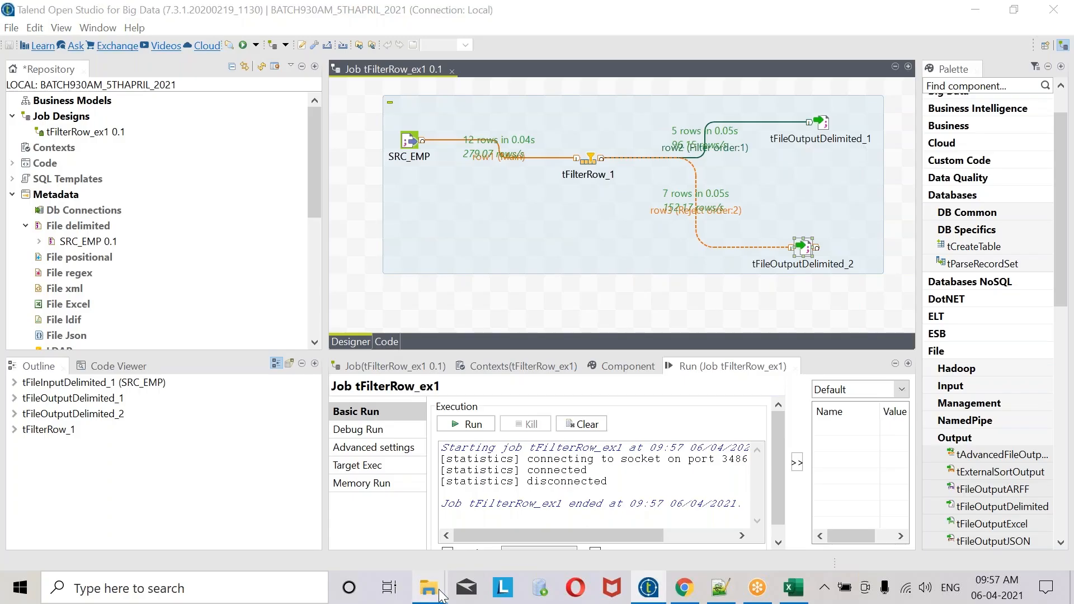
pyautogui.click(512, 452)
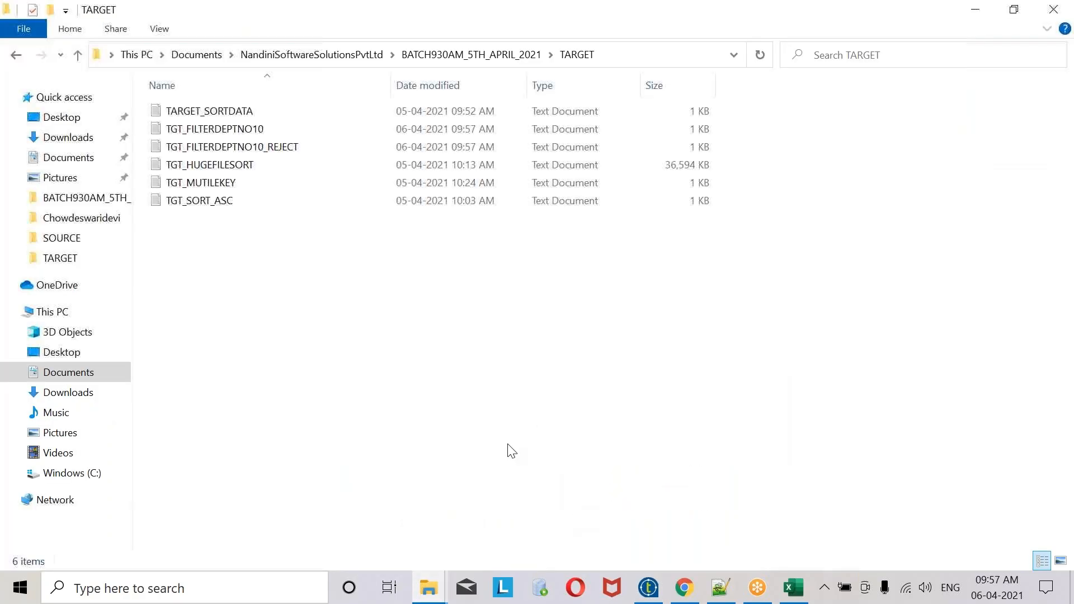
pyautogui.rightClick(269, 147)
pyautogui.click(336, 237)
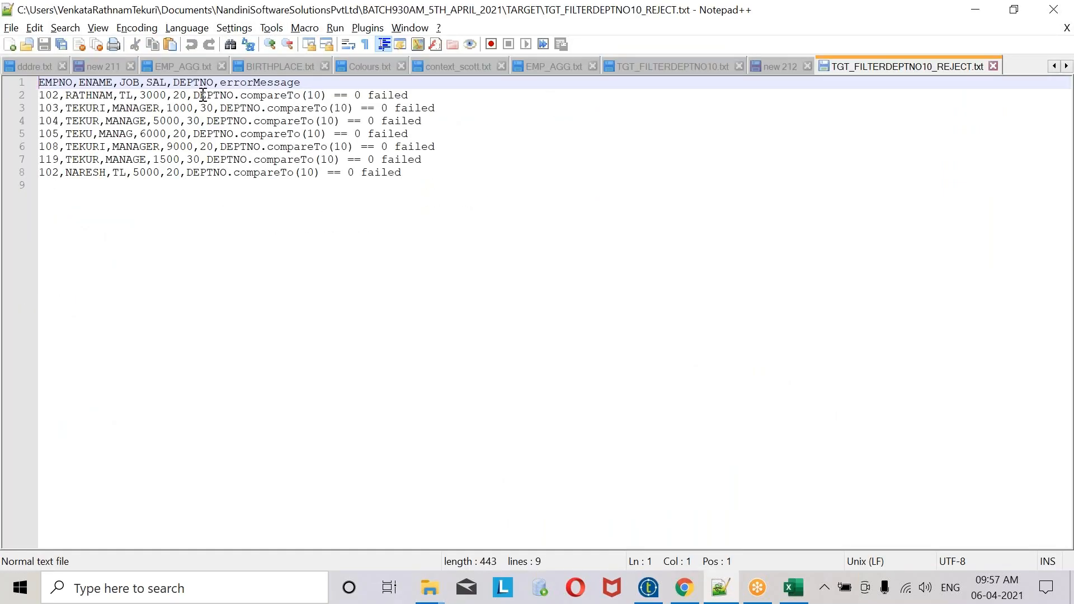
pyautogui.moveTo(201, 95); pyautogui.dragTo(427, 99)
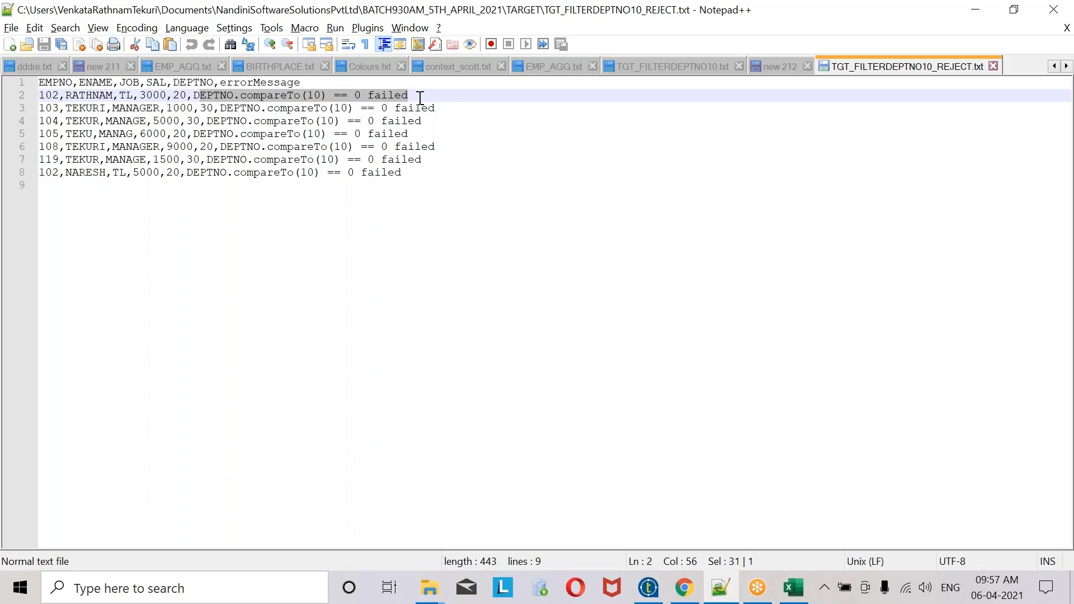
pyautogui.click(460, 170)
pyautogui.moveTo(407, 172); pyautogui.dragTo(184, 175)
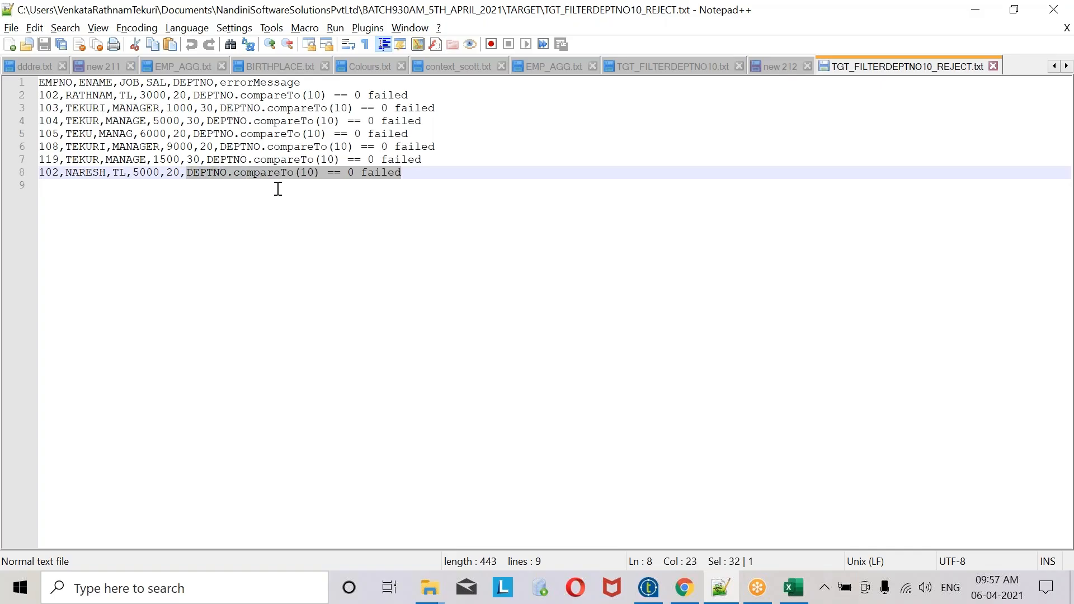
pyautogui.click(316, 161)
pyautogui.moveTo(404, 172); pyautogui.dragTo(185, 168)
pyautogui.click(747, 599)
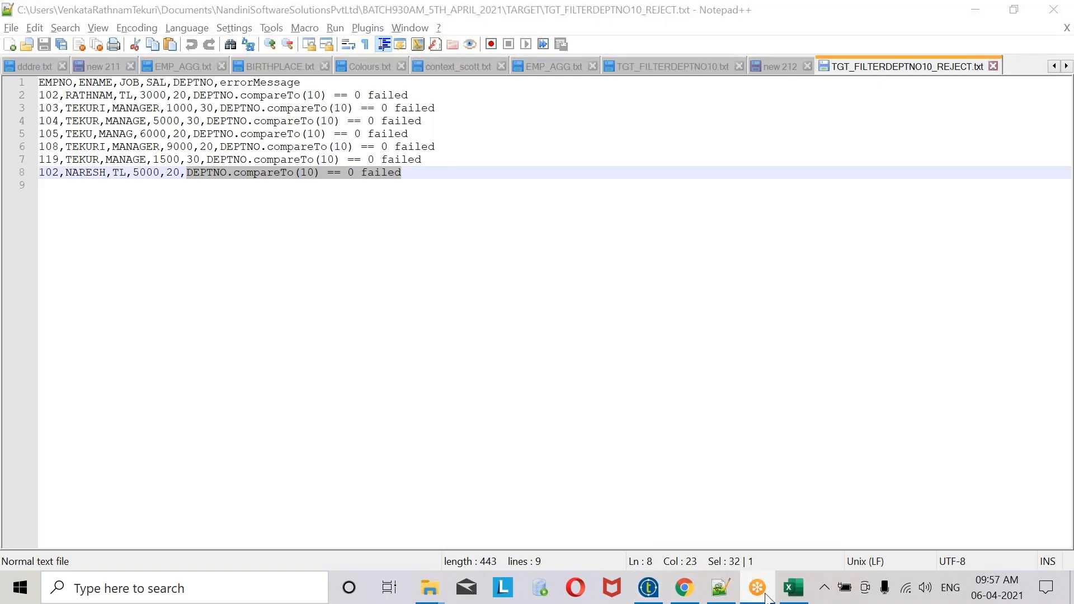
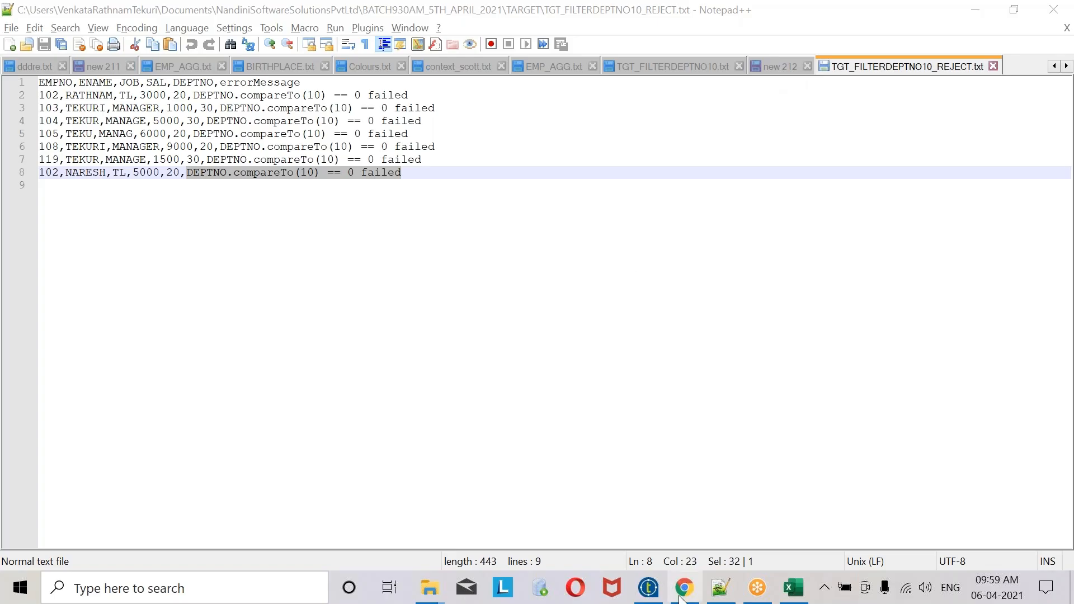
# - Open SRC_EMP from the SOURCE folder in Notepad++ and copy its entire contents
pyautogui.click(715, 596)
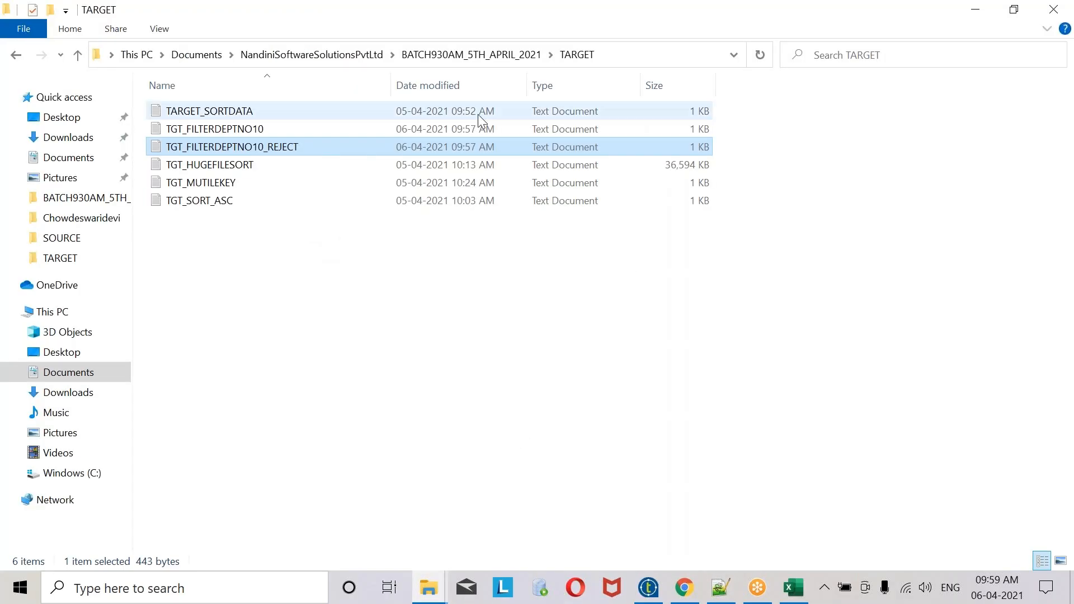
pyautogui.click(459, 54)
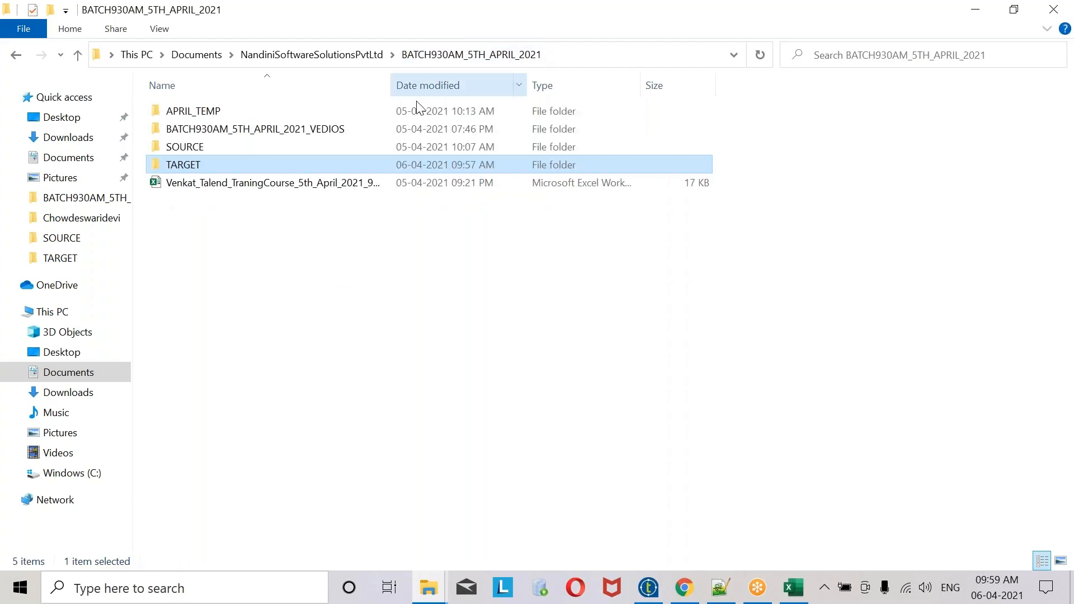
pyautogui.doubleClick(195, 146)
pyautogui.click(202, 115)
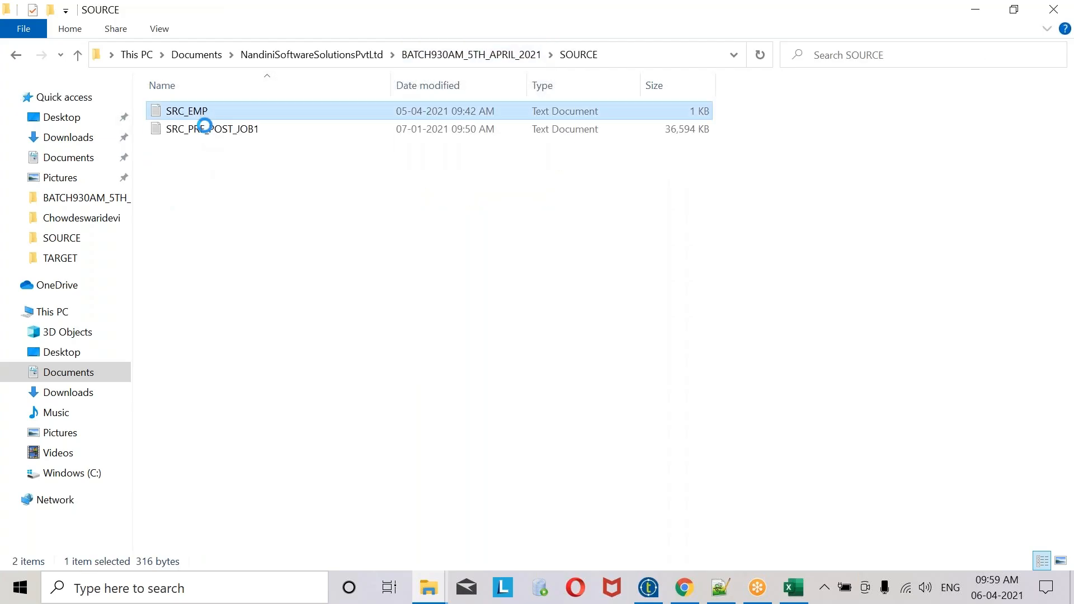
pyautogui.rightClick(200, 112)
pyautogui.click(278, 198)
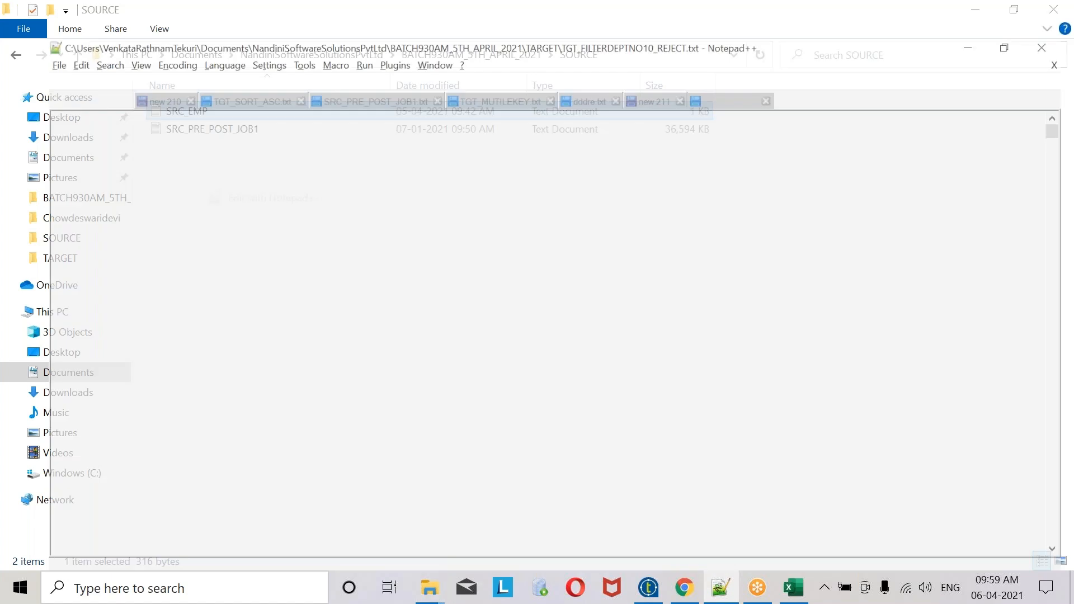
pyautogui.hotkey('ctrl', 'a')
pyautogui.hotkey('ctrl', 'c')
pyautogui.click(256, 249)
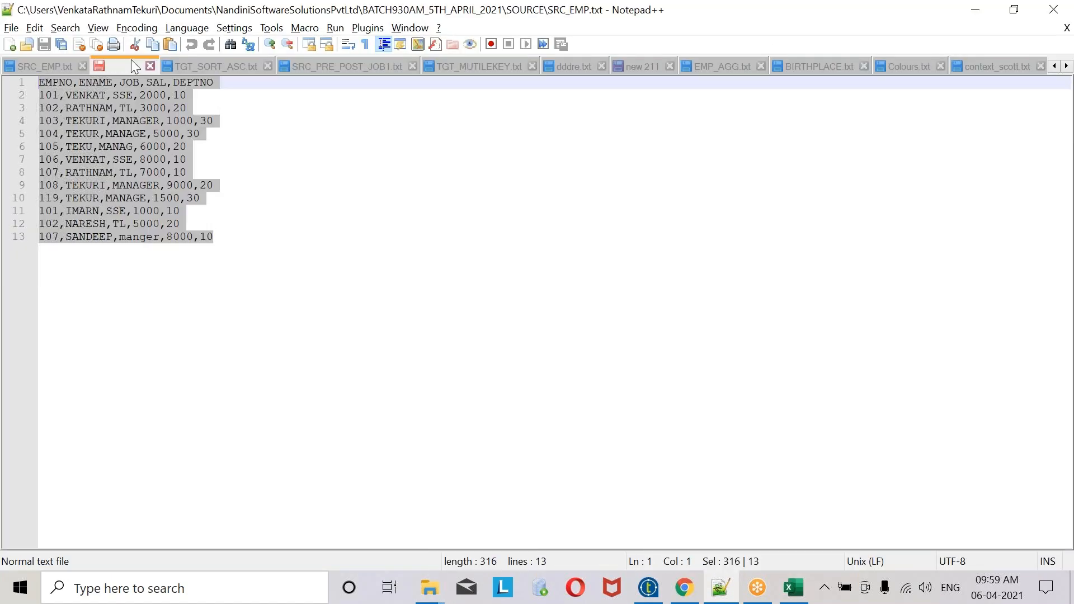
# - Replace everything in the new 210 note with the copied employee data
pyautogui.click(133, 64)
pyautogui.hotkey('ctrl', 'a')
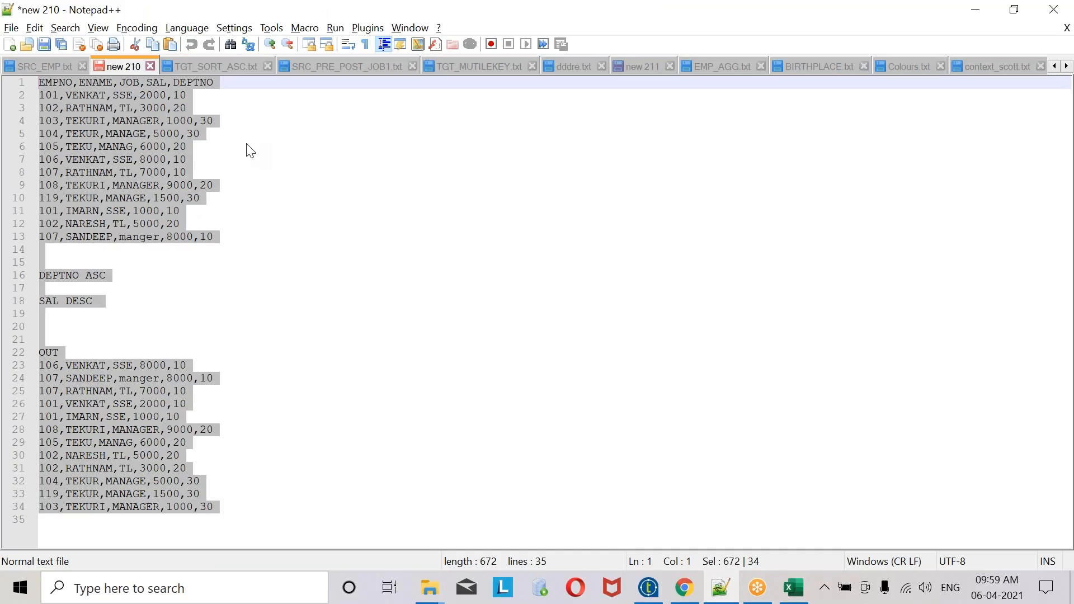
pyautogui.hotkey('ctrl', 'v')
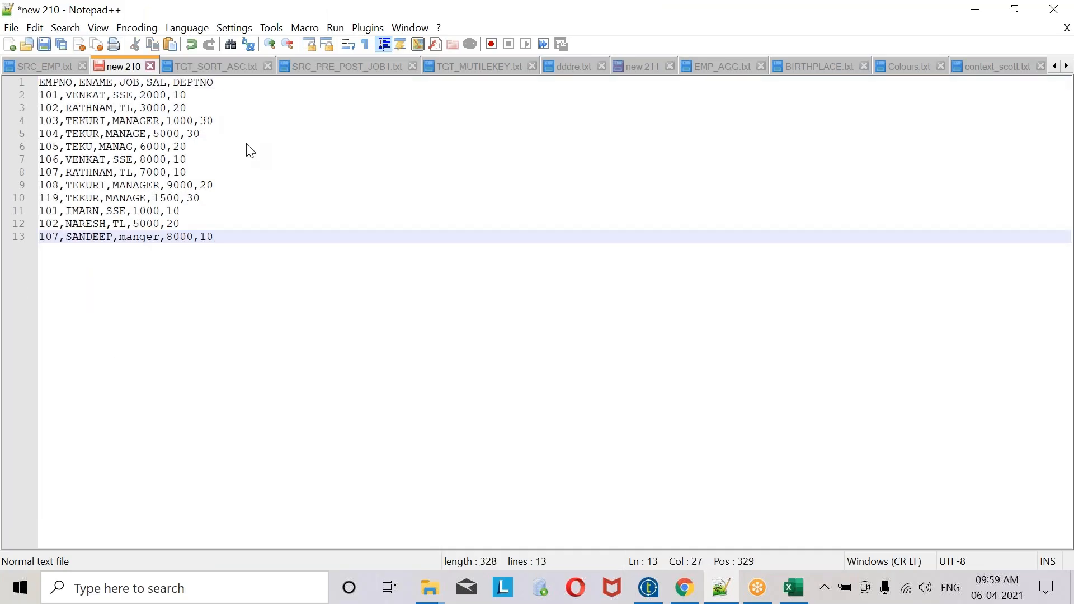
# - Write the filter condition "deptno 10 and sal>=5000" several lines below the employee data in the new 210 note
pyautogui.press('Return')
pyautogui.press('Return')
pyautogui.press('Return')
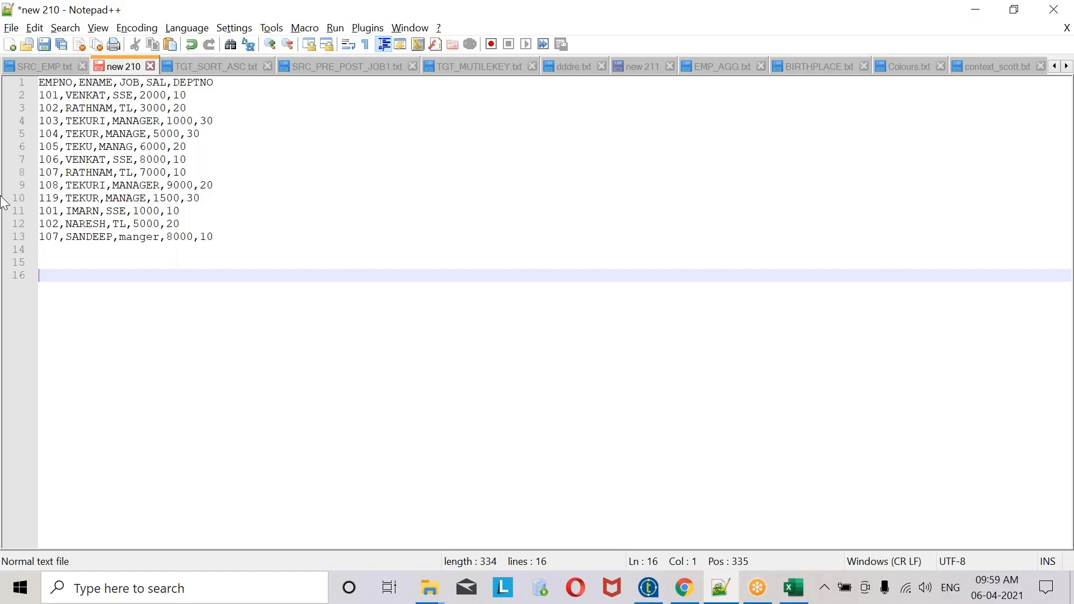
pyautogui.moveTo(42, 276); pyautogui.dragTo(32, 131)
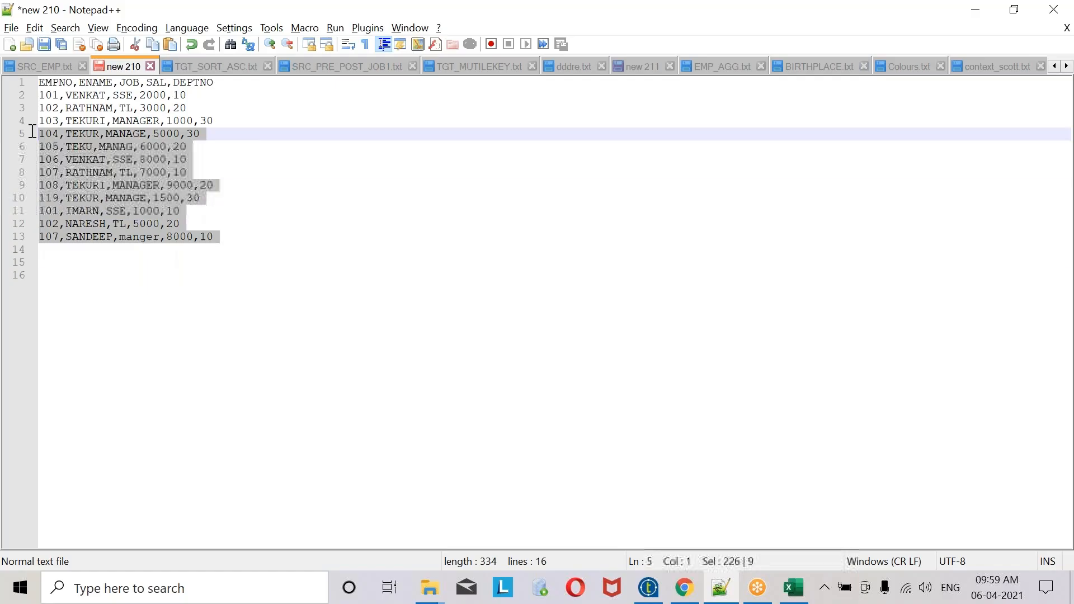
pyautogui.write('and')
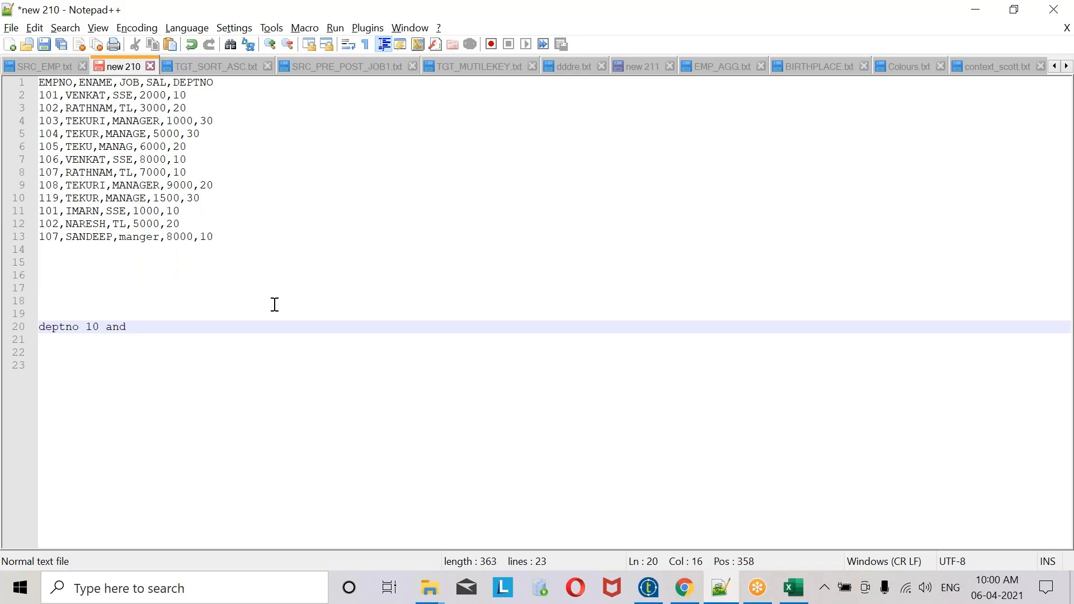
pyautogui.moveTo(143, 82); pyautogui.dragTo(148, 82)
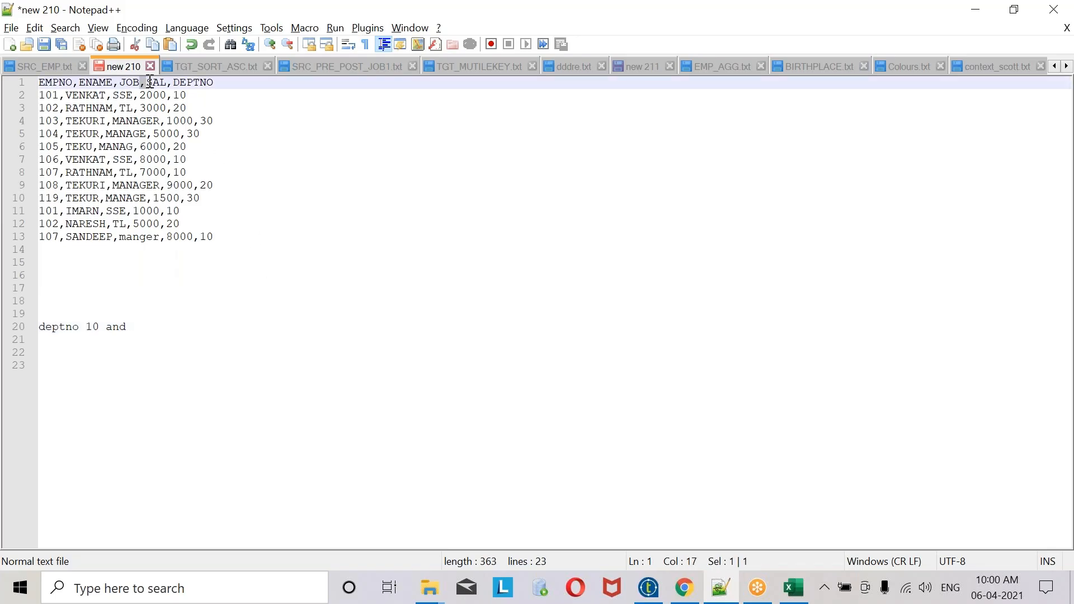
pyautogui.doubleClick(150, 82)
pyautogui.click(151, 326)
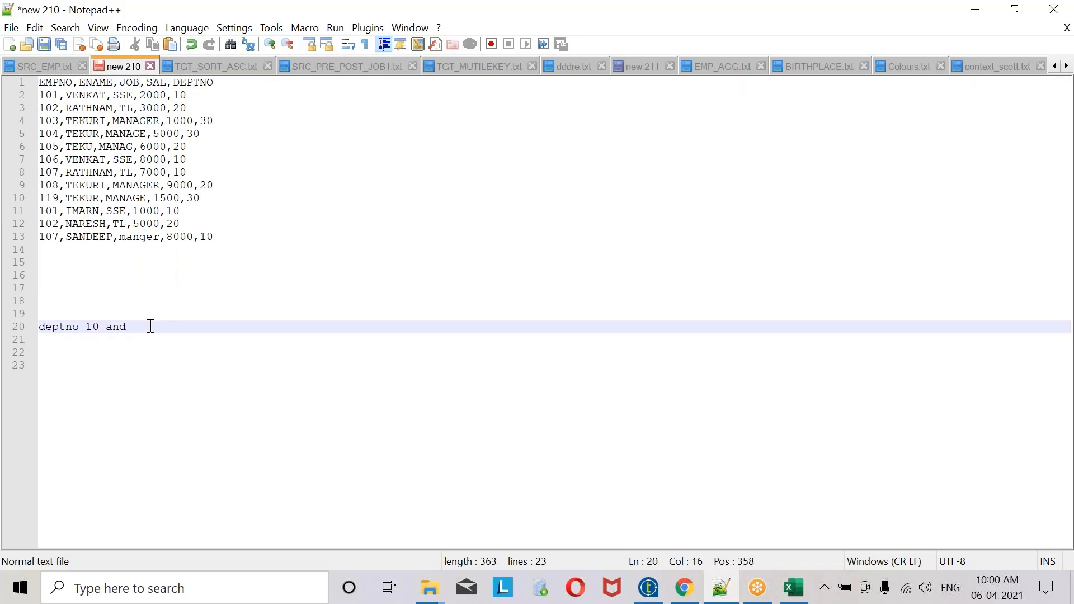
pyautogui.write('sal>=5000')
# - Add a dashed separator line two lines below the filter condition
pyautogui.press('Return')
pyautogui.press('Return')
pyautogui.write('--------------')
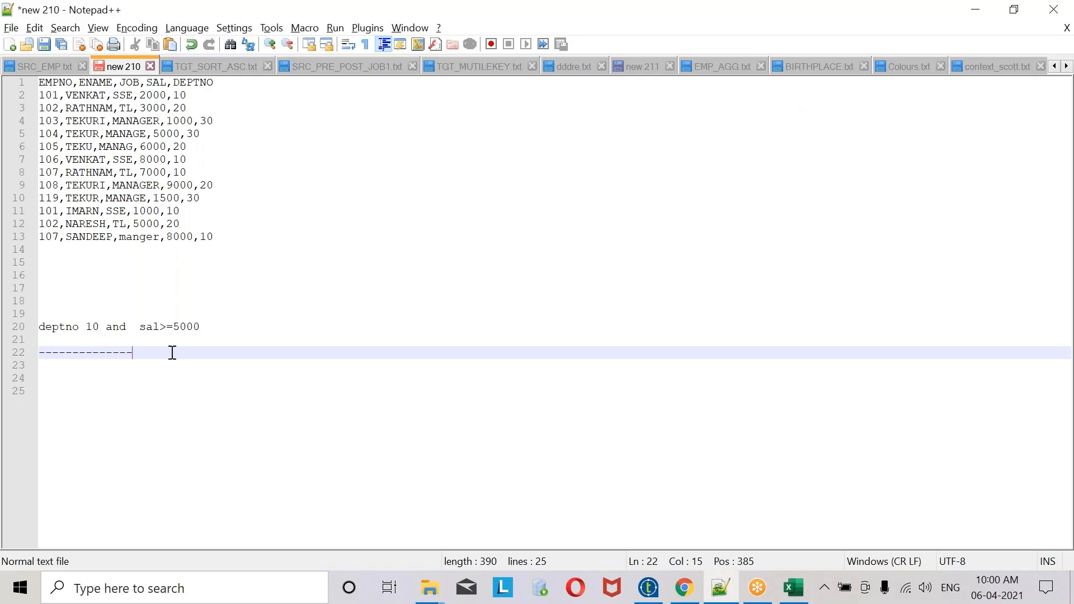
pyautogui.write('------')
# - Examine both parts of the filter condition and the "and" operator joining them
pyautogui.click(225, 323)
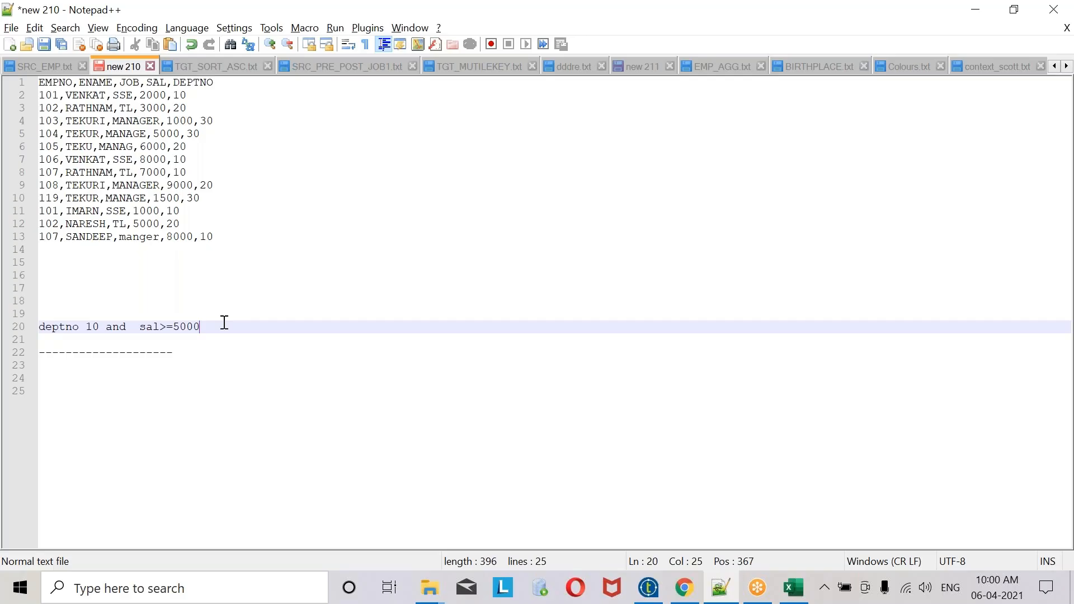
pyautogui.click(93, 327)
pyautogui.click(120, 328)
pyautogui.doubleClick(116, 328)
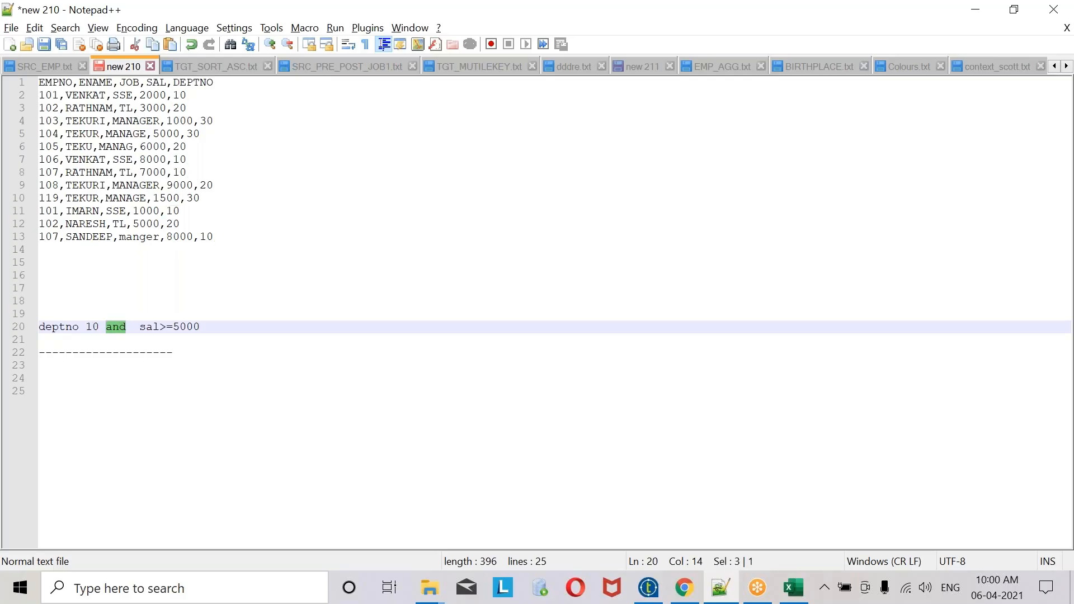
pyautogui.click(77, 326)
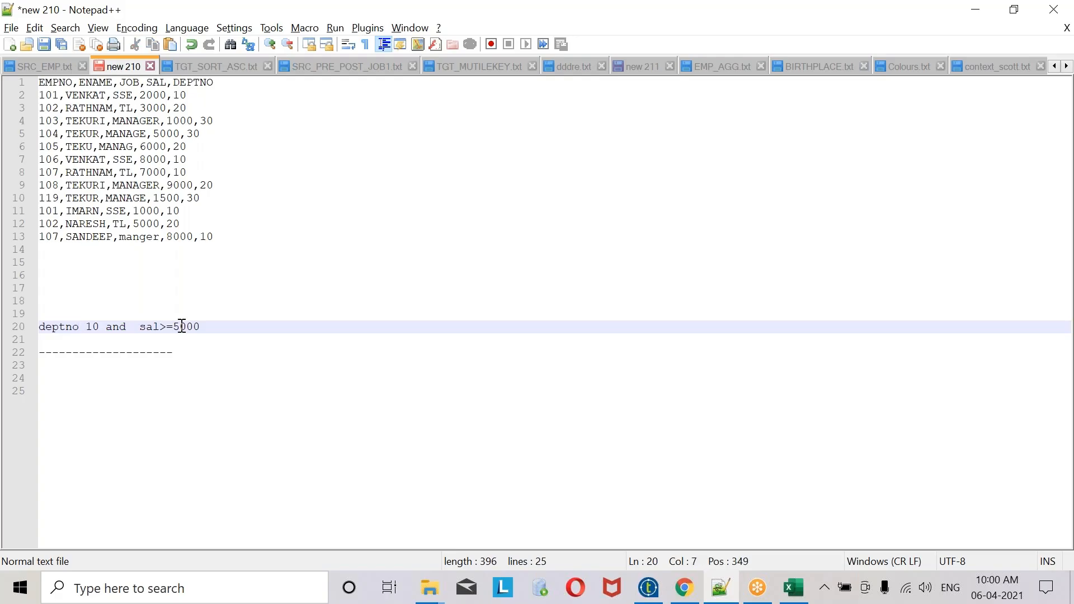
pyautogui.click(182, 326)
pyautogui.click(66, 323)
pyautogui.click(286, 354)
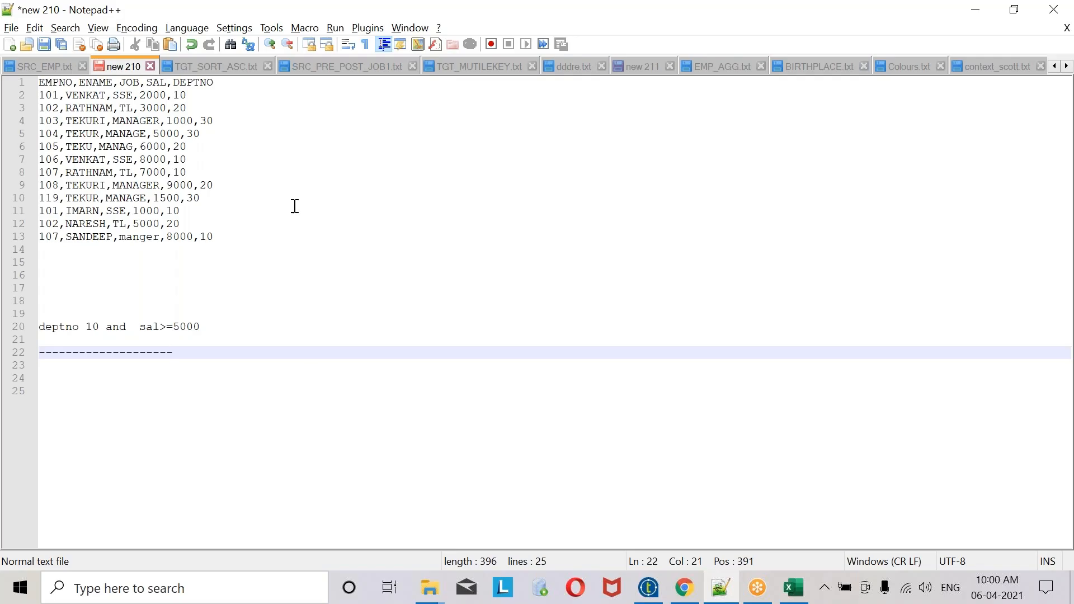
# - Check the first employee row against the condition and copy the column header line to below the dashed separator
pyautogui.doubleClick(180, 94)
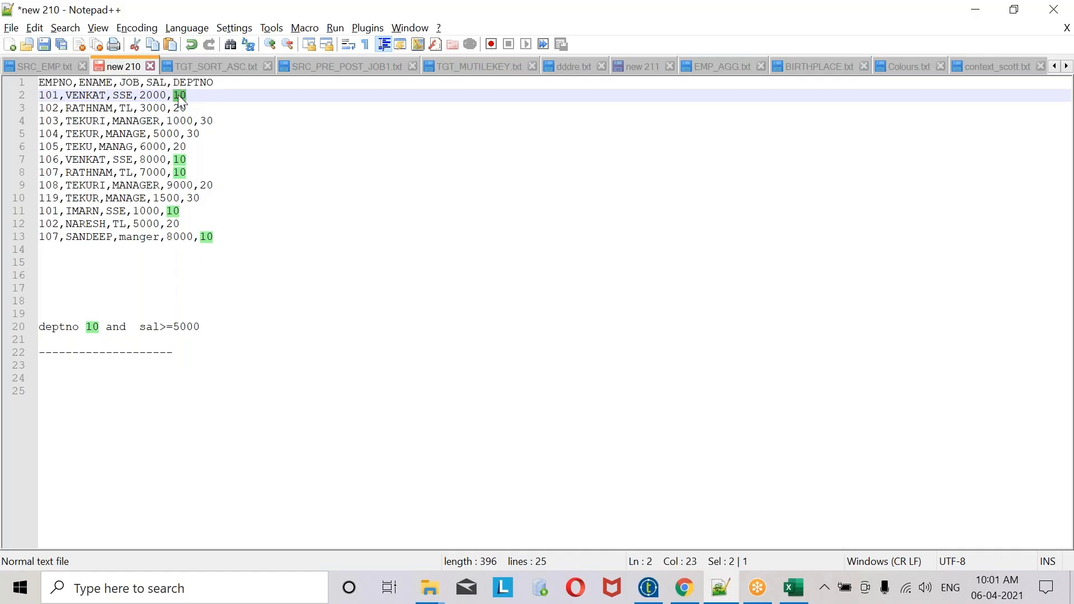
pyautogui.doubleClick(161, 97)
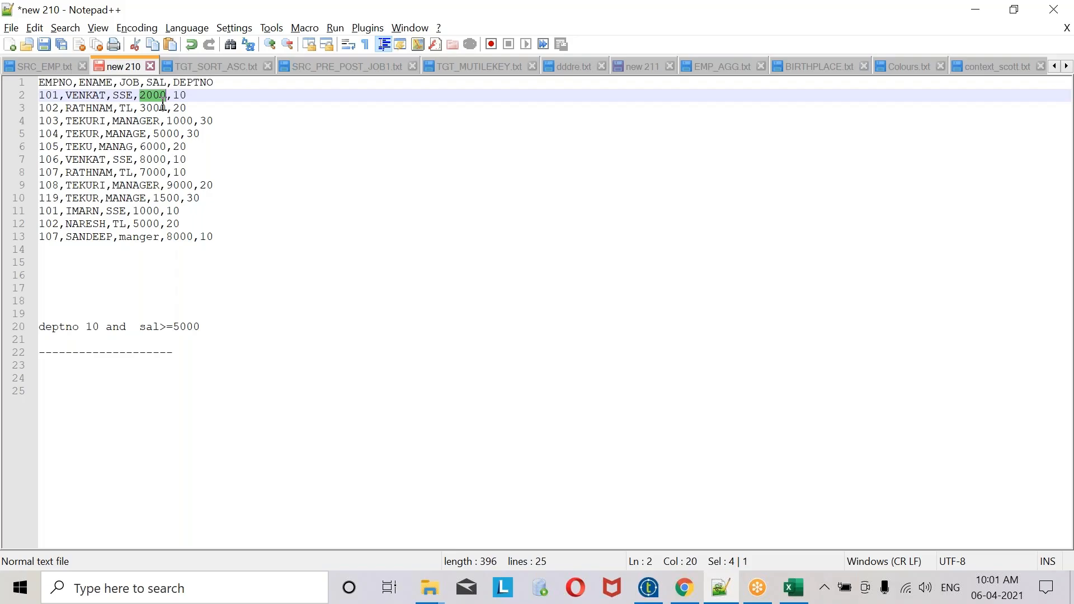
pyautogui.moveTo(190, 95); pyautogui.dragTo(28, 94)
pyautogui.moveTo(224, 85); pyautogui.dragTo(16, 85)
pyautogui.hotkey('ctrl', 'c')
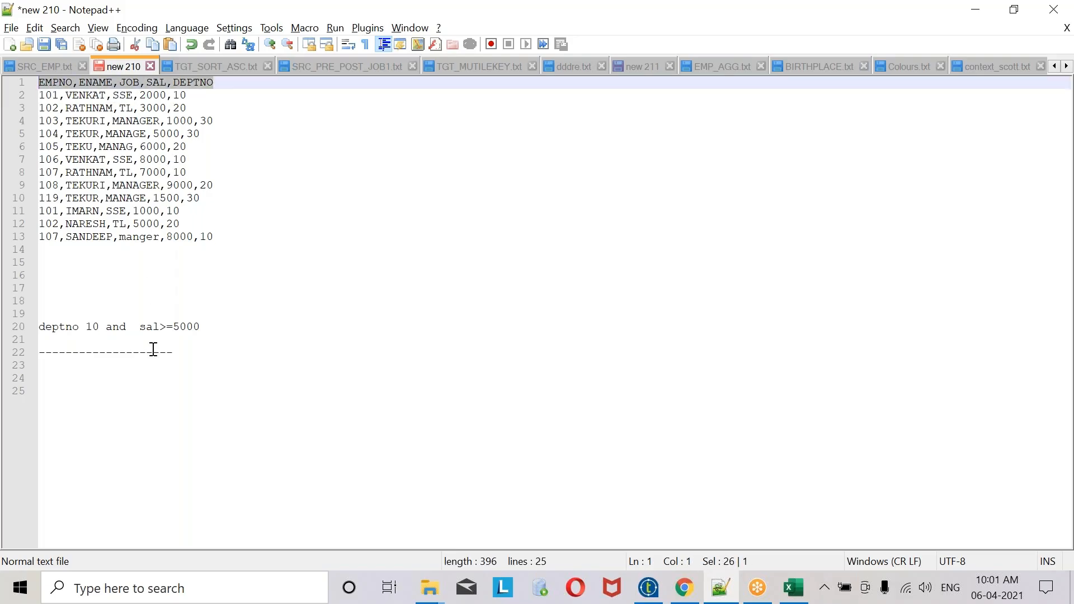
pyautogui.click(191, 354)
pyautogui.press('Return')
pyautogui.hotkey('ctrl', 'v')
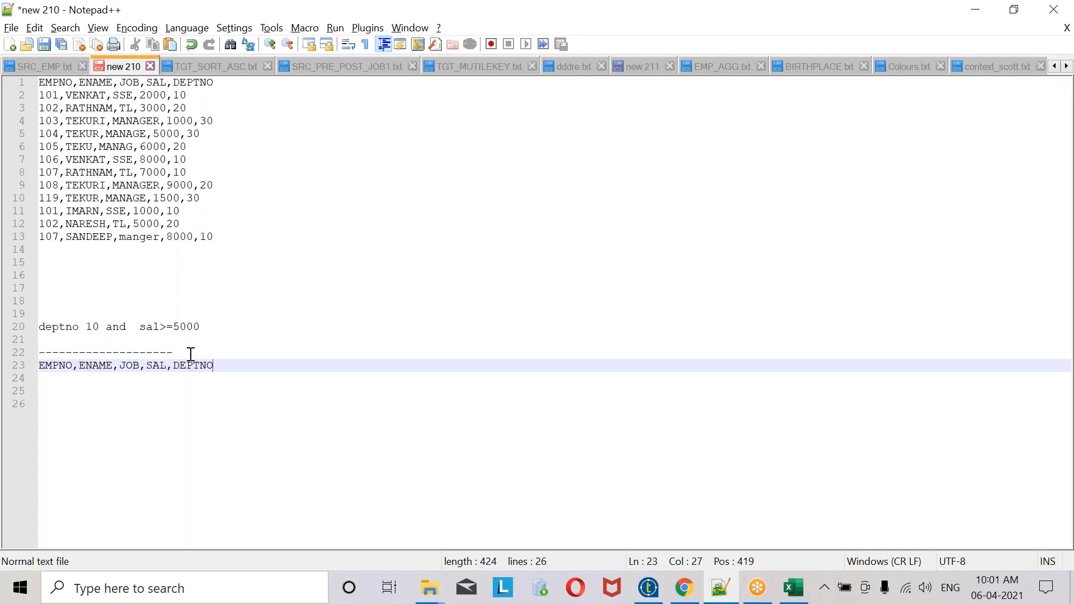
# - Check the DEPTNO and SAL values of the employee rows on lines 3 to 6 against the filter condition
pyautogui.doubleClick(182, 107)
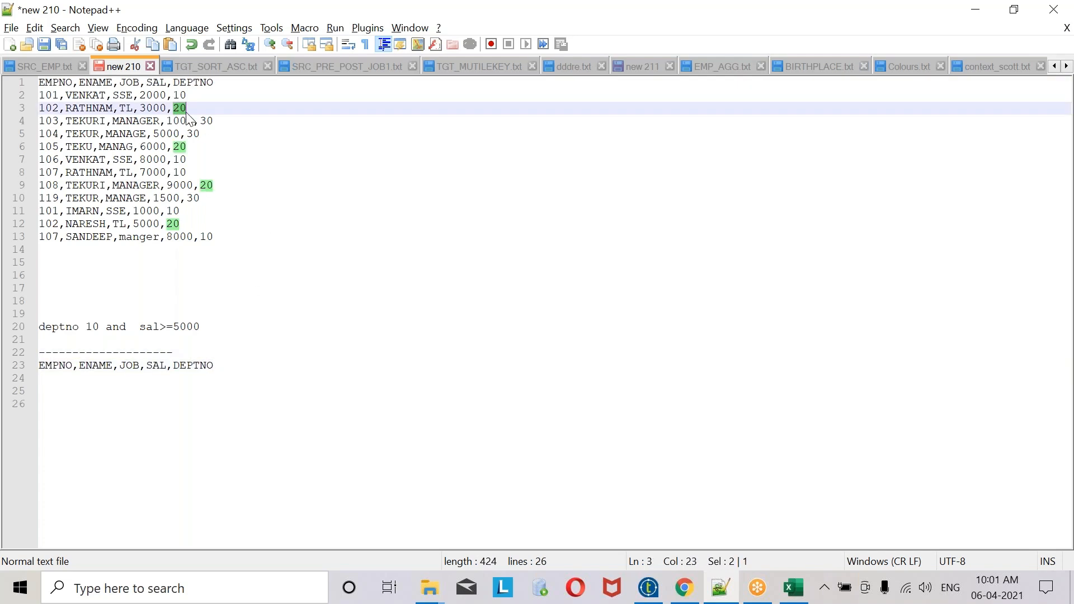
pyautogui.moveTo(190, 108); pyautogui.dragTo(26, 110)
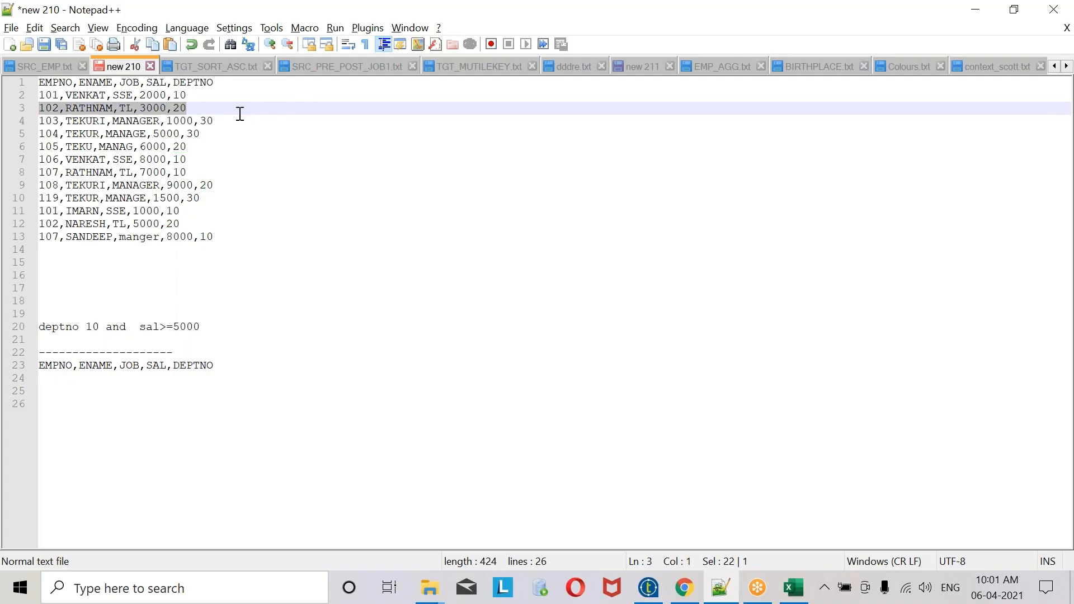
pyautogui.doubleClick(182, 108)
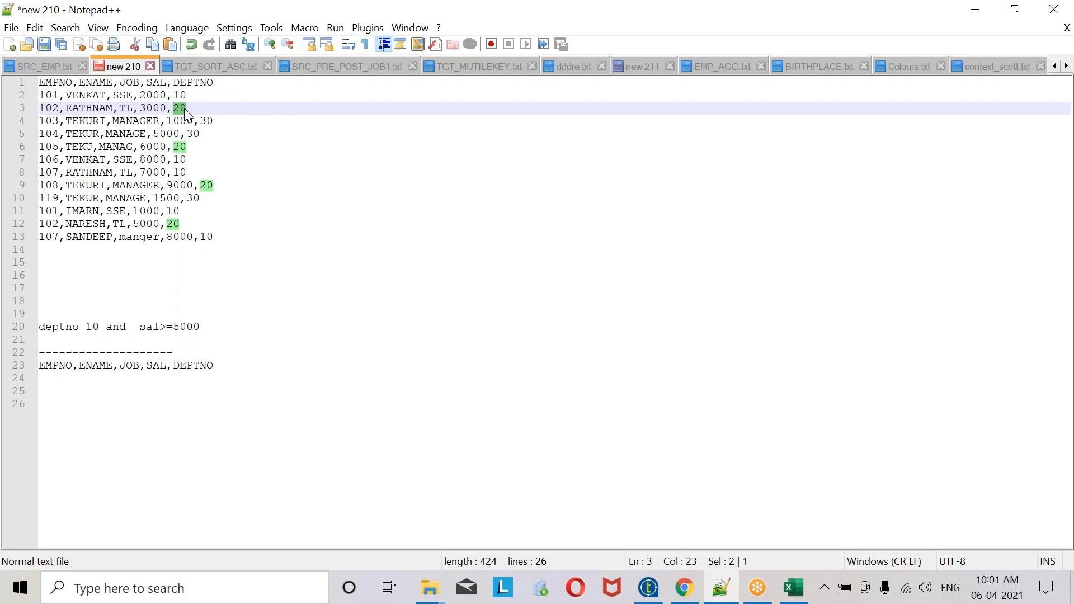
pyautogui.doubleClick(207, 121)
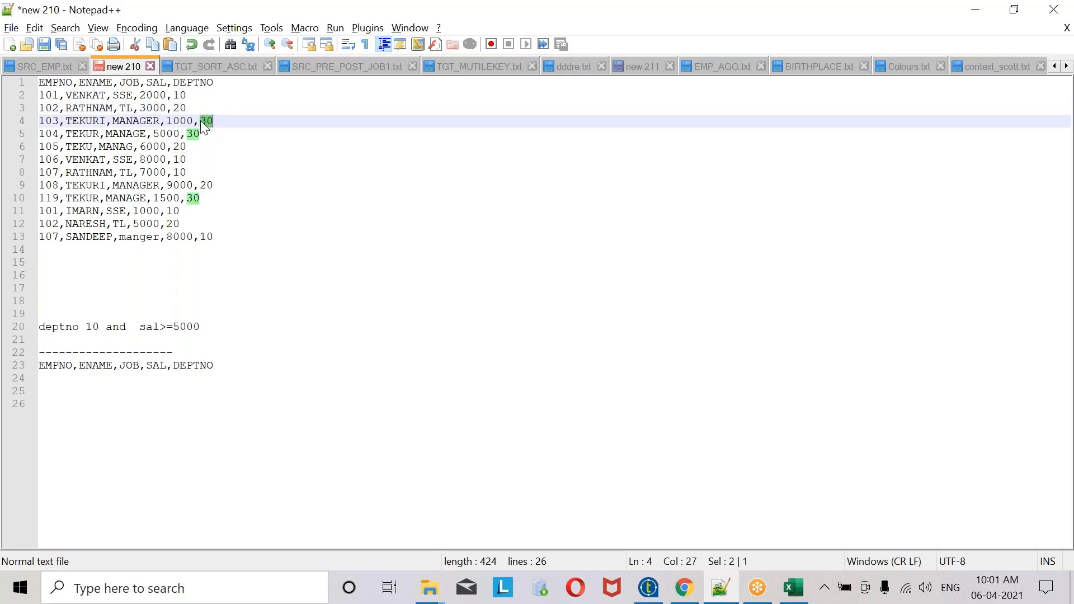
pyautogui.doubleClick(192, 120)
pyautogui.doubleClick(208, 120)
pyautogui.doubleClick(193, 134)
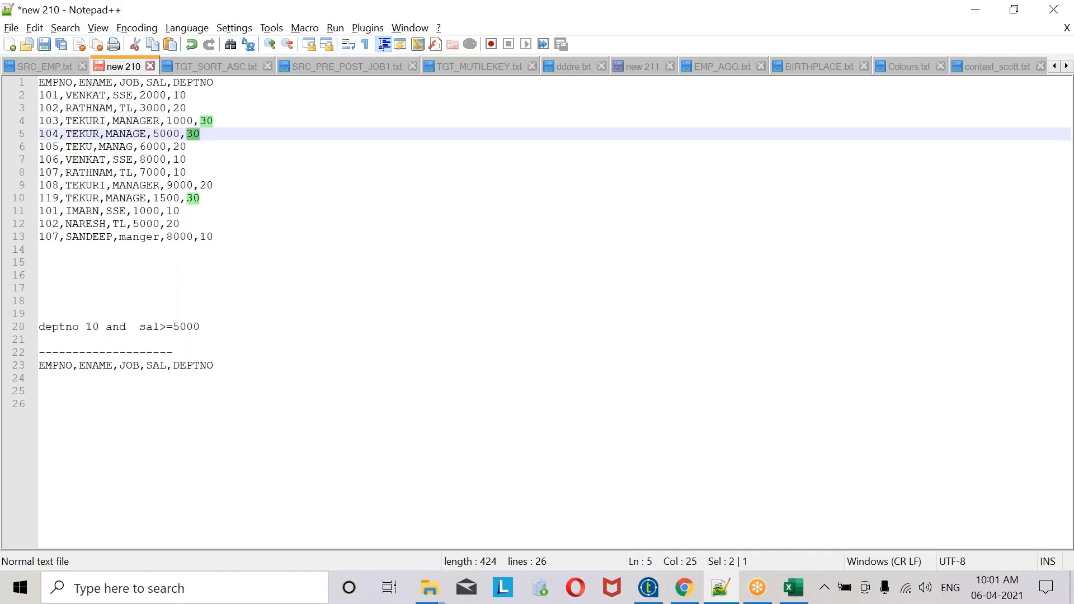
pyautogui.doubleClick(180, 147)
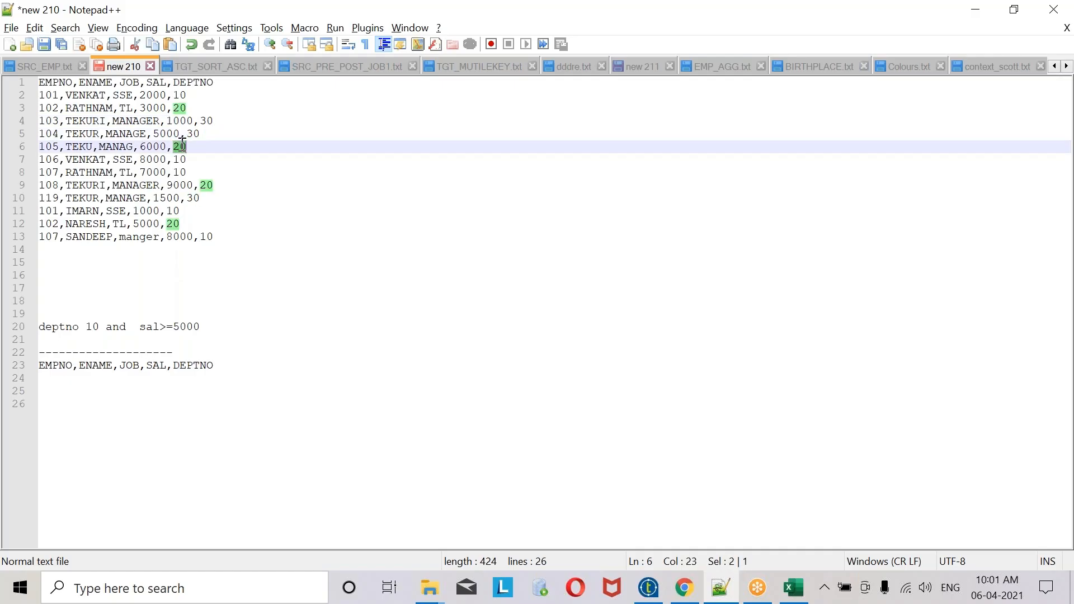
# - Copy the matching employee row on line 7 to directly below the header of the expected output
pyautogui.doubleClick(182, 159)
pyautogui.moveTo(189, 160); pyautogui.dragTo(27, 163)
pyautogui.hotkey('ctrl', 'c')
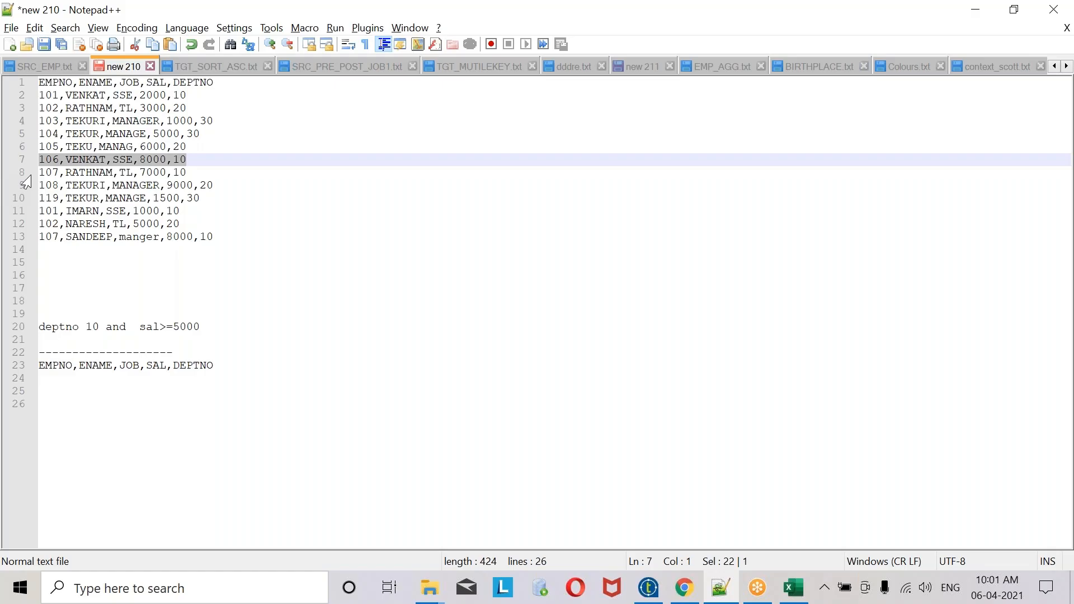
pyautogui.doubleClick(182, 160)
pyautogui.doubleClick(161, 160)
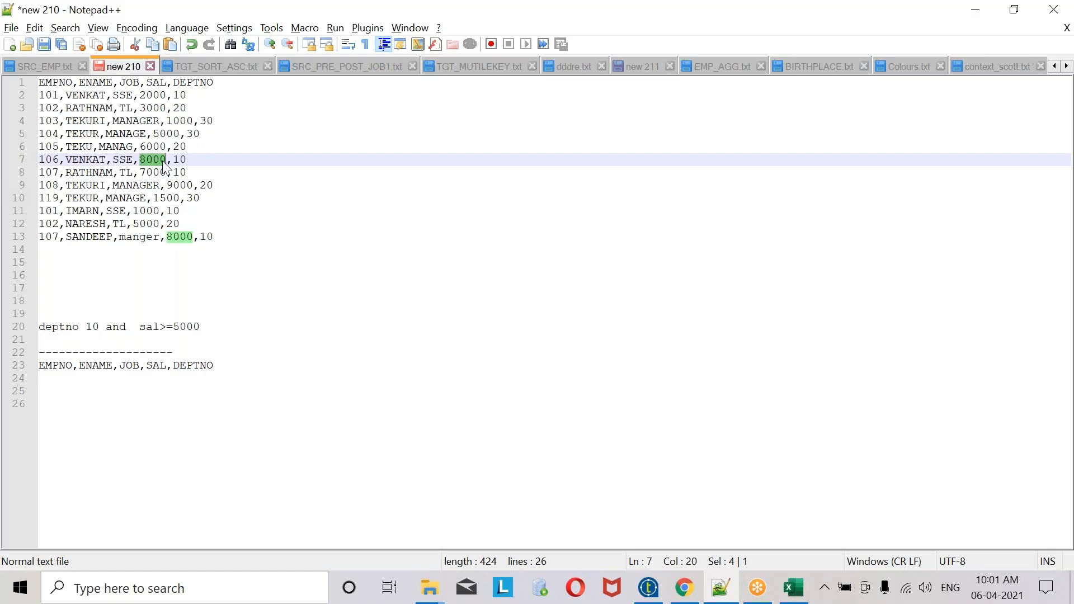
pyautogui.moveTo(202, 161); pyautogui.dragTo(65, 160)
pyautogui.click(233, 365)
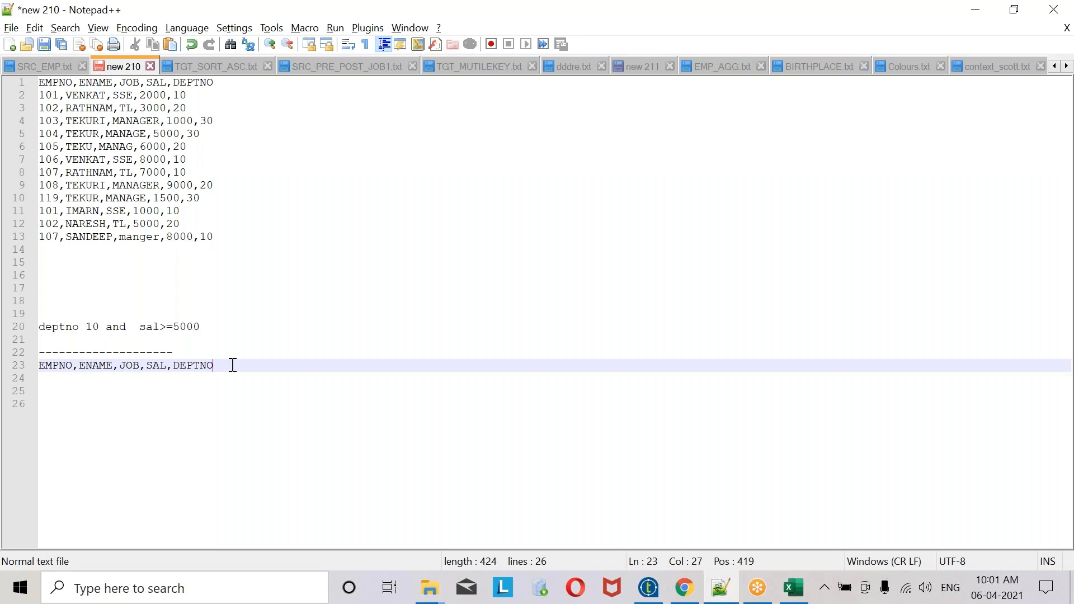
pyautogui.press('Return')
pyautogui.hotkey('ctrl', 'v')
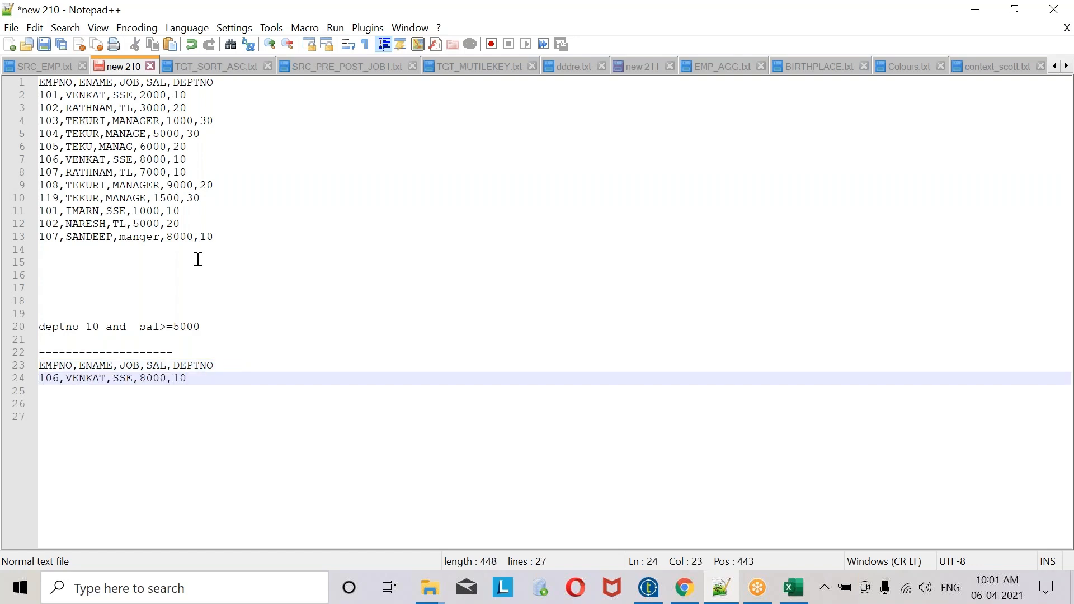
# - Check the employee rows on lines 10 to 12, and copy the matching row on line 13 to the end of the expected output
pyautogui.click(173, 197)
pyautogui.moveTo(202, 198); pyautogui.dragTo(29, 210)
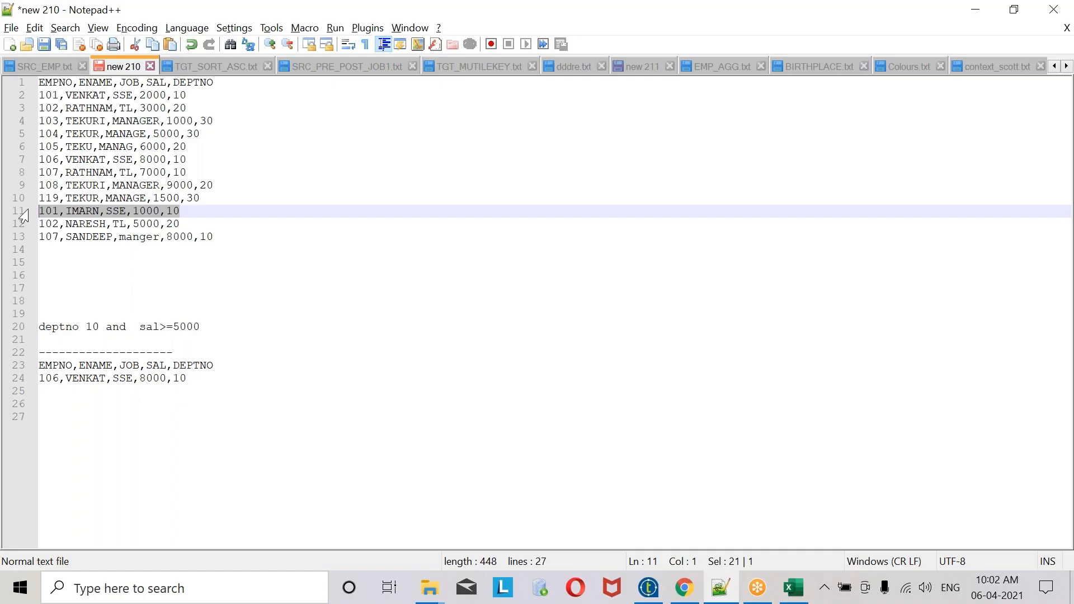
pyautogui.click(741, 33)
pyautogui.doubleClick(157, 211)
pyautogui.moveTo(174, 211); pyautogui.dragTo(46, 224)
pyautogui.click(146, 224)
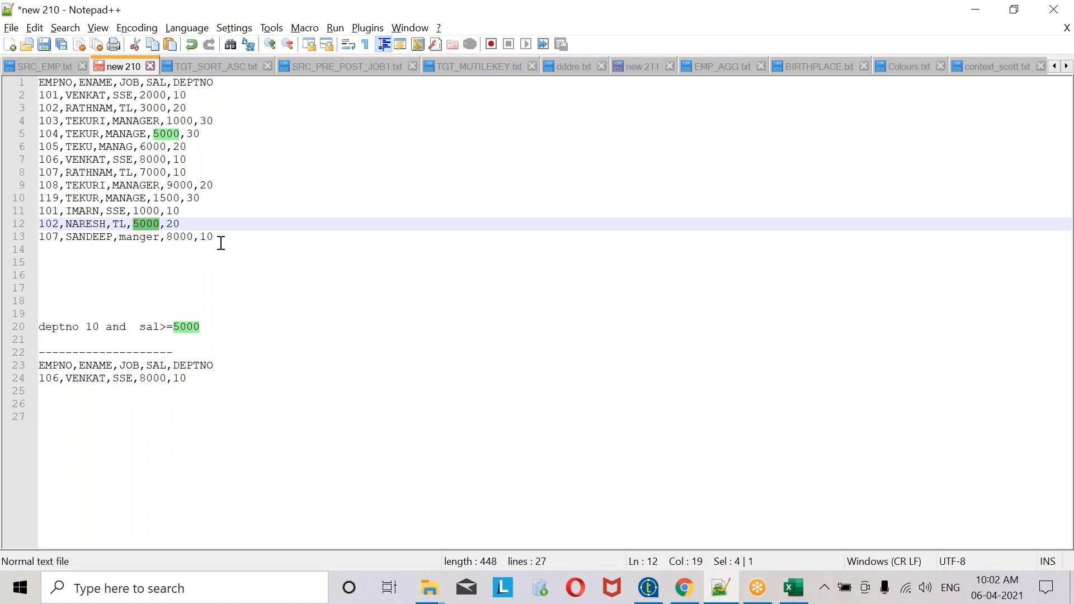
pyautogui.moveTo(221, 240); pyautogui.dragTo(39, 240)
pyautogui.hotkey('ctrl', 'c')
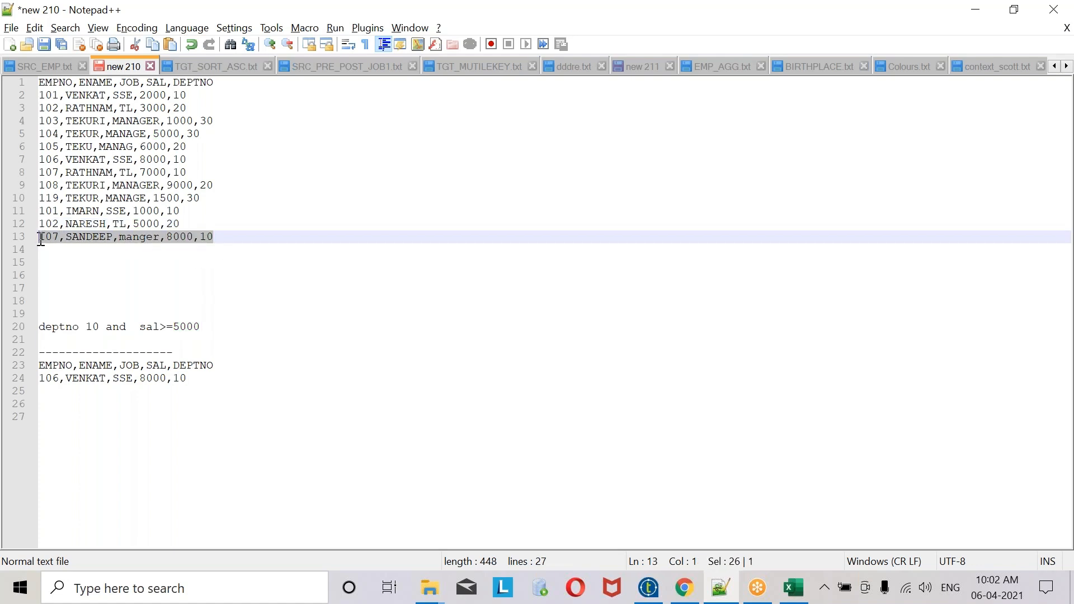
pyautogui.click(190, 379)
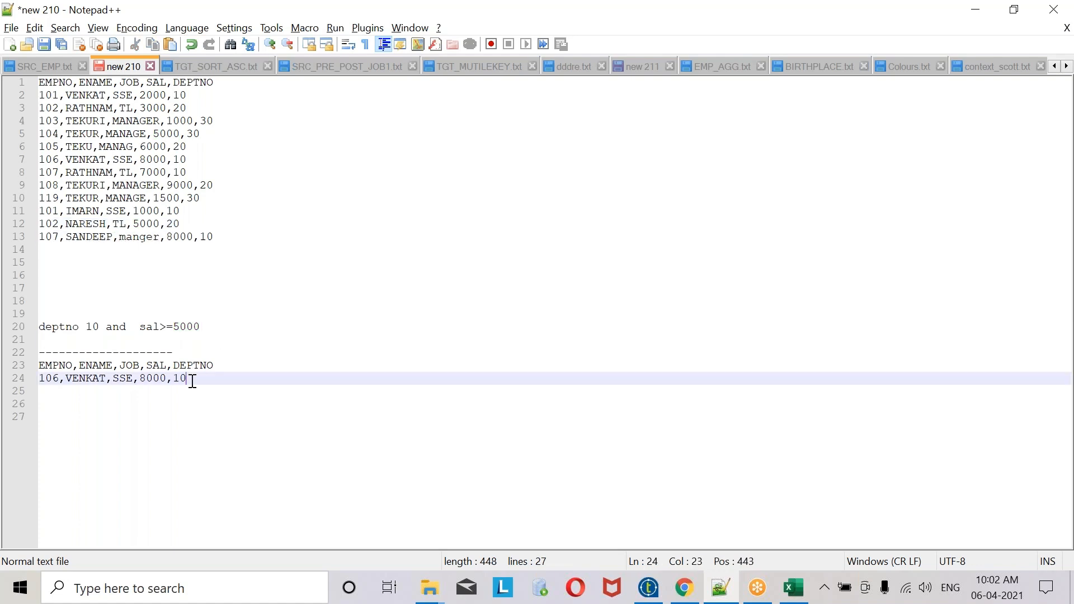
pyautogui.press('Return')
pyautogui.hotkey('ctrl', 'v')
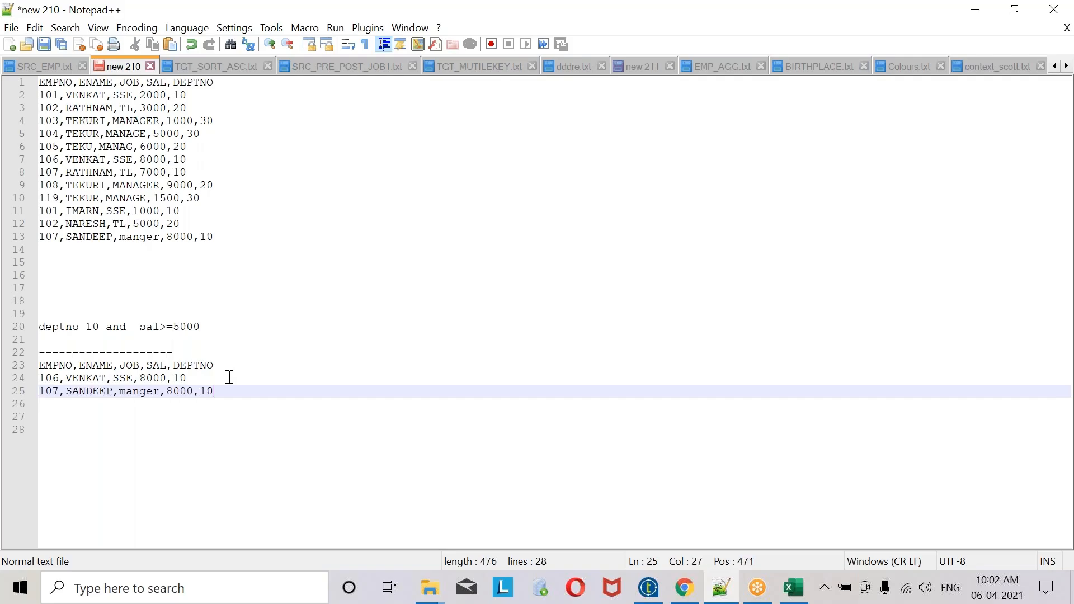
pyautogui.moveTo(38, 404); pyautogui.dragTo(41, 340)
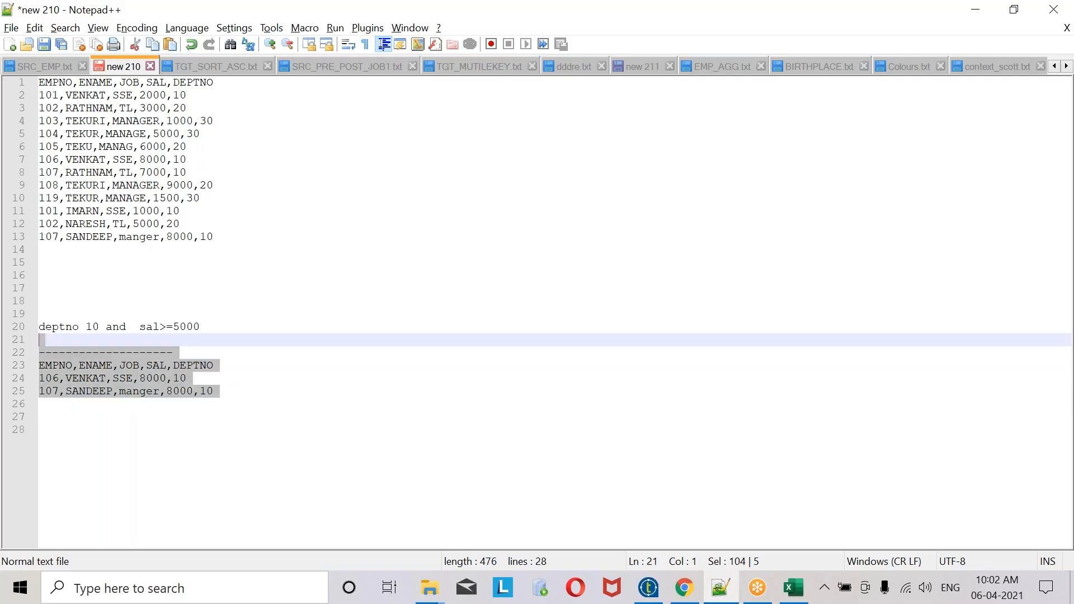
pyautogui.click(651, 590)
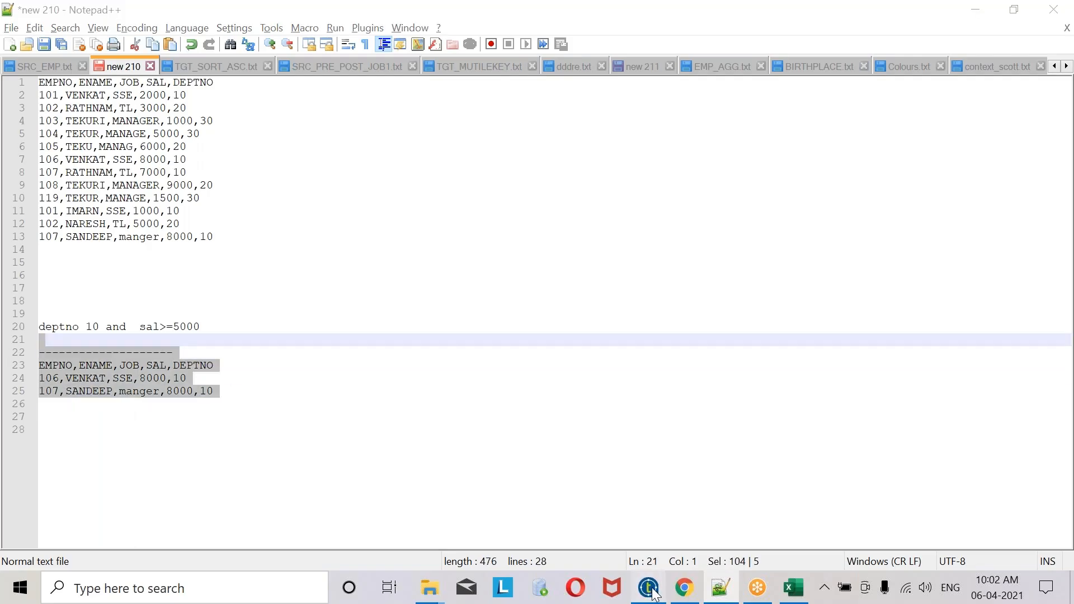
pyautogui.moveTo(654, 593); pyautogui.dragTo(430, 588)
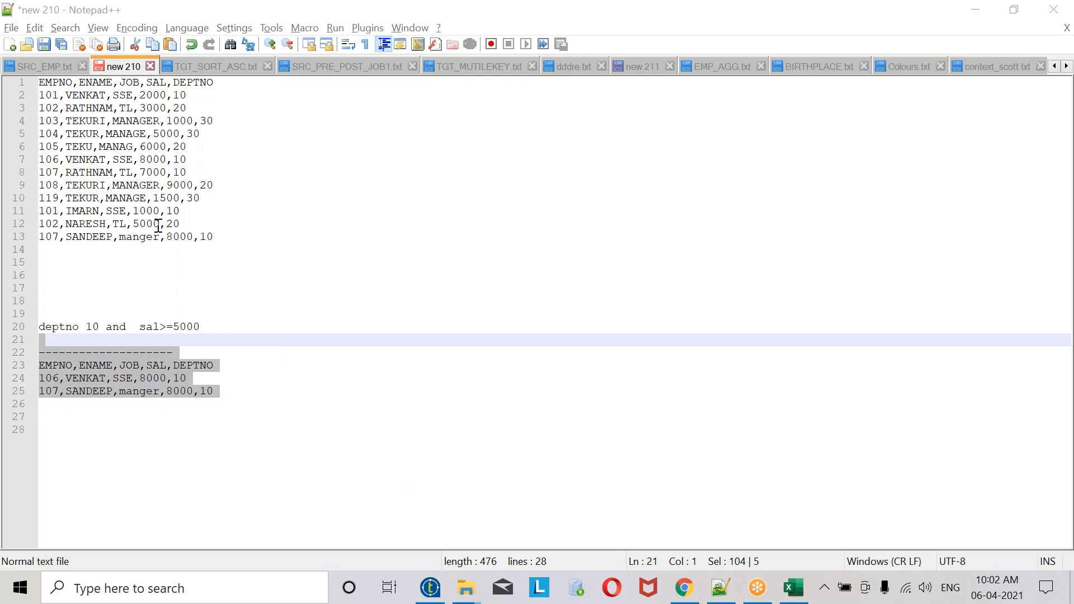
pyautogui.click(231, 392)
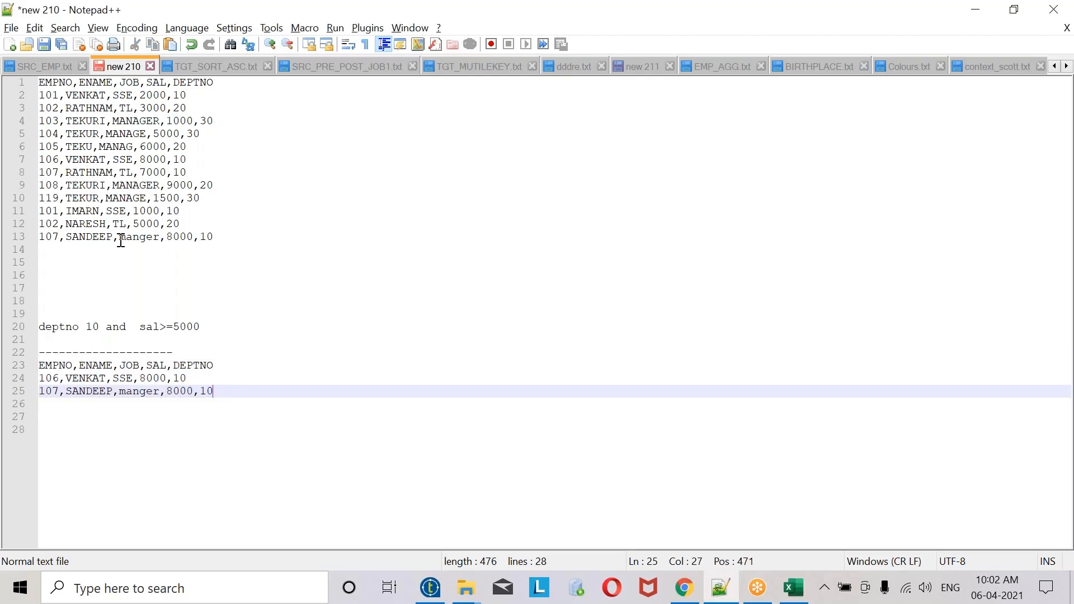
# - Insert a copy of the matching employee row on line 8 between the two rows of the expected output
pyautogui.click(56, 174)
pyautogui.doubleClick(56, 174)
pyautogui.moveTo(208, 173); pyautogui.dragTo(10, 174)
pyautogui.hotkey('ctrl', 'c')
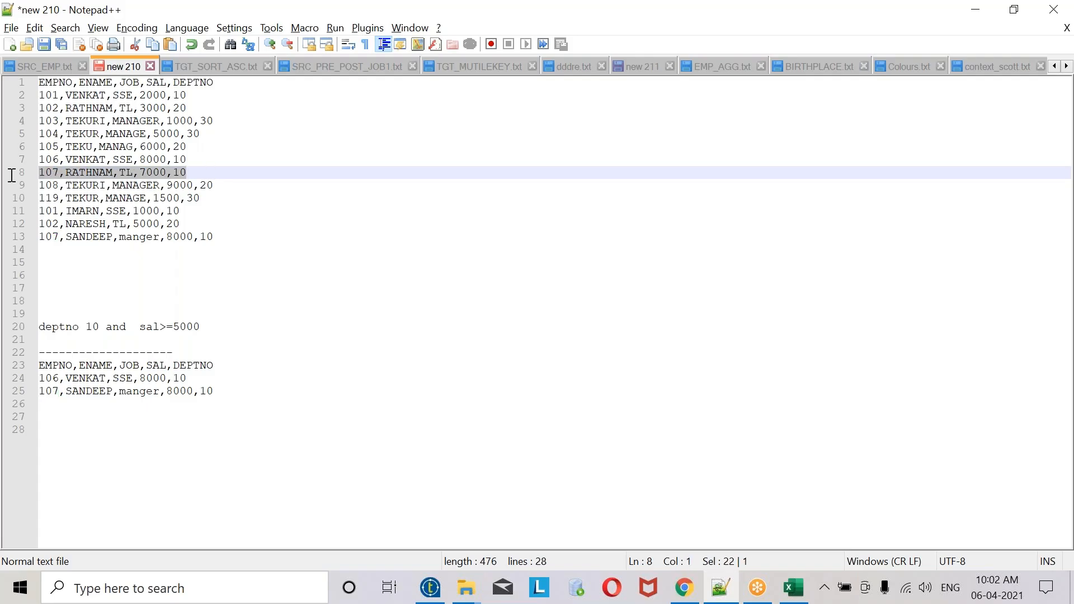
pyautogui.click(203, 376)
pyautogui.press('Return')
pyautogui.hotkey('ctrl', 'v')
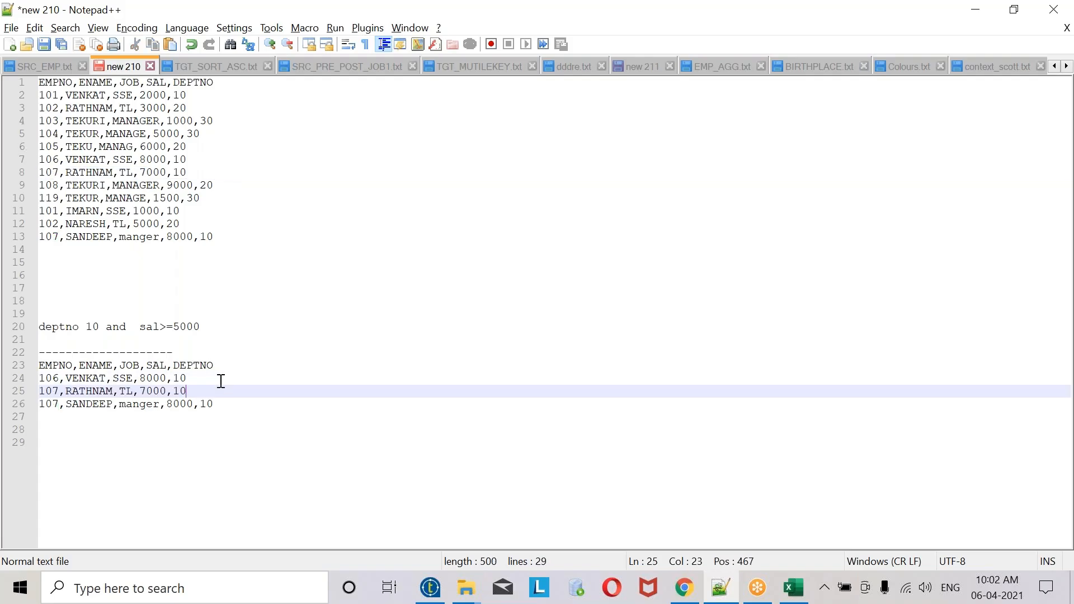
# - Review the expected output block below the filter condition by highlighting it
pyautogui.click(218, 446)
pyautogui.moveTo(218, 446); pyautogui.dragTo(35, 339)
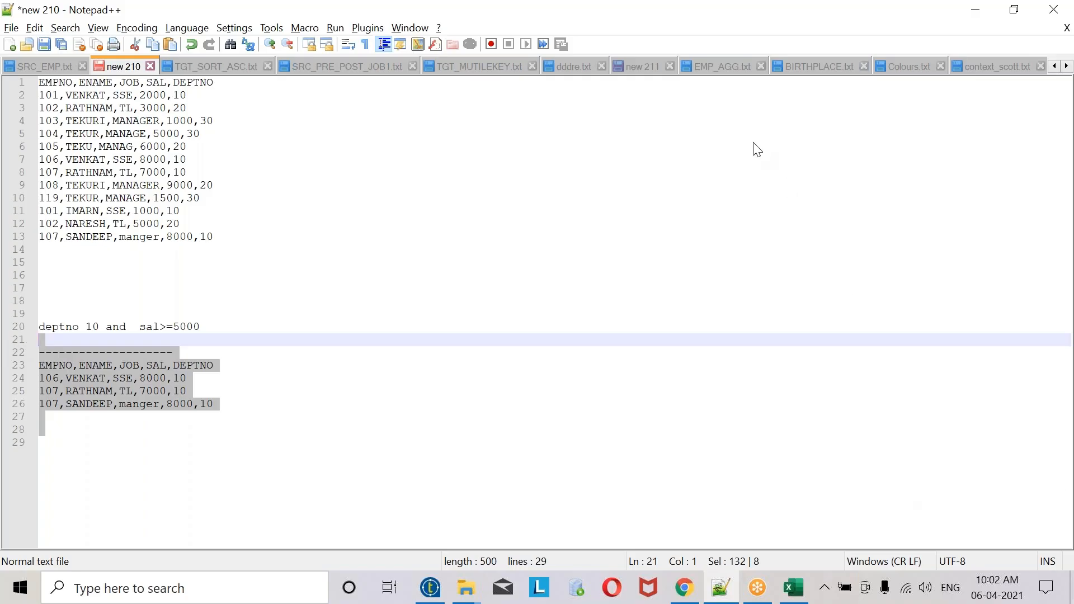
pyautogui.click(782, 65)
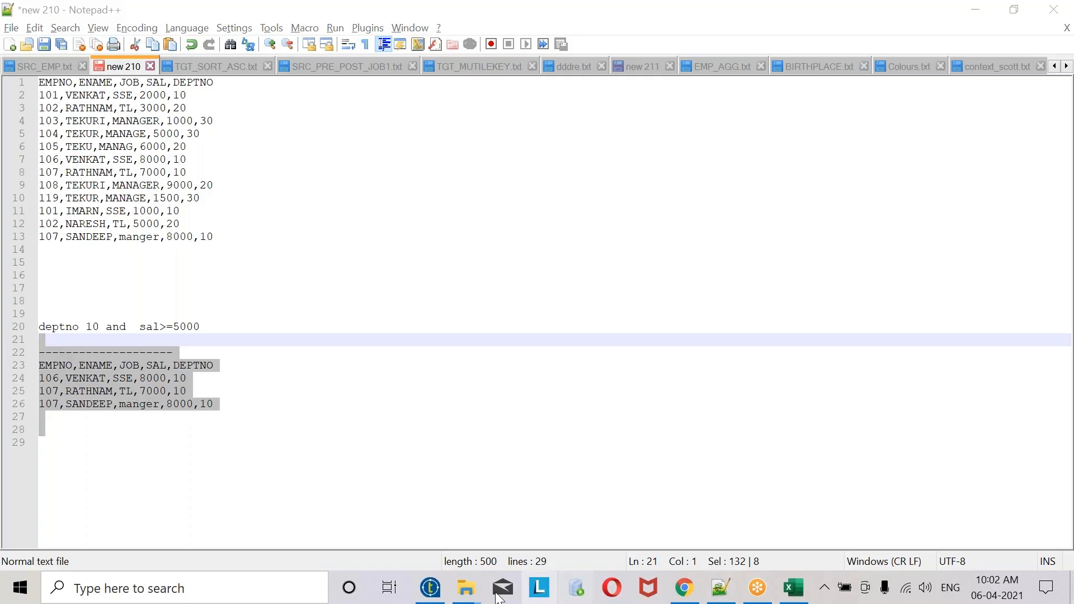
# - Switch to Talend Open Studio and create a new job named tFilterRowEx_2 in Job Designs
pyautogui.click(430, 589)
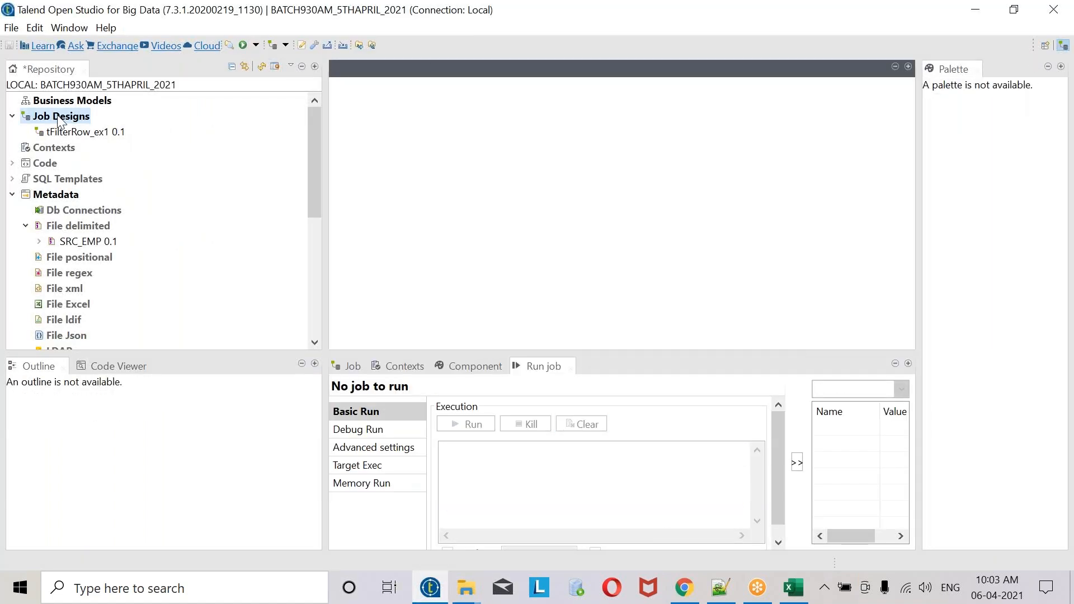
pyautogui.rightClick(58, 116)
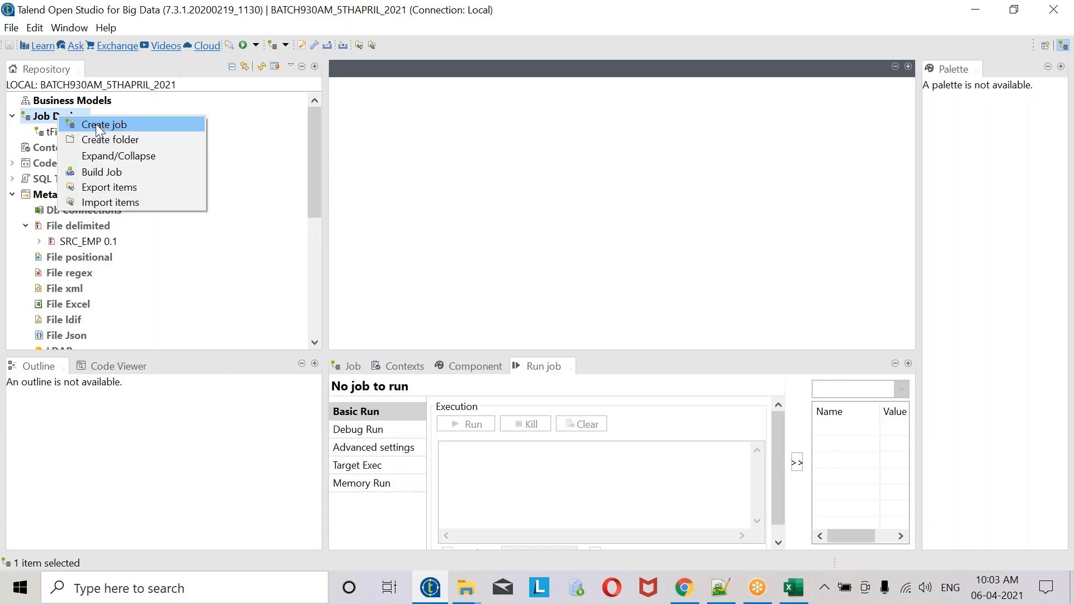
pyautogui.click(96, 123)
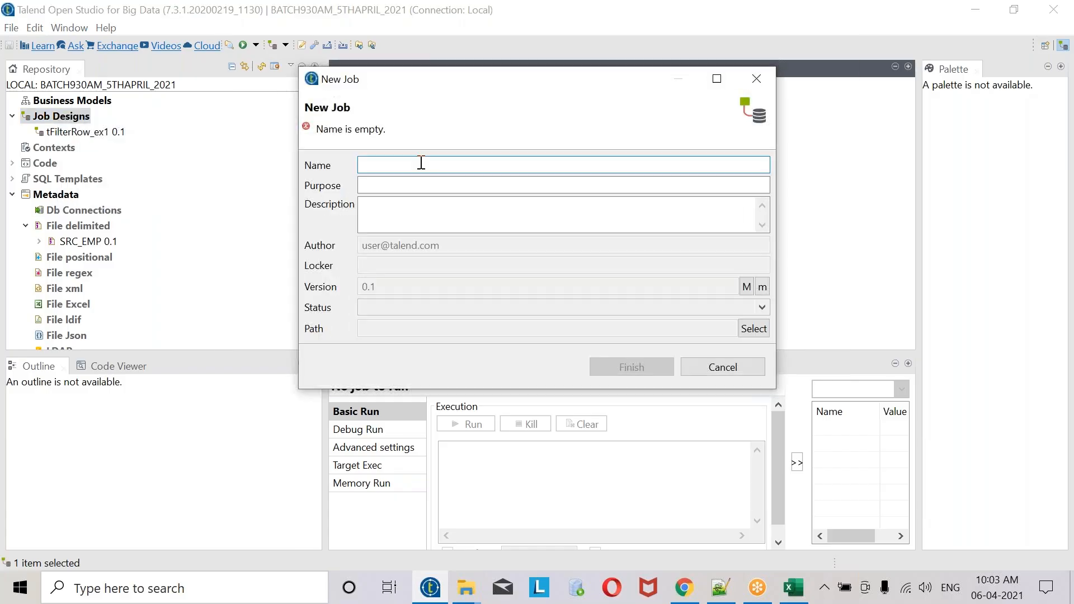
pyautogui.write('tFilterRow')
pyautogui.write('Ex_')
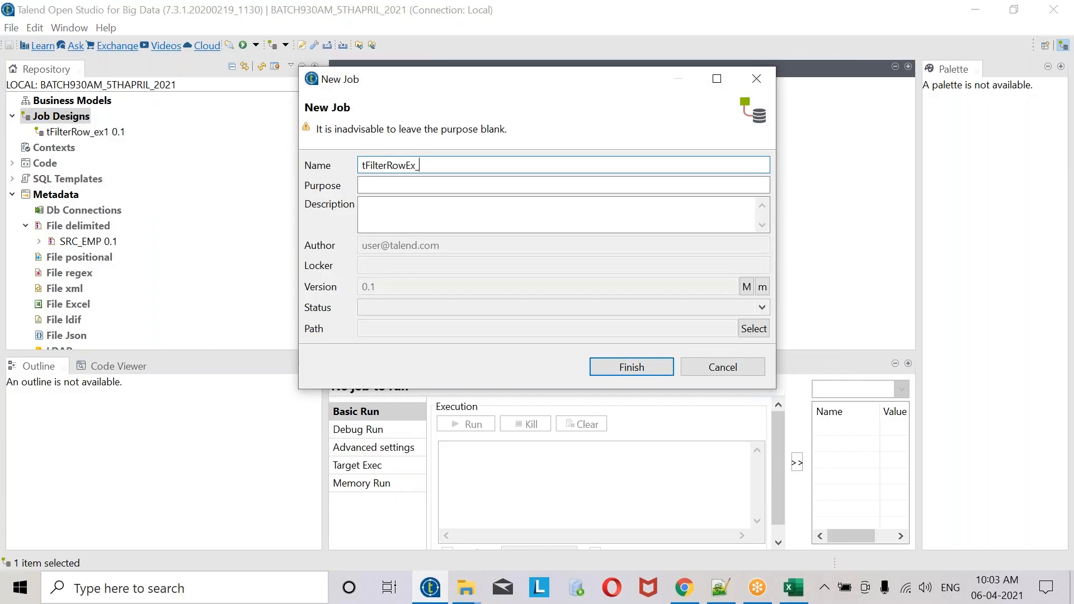
pyautogui.write('2')
pyautogui.click(641, 362)
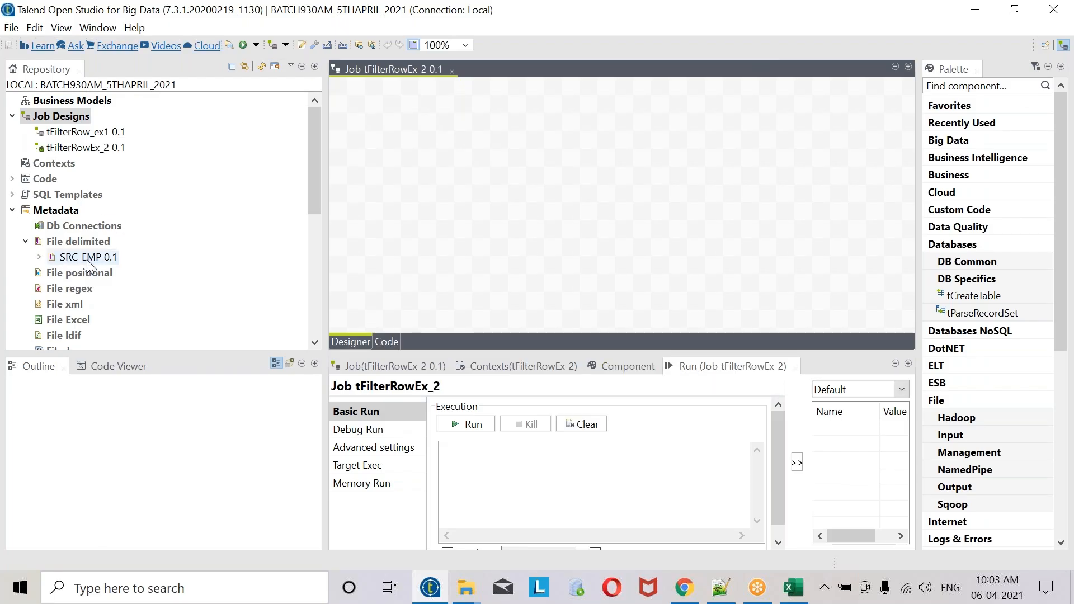
# - Place the SRC_EMP delimited file metadata in the job as a tFileInputDelimited component
pyautogui.moveTo(90, 261); pyautogui.dragTo(422, 214)
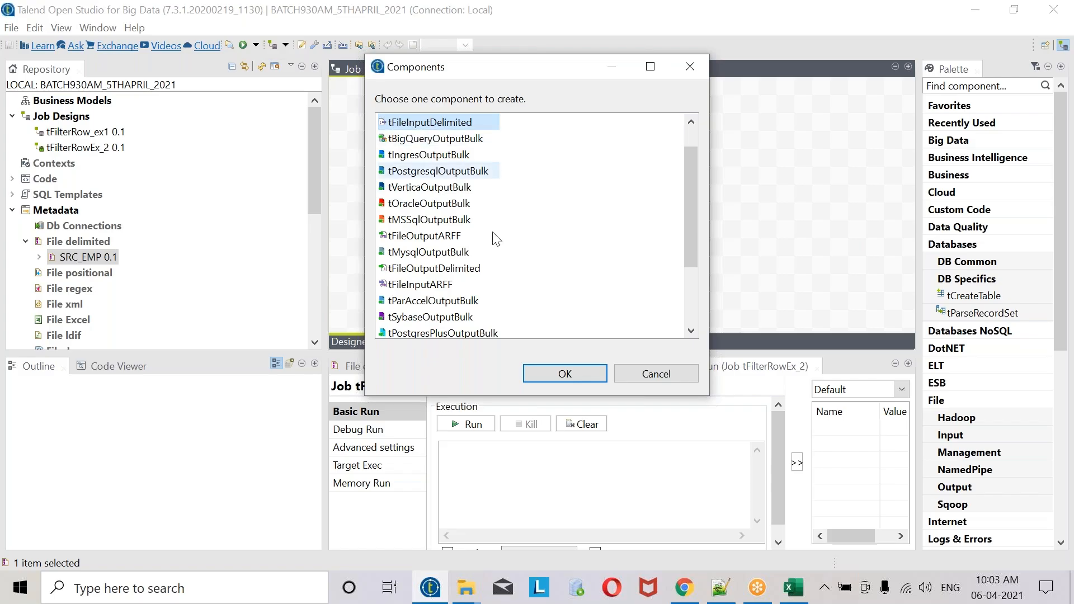
pyautogui.click(563, 374)
pyautogui.click(592, 177)
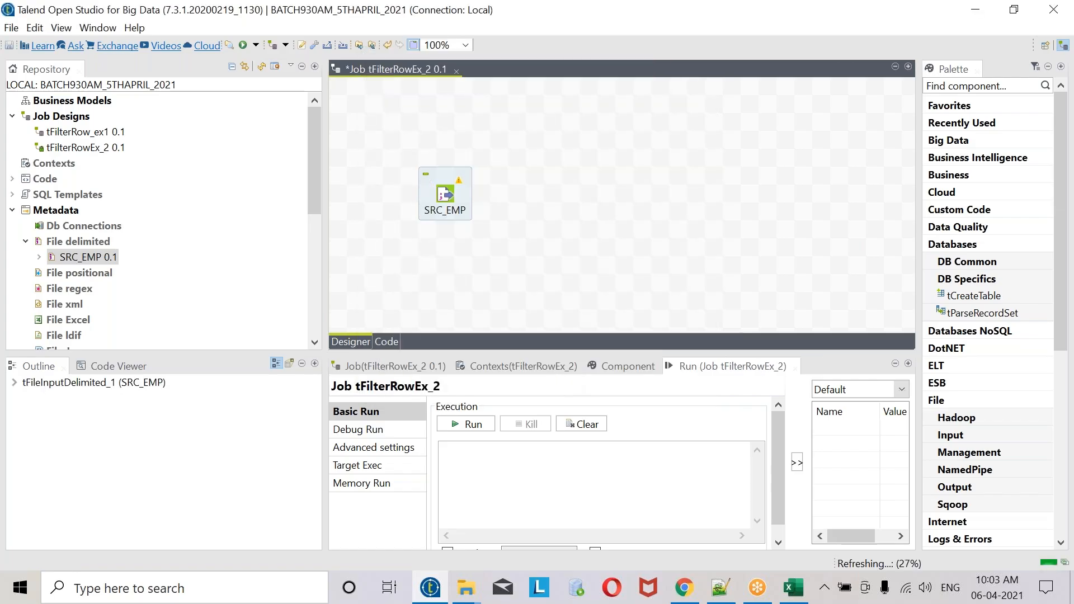
pyautogui.write('tf')
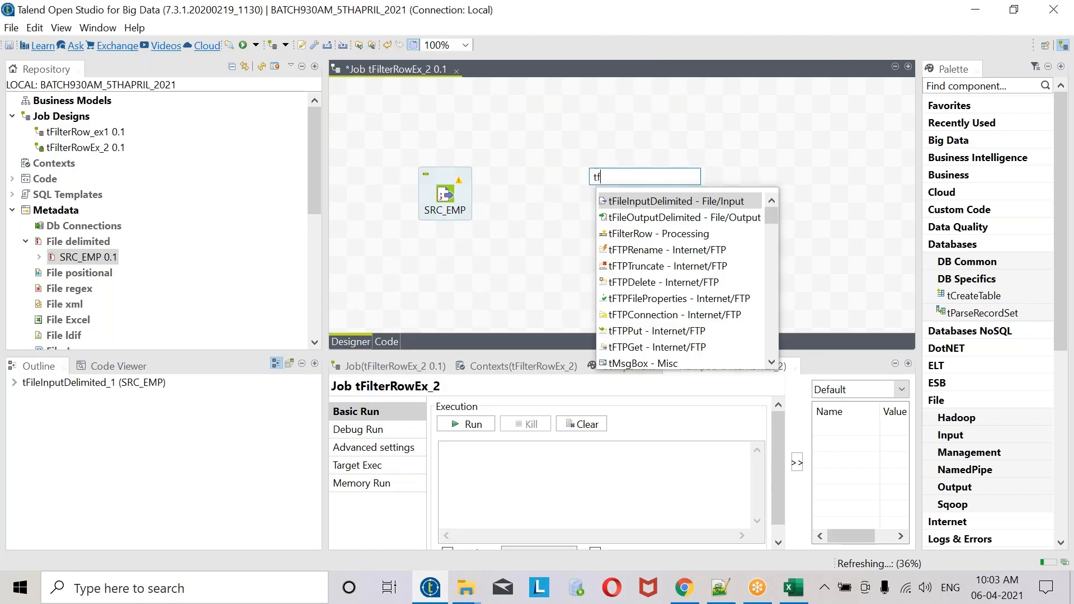
pyautogui.press('Escape')
pyautogui.press('Escape')
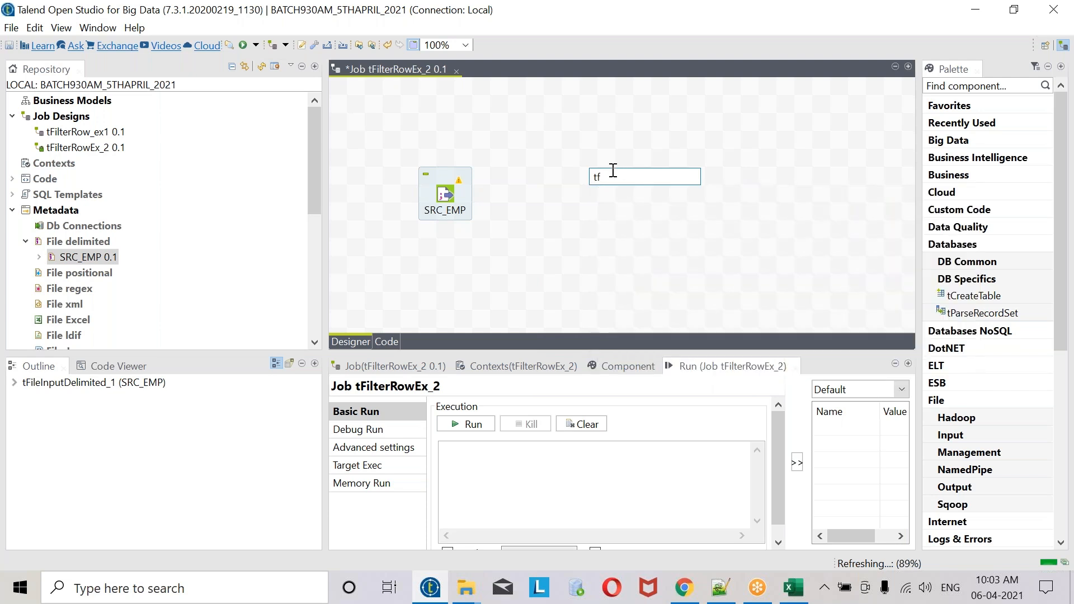
# - Add a tFilterRow component to the job, to the right of SRC_EMP
pyautogui.write('t')
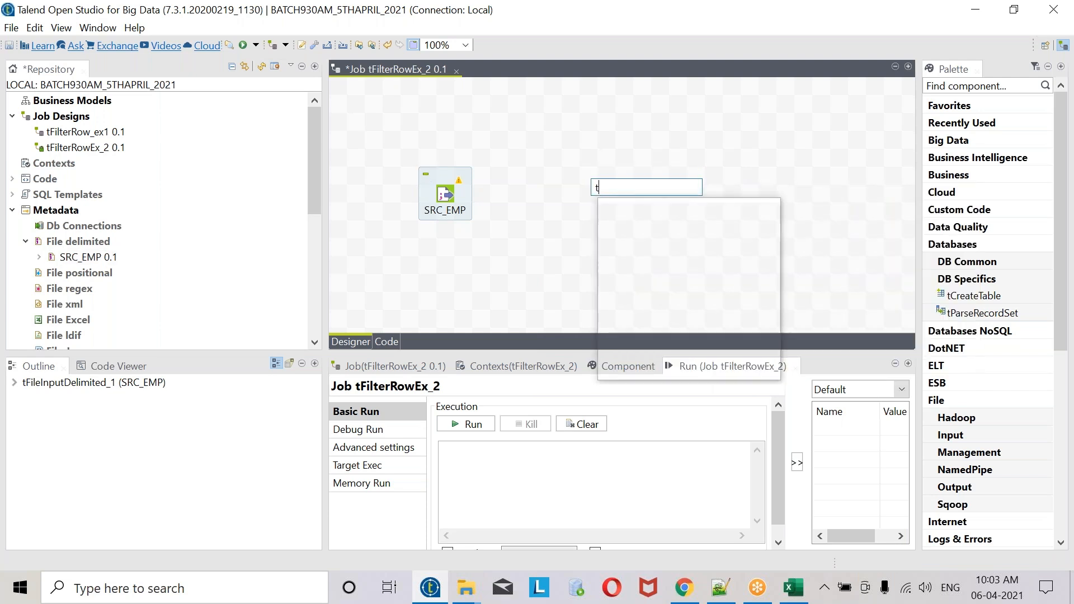
pyautogui.write('f')
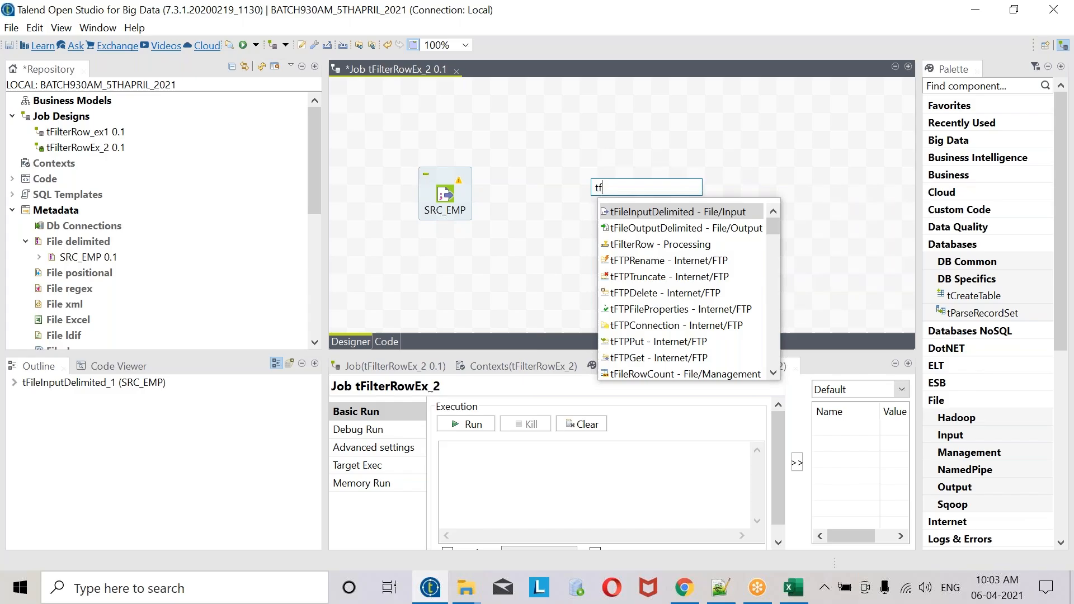
pyautogui.write('i')
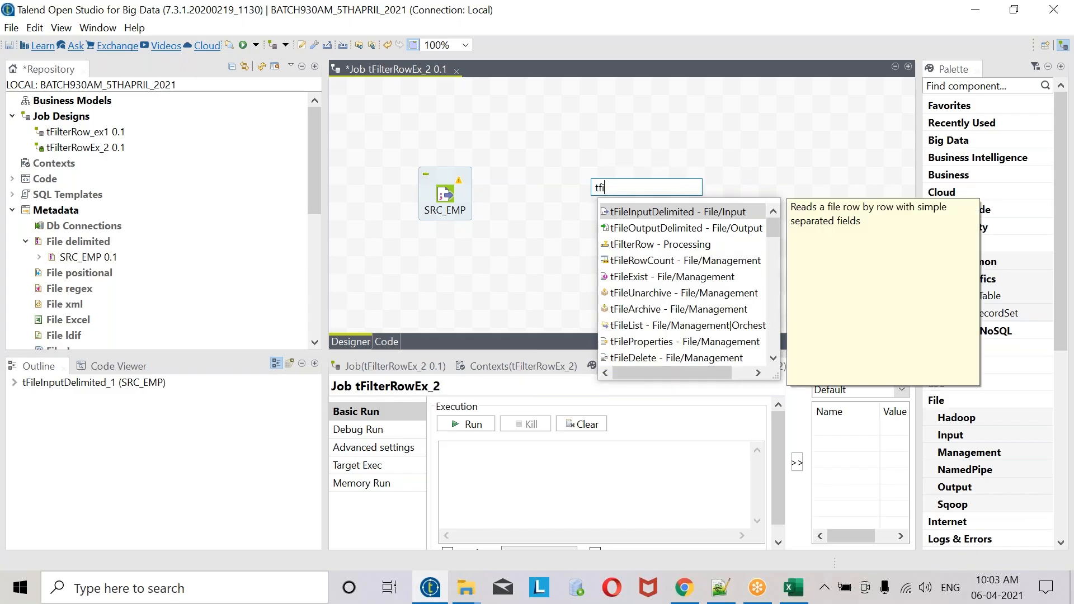
pyautogui.write('lter')
pyautogui.press('Return')
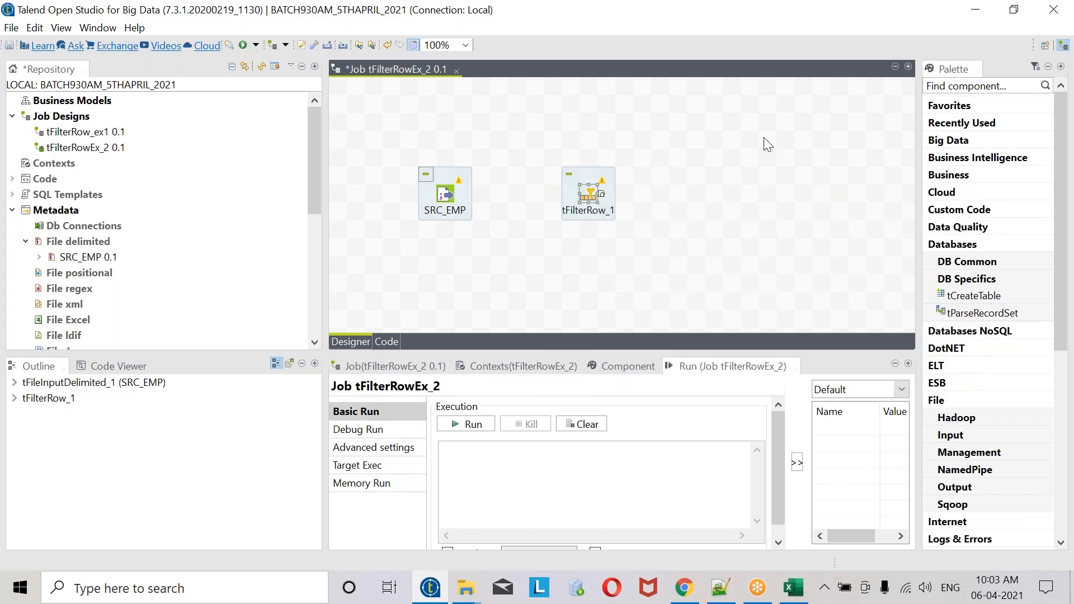
# - Add a tFileOutputDelimited component to the job, to the right of the filter component
pyautogui.write('tfi')
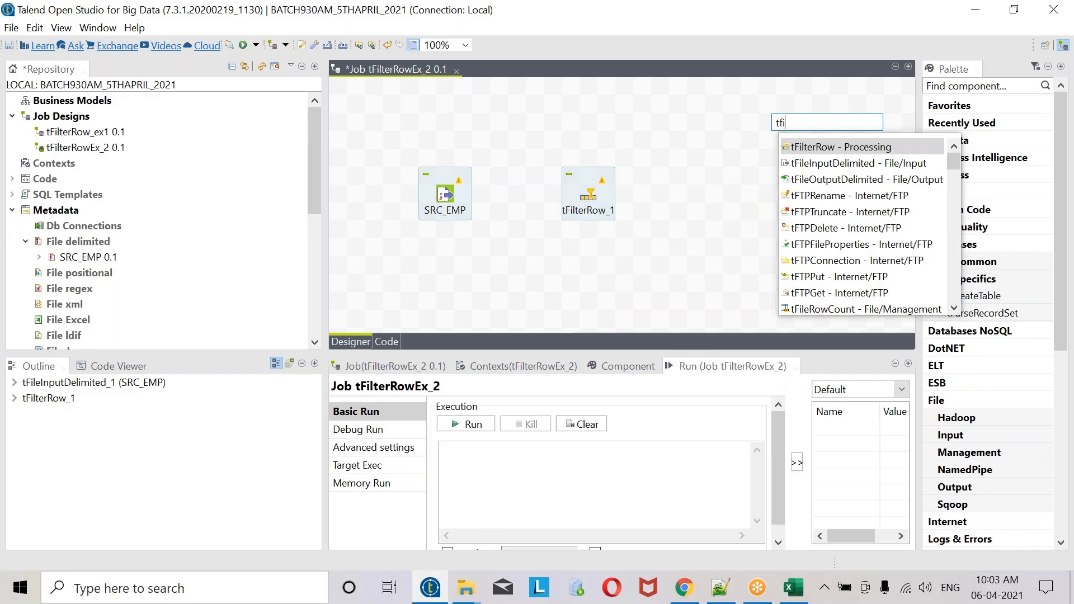
pyautogui.write('le')
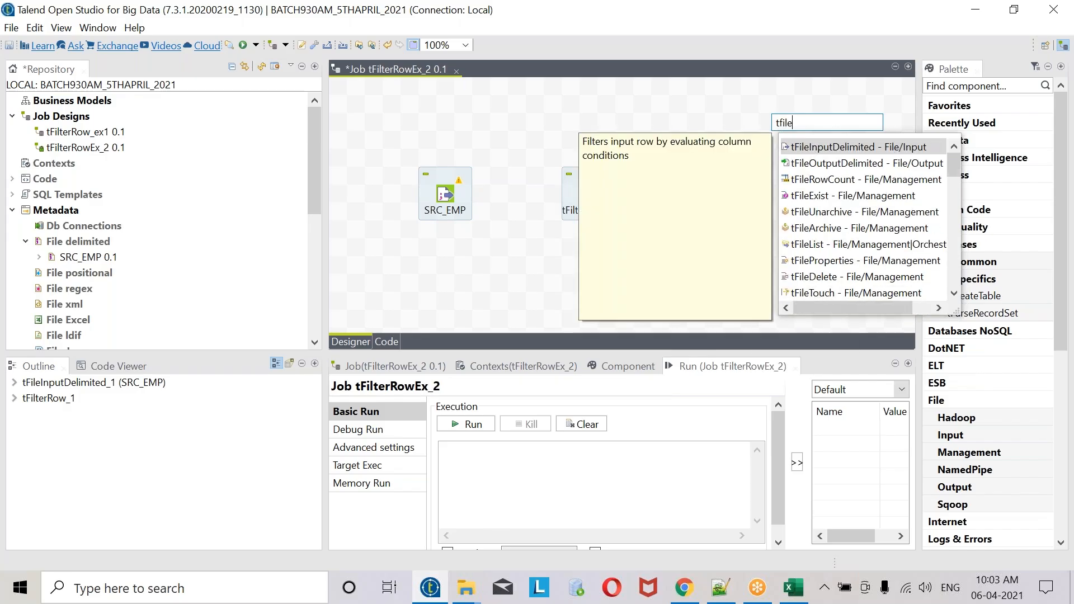
pyautogui.press('Down')
pyautogui.press('Return')
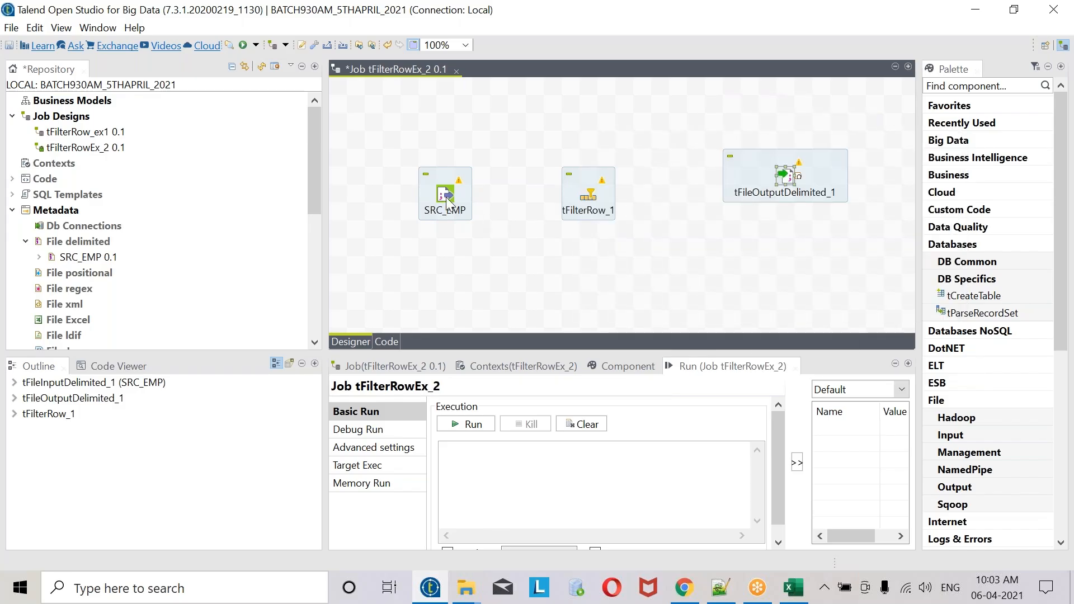
# - Connect SRC_EMP to tFilterRow_1 with a Main row link
pyautogui.rightClick(448, 197)
pyautogui.moveTo(468, 206)
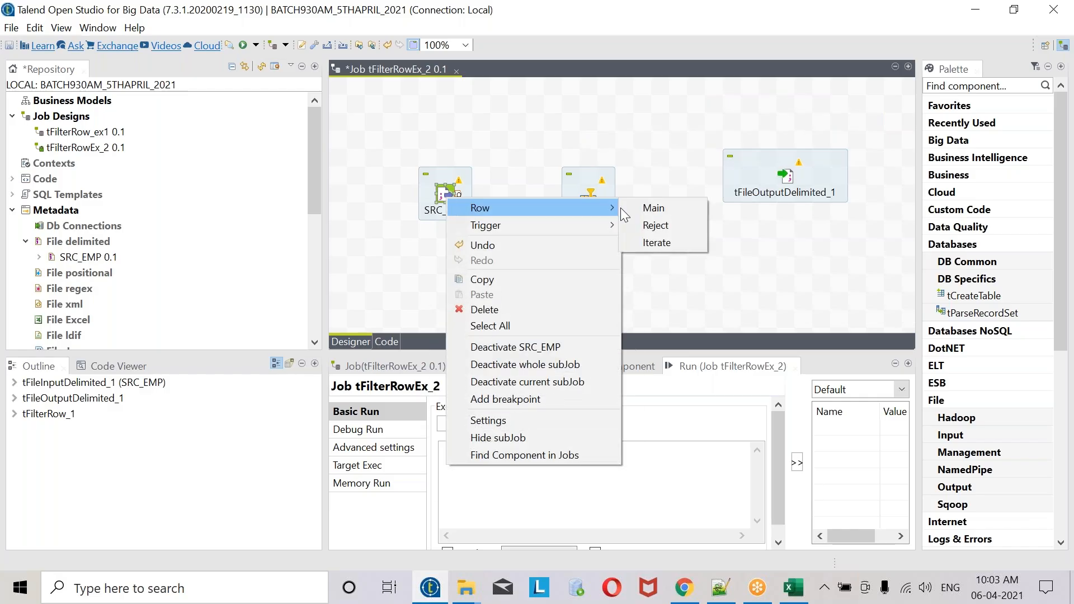
pyautogui.click(647, 207)
pyautogui.click(588, 193)
# - Connect tFilterRow_1 to tFileOutputDelimited_1 with a Filter row link
pyautogui.rightClick(591, 195)
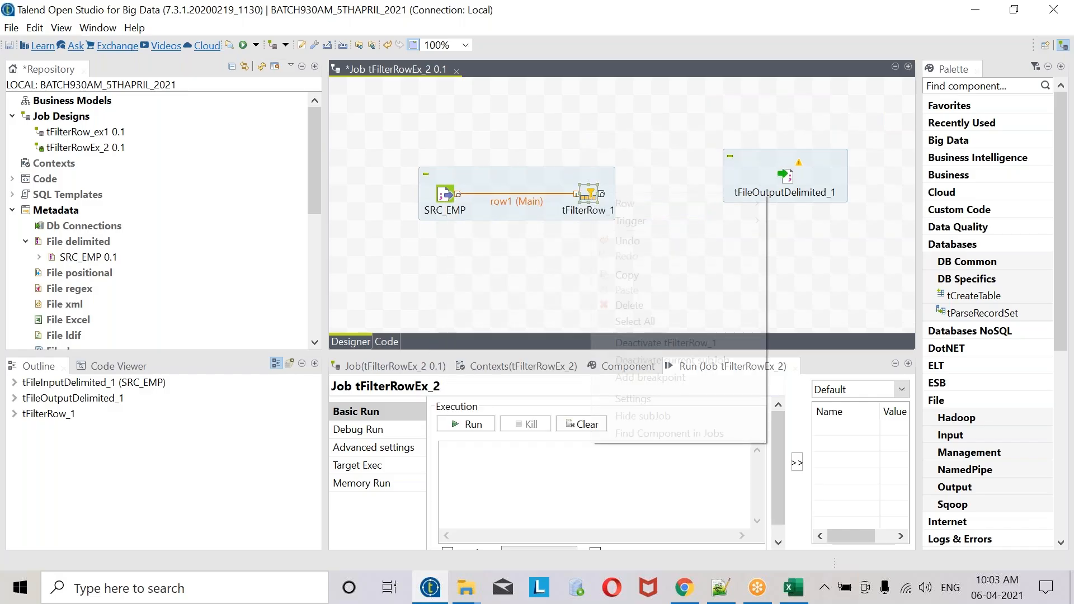
pyautogui.moveTo(726, 202)
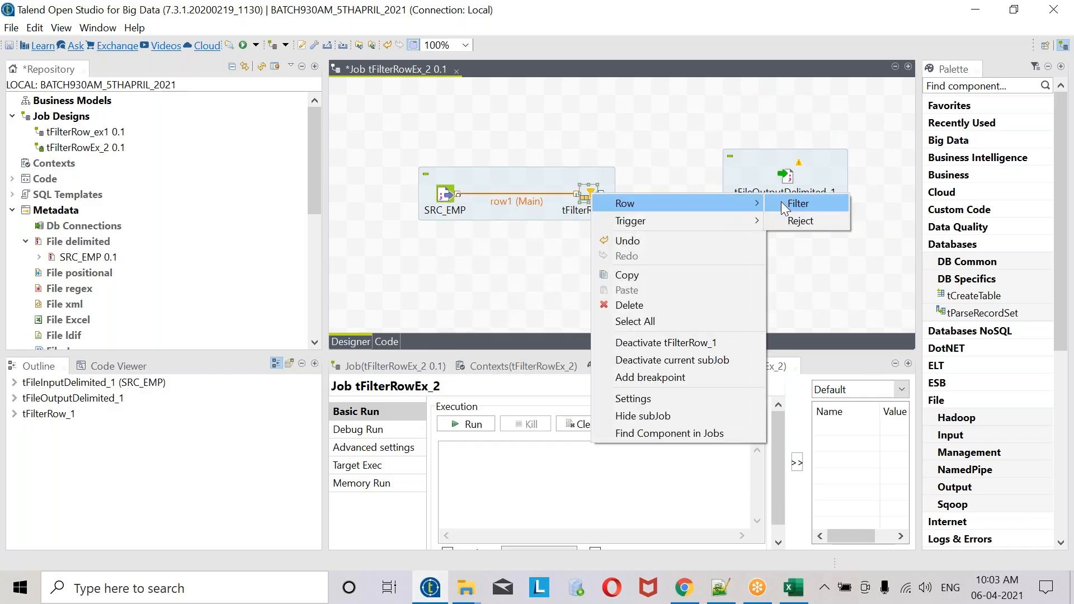
pyautogui.click(782, 203)
pyautogui.click(785, 178)
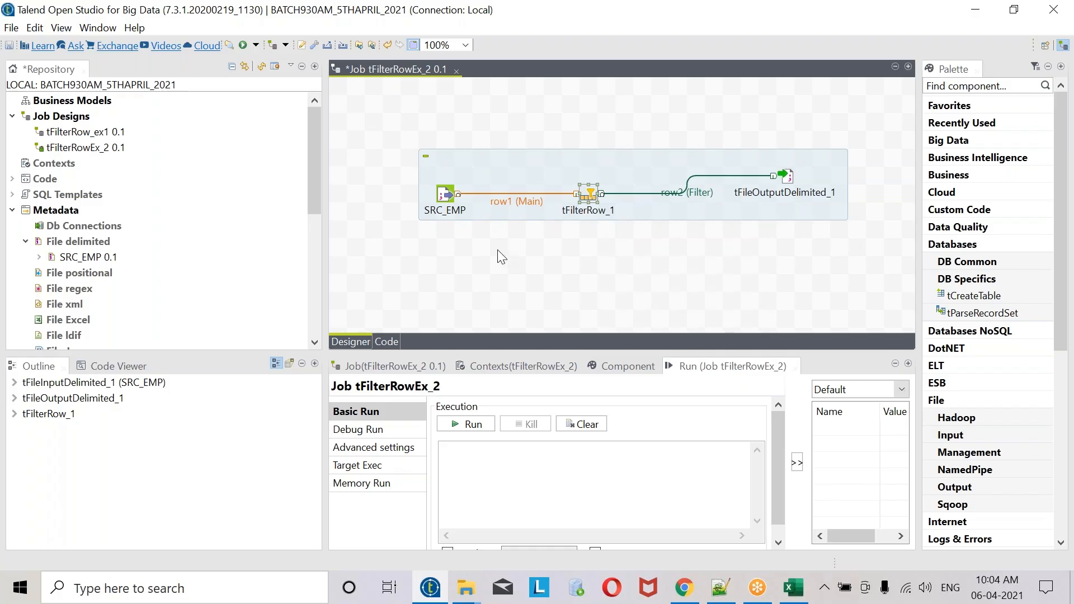
# - Add a condition to tFilterRow_1 requiring the DEPTNO column to equal 10
pyautogui.click(445, 193)
pyautogui.doubleClick(445, 193)
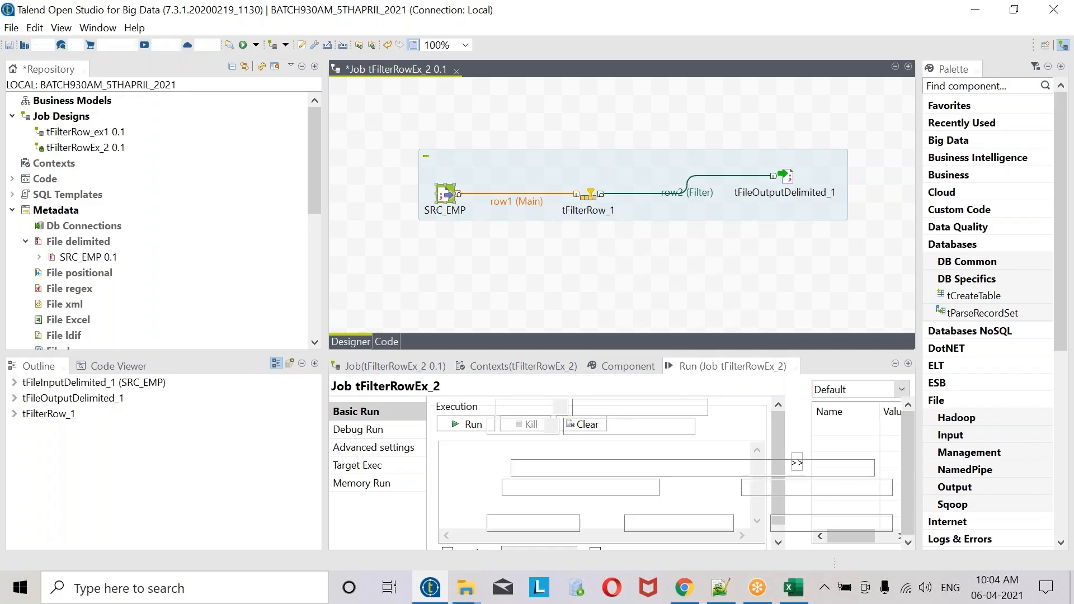
pyautogui.click(589, 194)
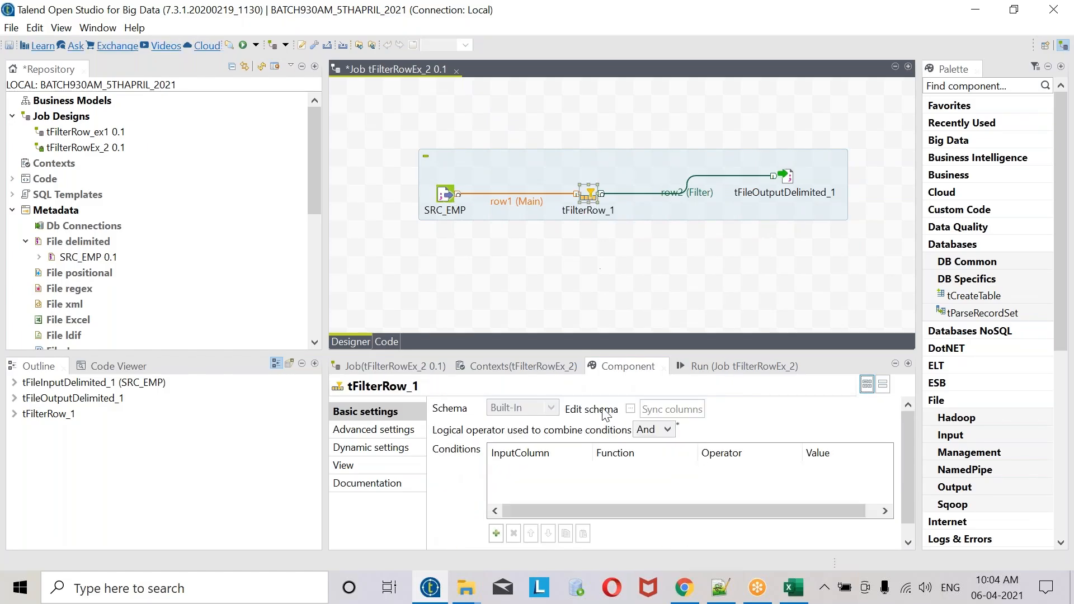
pyautogui.click(501, 536)
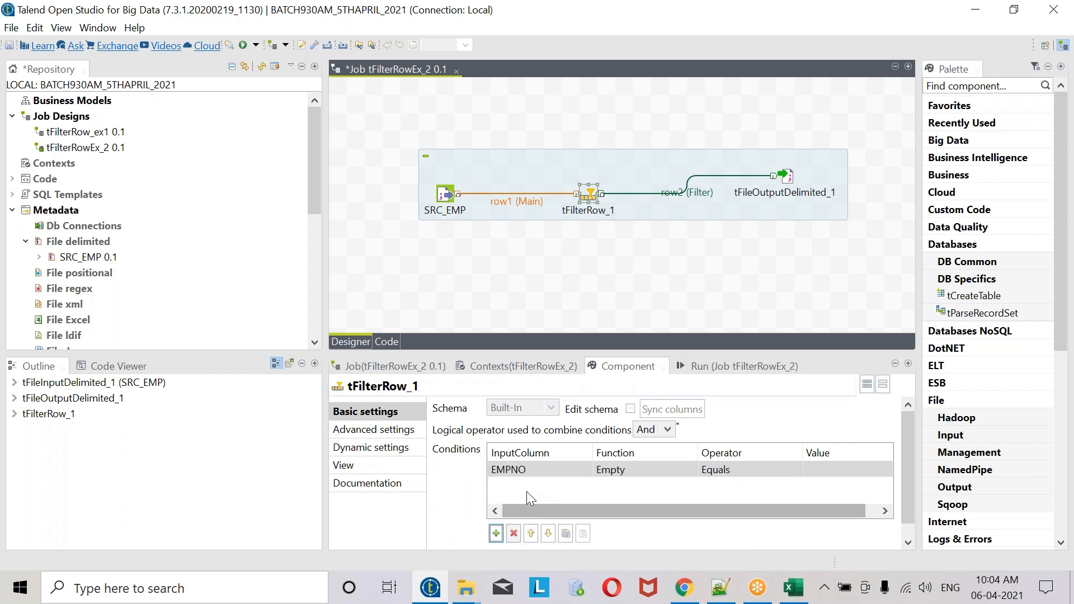
pyautogui.click(541, 470)
pyautogui.click(543, 470)
pyautogui.click(512, 547)
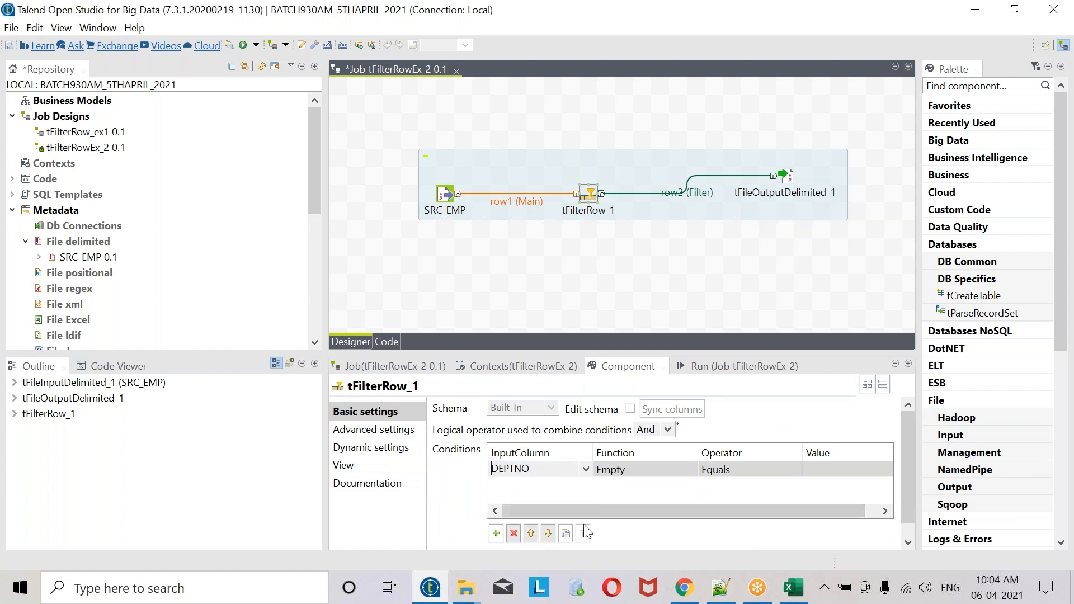
pyautogui.click(814, 469)
pyautogui.write('10')
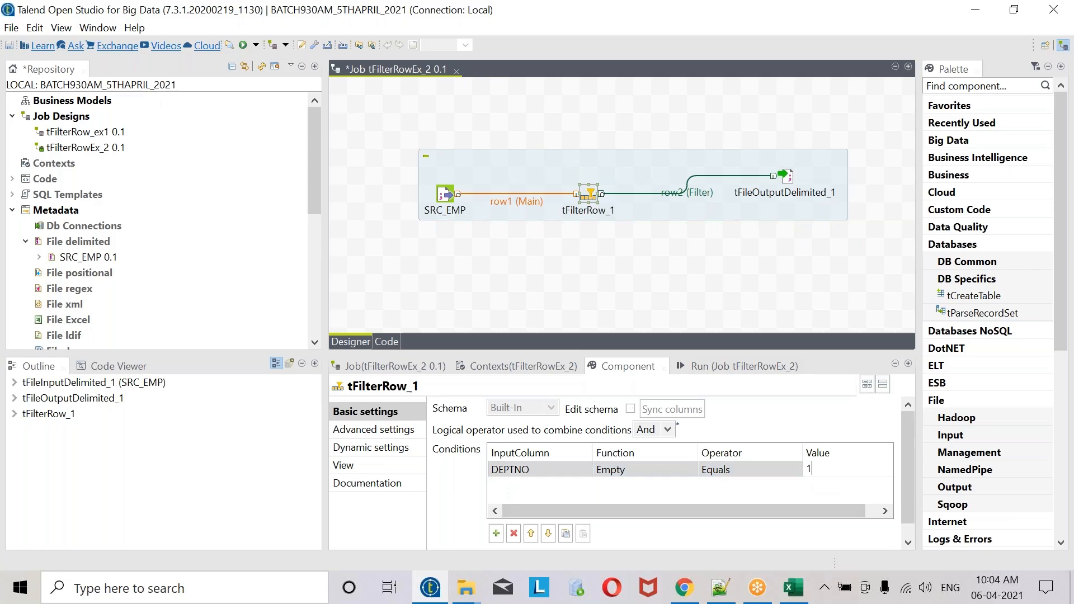
# - Add a second condition to tFilterRow_1 with SAL, operator Greater or equal to, and value 5000
pyautogui.click(498, 538)
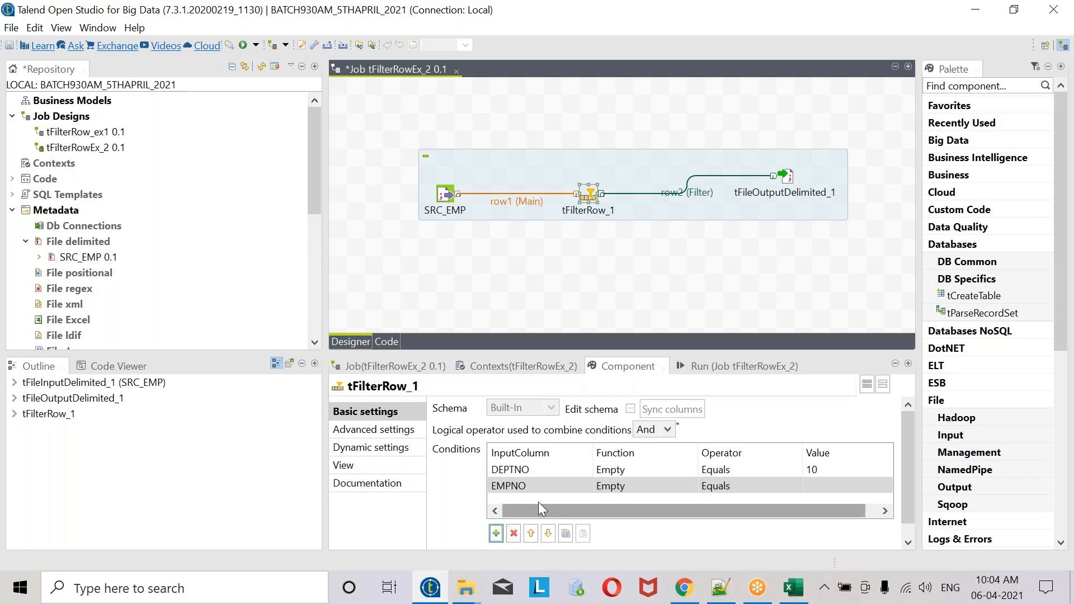
pyautogui.click(551, 486)
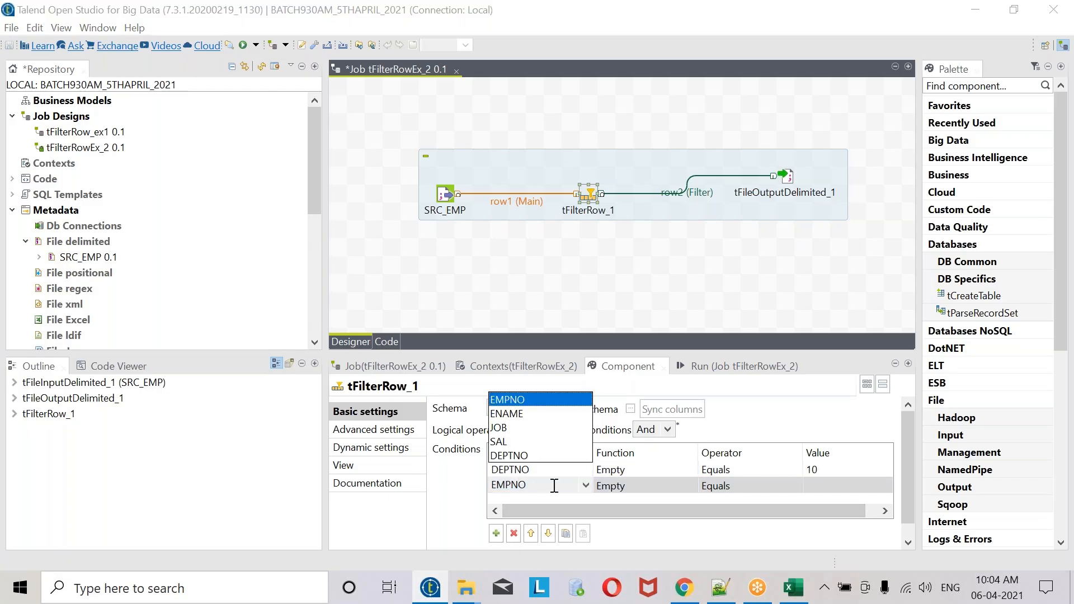
pyautogui.click(528, 439)
pyautogui.click(766, 485)
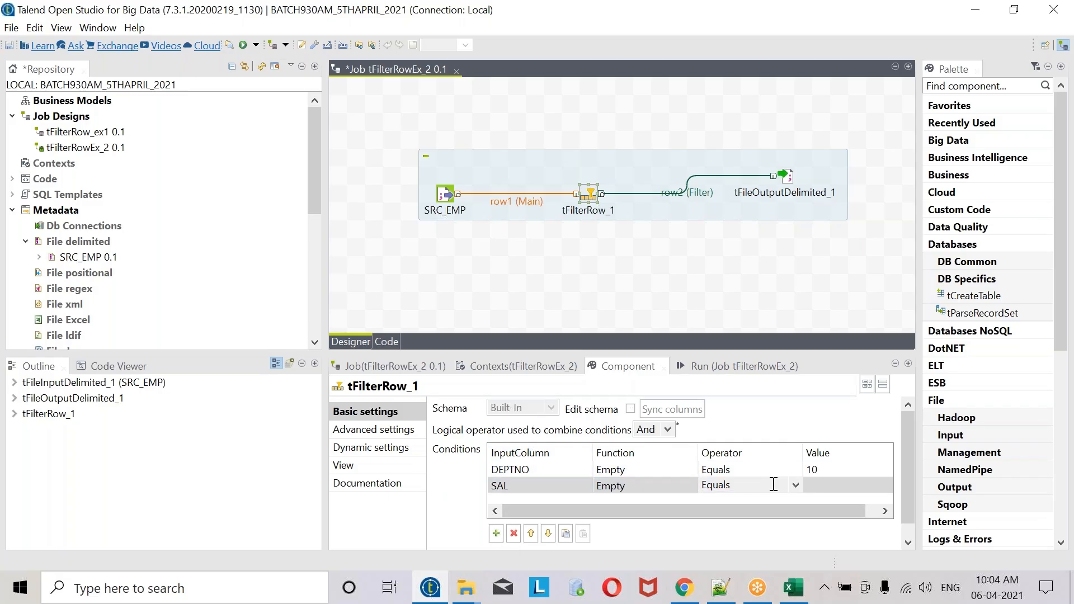
pyautogui.click(772, 485)
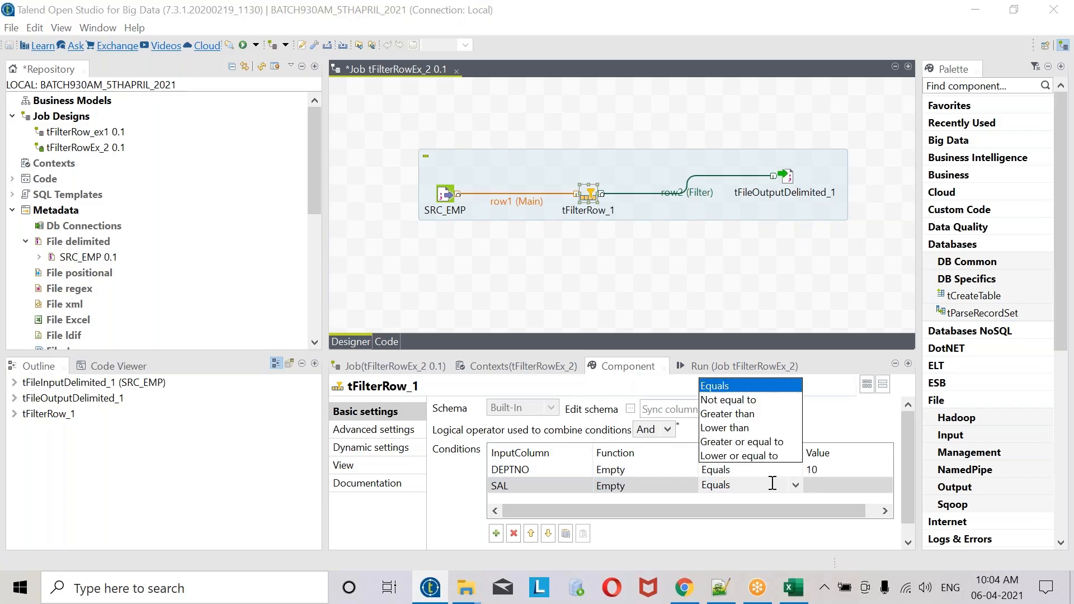
pyautogui.click(747, 445)
pyautogui.click(736, 487)
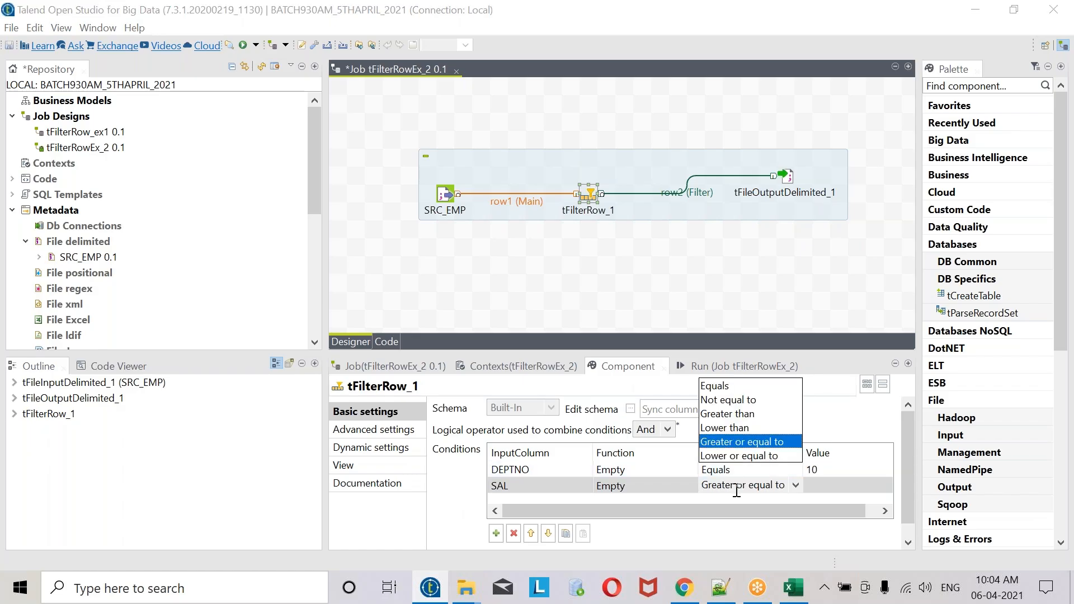
pyautogui.click(743, 442)
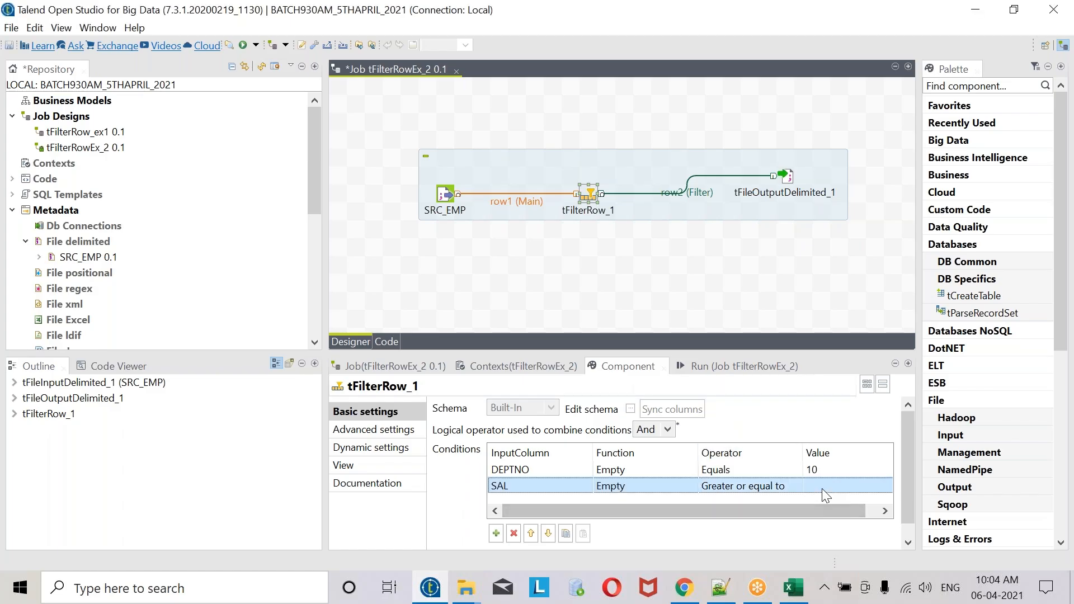
pyautogui.write('5000')
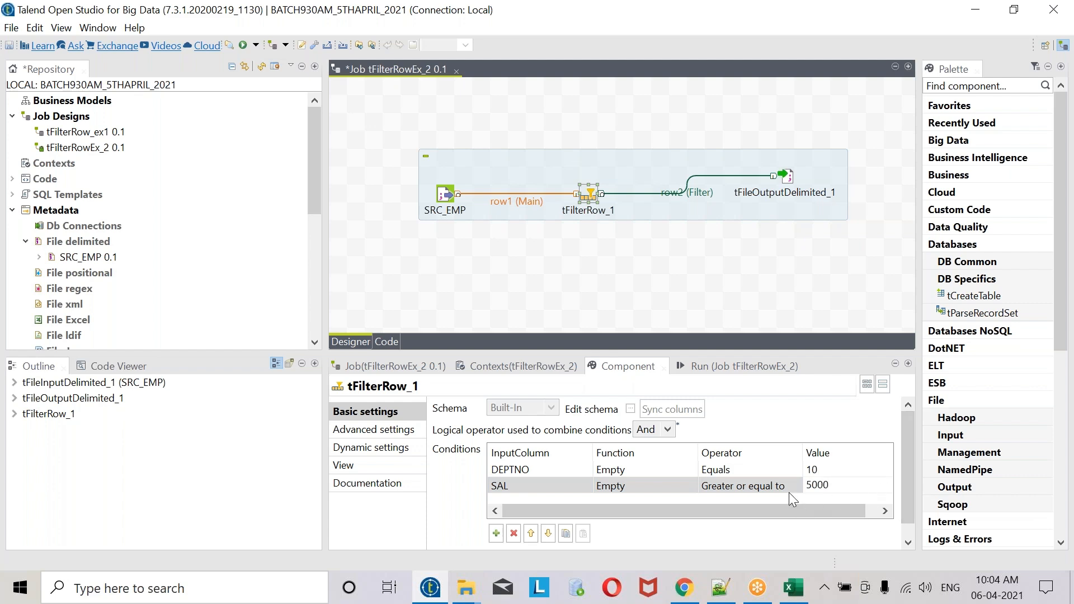
# - Set the tFileOutputDelimited_1 output file to TGT_FILTERAND.txt in the TARGET folder of BATCH930AM_5TH_APRIL_2021
pyautogui.click(790, 175)
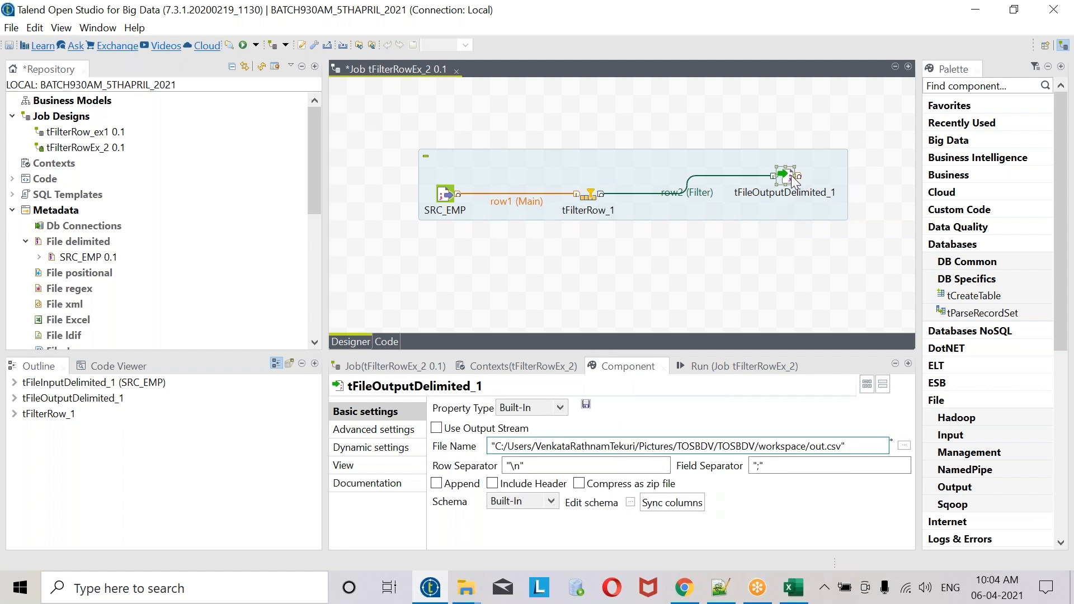
pyautogui.moveTo(848, 446); pyautogui.dragTo(369, 433)
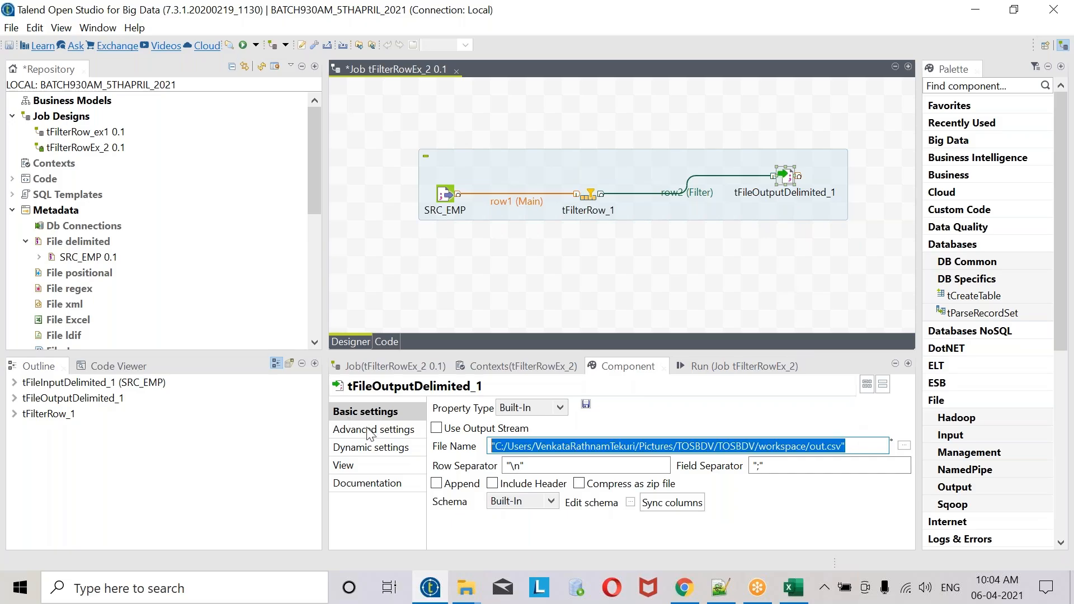
pyautogui.click(907, 445)
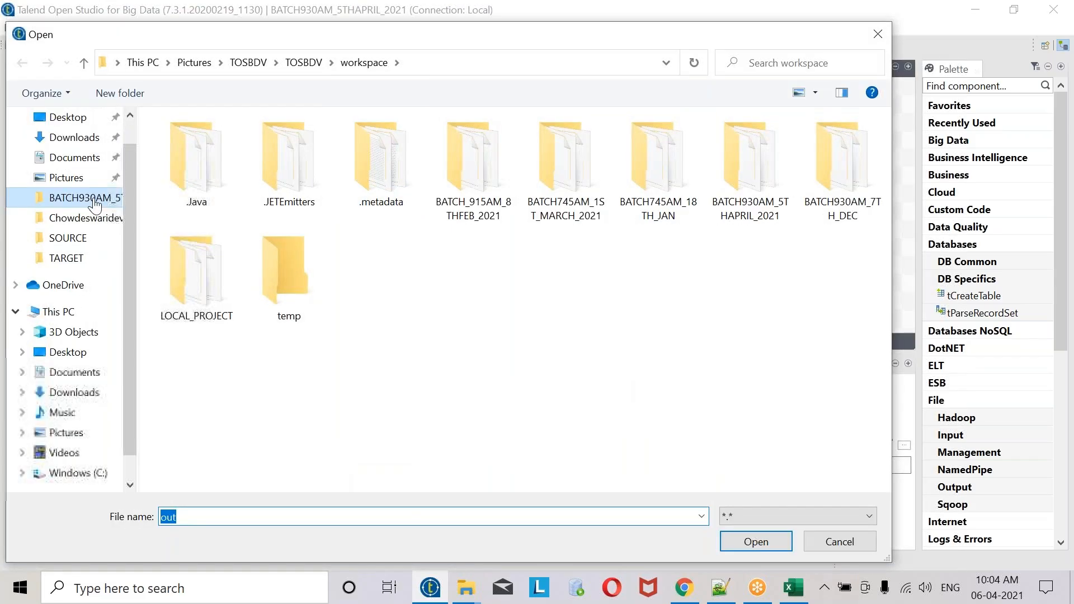
pyautogui.click(94, 202)
pyautogui.doubleClick(214, 195)
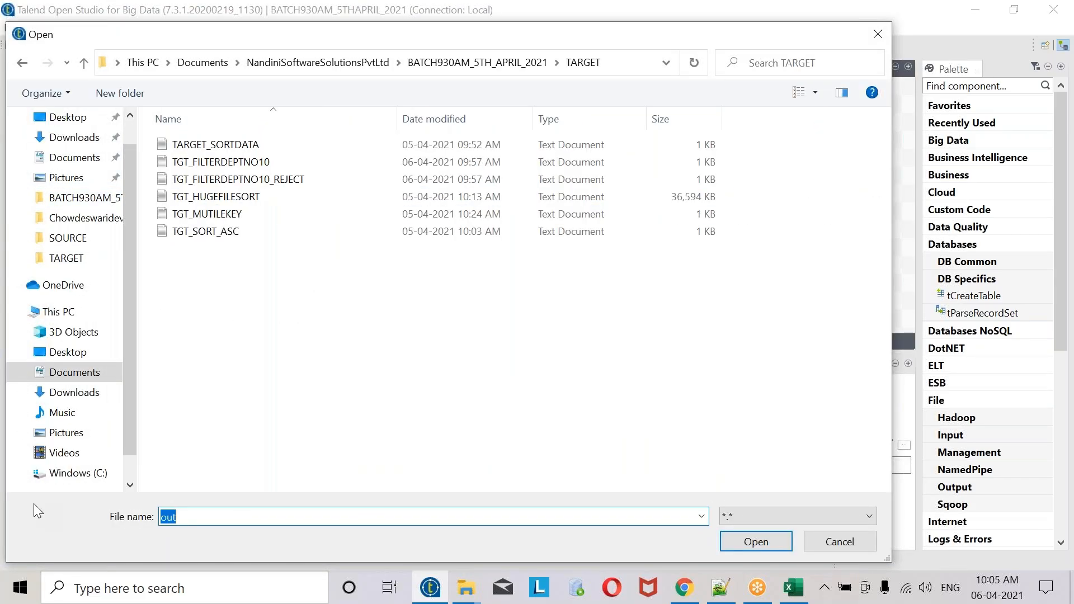
pyautogui.write('TGT_')
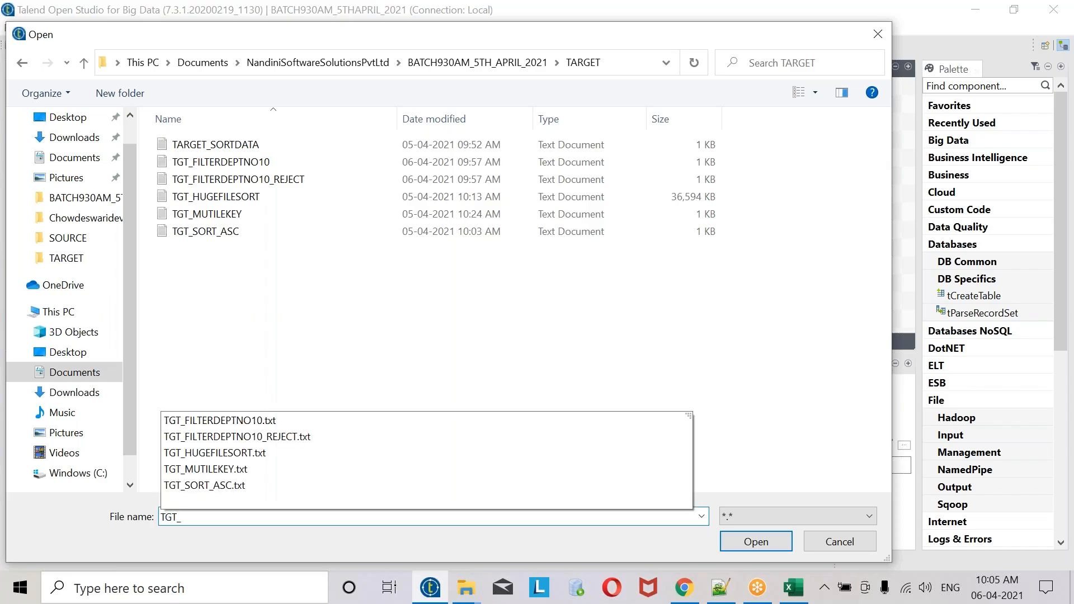
pyautogui.write('FILTERAND')
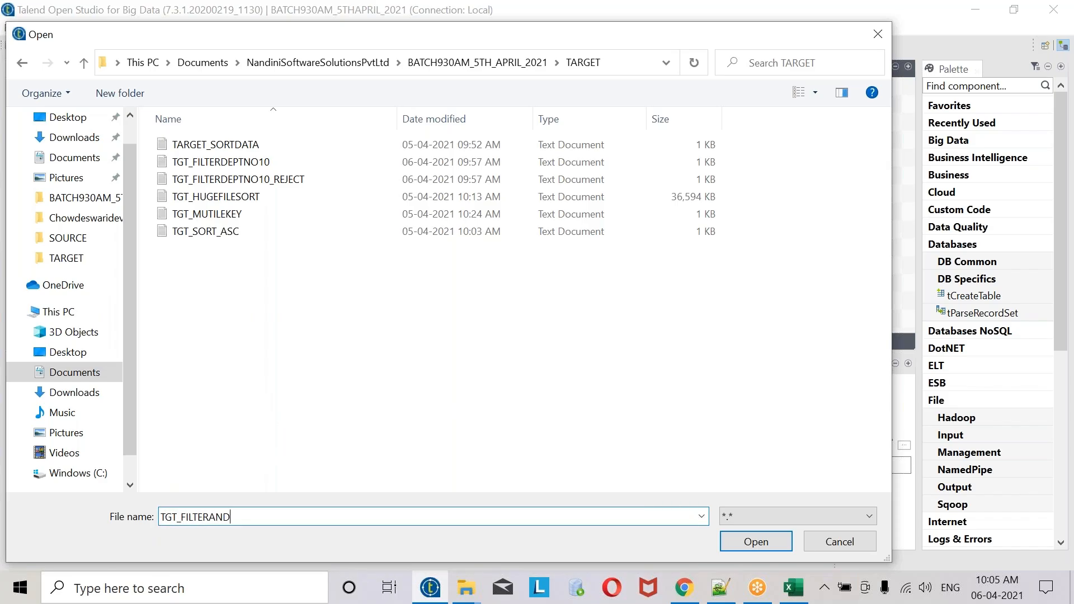
pyautogui.write('.txt')
pyautogui.press('Return')
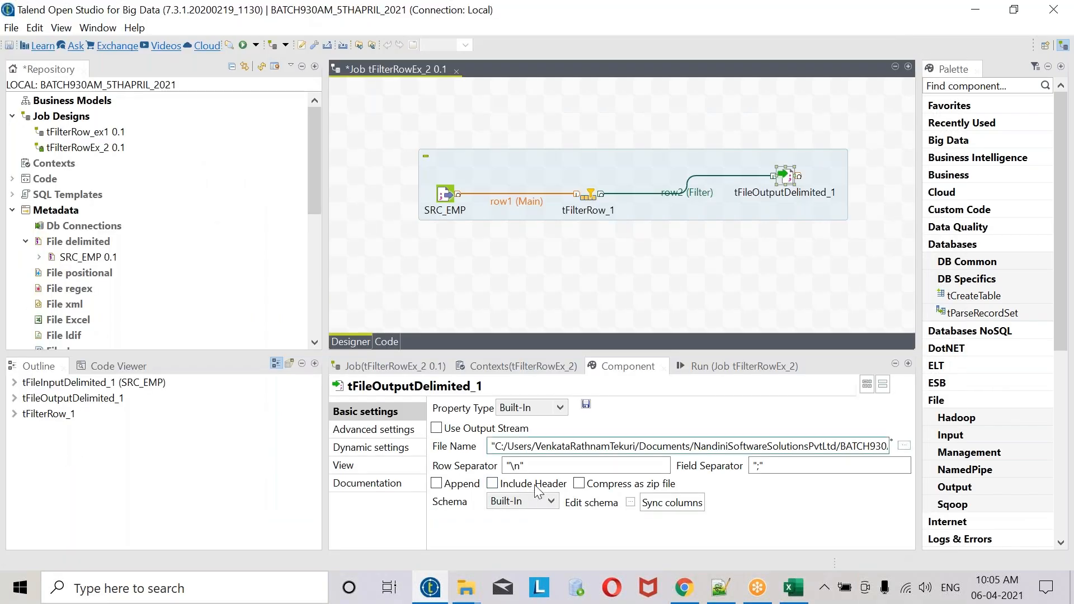
# - Check the header row of the expected output in Notepad++ and enable Include Header for tFileOutputDelimited_1 in Talend
pyautogui.click(535, 485)
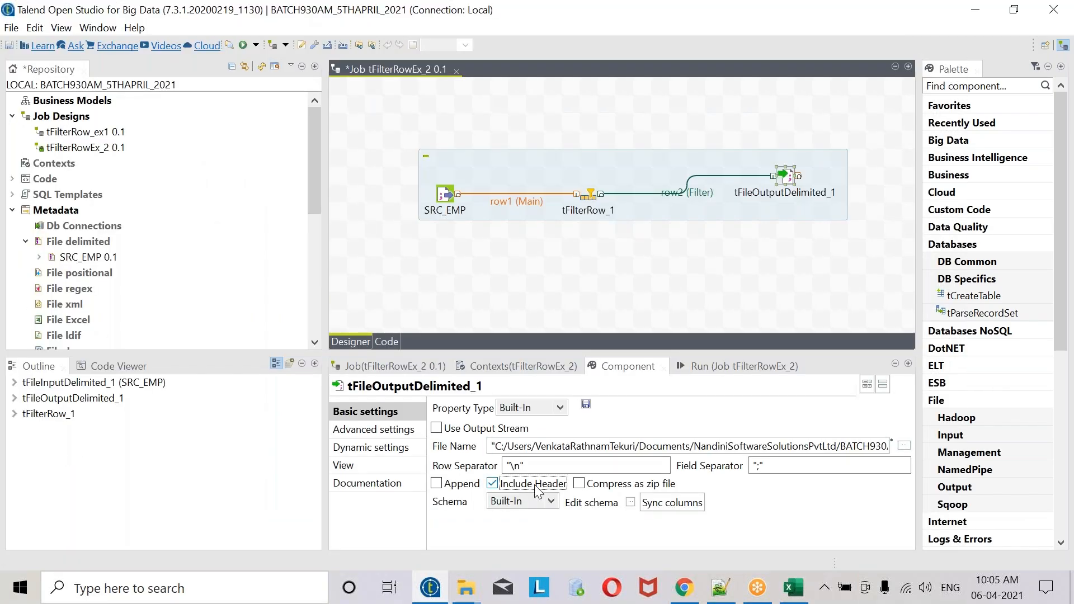
pyautogui.click(536, 484)
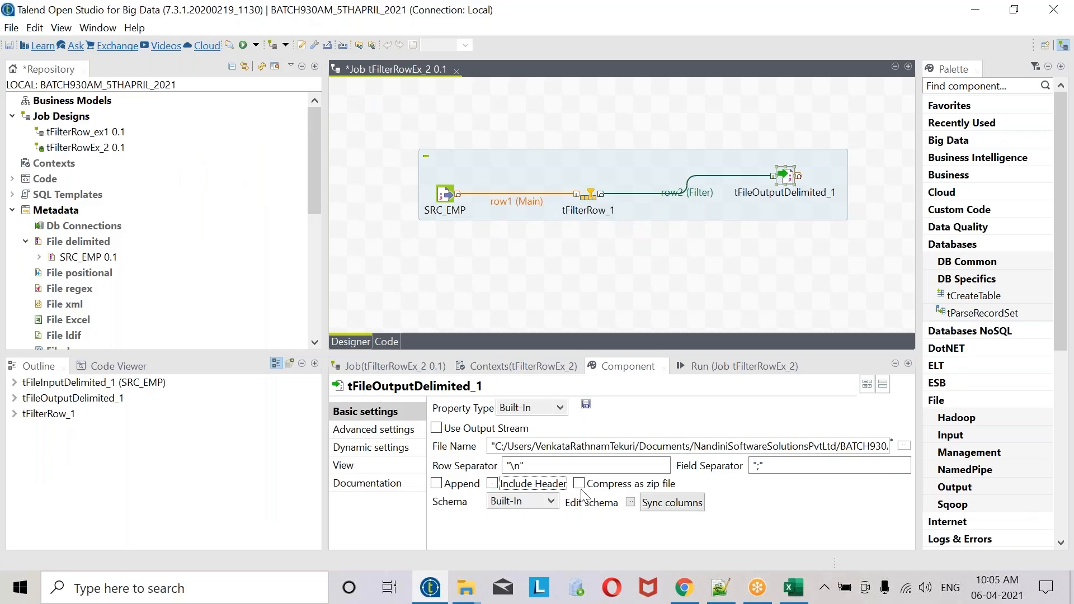
pyautogui.click(723, 592)
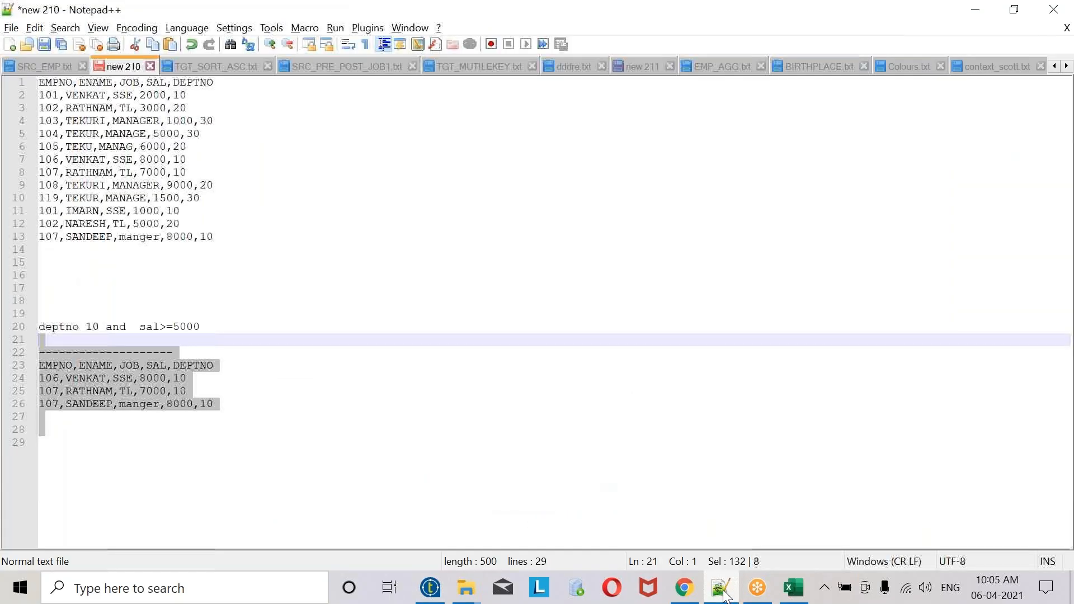
pyautogui.click(170, 354)
pyautogui.moveTo(217, 365); pyautogui.dragTo(38, 366)
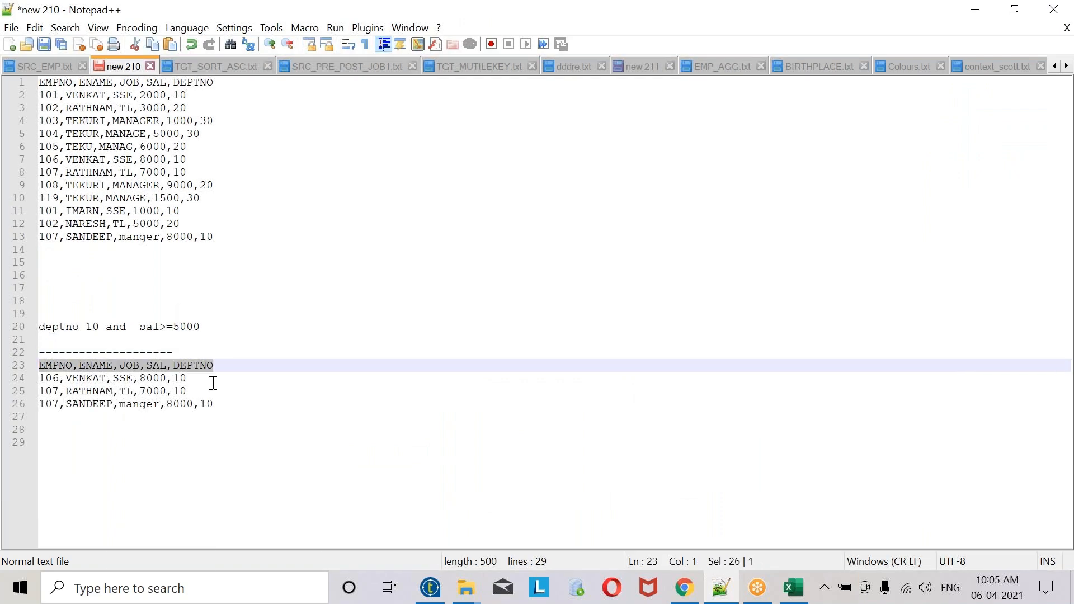
pyautogui.moveTo(228, 368); pyautogui.dragTo(22, 370)
pyautogui.click(79, 366)
pyautogui.click(133, 366)
pyautogui.moveTo(219, 367); pyautogui.dragTo(44, 367)
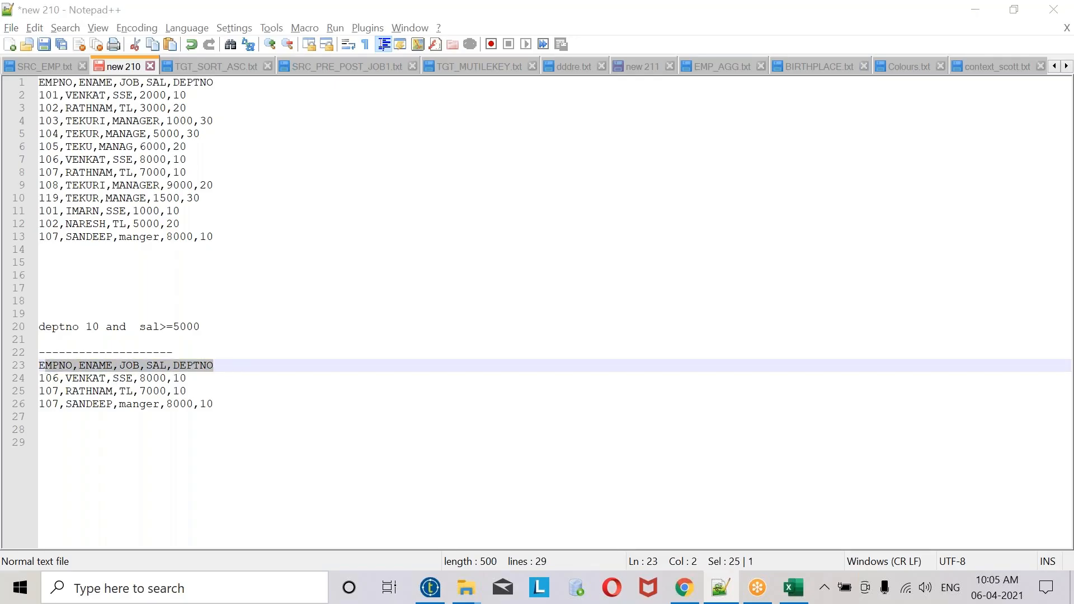
pyautogui.hotkey('alt', 'Tab')
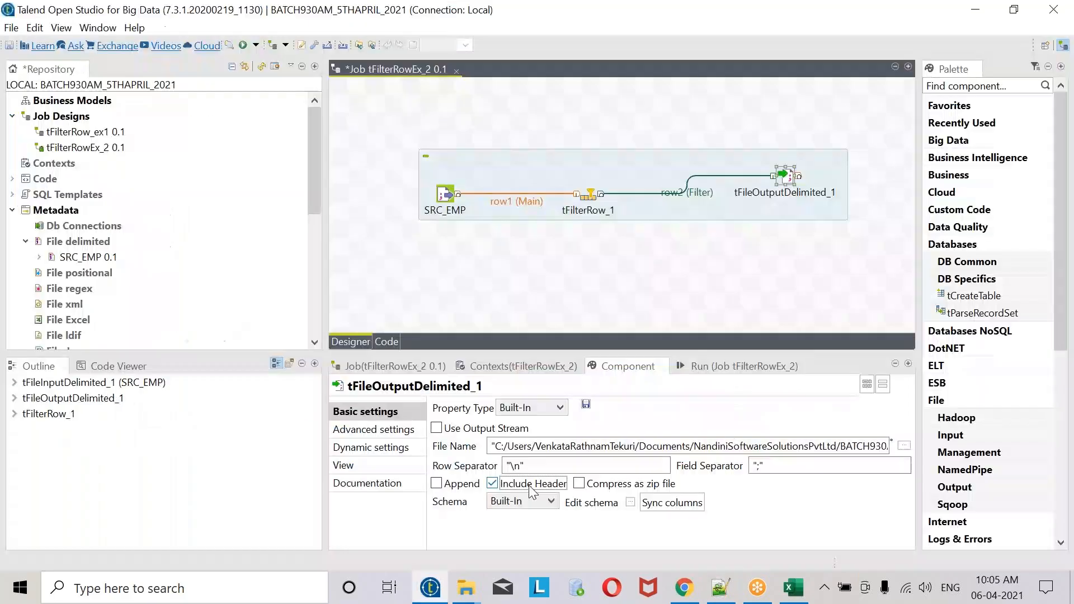
# - Turn off throwing an error if the file already exists for tFileOutputDelimited_1 and check its field separator
pyautogui.click(375, 431)
pyautogui.click(465, 540)
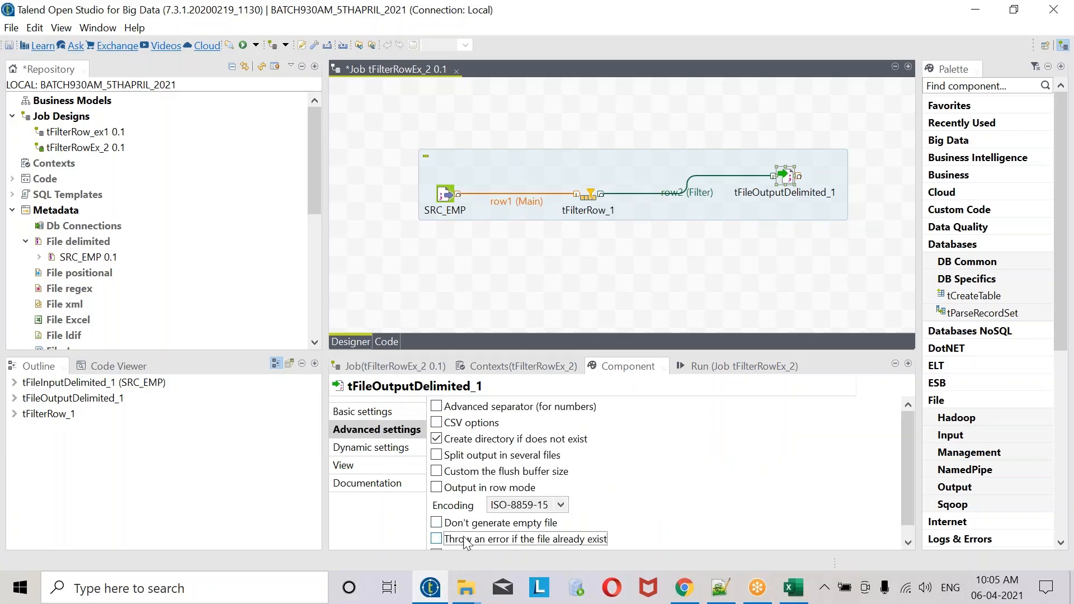
pyautogui.click(386, 413)
pyautogui.click(764, 465)
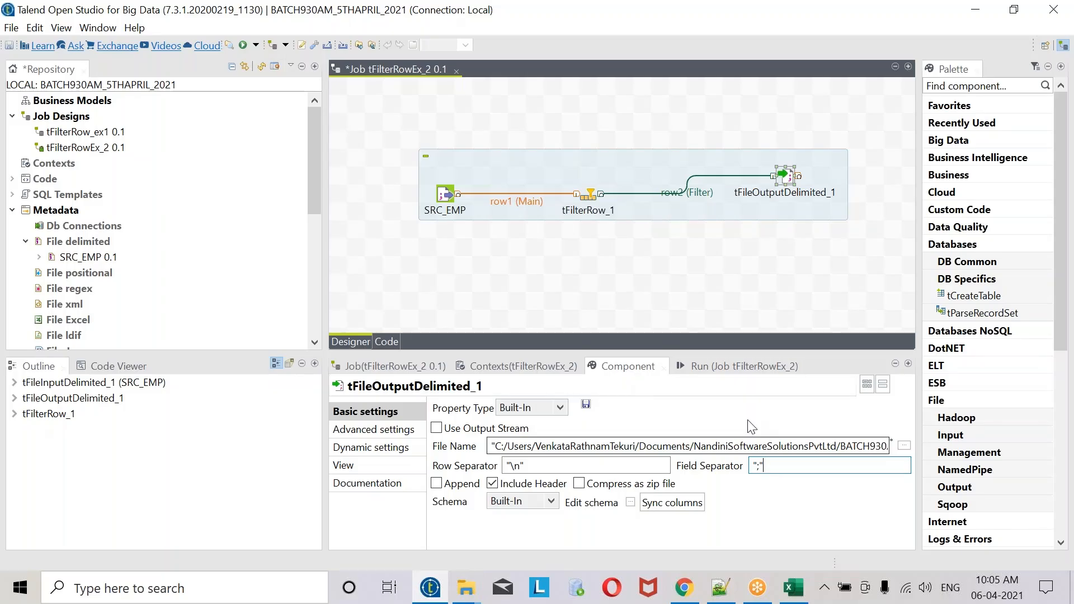
# - Run the tFilterRowEx_2 job and read its execution log through to the exit code
pyautogui.click(733, 366)
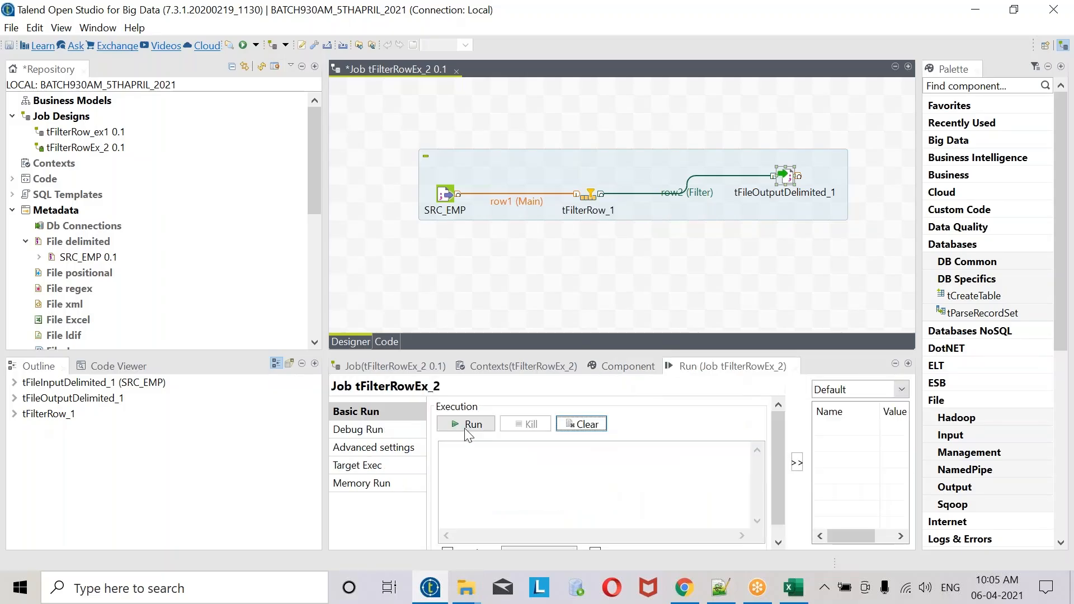
pyautogui.click(464, 428)
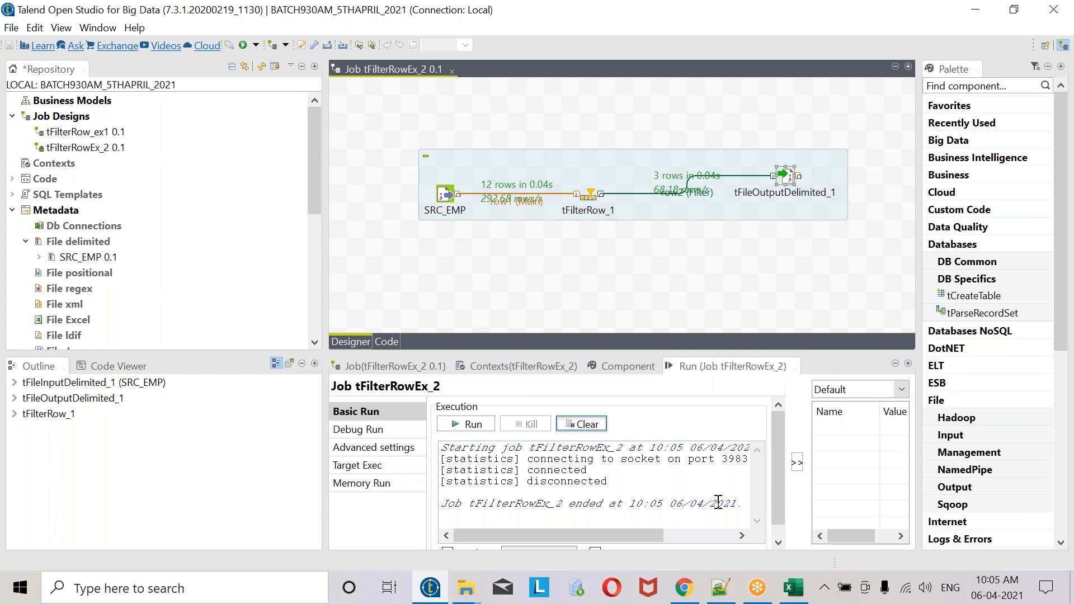
pyautogui.moveTo(644, 536); pyautogui.dragTo(751, 535)
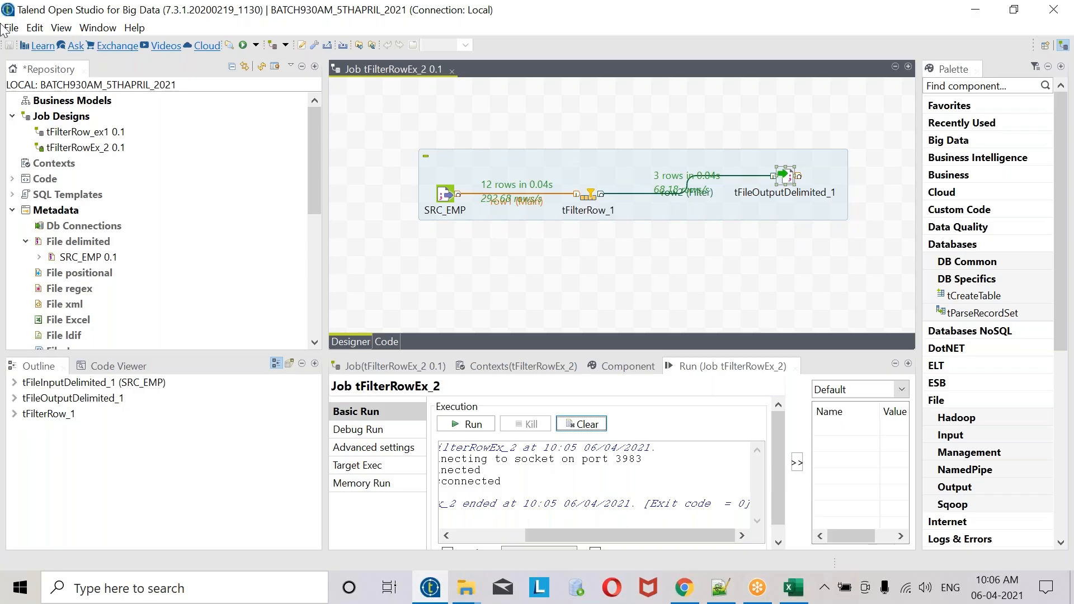
# - Switch to File Explorer and open TGT_FILTERAND from the BATCH930AM_5TH_APRIL_2021 TARGET folder in Notepad++
pyautogui.click(465, 587)
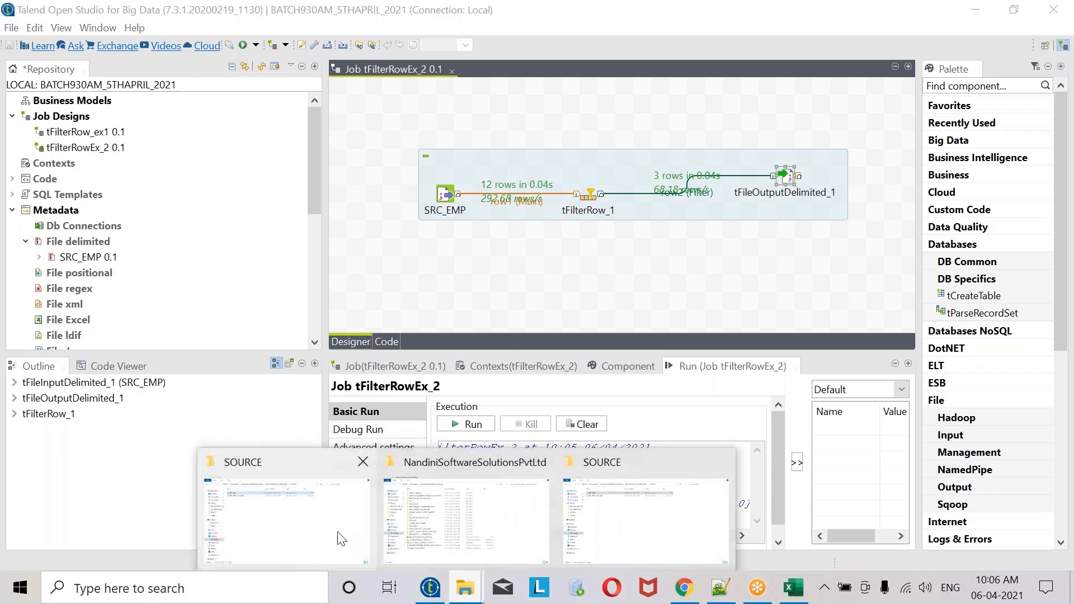
pyautogui.click(342, 539)
pyautogui.click(476, 55)
pyautogui.doubleClick(187, 163)
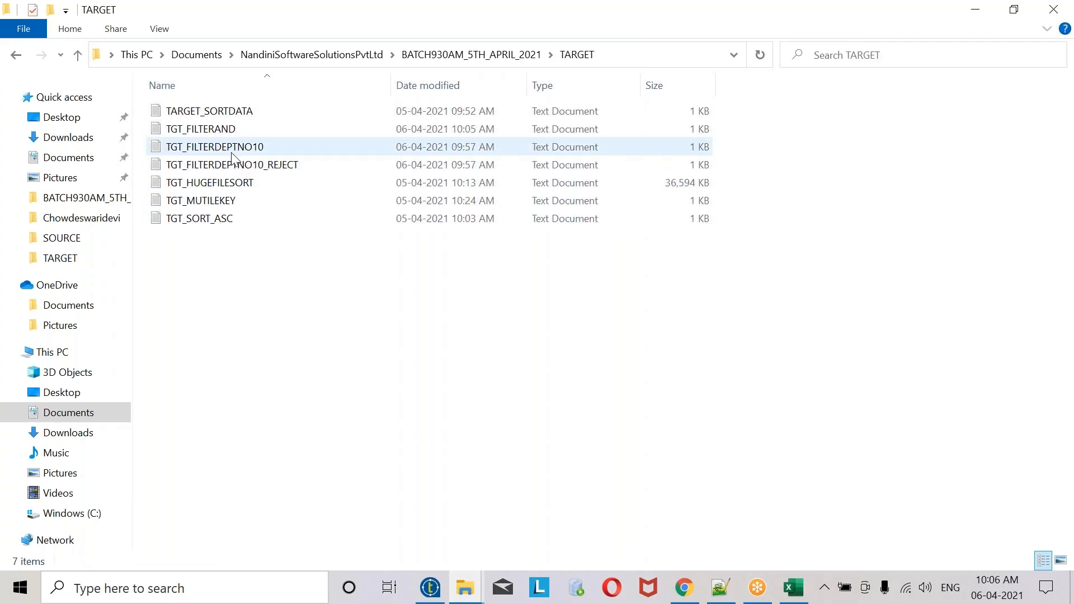
pyautogui.click(229, 134)
pyautogui.rightClick(229, 137)
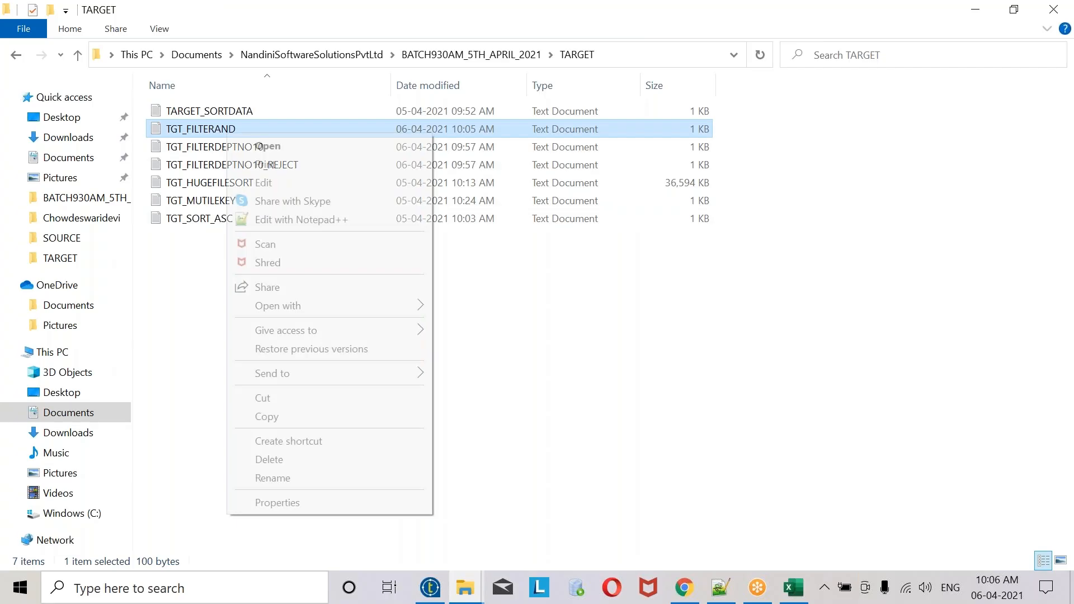
pyautogui.click(291, 220)
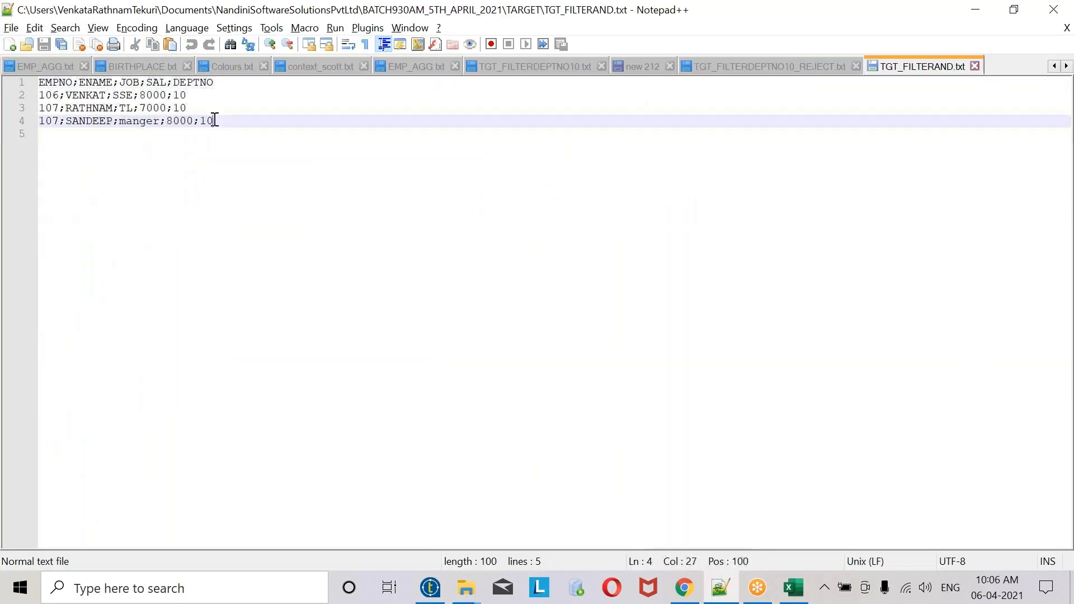
# - Examine the filtered rows in TGT_FILTERAND.txt, especially the JOB column and its SSE value
pyautogui.moveTo(216, 121); pyautogui.dragTo(9, 50)
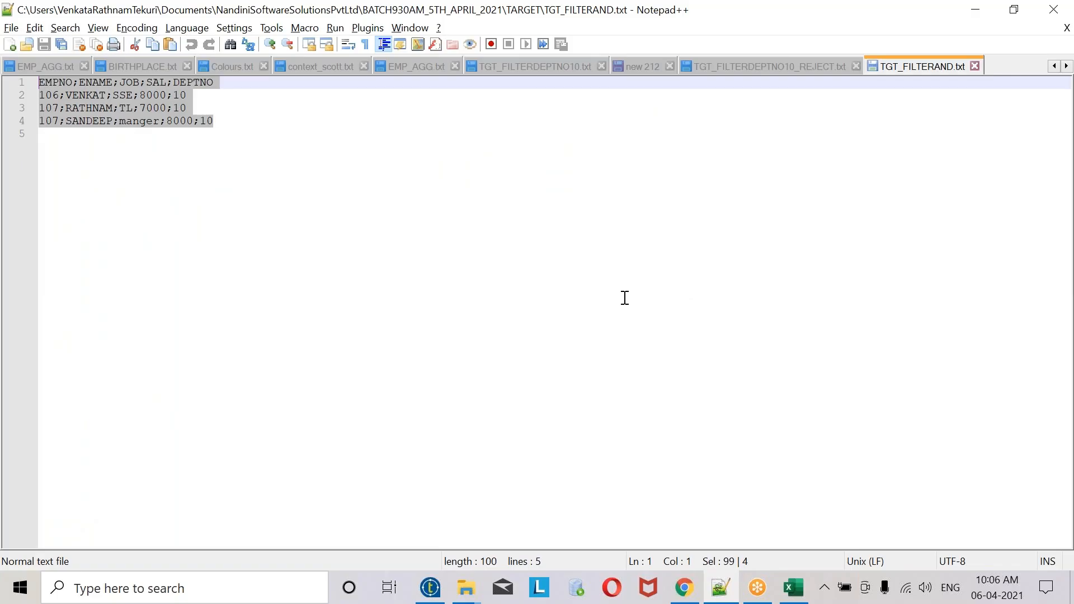
pyautogui.moveTo(288, 134); pyautogui.dragTo(10, 82)
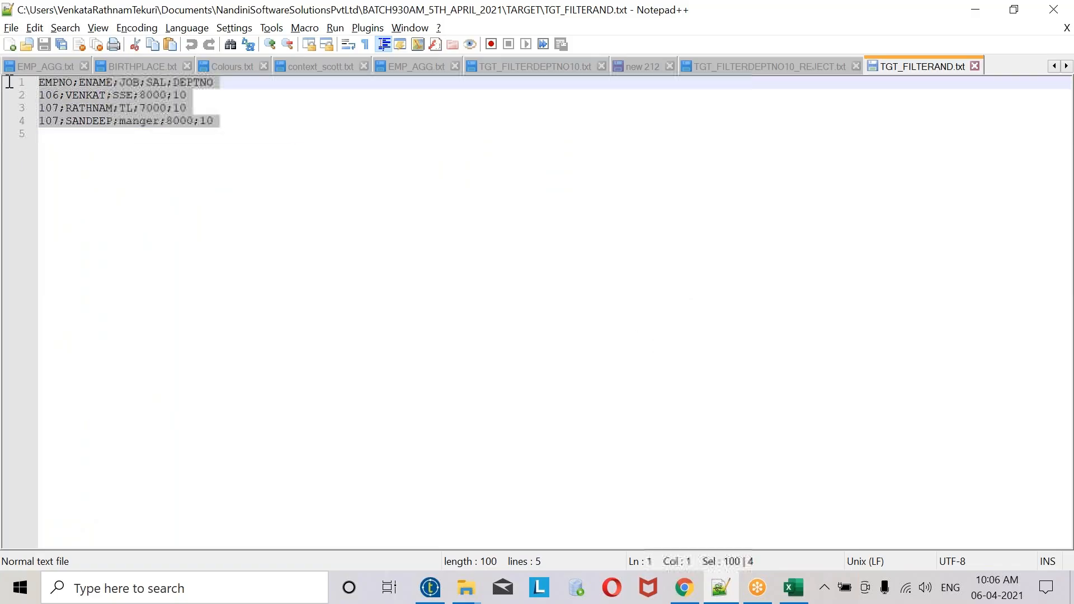
pyautogui.click(575, 593)
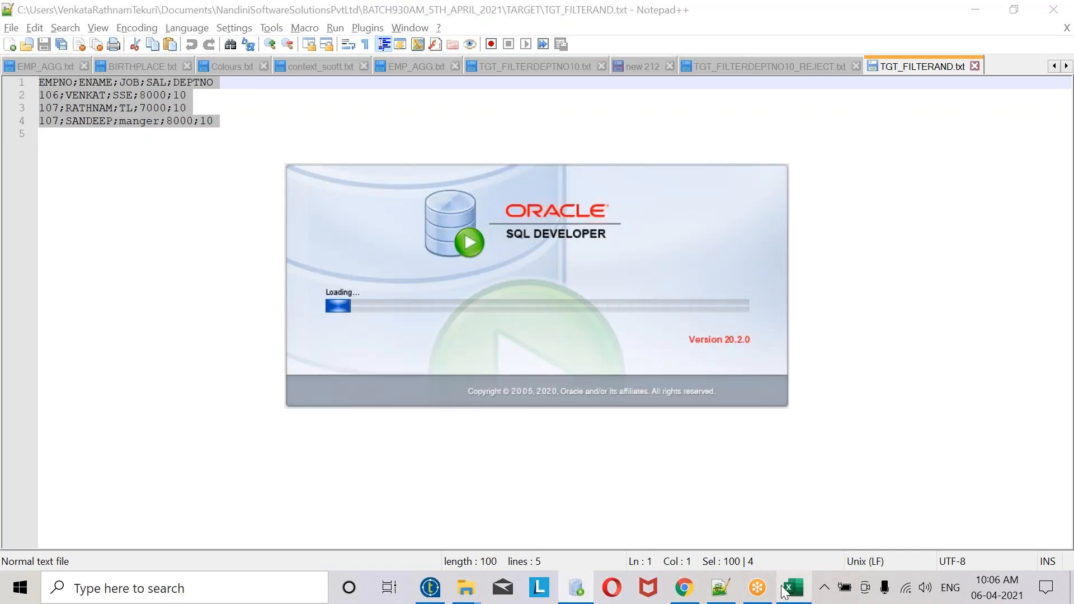
pyautogui.moveTo(686, 587)
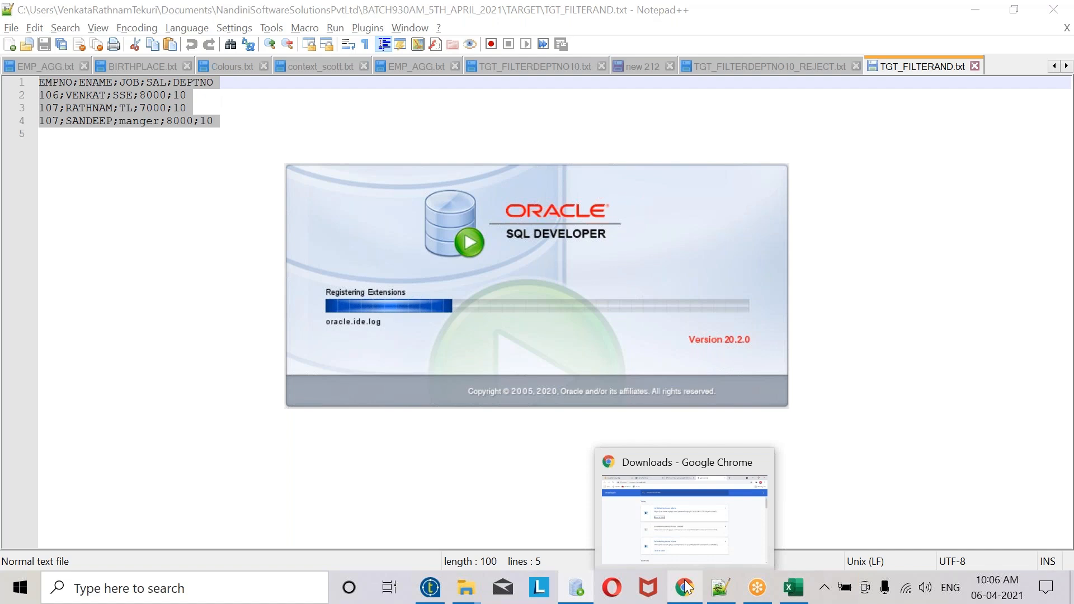
pyautogui.click(175, 218)
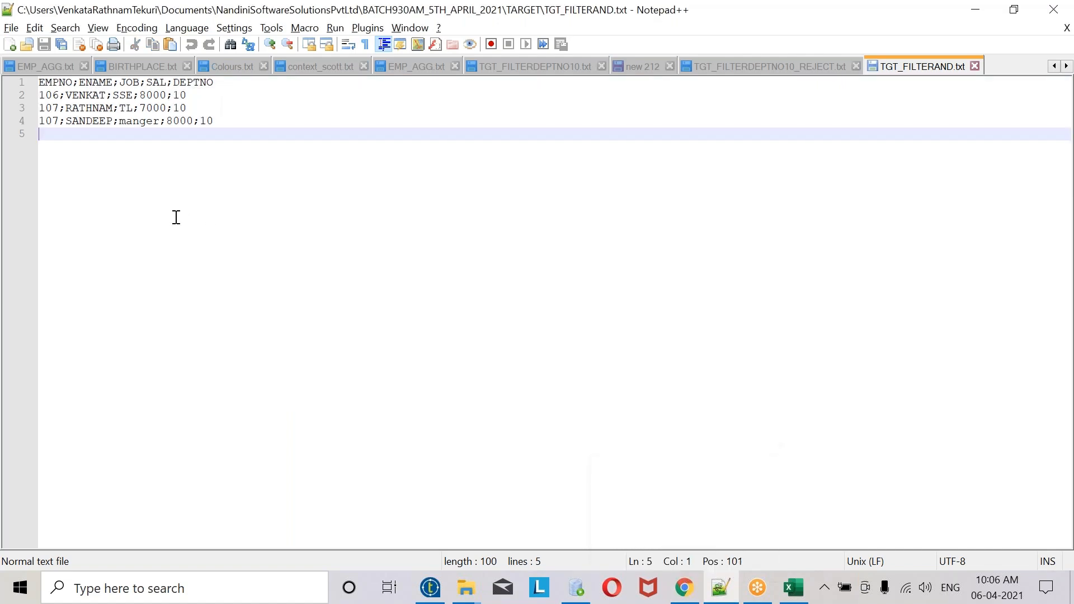
pyautogui.doubleClick(134, 83)
pyautogui.doubleClick(124, 95)
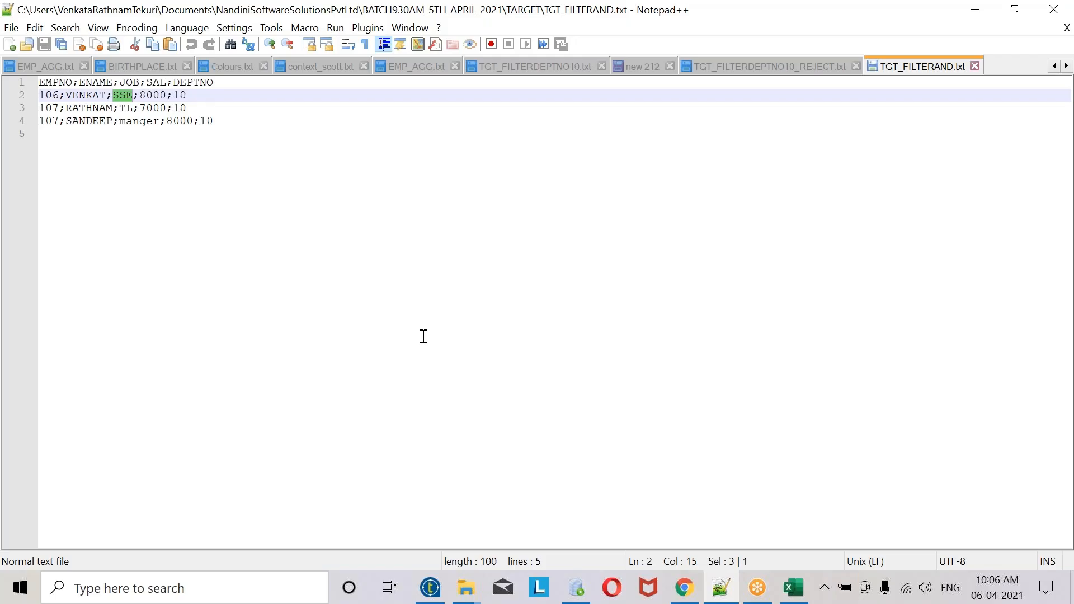
# - Copy the whole content of TGT_FILTERAND.txt into a new blank Notepad++ document
pyautogui.hotkey('ctrl', 'a')
pyautogui.hotkey('ctrl', 'c')
pyautogui.press('alt')
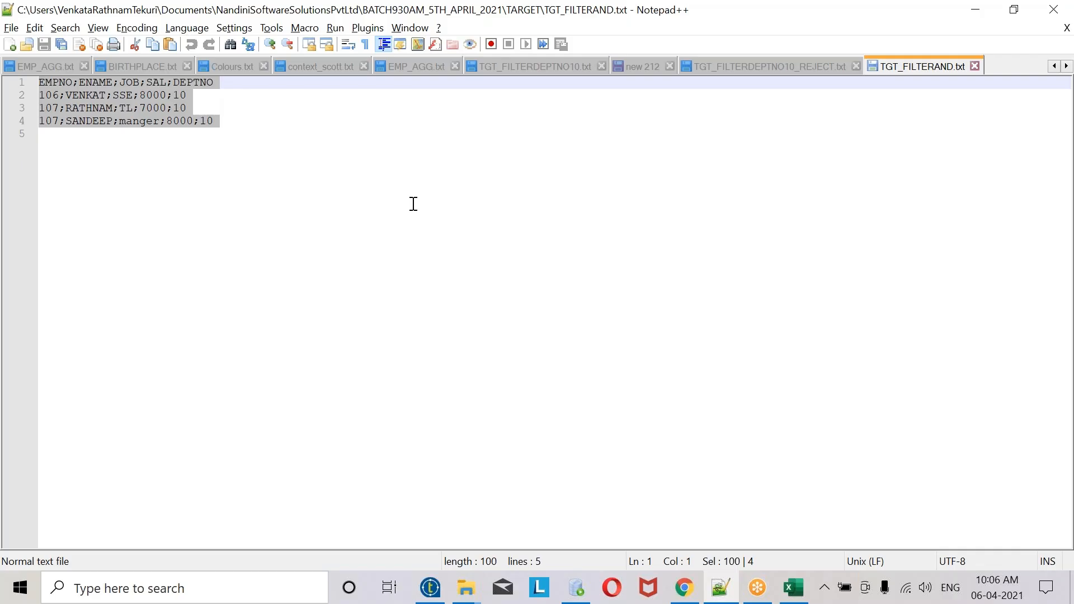
pyautogui.hotkey('ctrl', 'n')
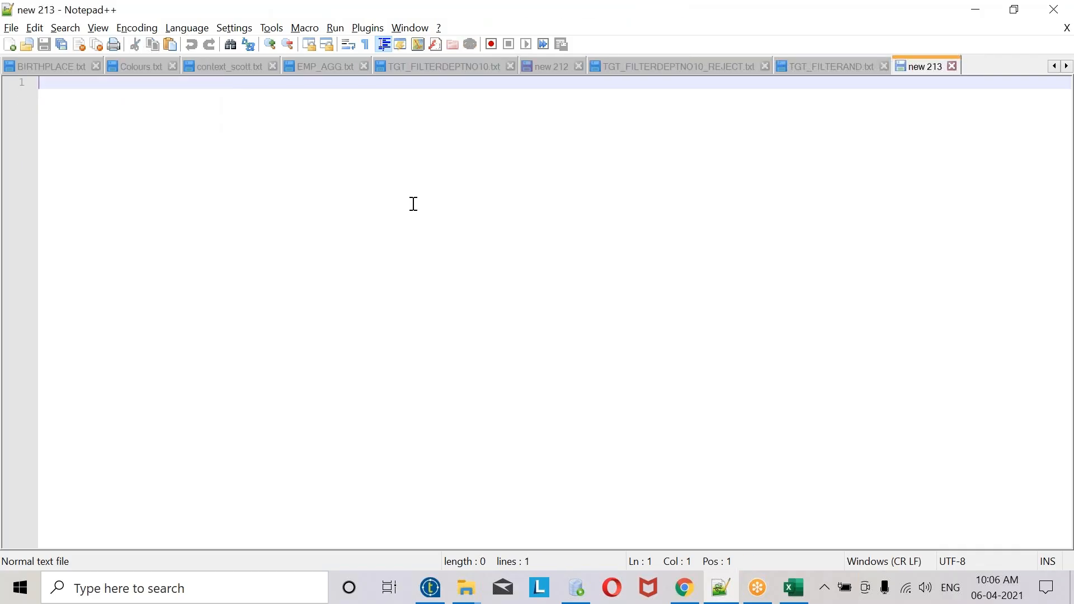
pyautogui.hotkey('ctrl', 'v')
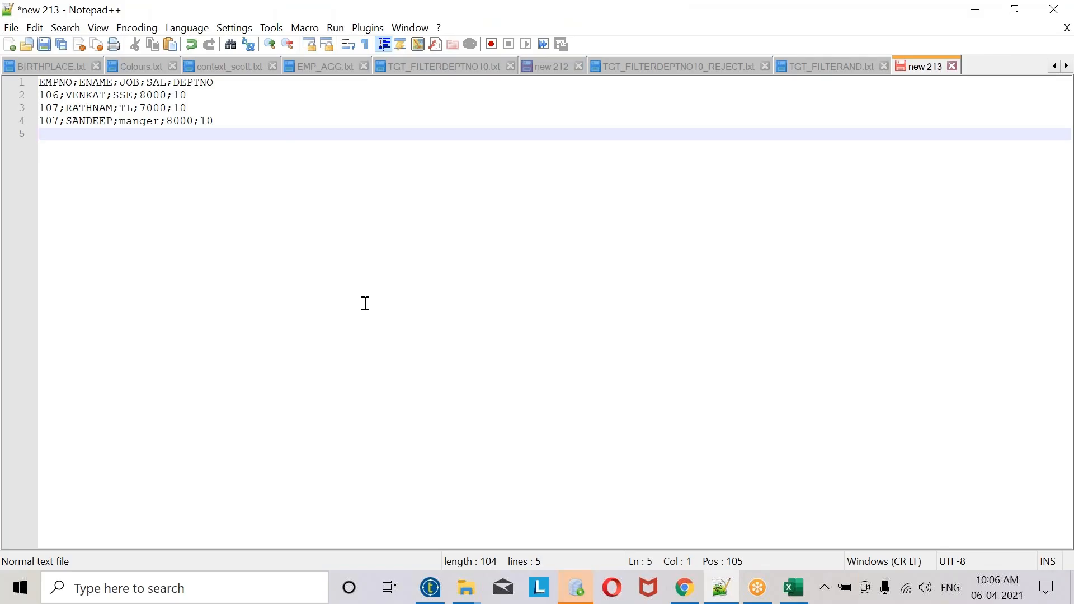
# - Switch to Talend and add a third condition to tFilterRow_1: JOB, Equals, SSE
pyautogui.click(441, 588)
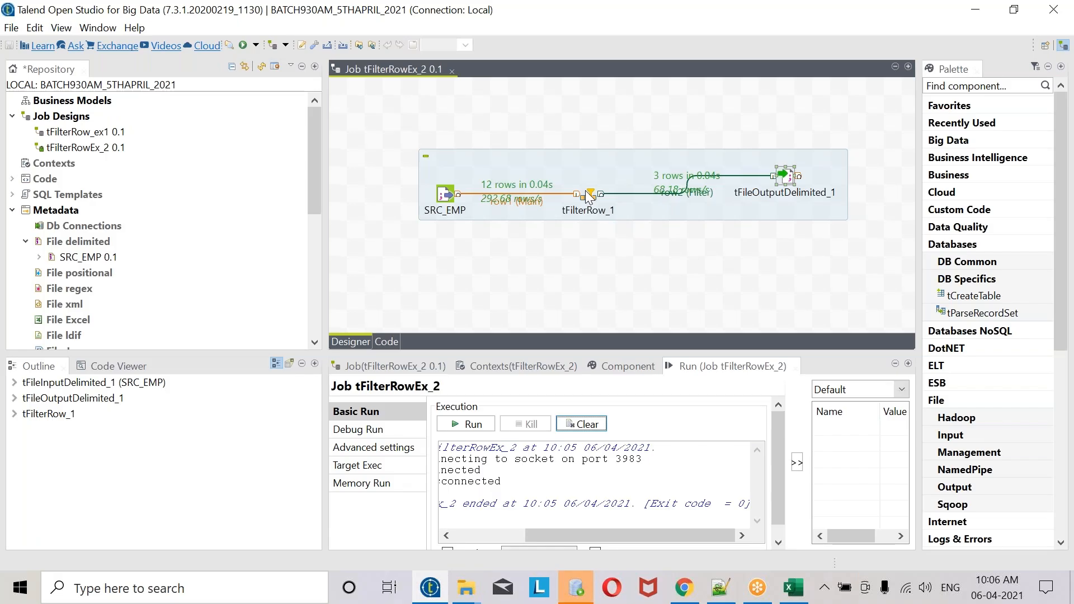
pyautogui.doubleClick(589, 196)
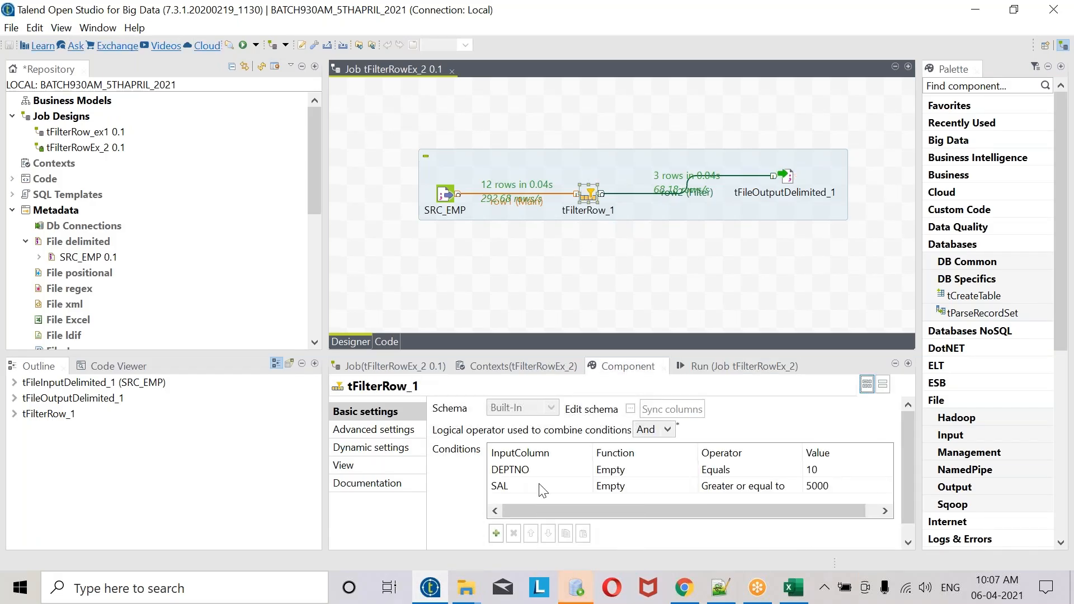
pyautogui.click(498, 538)
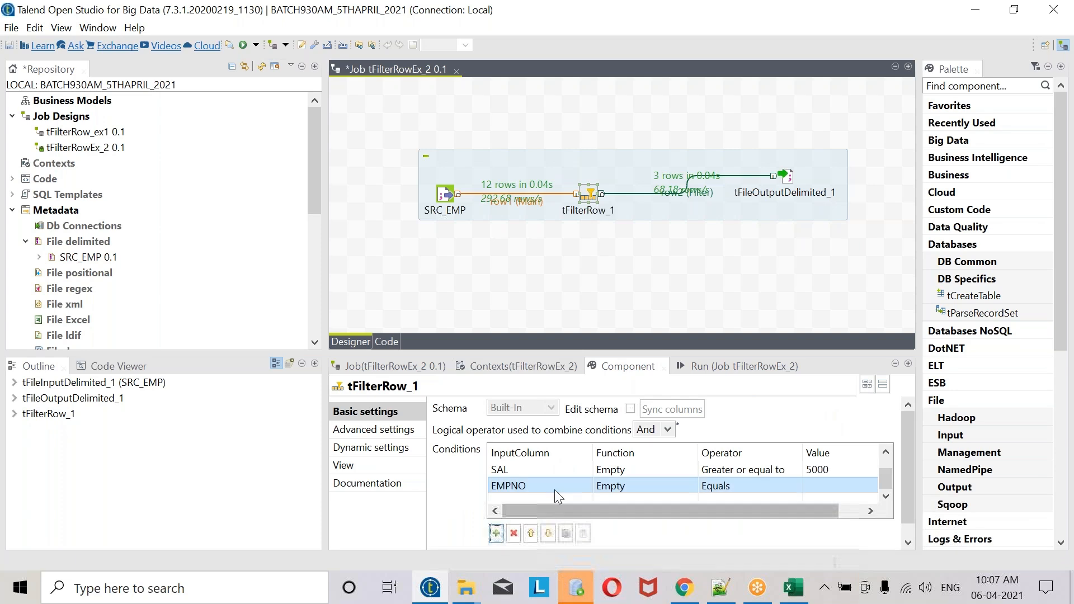
pyautogui.click(555, 489)
pyautogui.click(586, 486)
pyautogui.click(518, 430)
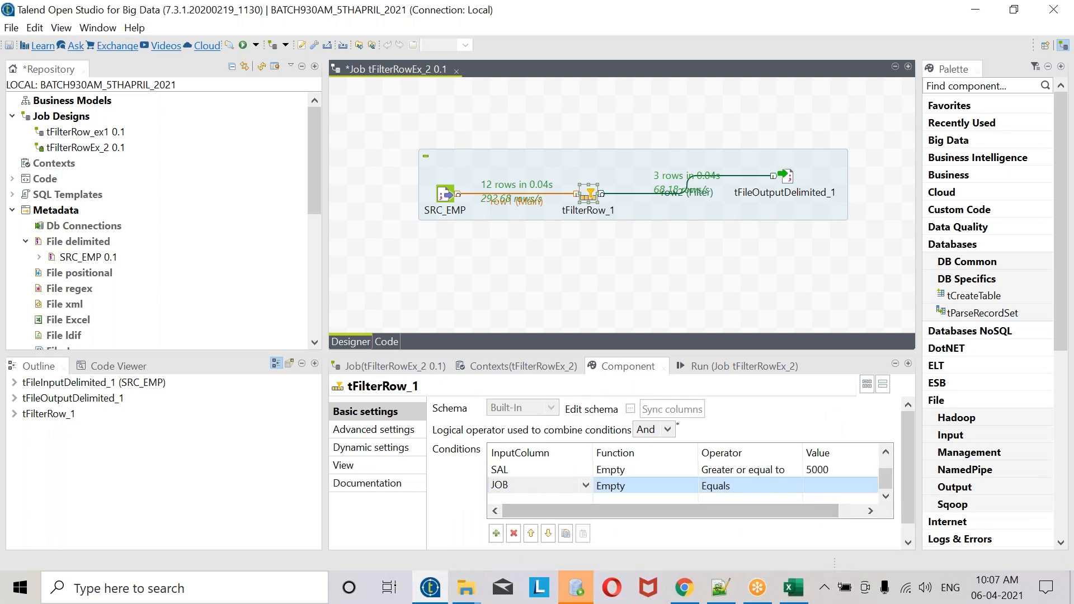
pyautogui.click(825, 485)
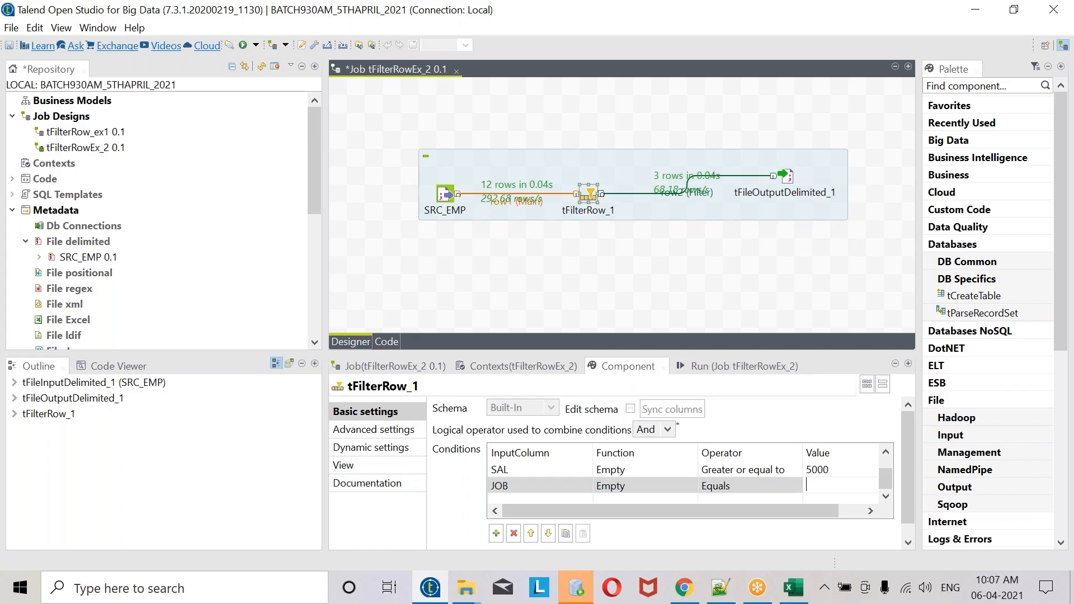
pyautogui.write('SSE')
pyautogui.scroll(1, 887, 467)
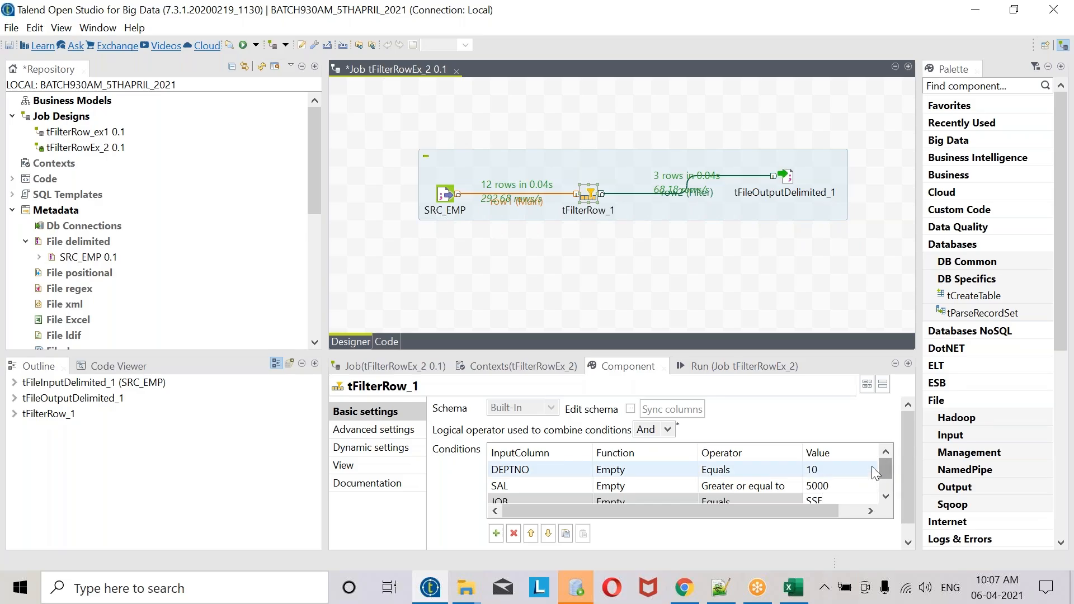
# - Enclose the JOB condition's value in double quotes so it reads "SSE"
pyautogui.click(824, 482)
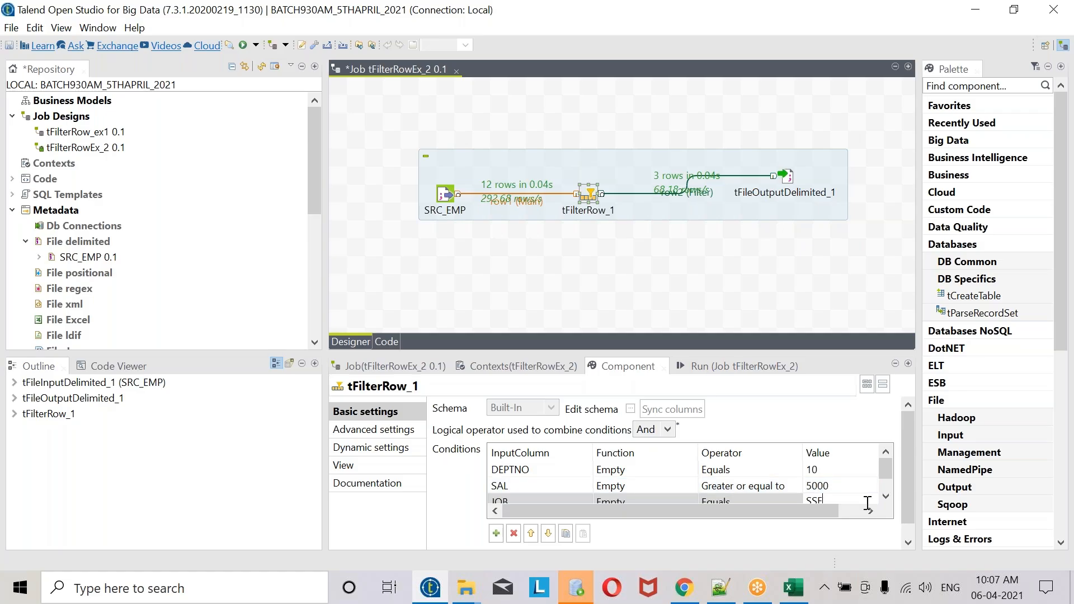
pyautogui.click(886, 496)
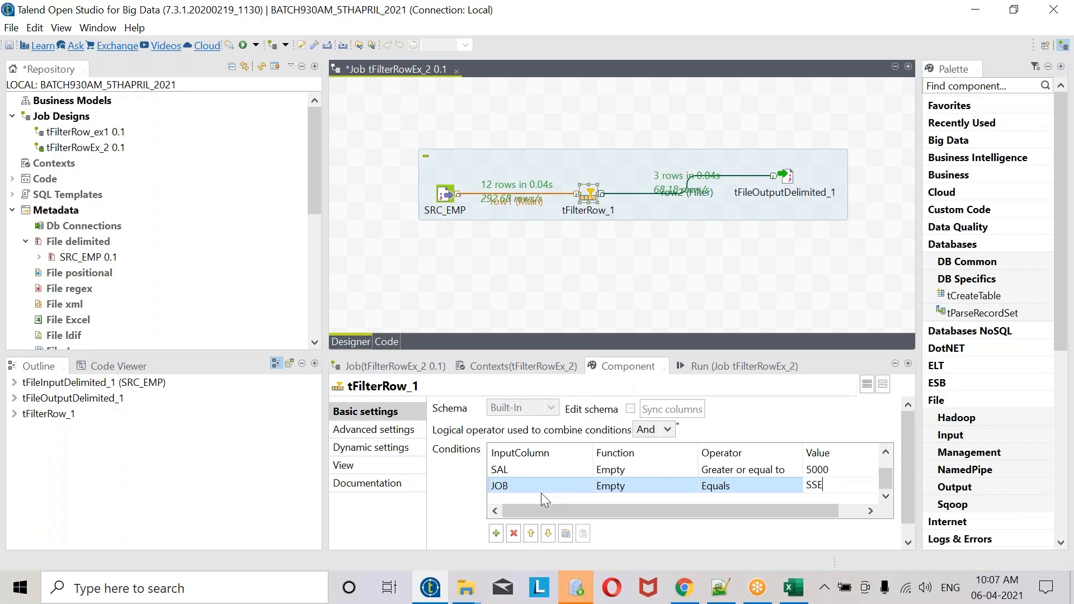
pyautogui.click(834, 484)
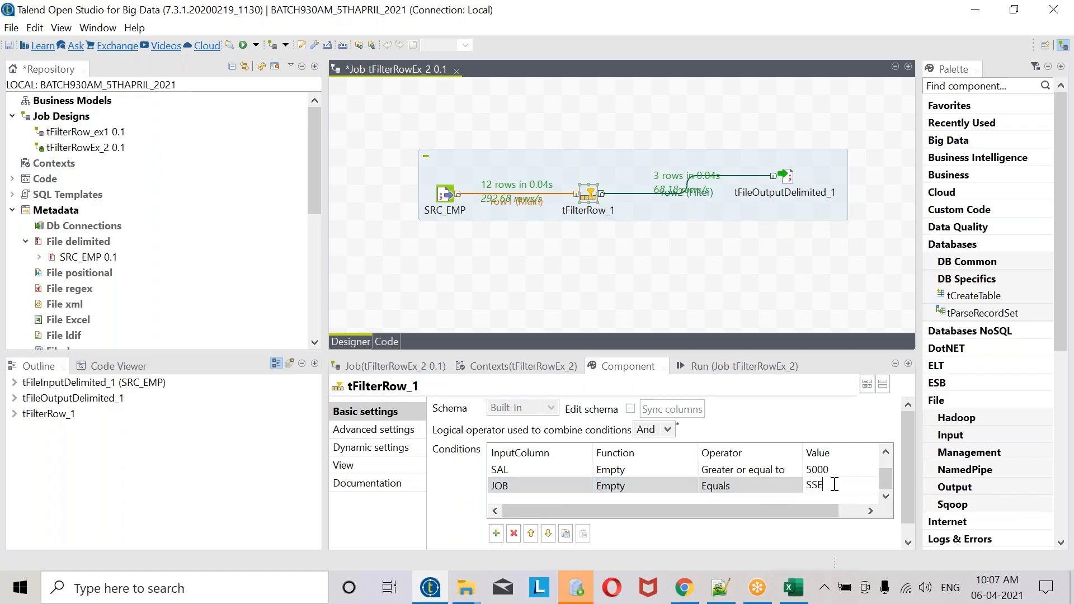
pyautogui.write('"')
pyautogui.press('Home')
pyautogui.write('"')
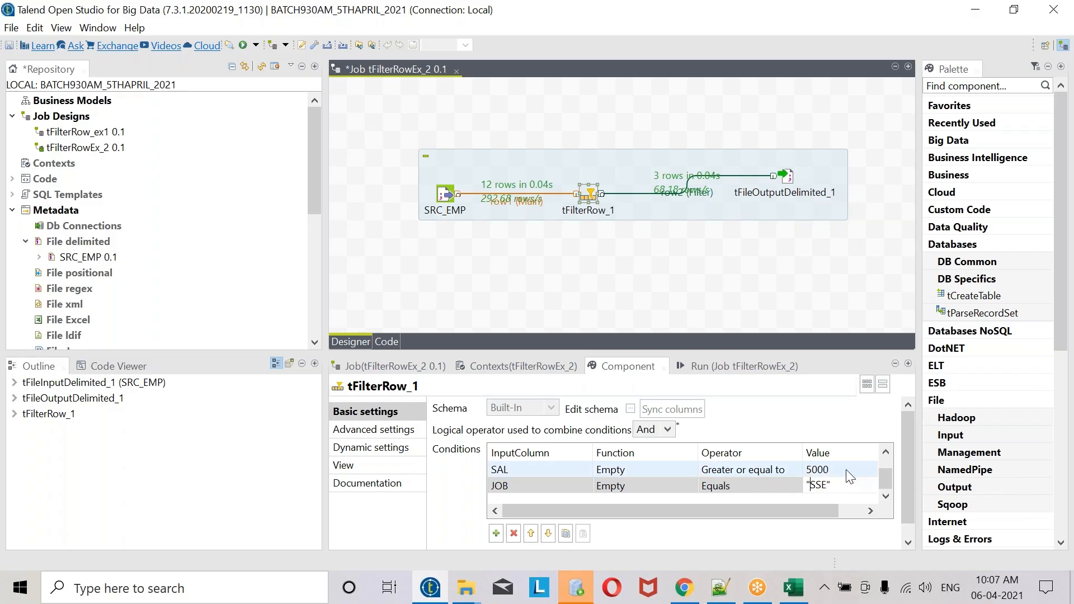
pyautogui.click(846, 487)
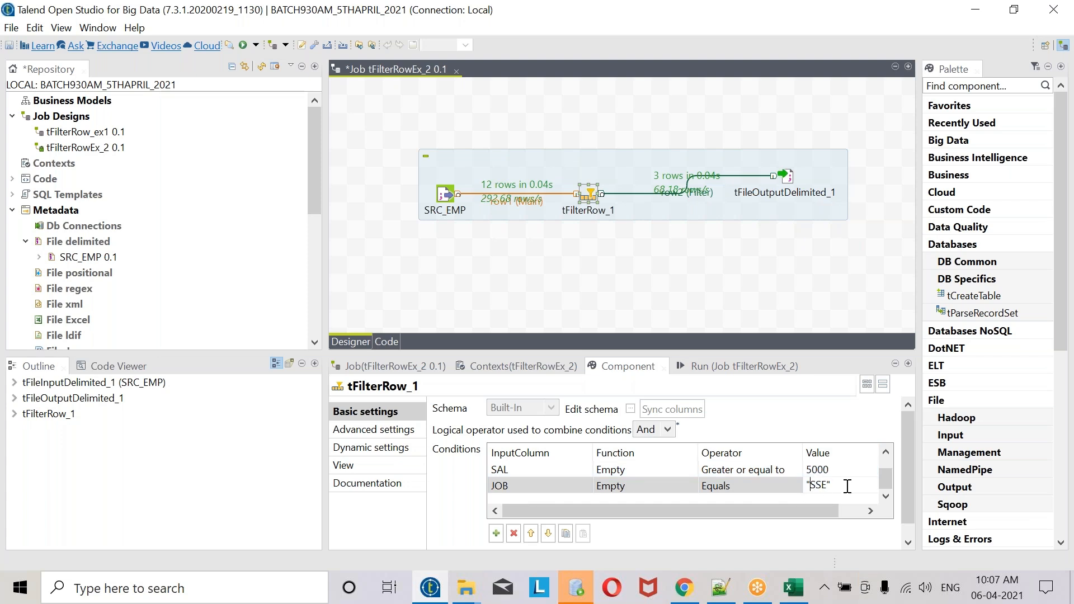
pyautogui.moveTo(848, 486); pyautogui.dragTo(808, 485)
# - Keep And as the logical operator combining the conditions and run the tFilterRowEx_2 job
pyautogui.click(668, 430)
pyautogui.click(660, 448)
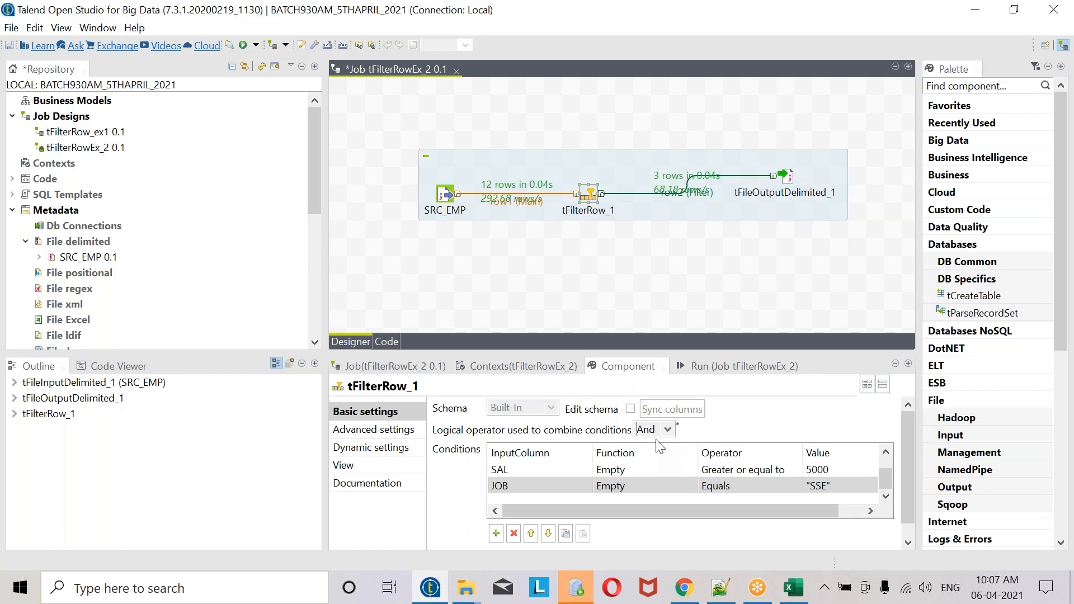
pyautogui.click(736, 367)
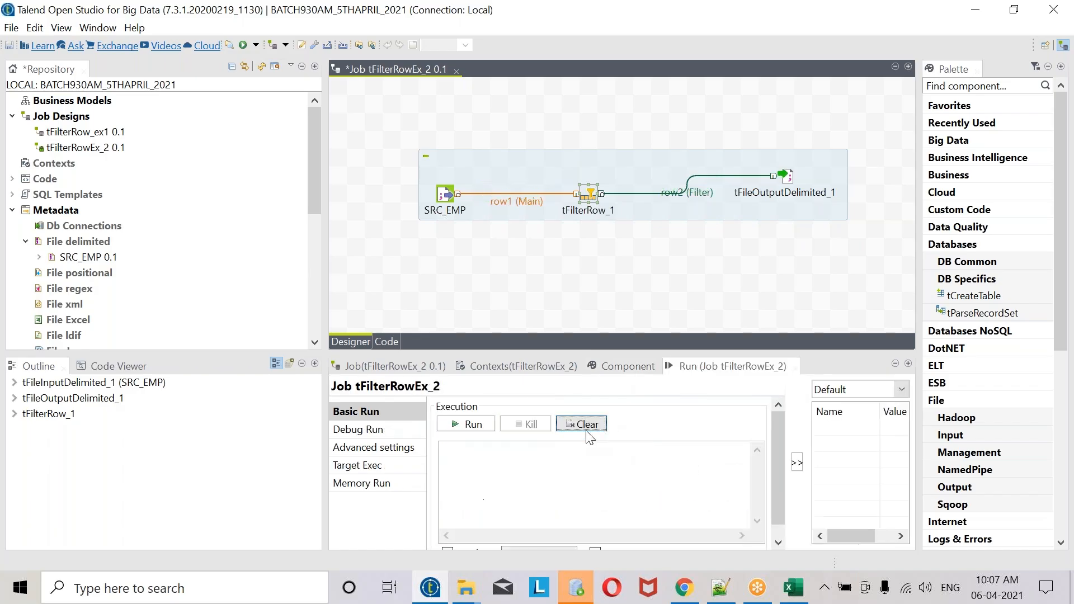
pyautogui.click(467, 427)
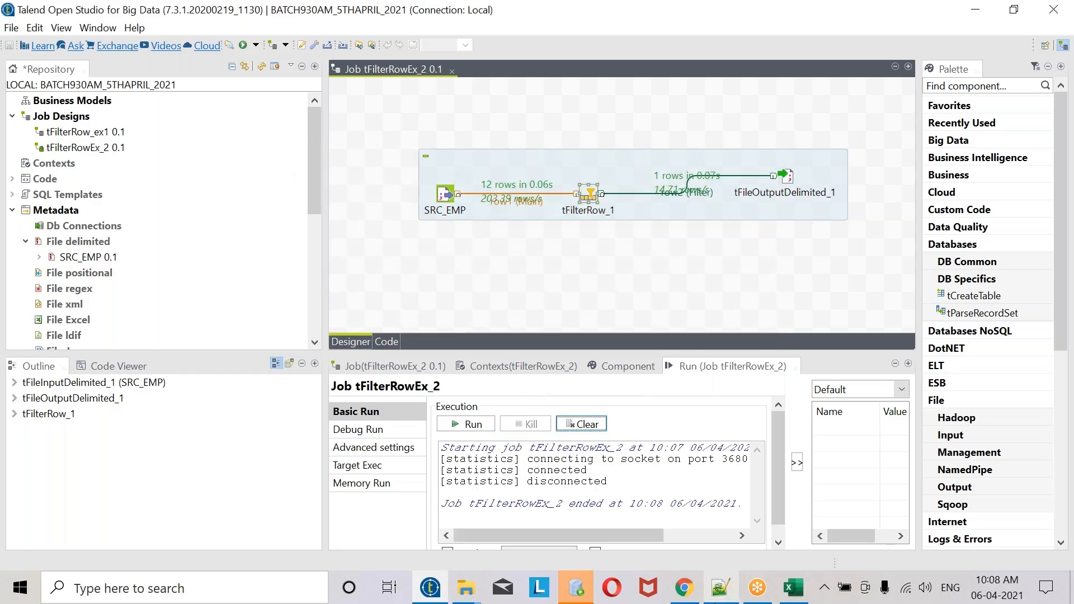
# - Switch to Notepad++ and reload the modified TGT_FILTERAND.txt to view the new filter output
pyautogui.click(720, 587)
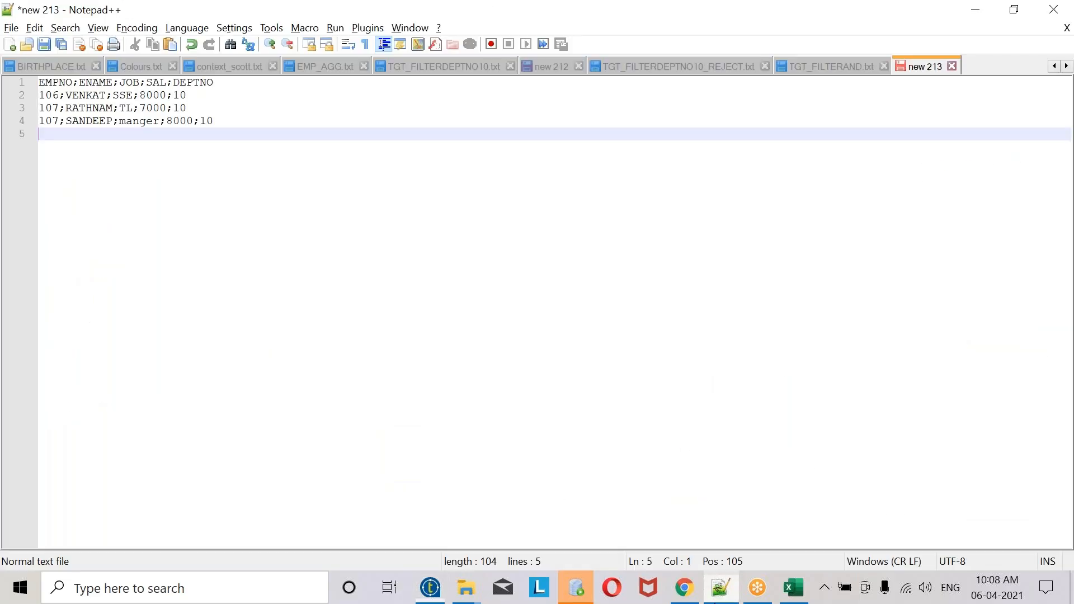
pyautogui.click(825, 71)
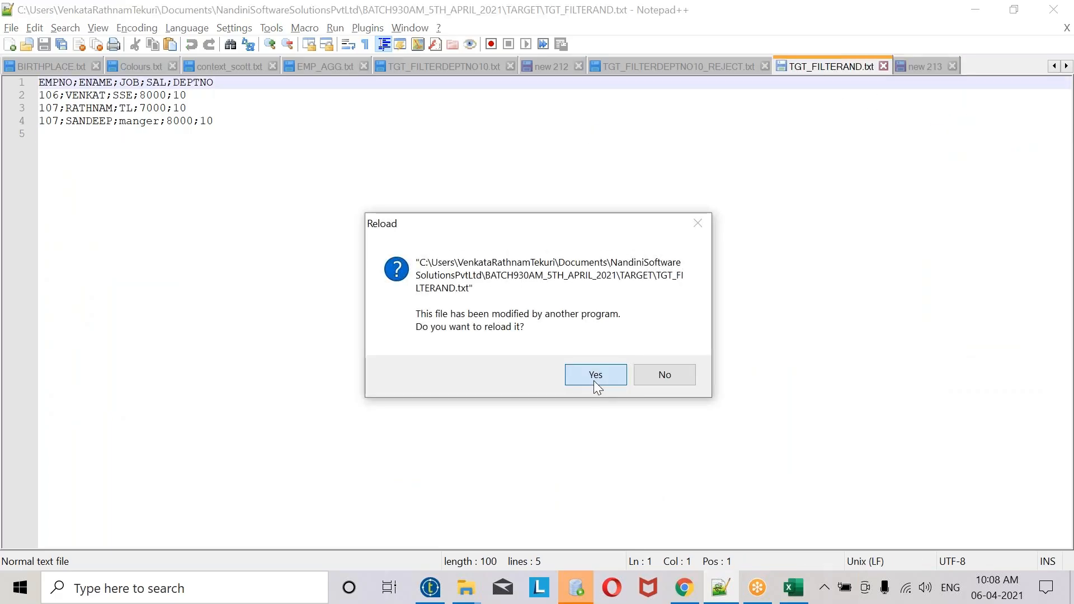
pyautogui.click(595, 374)
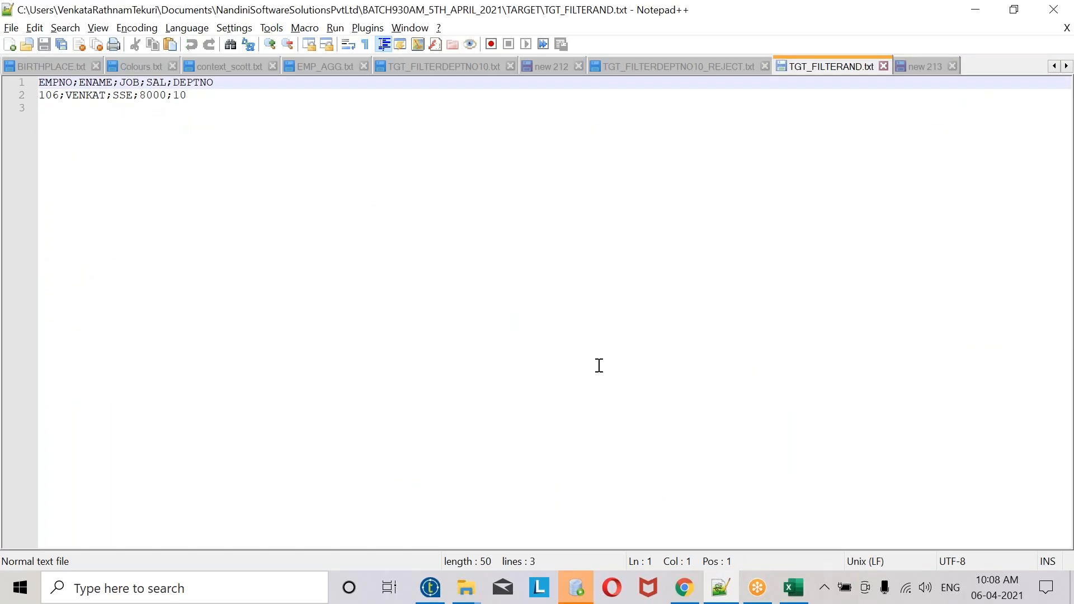
# - Switch to Talend and open the settings of tFilterRow_1 to review its filter conditions
pyautogui.click(577, 597)
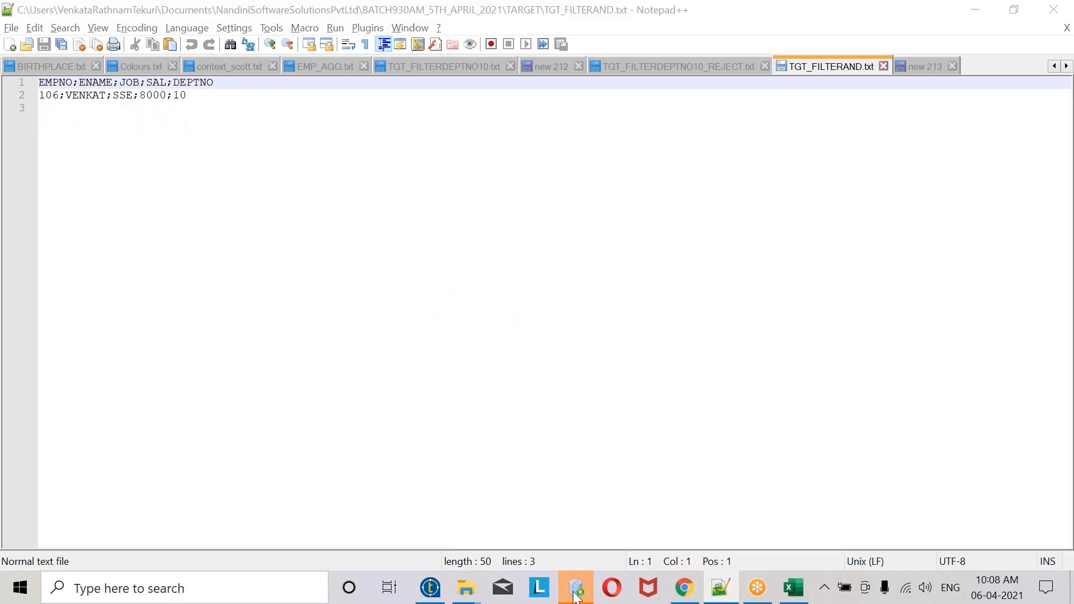
pyautogui.click(430, 587)
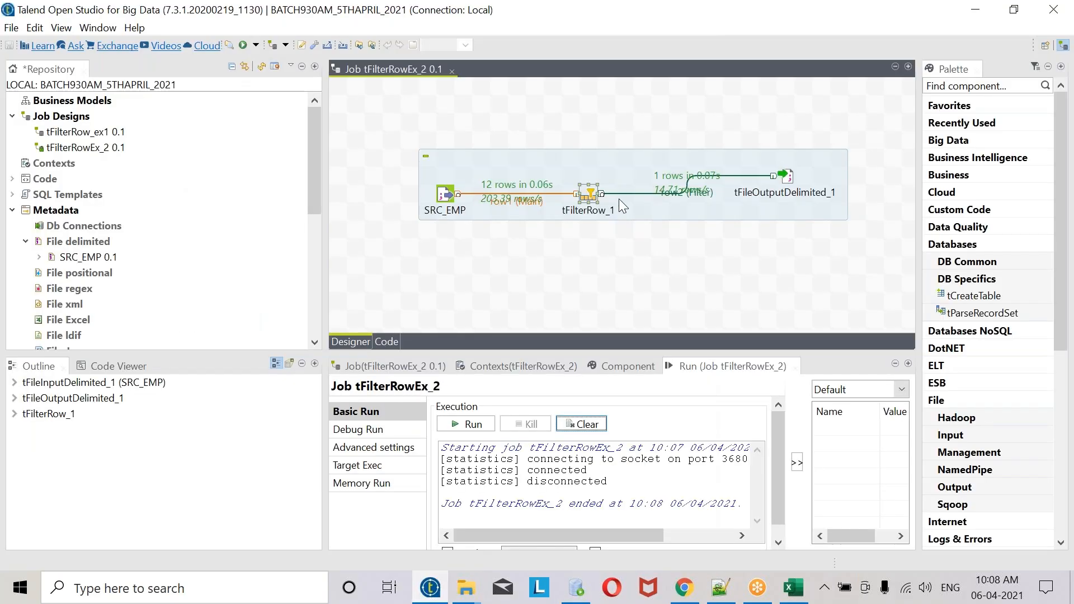
pyautogui.doubleClick(592, 199)
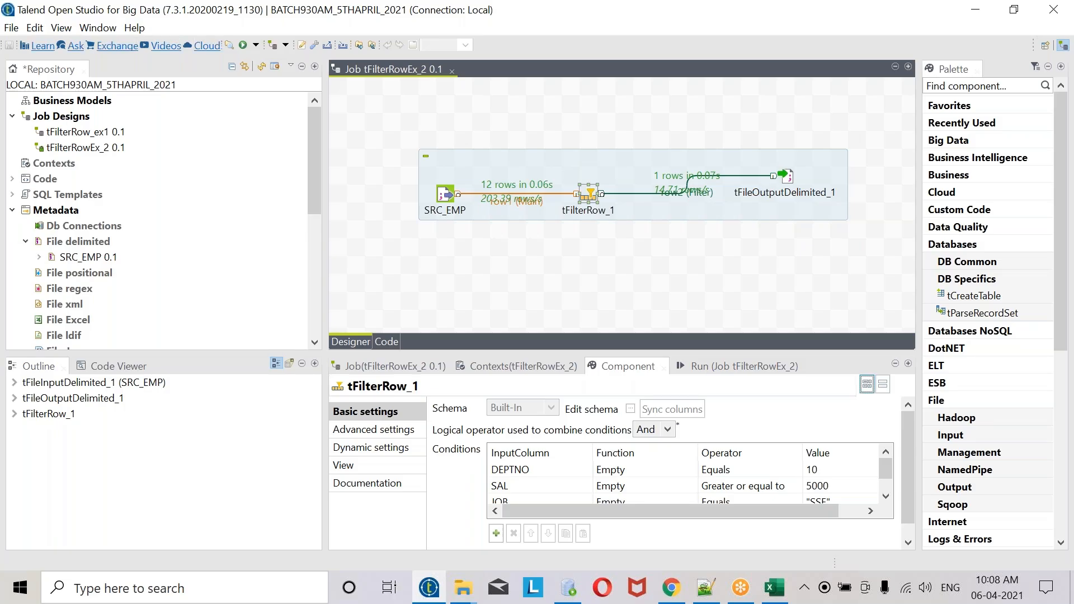
# - Switch to Notepad++, examine the filtered rows in TGT_FILTERAND.txt and compare them with the rows in new 213
pyautogui.click(706, 588)
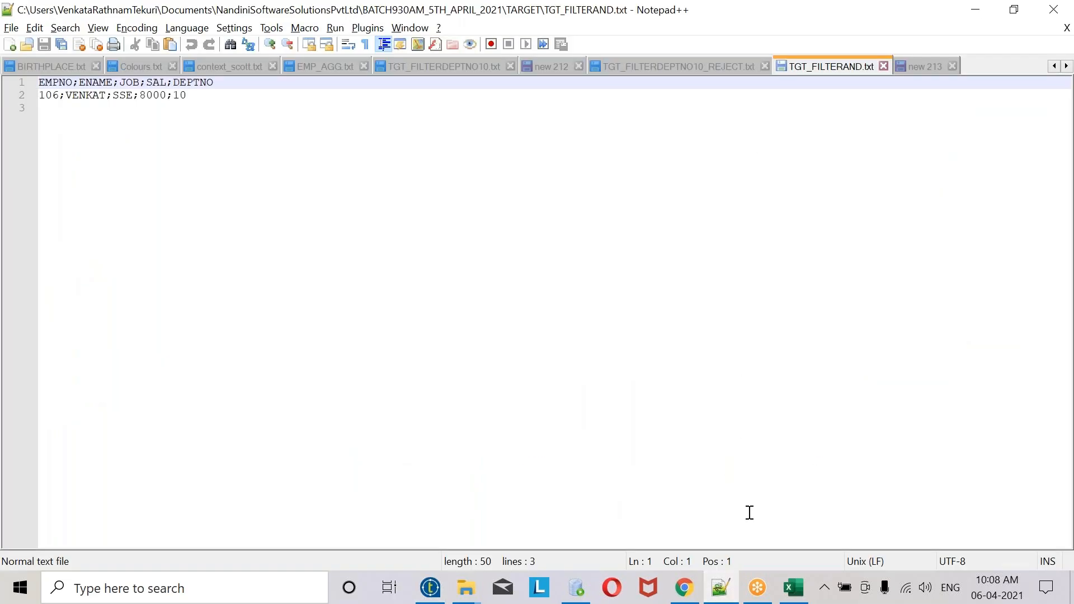
pyautogui.click(752, 588)
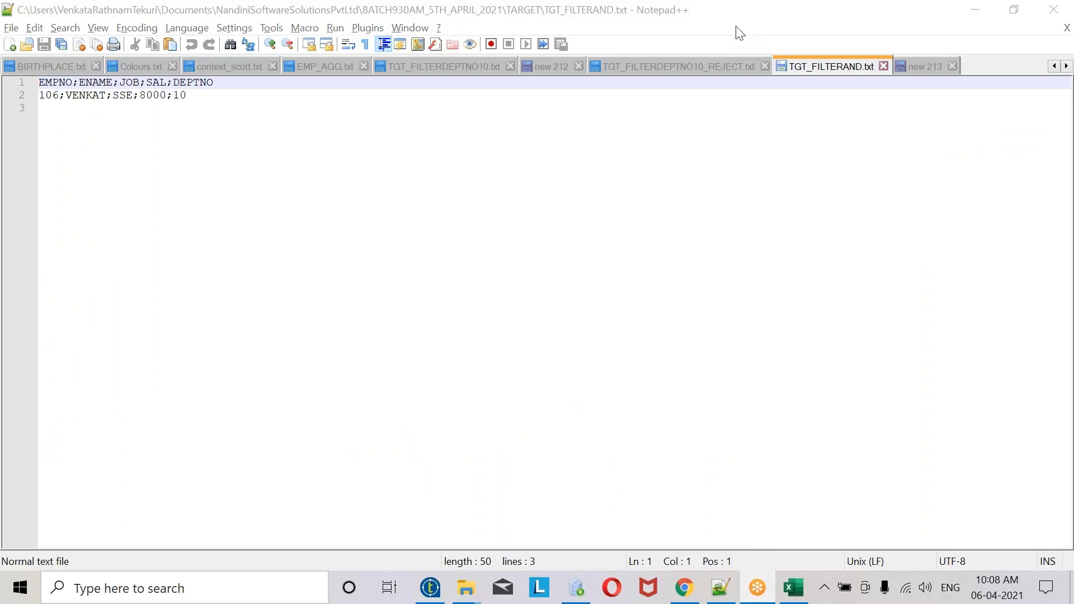
pyautogui.click(717, 597)
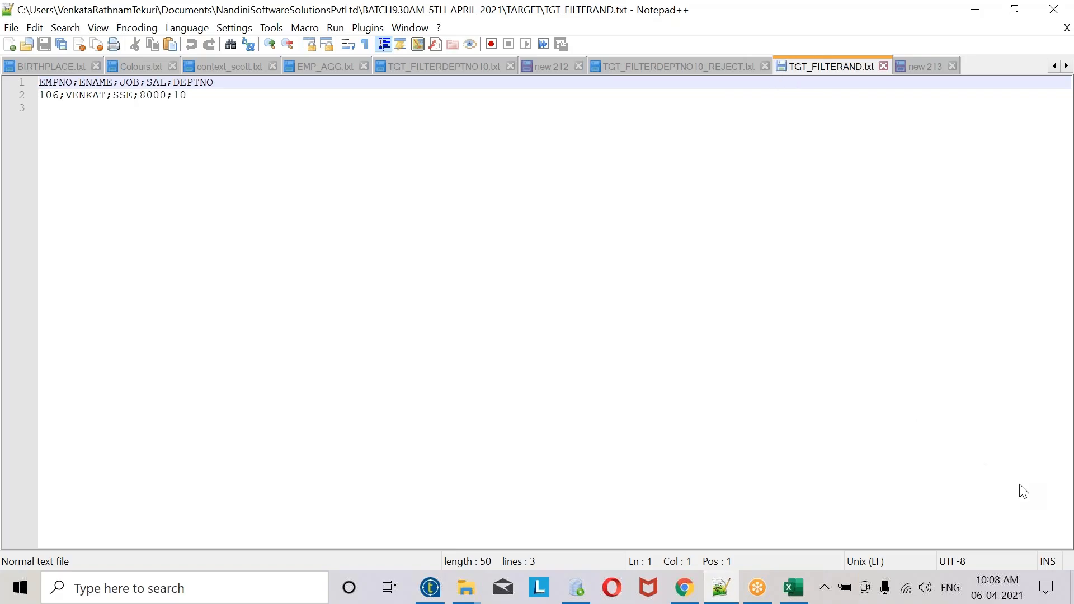
pyautogui.click(280, 233)
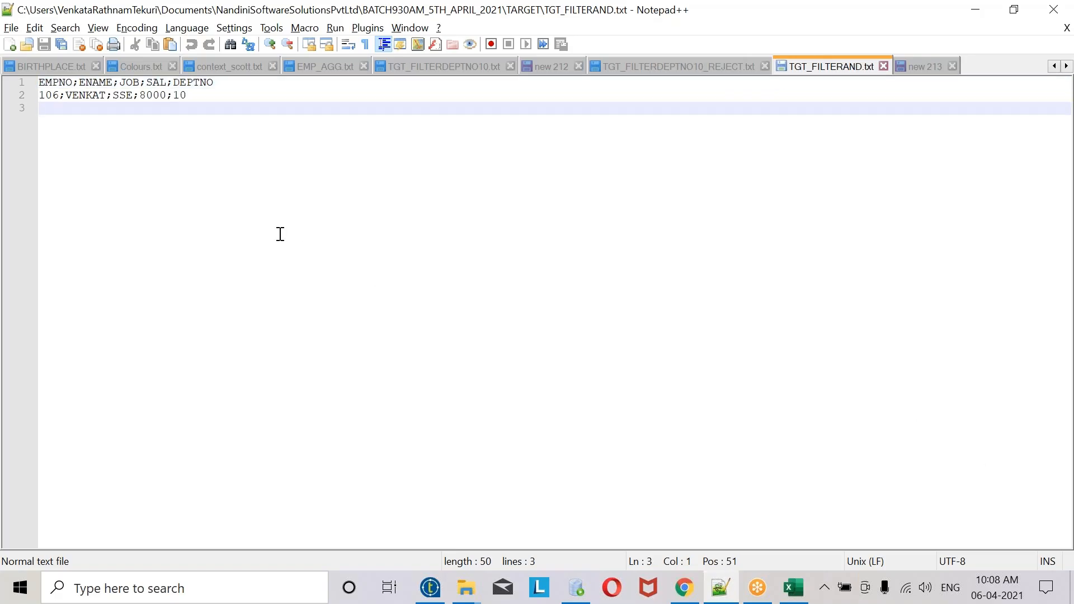
pyautogui.click(1066, 374)
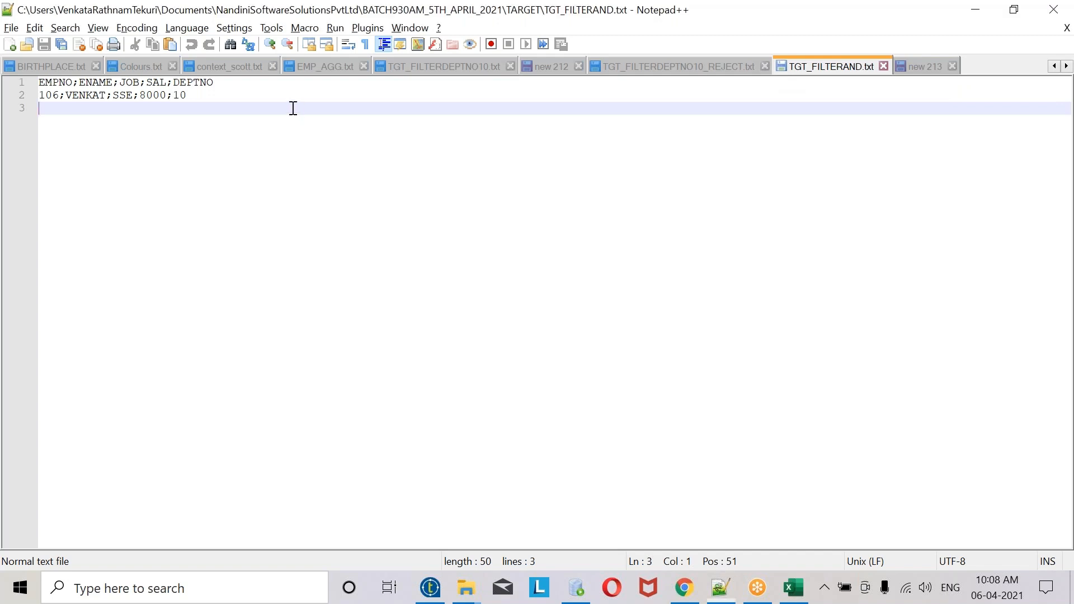
pyautogui.moveTo(293, 108); pyautogui.dragTo(4, 75)
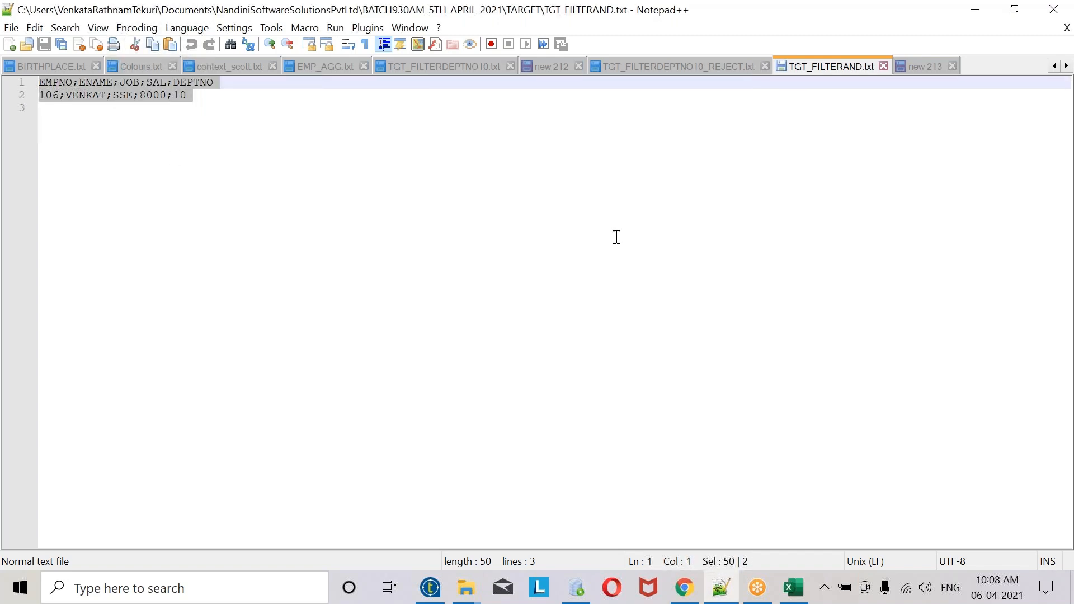
pyautogui.click(679, 235)
pyautogui.click(936, 74)
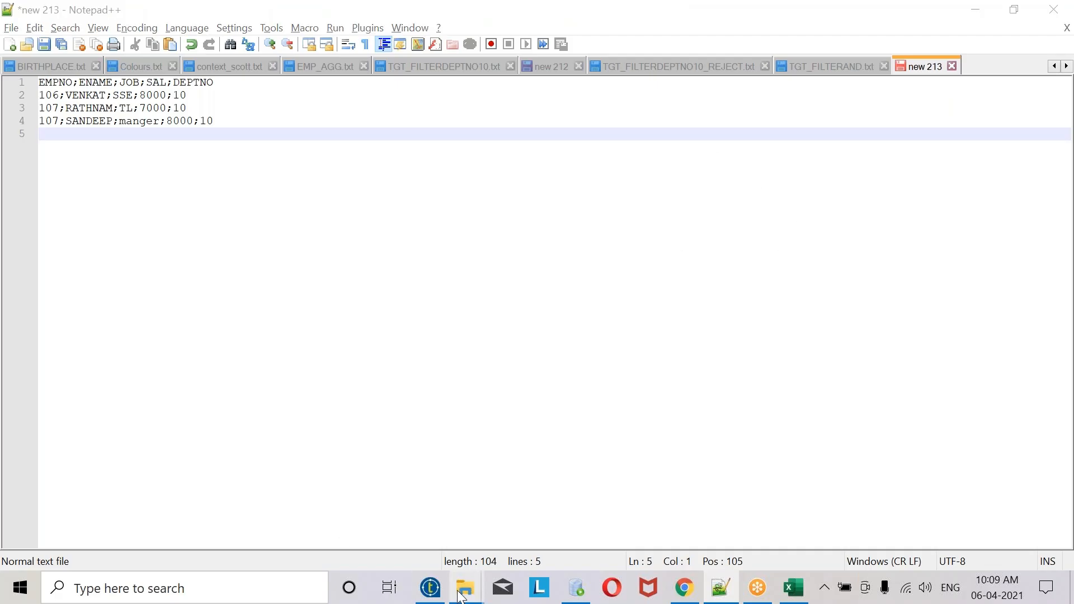
# - Switch to File Explorer and open SRC_EMP.txt from the SOURCE folder of BATCH930AM_5TH_APRIL_2021 in Notepad++
pyautogui.moveTo(461, 597)
pyautogui.click(300, 514)
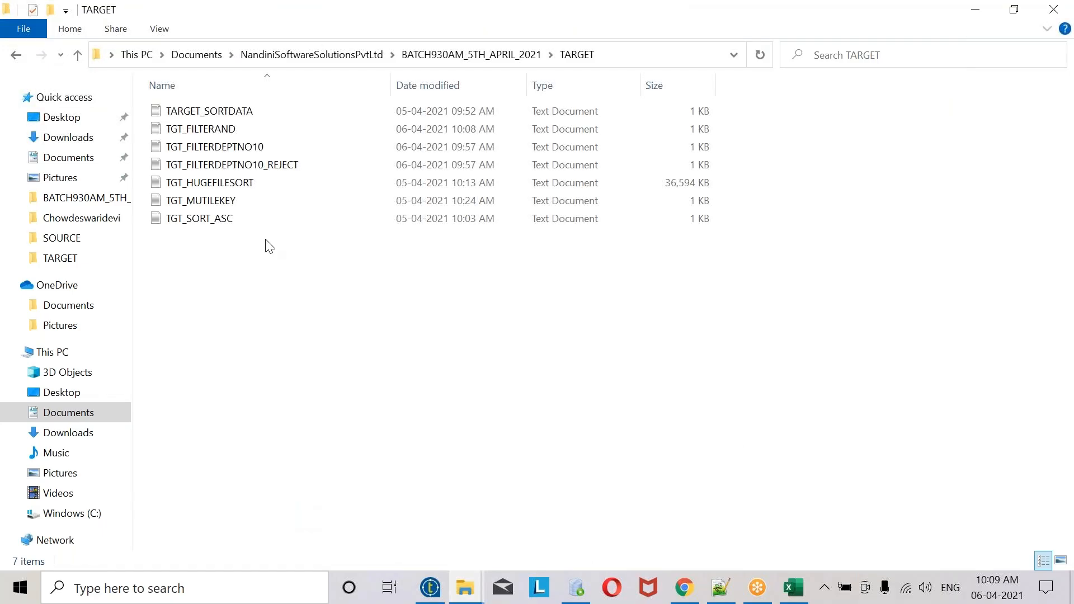
pyautogui.click(444, 54)
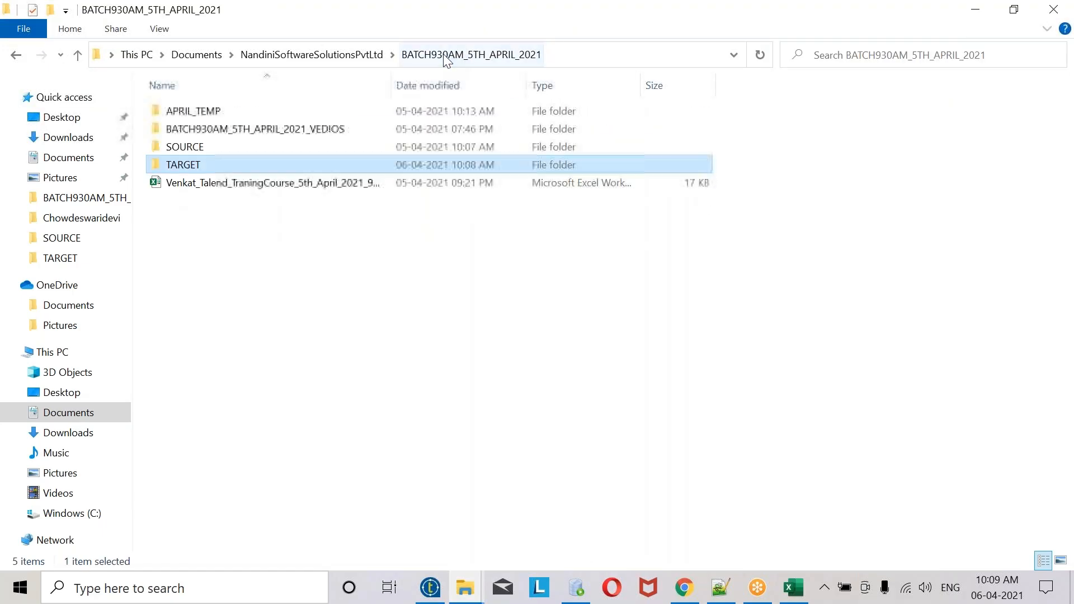
pyautogui.doubleClick(197, 149)
pyautogui.rightClick(201, 111)
pyautogui.click(247, 195)
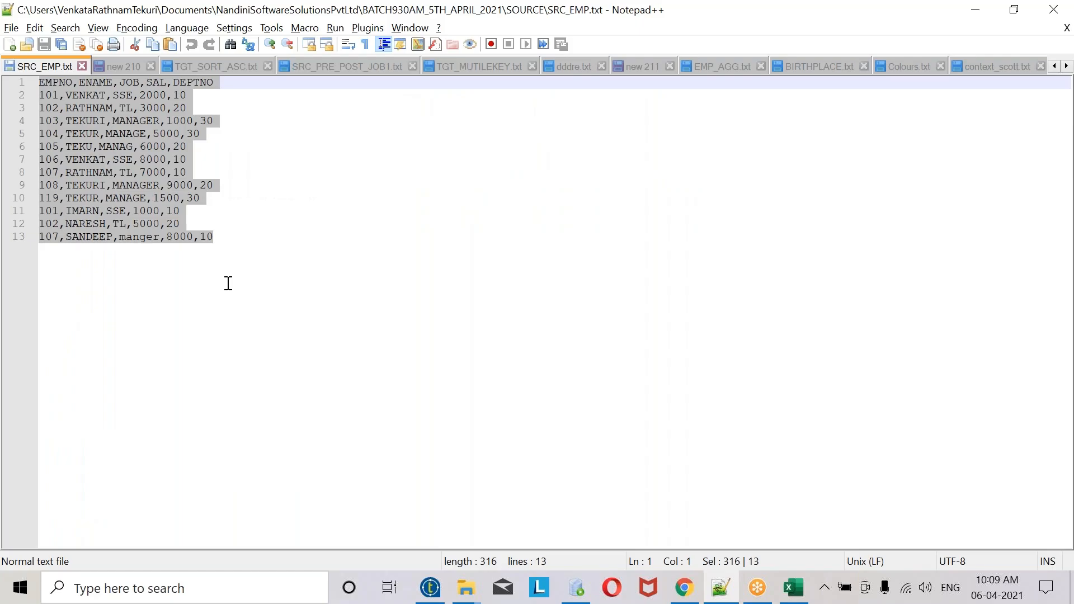
# - Copy the full contents of SRC_EMP.txt over the employee rows at the start of new 210
pyautogui.click(229, 283)
pyautogui.hotkey('ctrl', 'a')
pyautogui.hotkey('ctrl', 'c')
pyautogui.click(126, 66)
pyautogui.moveTo(219, 249); pyautogui.dragTo(180, 211)
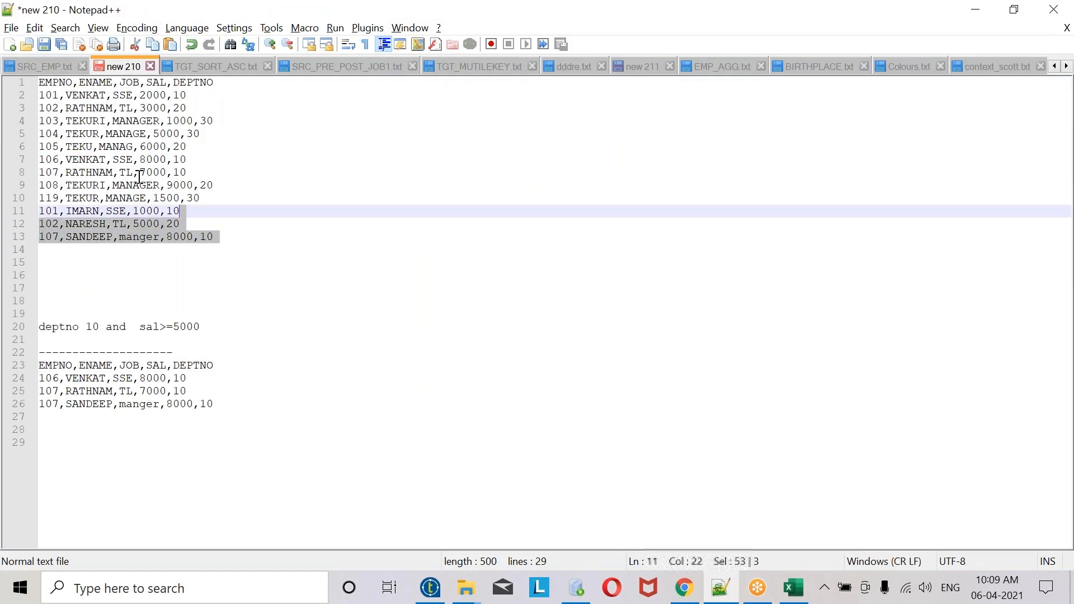
pyautogui.moveTo(139, 177); pyautogui.dragTo(31, 65)
pyautogui.hotkey('ctrl', 'v')
# - Change the logical operator in the condition line of new 210 so it reads deptno 10 OR sal>=5000
pyautogui.moveTo(168, 417); pyautogui.dragTo(38, 351)
pyautogui.doubleClick(115, 313)
pyautogui.write('OR')
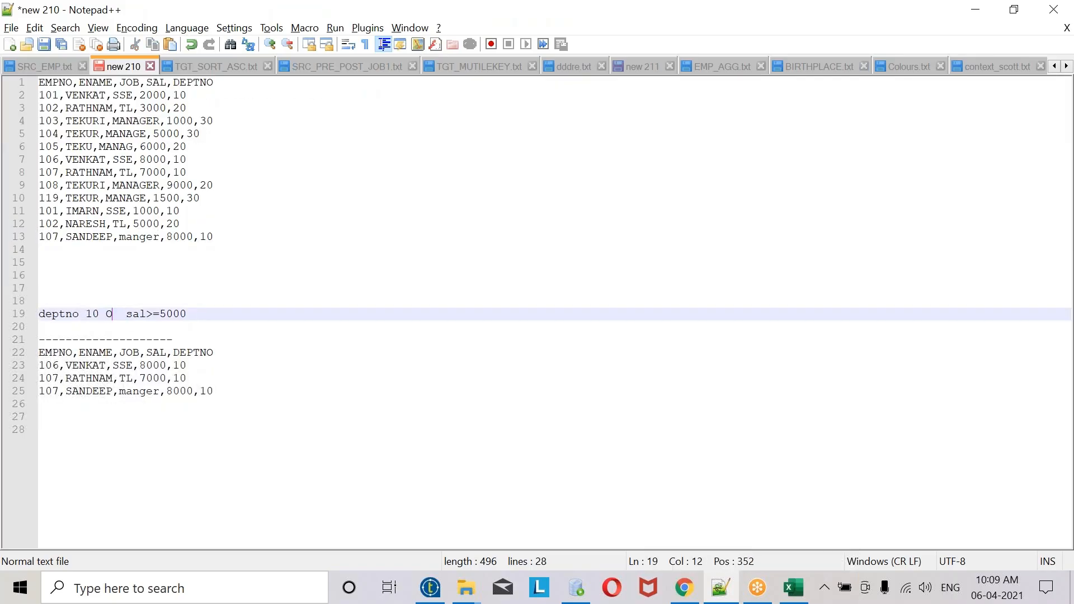
pyautogui.click(168, 315)
pyautogui.moveTo(204, 314); pyautogui.dragTo(29, 313)
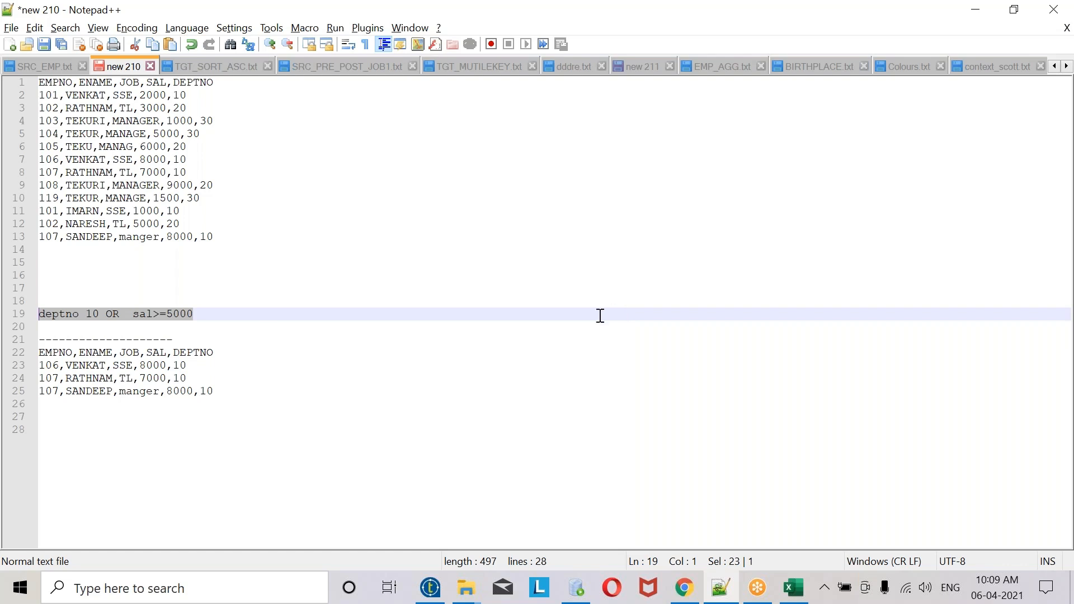
# - Add the note "IF ANY ONE CONDITON IS TRUE" two lines below the deptno OR sal condition
pyautogui.doubleClick(113, 314)
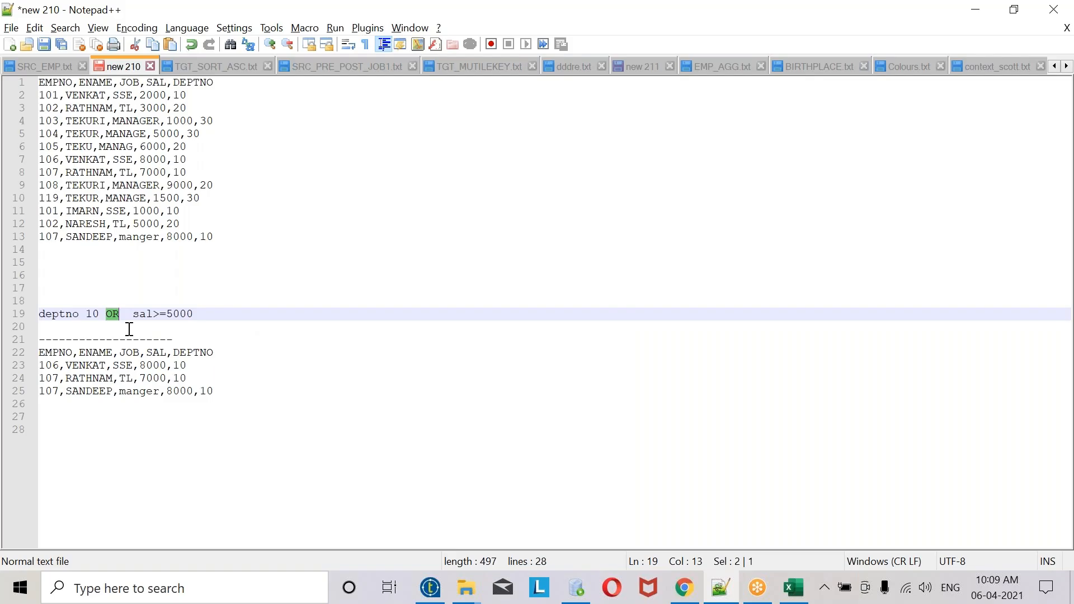
pyautogui.click(79, 314)
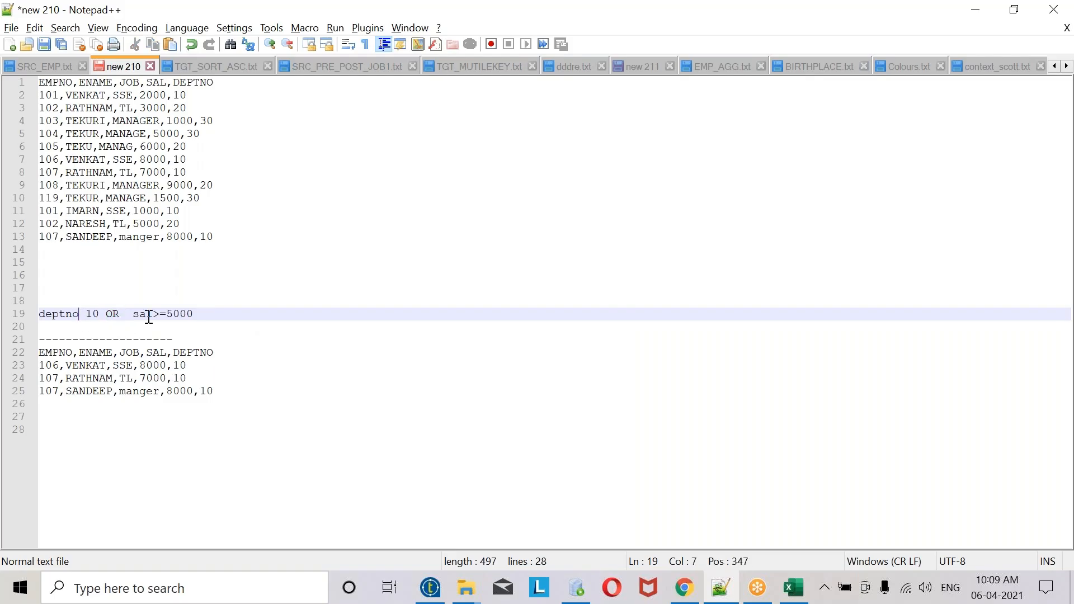
pyautogui.click(159, 314)
pyautogui.click(79, 314)
pyautogui.click(85, 314)
pyautogui.click(180, 314)
pyautogui.press('Return')
pyautogui.press('Return')
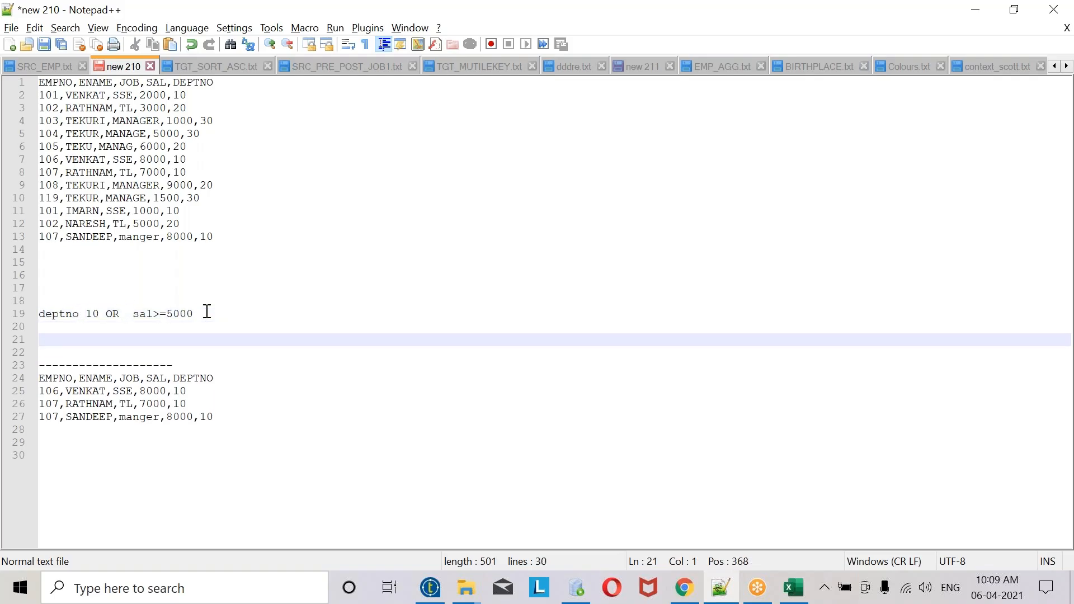
pyautogui.write('IF ANY ONE ')
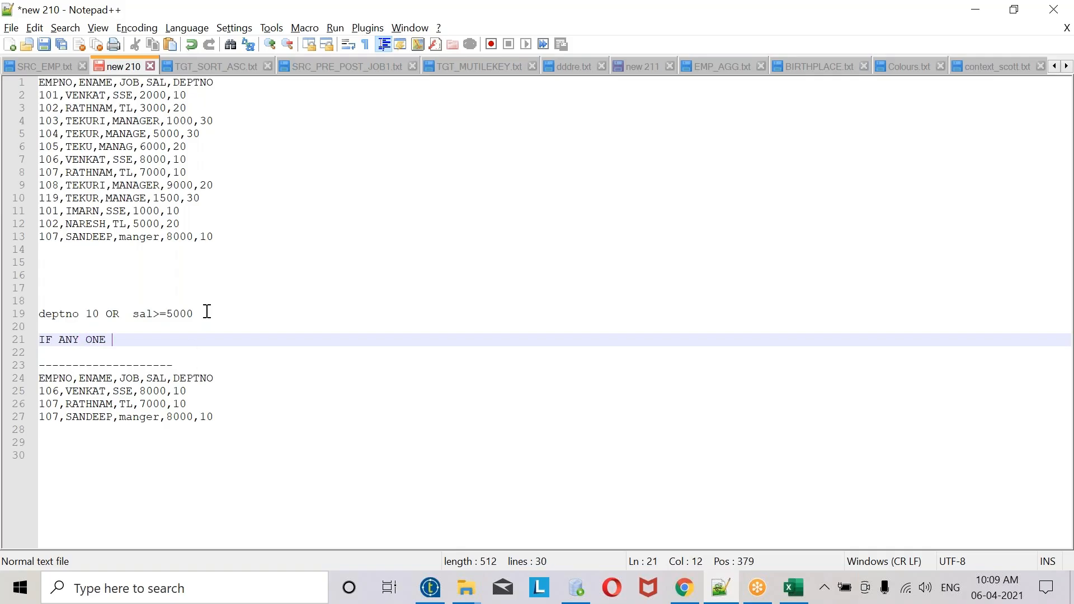
pyautogui.write('CONDITON IS TR')
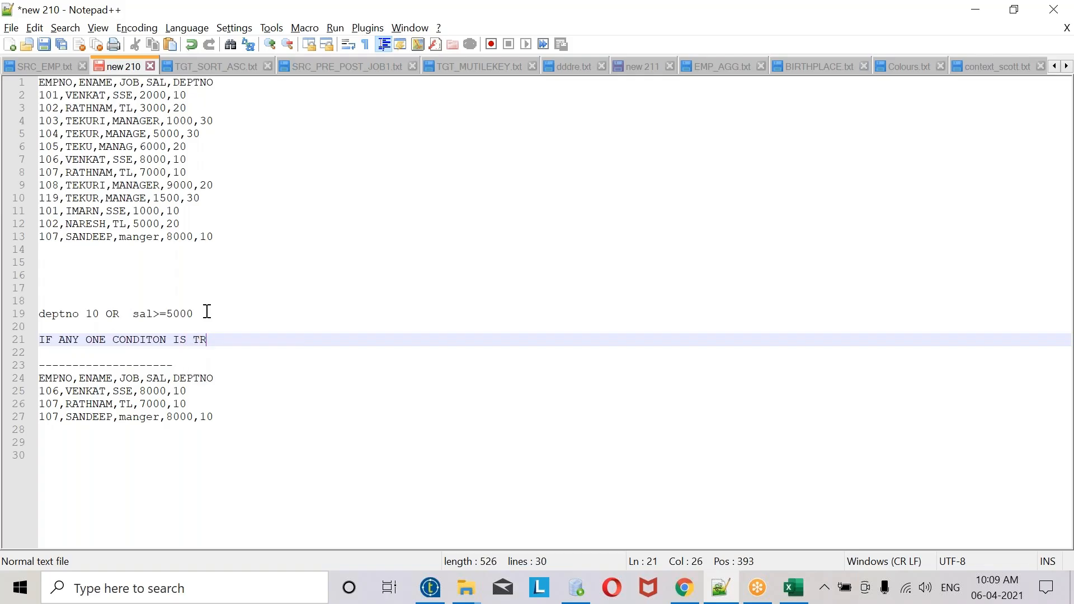
pyautogui.write('UE')
pyautogui.click(742, 22)
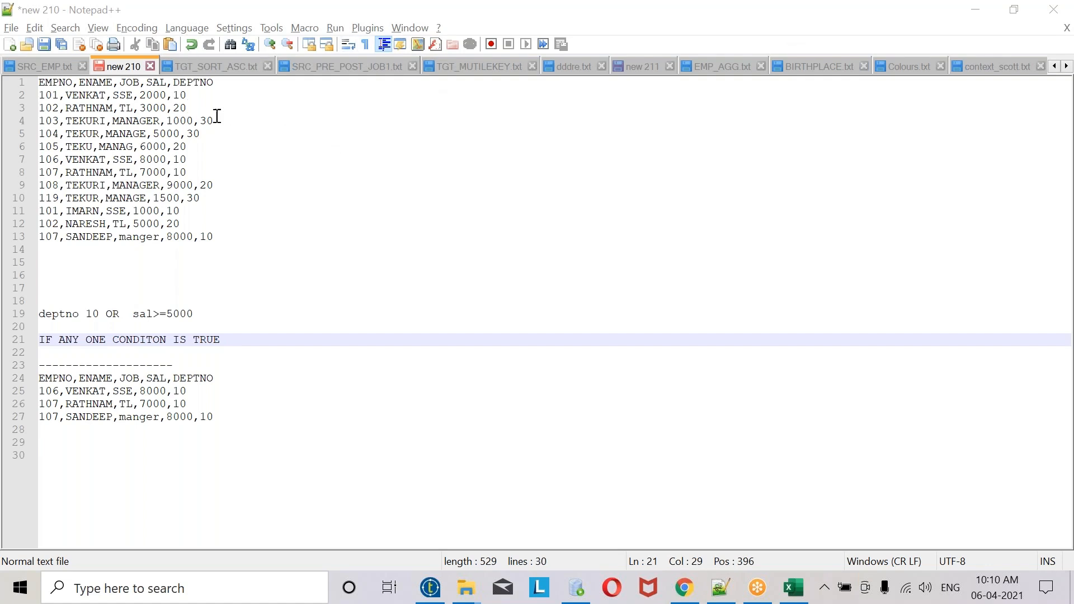
# - Replace the expected result rows under the lower header with a copy of the EMPNO 101 row that has SAL 2000
pyautogui.doubleClick(161, 94)
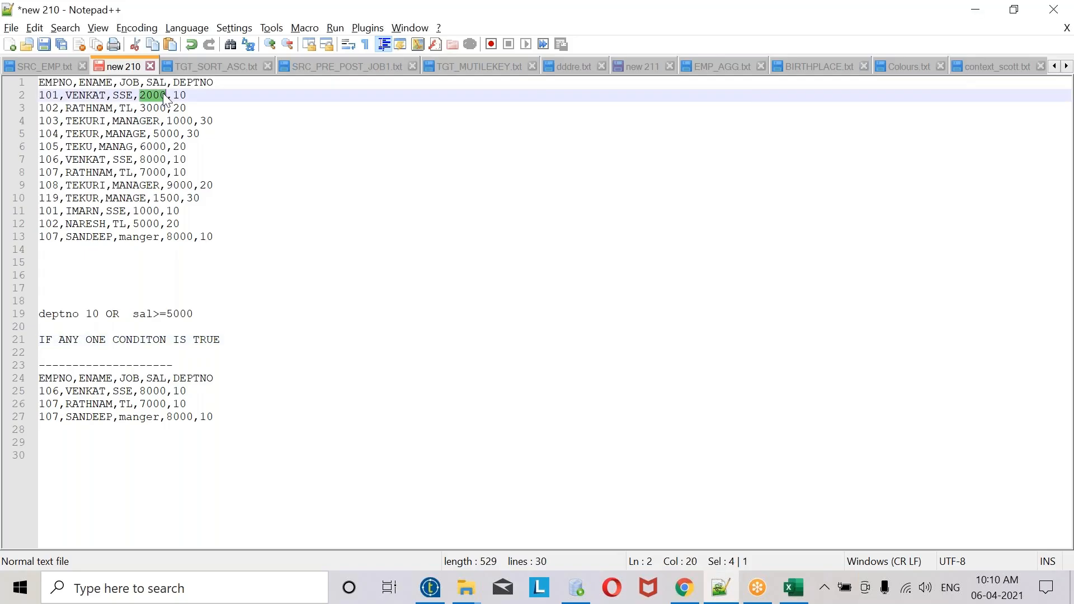
pyautogui.moveTo(193, 95); pyautogui.dragTo(28, 96)
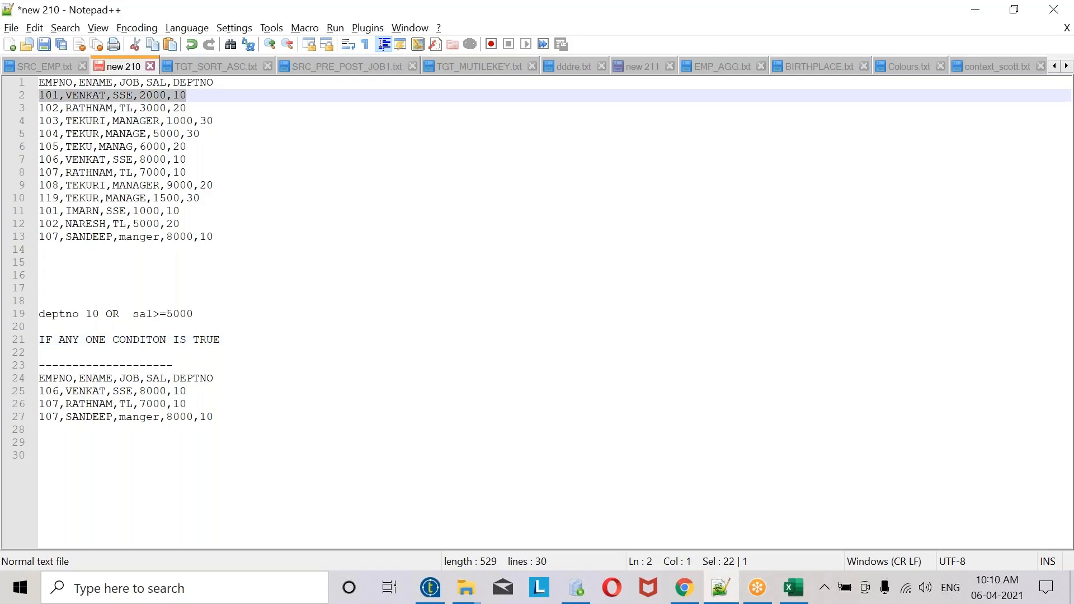
pyautogui.doubleClick(162, 96)
pyautogui.moveTo(187, 95); pyautogui.dragTo(35, 91)
pyautogui.hotkey('ctrl', 'c')
pyautogui.moveTo(213, 392); pyautogui.dragTo(12, 395)
pyautogui.hotkey('ctrl', 'v')
pyautogui.moveTo(230, 425); pyautogui.dragTo(35, 403)
pyautogui.press('Delete')
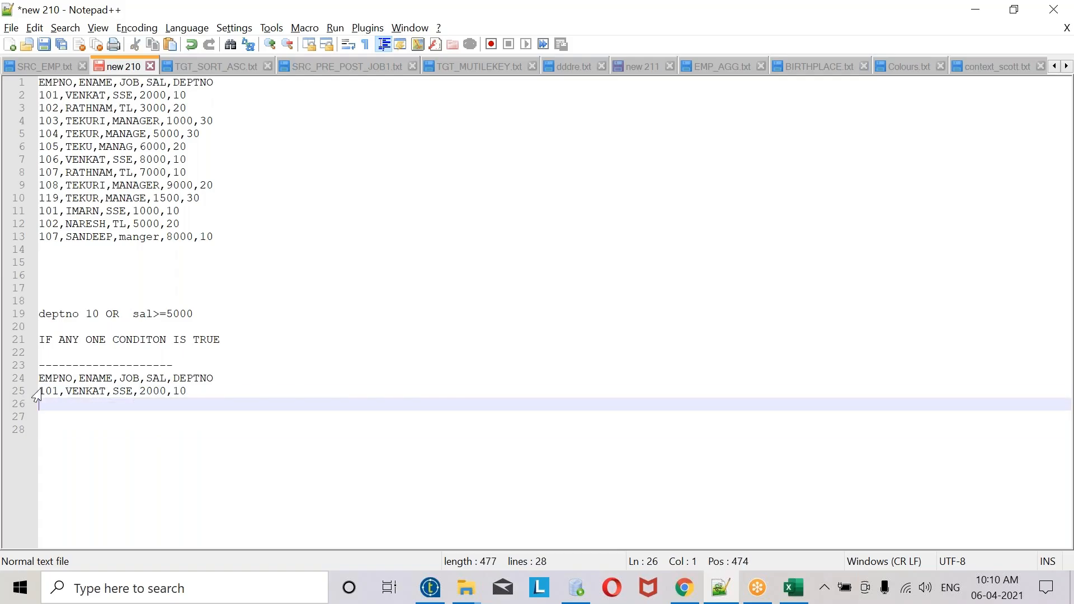
# - Check the EMPNO 102 to 104 rows against the OR condition and copy the 104 row below the expected result's 101 row
pyautogui.doubleClick(182, 108)
pyautogui.click(201, 104)
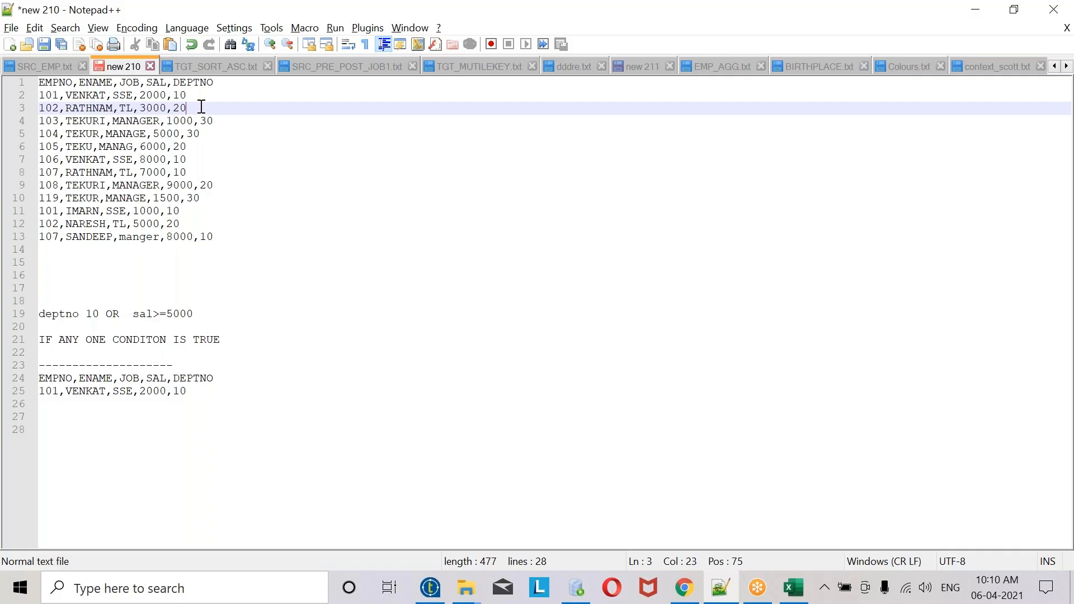
pyautogui.moveTo(201, 107); pyautogui.dragTo(20, 106)
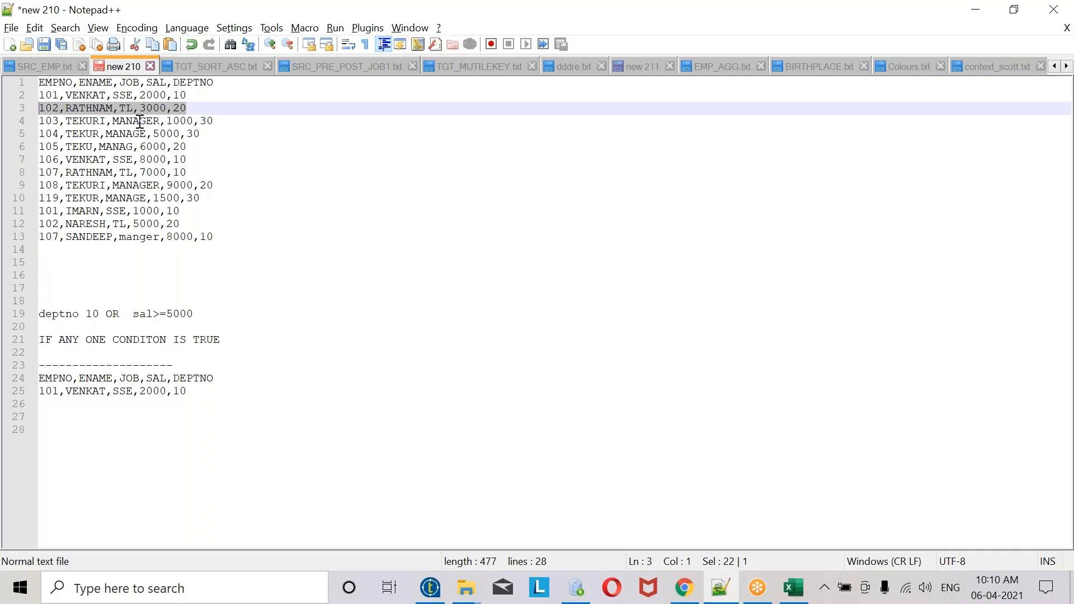
pyautogui.doubleClick(160, 108)
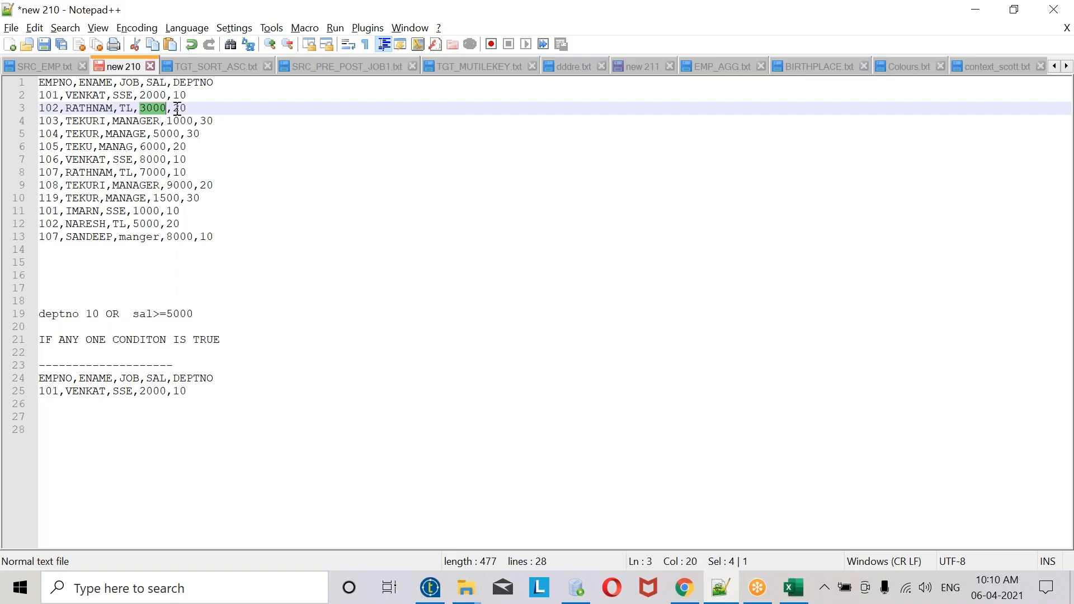
pyautogui.moveTo(220, 123); pyautogui.dragTo(35, 122)
pyautogui.moveTo(205, 136); pyautogui.dragTo(39, 131)
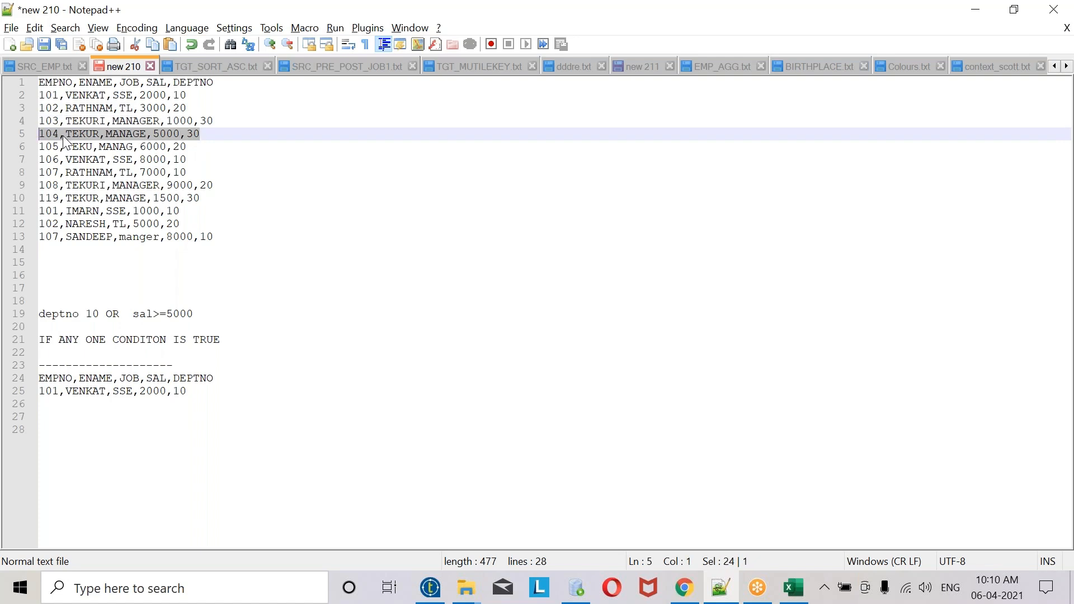
pyautogui.doubleClick(196, 134)
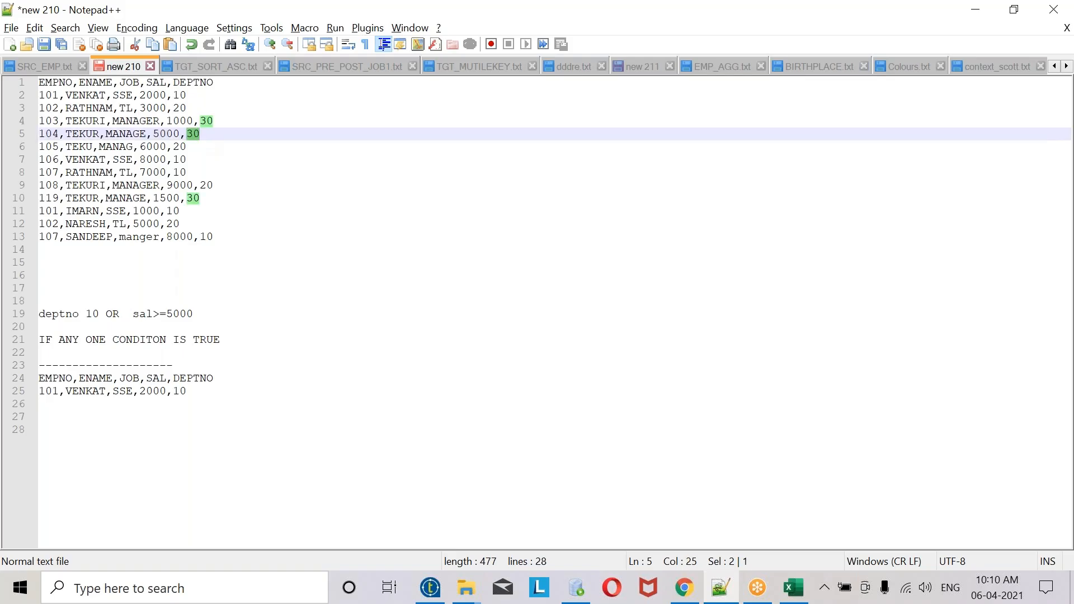
pyautogui.doubleClick(160, 134)
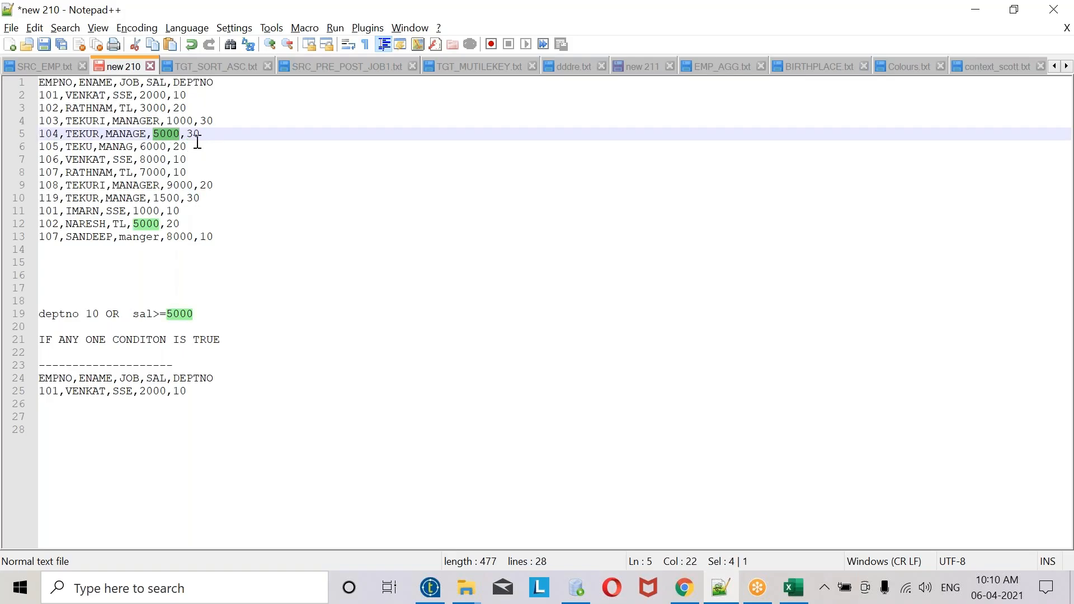
pyautogui.moveTo(203, 135); pyautogui.dragTo(33, 137)
pyautogui.hotkey('ctrl', 'c')
pyautogui.click(208, 391)
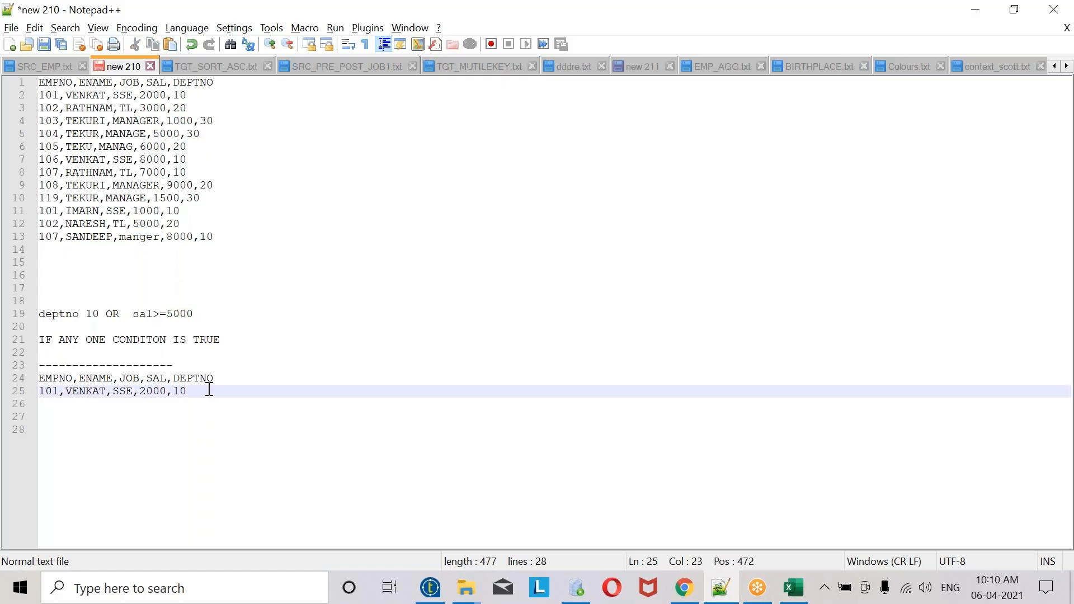
pyautogui.press('Return')
pyautogui.hotkey('ctrl', 'v')
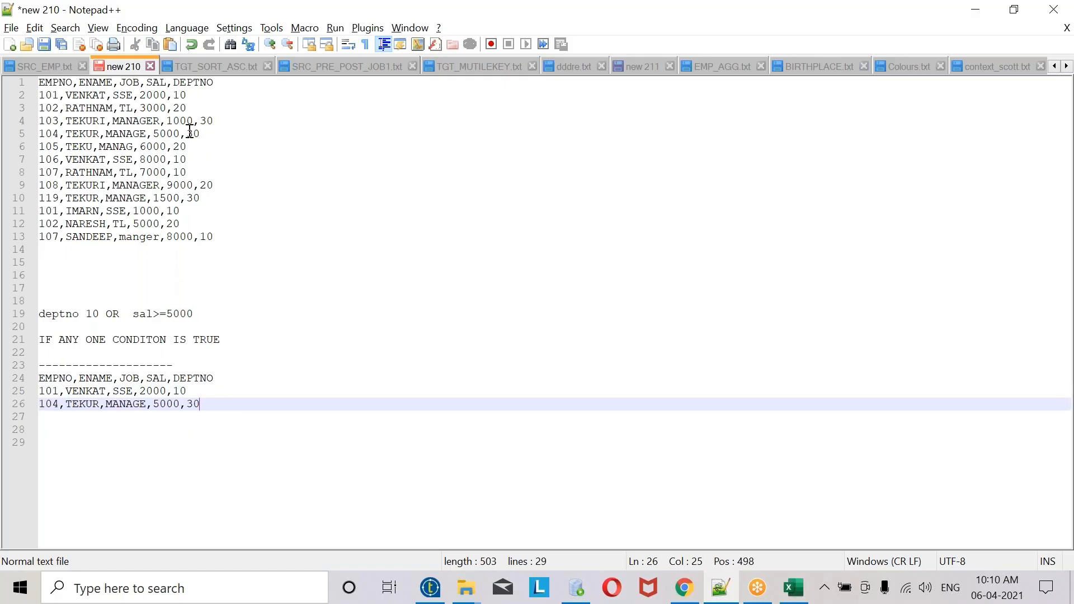
# - Copy the EMPNO 105 row with SAL 6000 to a new line at the end of the expected result
pyautogui.doubleClick(152, 146)
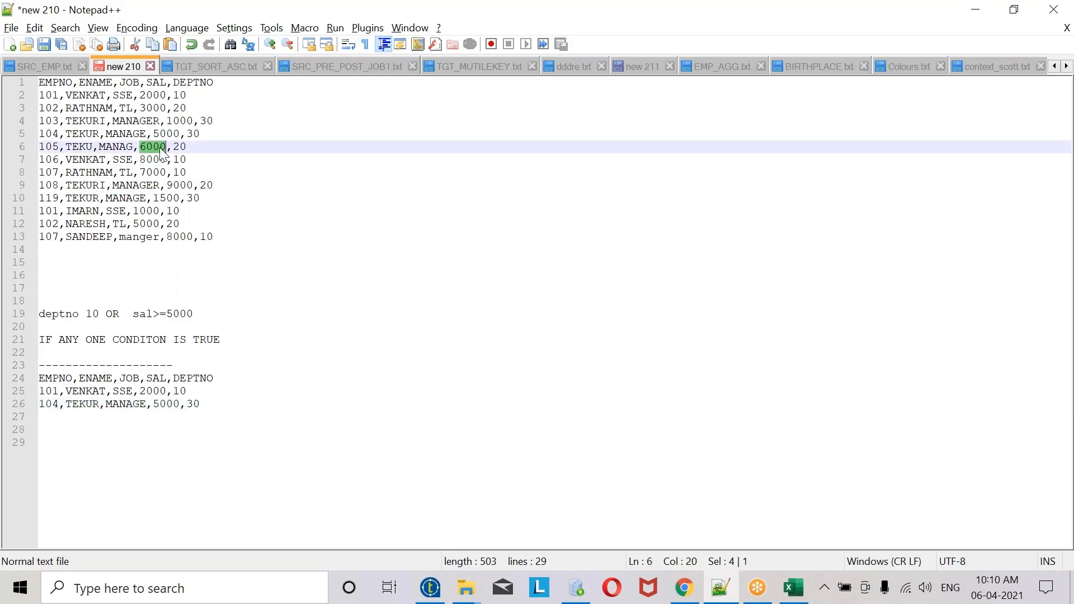
pyautogui.moveTo(193, 146); pyautogui.dragTo(40, 146)
pyautogui.hotkey('ctrl', 'c')
pyautogui.click(213, 404)
pyautogui.press('Return')
pyautogui.hotkey('ctrl', 'v')
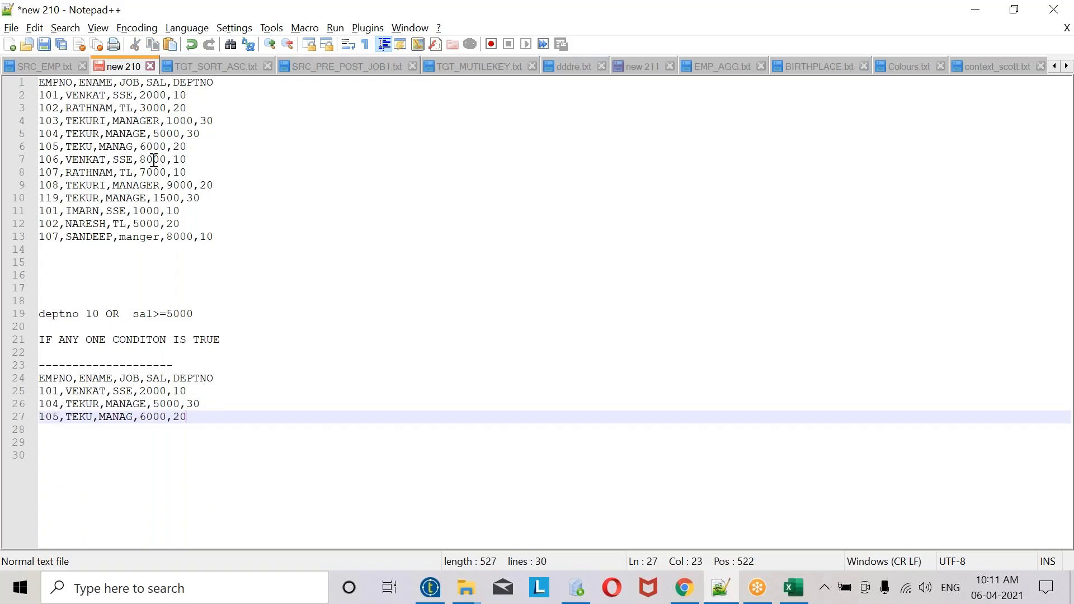
# - Copy the EMPNO 106 row with SAL 8000 to a new line at the end of the expected result
pyautogui.doubleClick(154, 161)
pyautogui.moveTo(193, 160); pyautogui.dragTo(29, 168)
pyautogui.click(201, 419)
pyautogui.press('Return')
pyautogui.hotkey('ctrl', 'v')
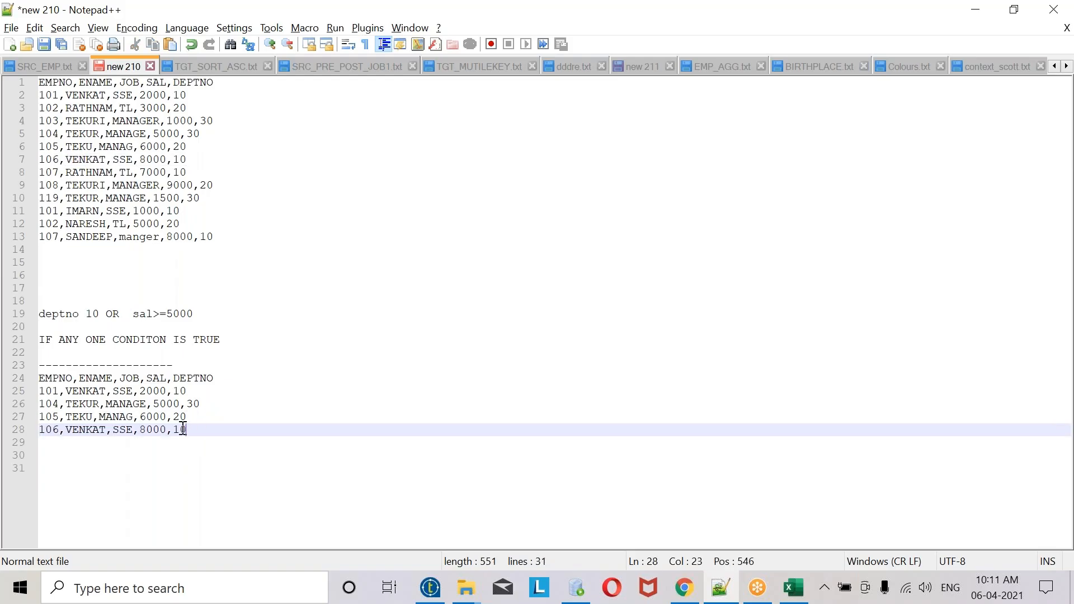
# - Copy the EMPNO 107 row with SAL 7000 to a new line below the expected result's 106 row
pyautogui.doubleClick(165, 161)
pyautogui.click(201, 172)
pyautogui.moveTo(187, 173); pyautogui.dragTo(31, 173)
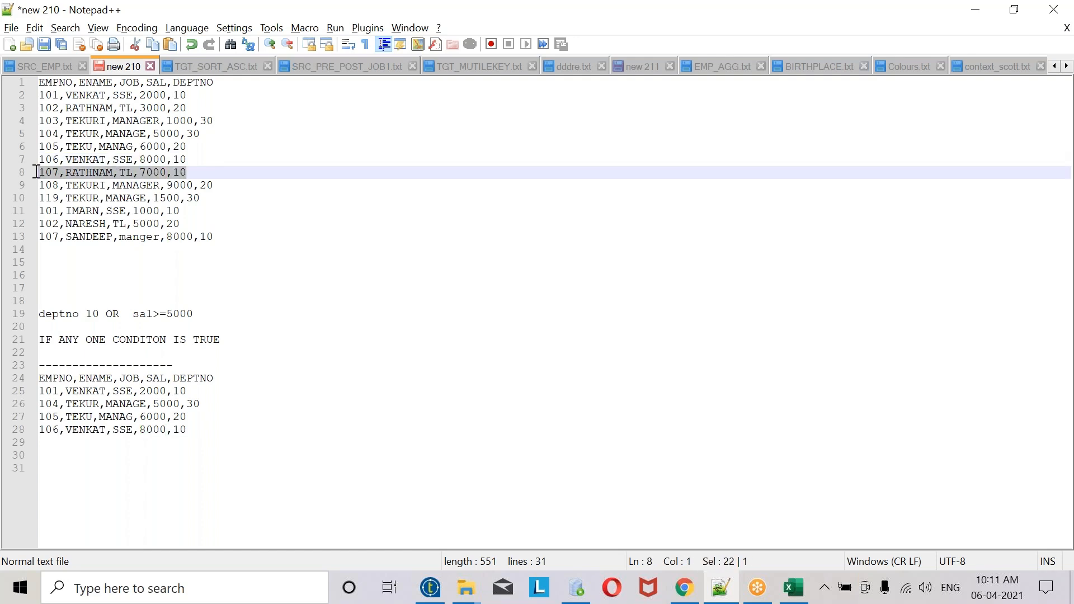
pyautogui.click(209, 421)
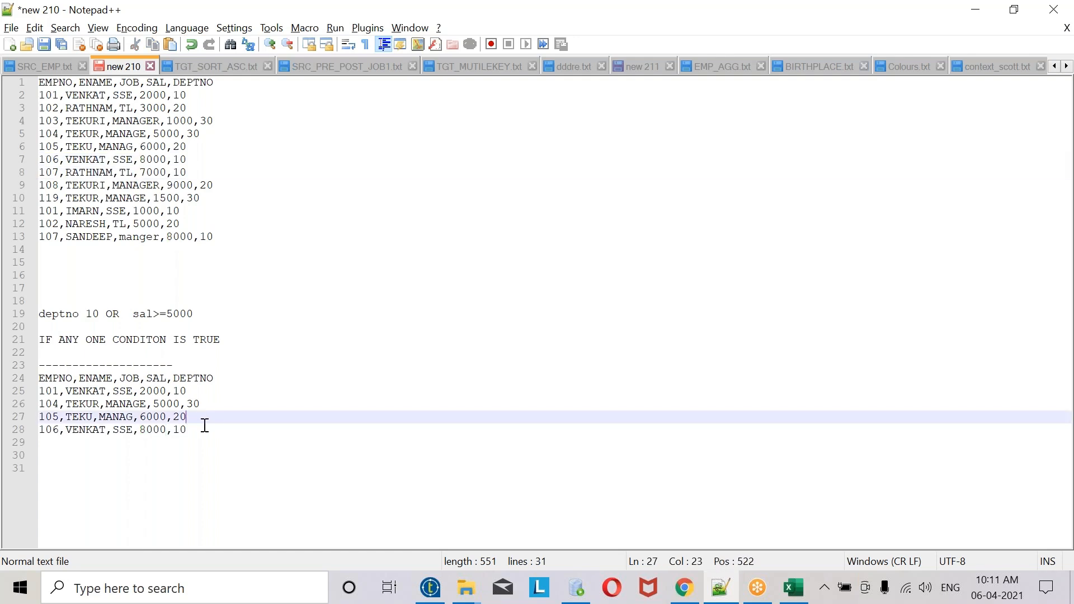
pyautogui.click(200, 427)
pyautogui.press('Return')
pyautogui.hotkey('ctrl', 'v')
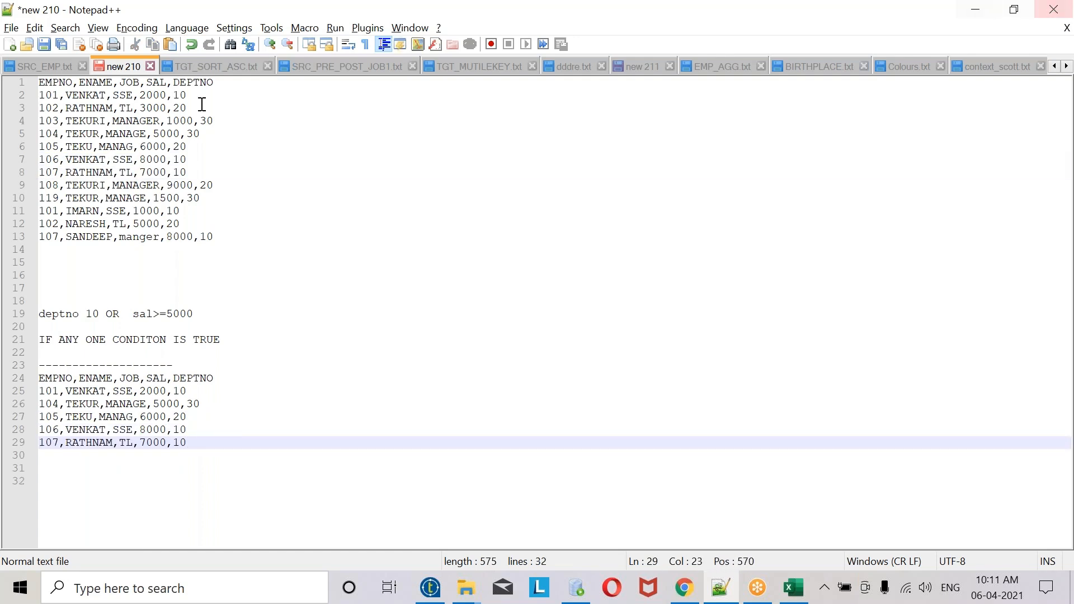
# - Copy the EMPNO 108 row with SAL 9000 to a new line at the end of the expected result
pyautogui.click(219, 181)
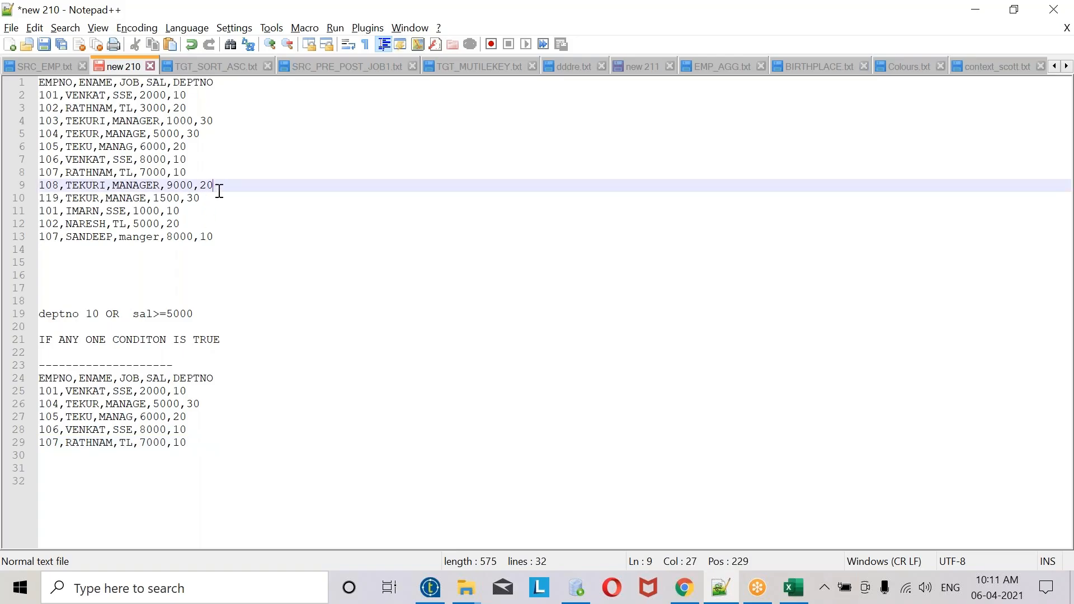
pyautogui.moveTo(213, 186); pyautogui.dragTo(10, 191)
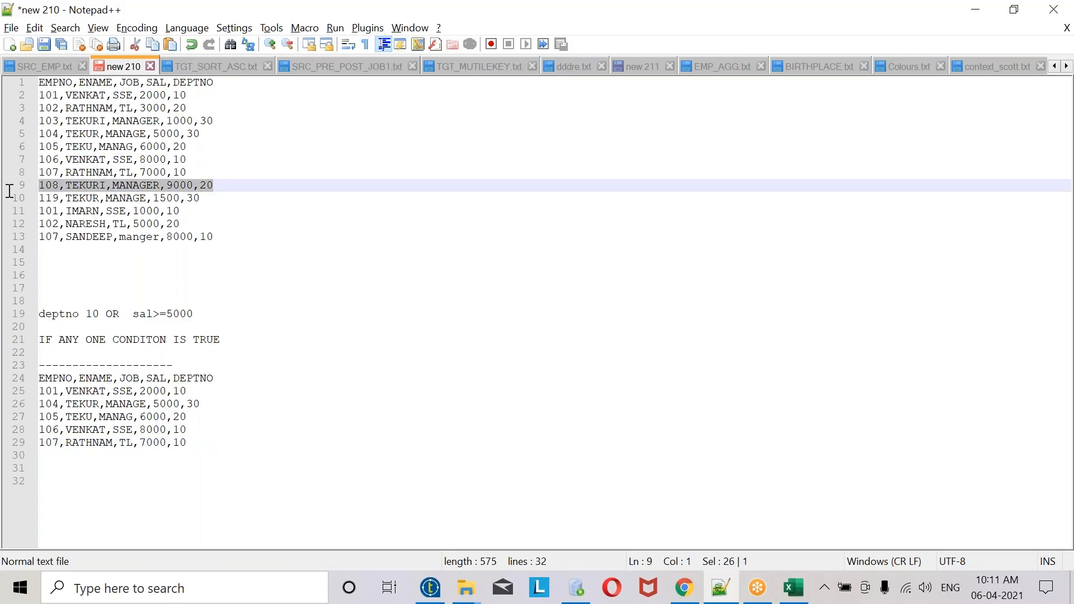
pyautogui.click(218, 448)
pyautogui.press('Return')
pyautogui.hotkey('ctrl', 'v')
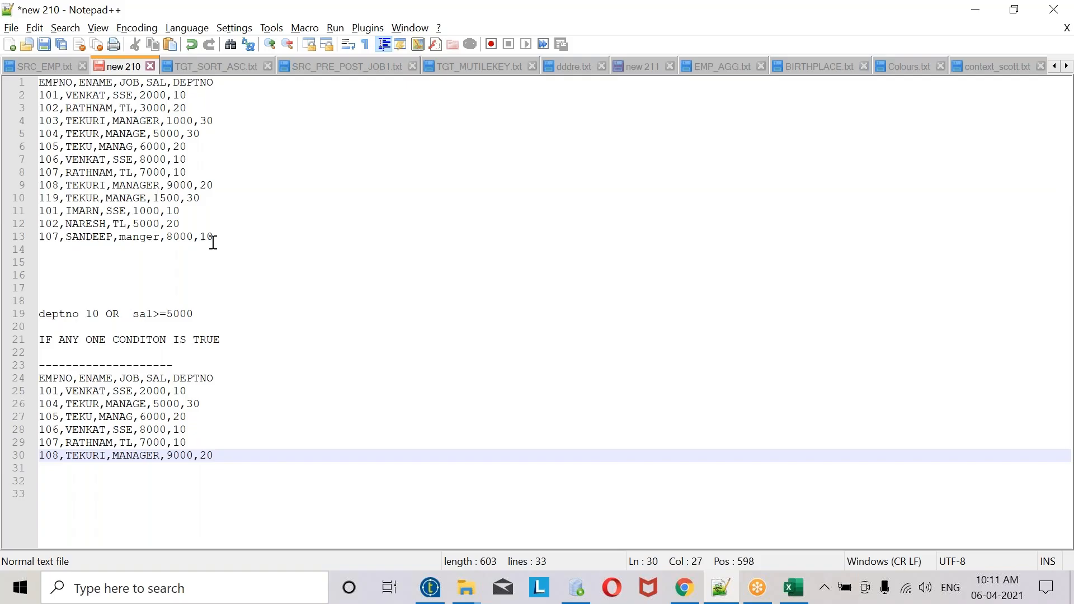
# - Check the EMPNO 119 row against the OR condition and copy the last three source rows to the end of the expected result
pyautogui.doubleClick(207, 185)
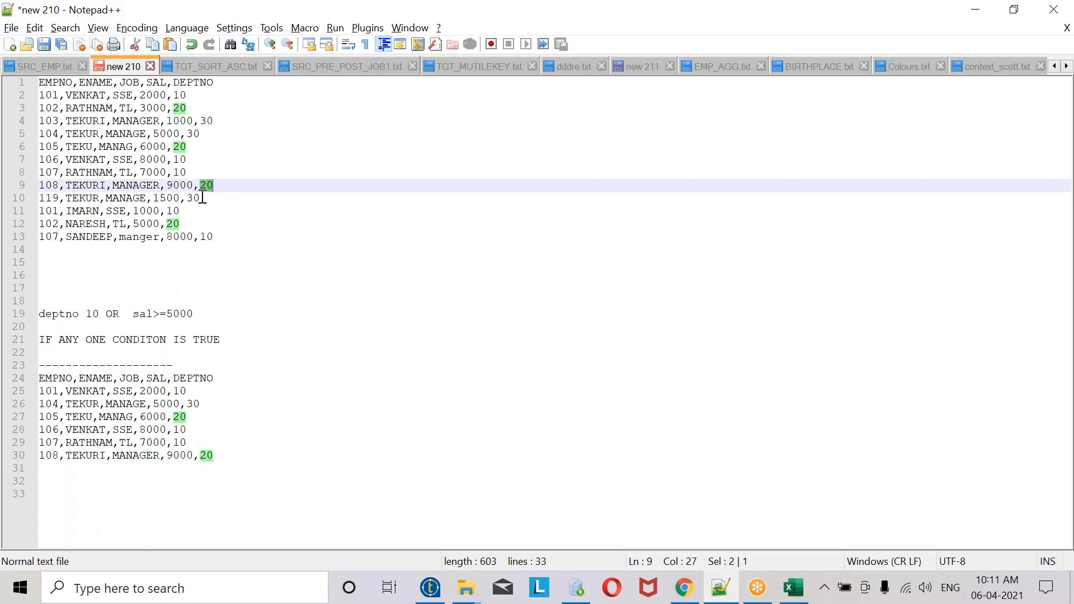
pyautogui.doubleClick(178, 198)
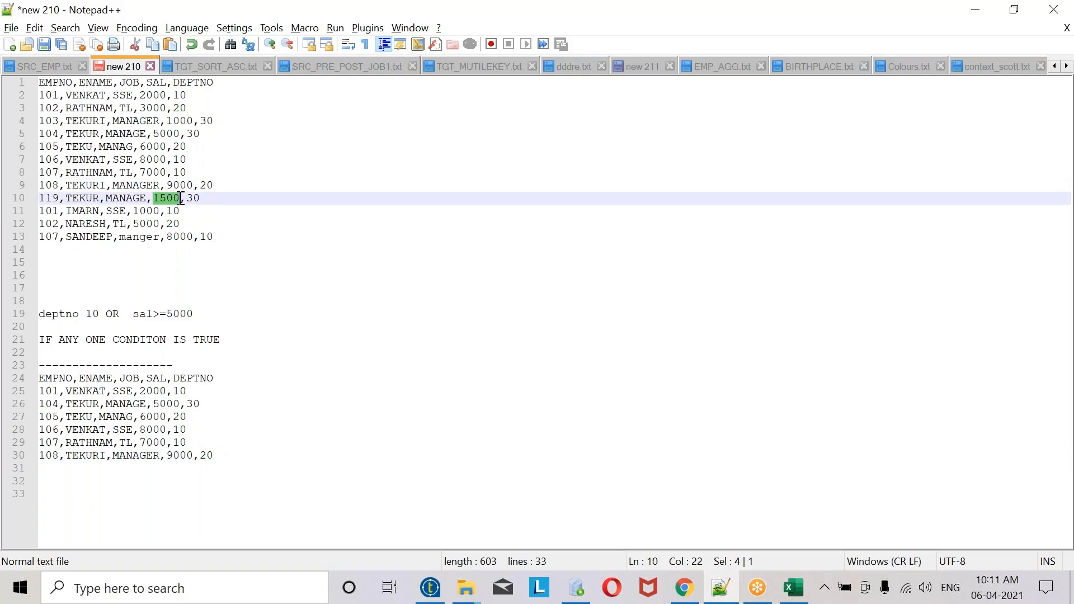
pyautogui.doubleClick(193, 198)
pyautogui.doubleClick(173, 211)
pyautogui.moveTo(180, 211); pyautogui.dragTo(36, 211)
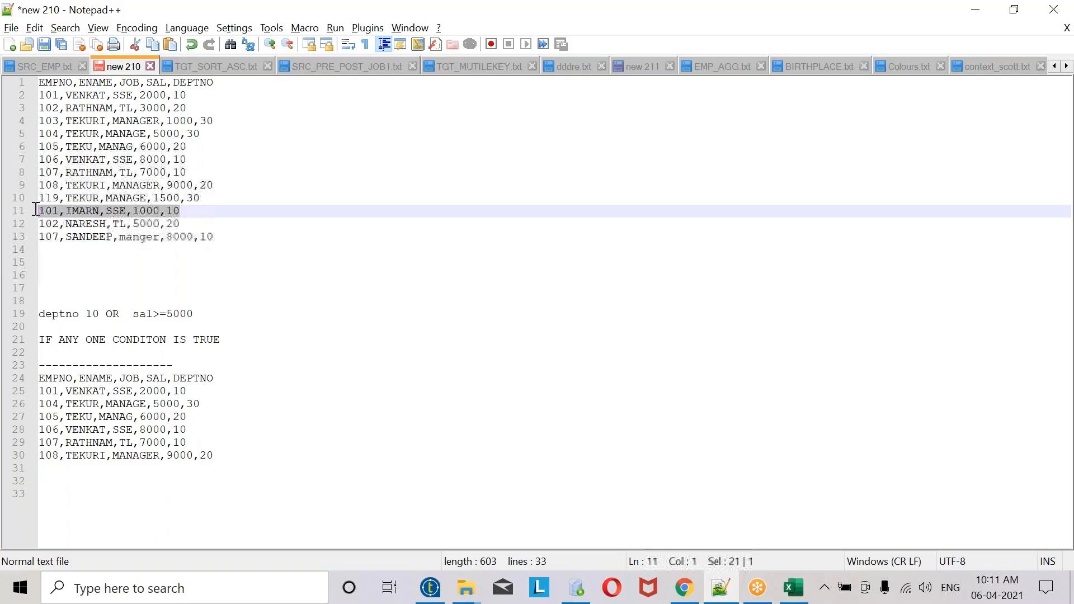
pyautogui.click(259, 222)
pyautogui.moveTo(228, 237); pyautogui.dragTo(33, 217)
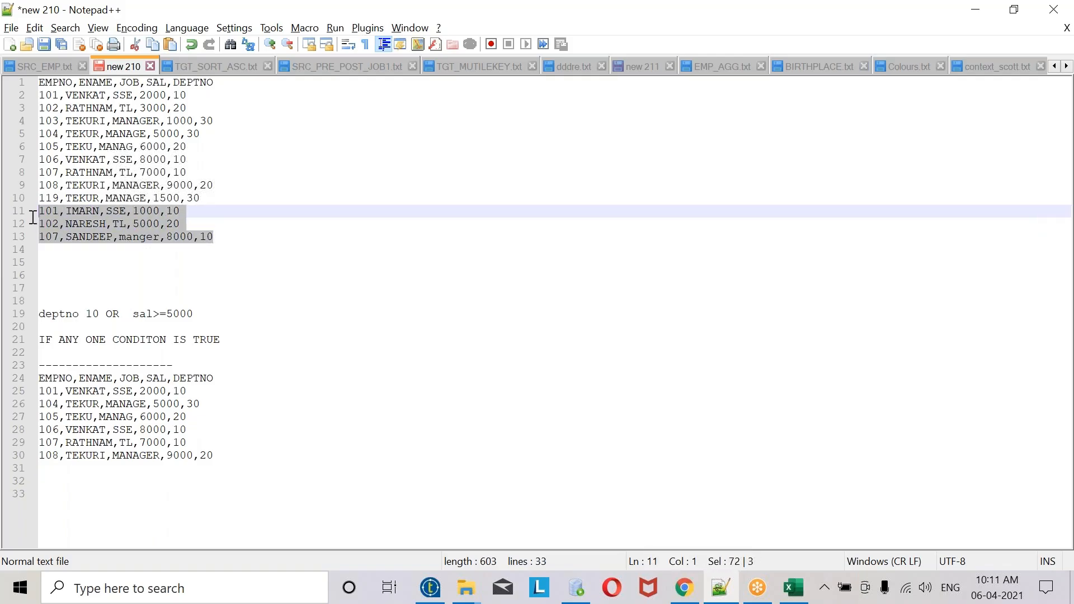
pyautogui.click(229, 459)
pyautogui.press('Return')
pyautogui.hotkey('ctrl', 'v')
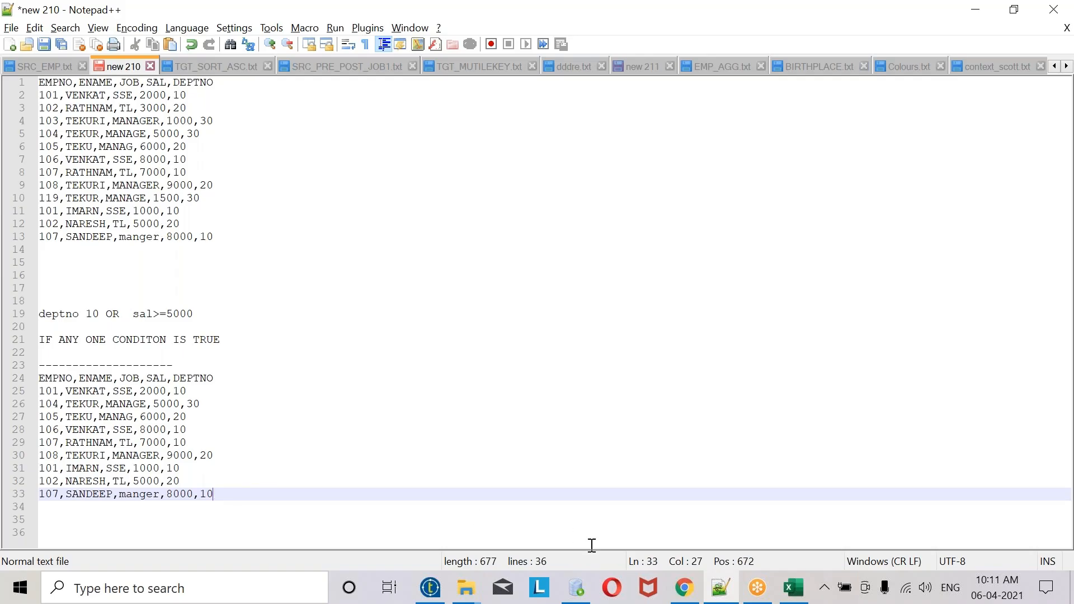
# - Switch to Talend and save a copy of the tFilterRowEx_2 job as tFilterRowEx_3
pyautogui.click(441, 593)
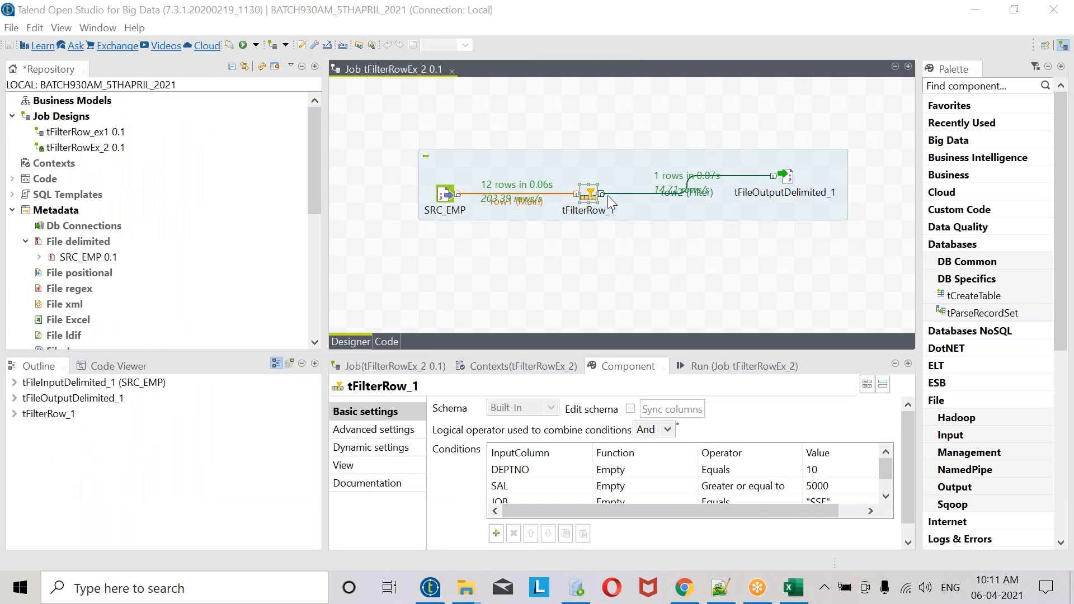
pyautogui.click(595, 189)
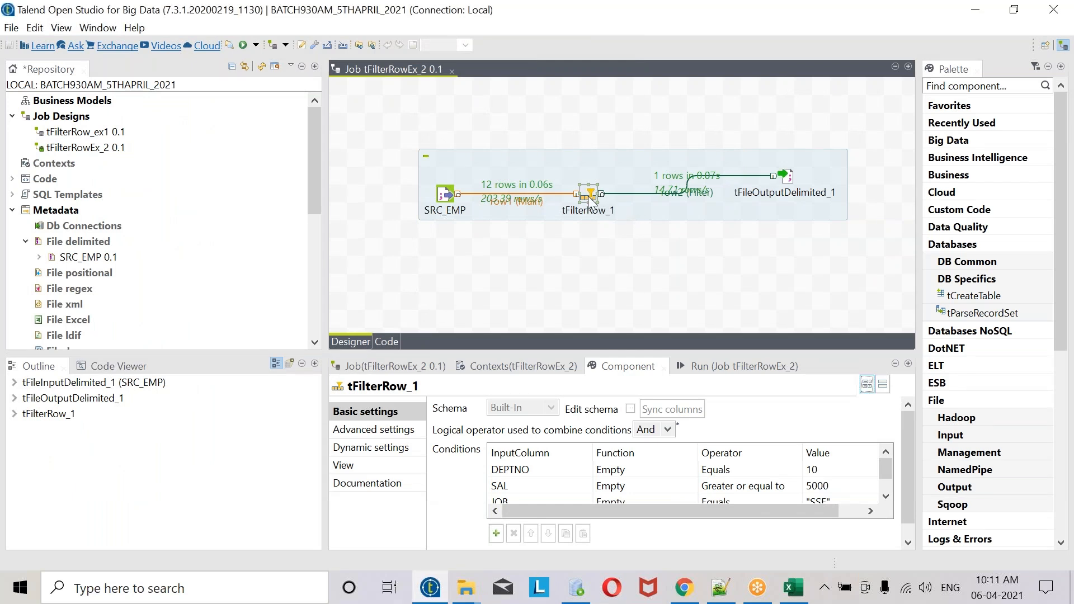
pyautogui.click(12, 28)
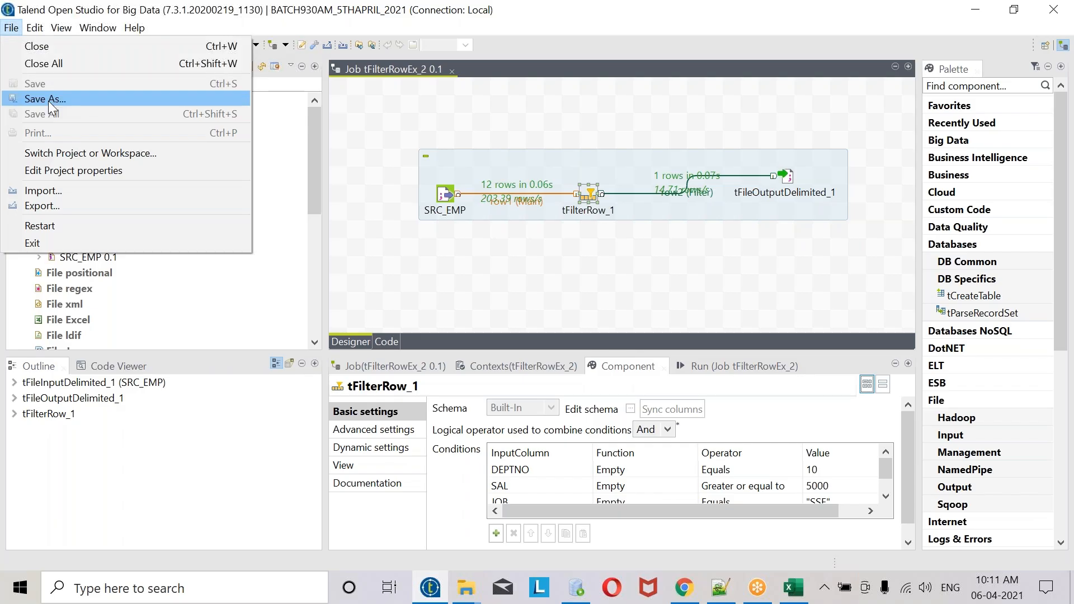
pyautogui.click(48, 100)
pyautogui.click(447, 166)
pyautogui.press('BackSpace')
pyautogui.write('3')
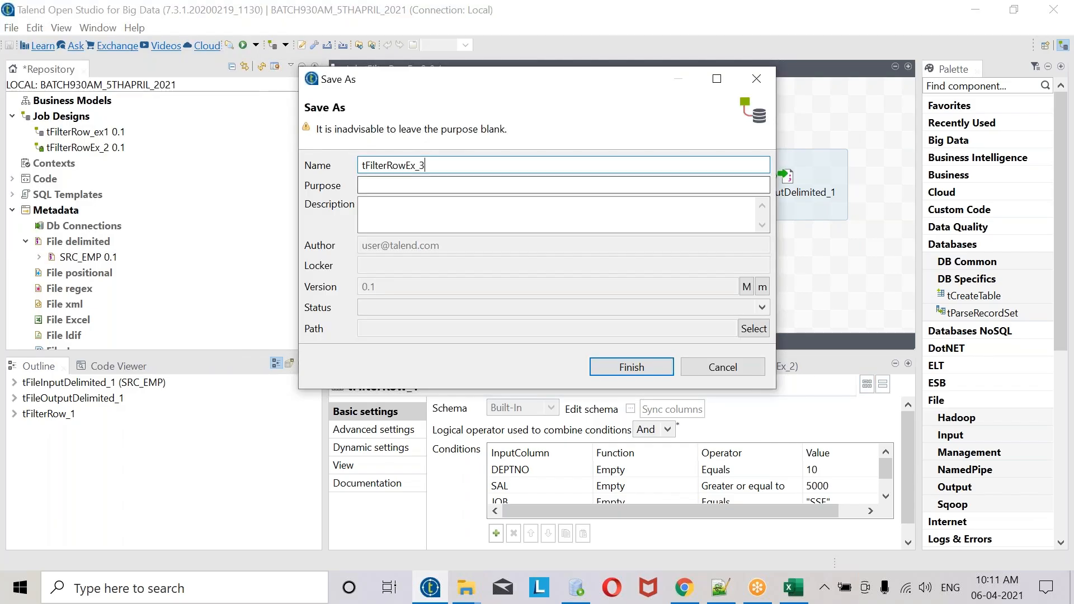
pyautogui.click(628, 367)
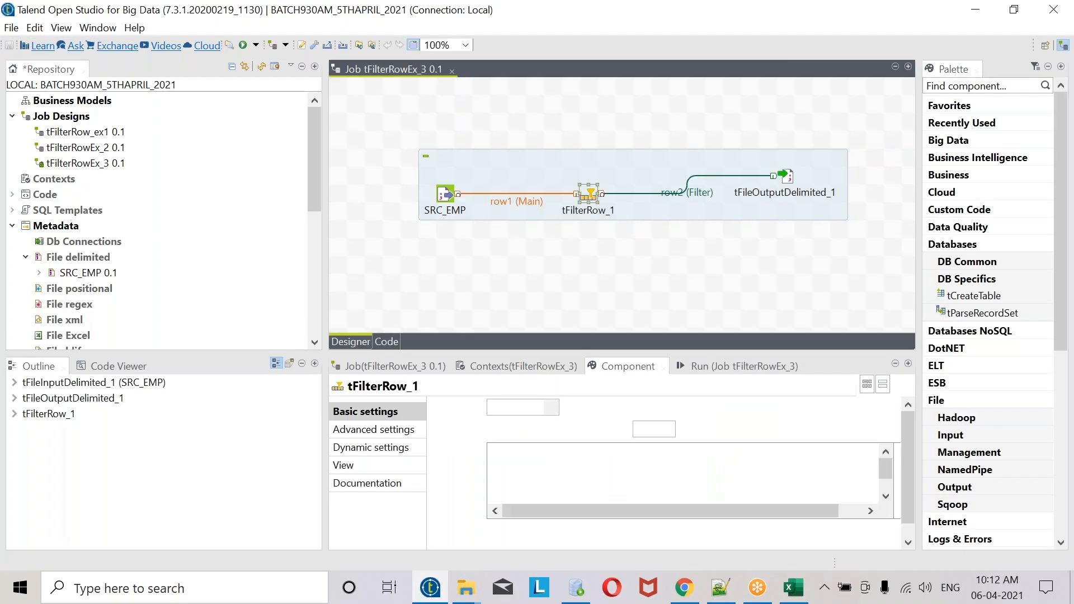
# - Set the logical operator of tFilterRow_1 to Or and remove the JOB condition, keeping DEPTNO and SAL
pyautogui.click(655, 430)
pyautogui.click(652, 455)
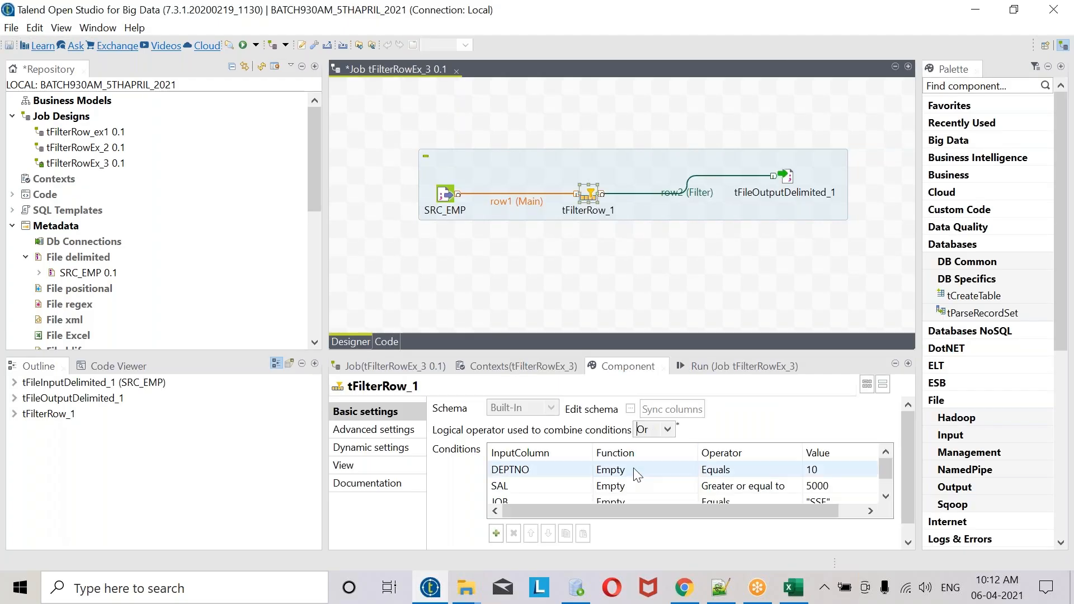
pyautogui.click(515, 498)
pyautogui.click(514, 534)
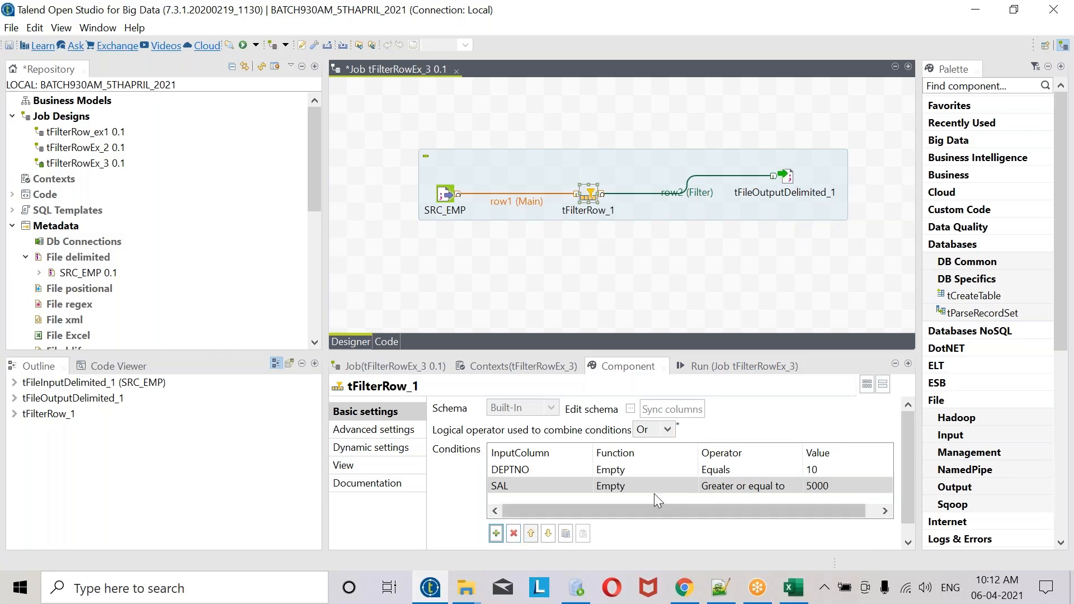
# - Run the tFilterRowEx_3 job
pyautogui.click(730, 367)
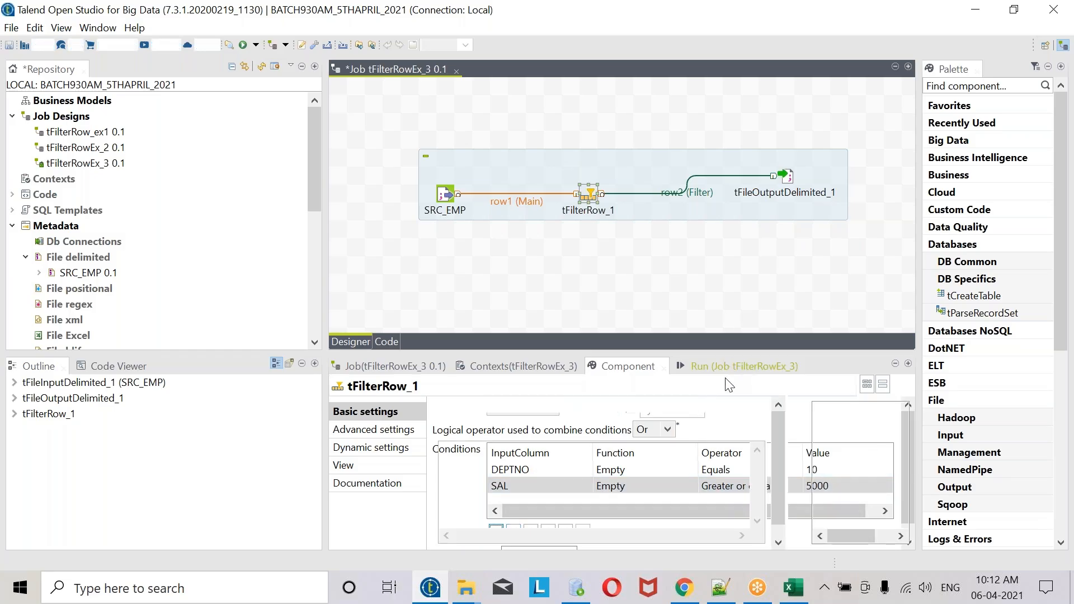
pyautogui.click(479, 424)
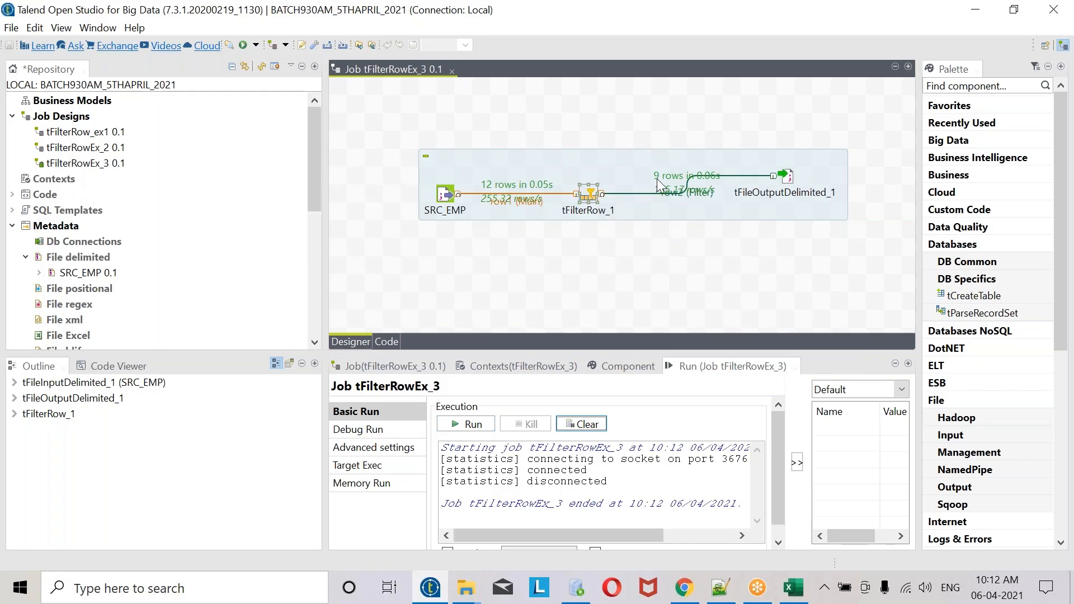
# - Open TGT_FILTERAND from the batch's TARGET folder in Notepad++ and examine all of its output rows
pyautogui.click(723, 594)
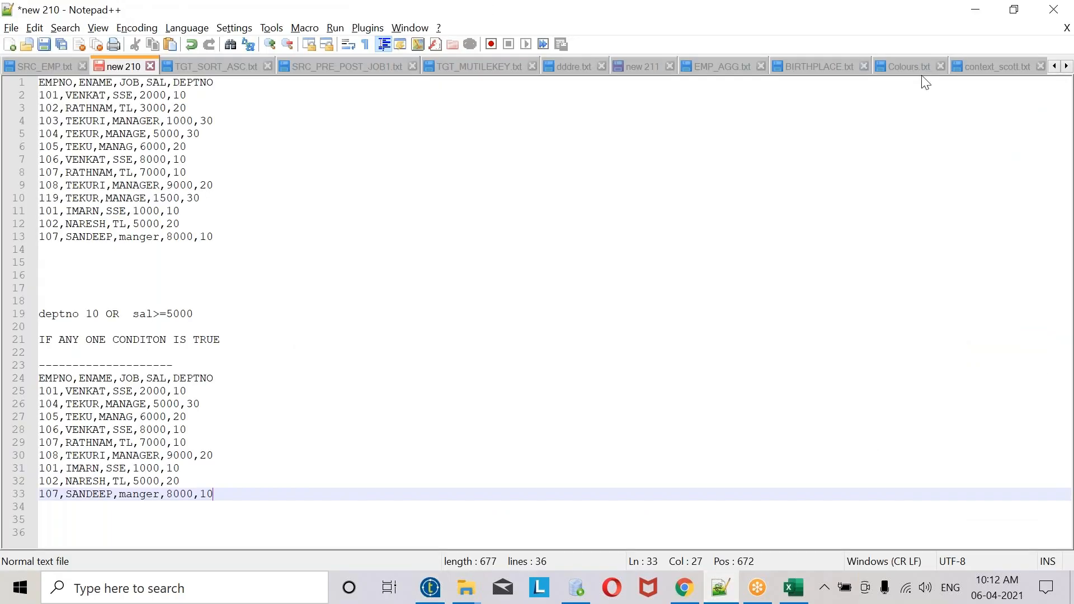
pyautogui.click(820, 65)
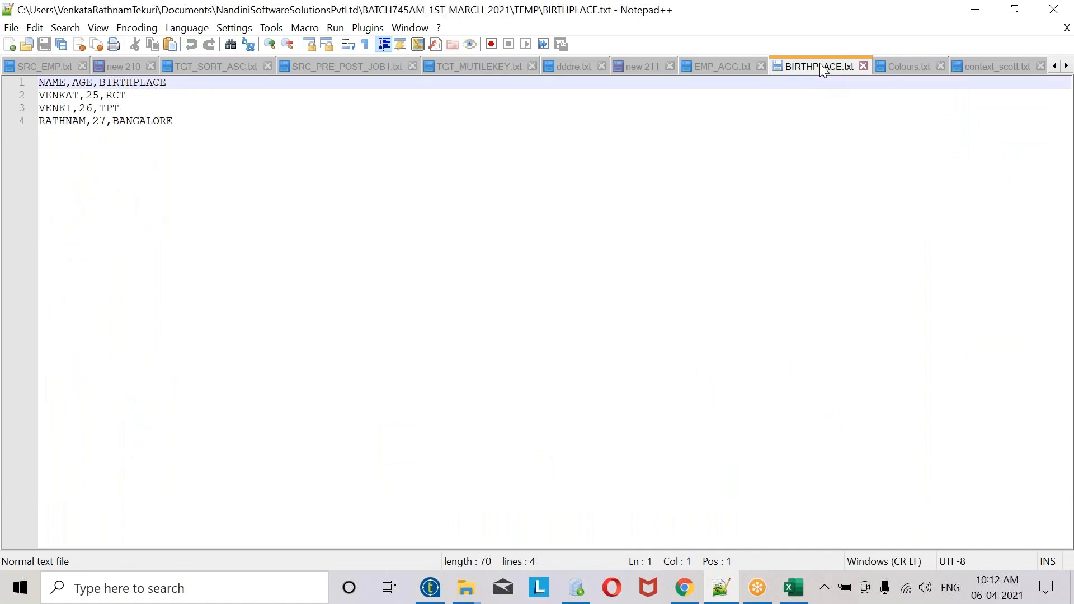
pyautogui.click(466, 588)
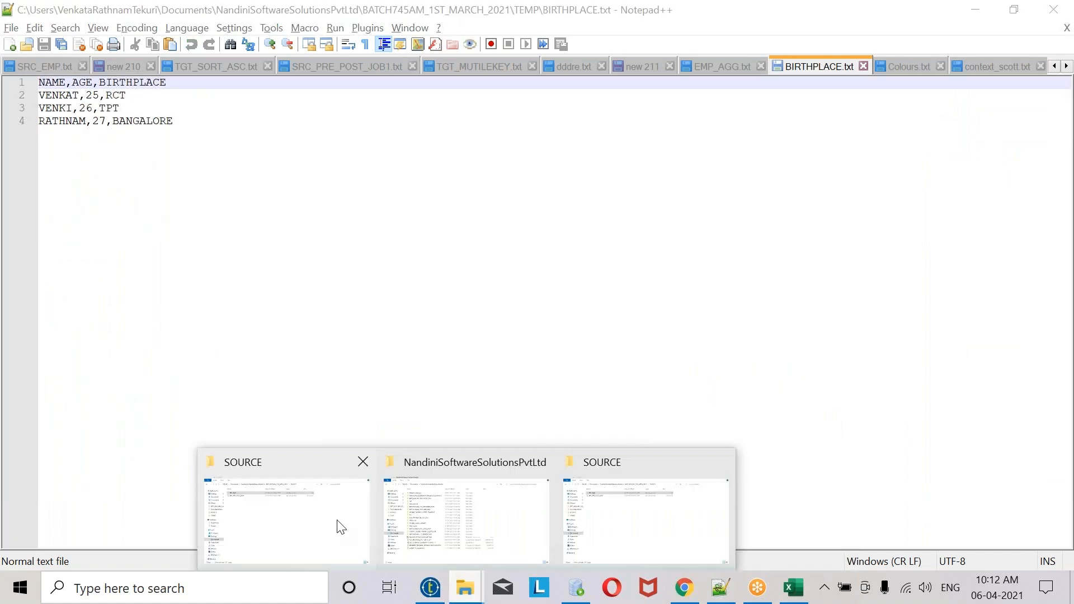
pyautogui.click(340, 526)
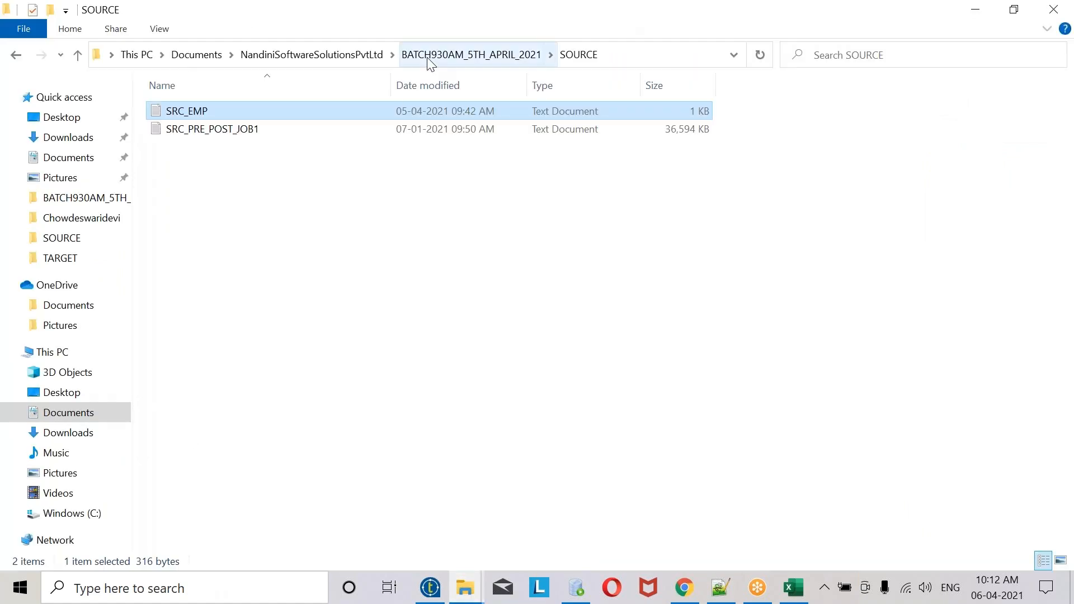
pyautogui.click(505, 54)
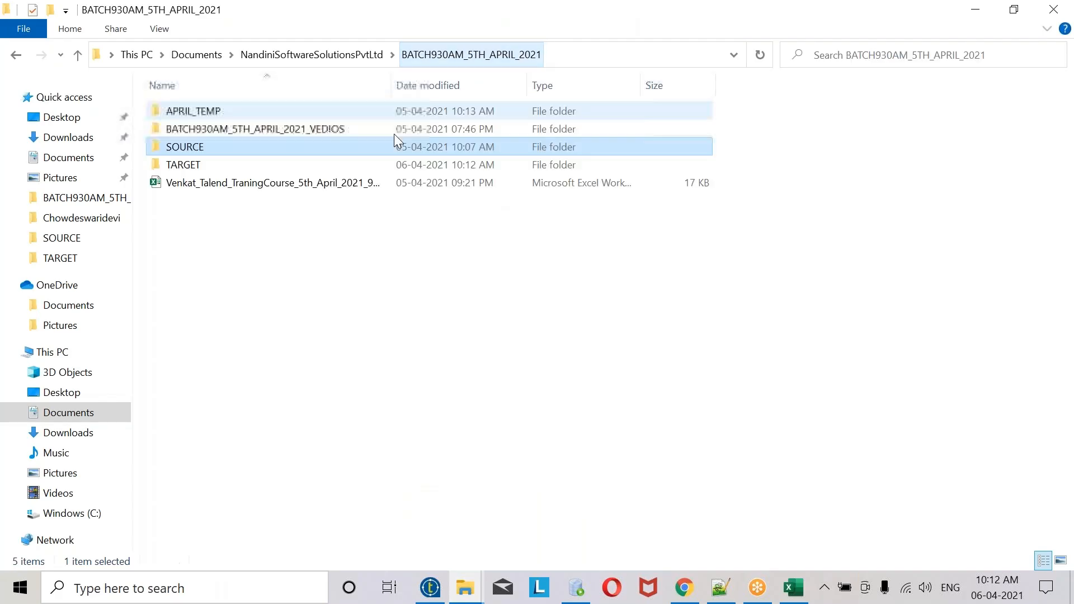
pyautogui.doubleClick(185, 164)
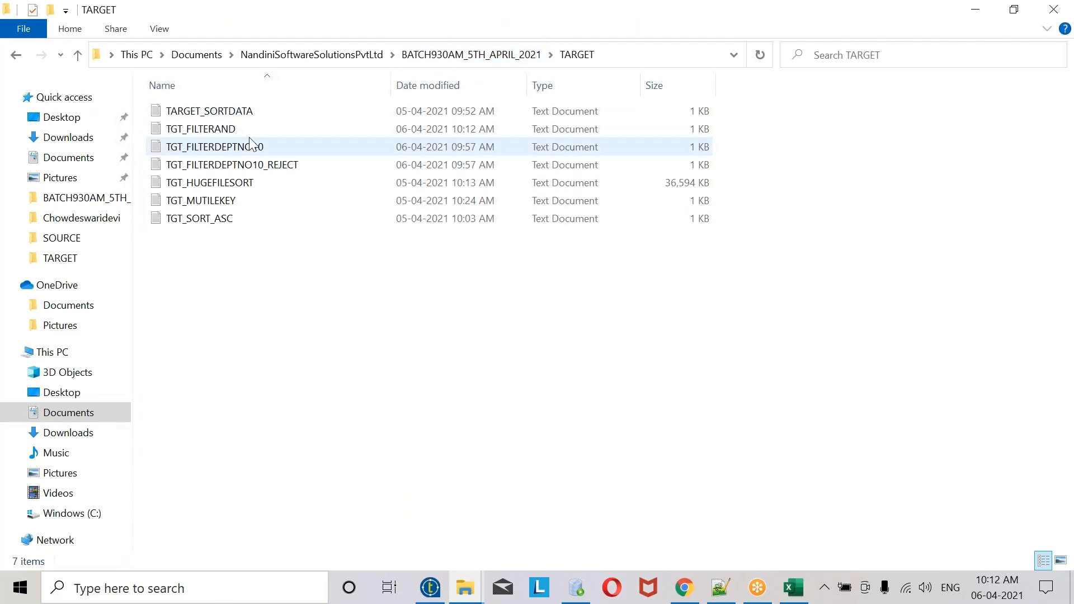
pyautogui.click(235, 130)
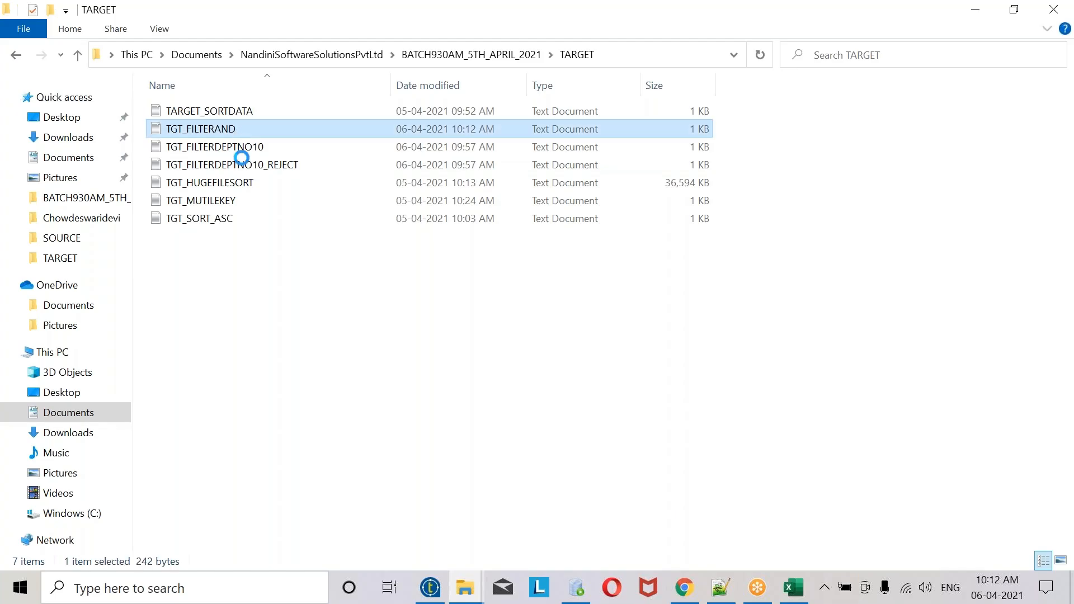
pyautogui.rightClick(236, 130)
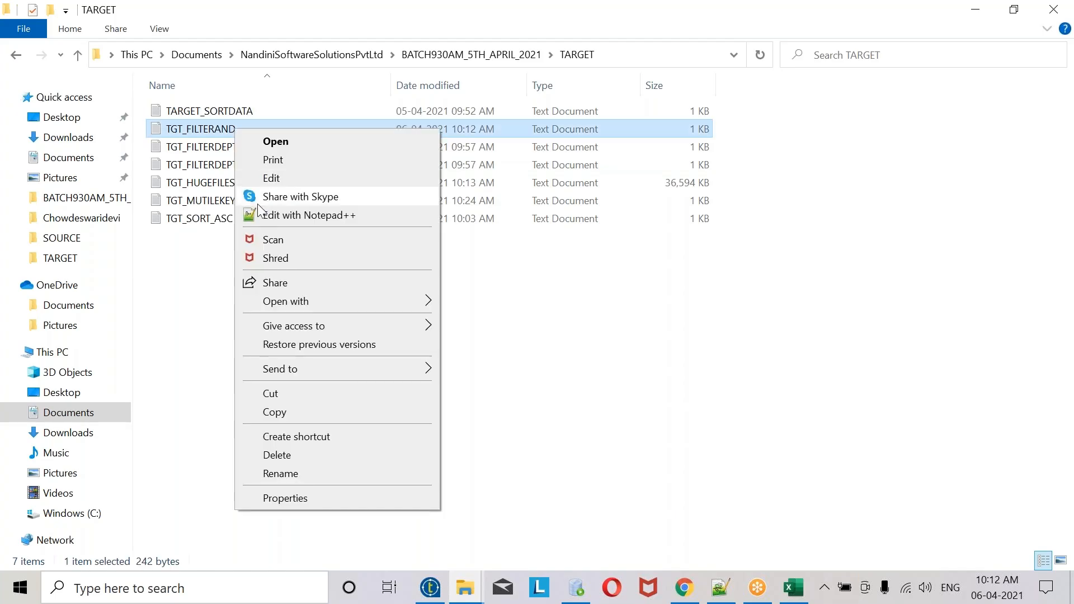
pyautogui.click(302, 216)
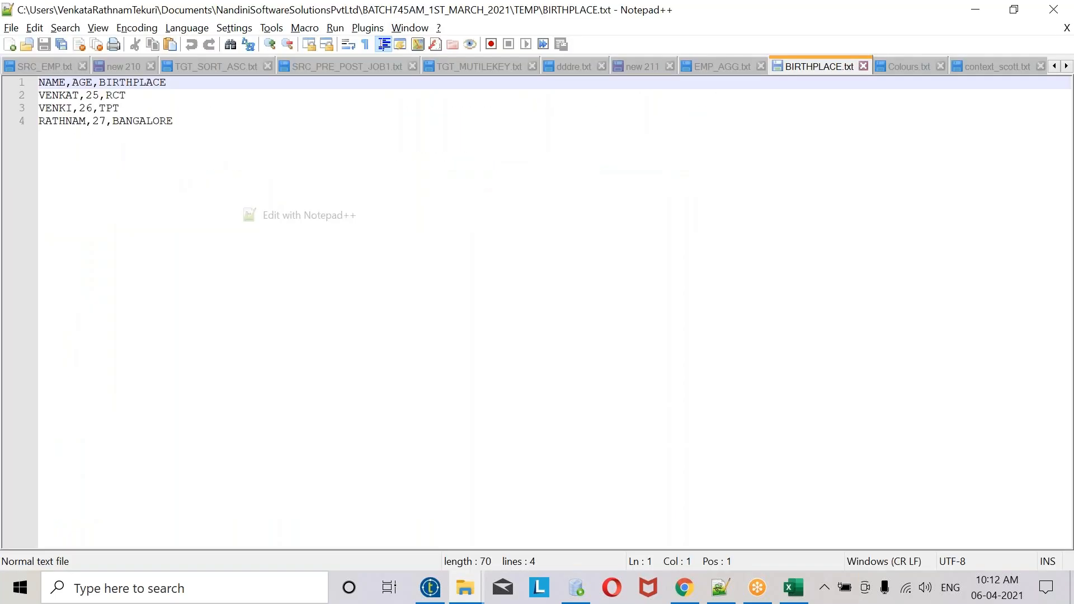
pyautogui.hotkey('ctrl', 'a')
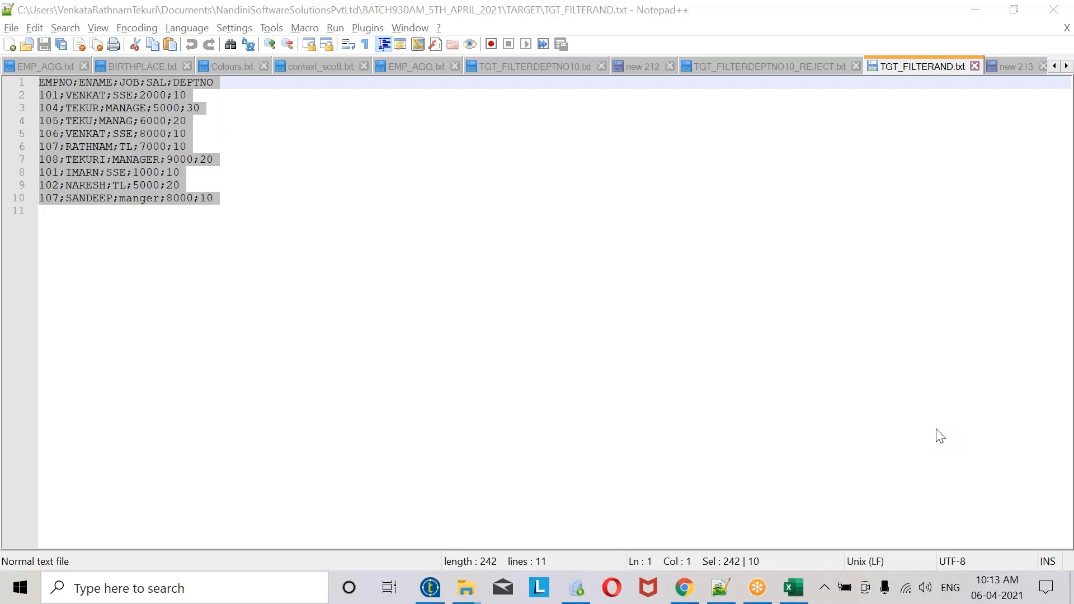
pyautogui.hotkey('alt', 'Tab')
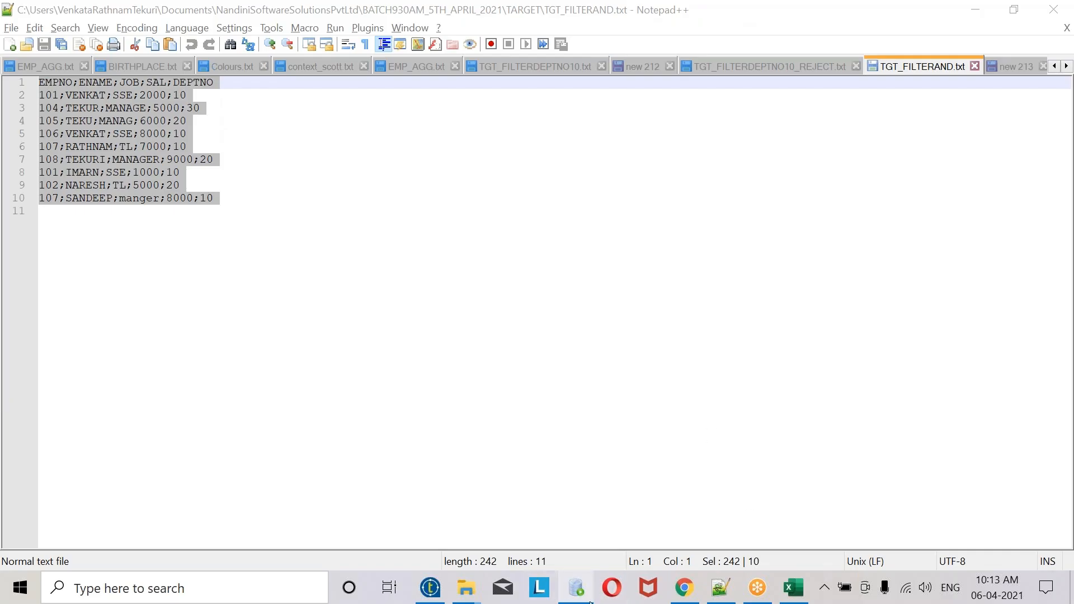
pyautogui.click(792, 588)
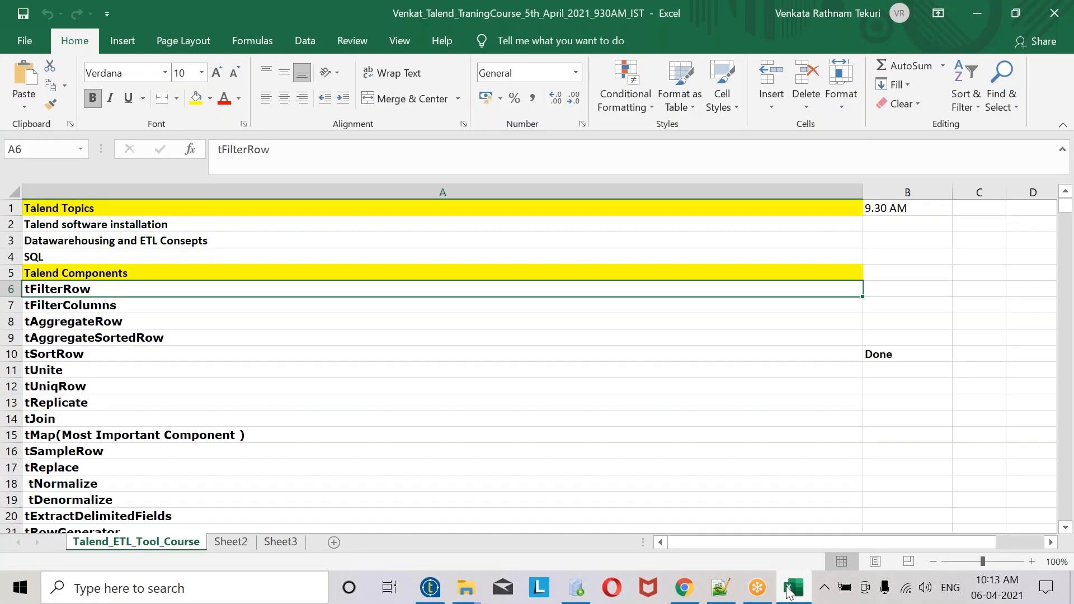
pyautogui.click(577, 588)
pyautogui.click(430, 588)
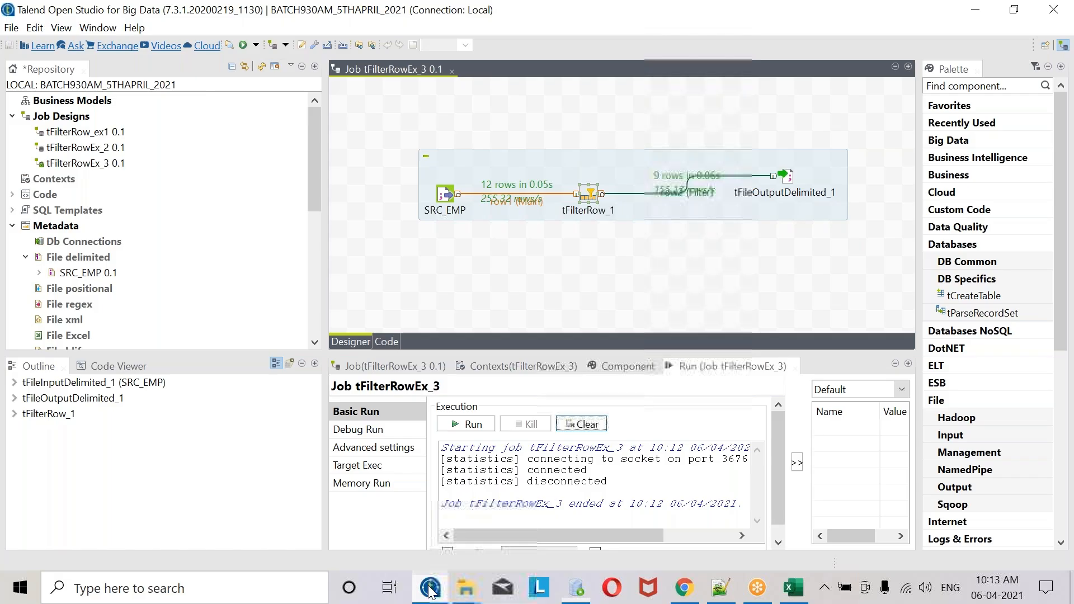
pyautogui.click(721, 588)
pyautogui.click(189, 244)
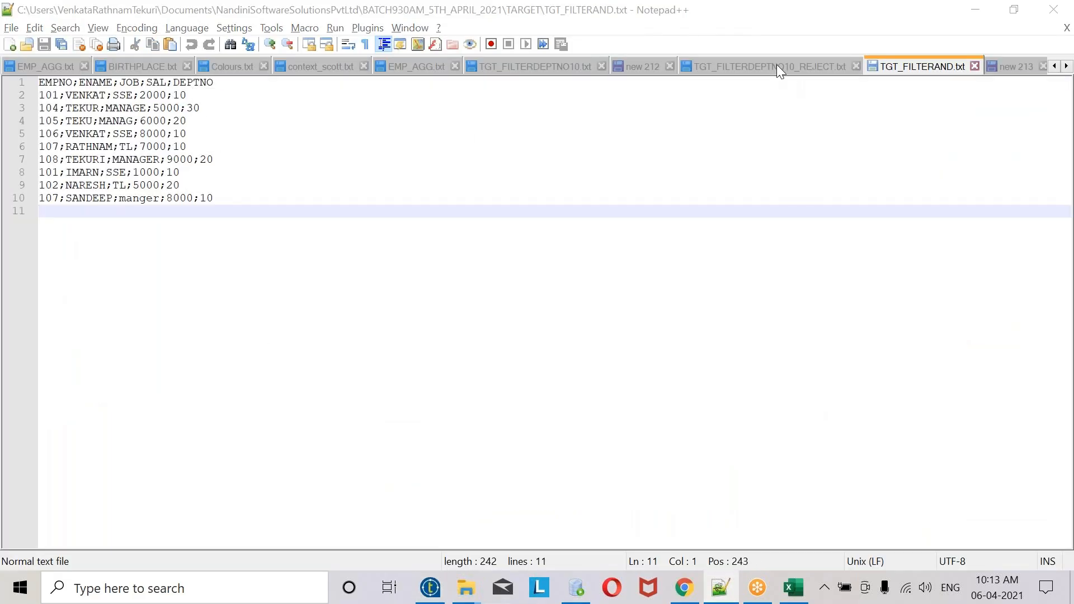
# - Close TGT_FILTERAND and open SRC_EMP from the batch's SOURCE folder in Notepad++
pyautogui.click(979, 67)
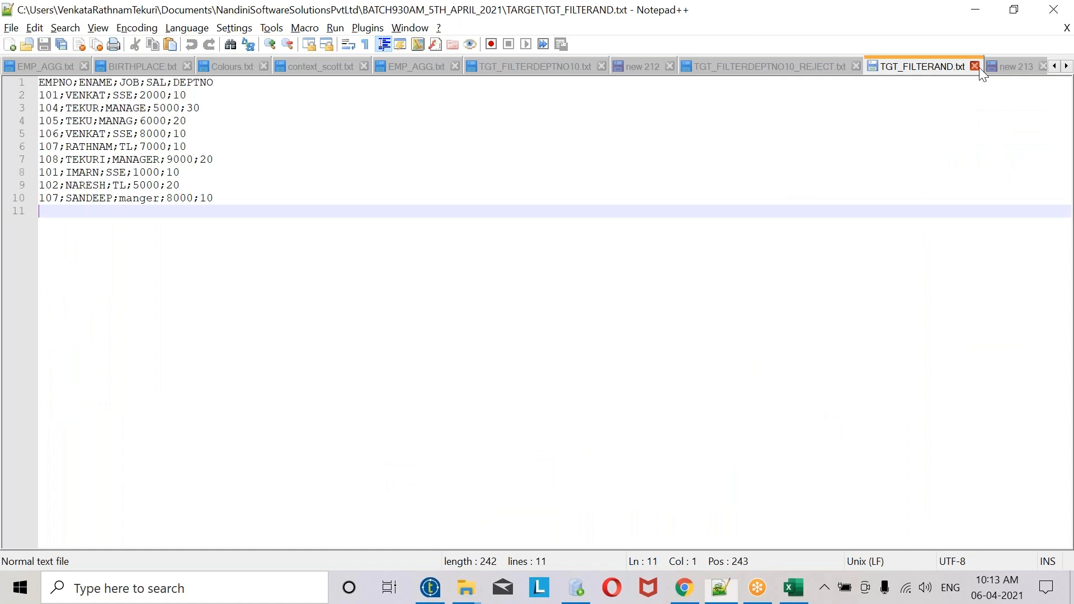
pyautogui.click(979, 67)
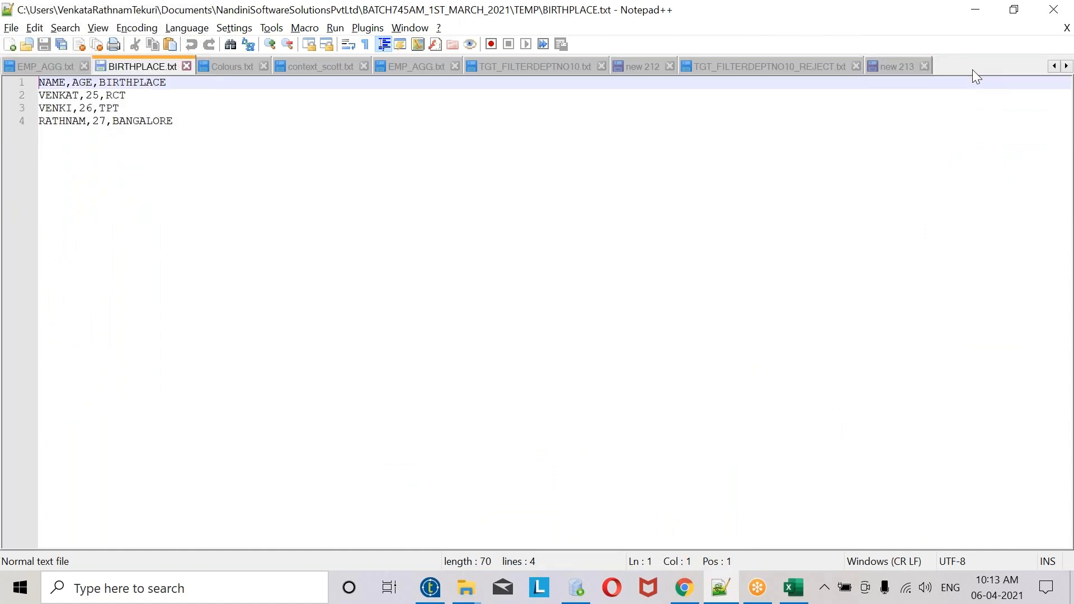
pyautogui.moveTo(465, 587)
pyautogui.click(321, 525)
pyautogui.click(200, 150)
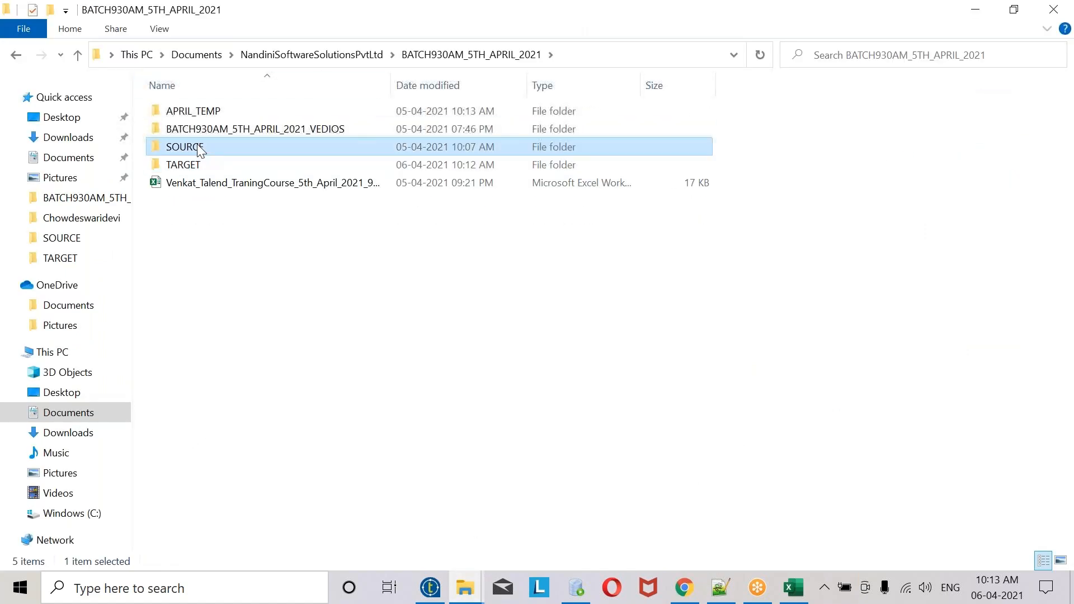
pyautogui.doubleClick(200, 150)
pyautogui.click(196, 116)
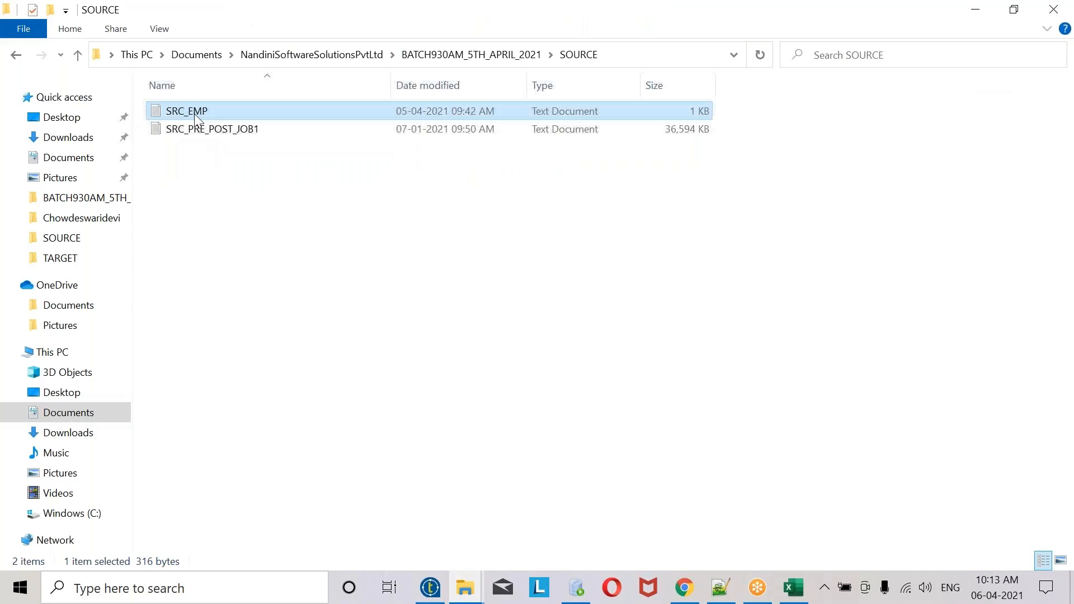
pyautogui.rightClick(195, 115)
pyautogui.click(266, 194)
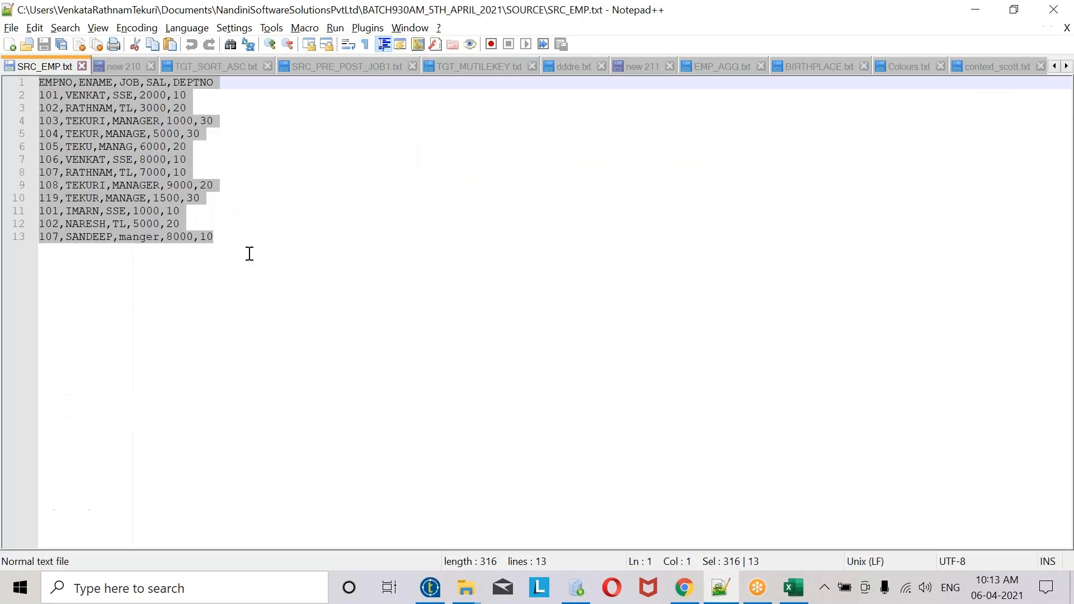
# - Copy all SRC_EMP rows over the Or condition notes and expected rows in new 210, then highlight the first employee's name
pyautogui.moveTo(250, 254); pyautogui.dragTo(17, 82)
pyautogui.hotkey('ctrl', 'c')
pyautogui.click(131, 65)
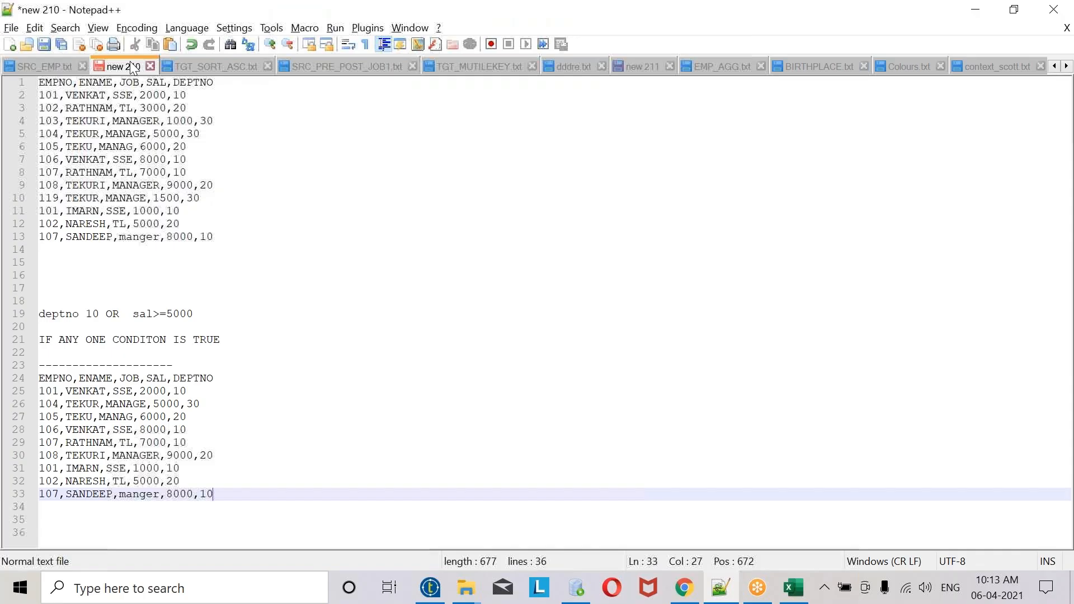
pyautogui.moveTo(224, 533); pyautogui.dragTo(24, 311)
pyautogui.hotkey('ctrl', 'v')
pyautogui.moveTo(168, 482); pyautogui.dragTo(59, 378)
pyautogui.doubleClick(93, 96)
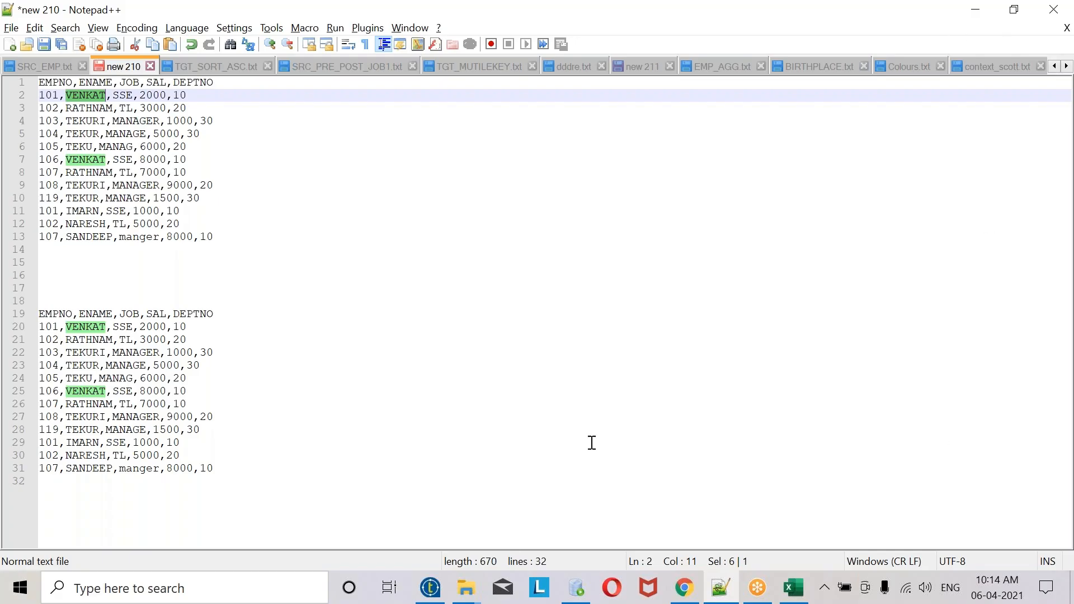
# - Switch to Talend and remove the DEPTNO and SAL conditions from tFilterRow_1
pyautogui.click(436, 597)
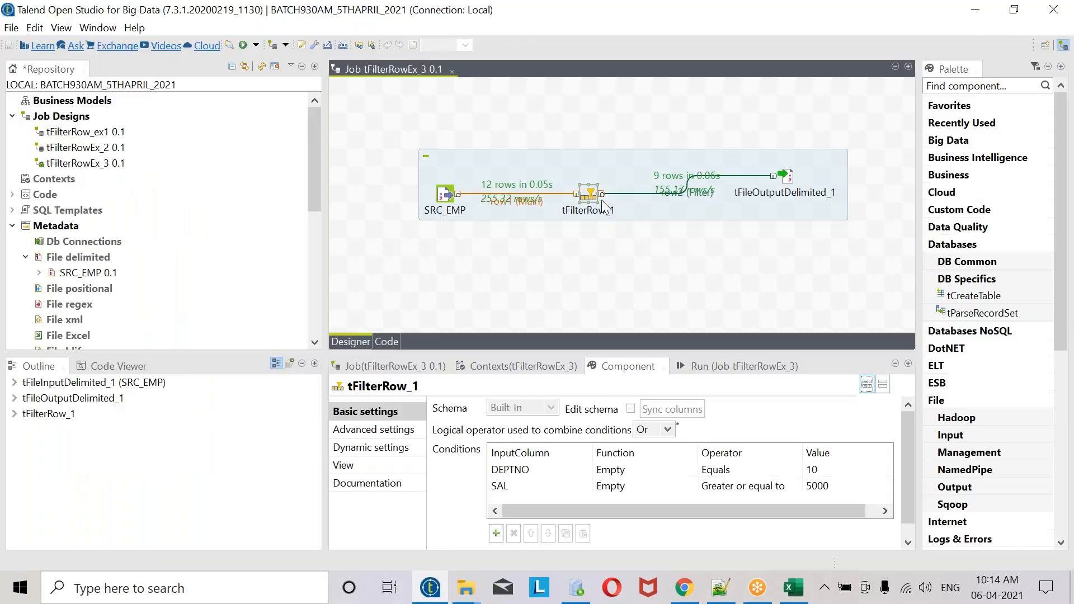
pyautogui.click(540, 486)
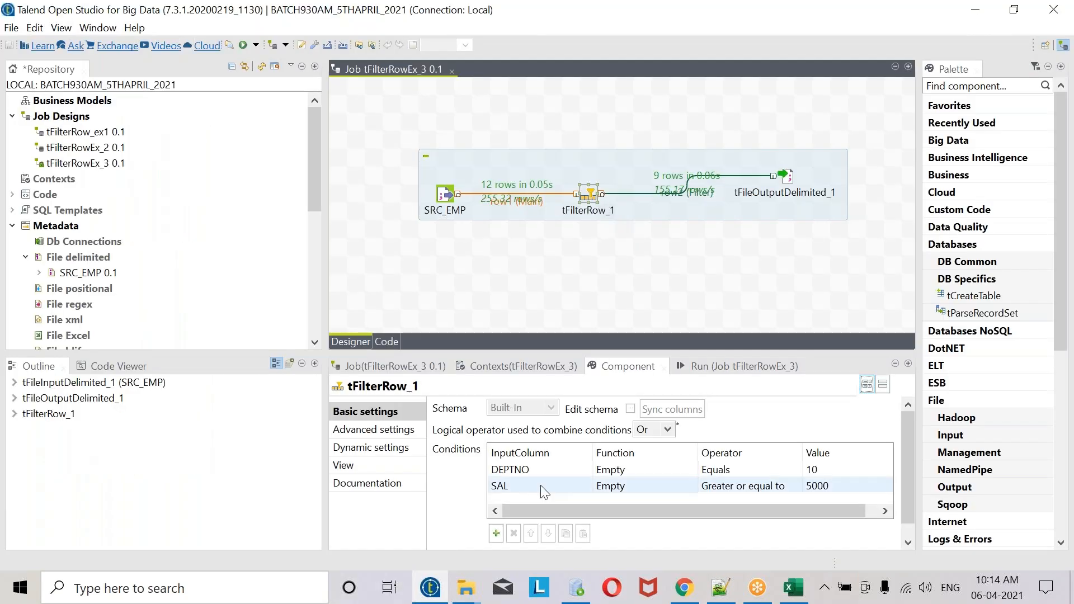
pyautogui.click(514, 533)
pyautogui.click(514, 533)
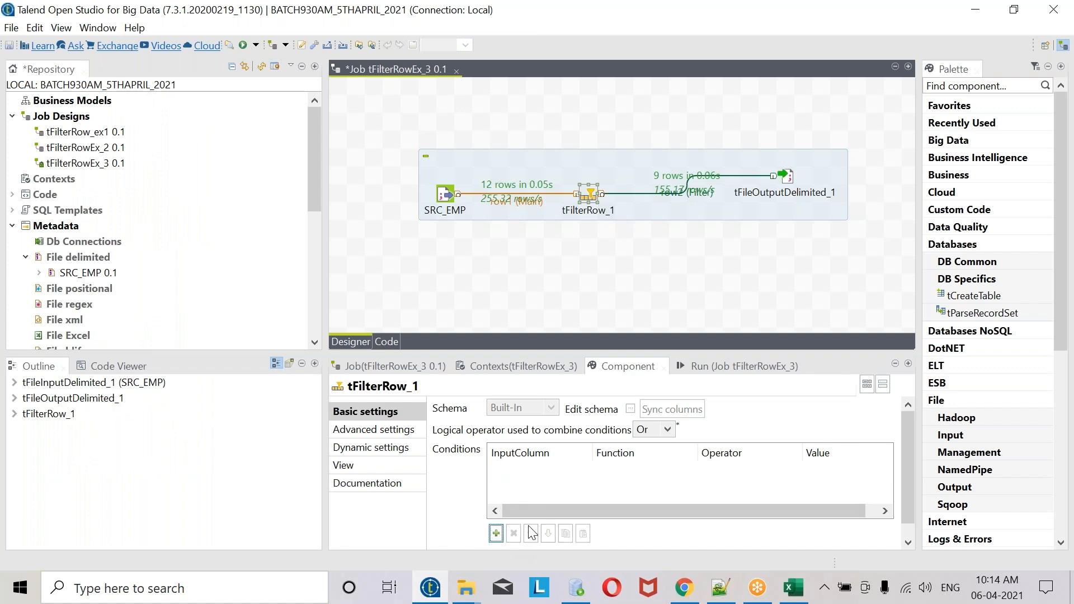
# - Add a tFilterRow_1 condition where ENAME Equals the first employee's name, entered as a double-quoted string
pyautogui.click(497, 534)
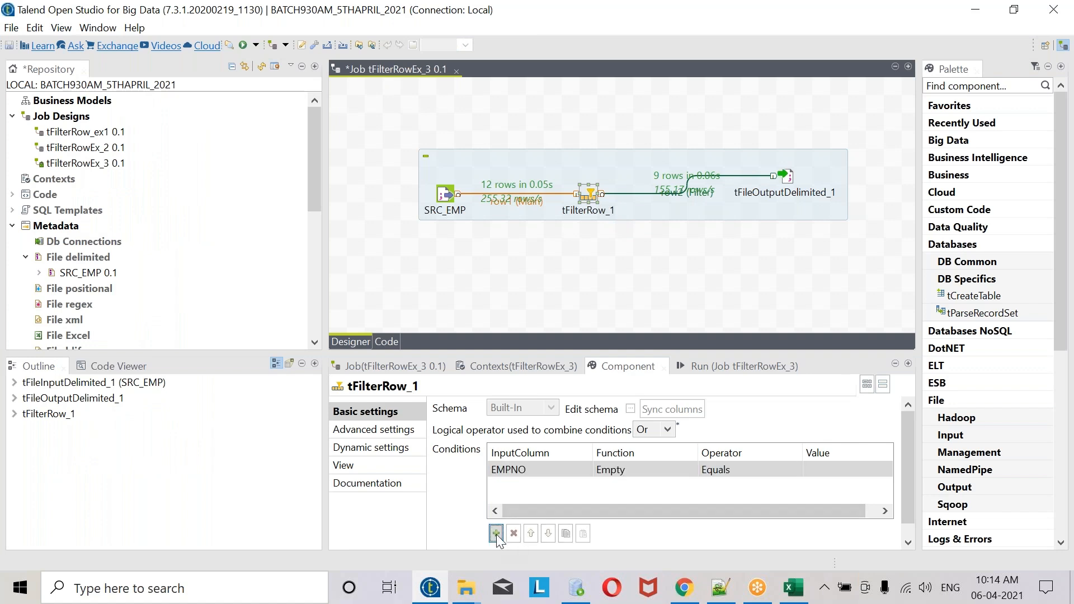
pyautogui.click(546, 468)
pyautogui.click(555, 468)
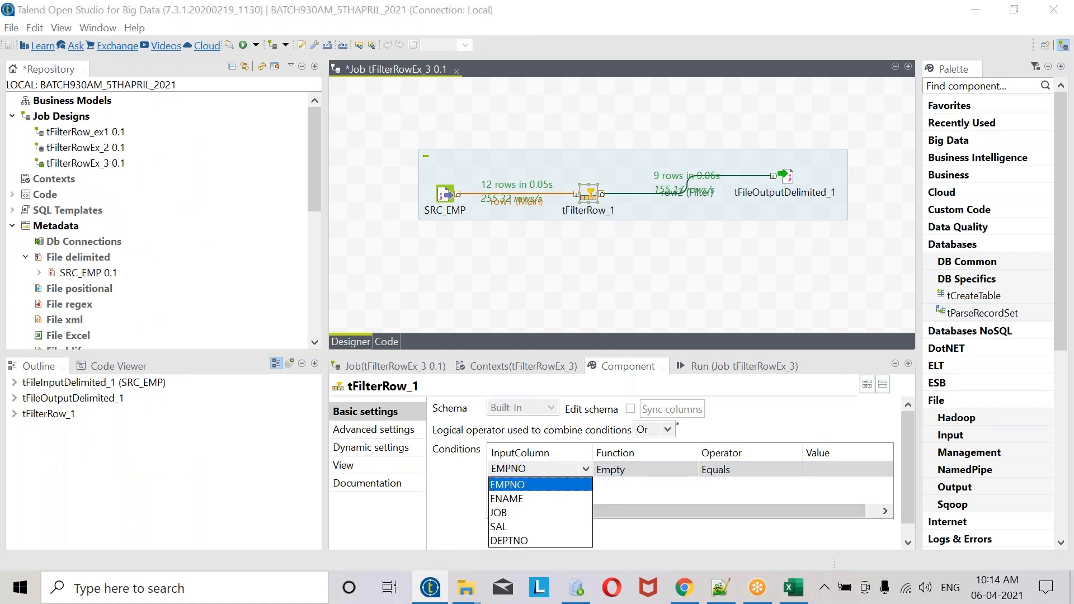
pyautogui.click(518, 499)
pyautogui.click(775, 472)
pyautogui.click(826, 472)
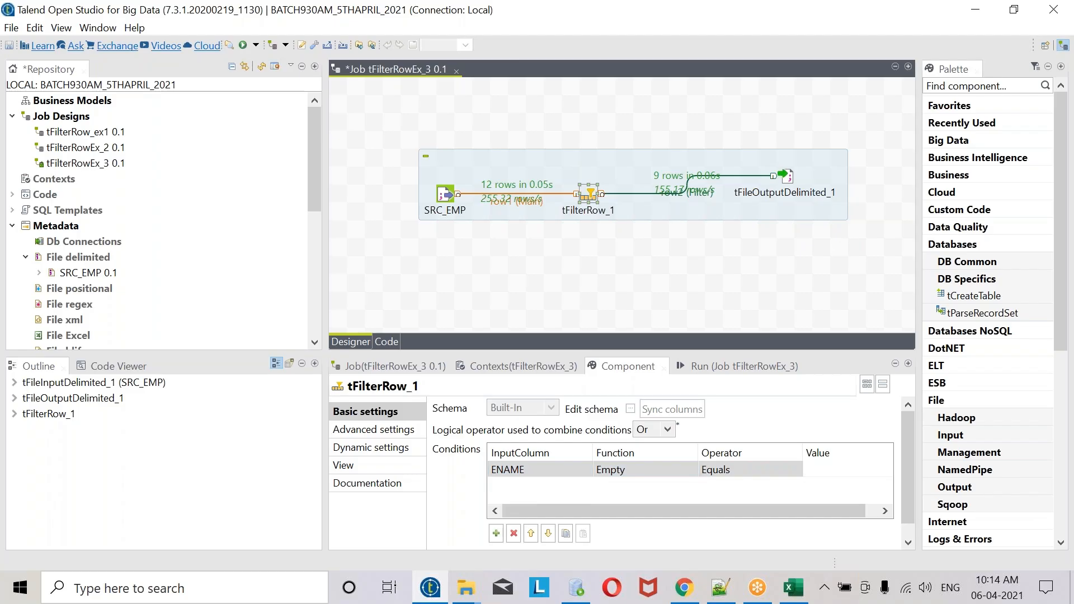
pyautogui.write('"')
pyautogui.press('BackSpace')
pyautogui.write('VENKAT"')
pyautogui.press('Home')
pyautogui.write('"')
# - Clear the previous execution log and run the tFilterRowEx_3 job
pyautogui.click(766, 371)
pyautogui.click(585, 426)
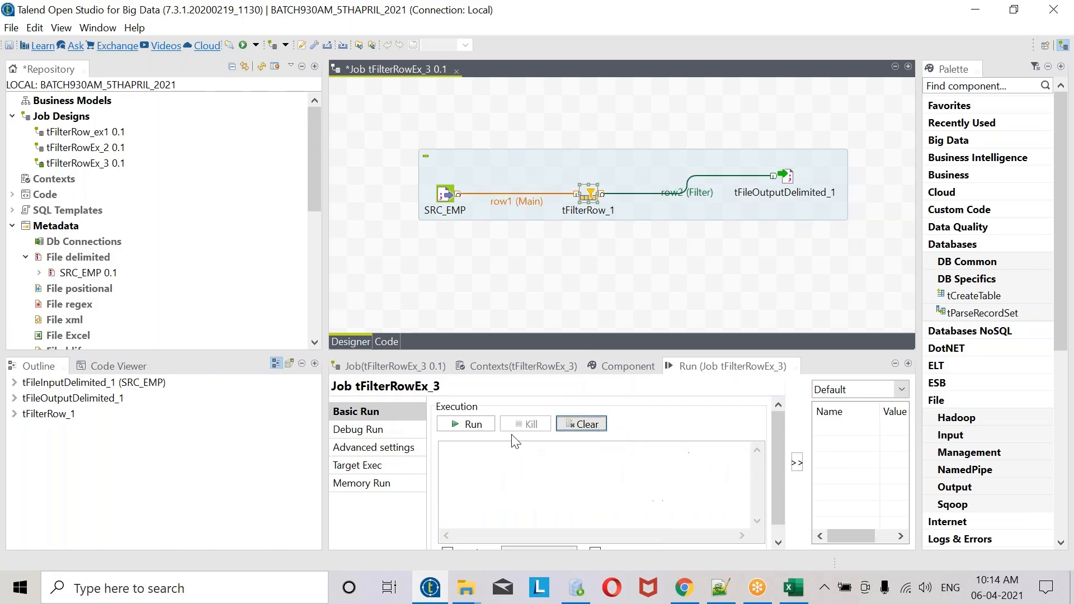
pyautogui.click(473, 425)
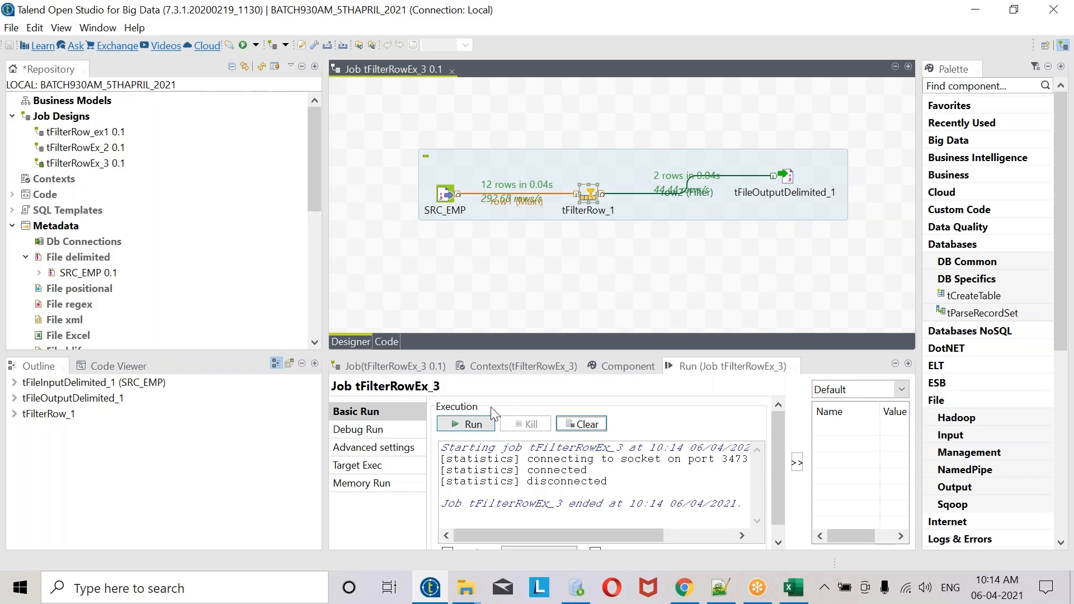
# - Switch to Notepad++ and close every open file except SRC_EMP and new 210, discarding unsaved changes
pyautogui.click(722, 592)
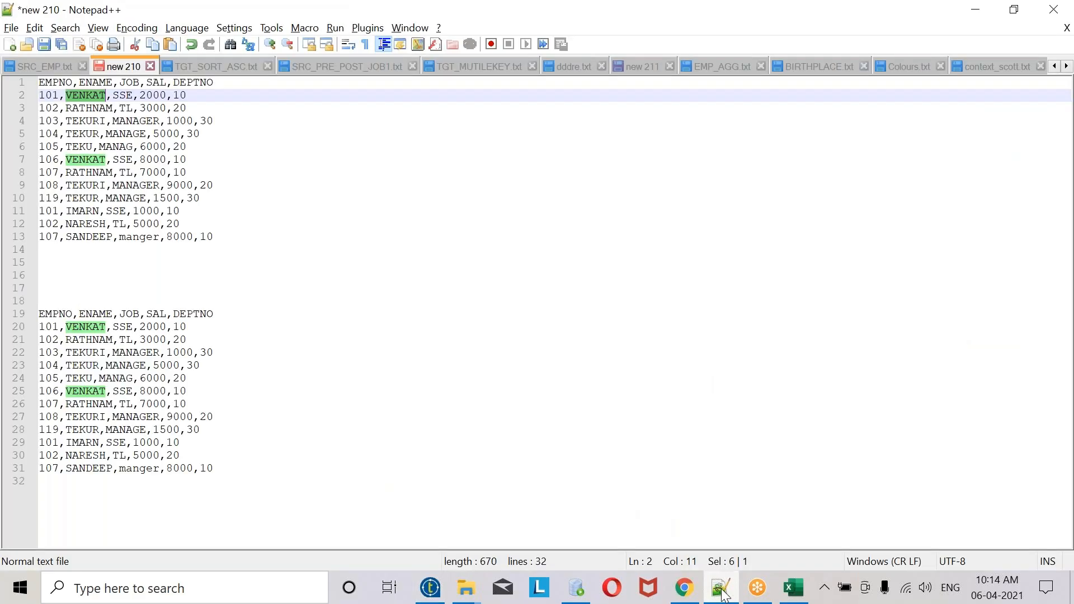
pyautogui.click(267, 67)
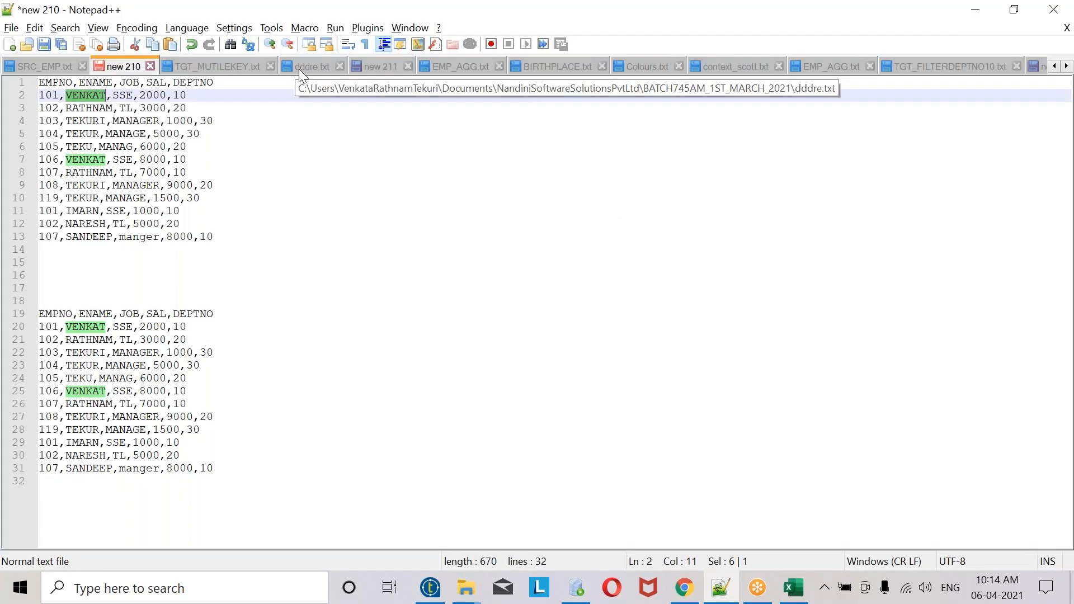
pyautogui.click(271, 66)
pyautogui.click(220, 67)
pyautogui.click(243, 66)
pyautogui.click(255, 66)
pyautogui.click(228, 66)
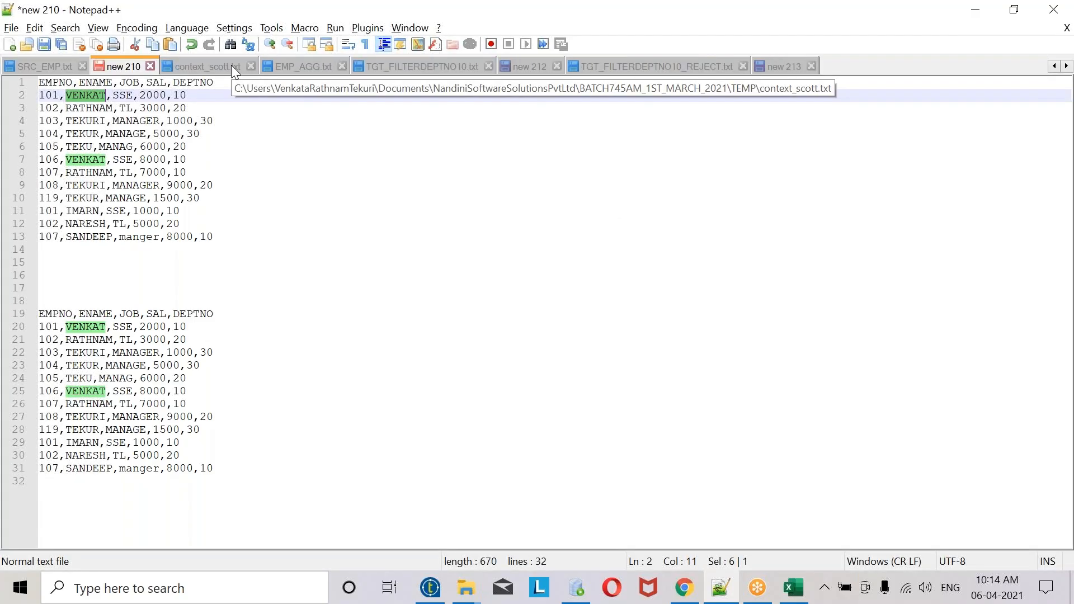
pyautogui.click(251, 66)
pyautogui.click(243, 66)
pyautogui.click(297, 67)
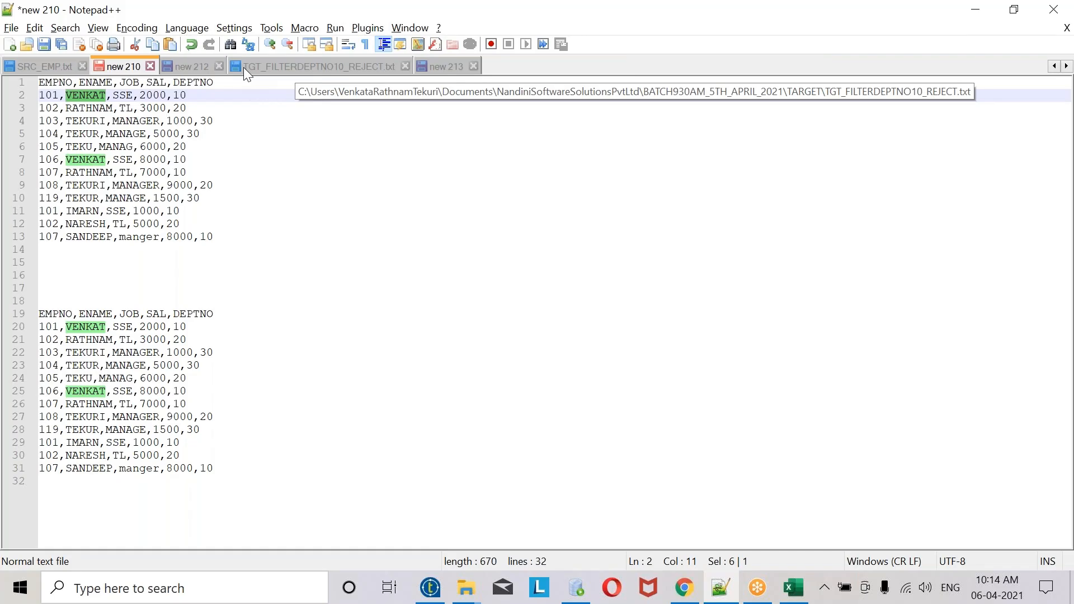
pyautogui.click(219, 66)
pyautogui.press('n')
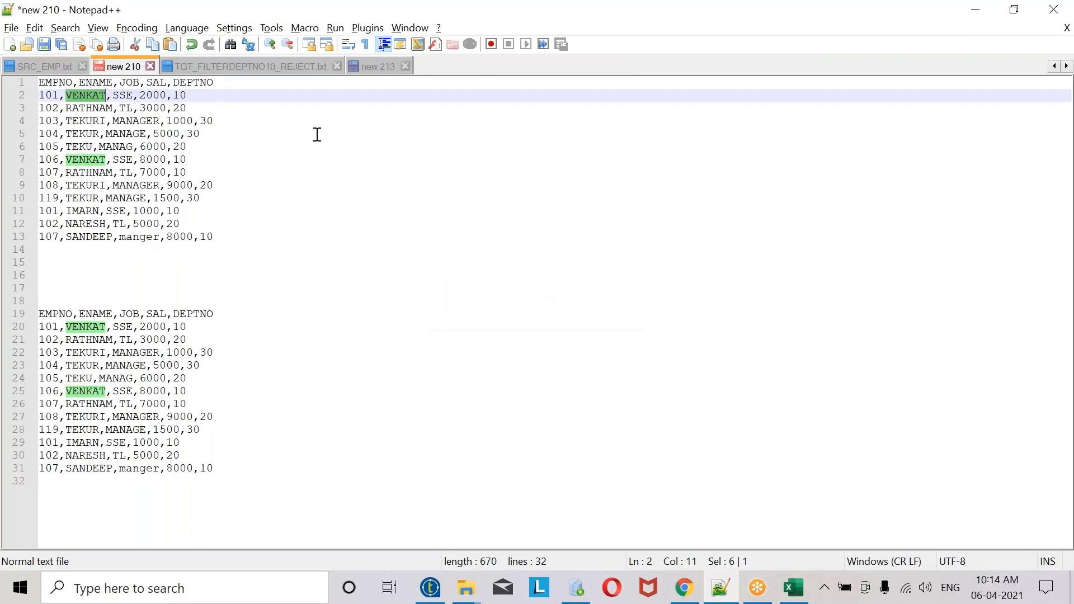
pyautogui.click(279, 68)
pyautogui.click(336, 67)
pyautogui.click(219, 66)
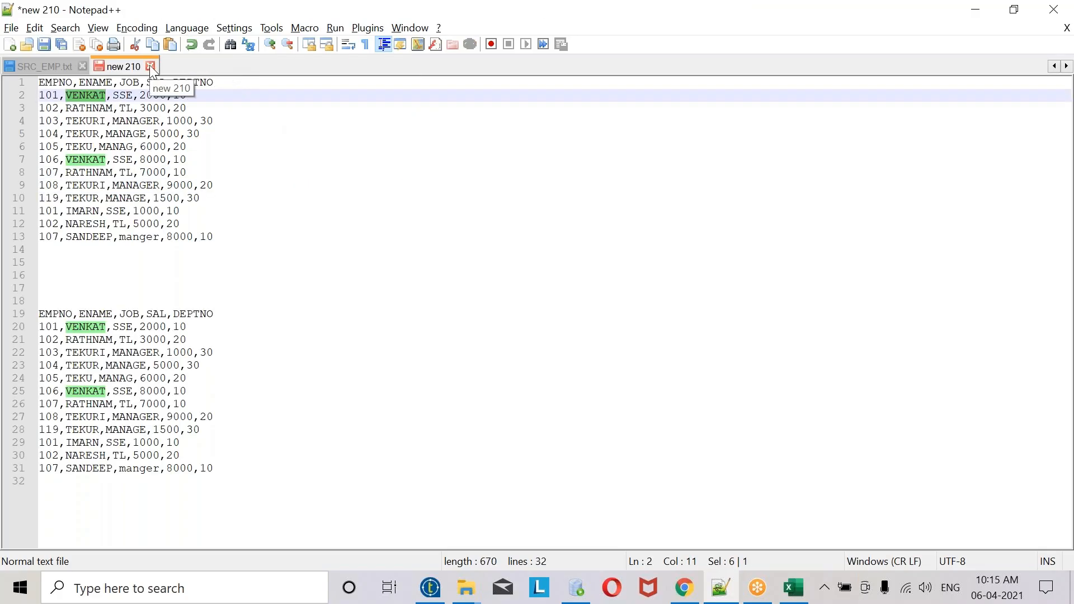
# - Open TGT_FILTERAND from the batch's TARGET folder in Notepad++
pyautogui.click(468, 596)
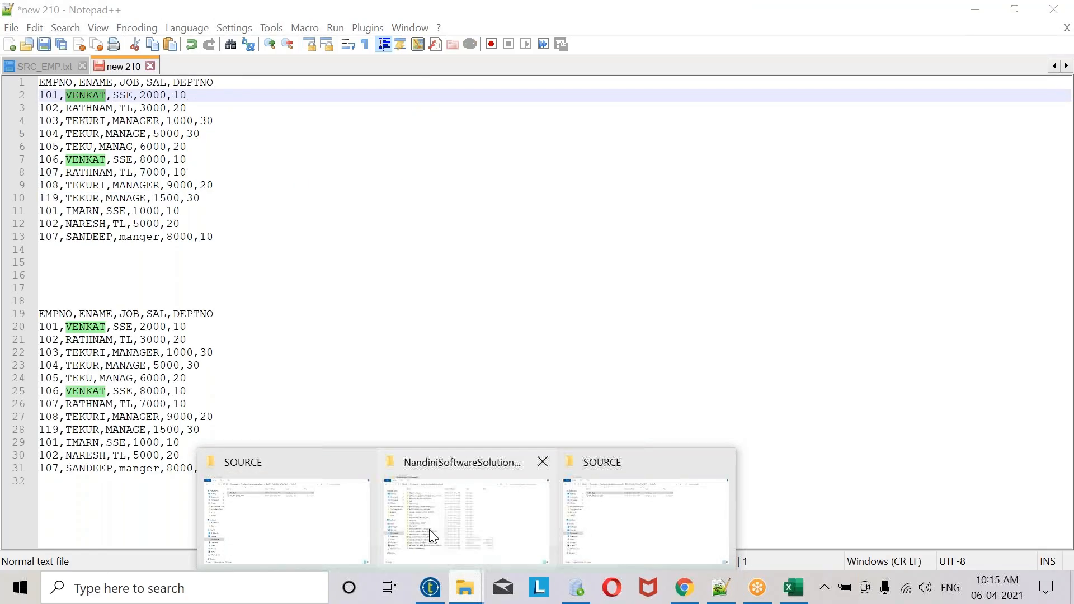
pyautogui.click(307, 501)
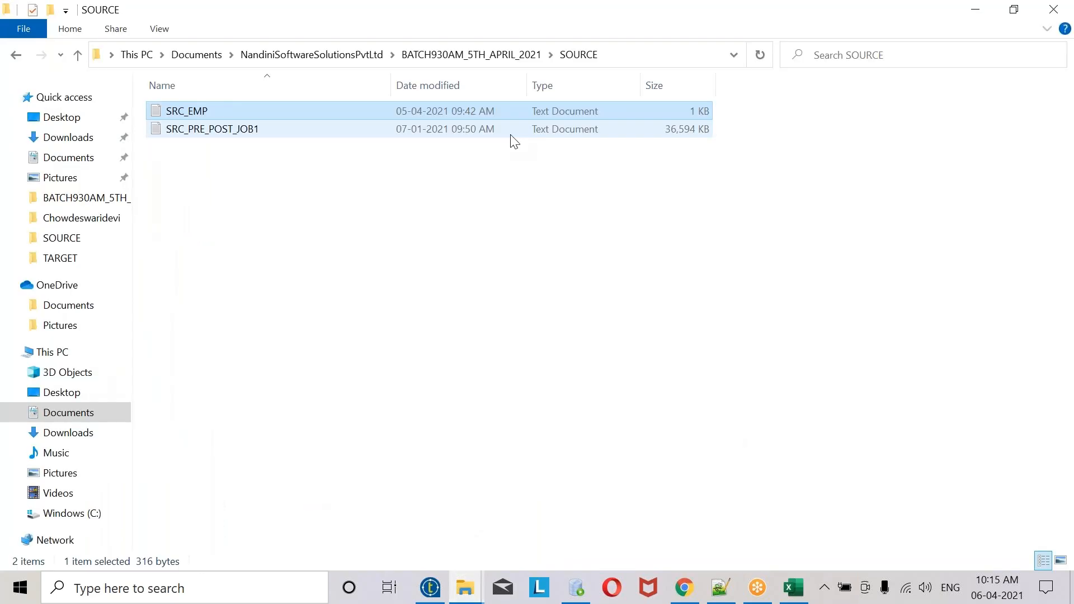
pyautogui.hotkey('alt', 'Up')
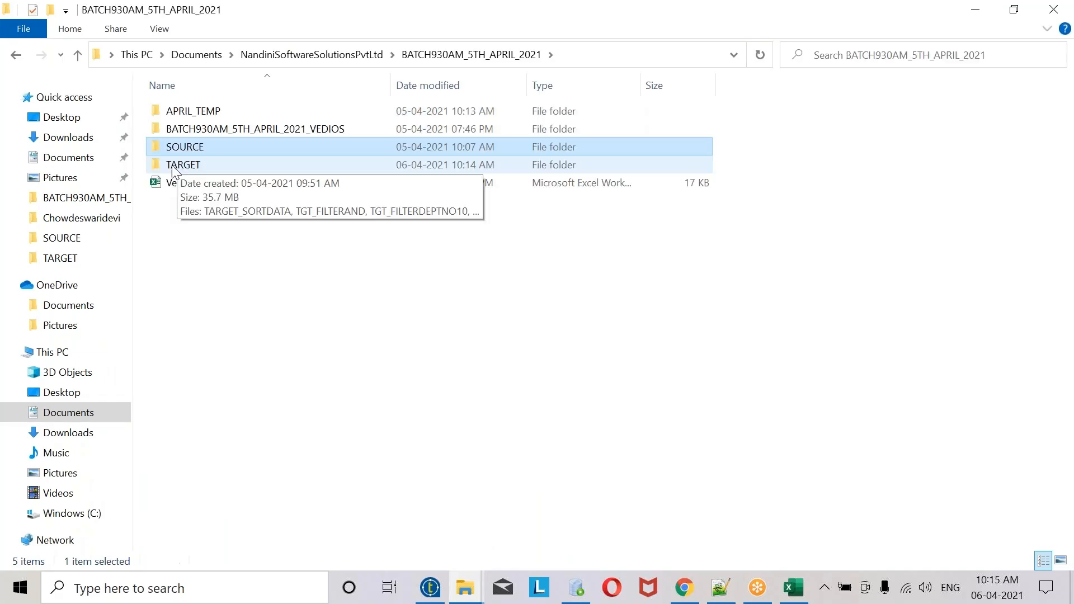
pyautogui.doubleClick(168, 165)
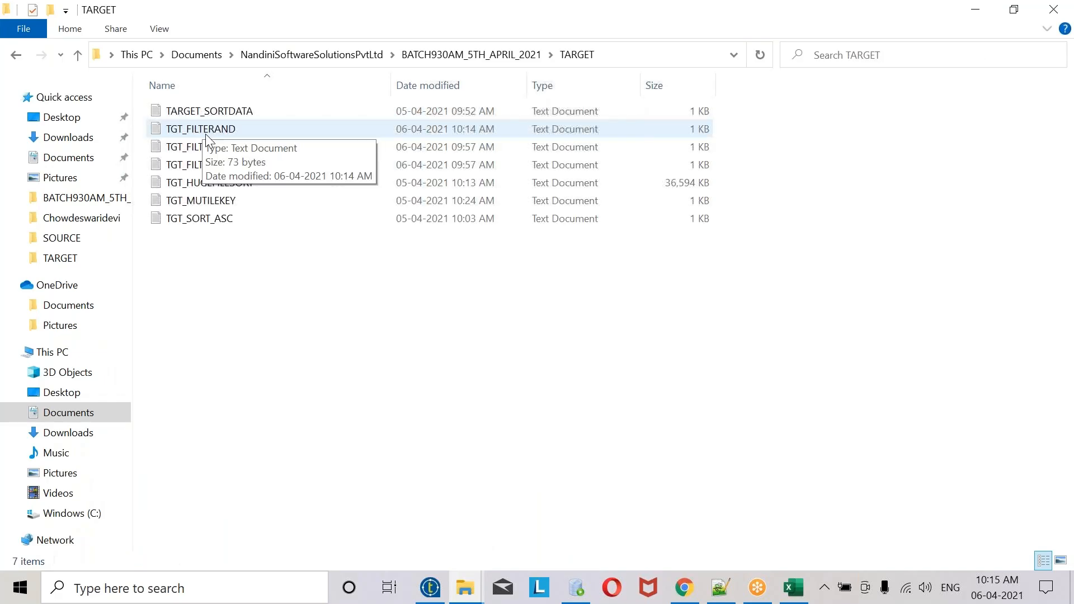
pyautogui.click(207, 132)
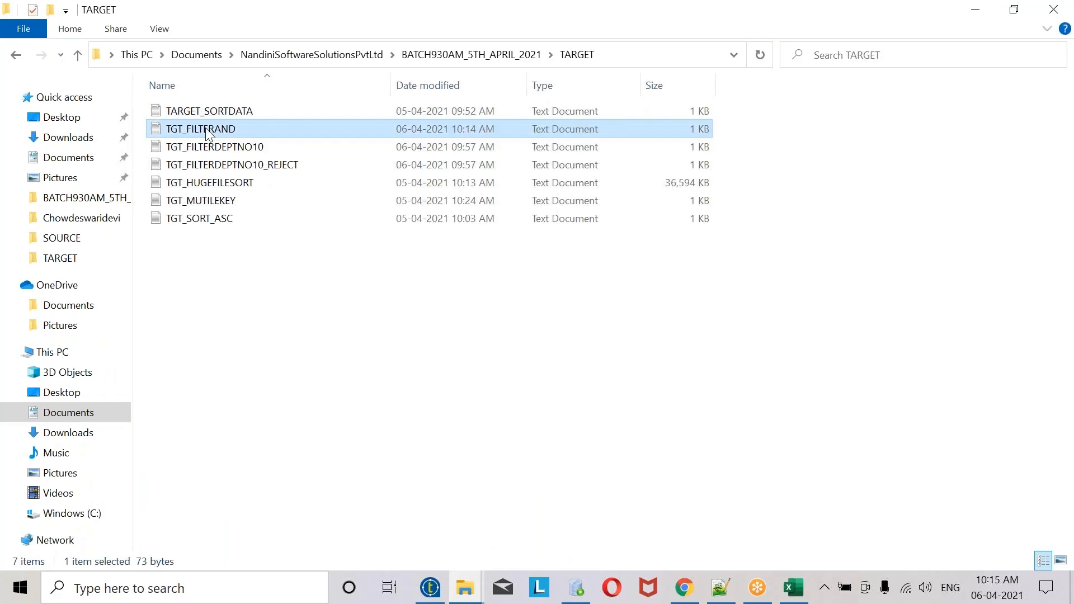
pyautogui.doubleClick(206, 128)
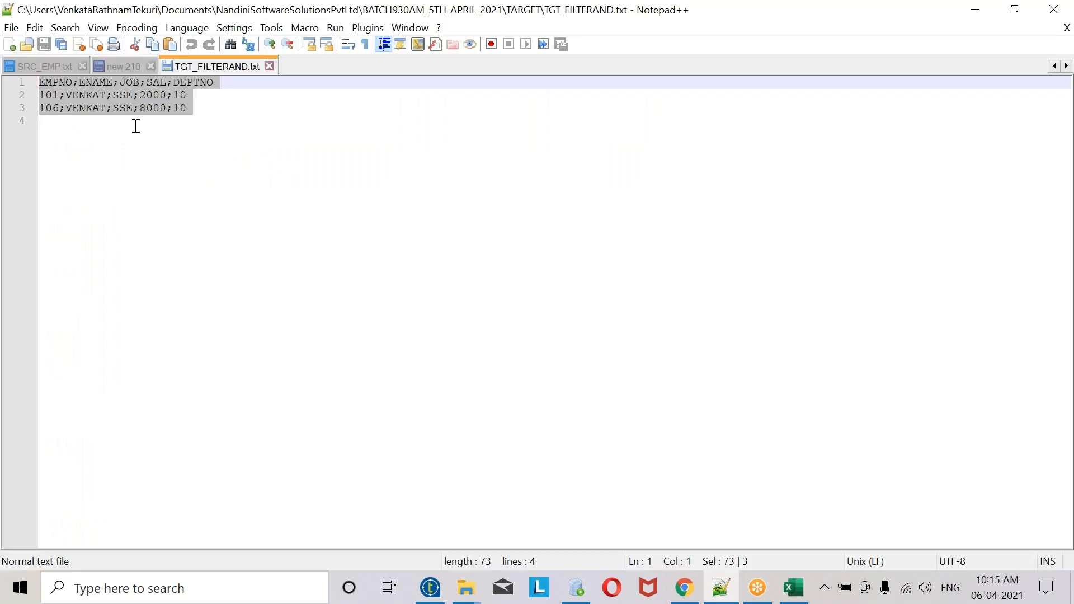
# - Examine the ENAME values in TGT_FILTERAND against the SRC_EMP rows, then switch back to Talend
pyautogui.click(134, 125)
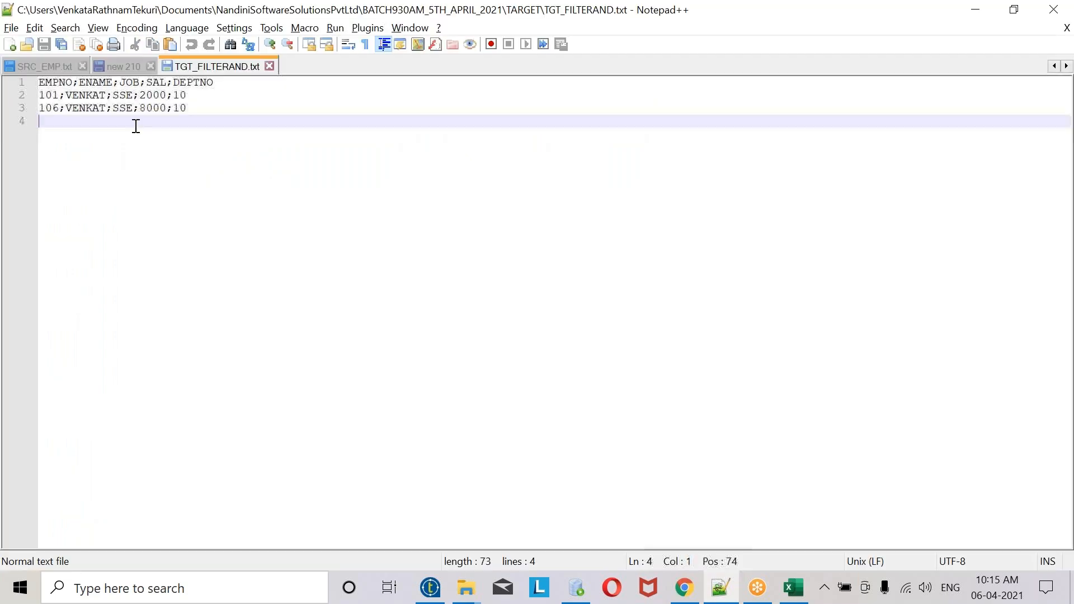
pyautogui.doubleClick(99, 84)
pyautogui.doubleClick(92, 96)
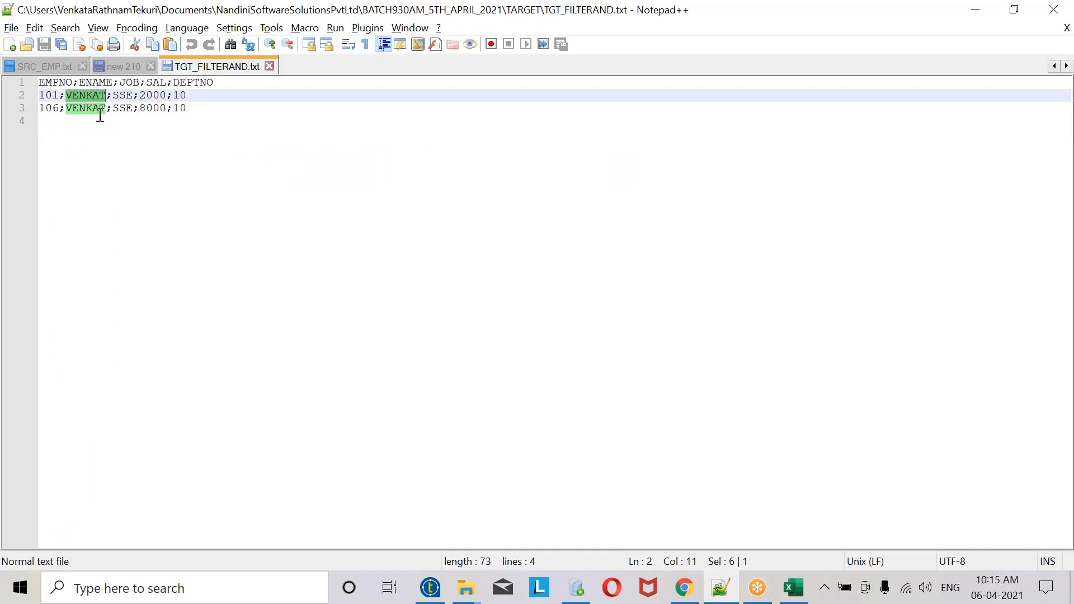
pyautogui.click(100, 115)
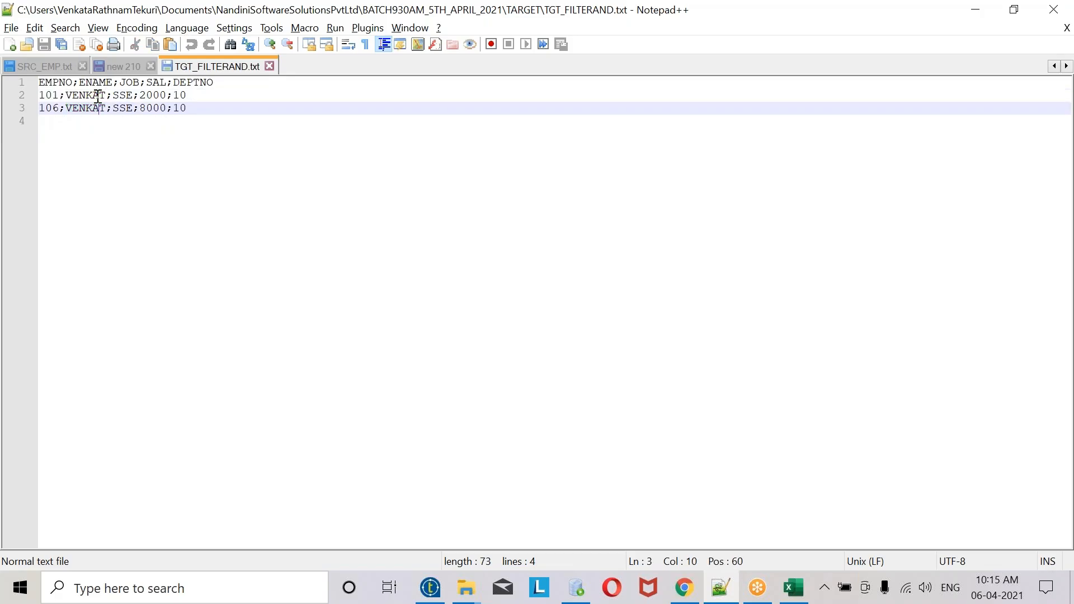
pyautogui.doubleClick(94, 95)
pyautogui.click(61, 66)
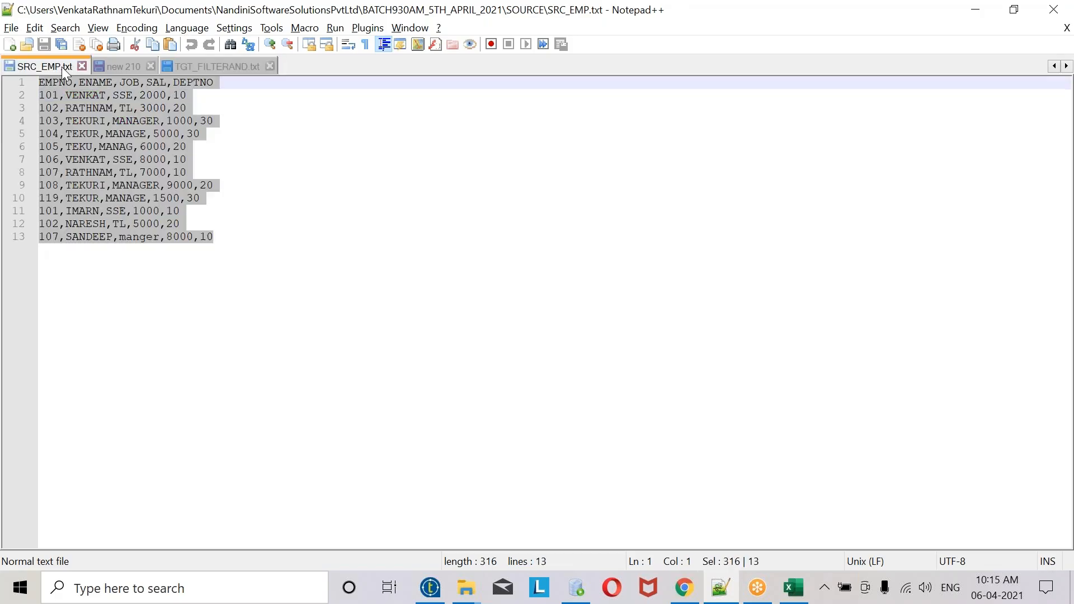
pyautogui.click(211, 63)
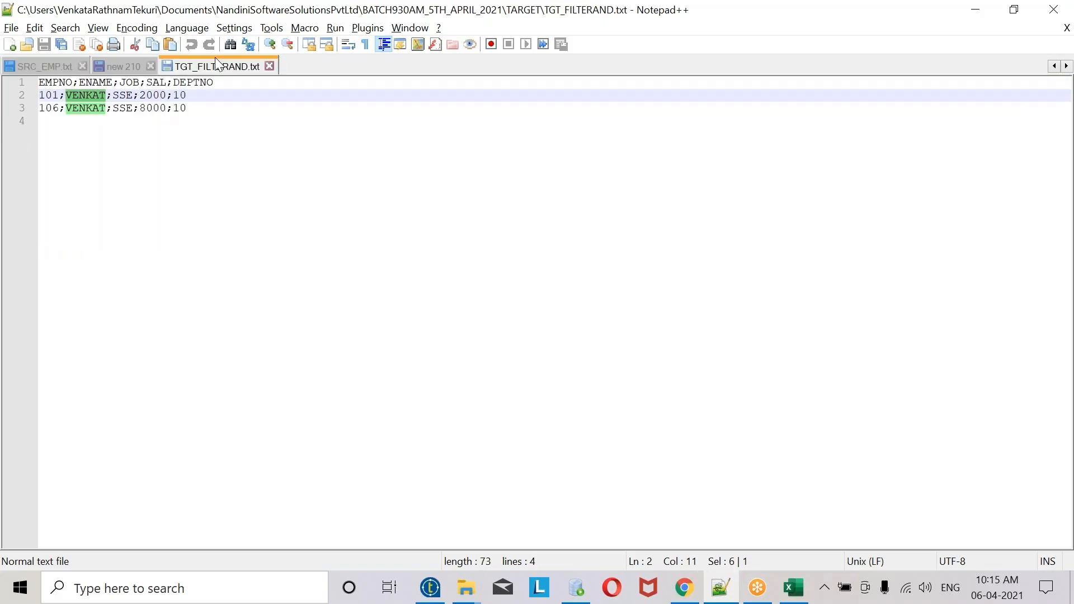
pyautogui.click(145, 121)
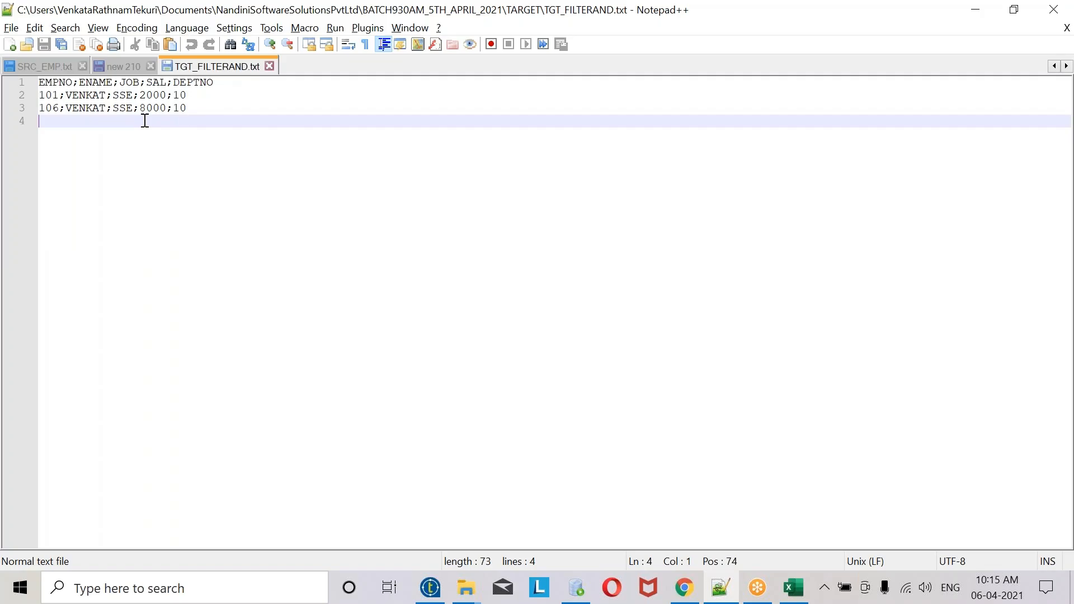
pyautogui.moveTo(187, 116); pyautogui.dragTo(10, 84)
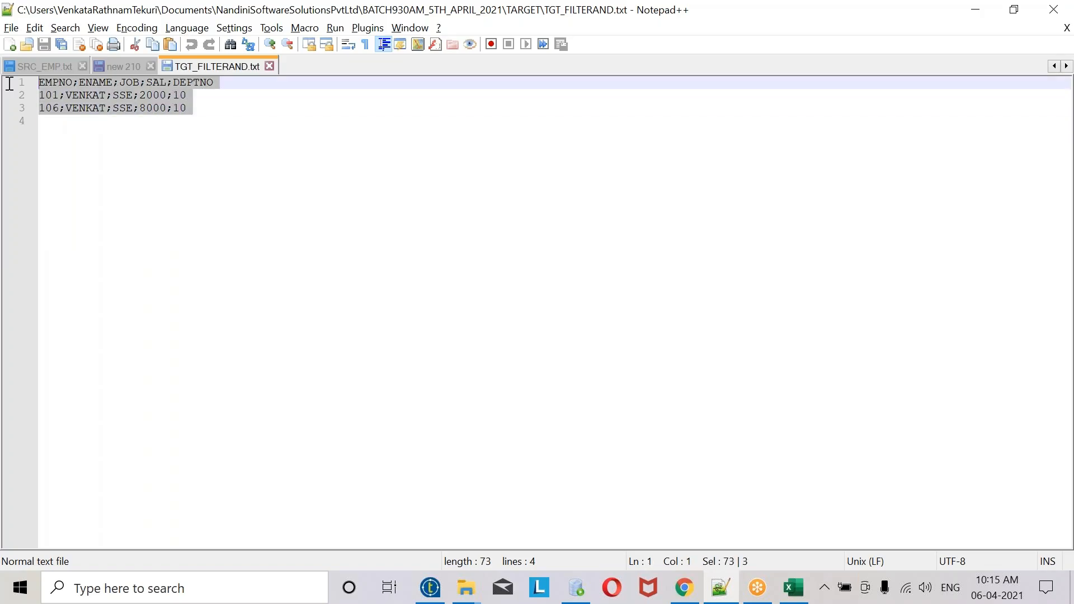
pyautogui.moveTo(211, 114); pyautogui.dragTo(10, 83)
pyautogui.click(98, 85)
pyautogui.click(93, 87)
pyautogui.moveTo(193, 118); pyautogui.dragTo(9, 83)
pyautogui.click(434, 592)
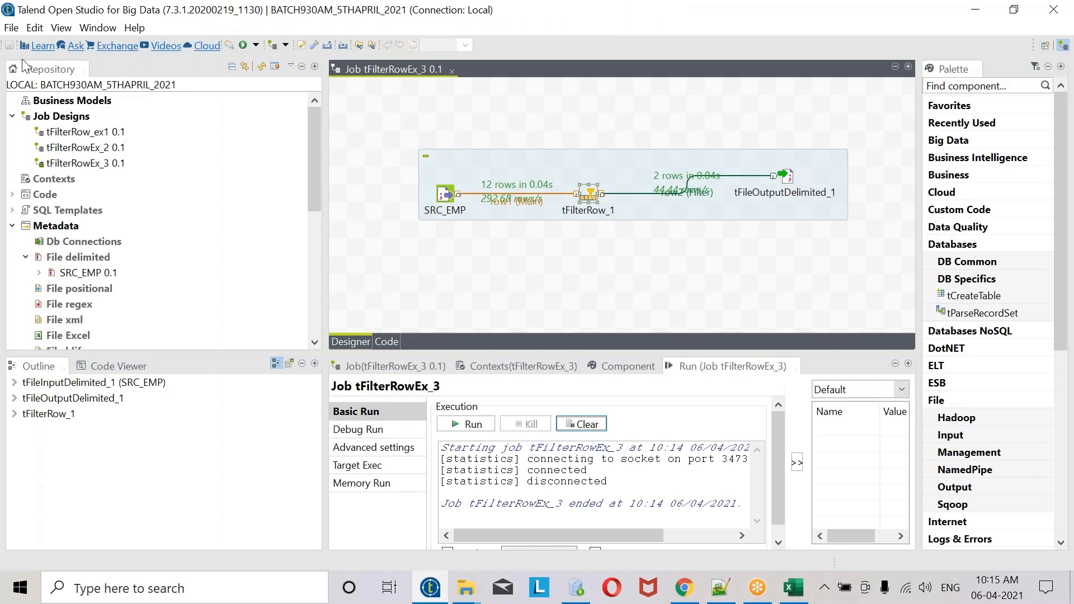
# - Save the tFilterRowEx_3 job as a new job named tFilterRowEx_4
pyautogui.click(7, 28)
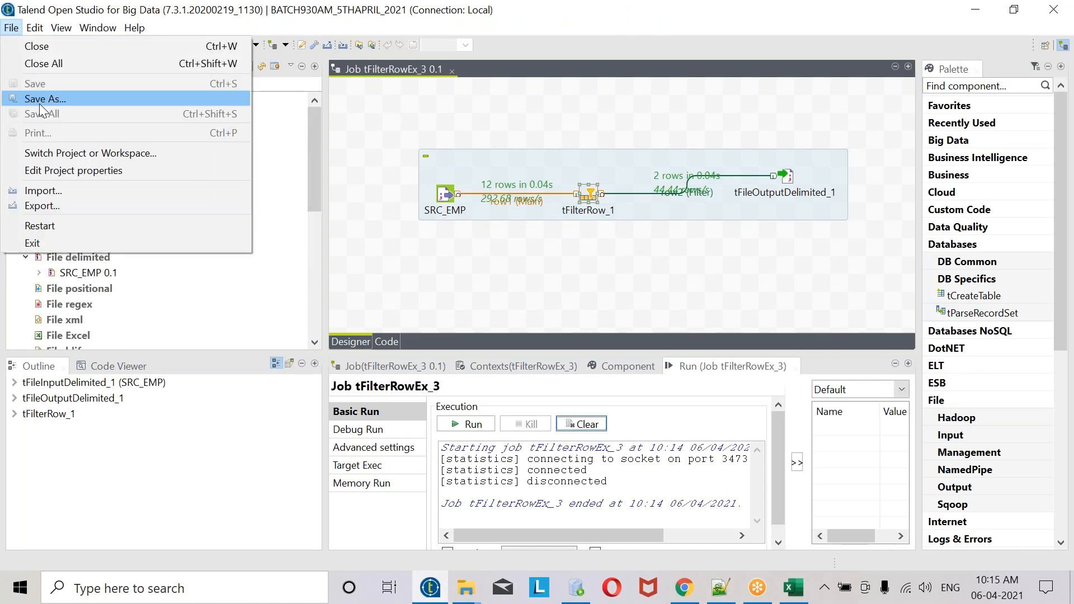
pyautogui.click(67, 101)
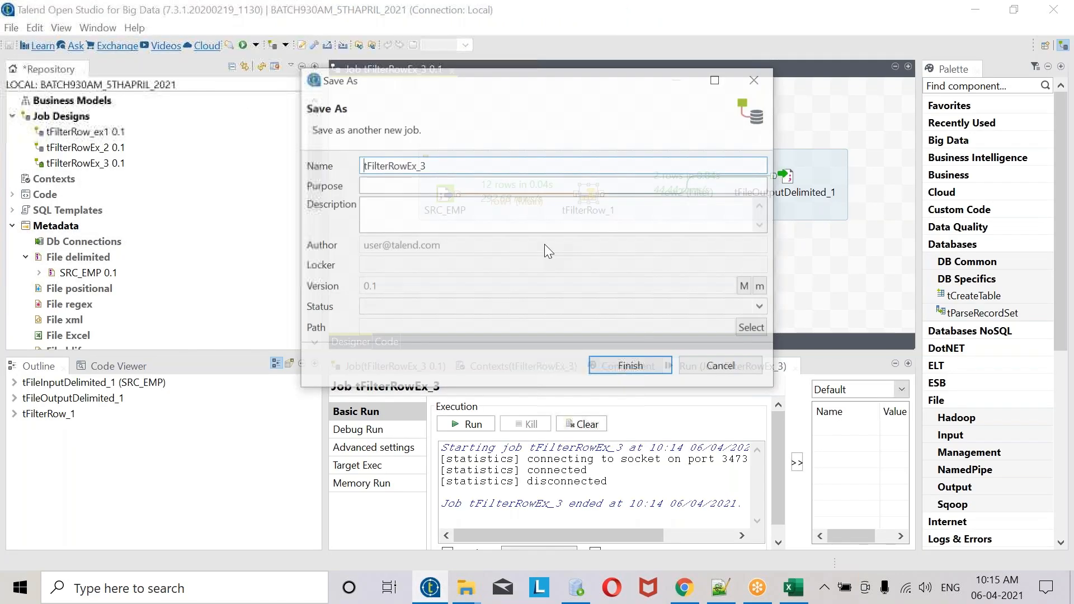
pyautogui.press('BackSpace')
pyautogui.write('4')
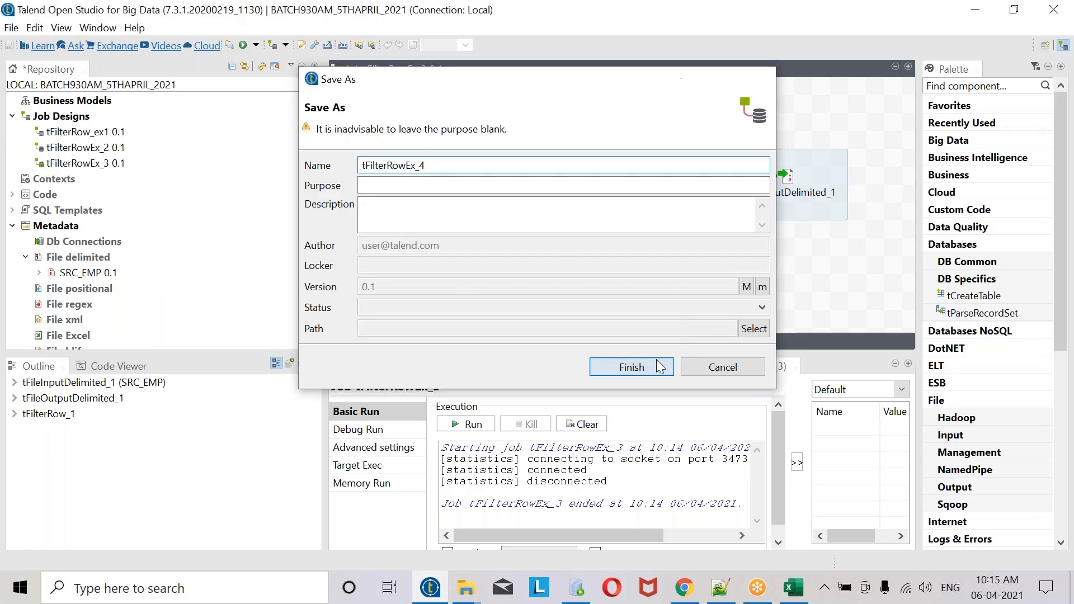
pyautogui.click(659, 365)
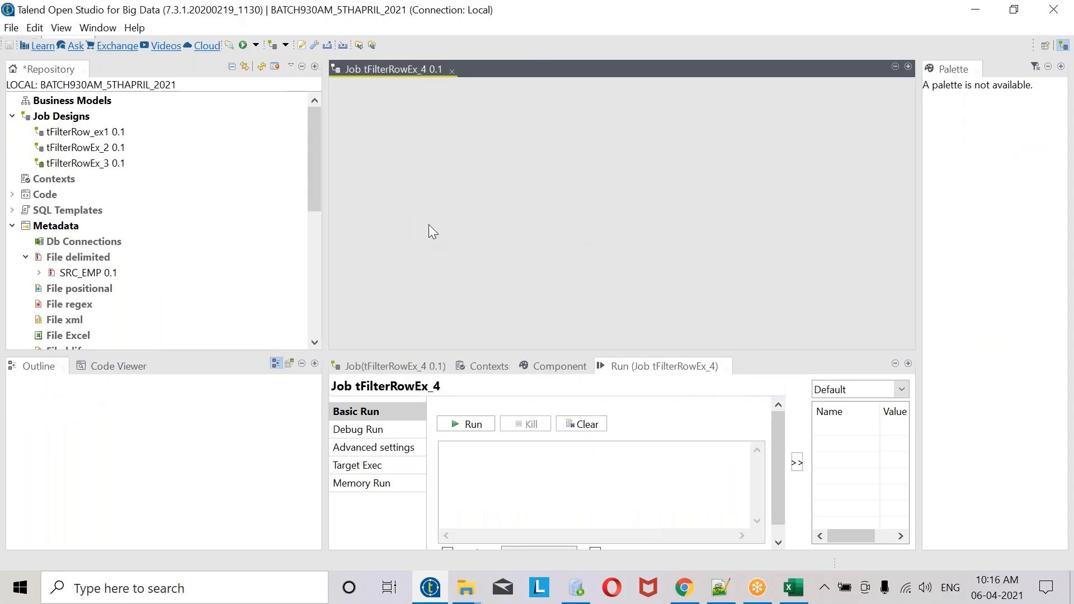
# - Set the operator of tFilterRow_1's ENAME condition to Not equal to
pyautogui.click(591, 195)
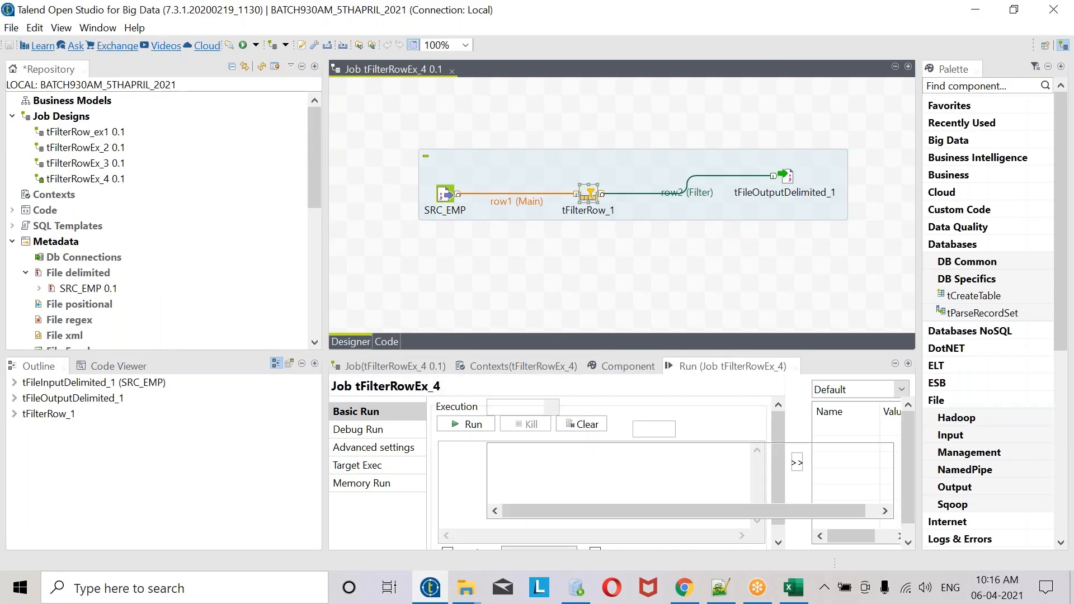
pyautogui.doubleClick(590, 196)
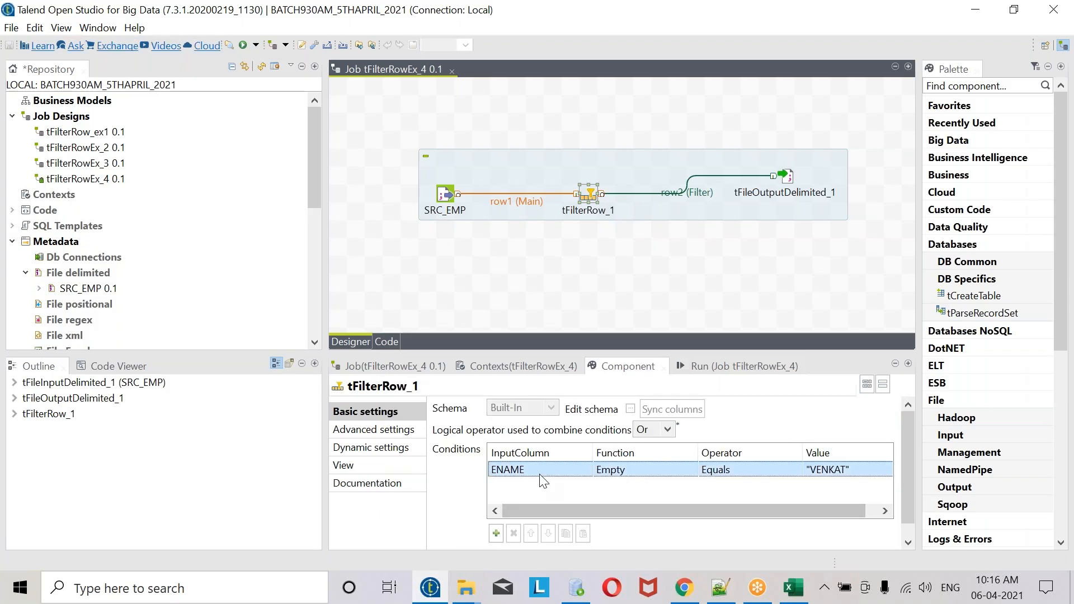
pyautogui.click(541, 475)
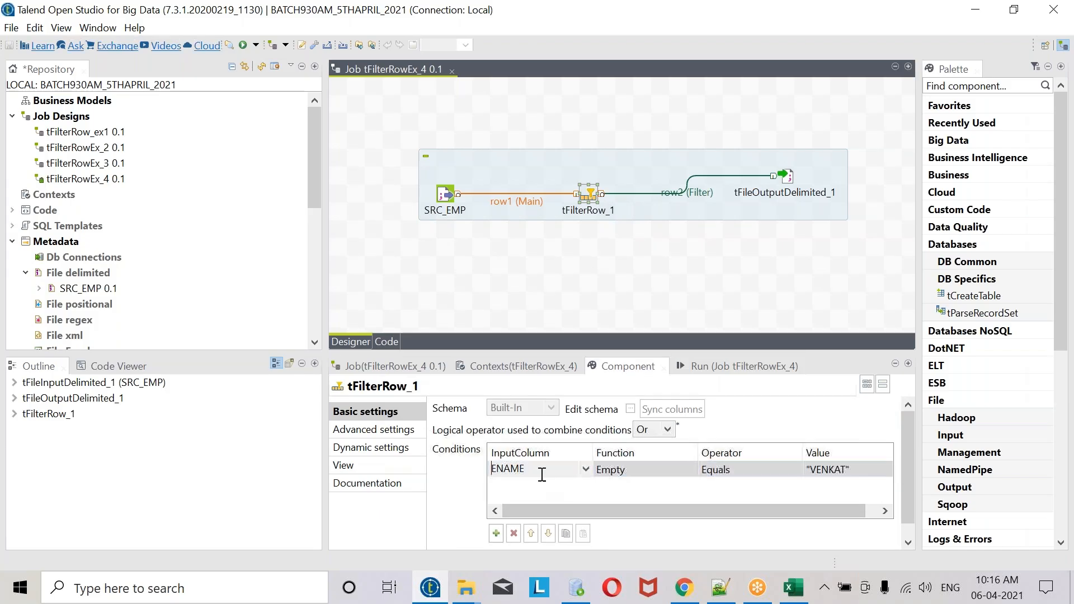
pyautogui.click(828, 471)
pyautogui.click(726, 472)
pyautogui.press('Down')
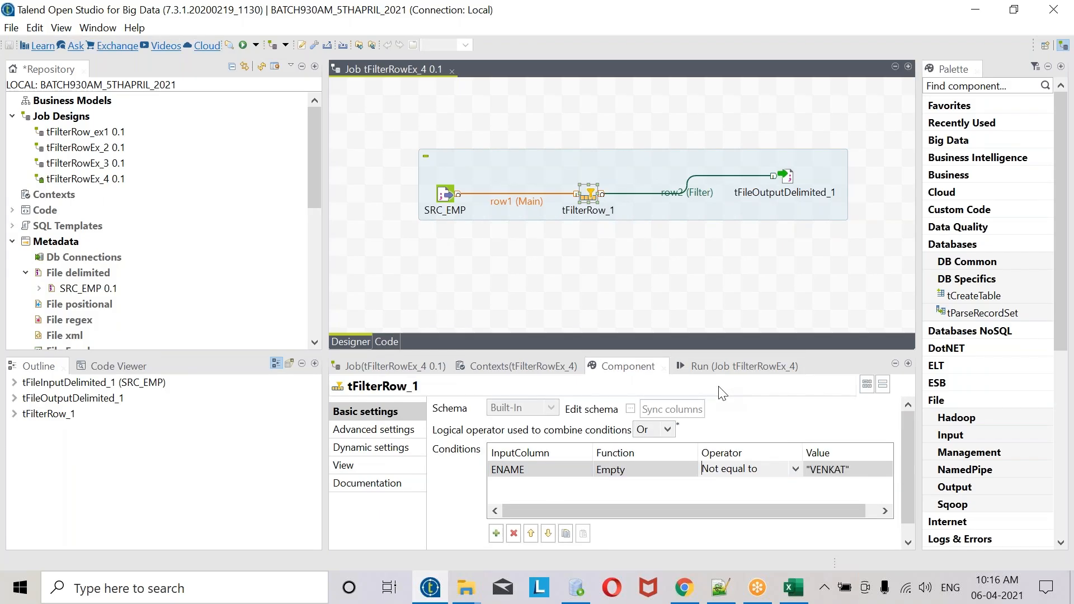
# - Change tFileOutputDelimited_1's output file to TGT_FILTERS.txt in the TARGET folder and run the tFilterRowEx_4 job
pyautogui.click(788, 179)
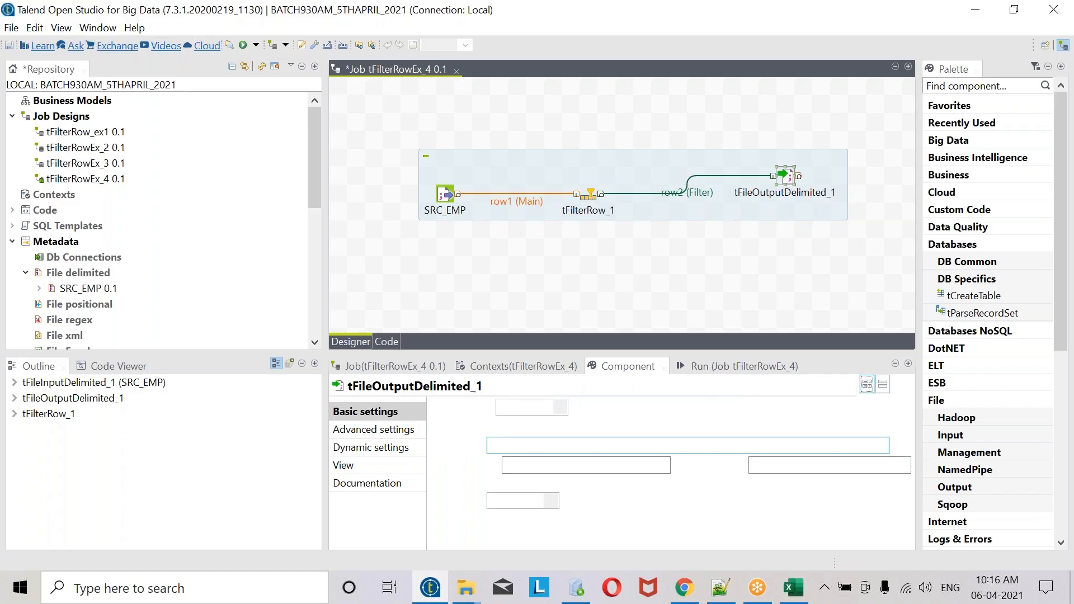
pyautogui.press('Right')
pyautogui.press('Right')
pyautogui.press('Right')
pyautogui.press('Right')
pyautogui.press('Right')
pyautogui.press('Right')
pyautogui.press('Right')
pyautogui.press('Right')
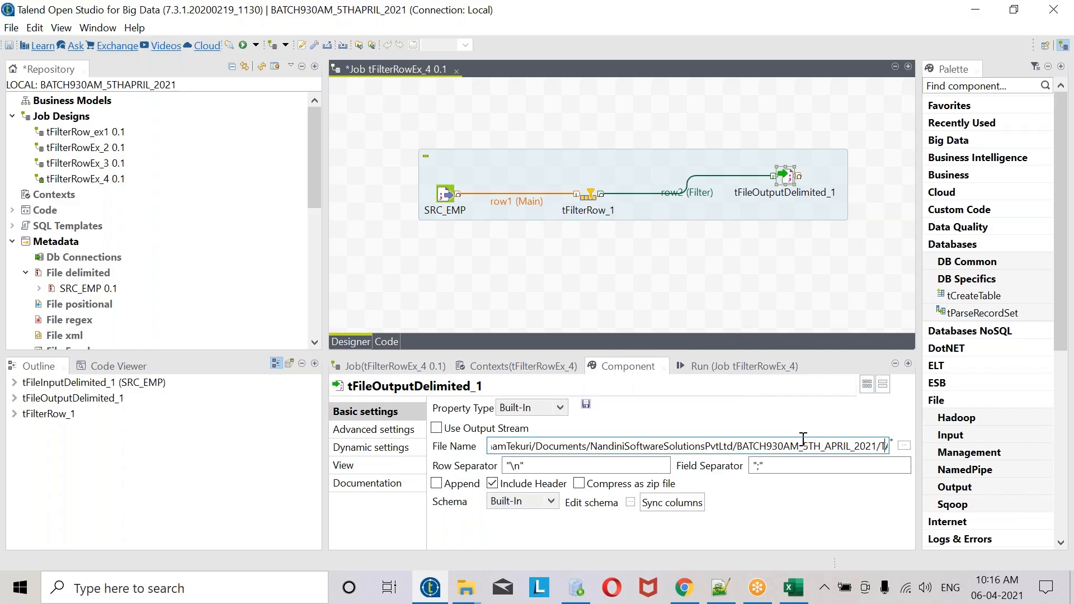
pyautogui.press('Right')
pyautogui.press('Right')
pyautogui.press('Right')
pyautogui.press('Right')
pyautogui.press('Right')
pyautogui.press('Right')
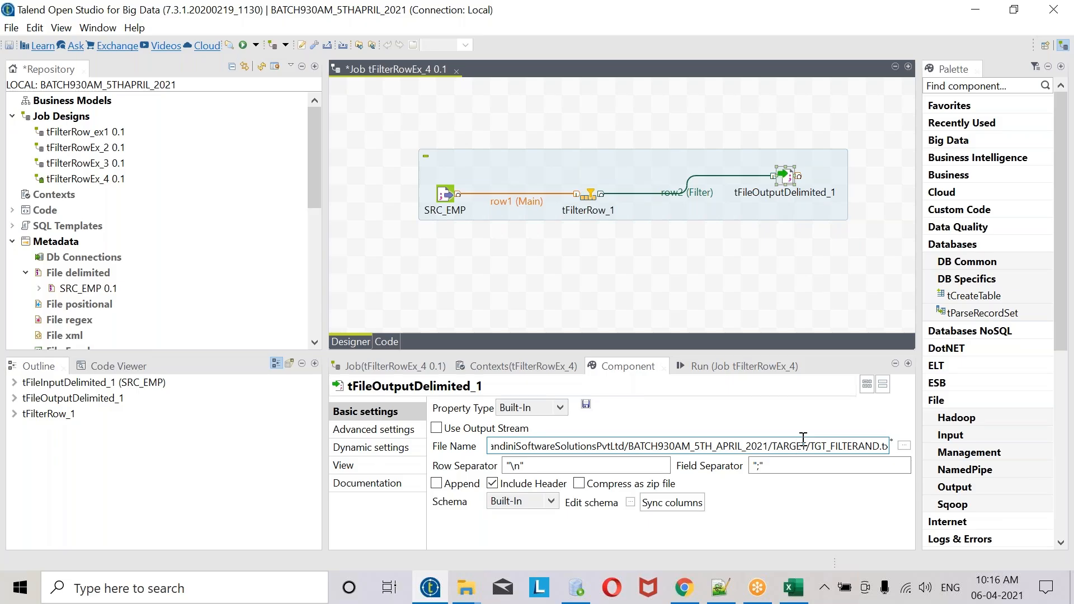
pyautogui.click(866, 447)
pyautogui.press('Delete')
pyautogui.press('Delete')
pyautogui.press('Delete')
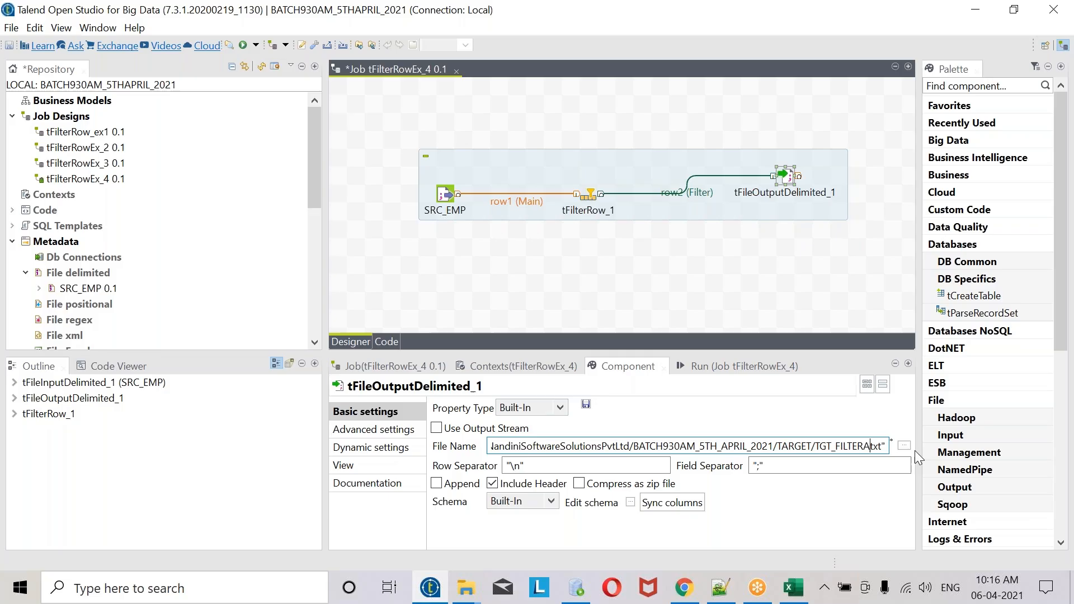
pyautogui.press('BackSpace')
pyautogui.write('S')
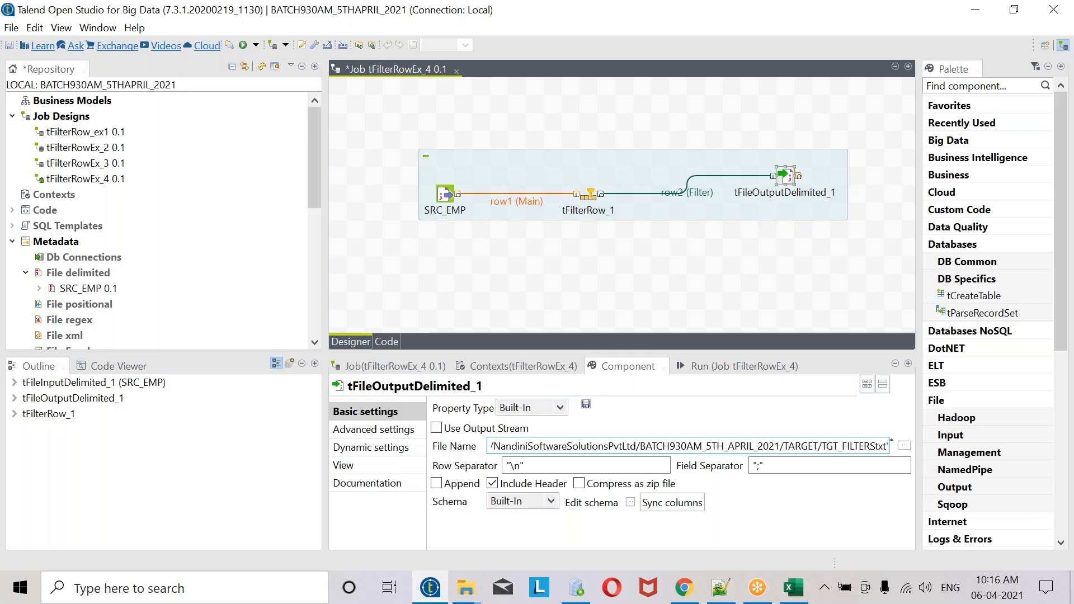
pyautogui.write('.')
pyautogui.click(739, 366)
pyautogui.click(454, 425)
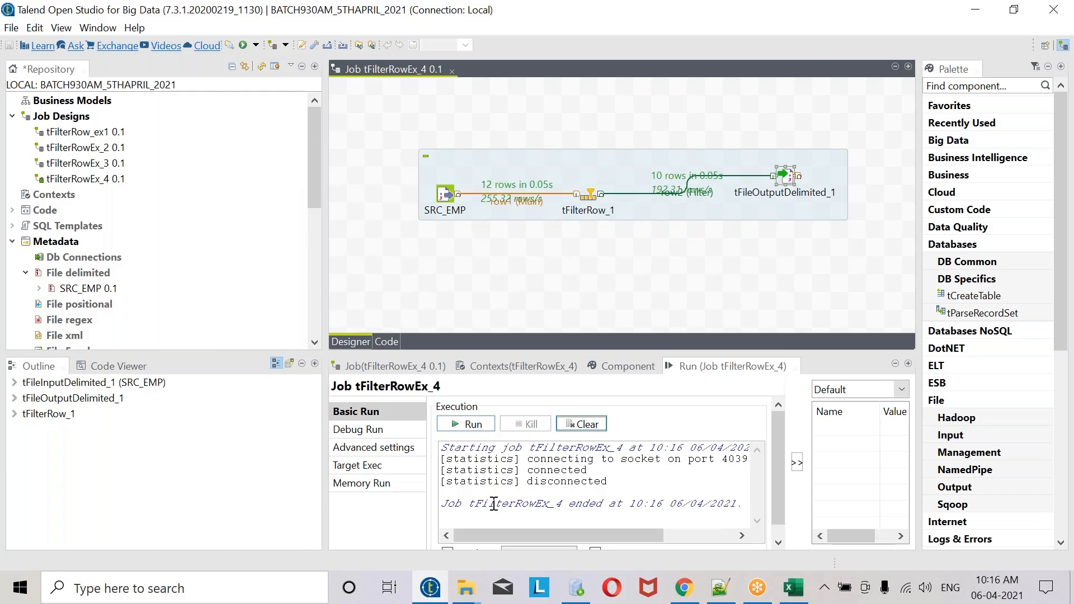
# - Switch to File Explorer and open TGT_FILTERS from the batch's TARGET folder in Notepad++
pyautogui.click(476, 593)
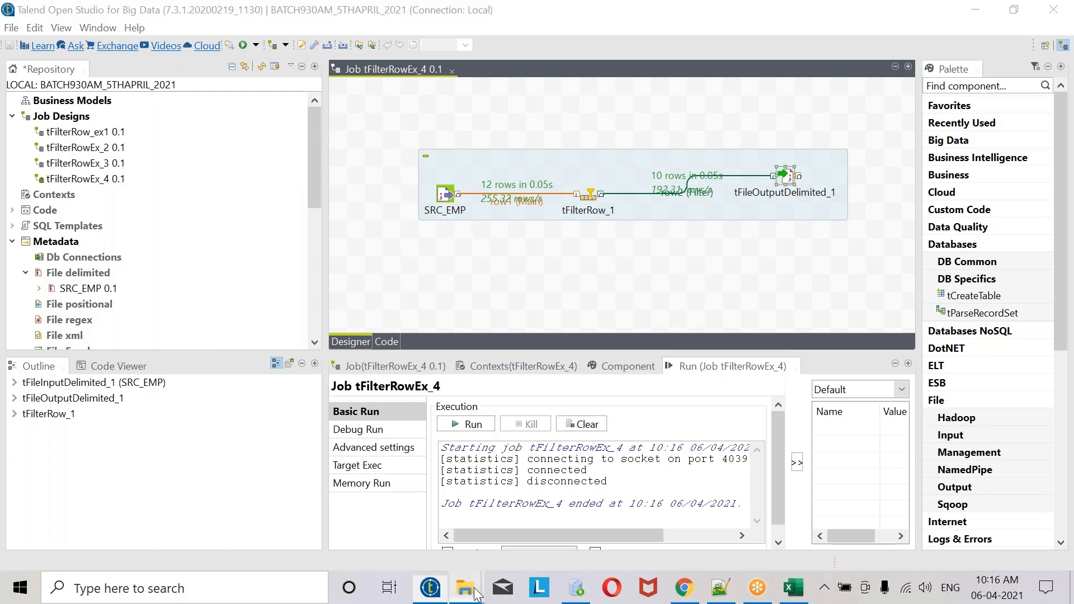
pyautogui.click(336, 521)
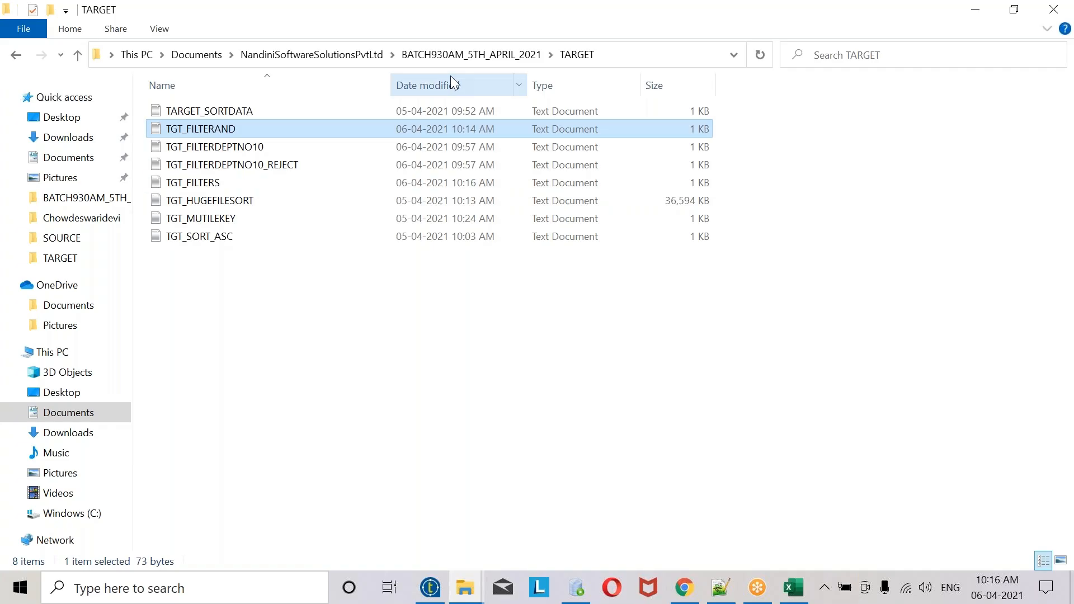
pyautogui.click(459, 55)
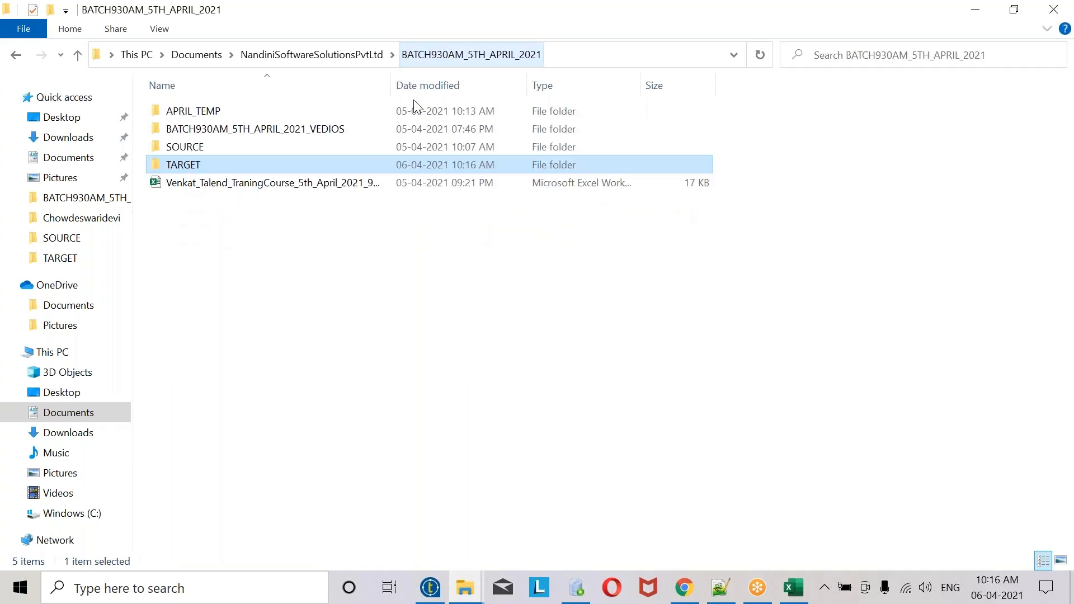
pyautogui.doubleClick(220, 160)
pyautogui.click(211, 185)
pyautogui.rightClick(210, 188)
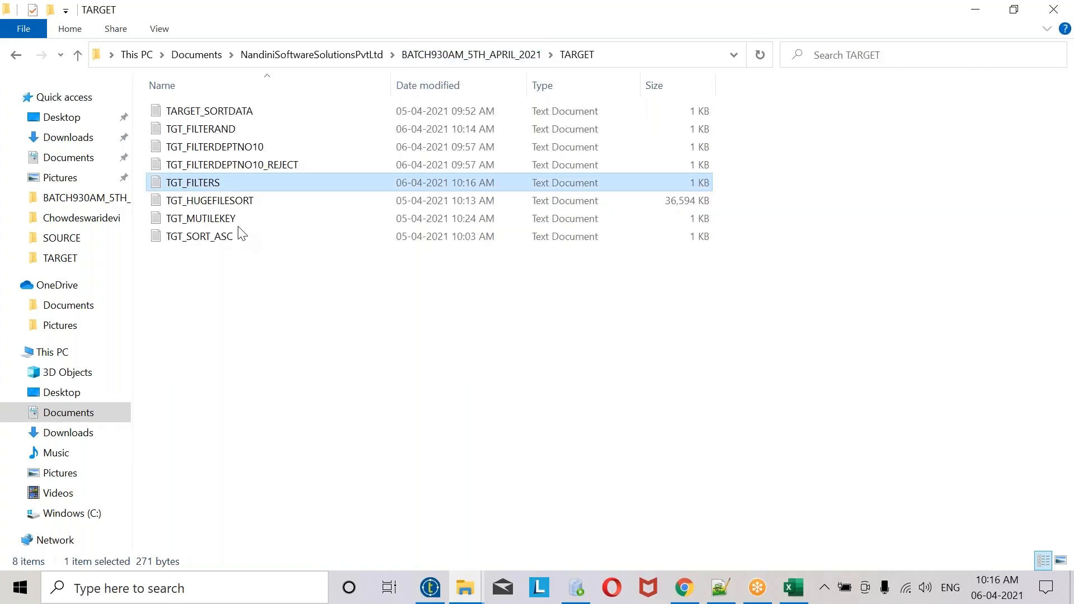
pyautogui.click(280, 275)
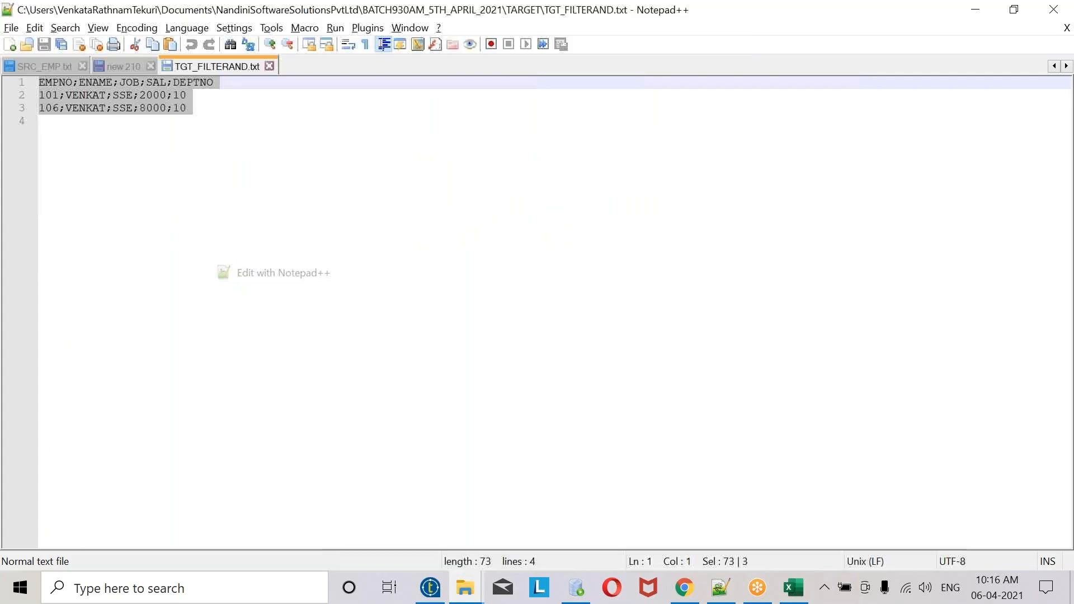
# - Compare the ENAME values in TGT_FILTERS with TGT_FILTERAND and SRC_EMP, and examine the SAL values in SRC_EMP
pyautogui.click(93, 96)
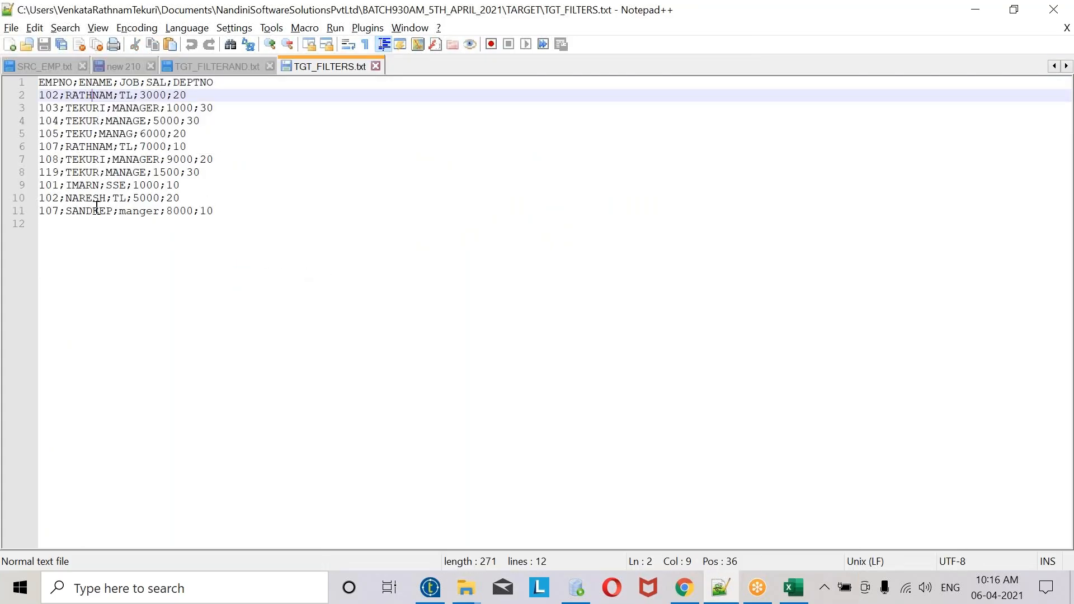
pyautogui.doubleClick(97, 211)
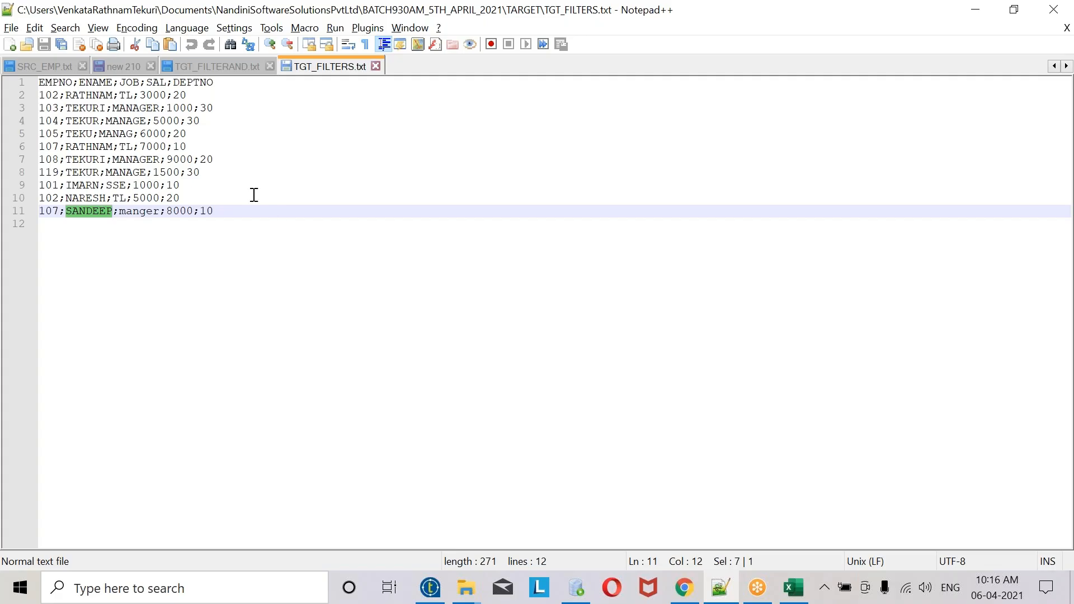
pyautogui.click(210, 69)
pyautogui.click(323, 70)
pyautogui.click(222, 219)
pyautogui.moveTo(222, 218); pyautogui.dragTo(13, 59)
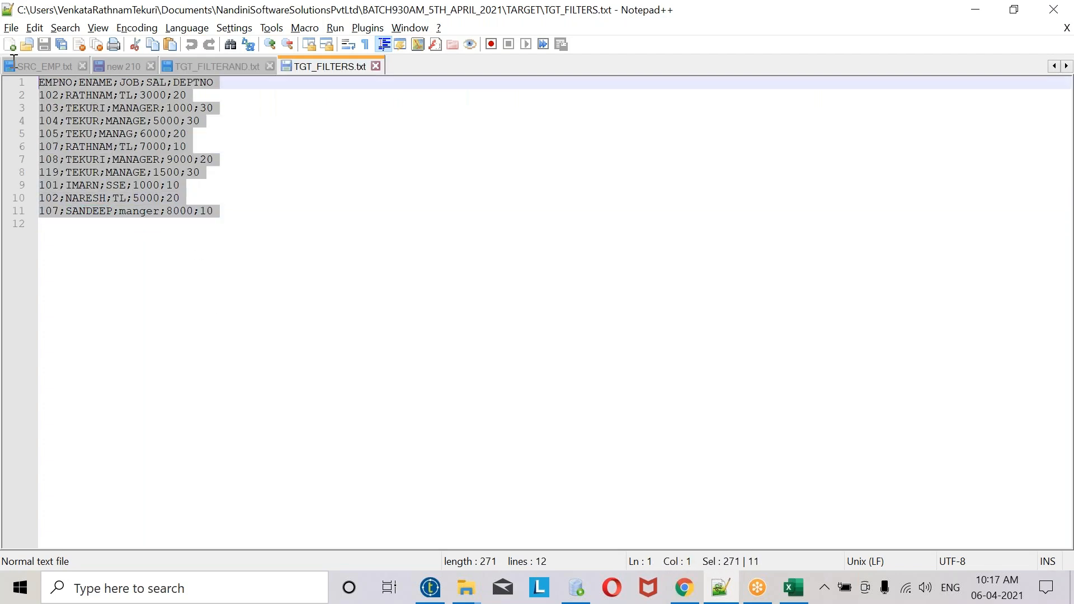
pyautogui.click(13, 60)
pyautogui.moveTo(213, 266); pyautogui.dragTo(155, 80)
pyautogui.click(155, 80)
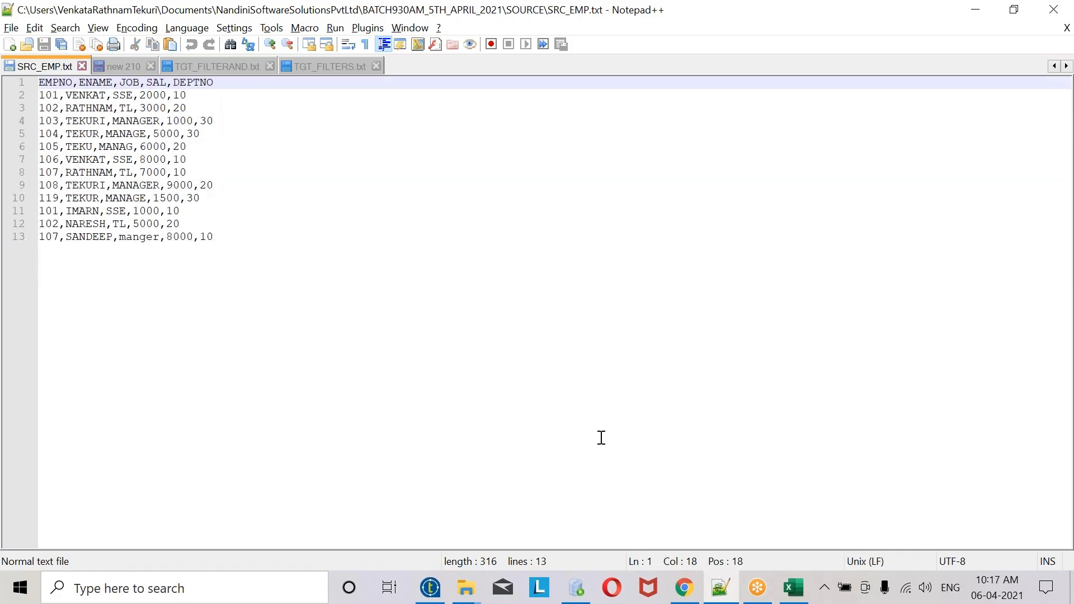
pyautogui.click(158, 132)
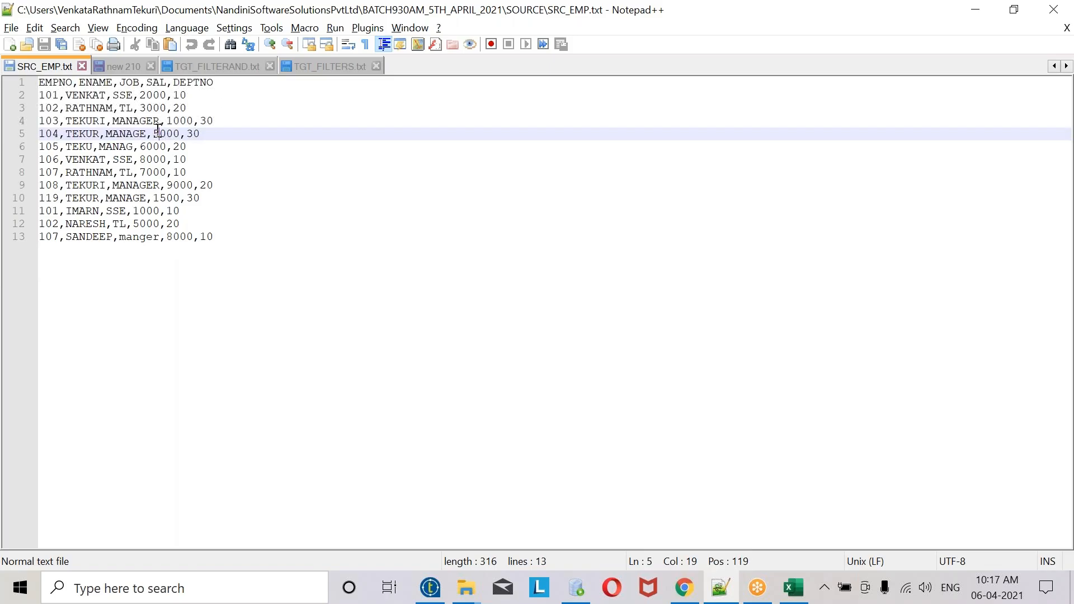
pyautogui.doubleClick(159, 132)
pyautogui.doubleClick(180, 236)
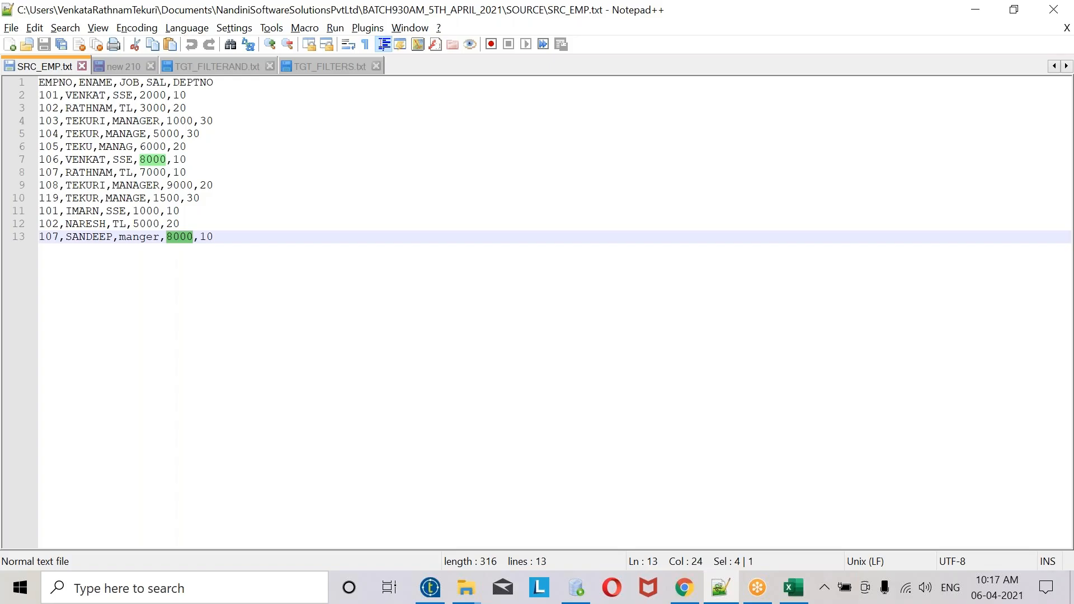
pyautogui.click(245, 243)
pyautogui.moveTo(244, 242); pyautogui.dragTo(3, 56)
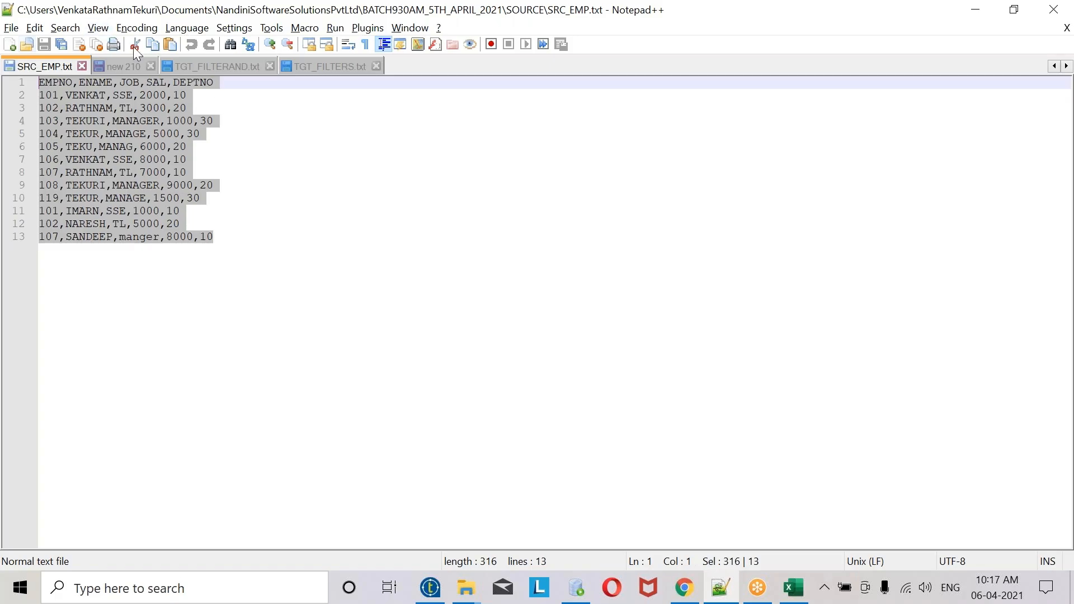
# - Delete all data rows beneath the second header in new 210, keeping that header line
pyautogui.click(132, 66)
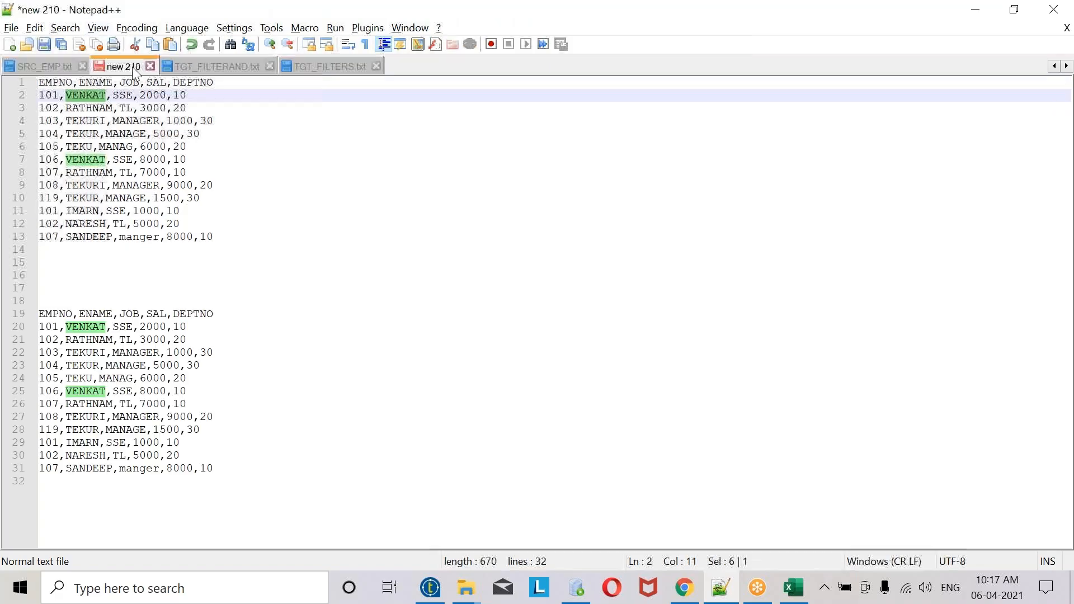
pyautogui.moveTo(17, 468); pyautogui.dragTo(14, 327)
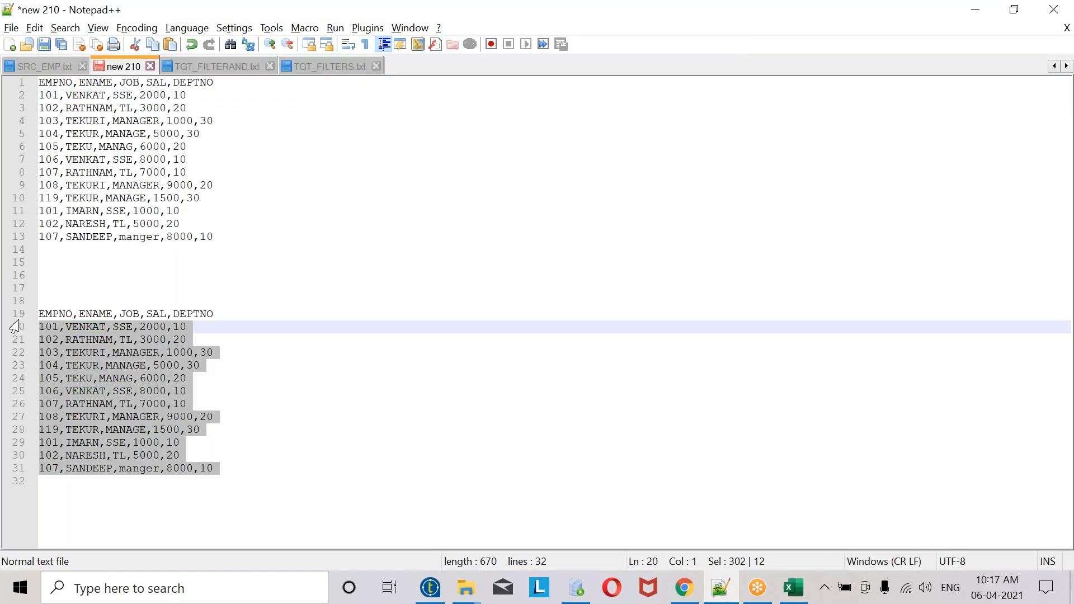
pyautogui.press('Delete')
# - Check the SAL values of the first four rows in new 210 and add a blank line beneath the second header
pyautogui.doubleClick(154, 96)
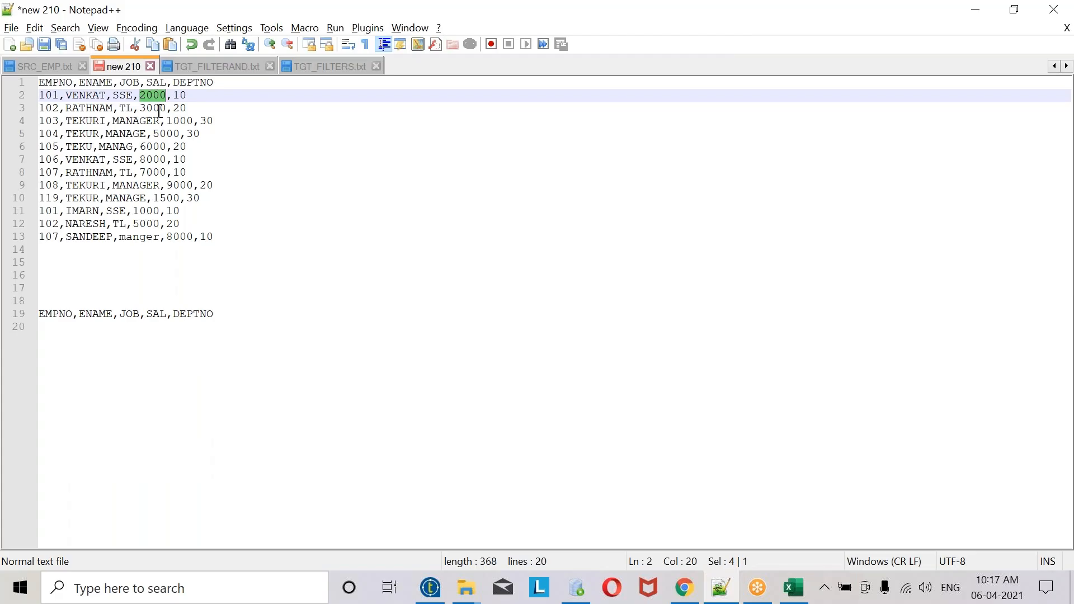
pyautogui.doubleClick(153, 108)
pyautogui.doubleClick(173, 121)
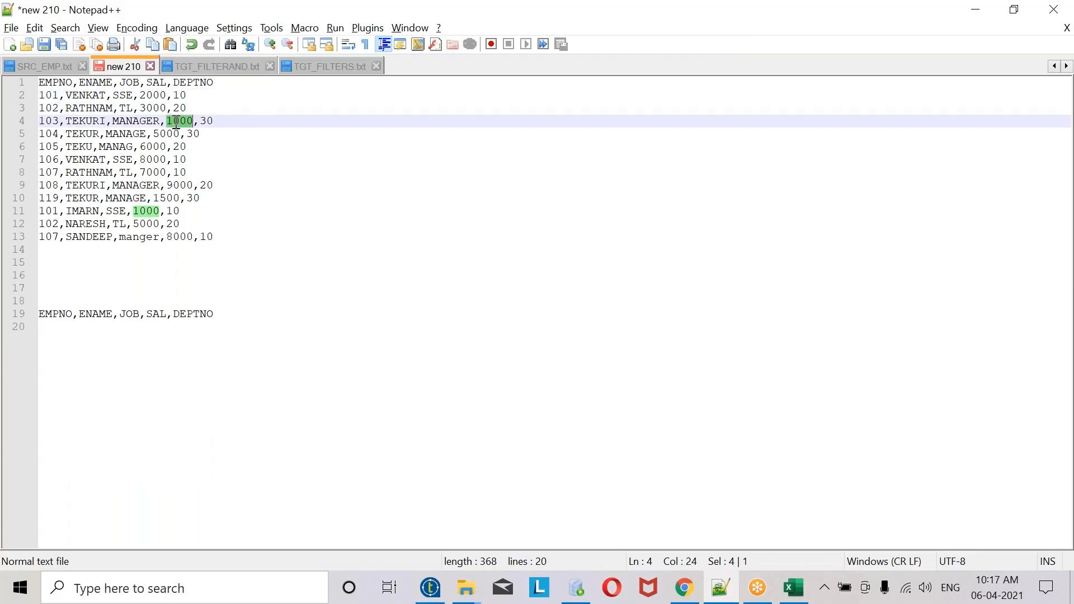
pyautogui.doubleClick(171, 134)
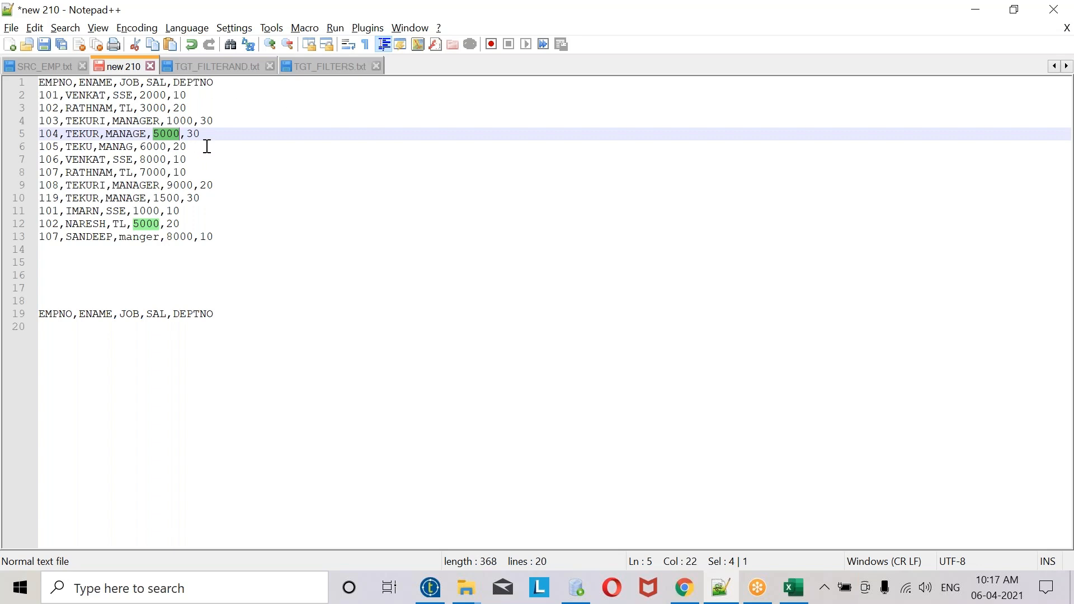
pyautogui.moveTo(207, 134); pyautogui.dragTo(38, 135)
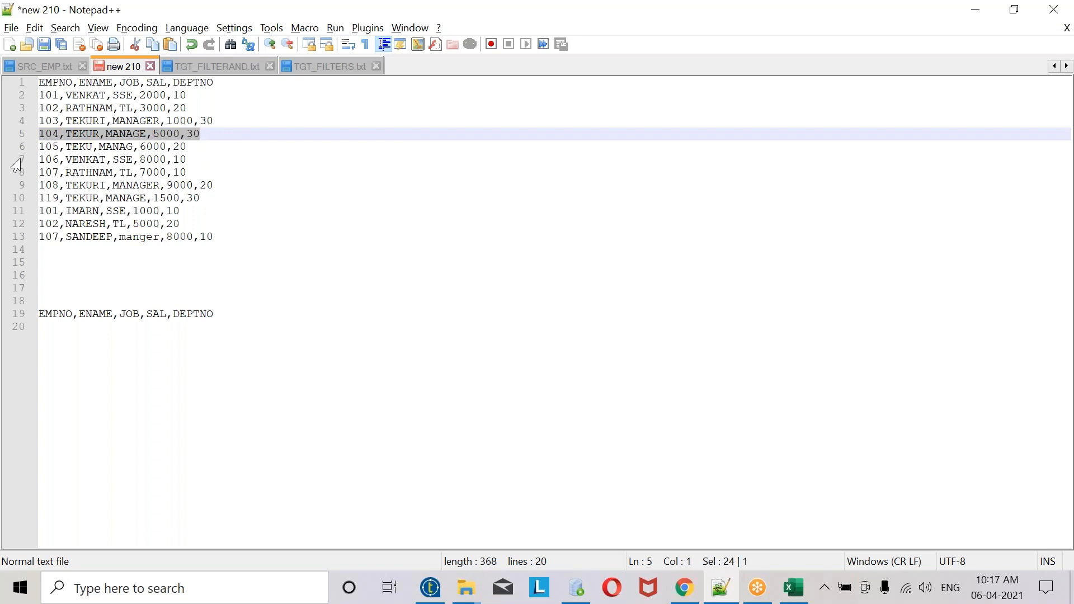
pyautogui.click(232, 312)
pyautogui.press('Return')
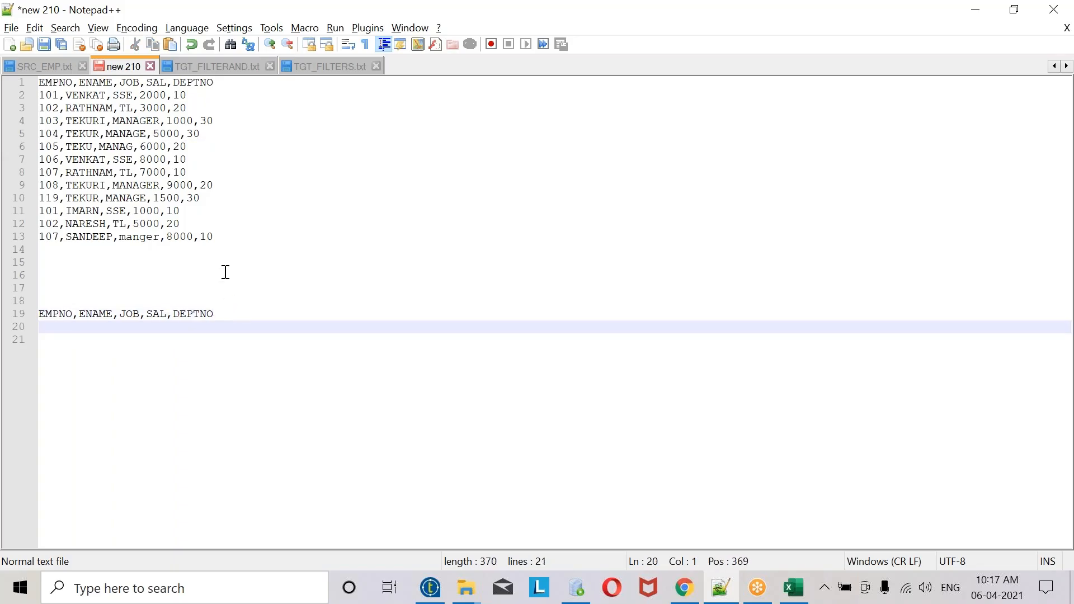
# - Copy the three consecutive rows with SAL 6000, 8000 and 7000 into new 210 directly above the second header
pyautogui.doubleClick(163, 145)
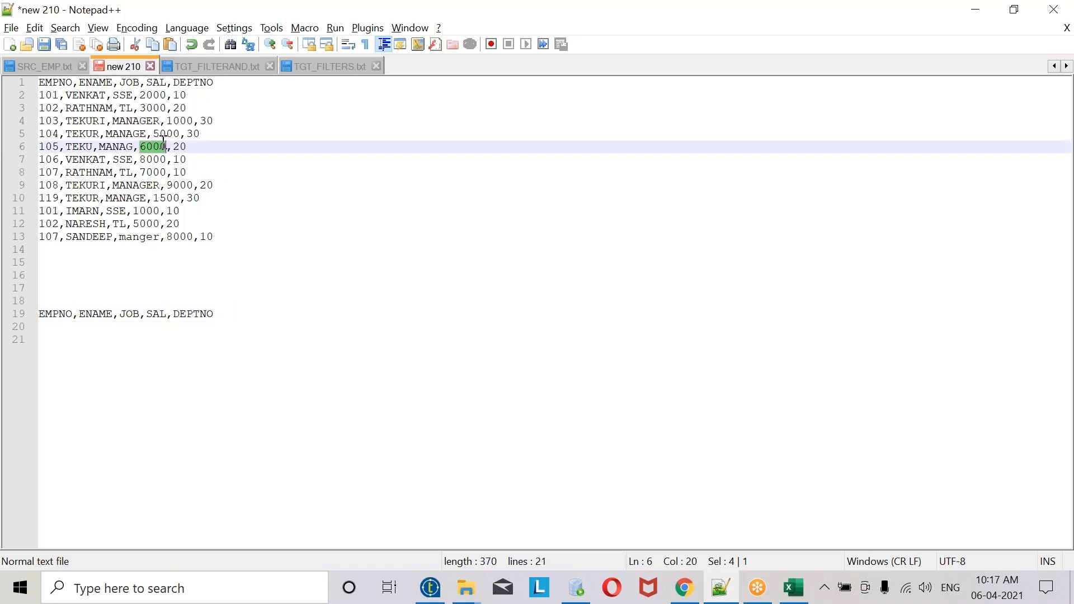
pyautogui.click(187, 171)
pyautogui.moveTo(186, 170); pyautogui.dragTo(38, 146)
pyautogui.hotkey('ctrl', 'c')
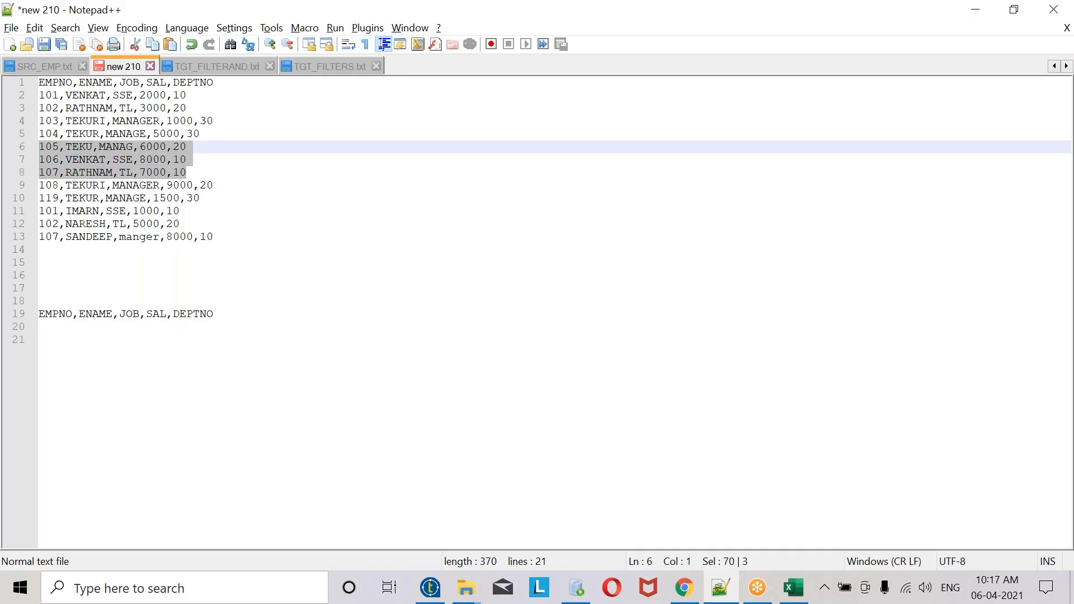
pyautogui.click(234, 307)
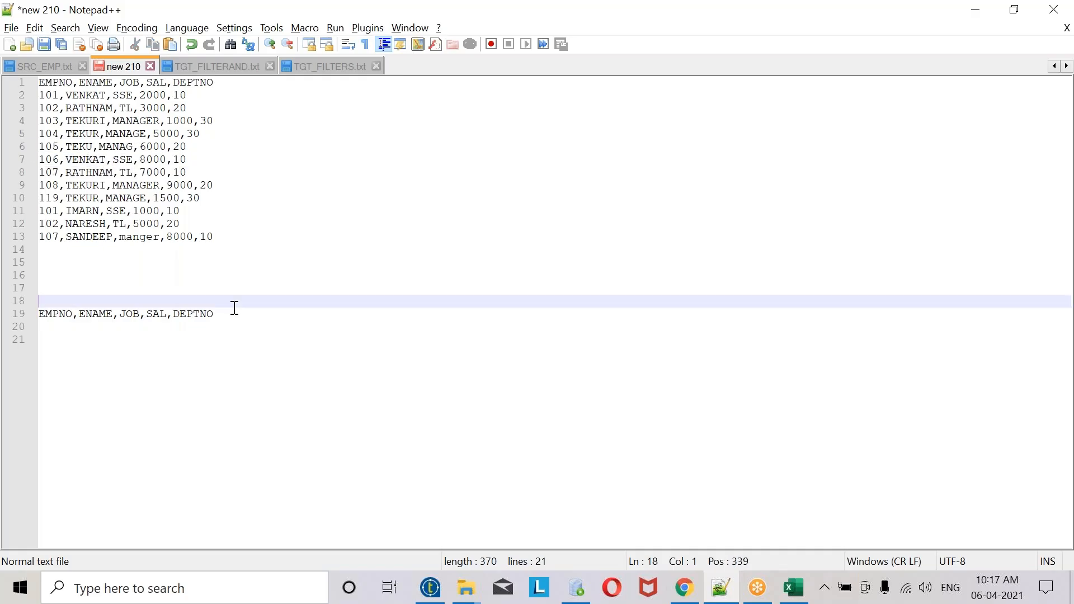
pyautogui.press('Return')
pyautogui.hotkey('ctrl', 'v')
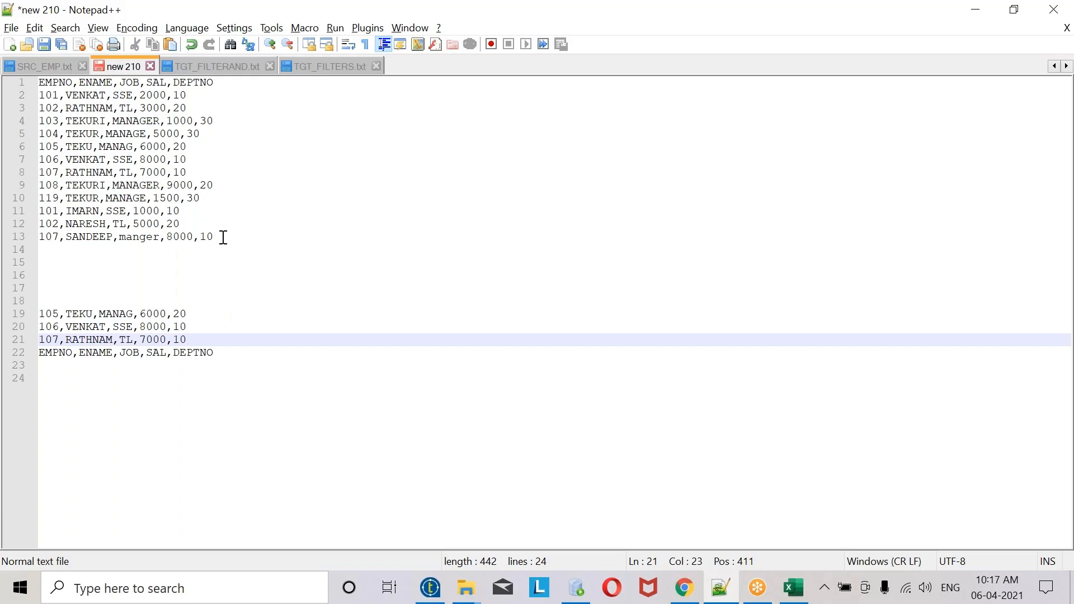
# - Copy the last two rows of the upper list, with SAL 5000 and 8000, directly beneath the second header
pyautogui.moveTo(219, 237); pyautogui.dragTo(39, 230)
pyautogui.hotkey('ctrl', 'c')
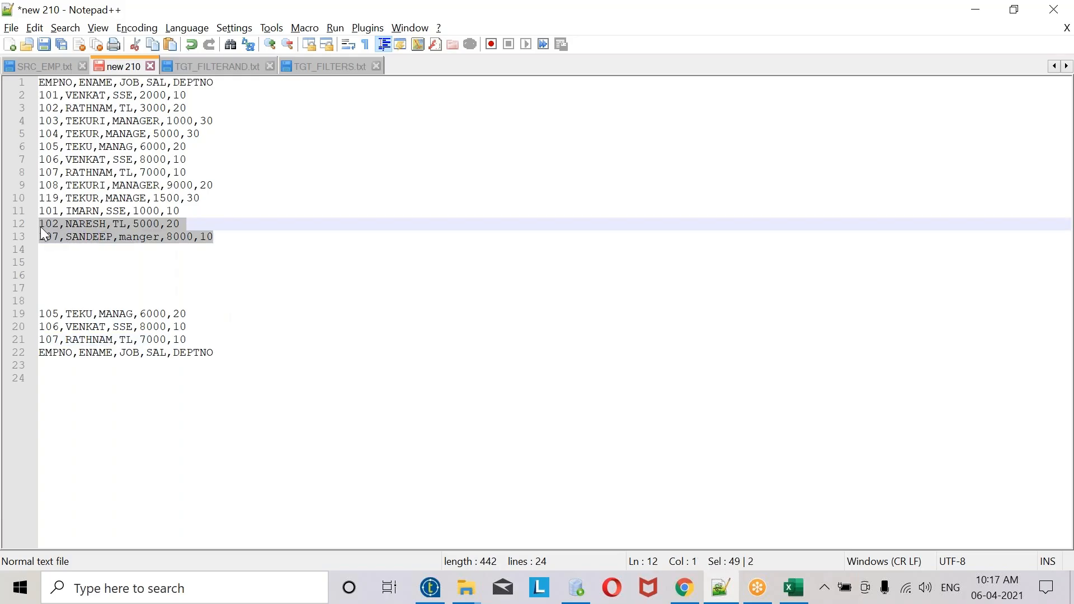
pyautogui.click(224, 351)
pyautogui.press('Return')
pyautogui.hotkey('ctrl', 'v')
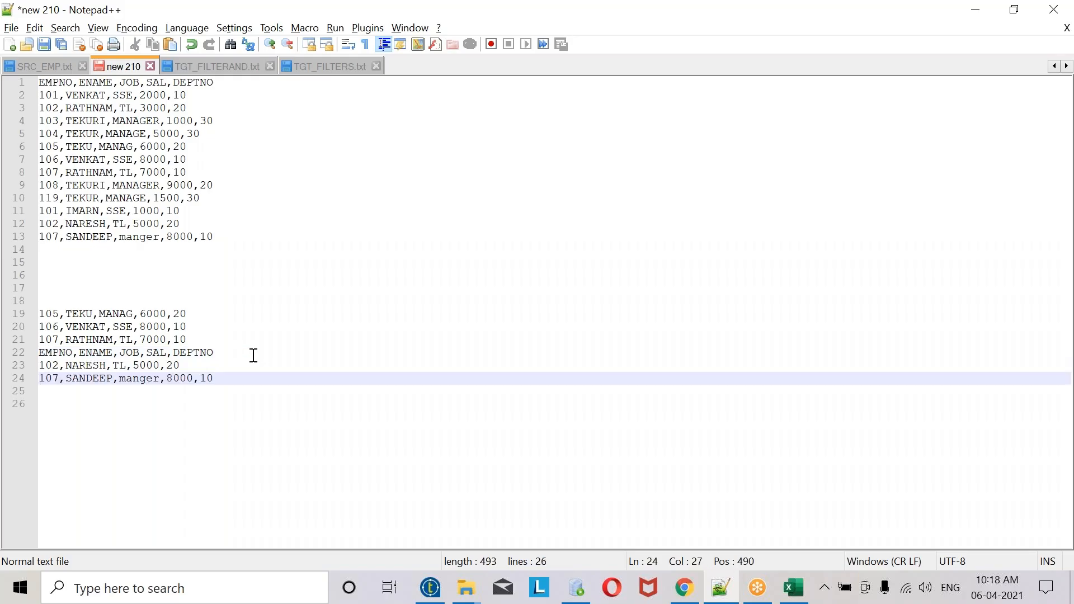
# - Move the second EMPNO,ENAME,JOB,SAL,DEPTNO header above the copied rows, leaving a blank line in its former place
pyautogui.moveTo(240, 376); pyautogui.dragTo(58, 326)
pyautogui.click(249, 345)
pyautogui.moveTo(228, 353); pyautogui.dragTo(41, 354)
pyautogui.hotkey('ctrl', 'c')
pyautogui.press('Delete')
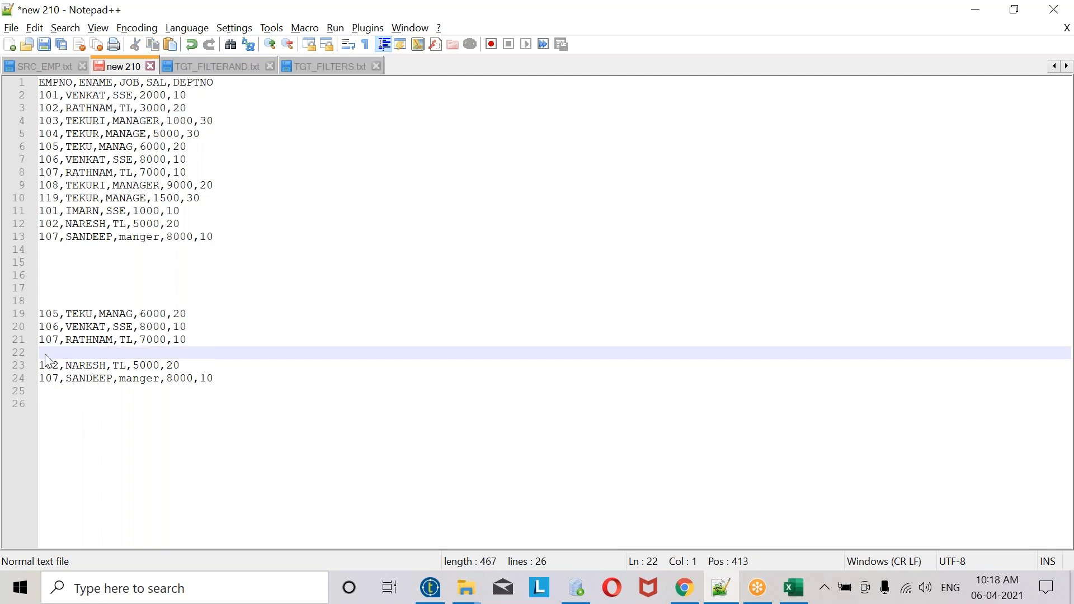
pyautogui.click(55, 302)
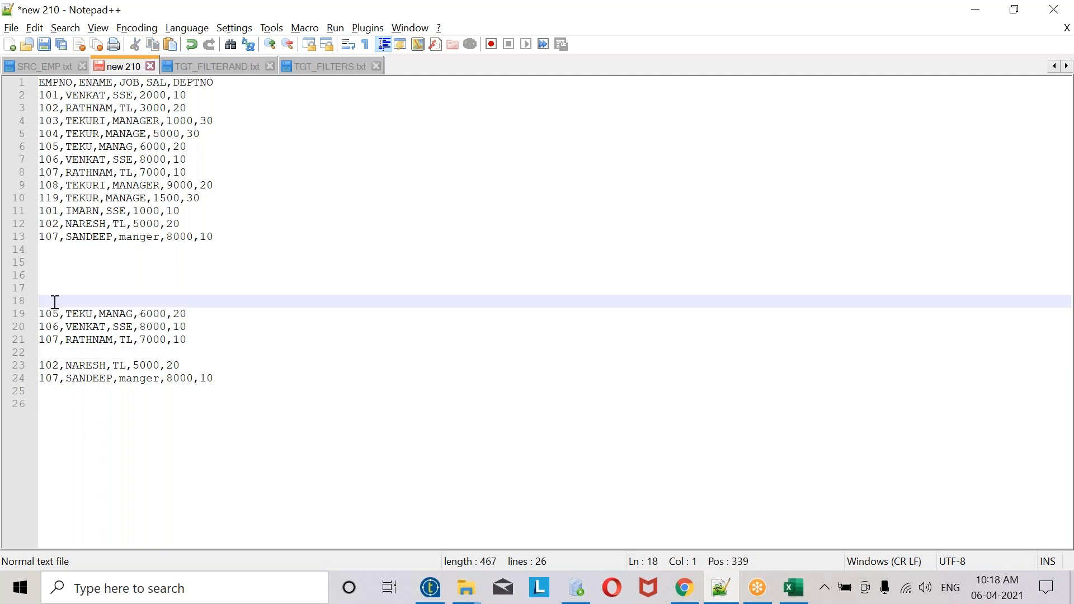
pyautogui.hotkey('ctrl', 'v')
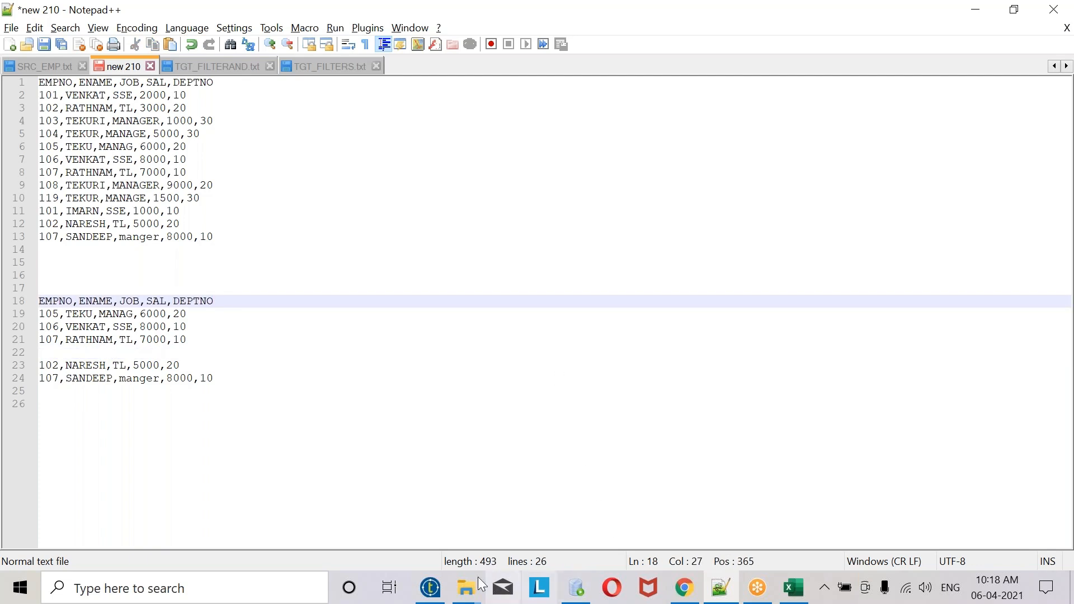
# - Switch to Talend, set the first tFilterRow_1 condition's input column to SAL, and add a second condition on SAL
pyautogui.click(438, 590)
pyautogui.click(548, 469)
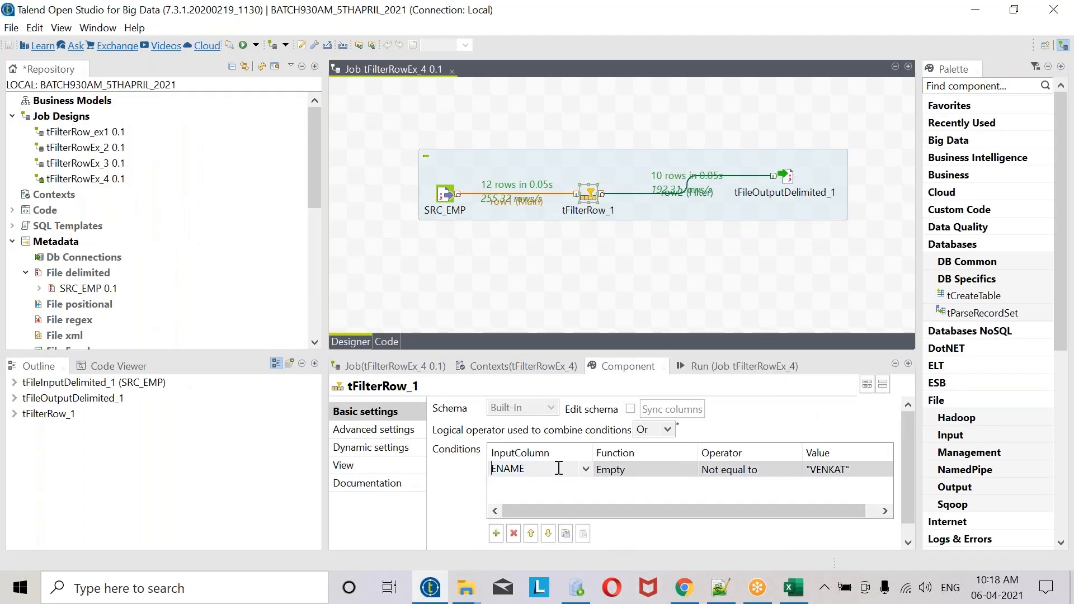
pyautogui.click(586, 469)
pyautogui.click(503, 523)
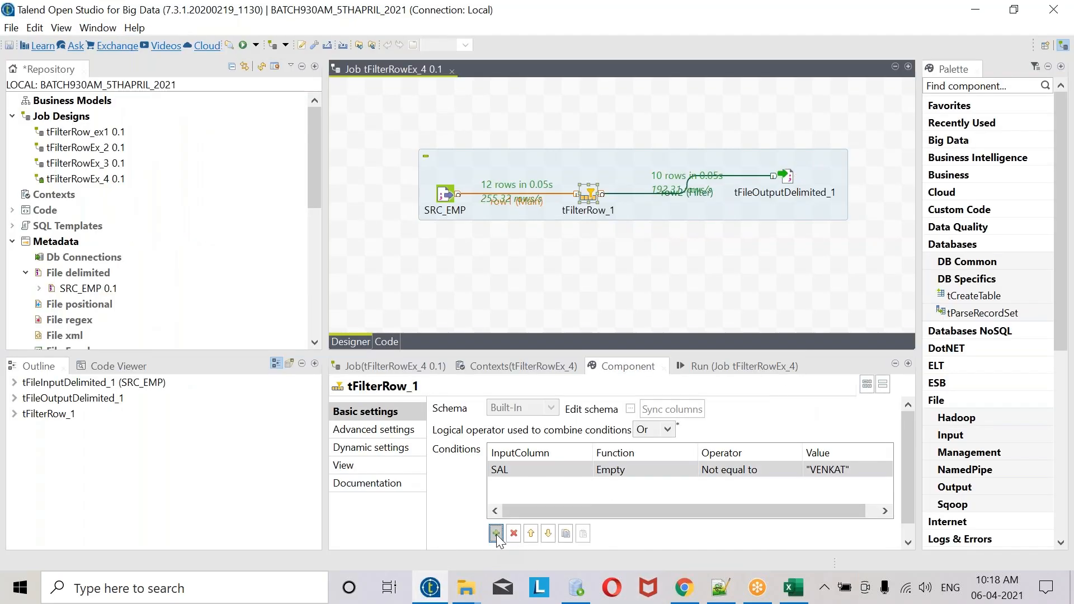
pyautogui.click(497, 534)
pyautogui.click(547, 486)
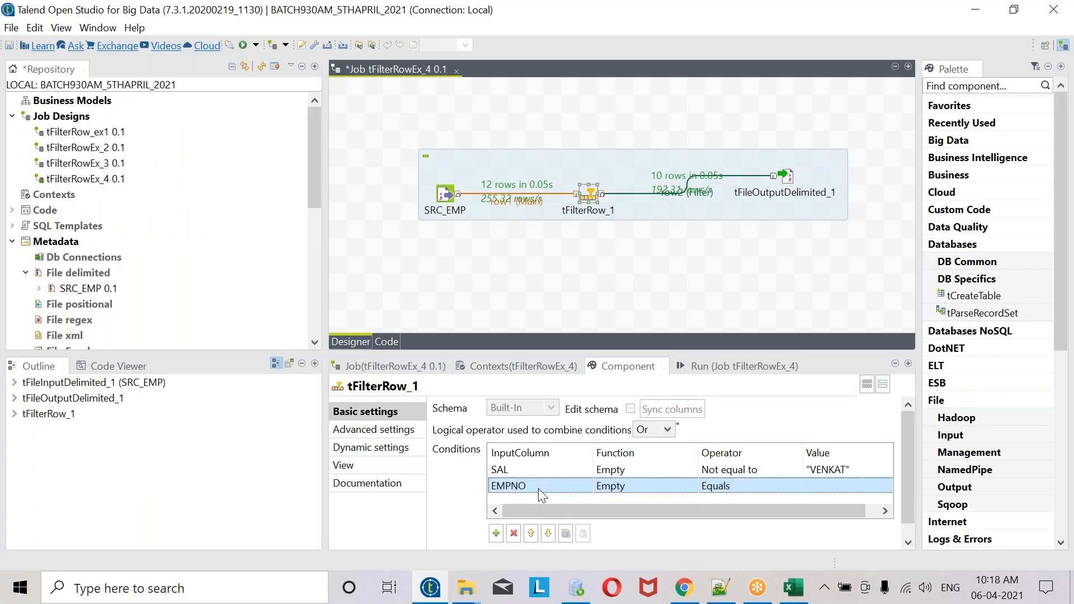
pyautogui.click(541, 489)
pyautogui.click(538, 487)
pyautogui.click(505, 441)
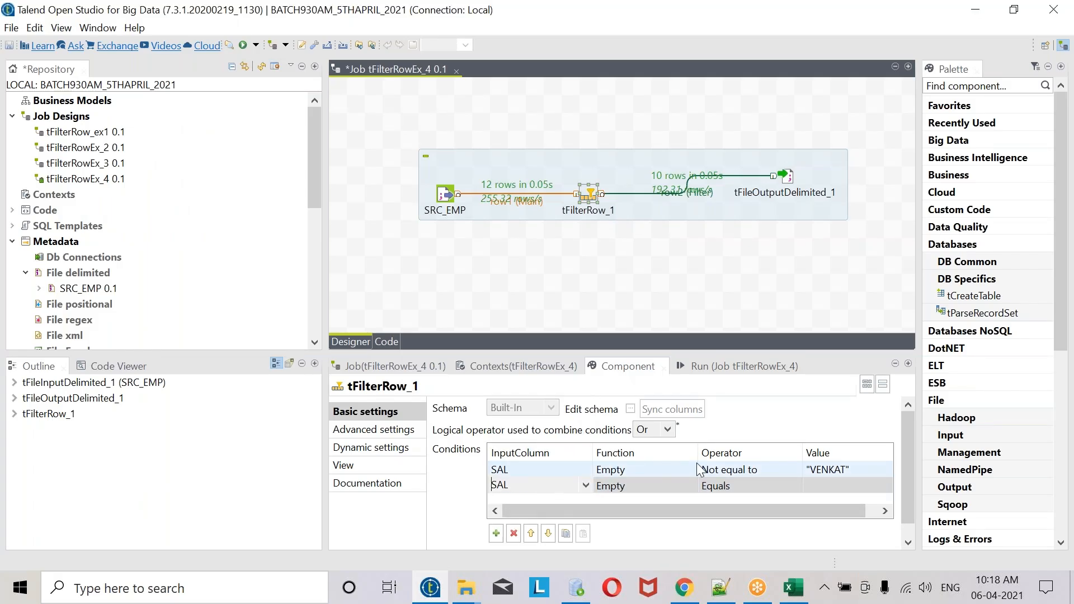
# - Set the first SAL condition to Greater or equal to with the value 5000
pyautogui.click(727, 470)
pyautogui.click(756, 470)
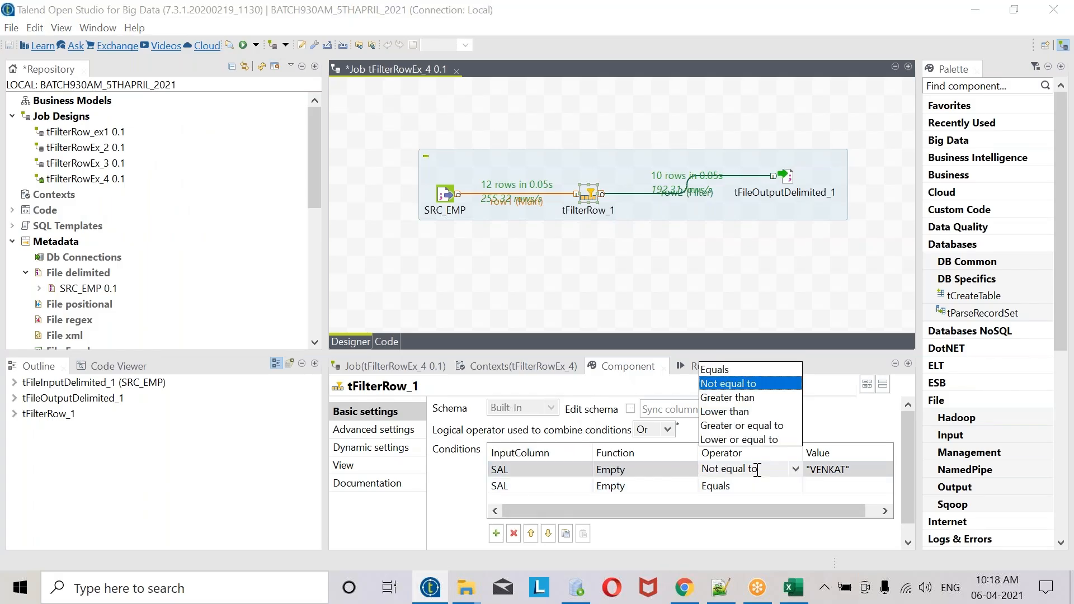
pyautogui.click(743, 425)
pyautogui.click(848, 470)
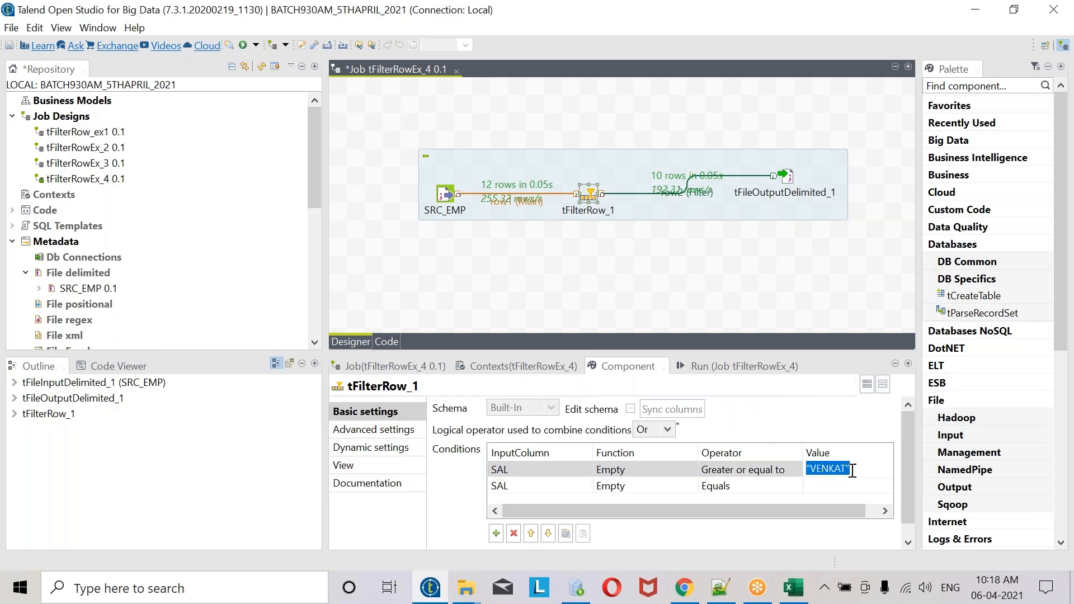
pyautogui.write('5000')
# - Set the second SAL condition to Lower or equal to with the value 8000
pyautogui.click(767, 486)
pyautogui.click(766, 482)
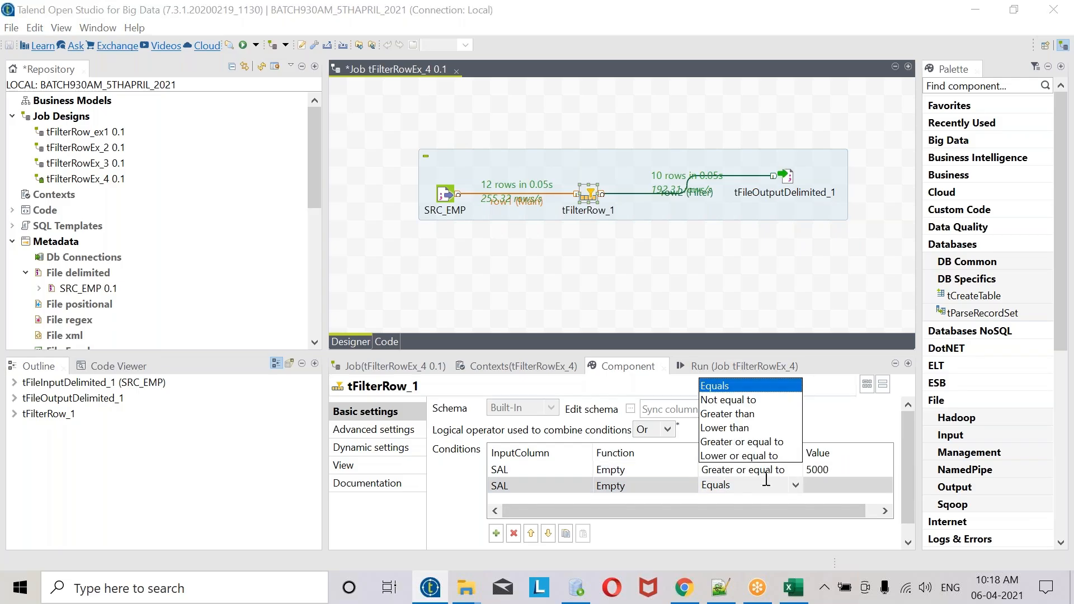
pyautogui.click(739, 456)
pyautogui.click(814, 485)
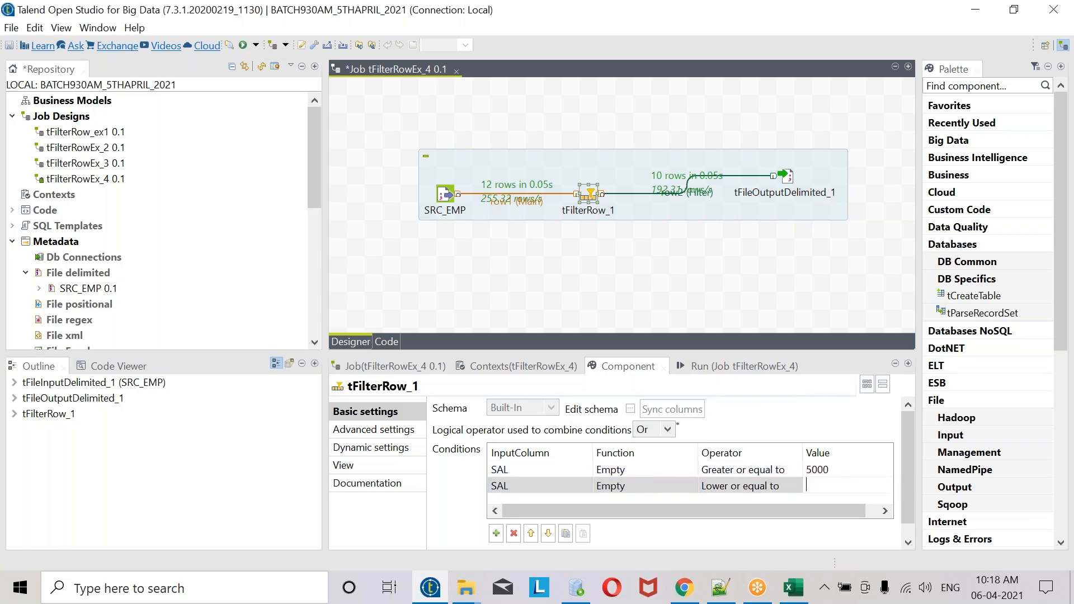
pyautogui.write('8000')
# - Run job tFilterRowEx_4 and open TGT_FILTERS from the batch's TARGET folder in Notepad++ to check the output
pyautogui.click(763, 367)
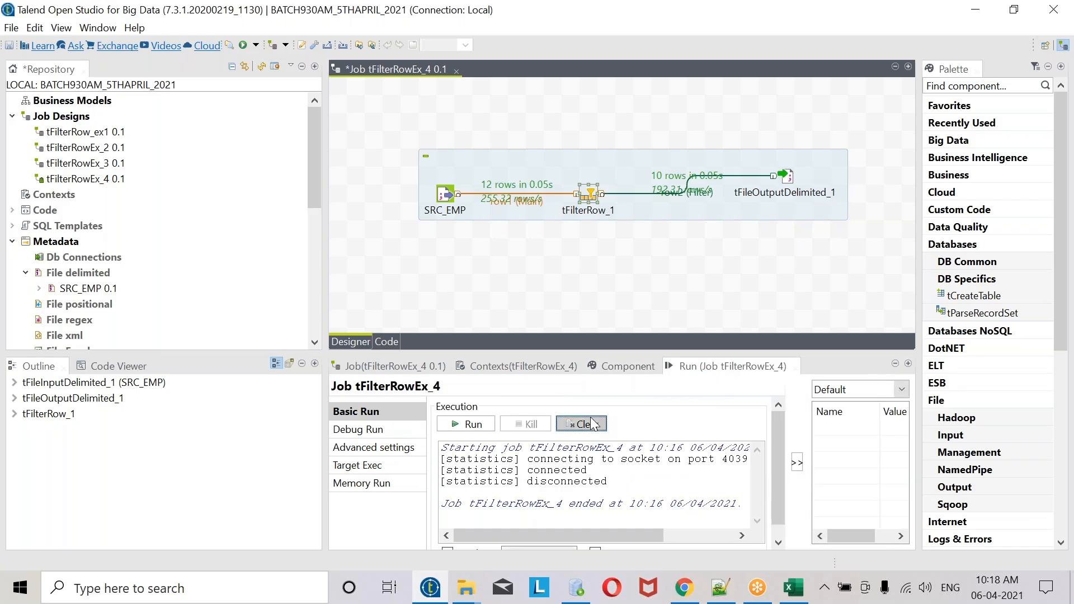
pyautogui.click(473, 424)
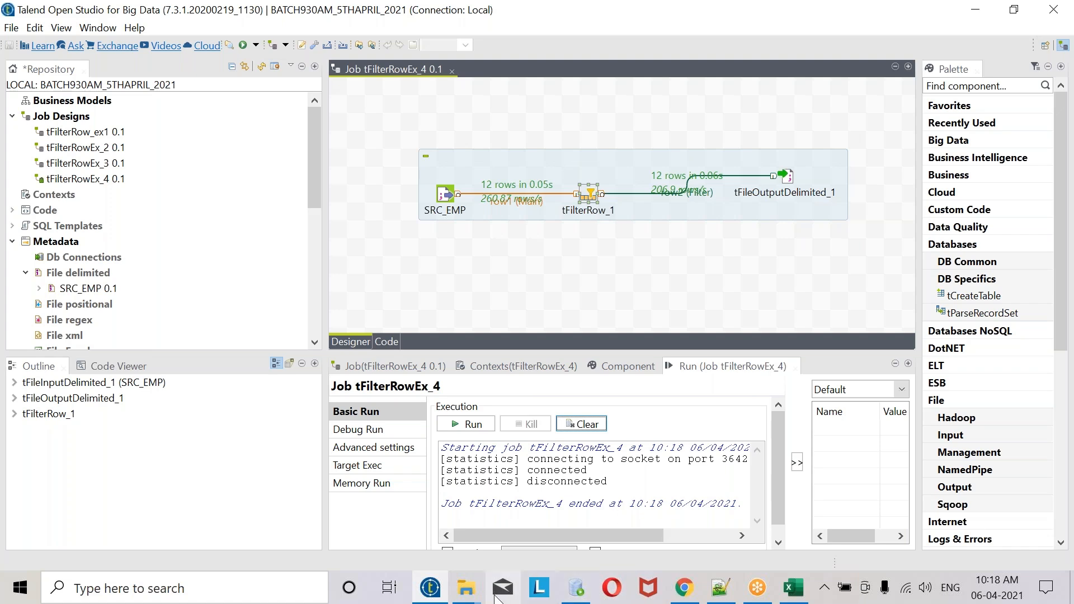
pyautogui.click(470, 594)
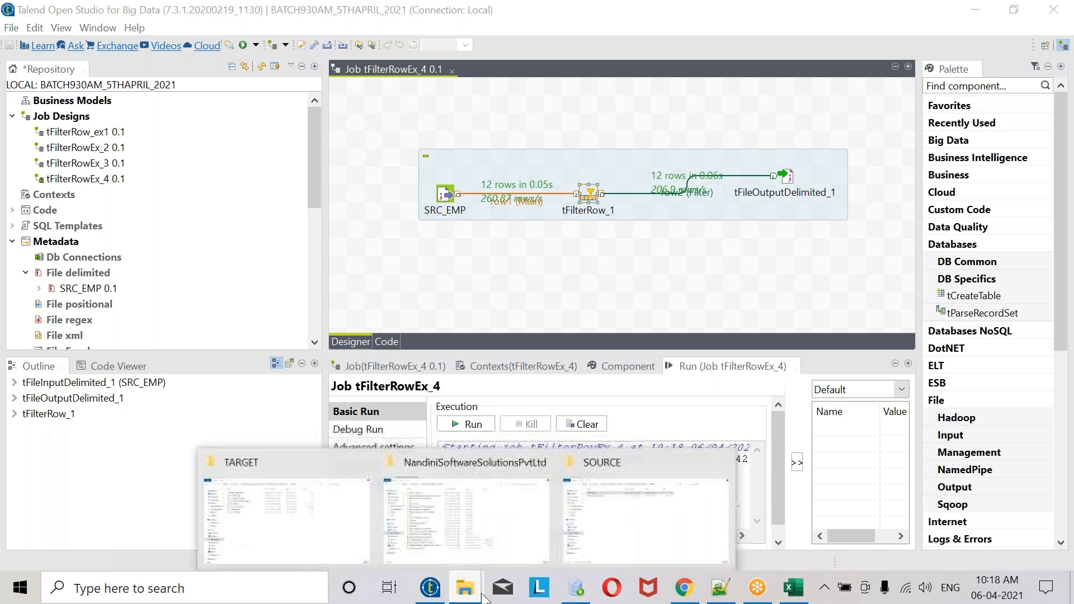
pyautogui.click(268, 535)
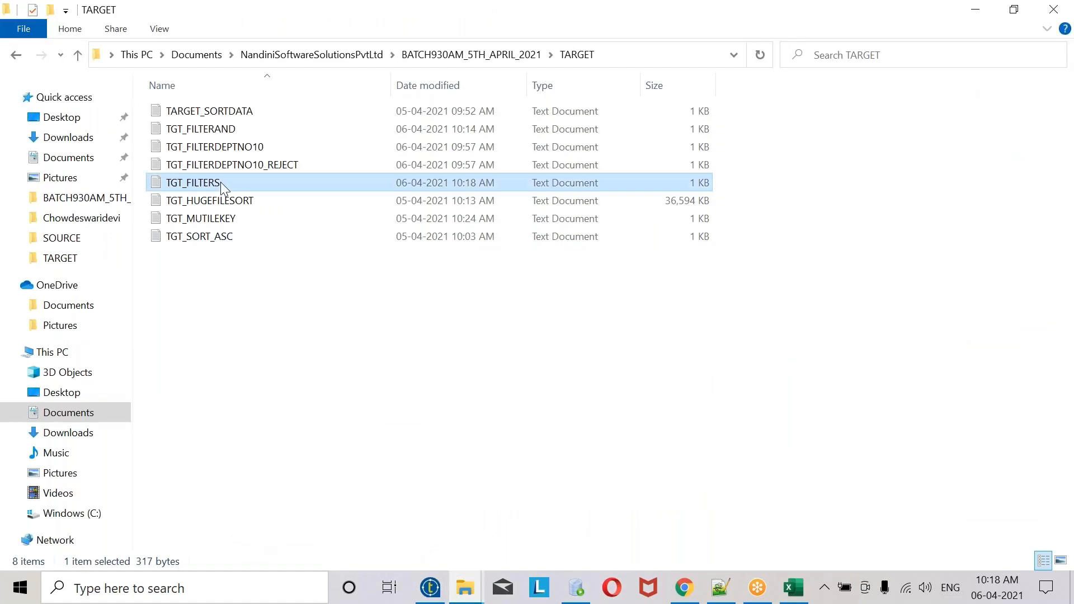
pyautogui.rightClick(222, 184)
pyautogui.click(282, 268)
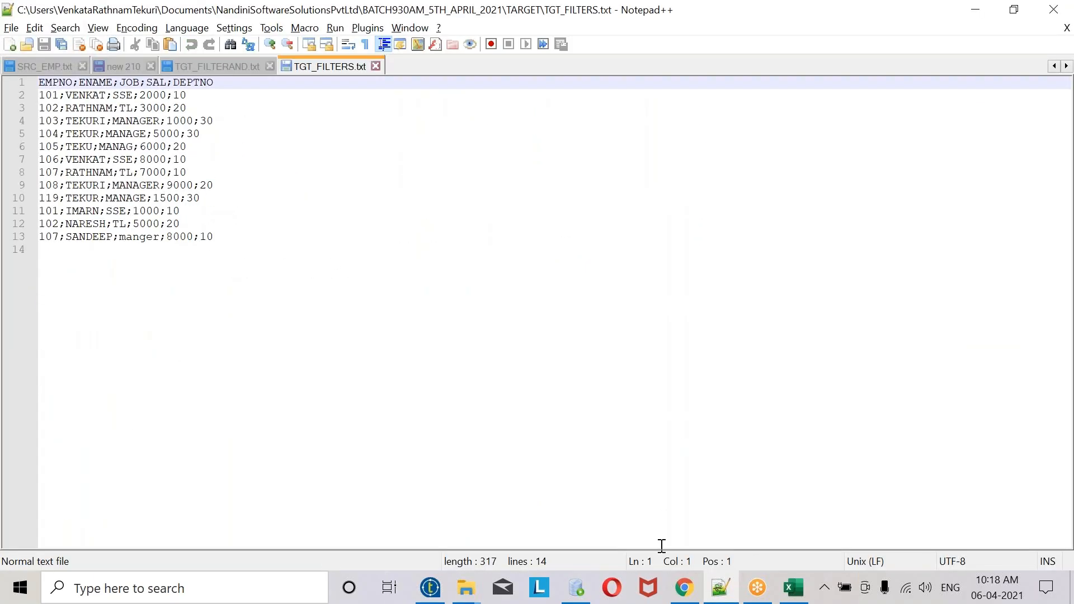
# - Return to Talend and review the operators and values of both SAL conditions in tFilterRow_1
pyautogui.click(451, 587)
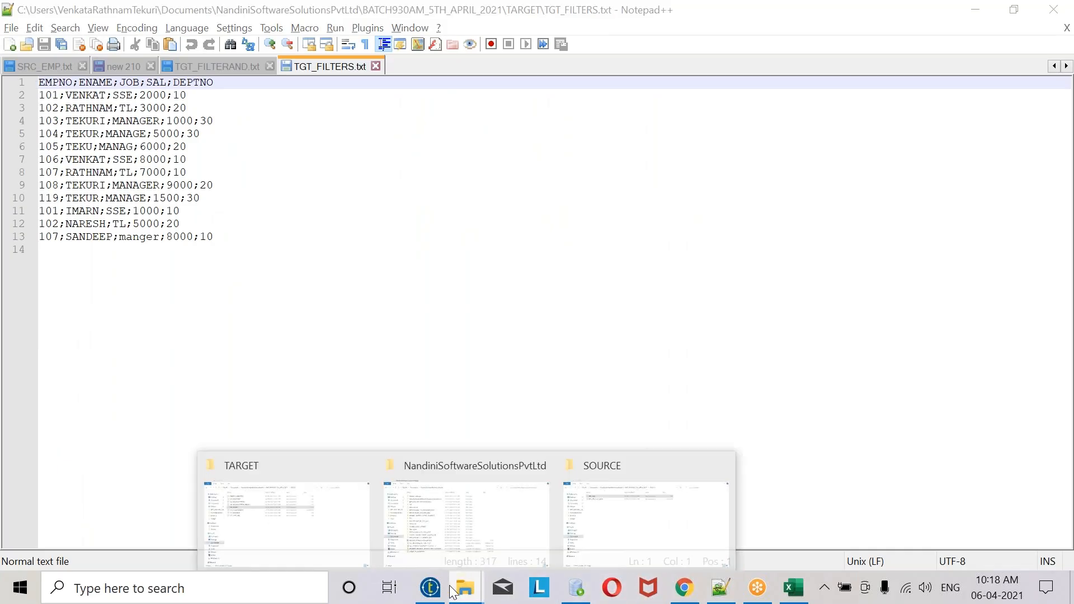
pyautogui.click(431, 587)
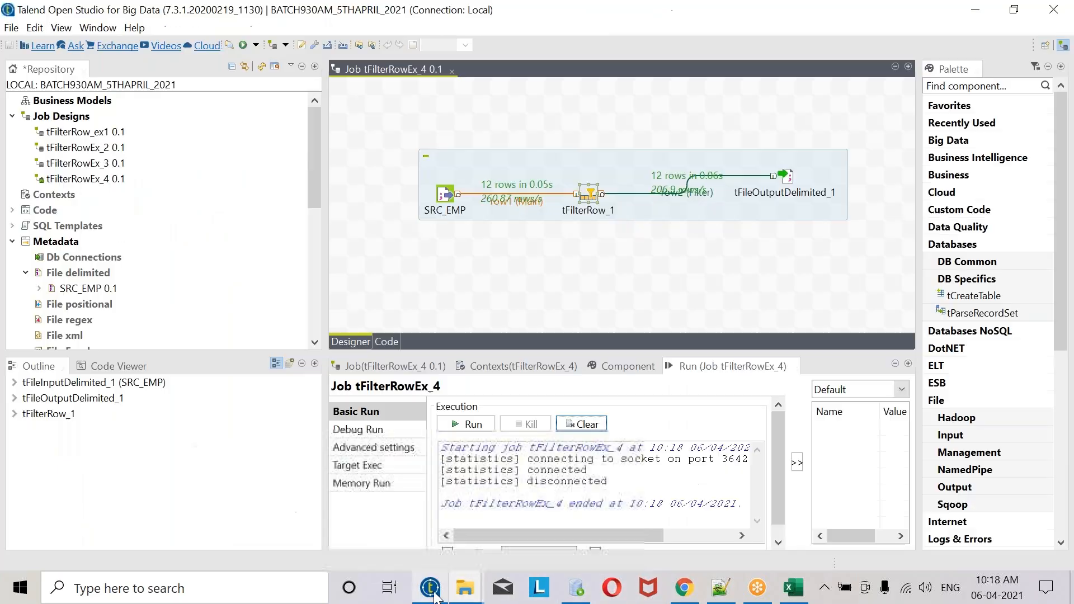
pyautogui.doubleClick(590, 197)
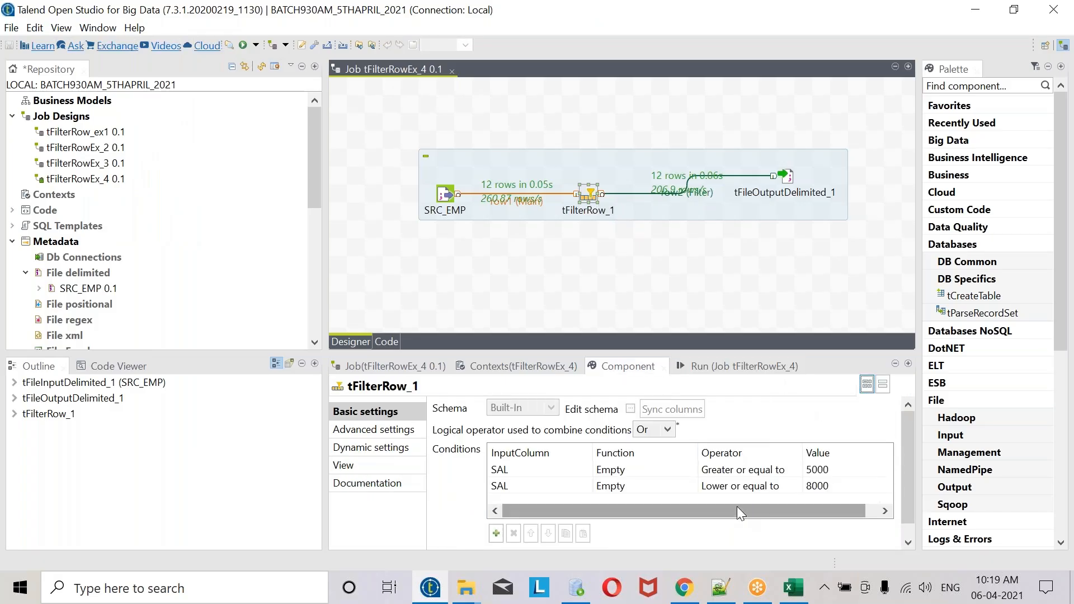
pyautogui.click(777, 489)
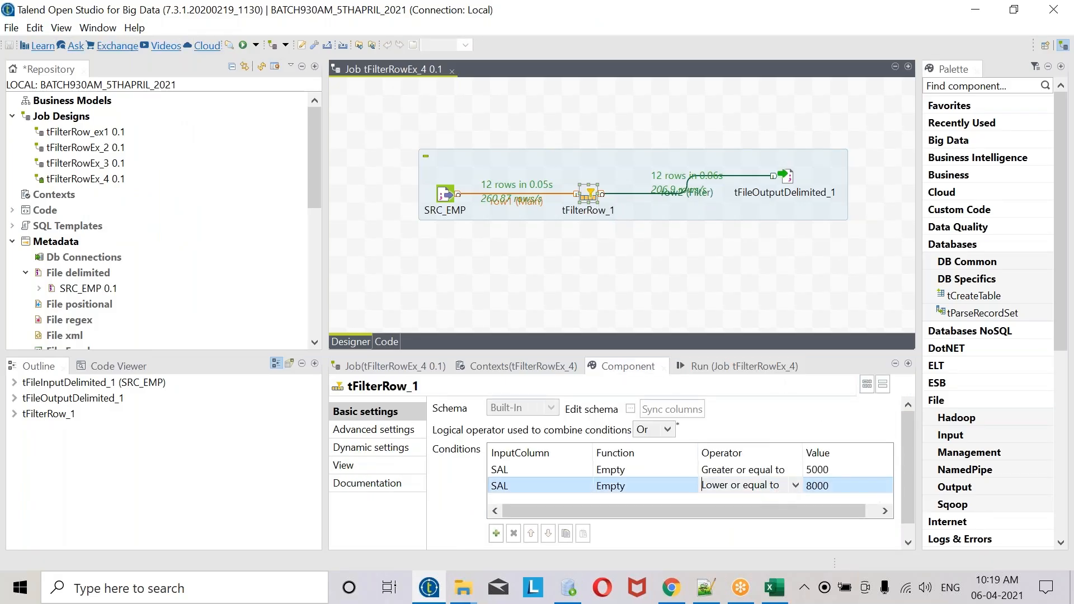
pyautogui.click(832, 469)
pyautogui.click(829, 485)
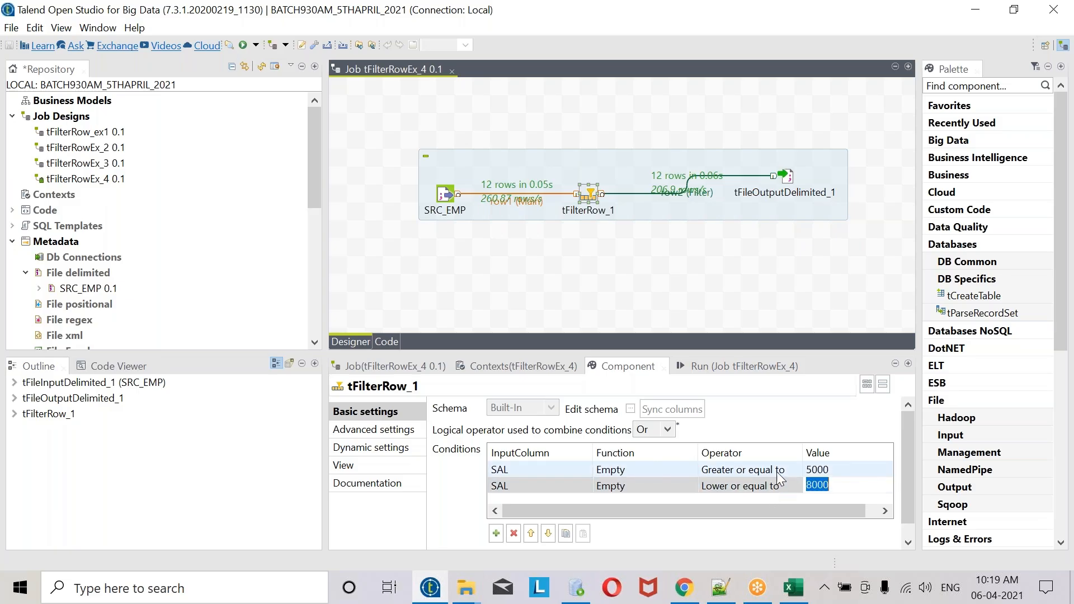
pyautogui.click(777, 472)
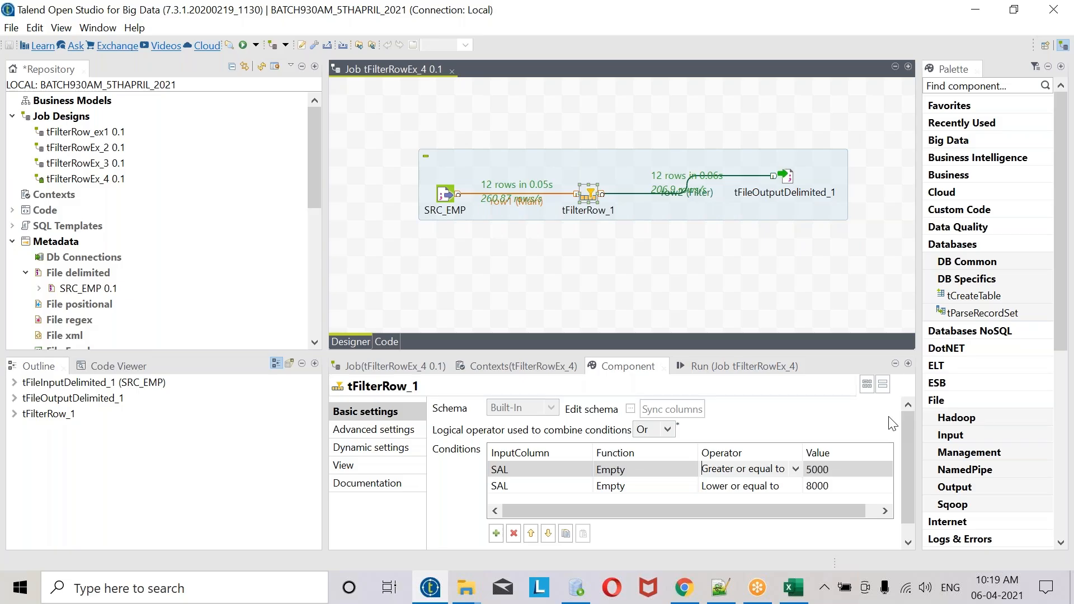
pyautogui.click(765, 597)
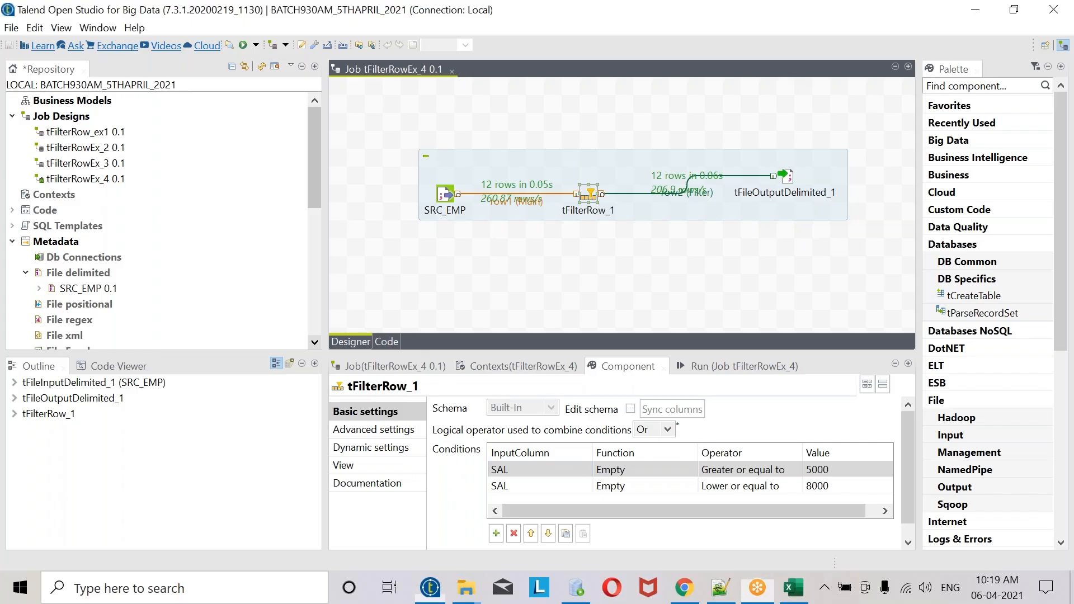
# - Set the logical operator combining the tFilterRow_1 conditions to And and rerun the job with a cleared console
pyautogui.click(666, 430)
pyautogui.click(643, 460)
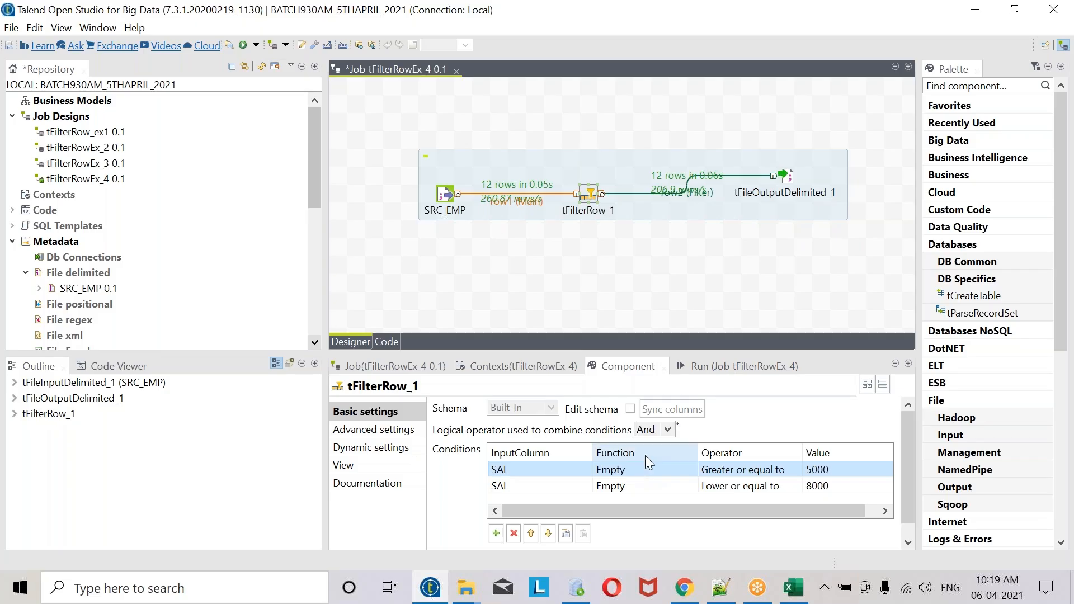
pyautogui.click(733, 366)
pyautogui.click(587, 425)
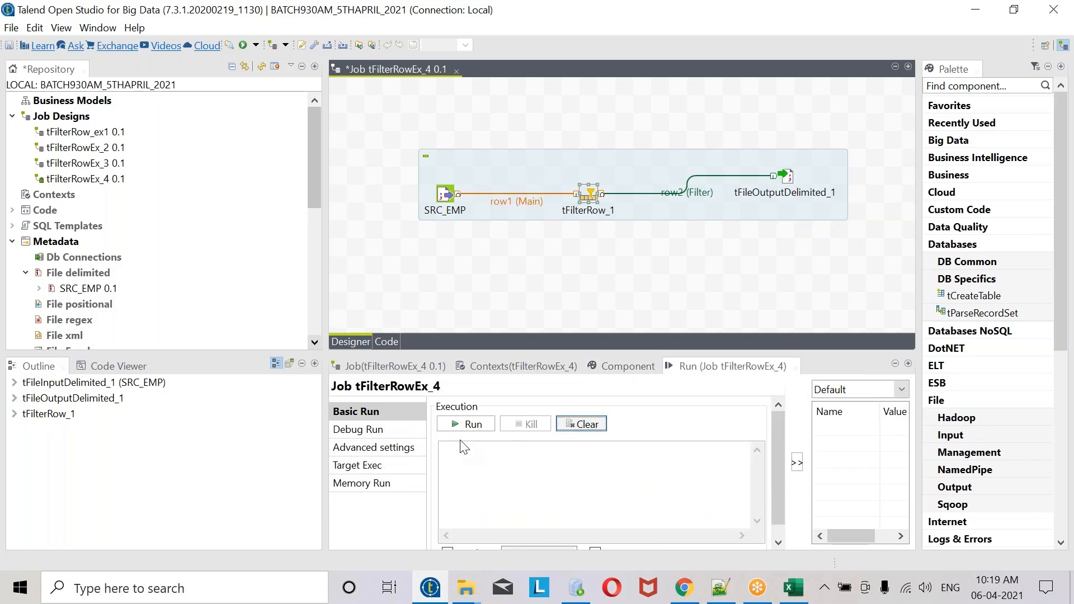
pyautogui.click(458, 428)
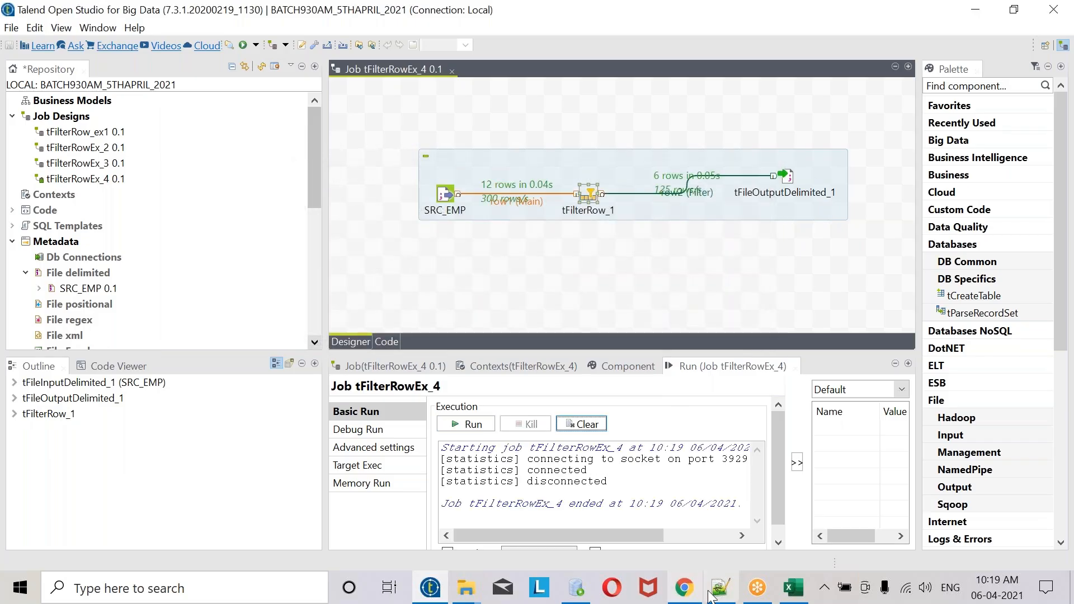
# - Switch to File Explorer's TARGET folder and open the rewritten TGT_FILTERS file in Notepad++
pyautogui.click(466, 587)
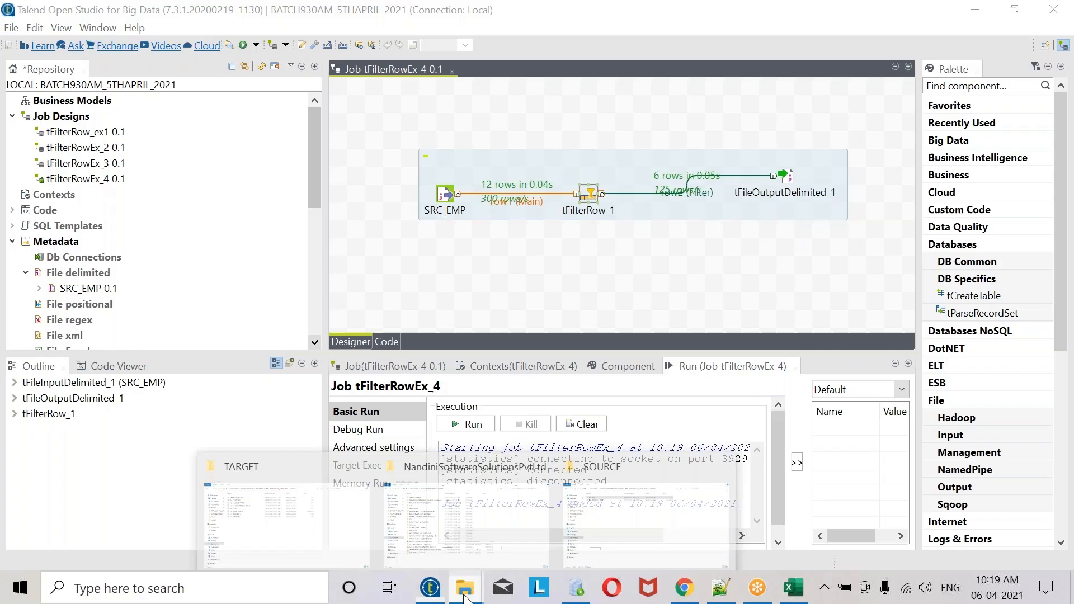
pyautogui.click(231, 509)
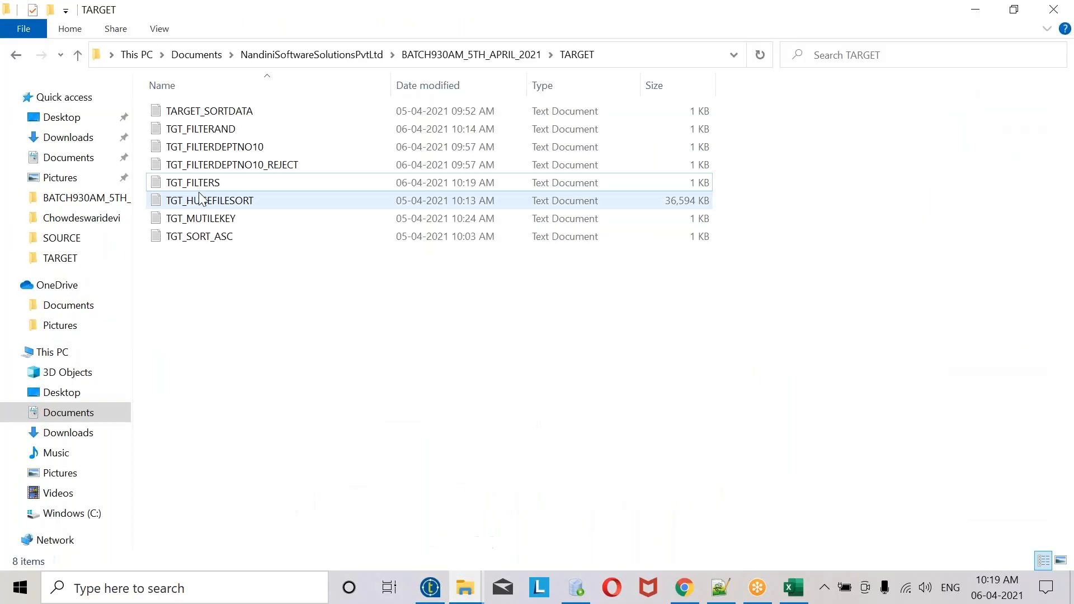
pyautogui.rightClick(203, 187)
pyautogui.click(276, 273)
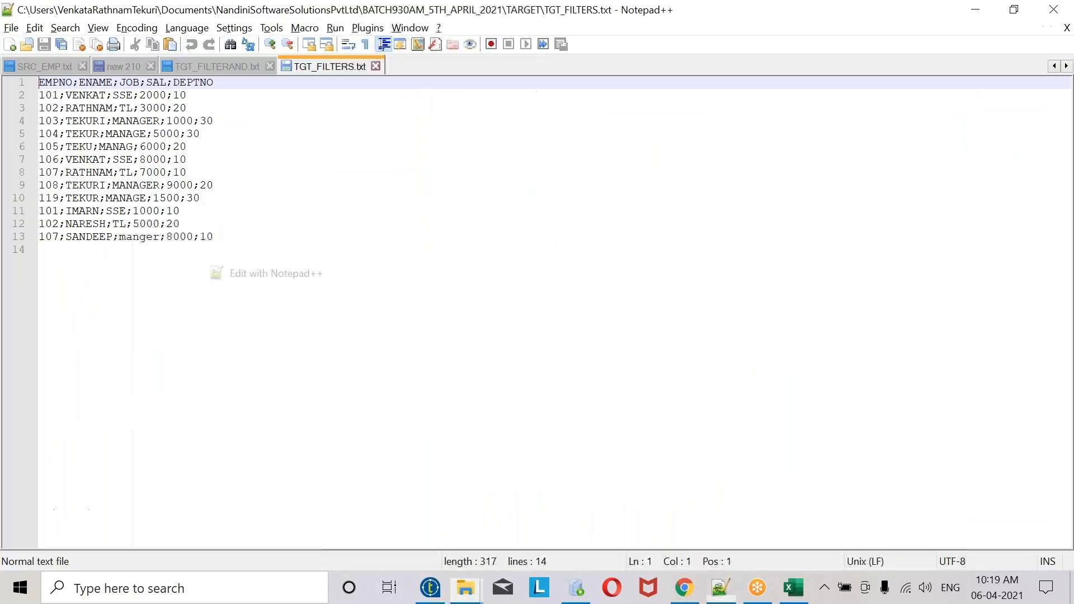
# - Reload the modified TGT_FILTERS file in Notepad++ and check which employee rows fall within the SAL range
pyautogui.click(591, 372)
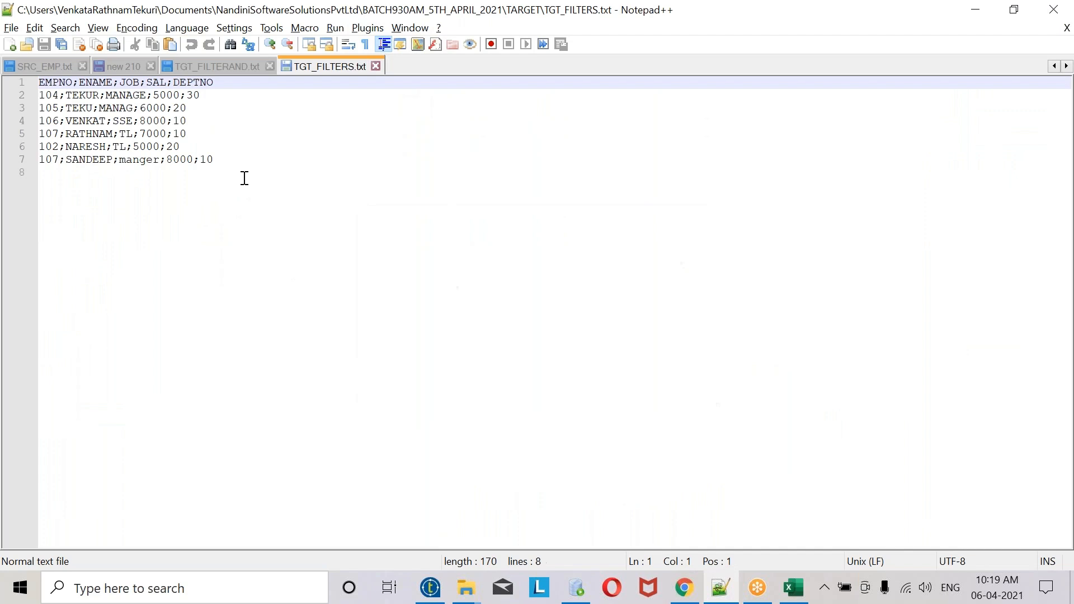
pyautogui.moveTo(242, 174); pyautogui.dragTo(39, 120)
pyautogui.moveTo(9, 81); pyautogui.dragTo(9, 82)
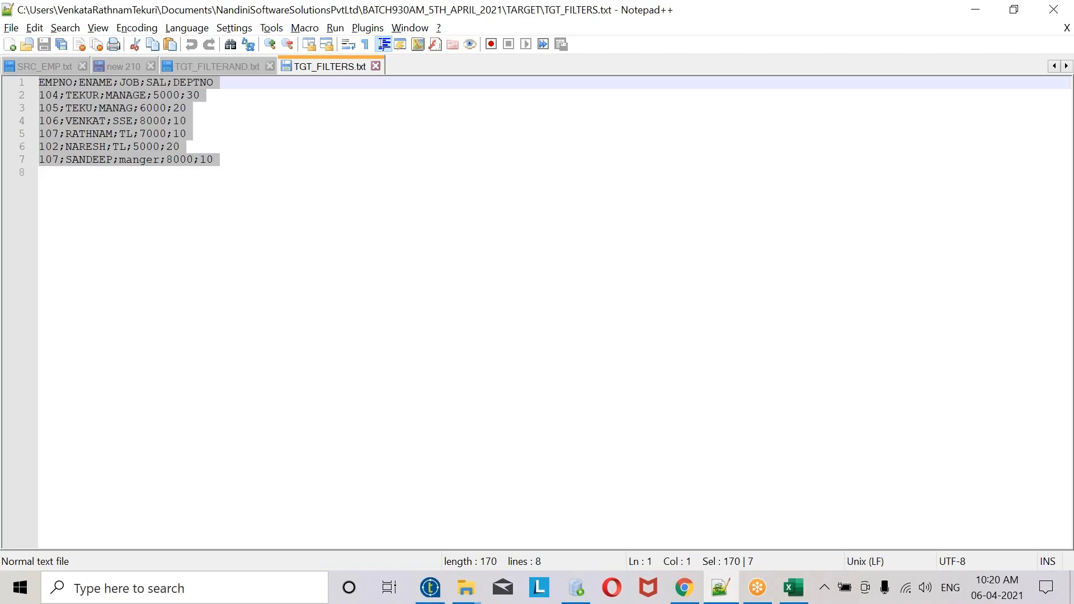
# - Switch to Talend, remove the SAL Lower or equal to 8000 condition from tFilterRow_1 and rerun the job
pyautogui.click(578, 595)
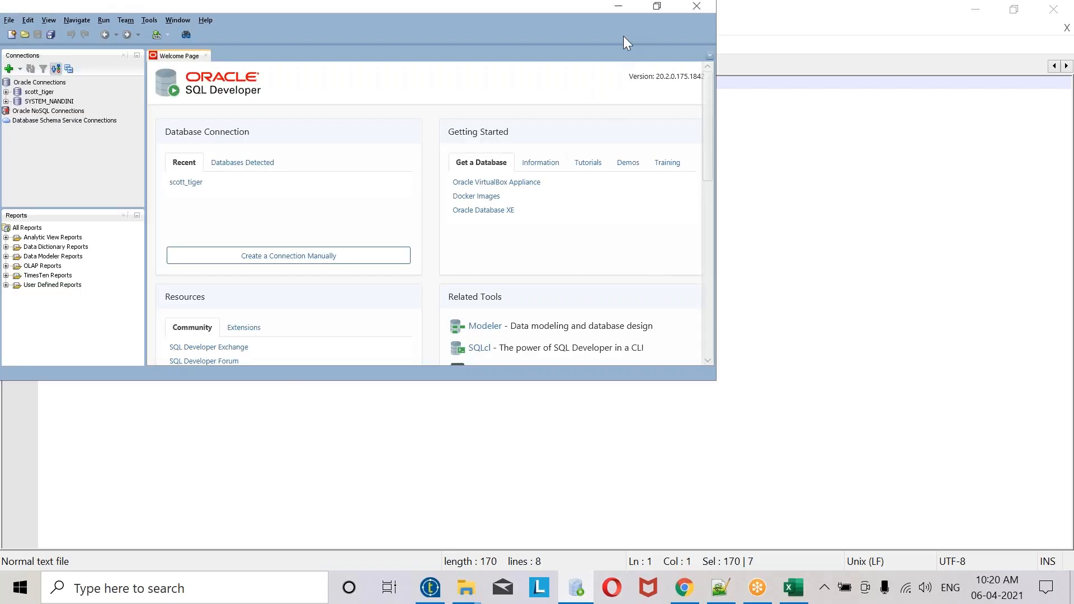
pyautogui.click(622, 9)
pyautogui.click(430, 587)
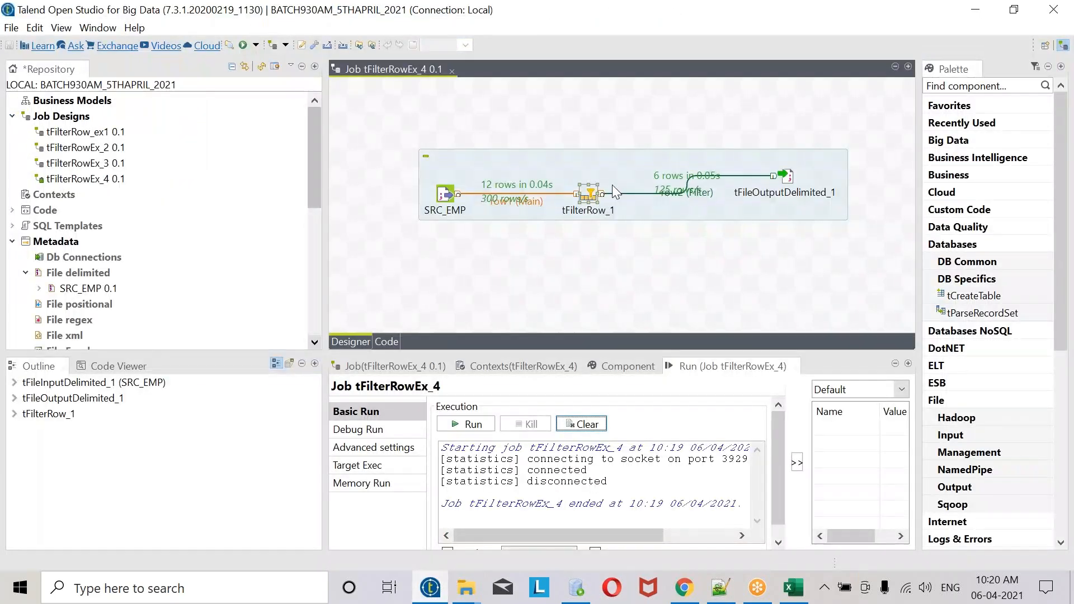
pyautogui.doubleClick(585, 195)
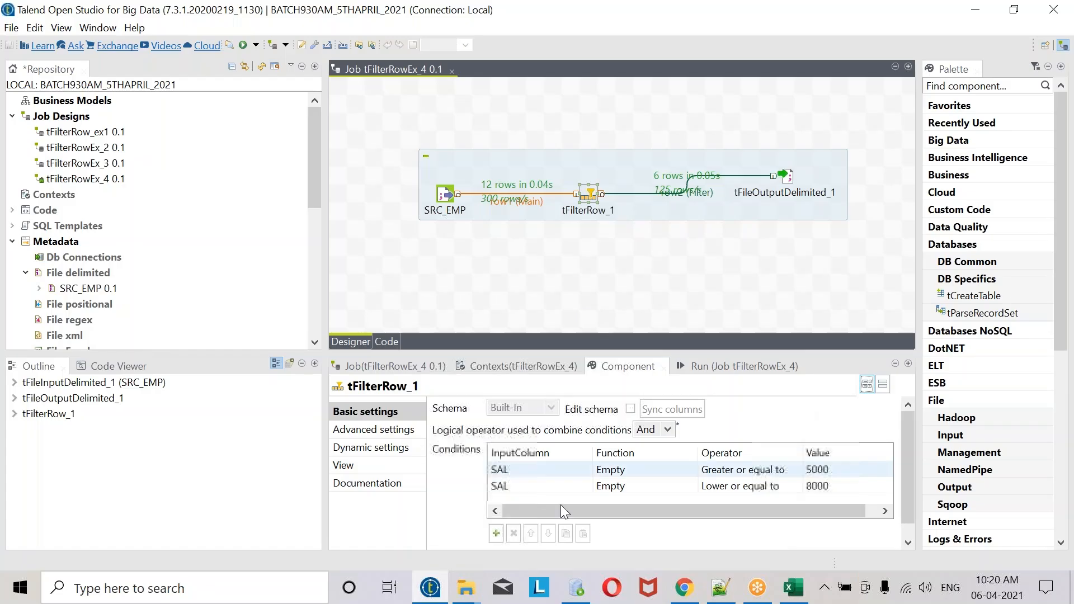
pyautogui.click(514, 533)
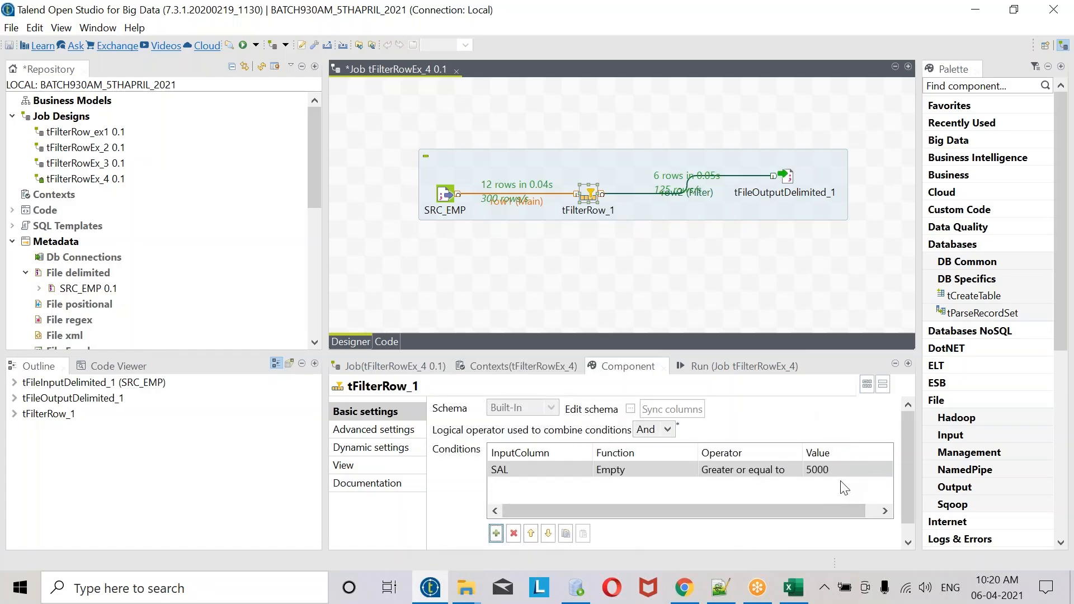
pyautogui.click(744, 366)
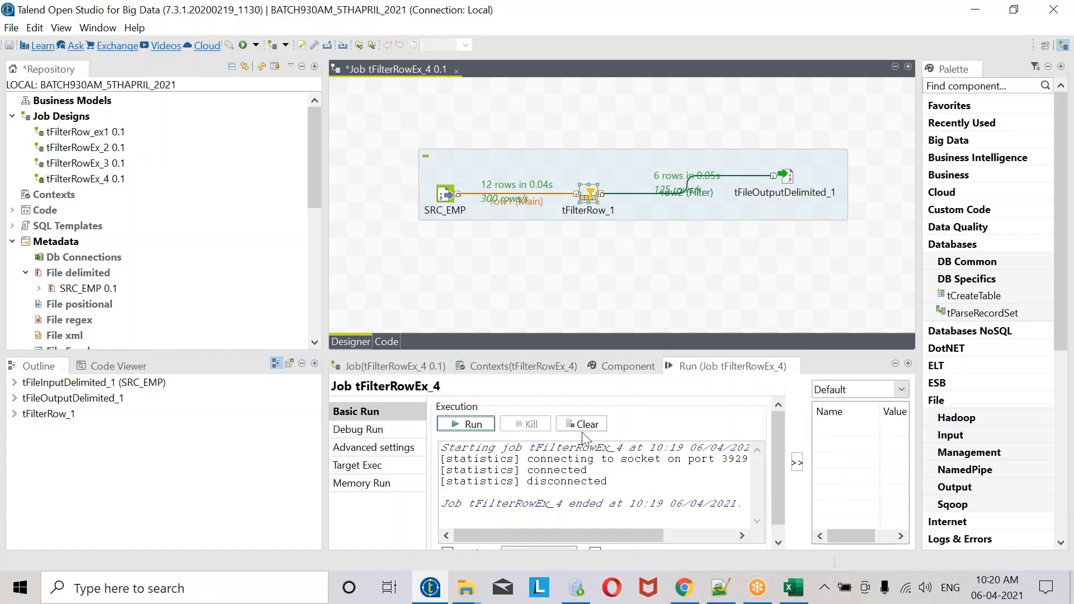
pyautogui.click(459, 429)
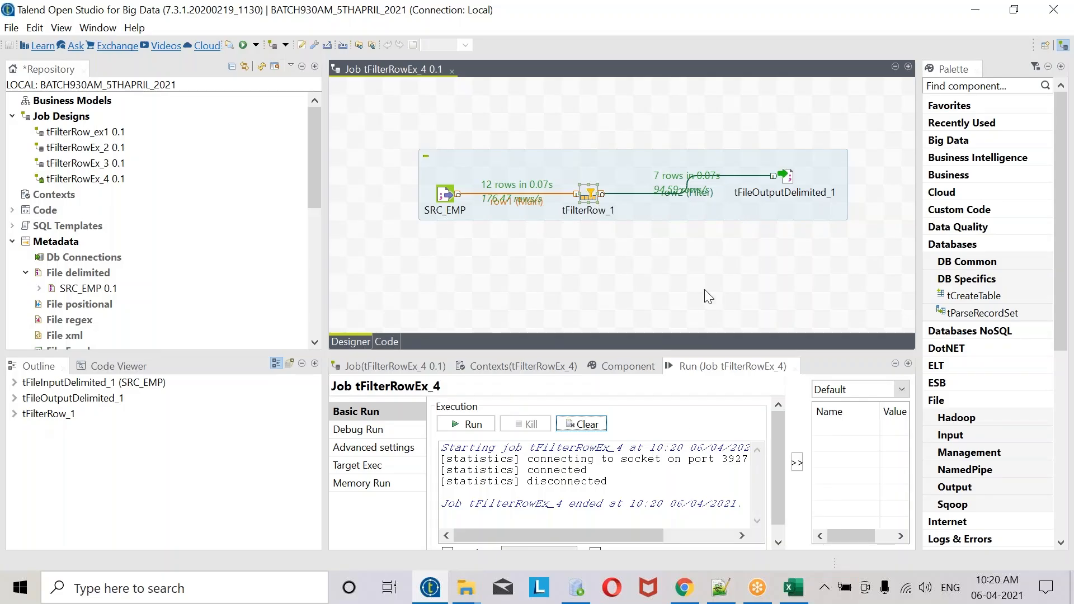
# - Open the rewritten TGT_FILTERS from the TARGET folder in Notepad++, reload it and examine the rows
pyautogui.click(476, 594)
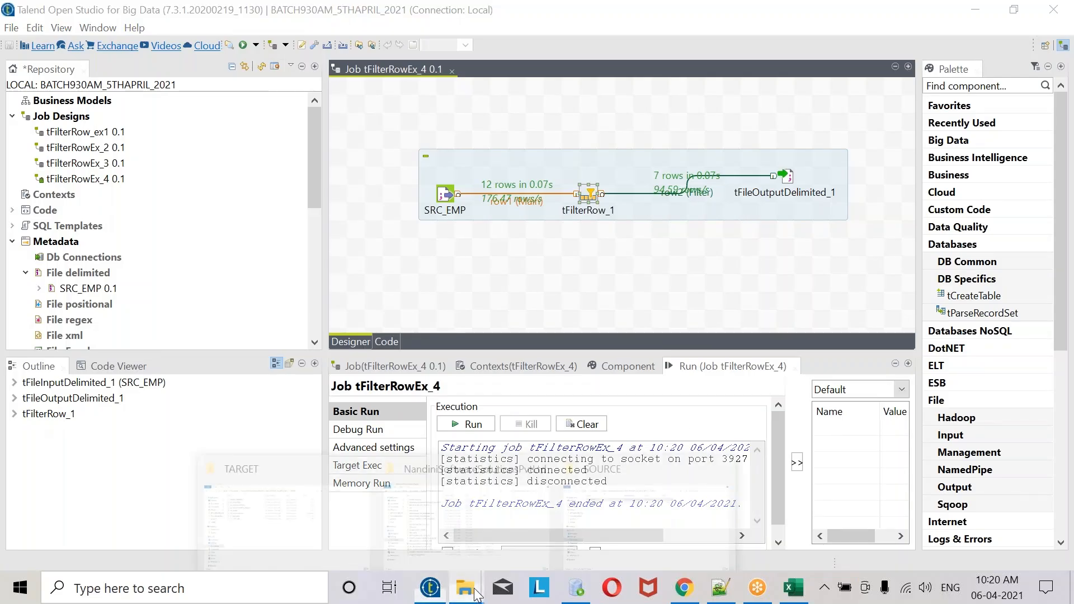
pyautogui.click(288, 521)
pyautogui.click(202, 179)
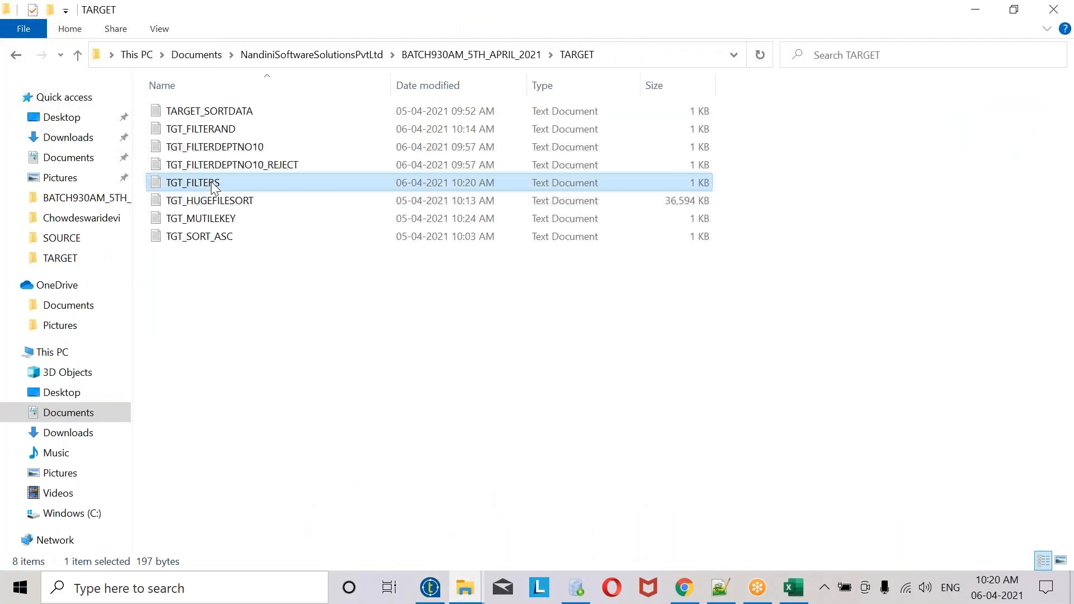
pyautogui.rightClick(204, 182)
pyautogui.click(263, 270)
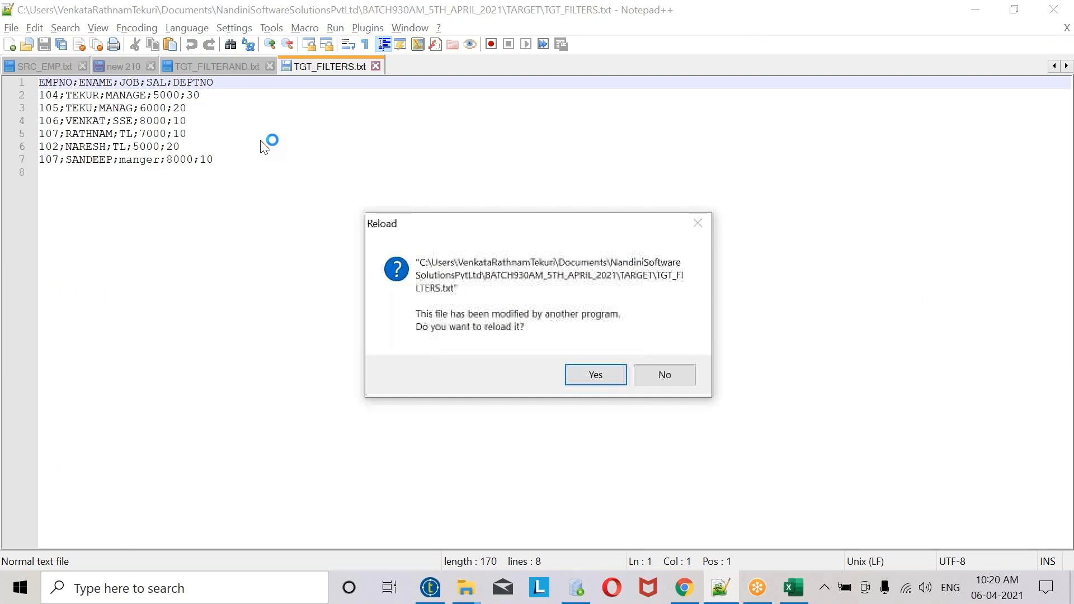
pyautogui.click(592, 374)
pyautogui.moveTo(235, 188); pyautogui.dragTo(39, 82)
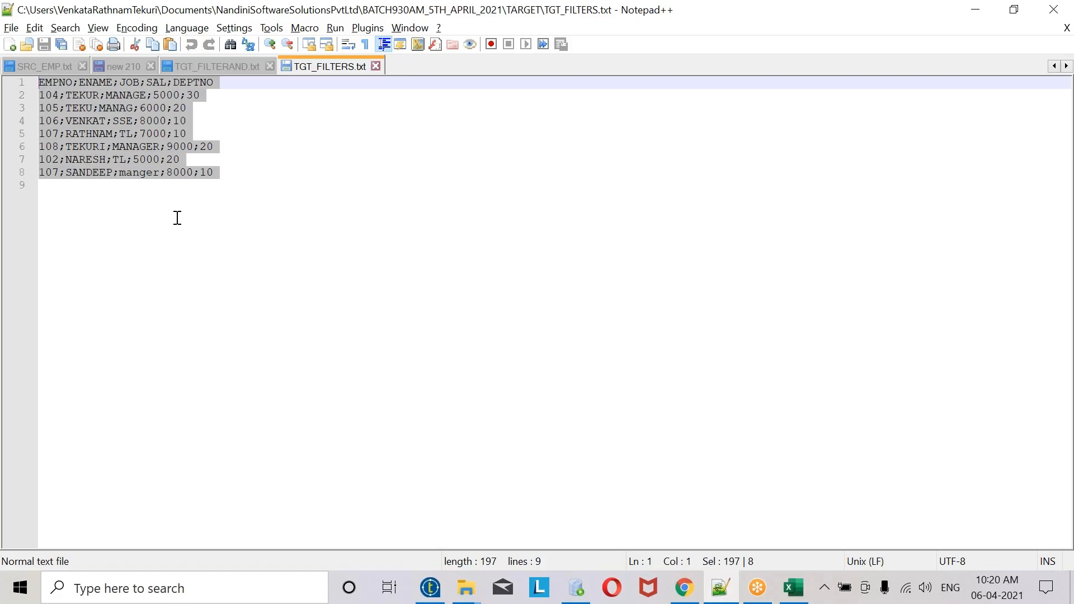
# - Return to Talend and show the basic settings of tFilterRow_1
pyautogui.click(976, 6)
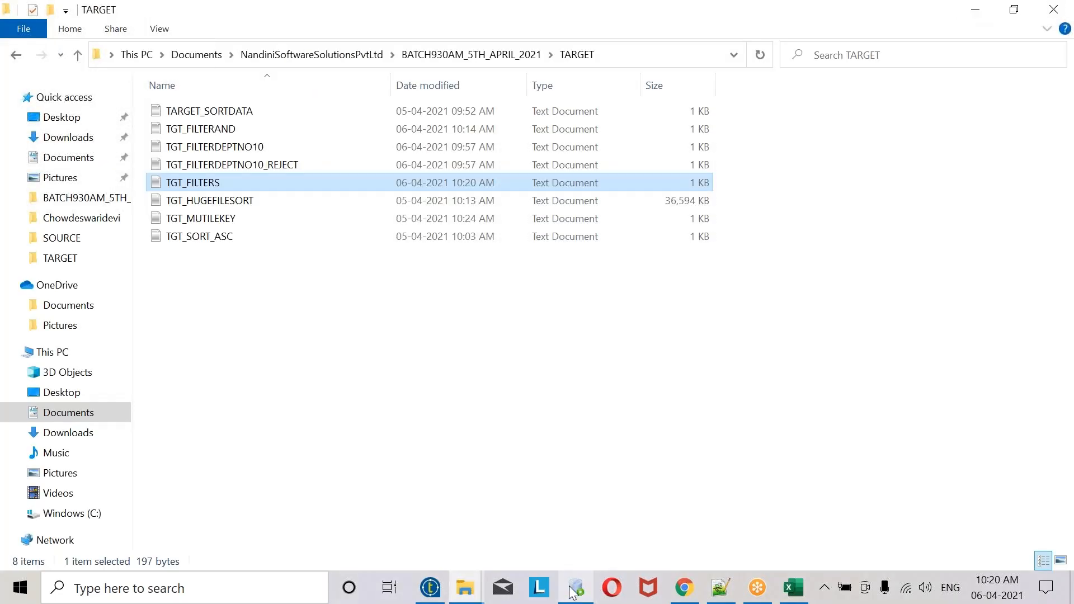
pyautogui.click(430, 587)
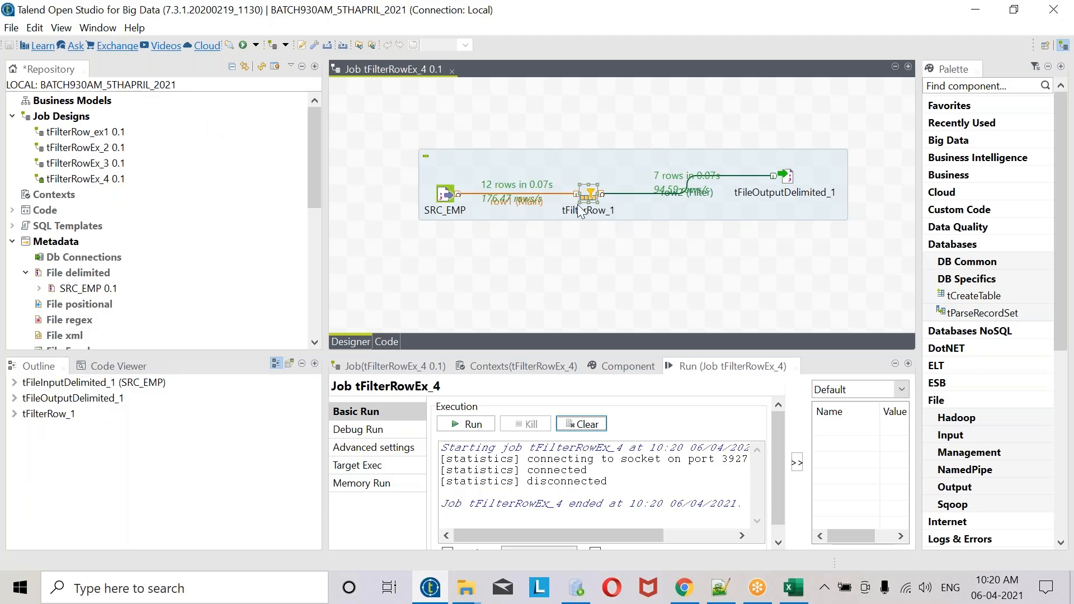
pyautogui.doubleClick(580, 210)
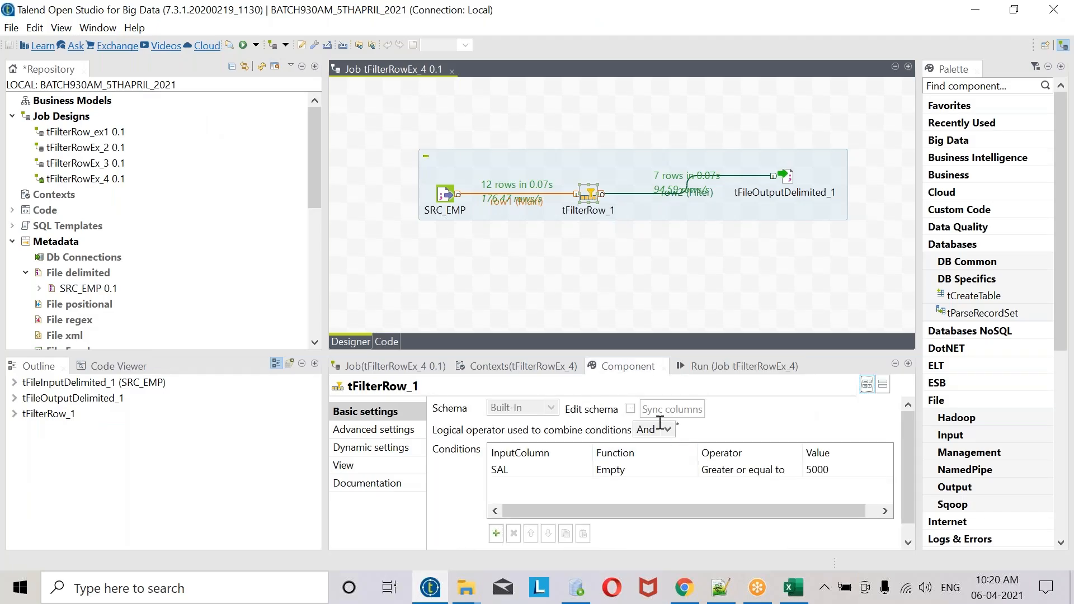
# - Set the logical operator used to combine the tFilterRow_1 conditions to Or
pyautogui.click(659, 429)
pyautogui.click(651, 455)
pyautogui.click(648, 431)
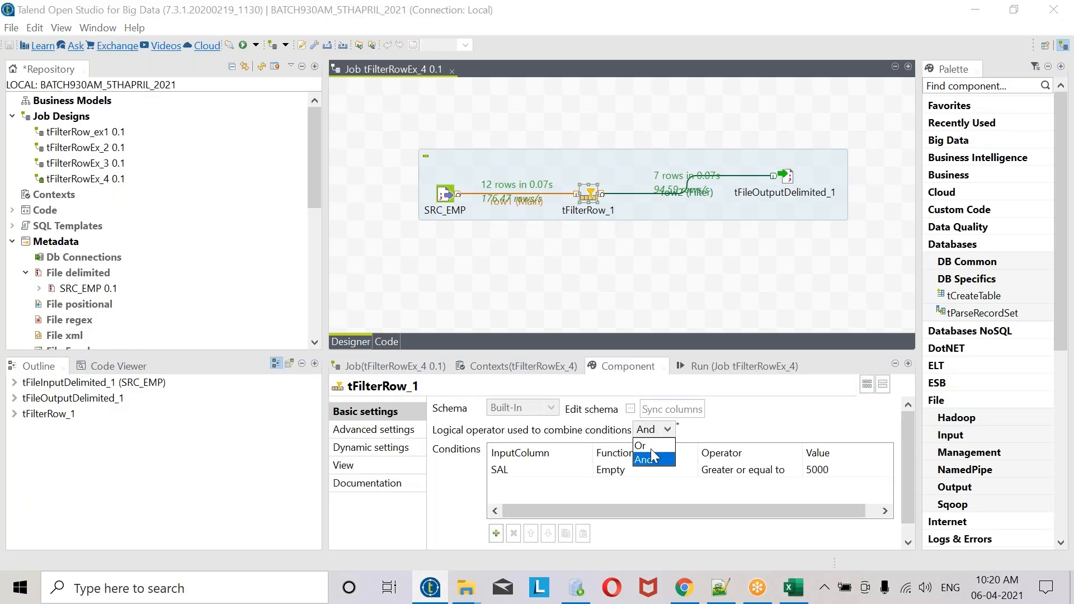
pyautogui.click(650, 455)
pyautogui.click(658, 429)
pyautogui.click(660, 460)
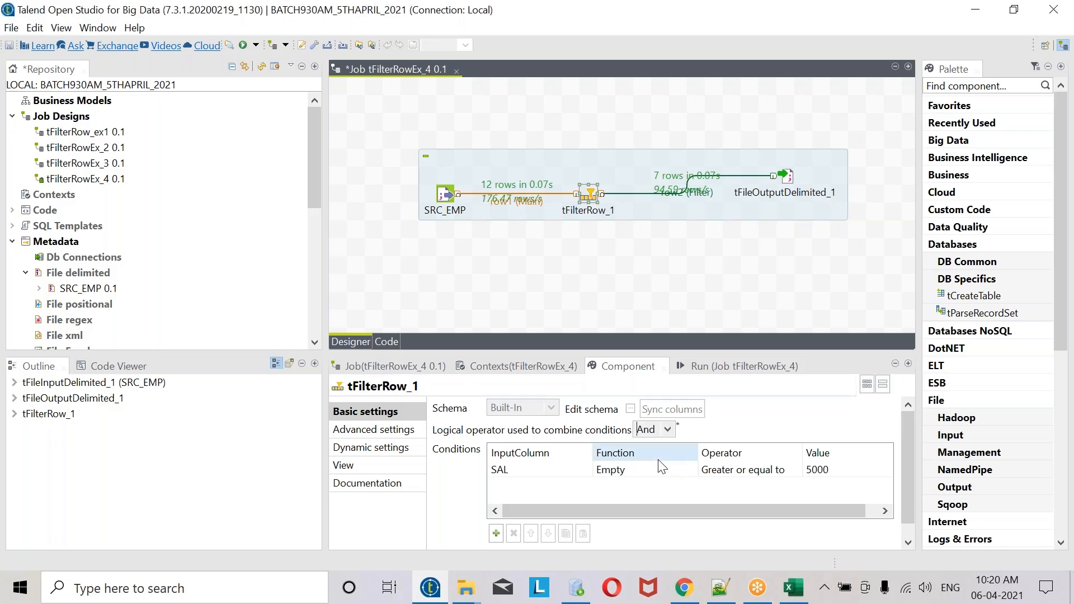
pyautogui.click(648, 430)
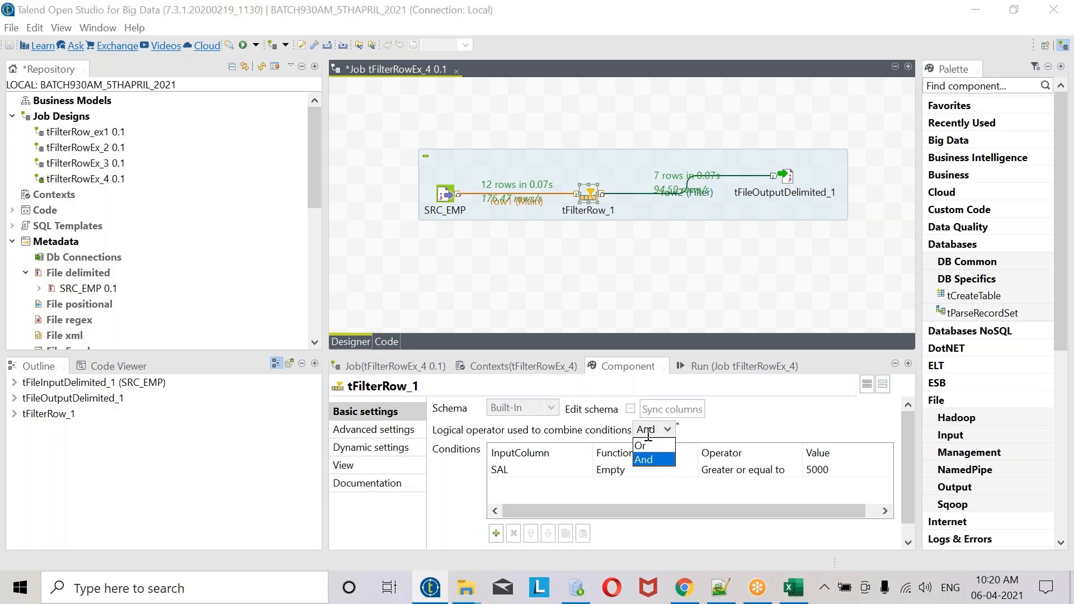
pyautogui.click(644, 447)
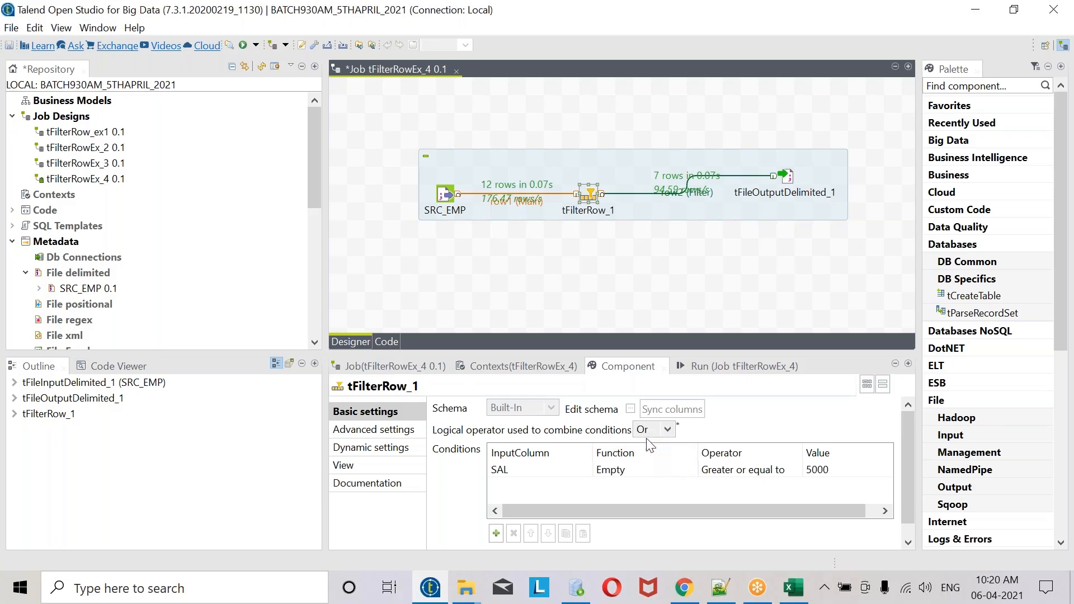
pyautogui.click(649, 430)
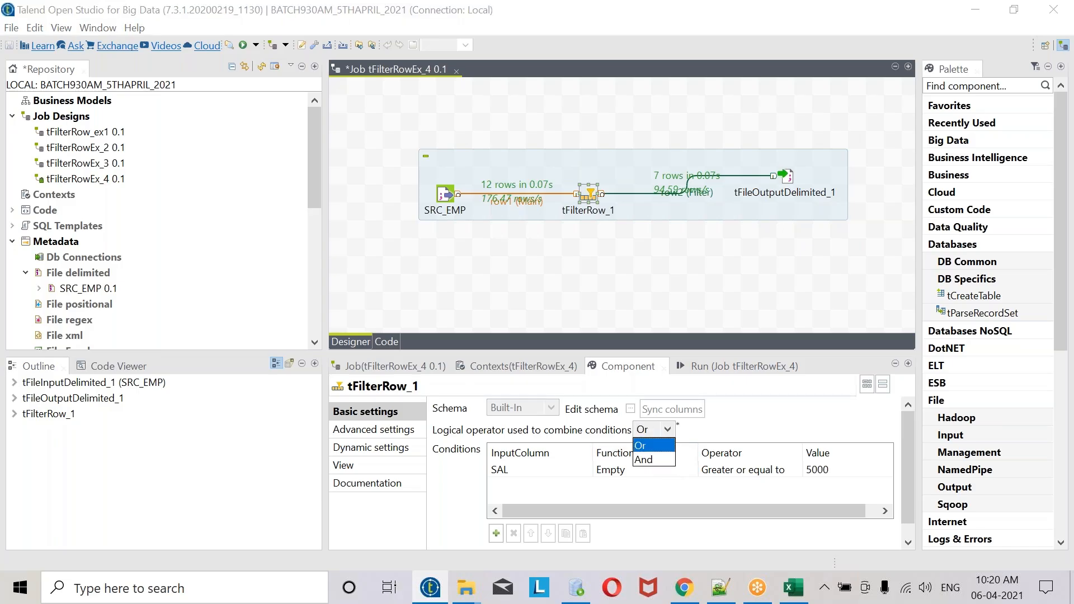
pyautogui.click(652, 469)
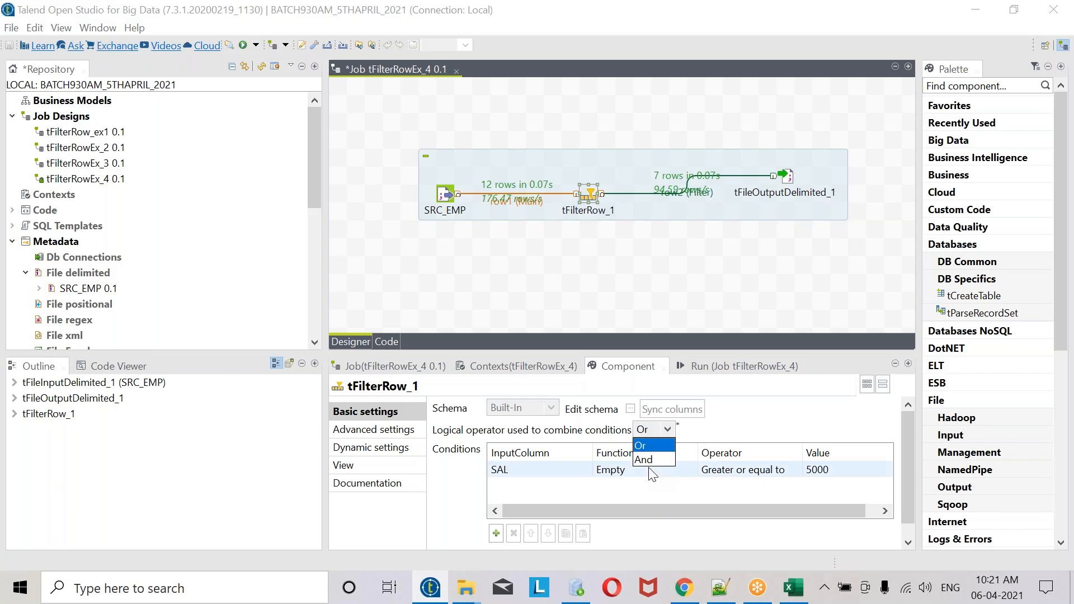
pyautogui.click(667, 429)
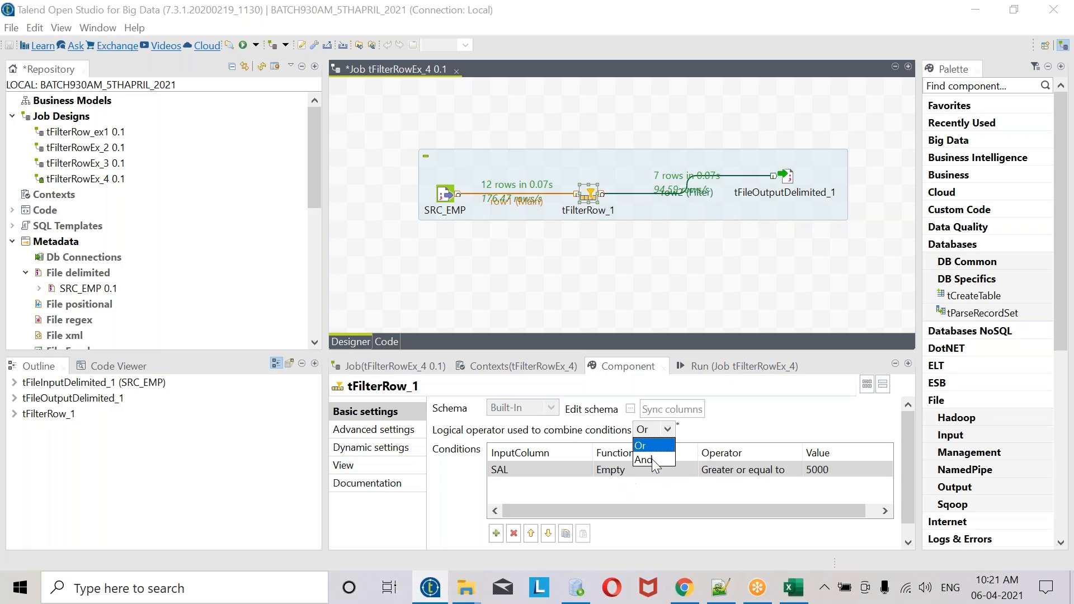
# - Delete the remaining SAL condition from tFilterRow_1 and turn on its advanced mode
pyautogui.click(524, 473)
pyautogui.click(514, 533)
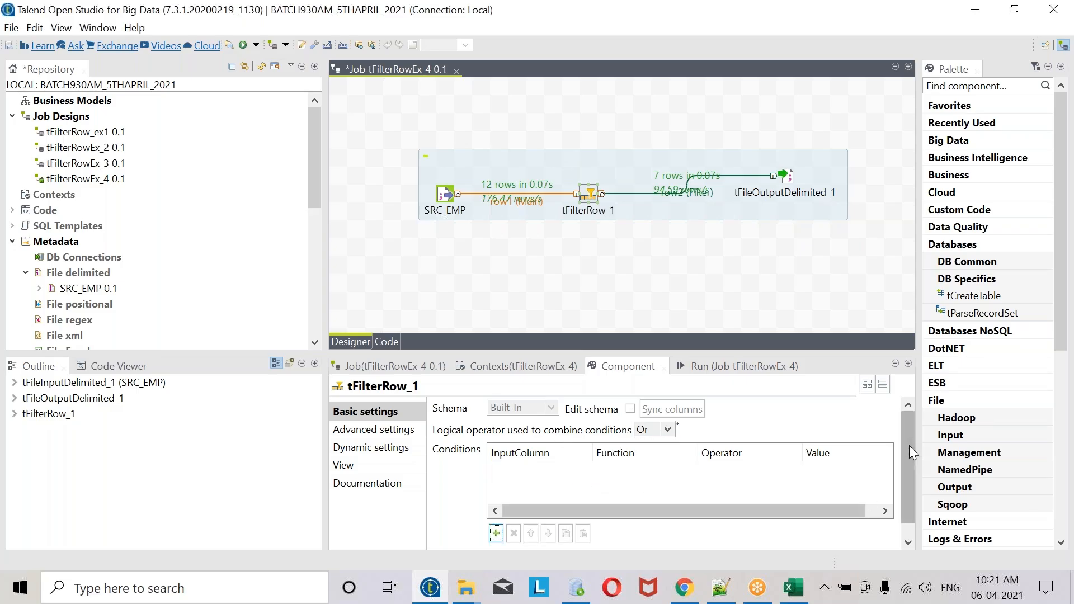
pyautogui.moveTo(908, 445); pyautogui.dragTo(906, 485)
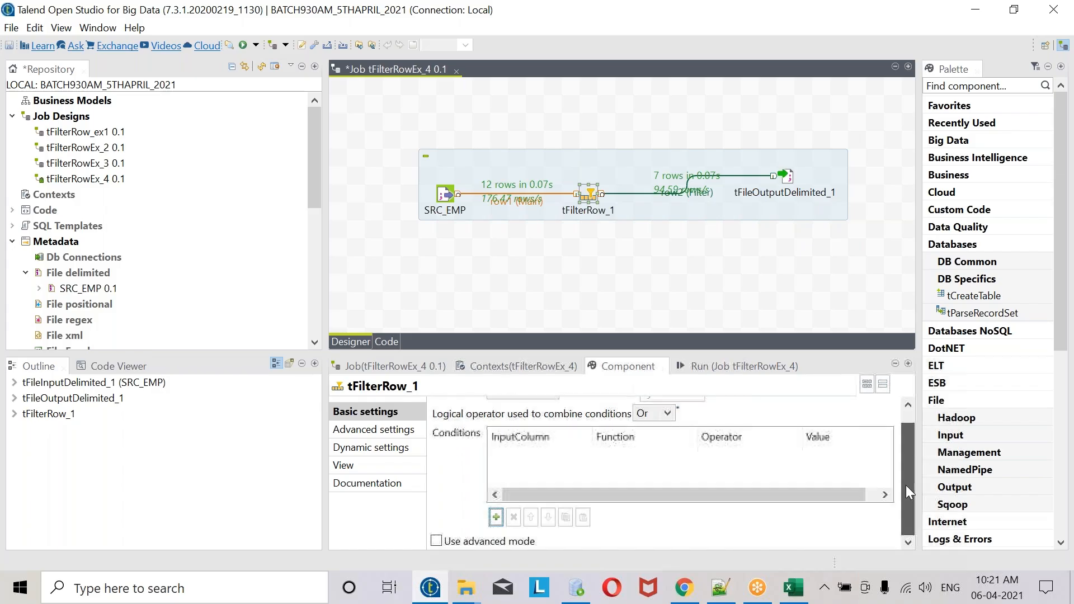
pyautogui.click(436, 542)
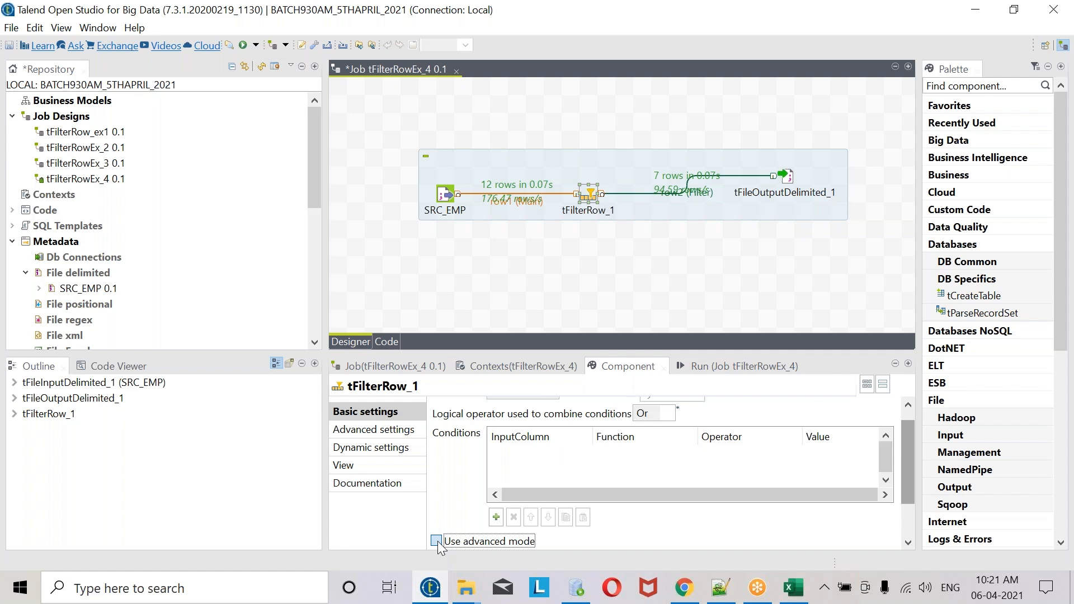
pyautogui.click(437, 542)
# - Examine the template expression in tFilterRow_1's advanced field, including the input_row, column name and equals parts
pyautogui.scroll(-3, 912, 448)
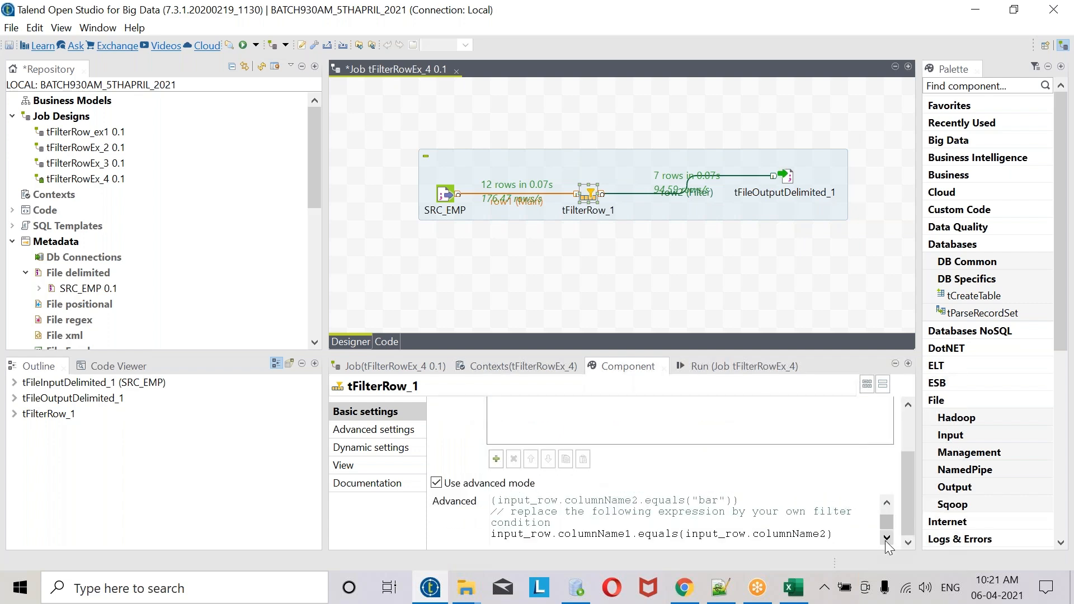
pyautogui.click(887, 538)
pyautogui.doubleClick(518, 528)
pyautogui.doubleClick(595, 528)
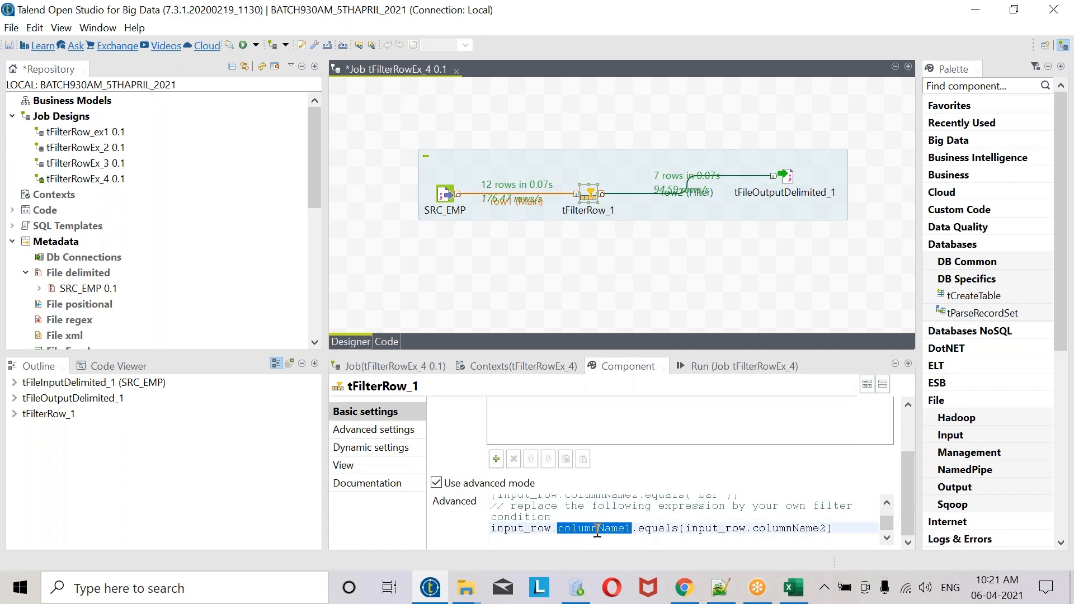
pyautogui.doubleClick(658, 528)
pyautogui.click(708, 528)
pyautogui.moveTo(685, 530); pyautogui.dragTo(845, 534)
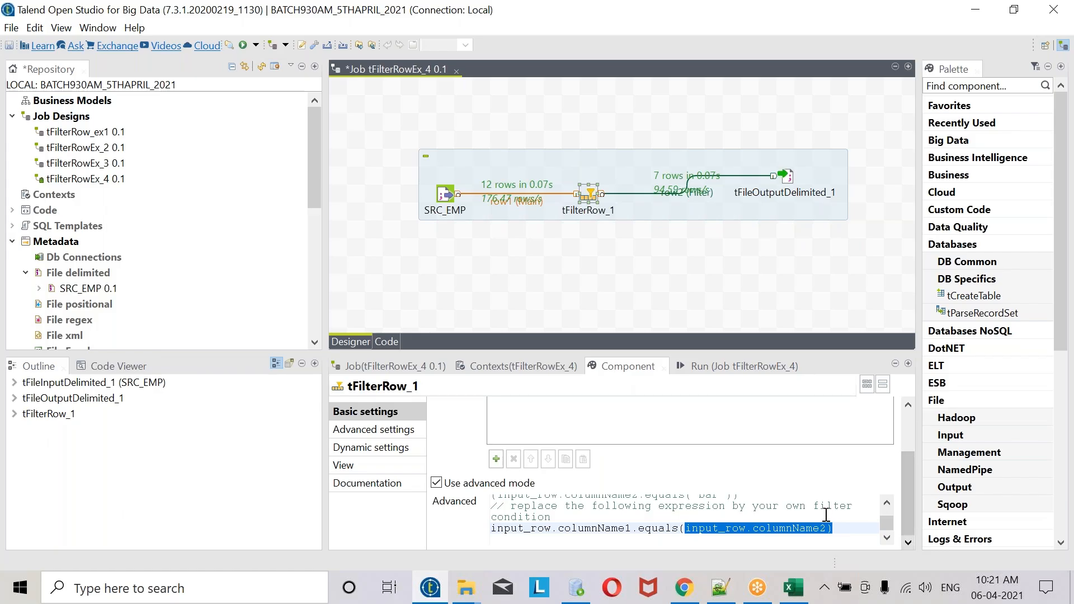
pyautogui.moveTo(835, 529); pyautogui.dragTo(489, 533)
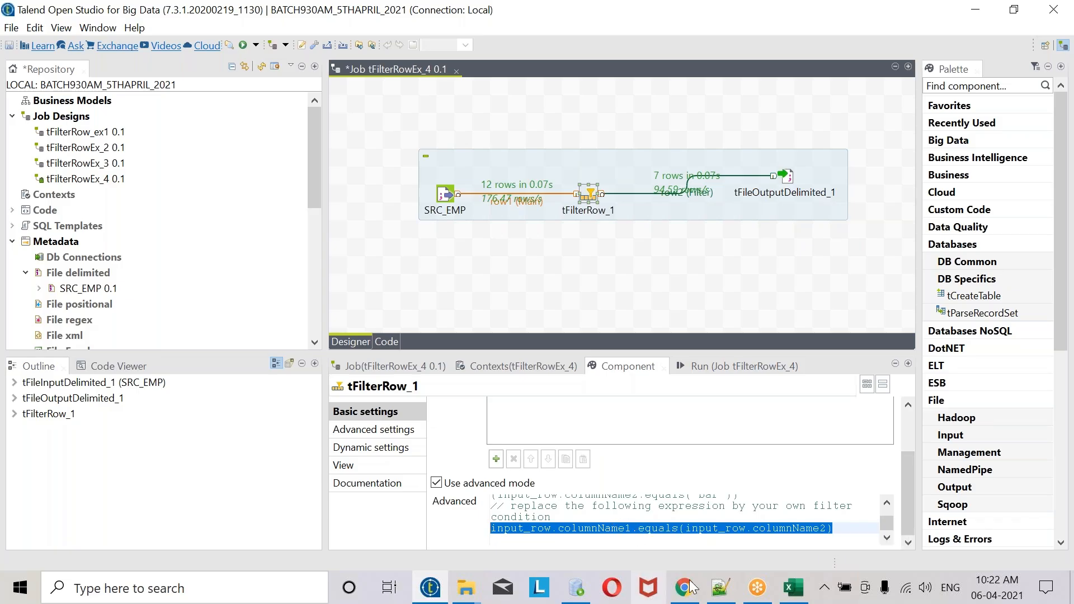
pyautogui.click(651, 528)
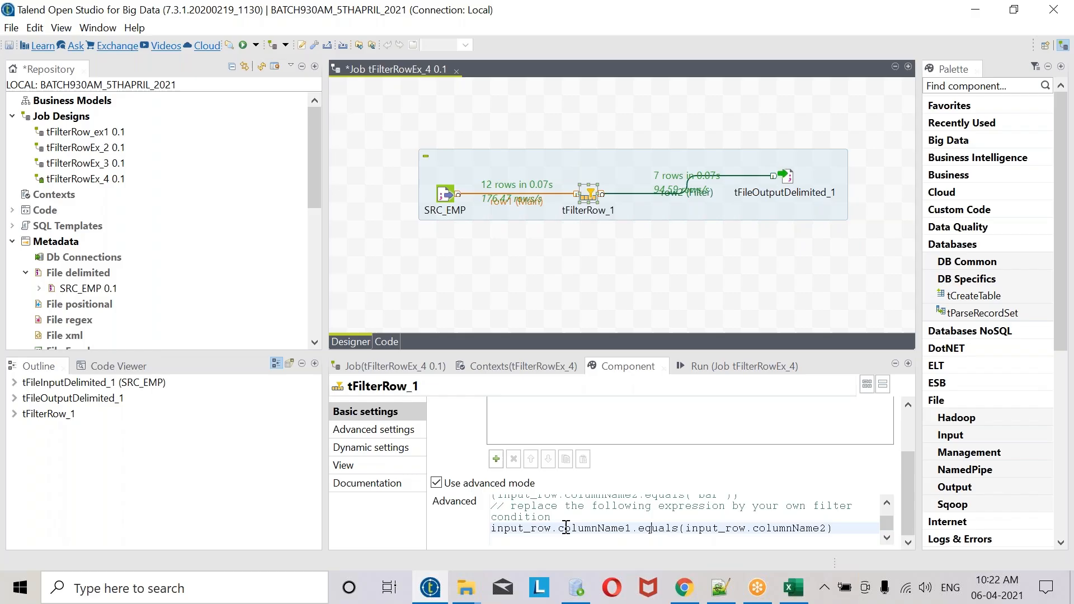
pyautogui.doubleClick(521, 530)
pyautogui.doubleClick(589, 528)
pyautogui.scroll(2, 681, 470)
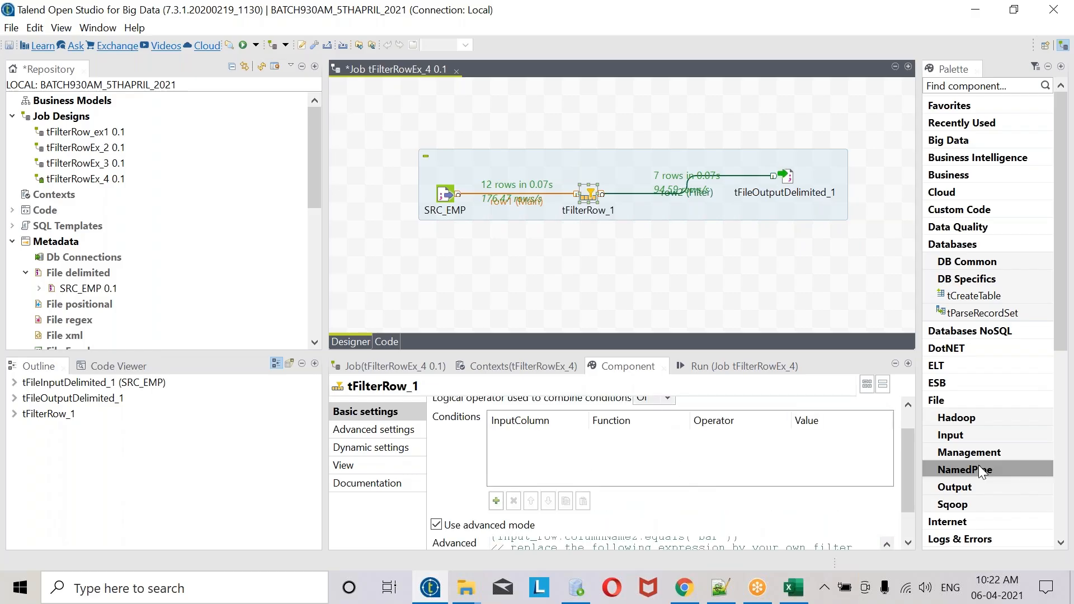
# - Set tFilterRow_1's logical operator to And and select the DEPTNO column name in its input schema
pyautogui.moveTo(908, 448); pyautogui.dragTo(908, 436)
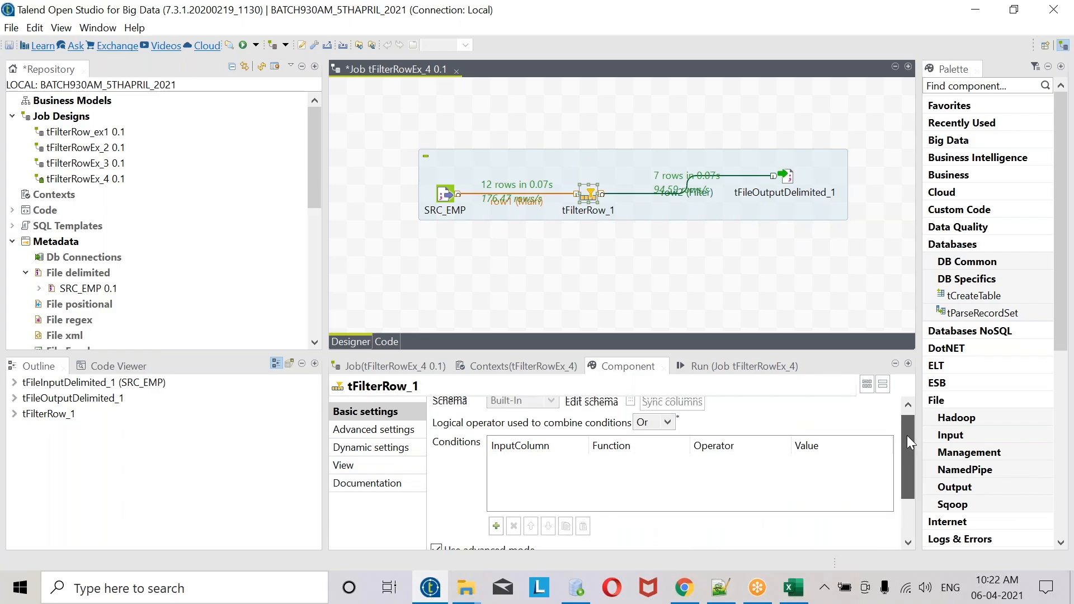
pyautogui.moveTo(908, 435); pyautogui.dragTo(908, 431)
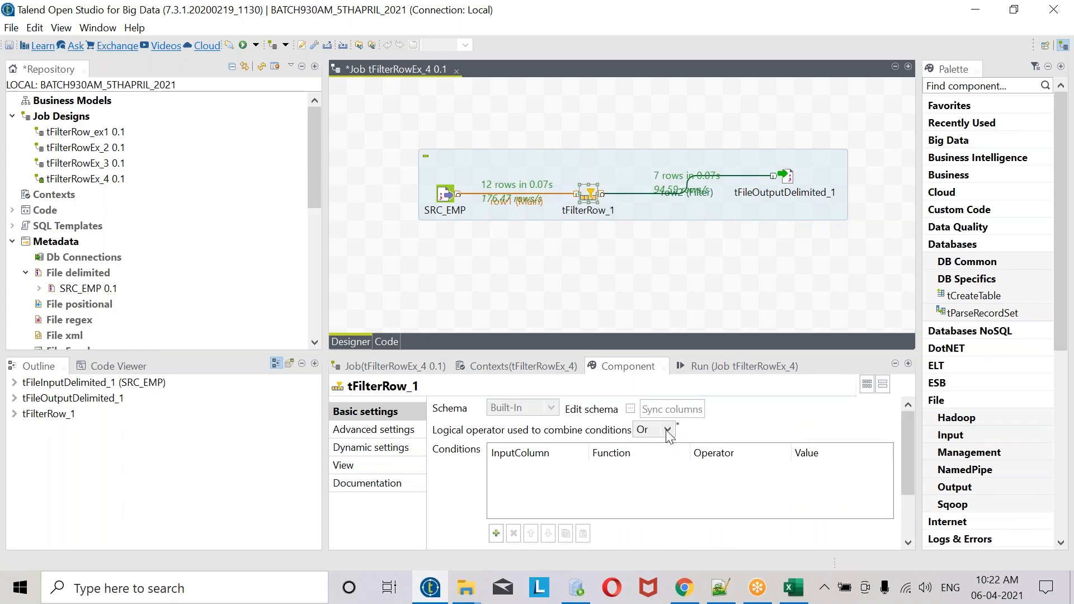
pyautogui.click(632, 410)
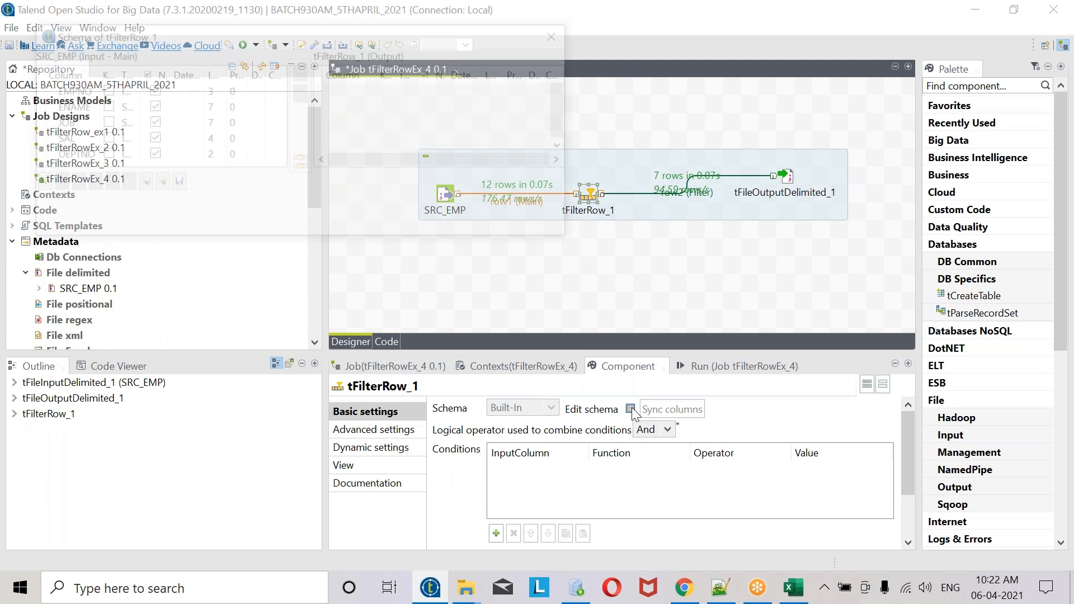
pyautogui.moveTo(572, 239); pyautogui.dragTo(789, 415)
pyautogui.click(492, 159)
pyautogui.click(105, 158)
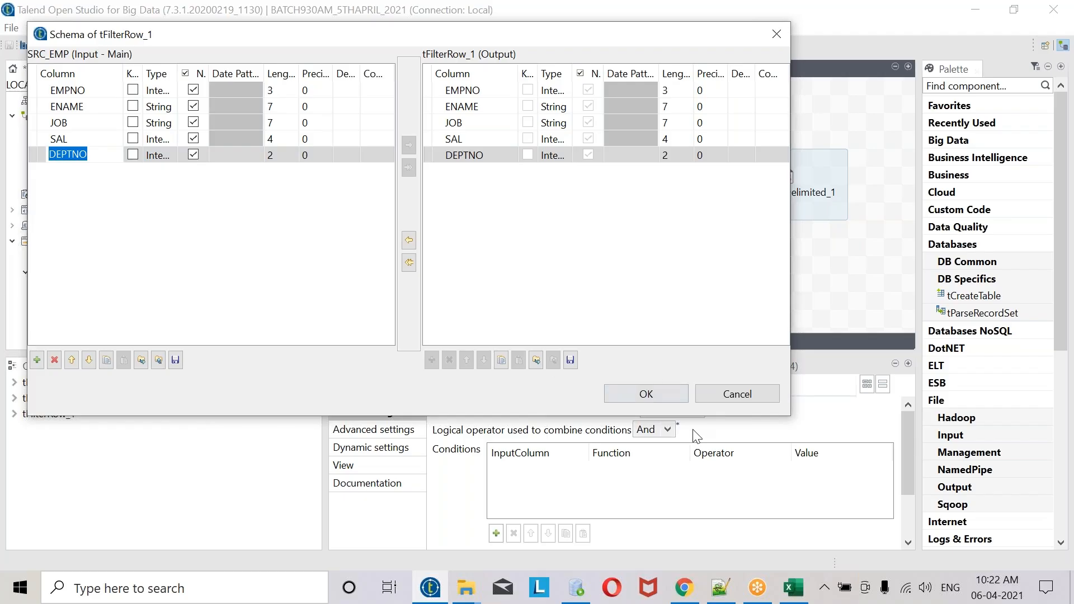
pyautogui.click(667, 391)
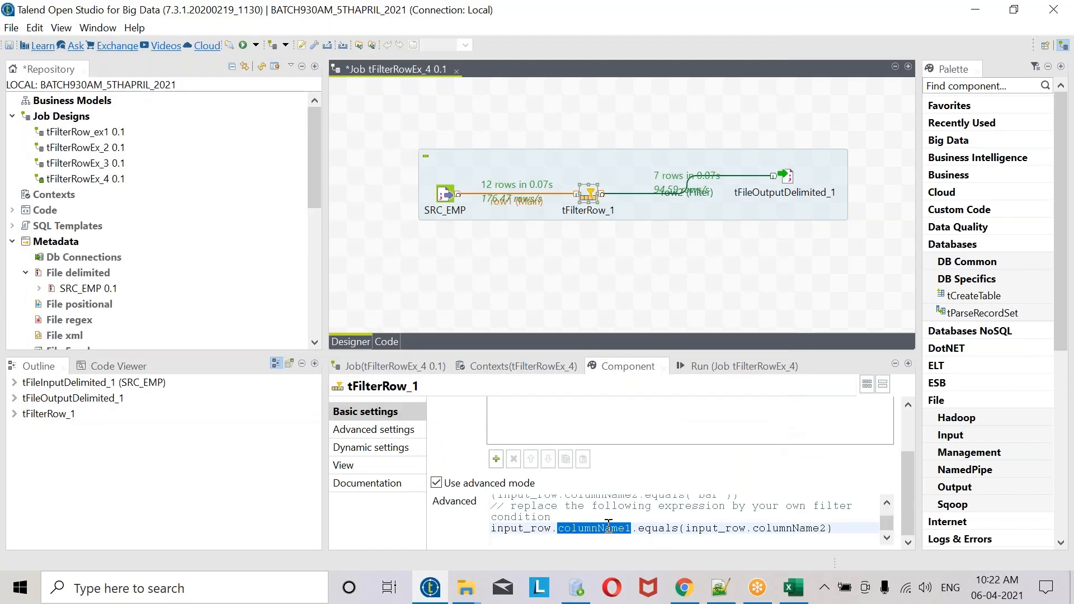
# - Replace the template expression in tFilterRow_1's advanced field with input_row.DEPTNO.equals(10)
pyautogui.press('BackSpace')
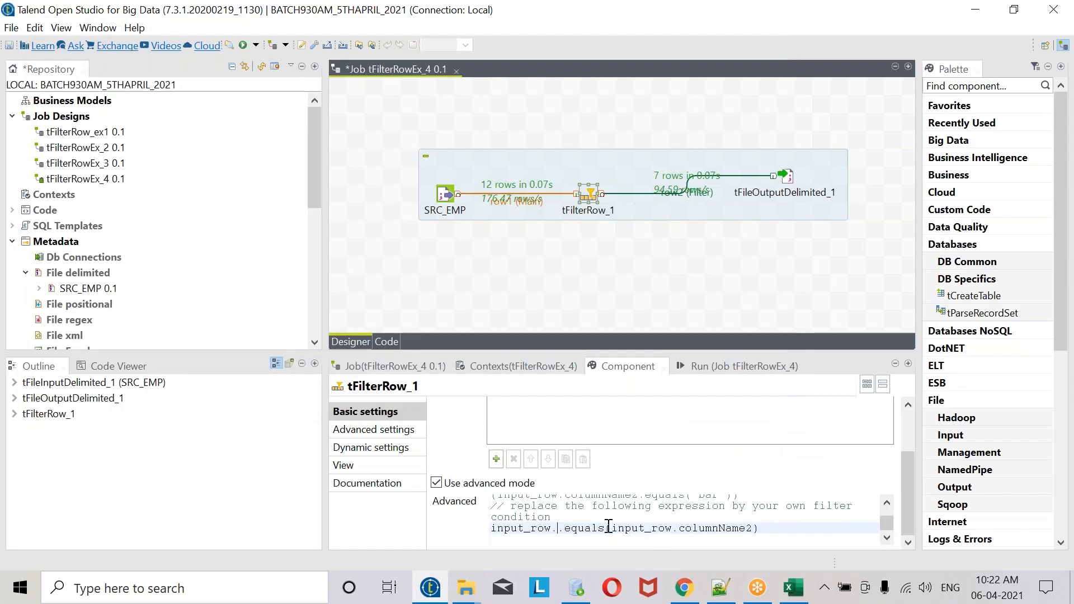
pyautogui.write('DEPTNO')
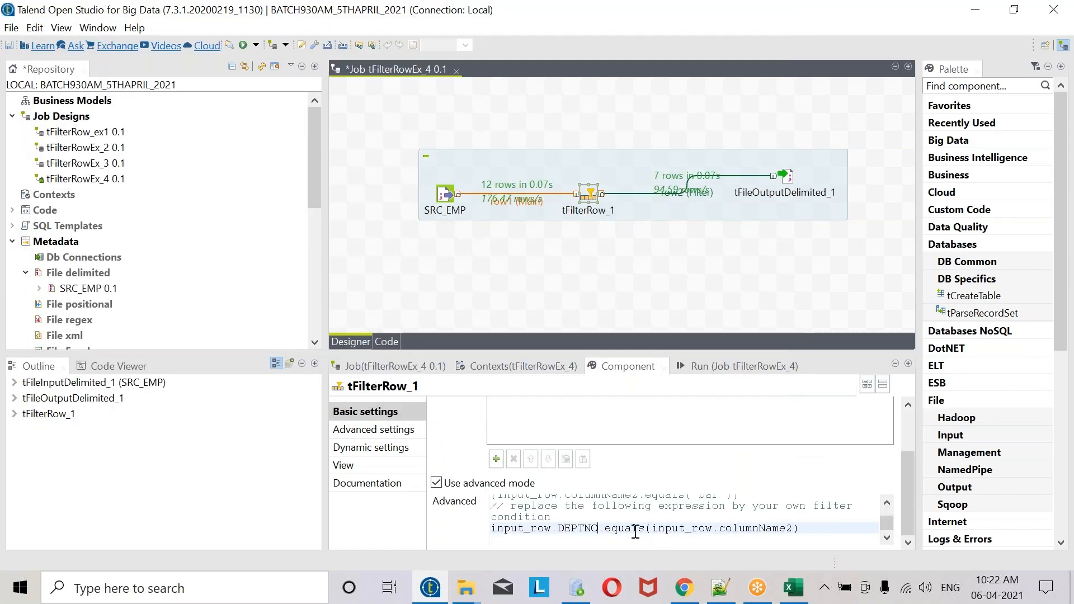
pyautogui.moveTo(653, 529); pyautogui.dragTo(789, 529)
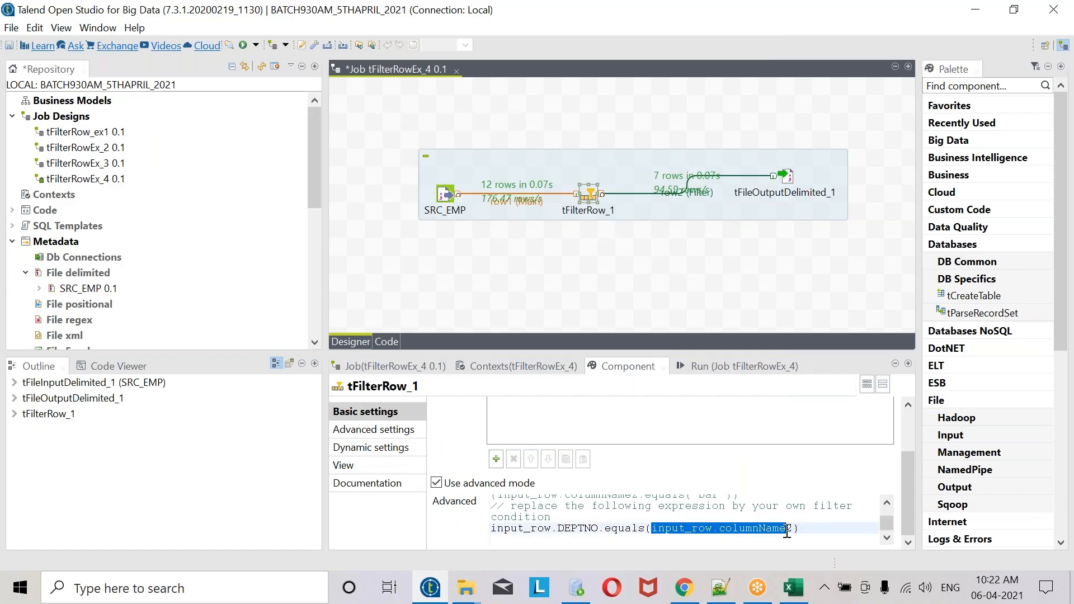
pyautogui.press('BackSpace')
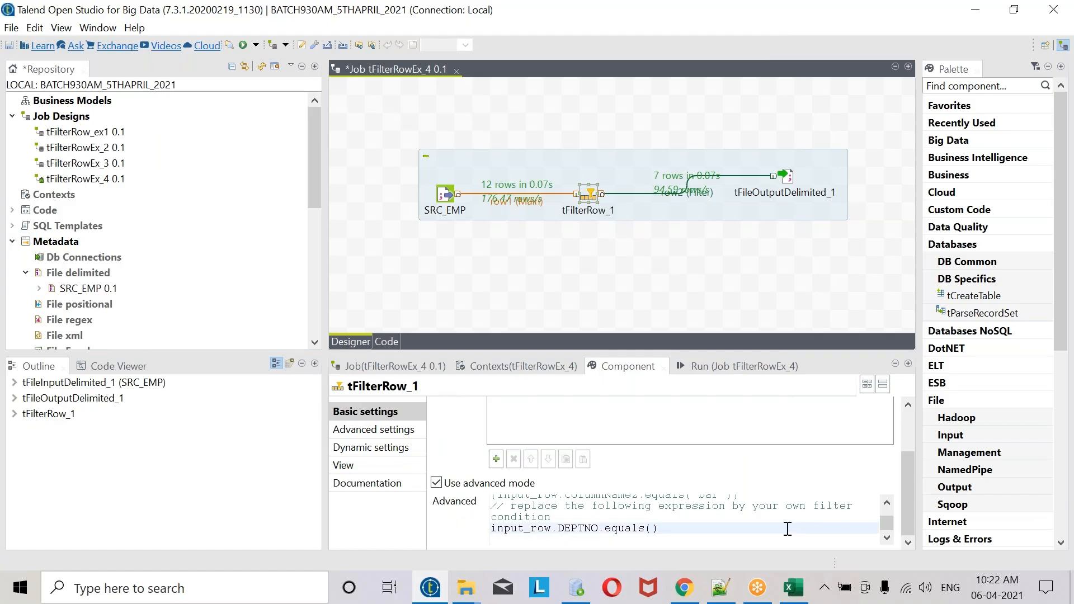
pyautogui.write('10')
# - Run the tFilterRowEx_4 job and reload its output file TGT_FILTERS.txt in Notepad++
pyautogui.click(716, 367)
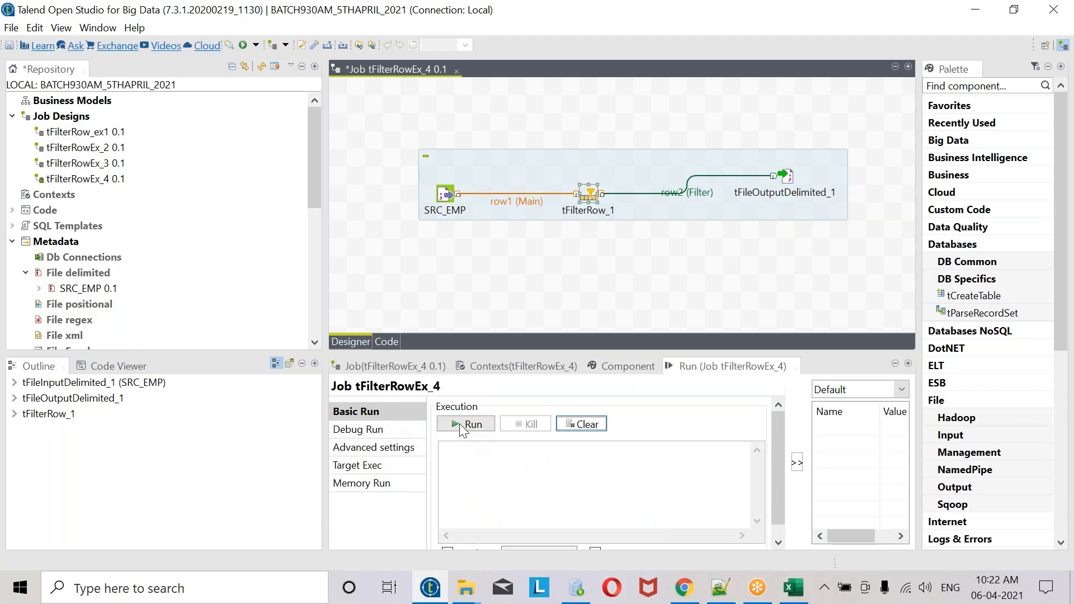
pyautogui.click(460, 425)
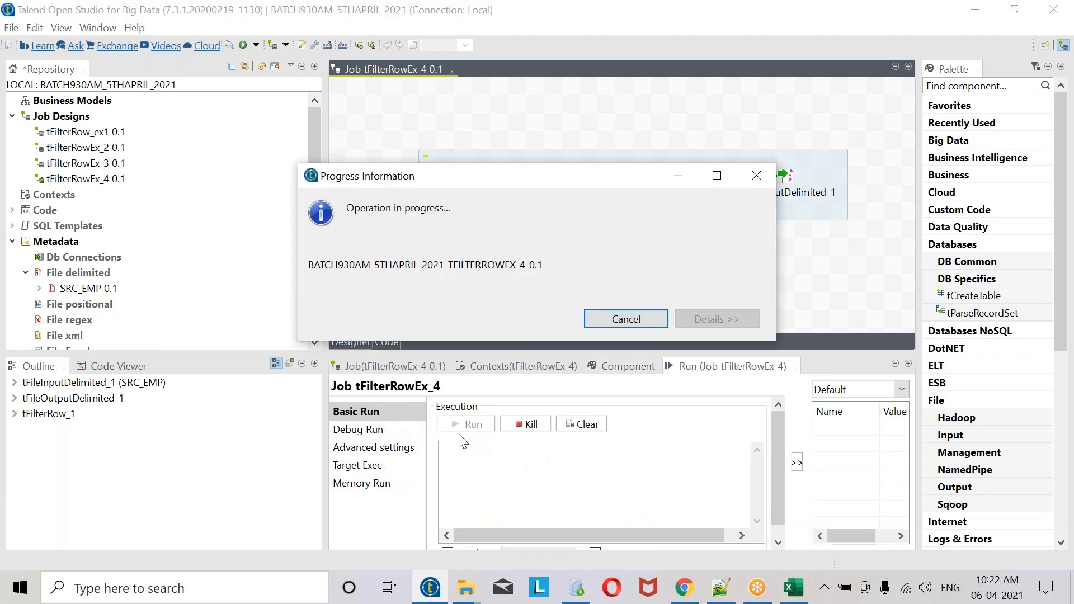
pyautogui.click(722, 594)
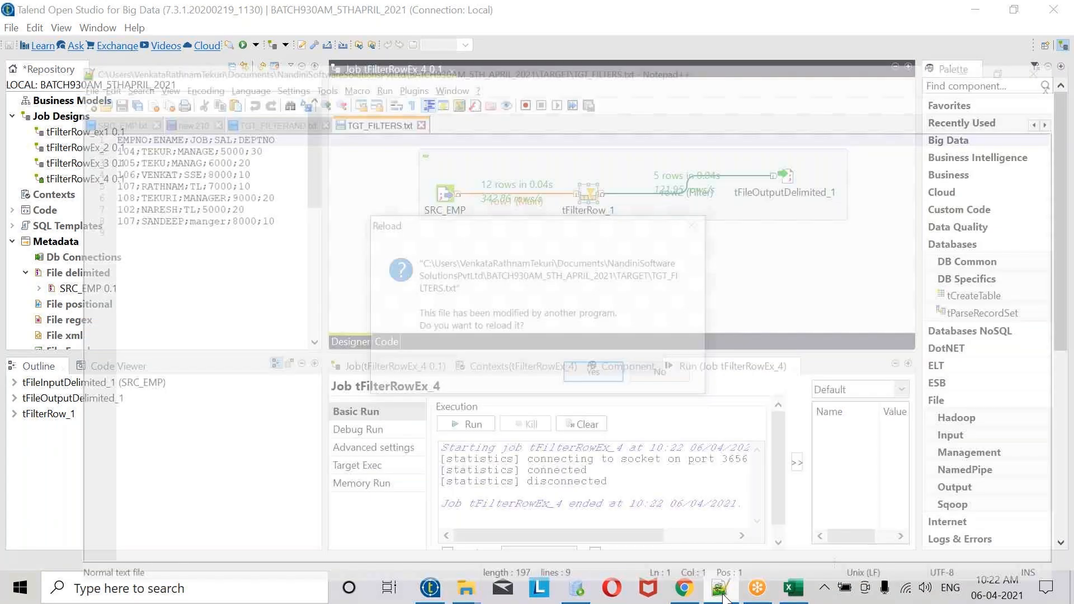
pyautogui.press('Return')
# - Check the filtered employee rows in TGT_FILTERS.txt against the DEPTNO 10 condition
pyautogui.click(247, 151)
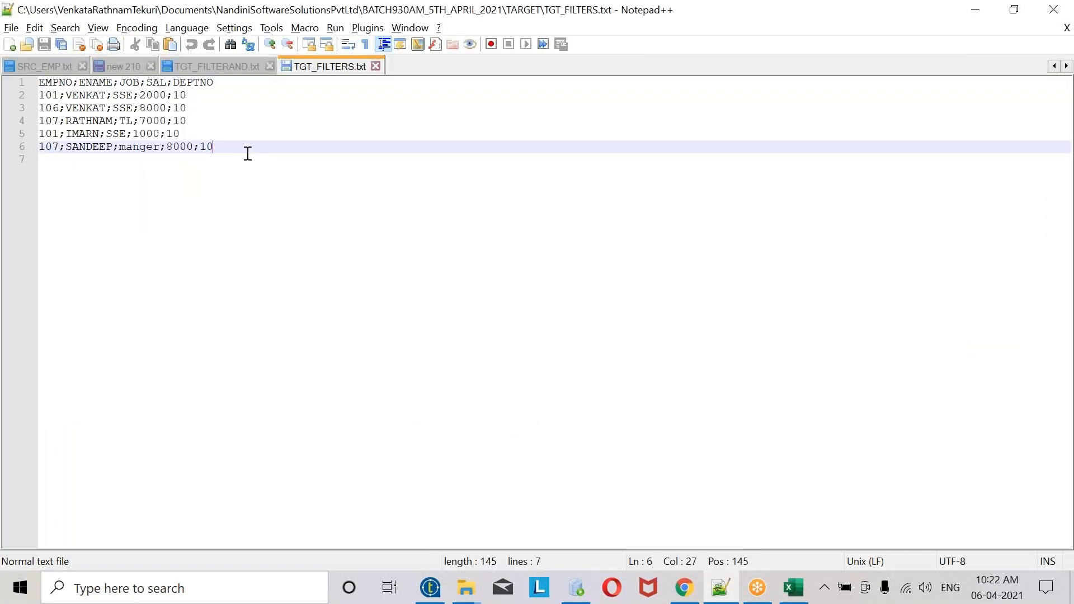
pyautogui.hotkey('ctrl', 'shift', 'Home')
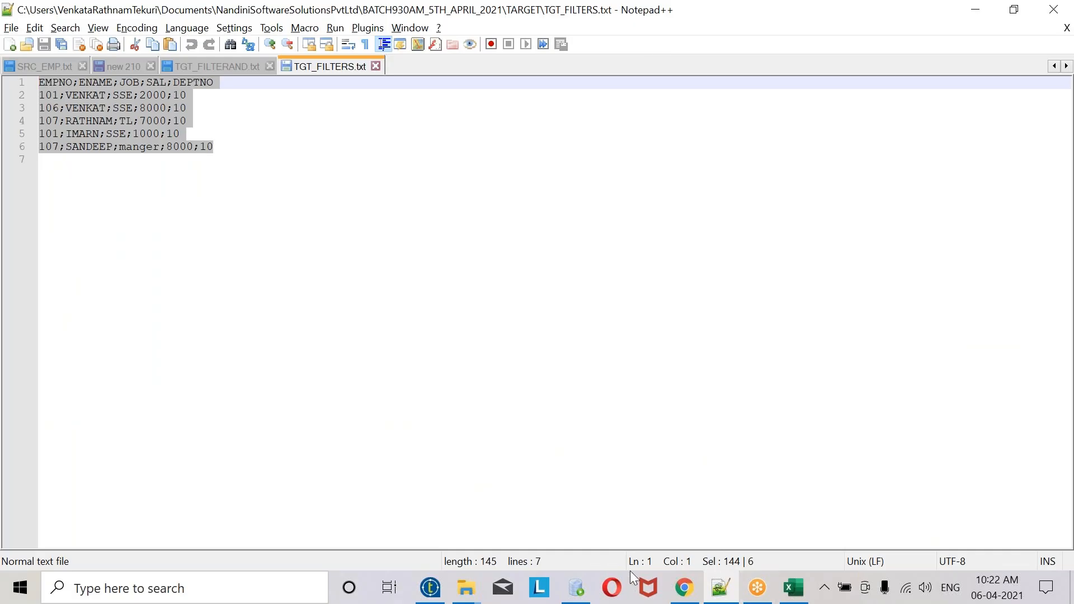
pyautogui.click(223, 147)
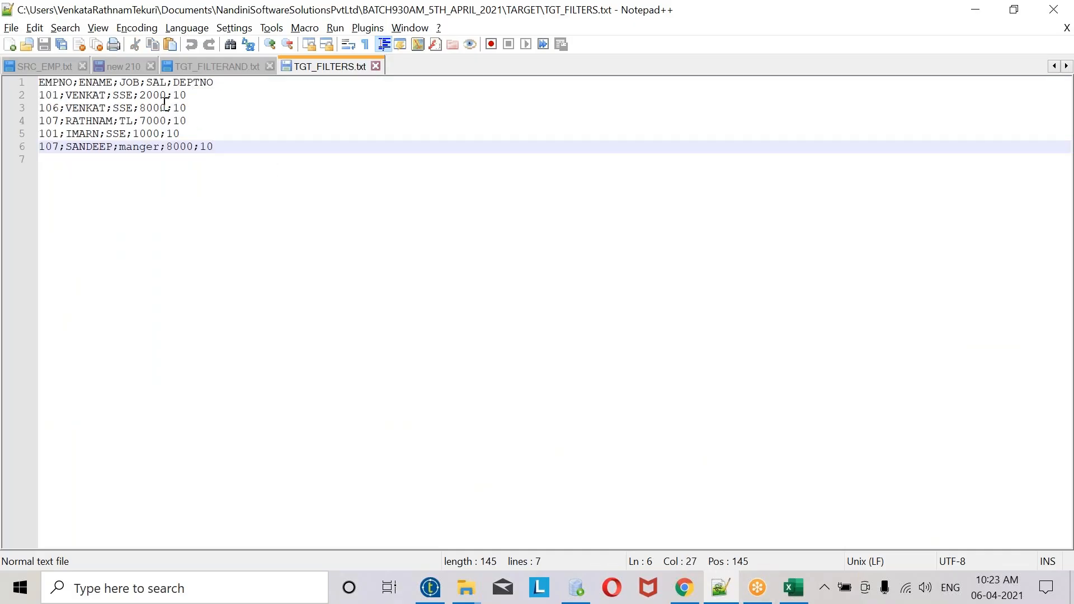
pyautogui.click(163, 107)
pyautogui.click(182, 147)
pyautogui.click(594, 596)
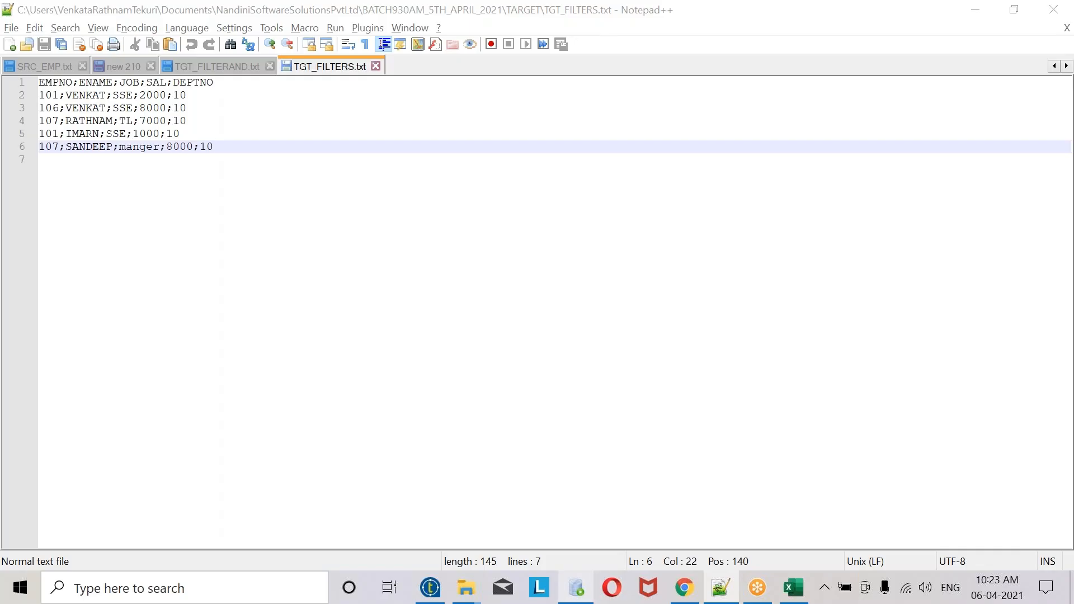
# - Return to Talend and append an || operator after input_row.DEPTNO.equals(10) in tFilterRow_1's advanced expression
pyautogui.click(430, 588)
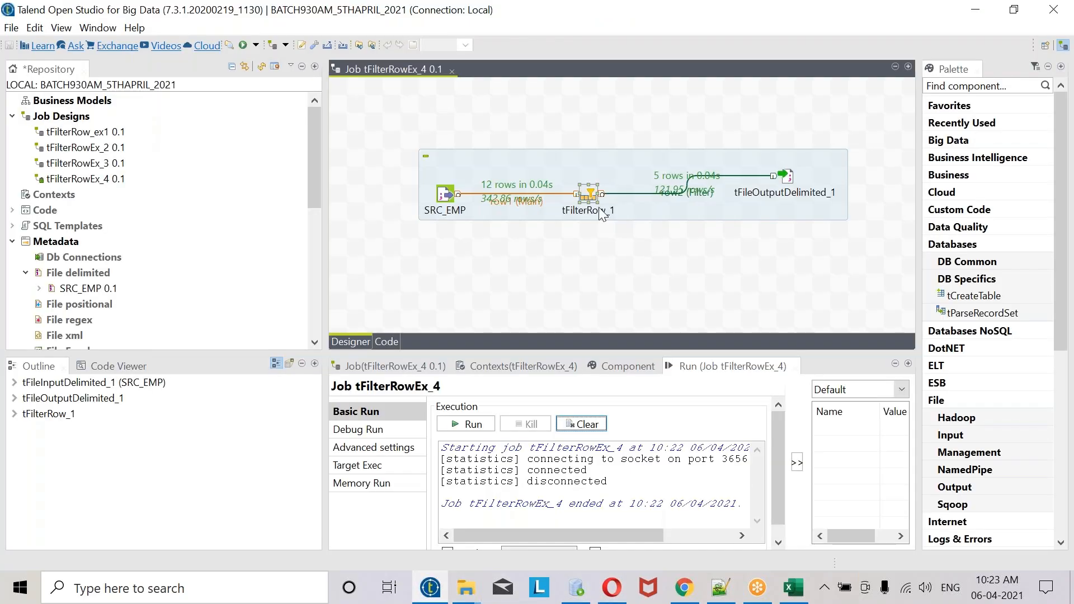
pyautogui.doubleClick(591, 198)
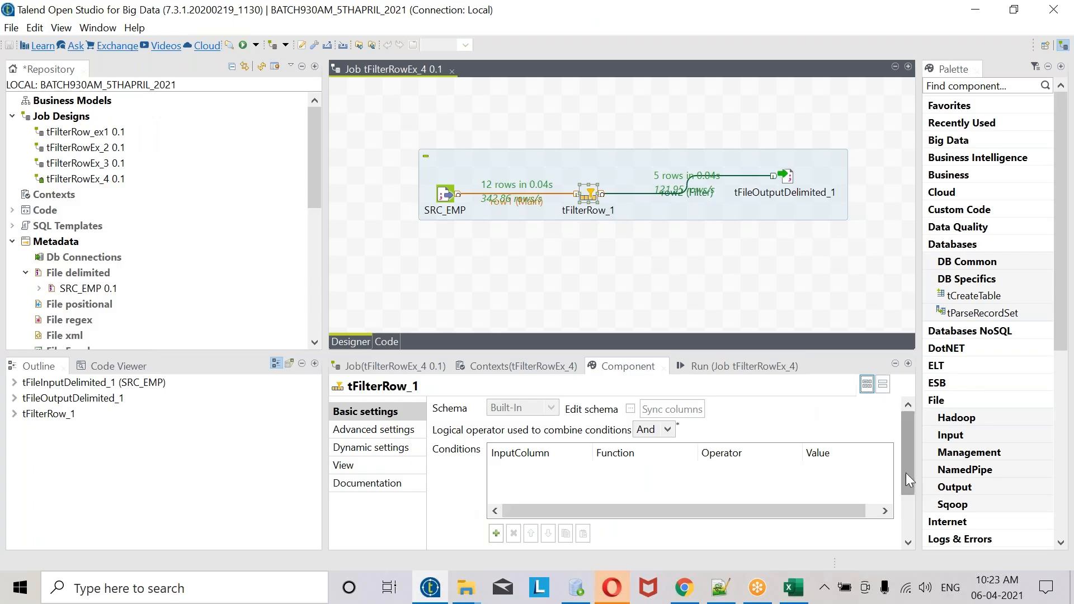
pyautogui.moveTo(908, 477); pyautogui.dragTo(908, 541)
pyautogui.scroll(-3, 887, 531)
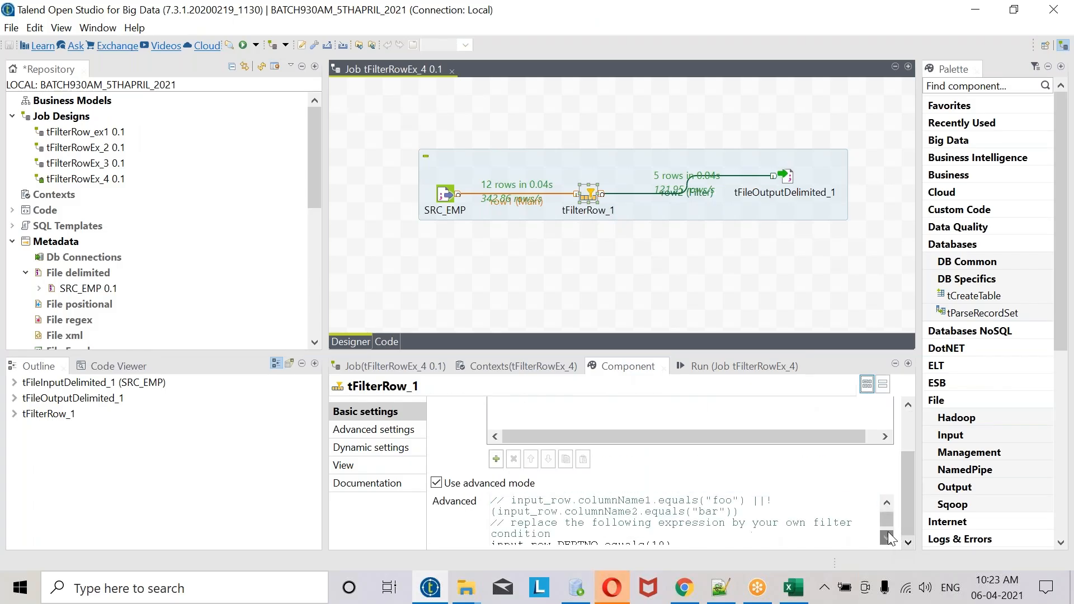
pyautogui.click(713, 531)
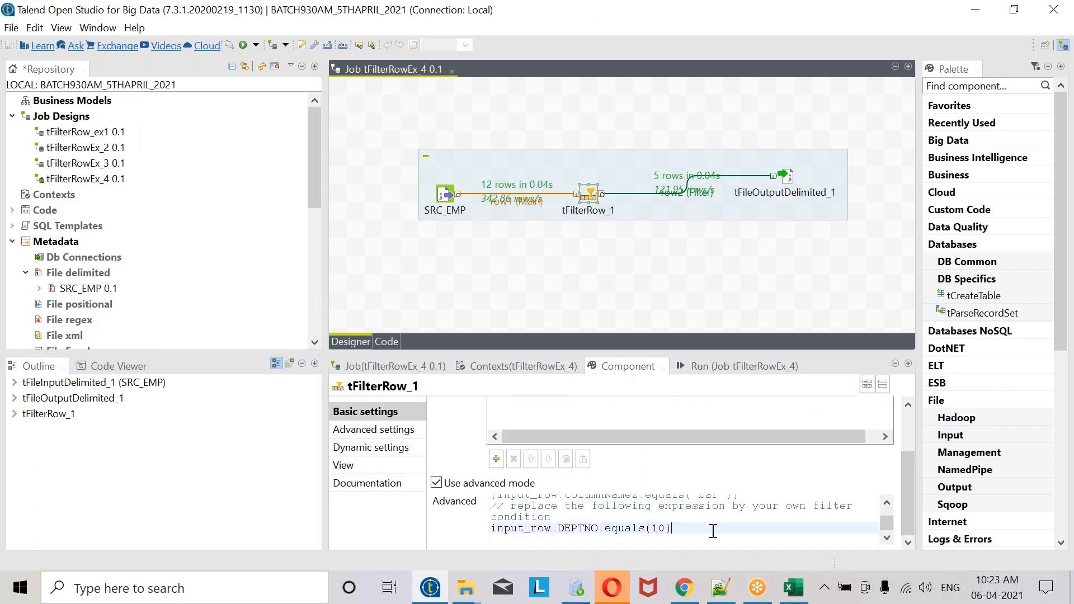
pyautogui.write('|')
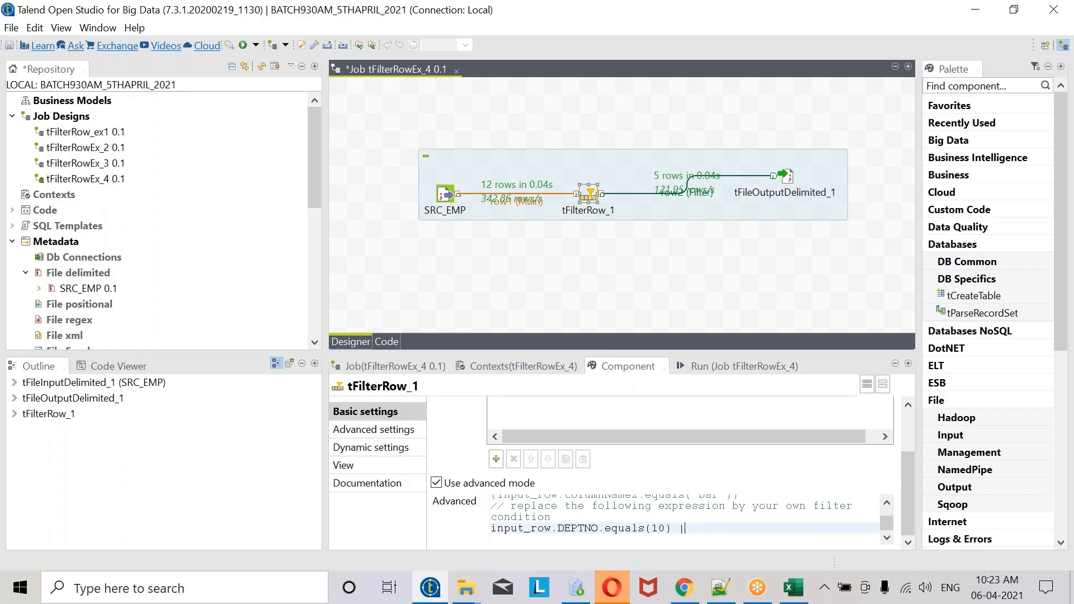
pyautogui.write('|')
pyautogui.write('(')
pyautogui.press('BackSpace')
pyautogui.press('BackSpace')
# - Copy the DEPTNO condition after the || operator and change the copy to input_row.SAL.equals(5000)
pyautogui.moveTo(671, 529); pyautogui.dragTo(492, 530)
pyautogui.hotkey('ctrl', 'c')
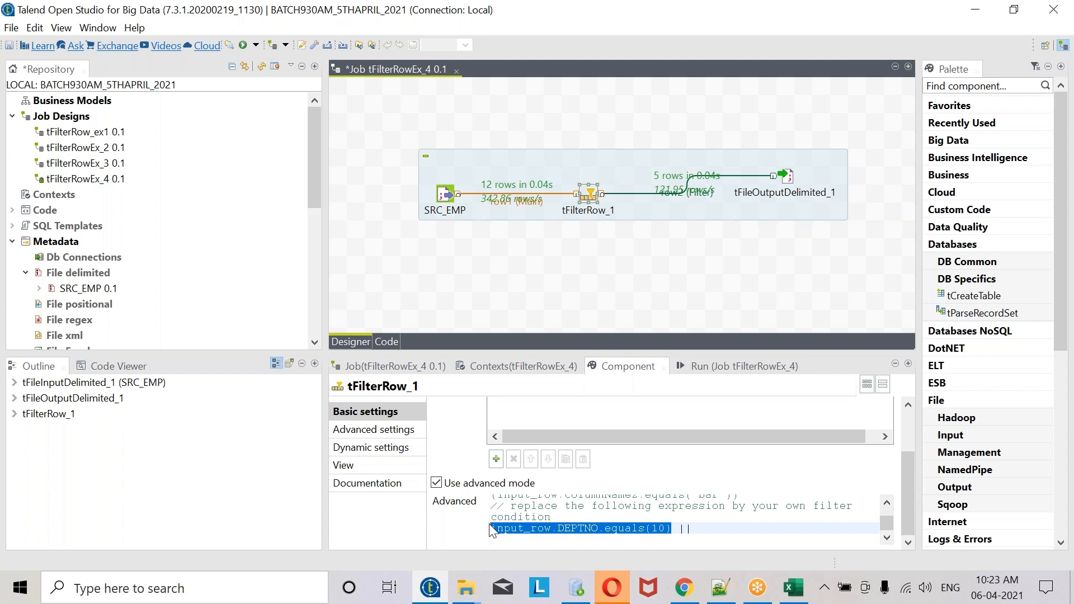
pyautogui.click(711, 533)
pyautogui.hotkey('ctrl', 'v')
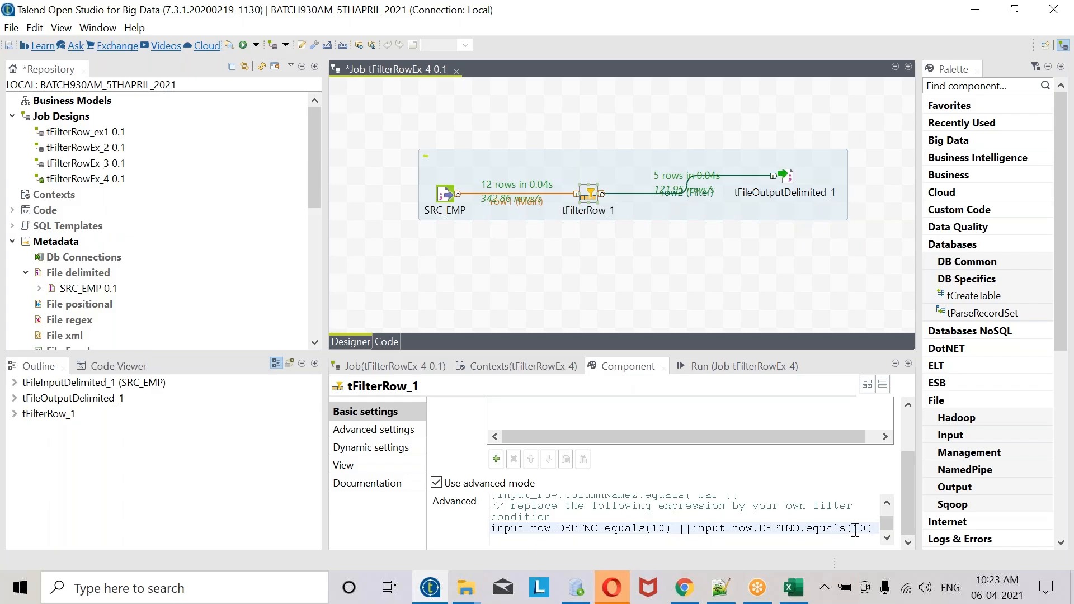
pyautogui.press('Left')
pyautogui.press('BackSpace')
pyautogui.press('BackSpace')
pyautogui.write('5000')
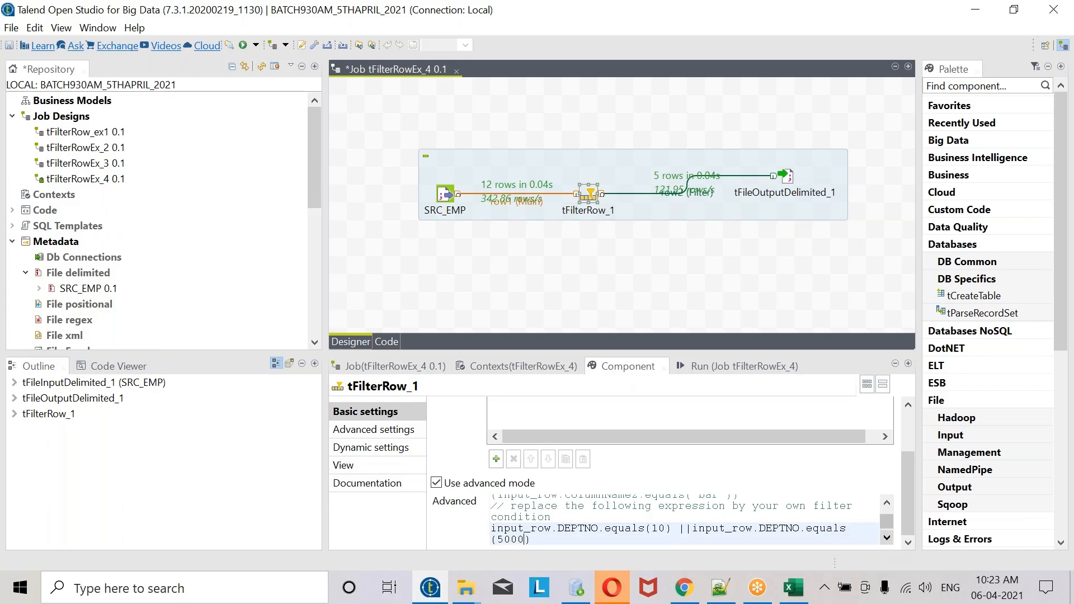
pyautogui.doubleClick(777, 529)
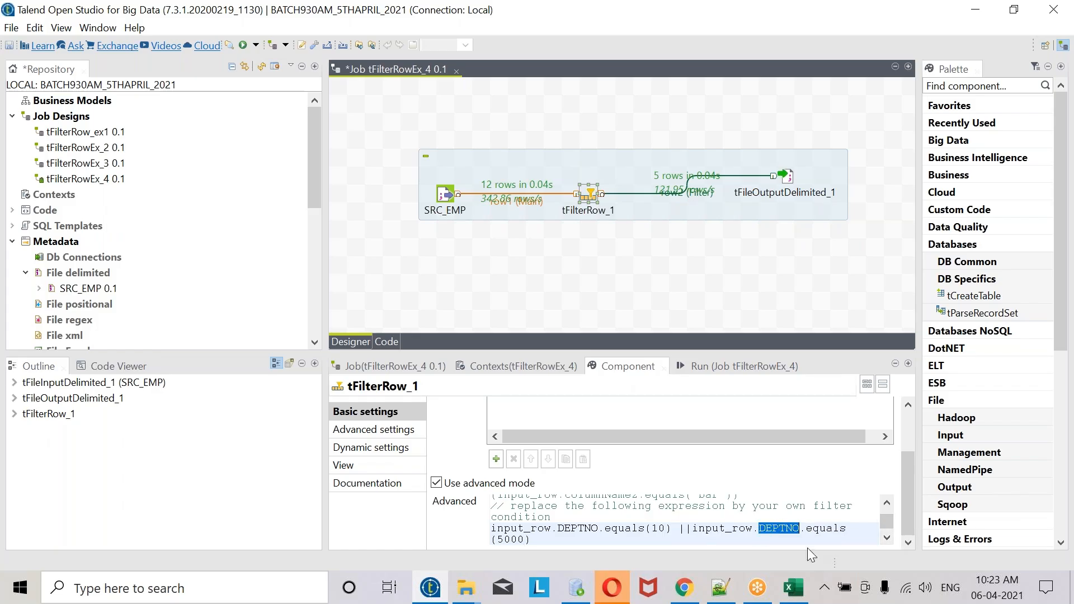
pyautogui.press('BackSpace')
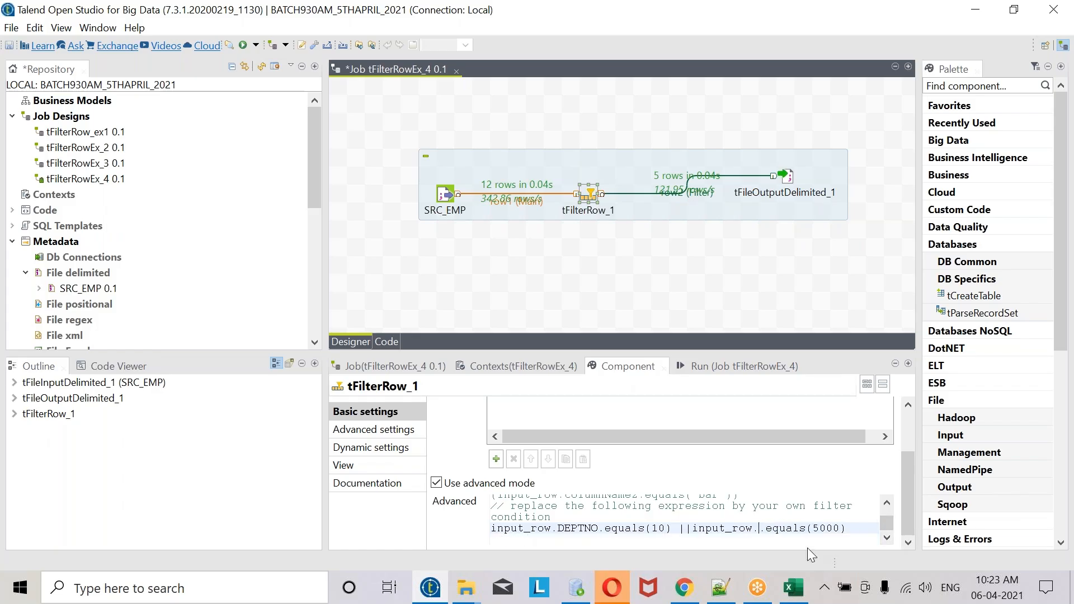
pyautogui.write('SAL')
# - Check the SAL column name in the header of TGT_FILTERS.txt in Notepad++ and return to Talend
pyautogui.click(721, 587)
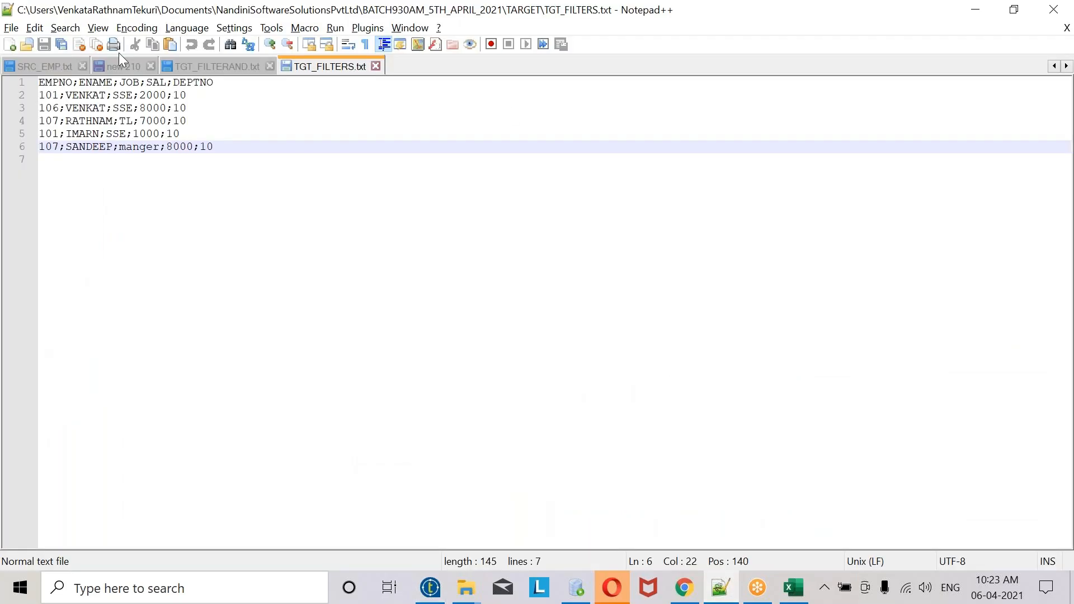
pyautogui.doubleClick(156, 82)
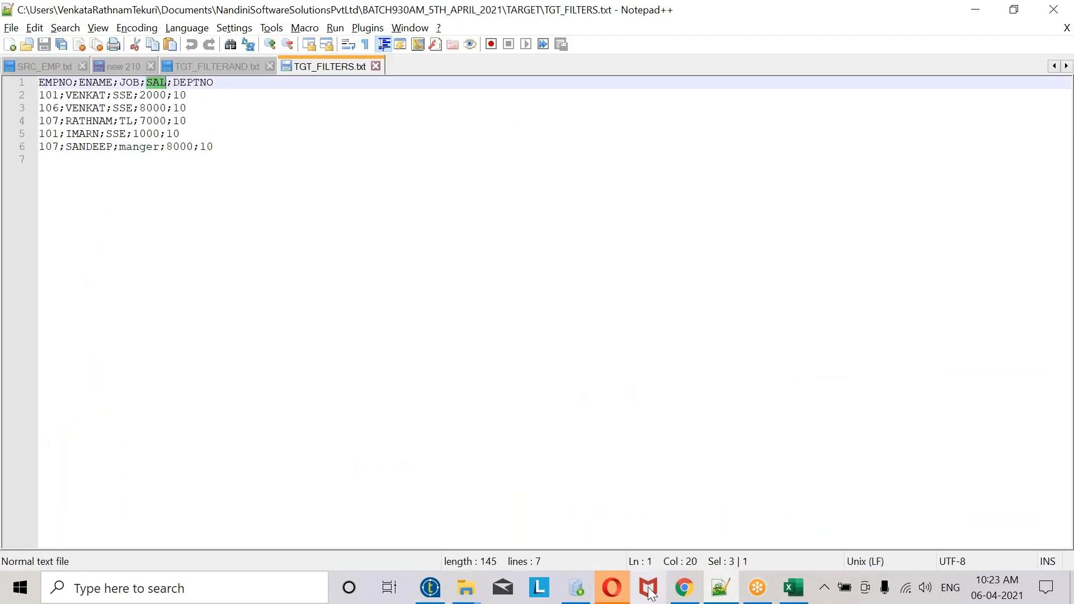
pyautogui.click(429, 588)
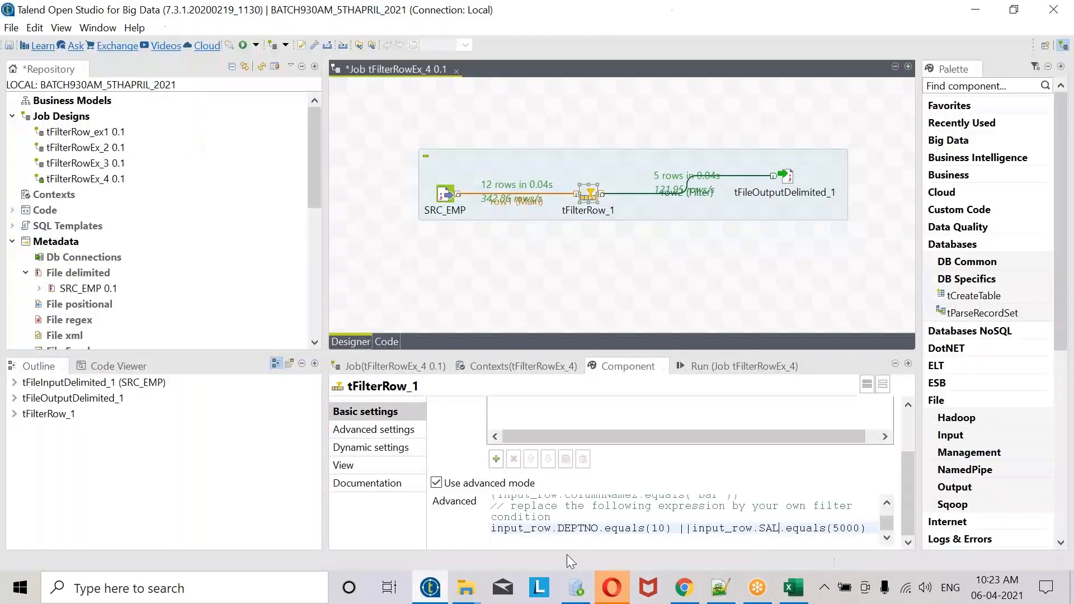
pyautogui.click(871, 526)
pyautogui.write('&&')
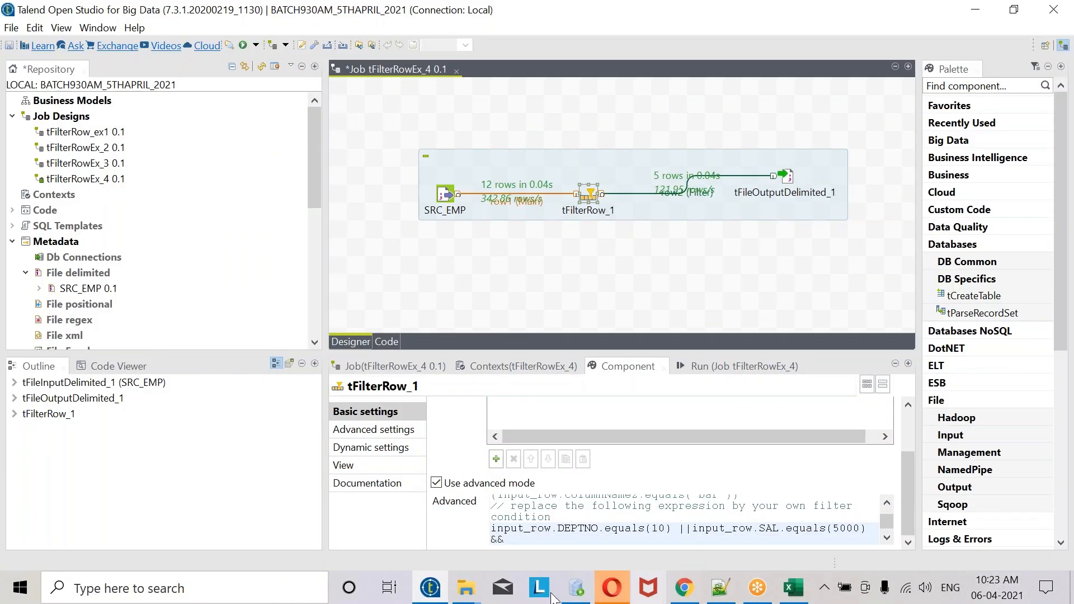
pyautogui.moveTo(694, 536); pyautogui.dragTo(866, 531)
pyautogui.hotkey('ctrl', 'c')
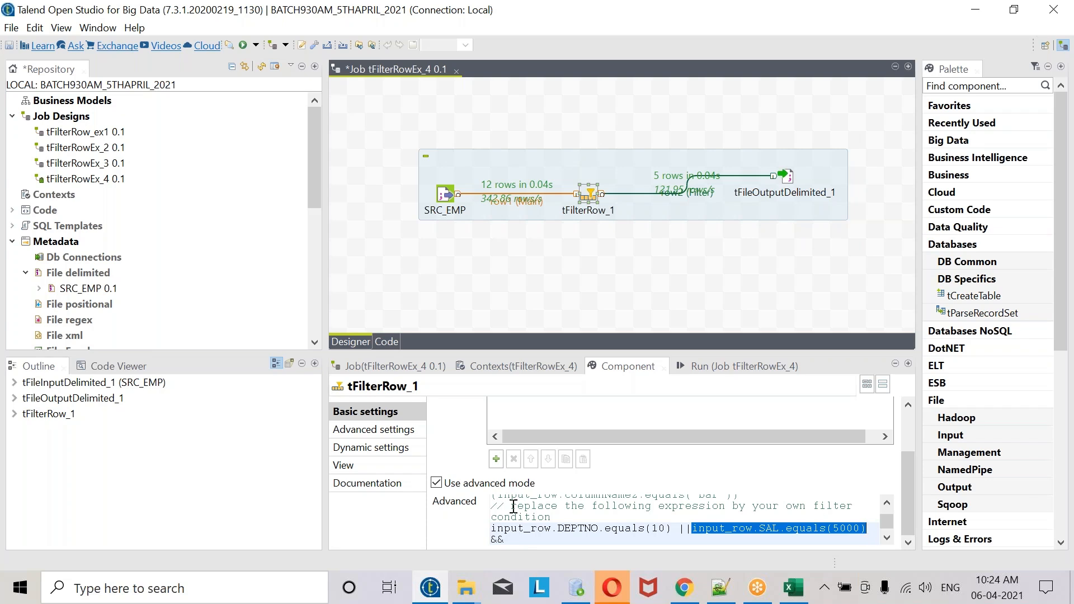
pyautogui.click(525, 541)
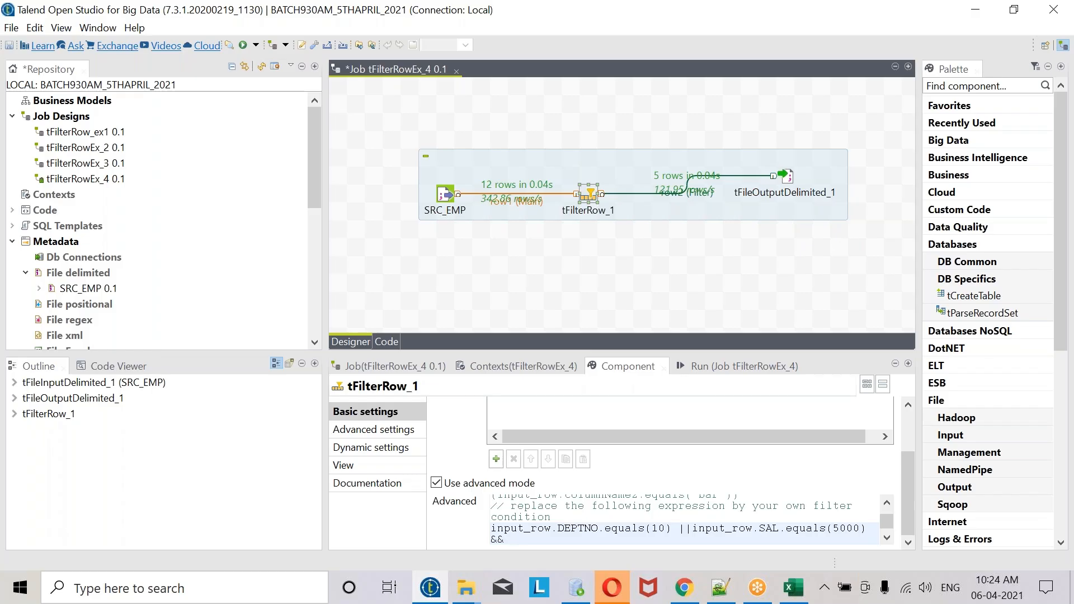
pyautogui.hotkey('ctrl', 'v')
pyautogui.moveTo(685, 541); pyautogui.dragTo(484, 525)
pyautogui.press('BackSpace')
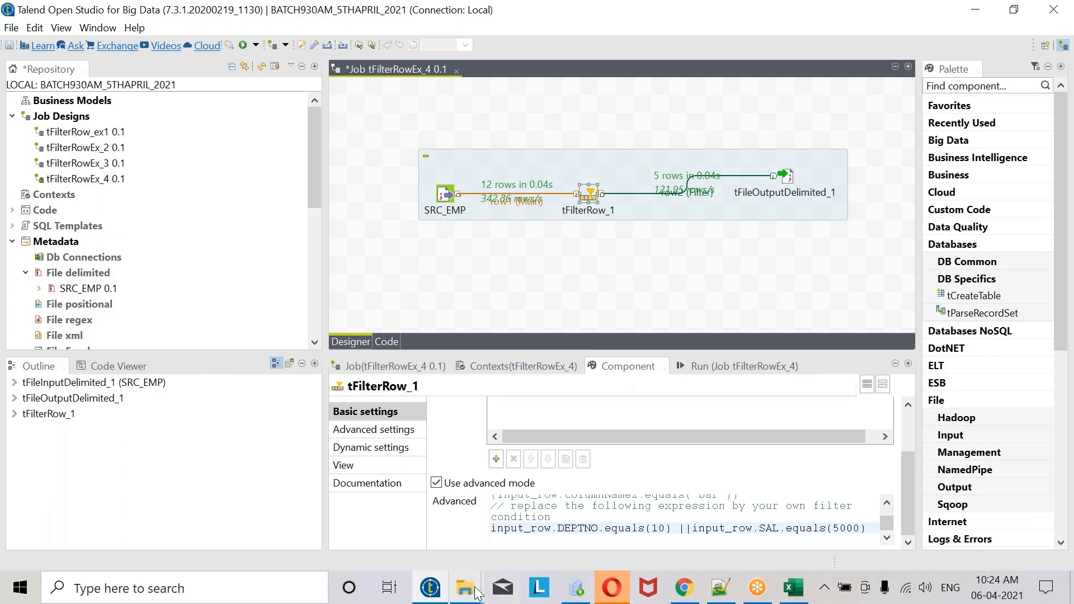
# - Switch back to Talend from the TGT_FILTERS.txt output and run the tFilterRowEx_4 job
pyautogui.hotkey('alt', 'Tab')
pyautogui.moveTo(572, 596)
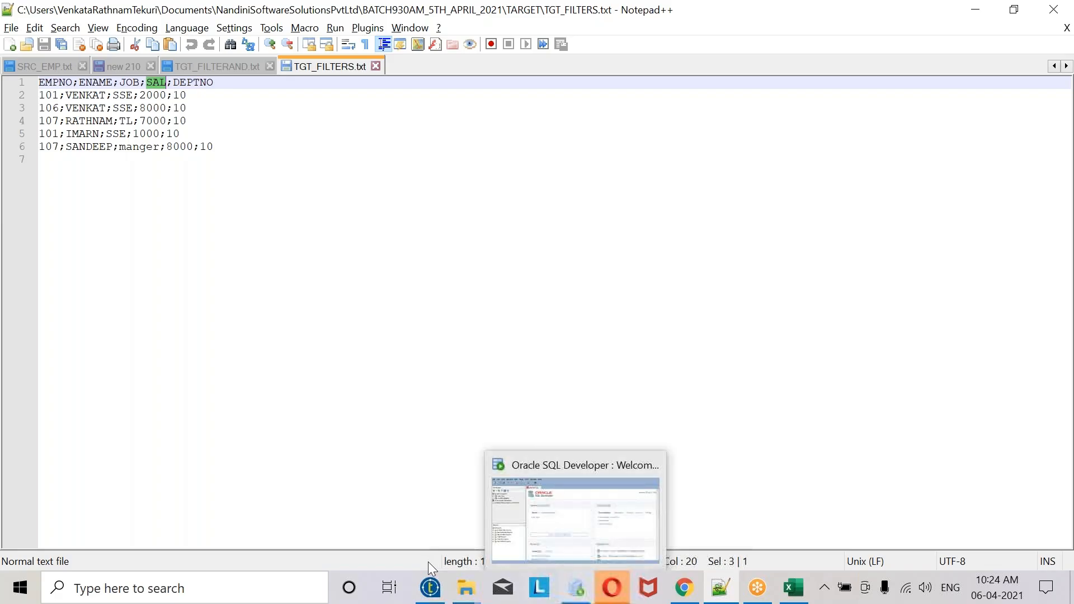
pyautogui.click(423, 591)
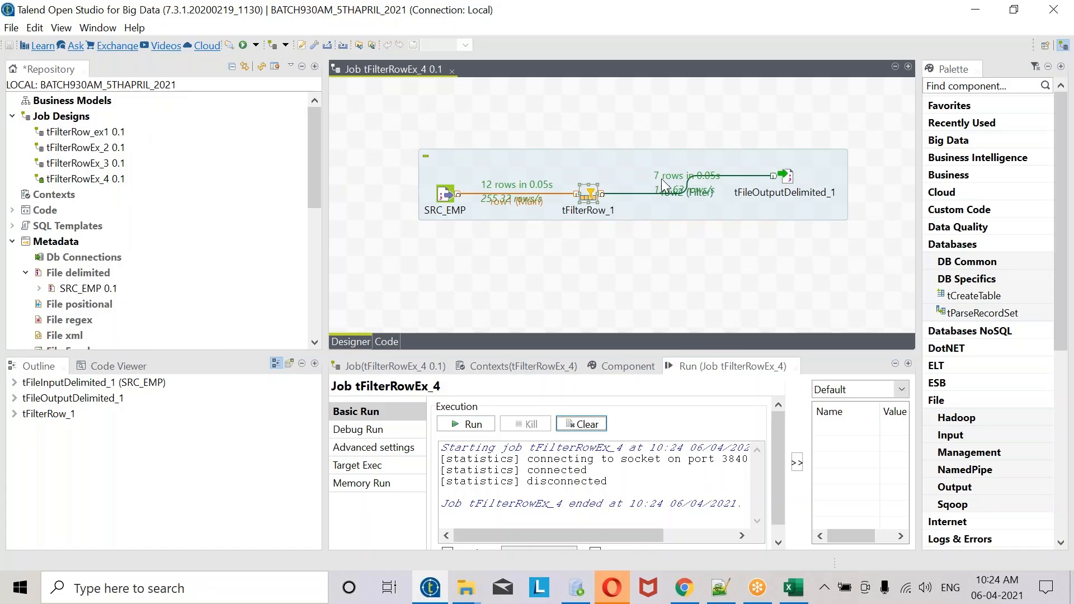
# - Reload TGT_FILTERS.txt in Notepad++ and examine the DEPTNO, SAL and ENAME values of the rows with salary 5000
pyautogui.click(712, 593)
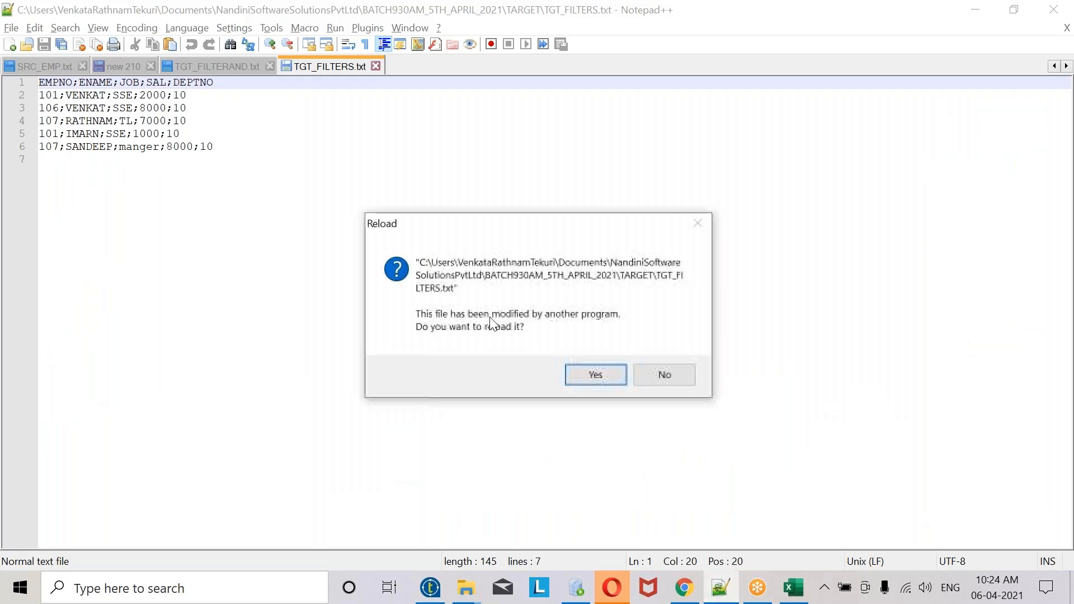
pyautogui.click(590, 374)
pyautogui.doubleClick(193, 108)
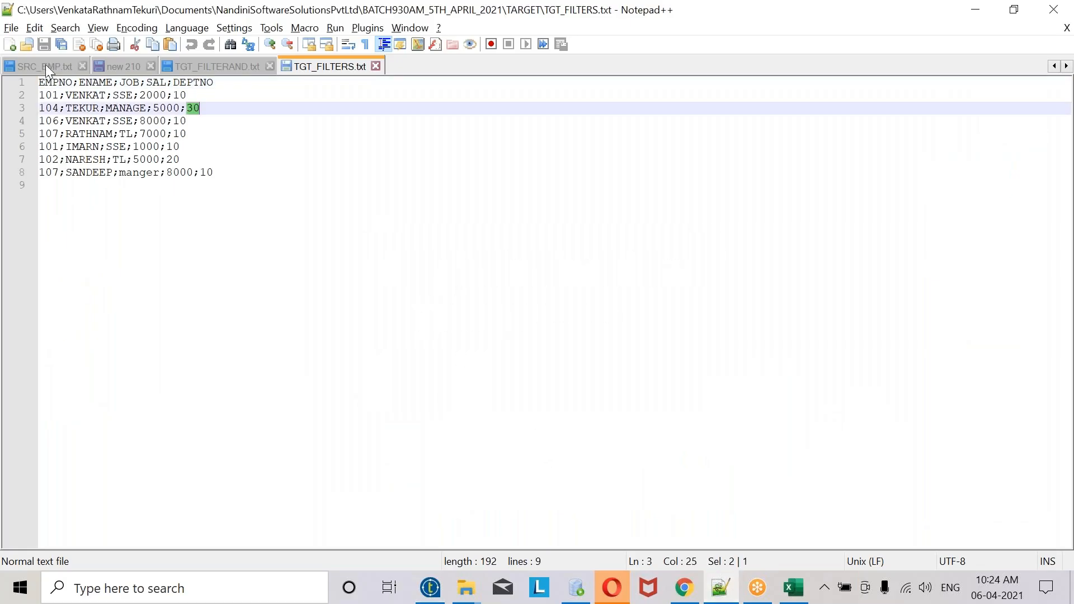
pyautogui.doubleClick(168, 107)
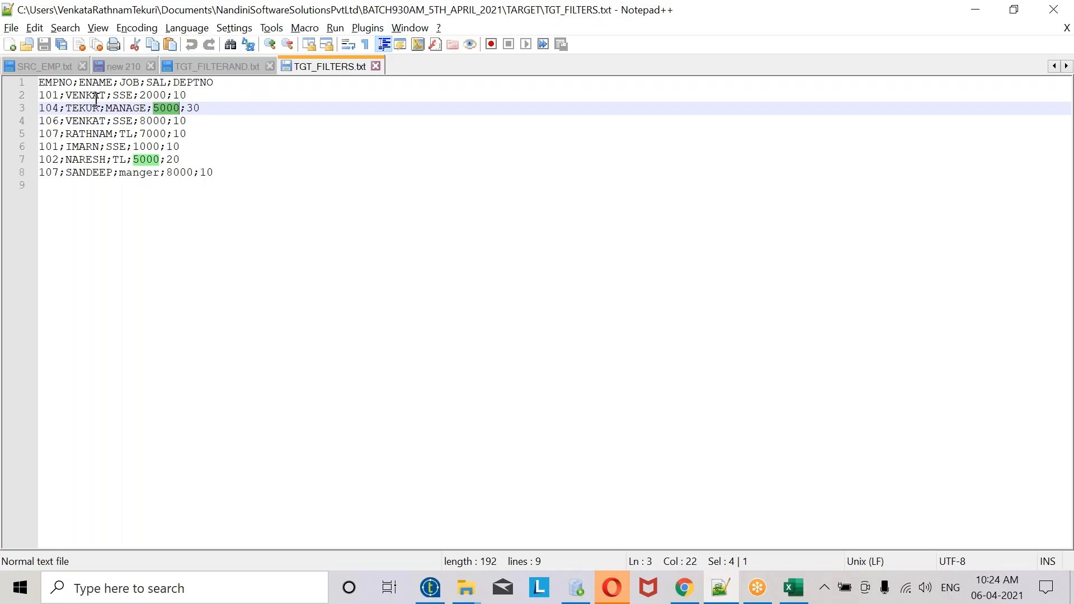
pyautogui.click(87, 83)
pyautogui.doubleClick(87, 83)
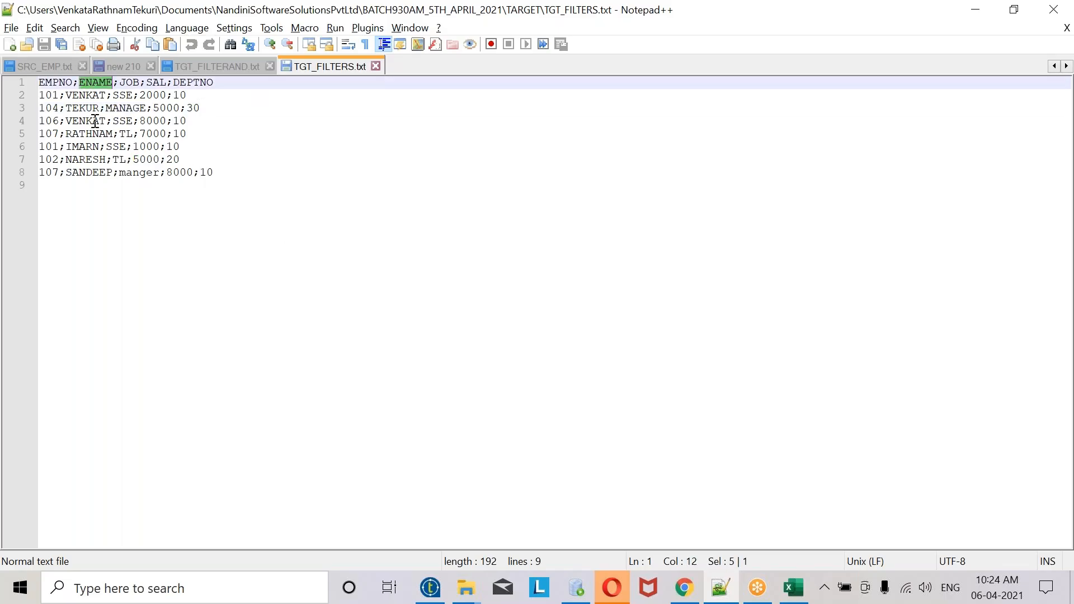
pyautogui.click(92, 160)
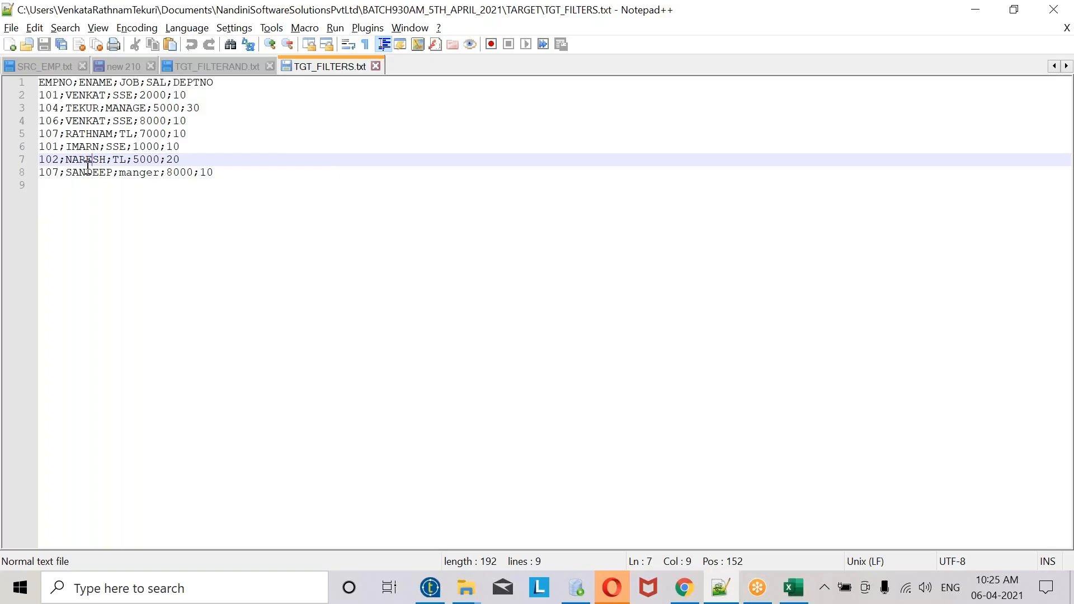
pyautogui.doubleClick(85, 160)
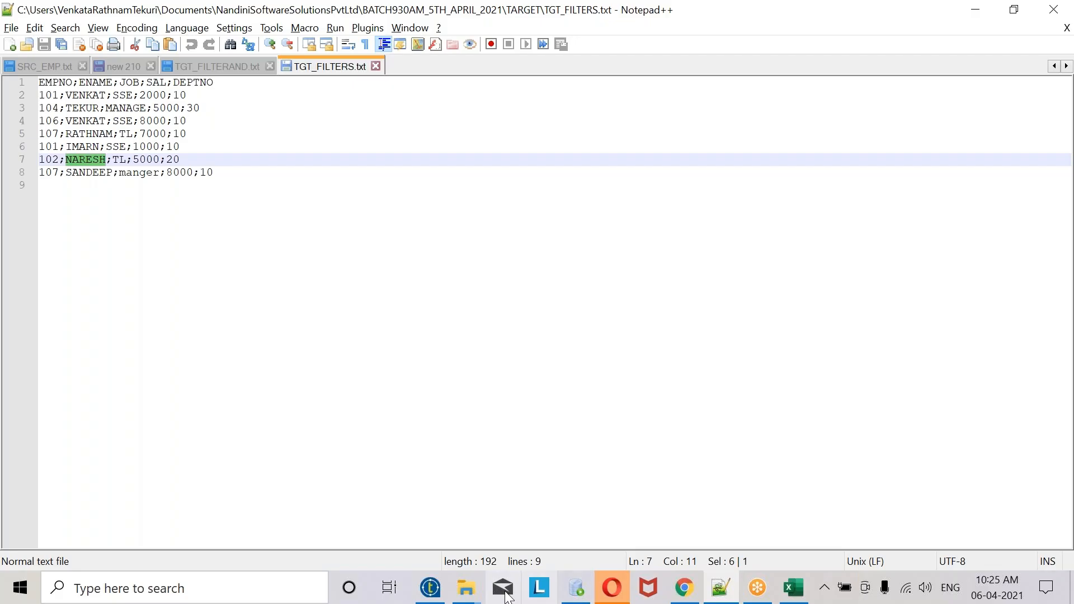
# - Return to Talend and append an && operator after input_row.SAL.equals(5000) in tFilterRow_1's advanced expression
pyautogui.click(431, 589)
pyautogui.doubleClick(589, 202)
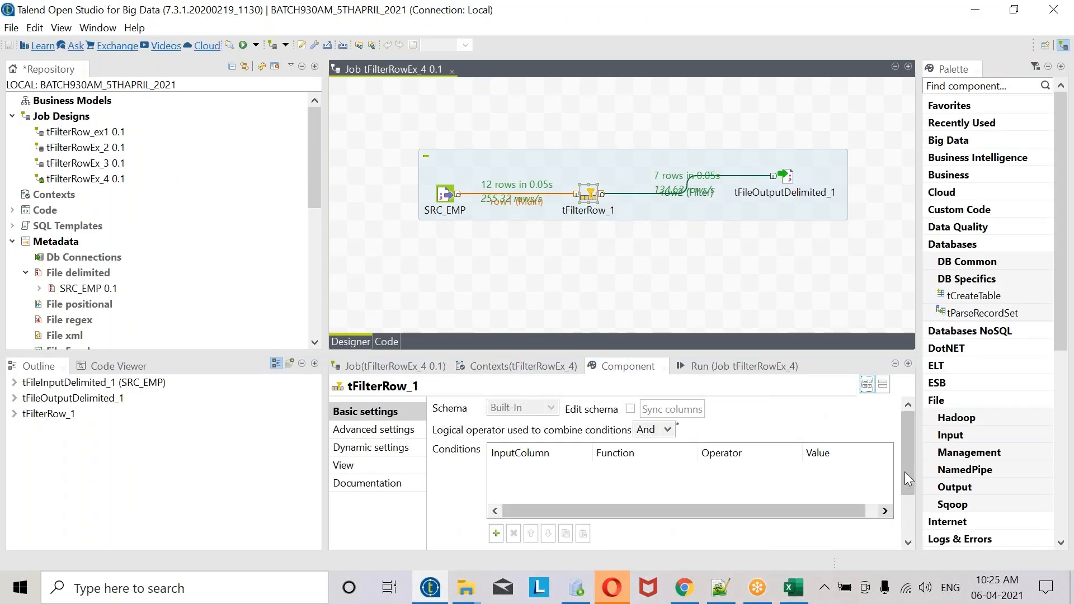
pyautogui.moveTo(907, 464); pyautogui.dragTo(908, 521)
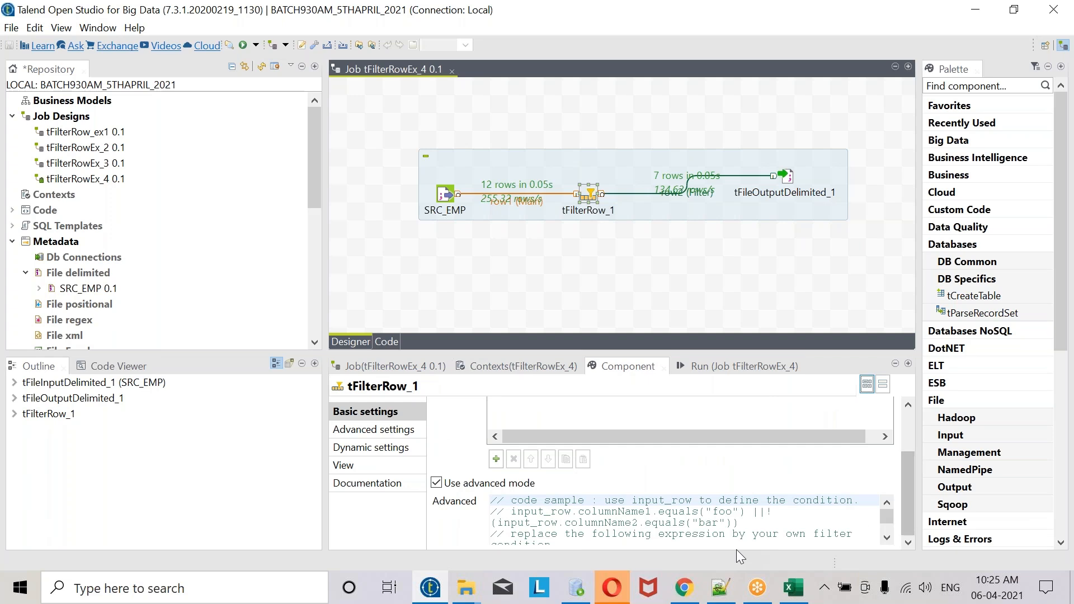
pyautogui.click(888, 538)
pyautogui.click(887, 539)
pyautogui.click(888, 538)
pyautogui.click(881, 537)
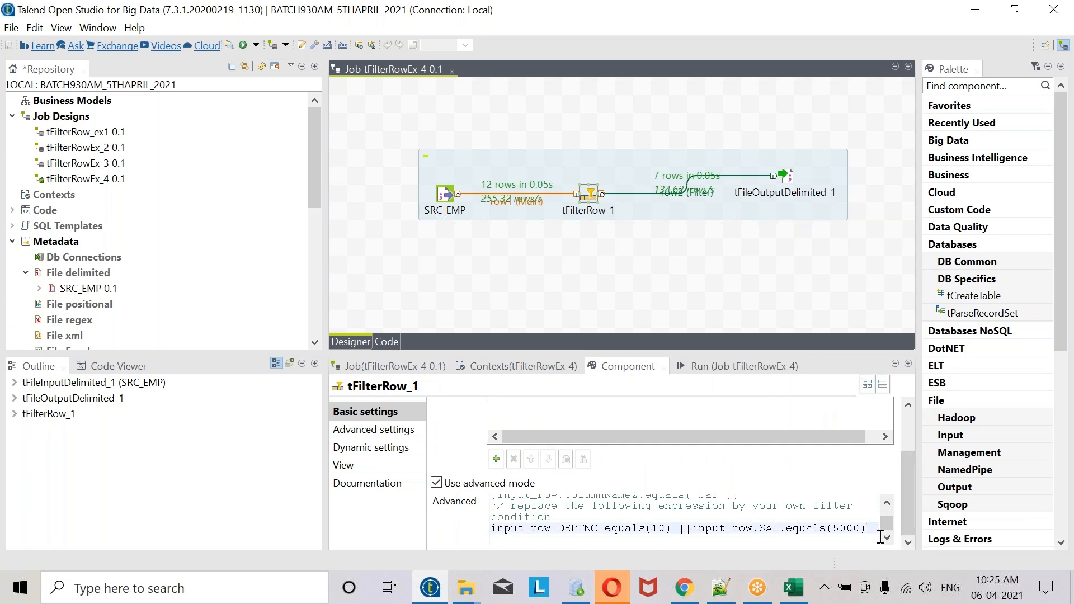
pyautogui.write('&&')
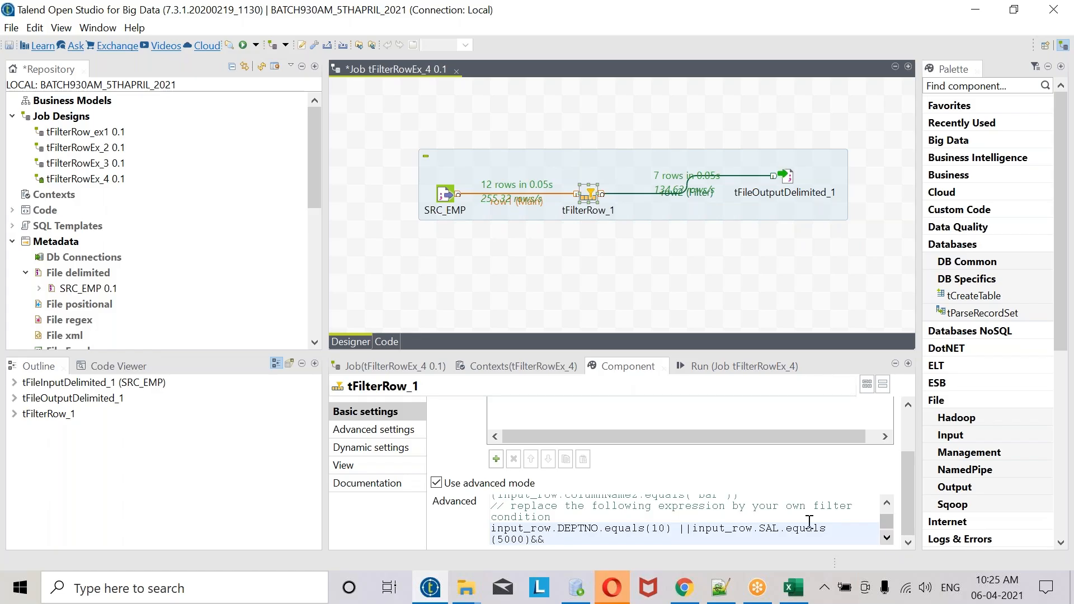
# - Copy the input_row.DEPTNO reference after the && operator and change it to an input_row.ENAME.equals condition with the TL employee's name in quotes
pyautogui.moveTo(604, 530); pyautogui.dragTo(482, 529)
pyautogui.hotkey('ctrl', 'c')
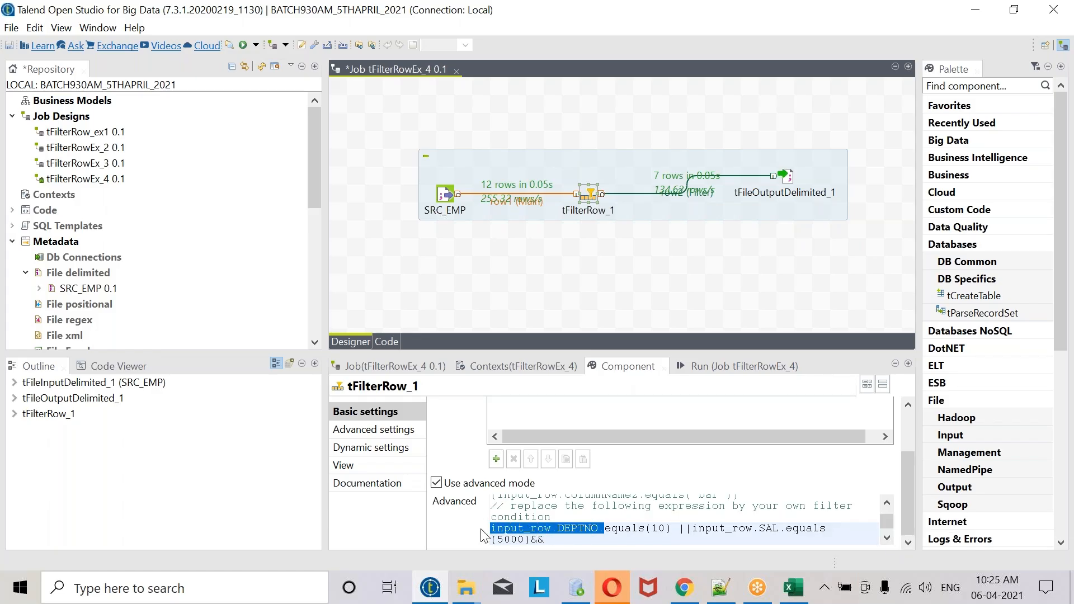
pyautogui.click(555, 540)
pyautogui.hotkey('ctrl', 'v')
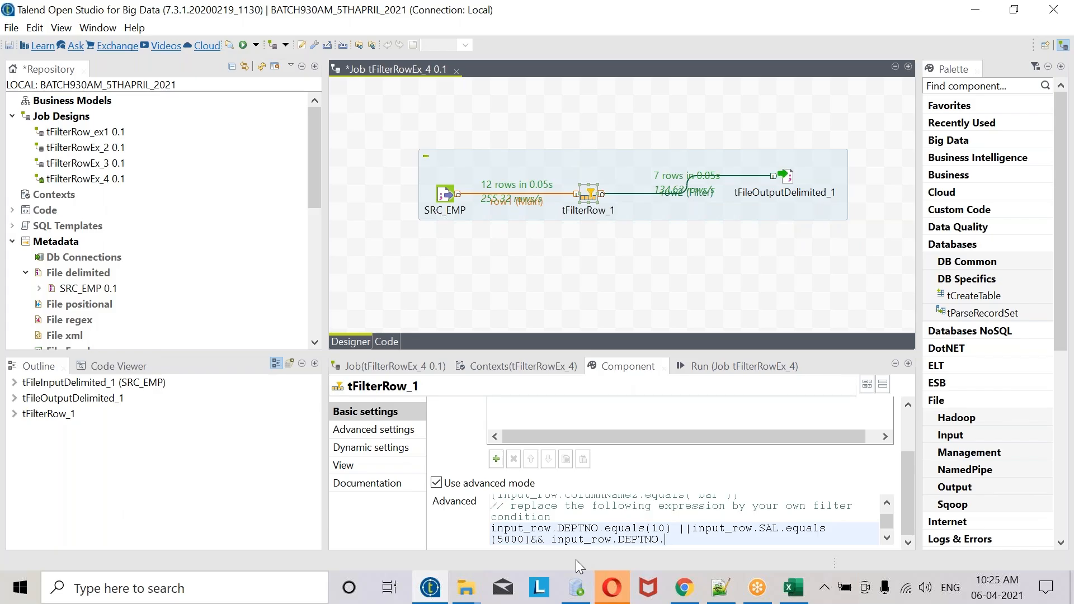
pyautogui.doubleClick(641, 540)
pyautogui.write('ENAME')
pyautogui.write('equals("')
pyautogui.write('NARES')
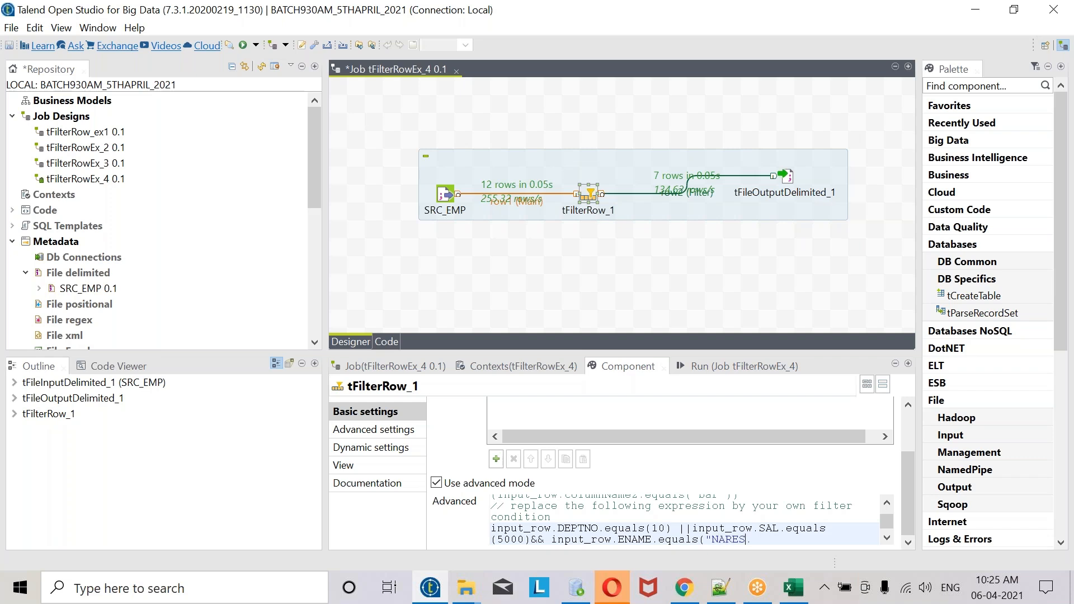
pyautogui.write('H')
# - Try to run the tFilterRowEx_4 job with the console cleared
pyautogui.click(721, 364)
pyautogui.click(584, 426)
pyautogui.click(472, 426)
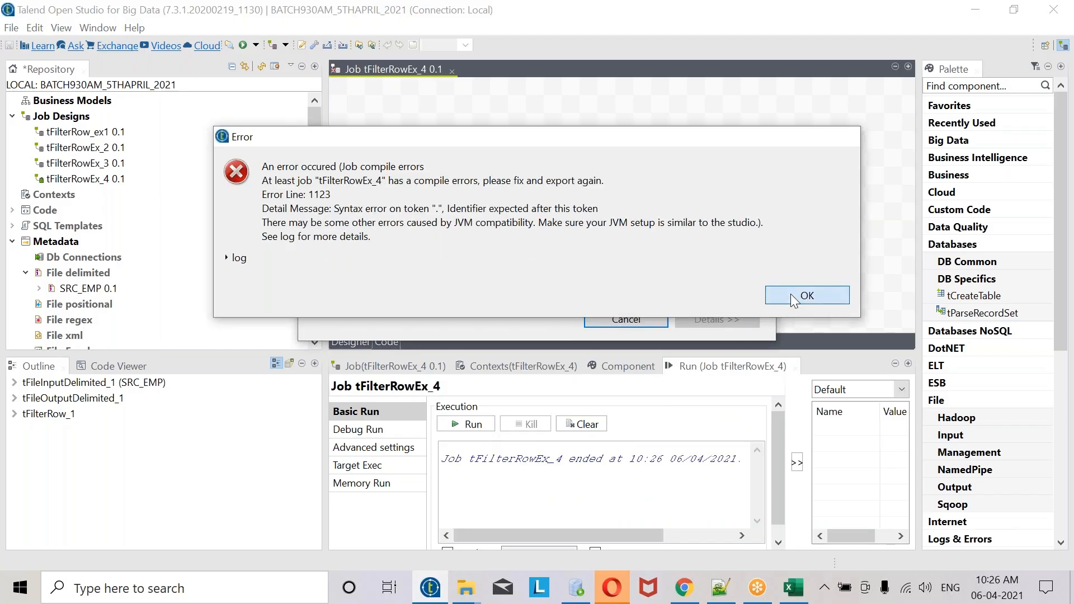
pyautogui.click(791, 294)
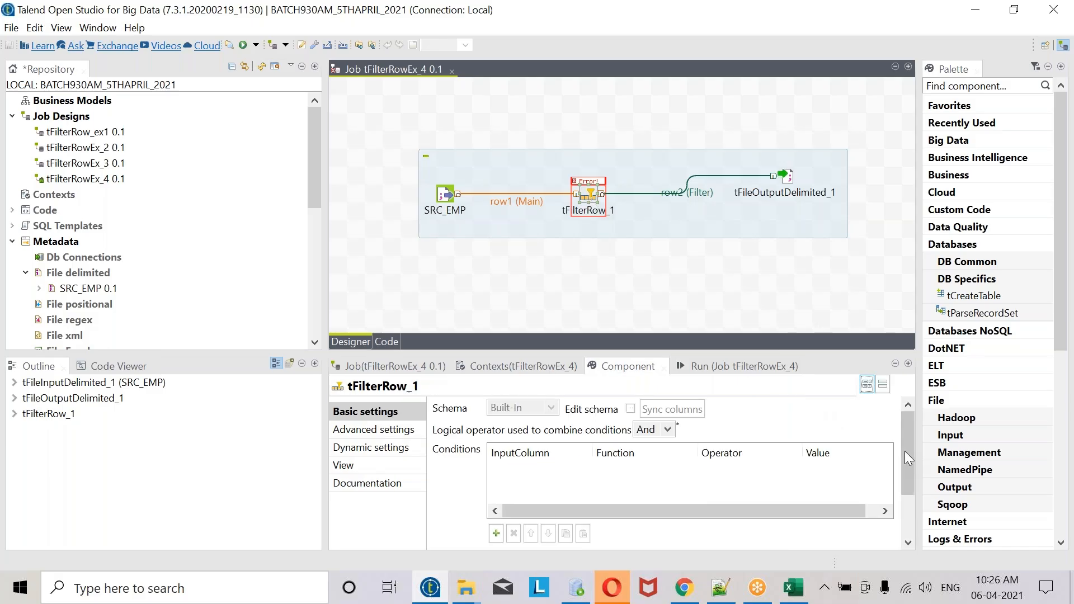
# - Group the DEPTNO and SAL conditions in parentheses before the && operator and remove the trailing period from tFilterRow_1's advanced expression
pyautogui.scroll(-3, 909, 444)
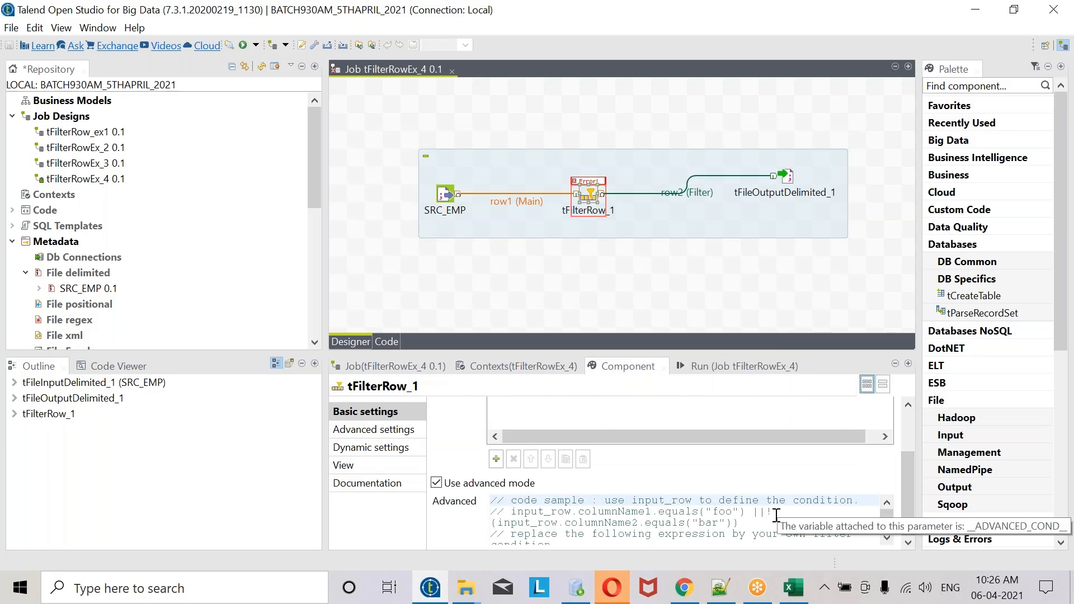
pyautogui.click(887, 538)
pyautogui.click(887, 538)
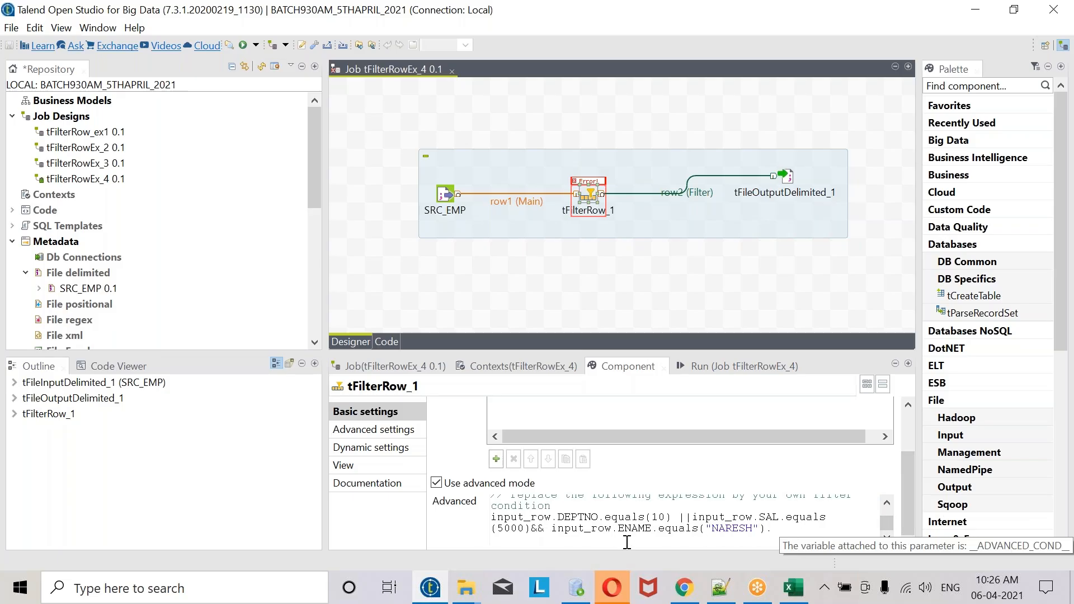
pyautogui.click(779, 536)
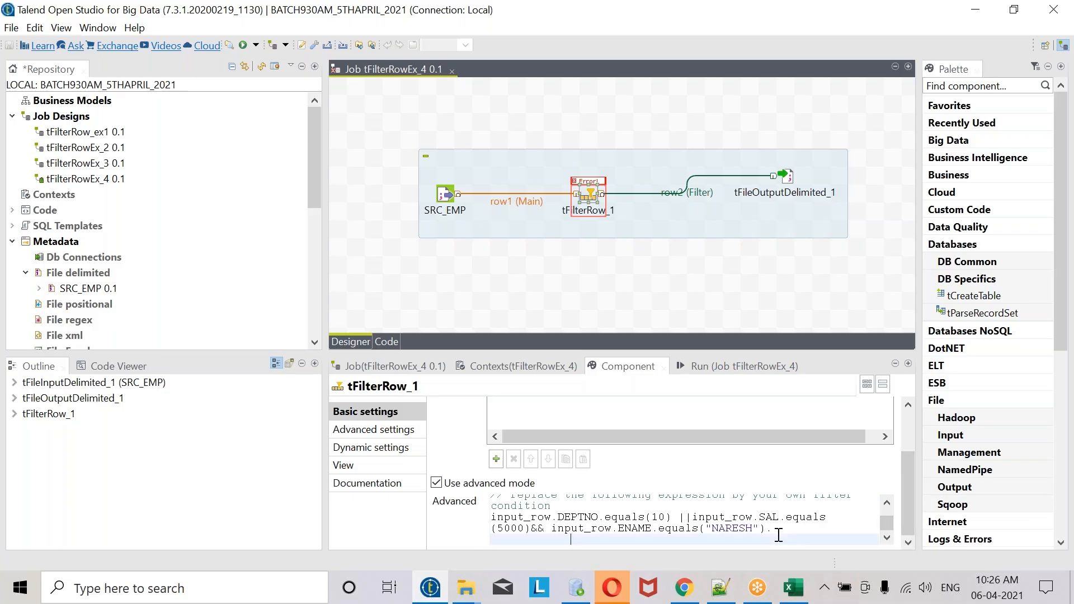
pyautogui.click(692, 518)
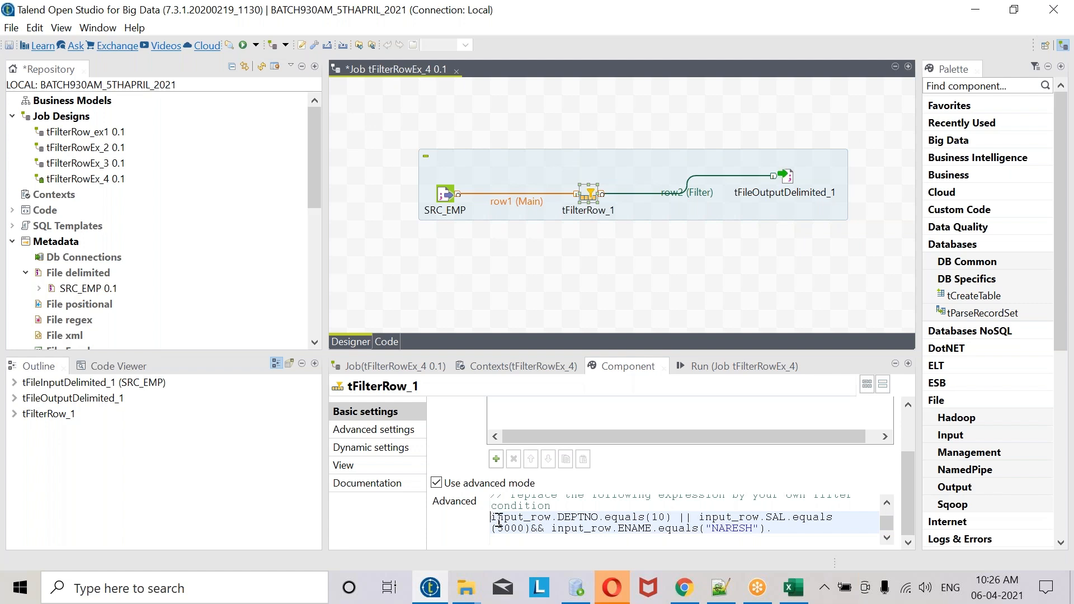
pyautogui.write('(')
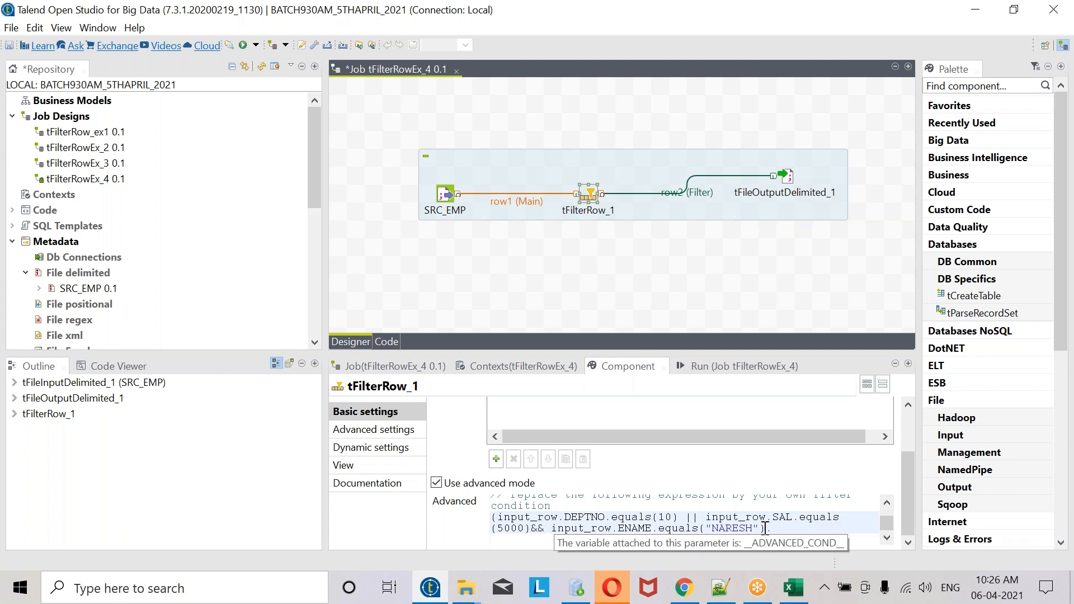
pyautogui.click(536, 528)
pyautogui.write(')')
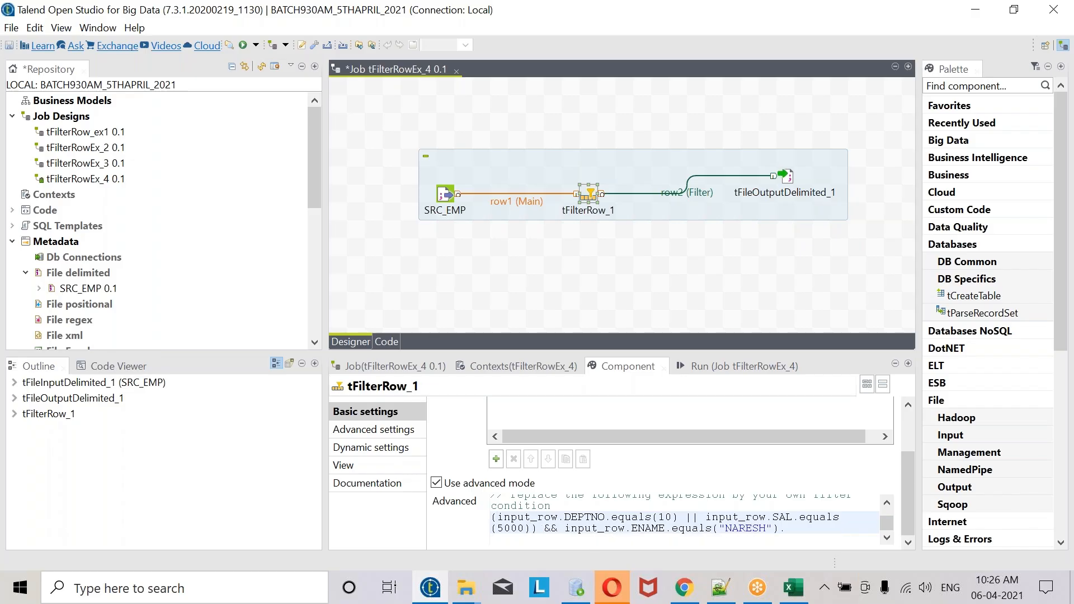
pyautogui.doubleClick(660, 529)
pyautogui.click(805, 538)
# - Run the corrected tFilterRowEx_4 job and reload TGT_FILTERS.txt in Notepad++ to check the filtered output
pyautogui.click(744, 365)
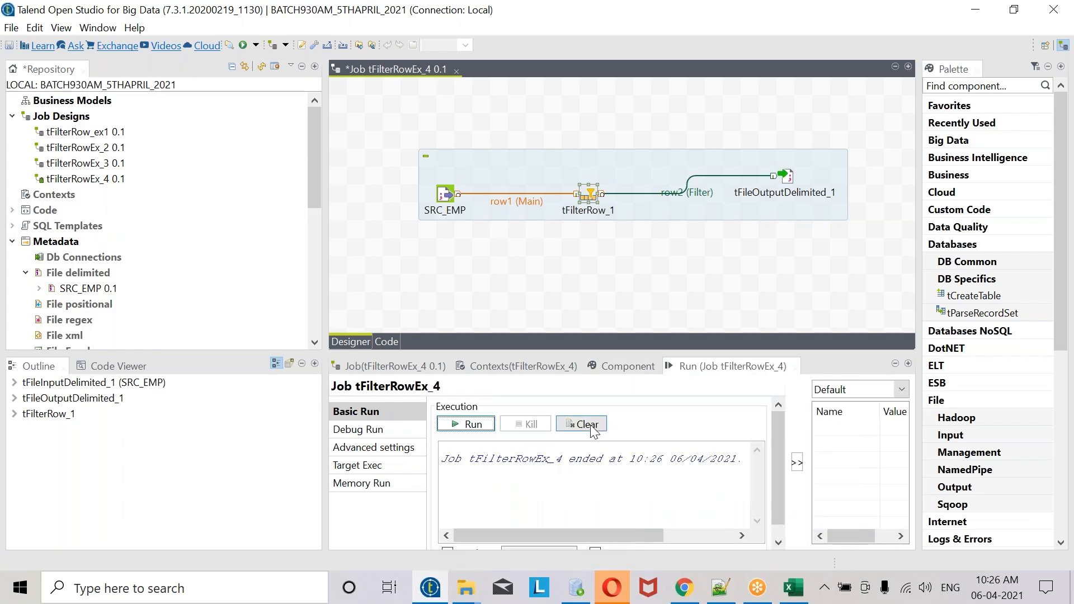
pyautogui.click(458, 424)
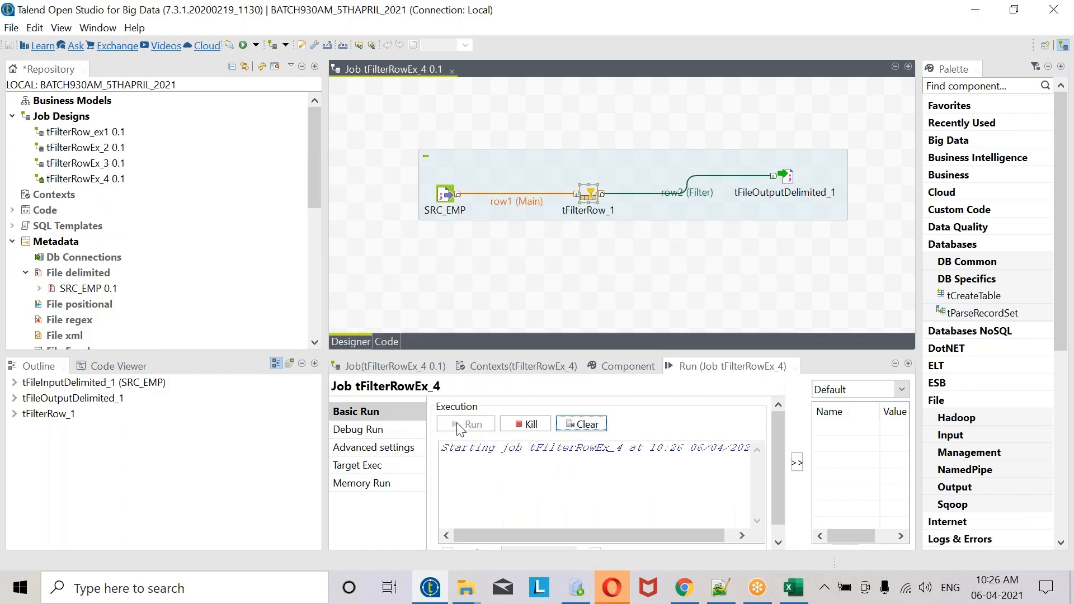
pyautogui.click(720, 589)
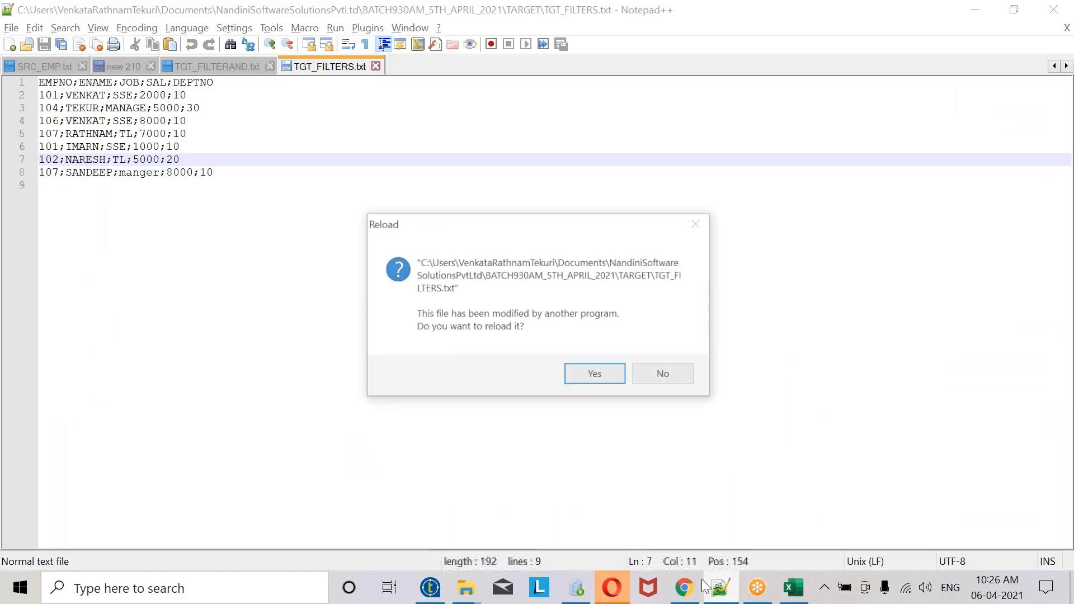
pyautogui.press('Return')
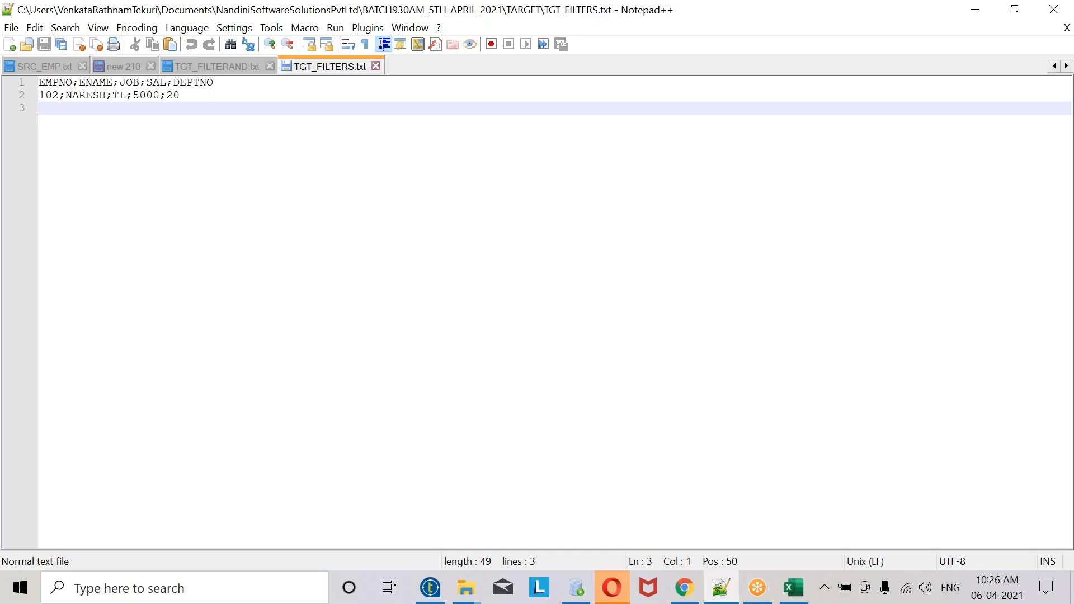
# - Return to Talend and review the advanced mode settings of tFilterRow_1
pyautogui.click(431, 588)
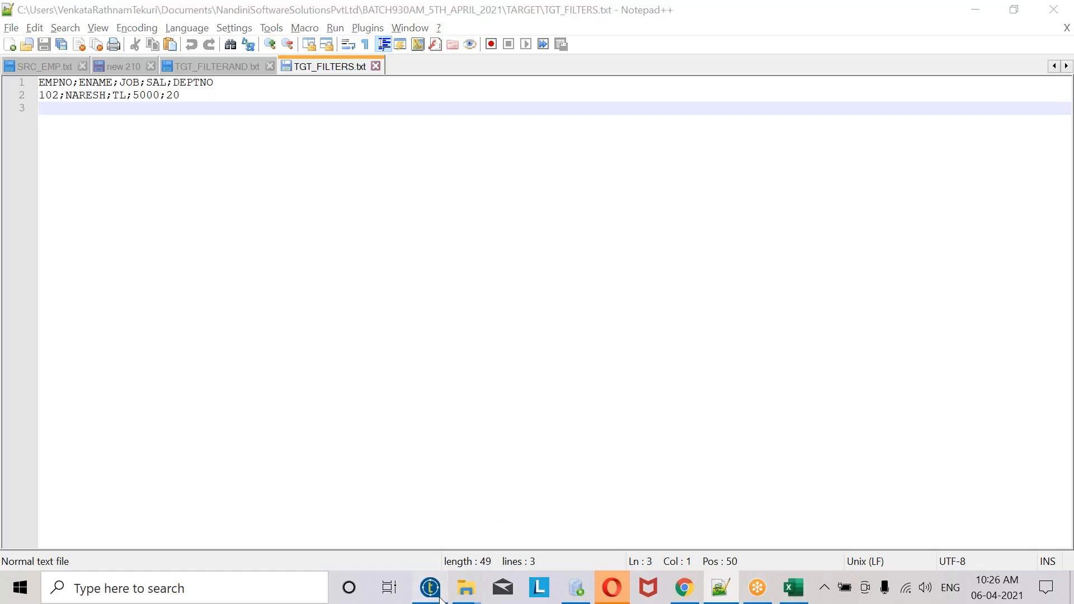
pyautogui.doubleClick(588, 195)
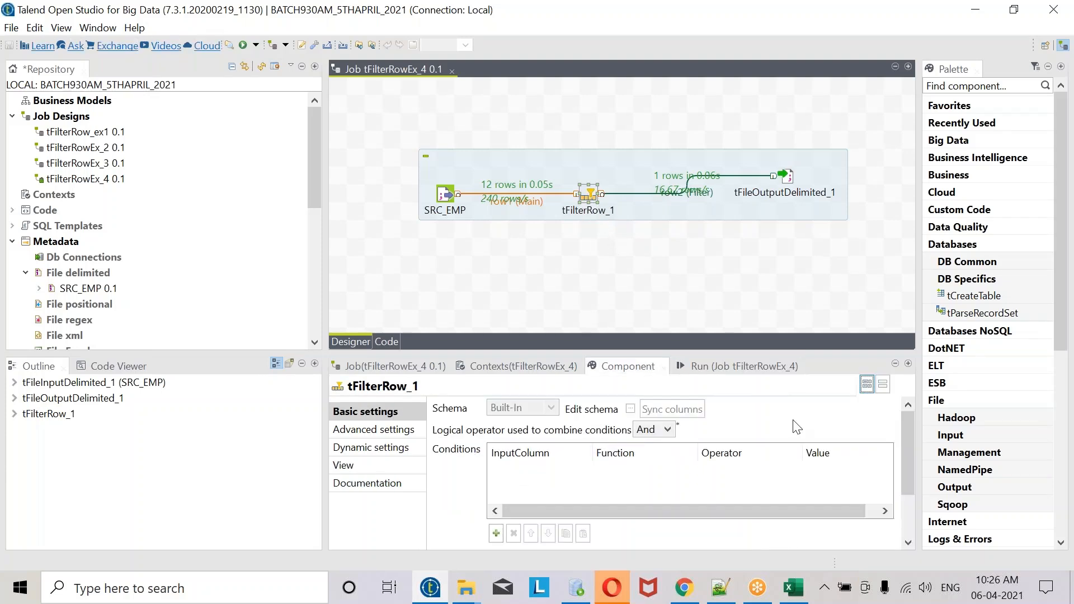
pyautogui.moveTo(908, 434); pyautogui.dragTo(908, 486)
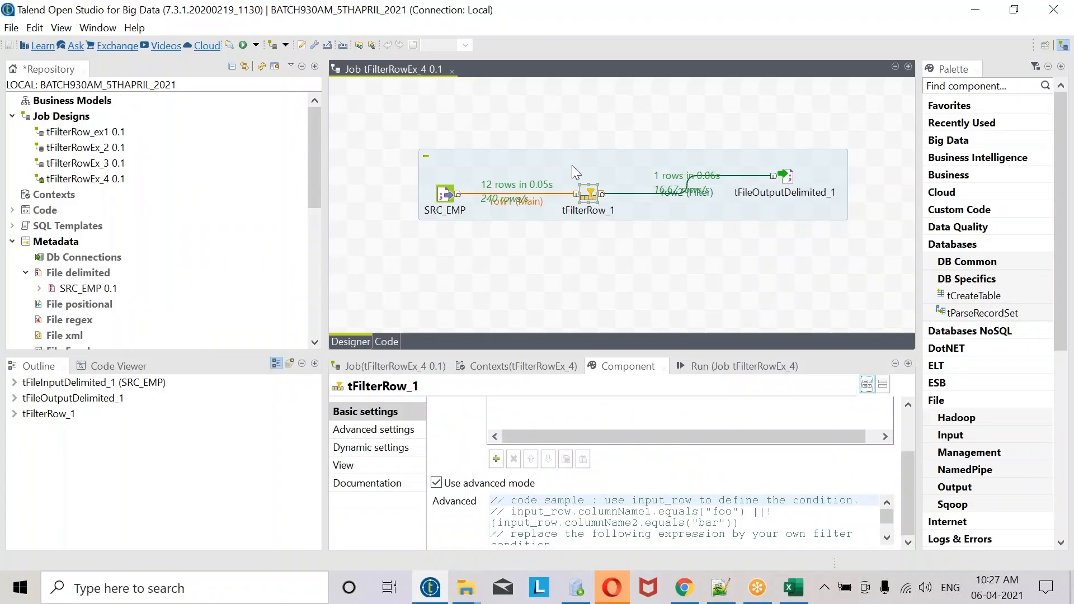
# - Add a tMap component to the job canvas below tFilterRow_1
pyautogui.click(581, 259)
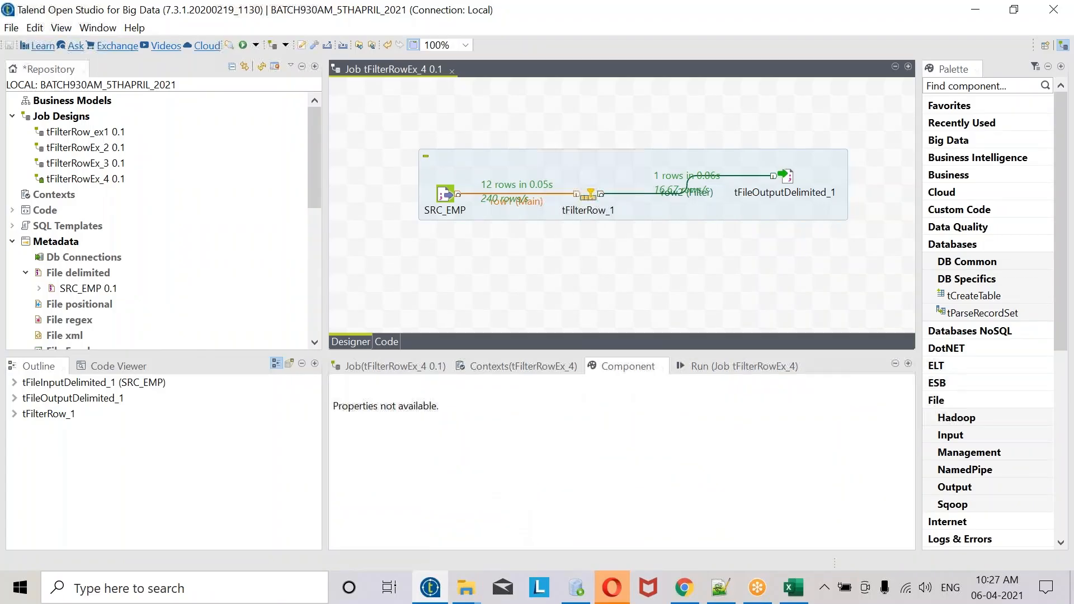
pyautogui.write('TMA')
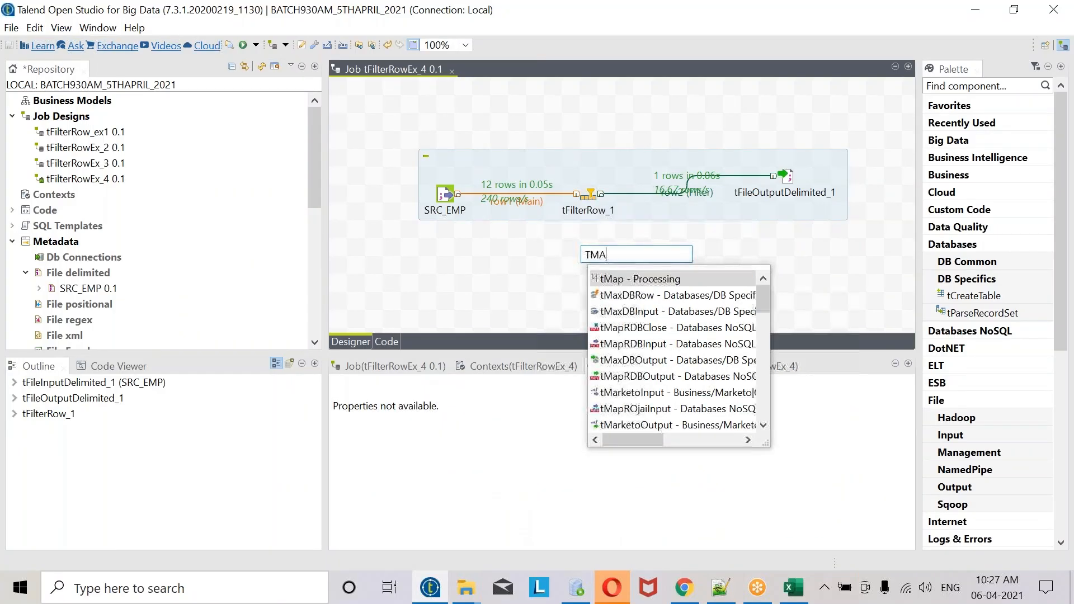
pyautogui.write('P')
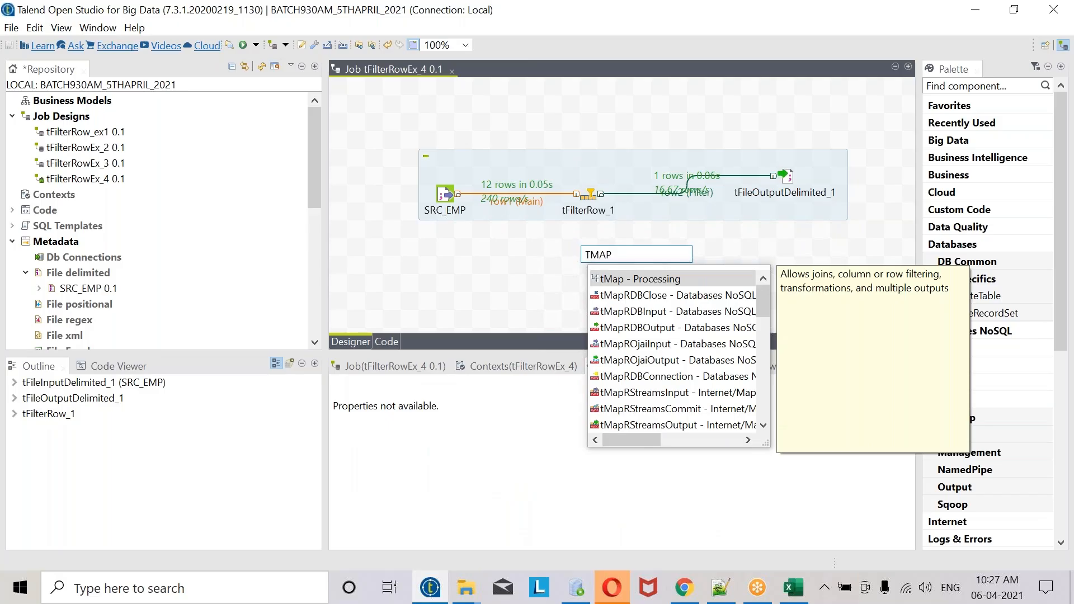
pyautogui.doubleClick(631, 279)
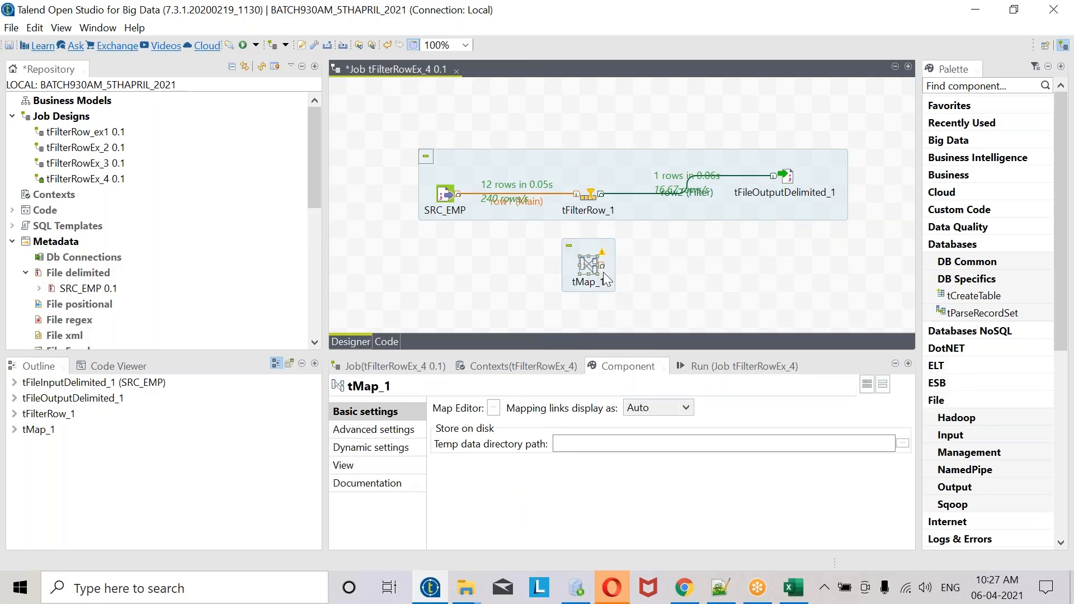
# - Add an output named out1 with one new column in tMap_1's map editor and open that column's Expression Builder
pyautogui.doubleClick(606, 280)
pyautogui.click(721, 36)
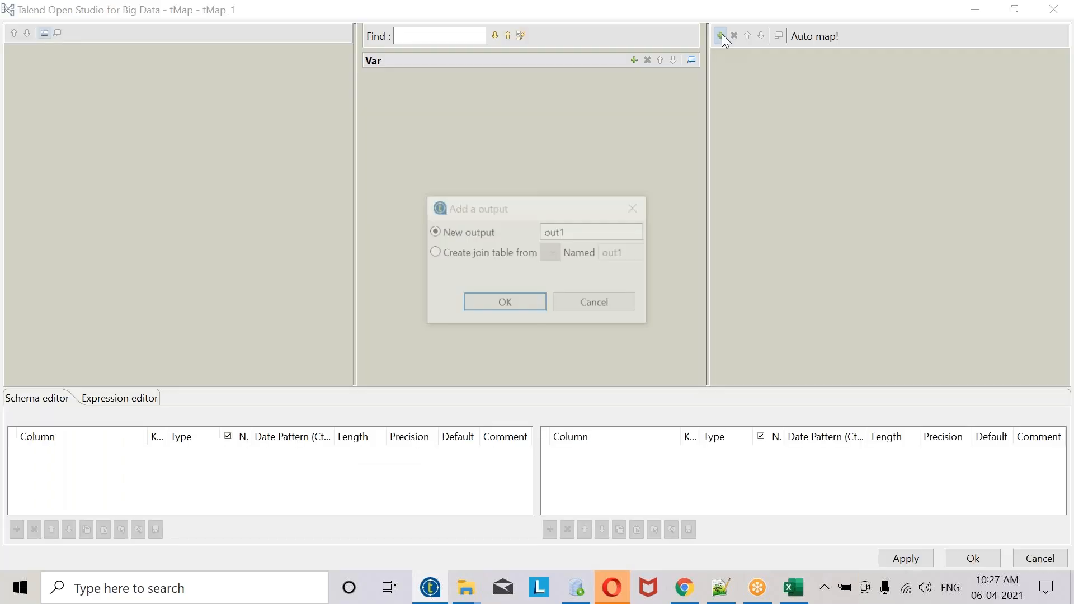
pyautogui.click(506, 303)
pyautogui.click(549, 529)
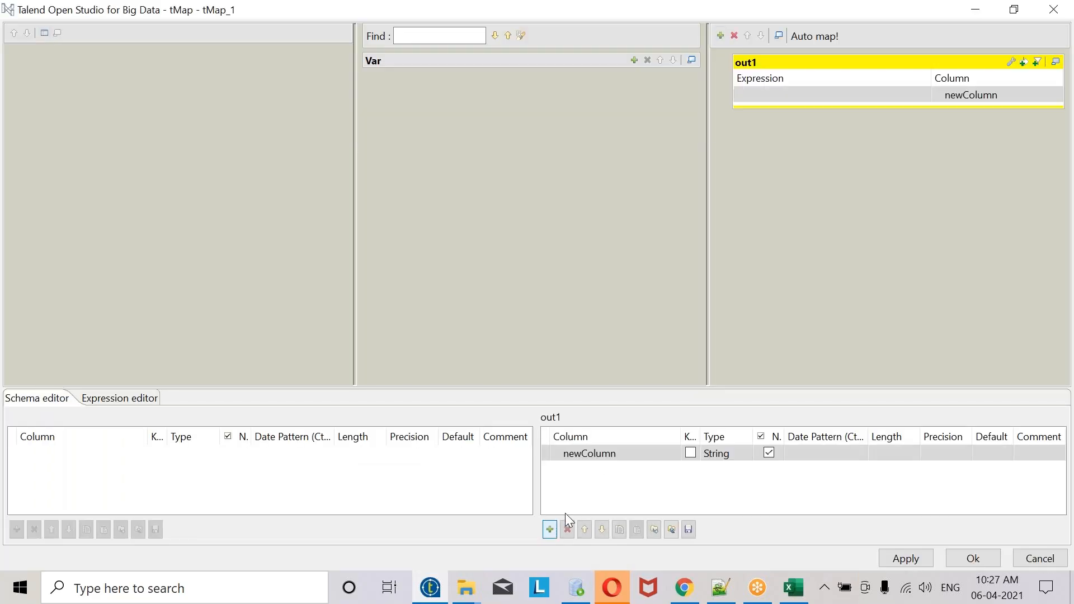
pyautogui.click(922, 99)
pyautogui.click(924, 95)
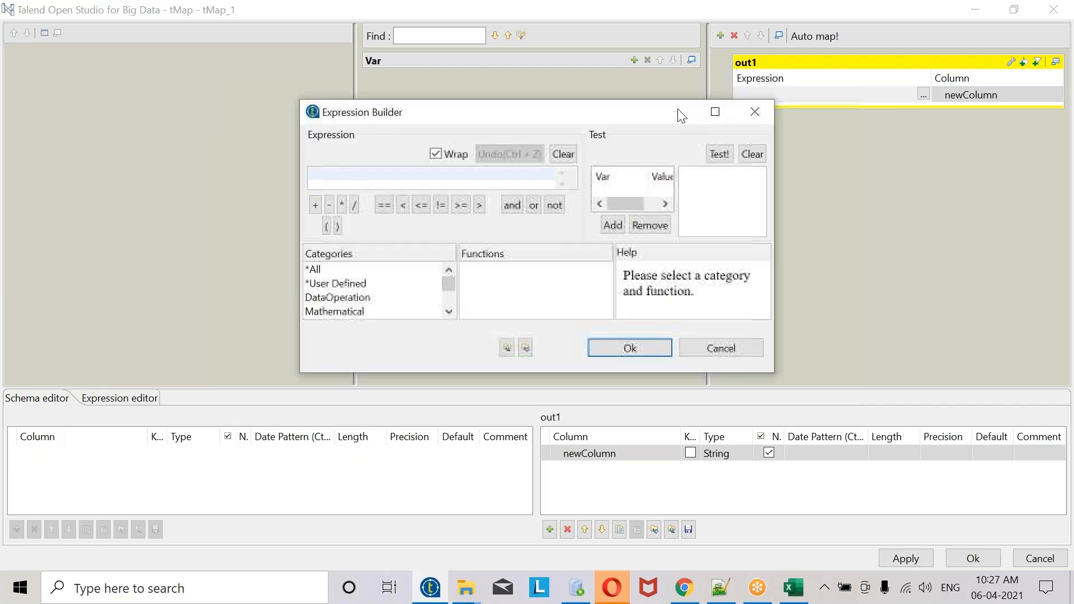
# - Maximize the Expression Builder to view its function categories, cancel it, and accept the tMap_1 map editor
pyautogui.click(715, 112)
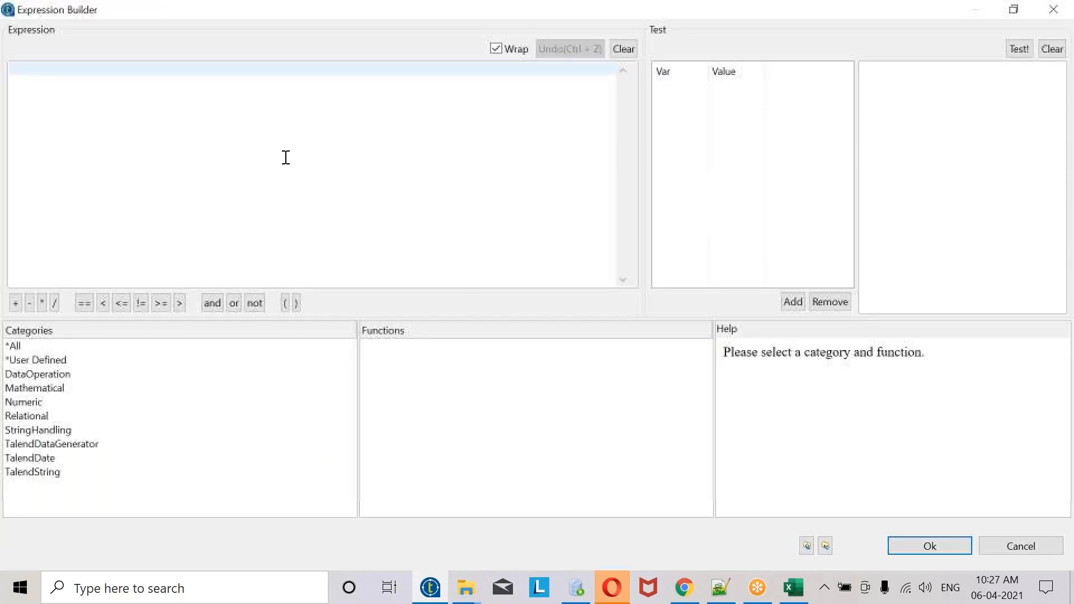
pyautogui.click(1040, 552)
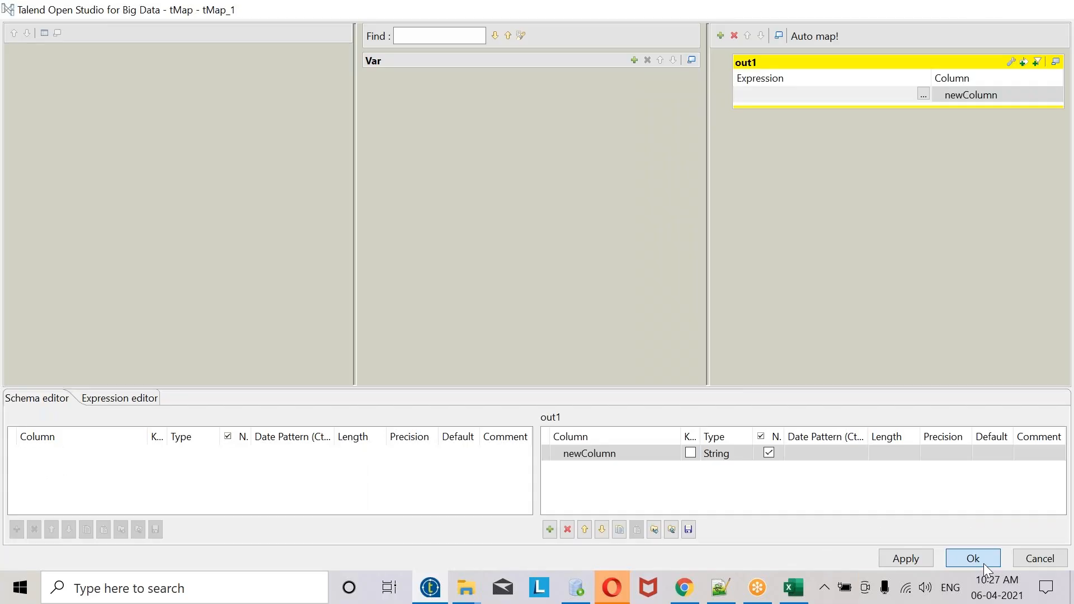
pyautogui.click(984, 563)
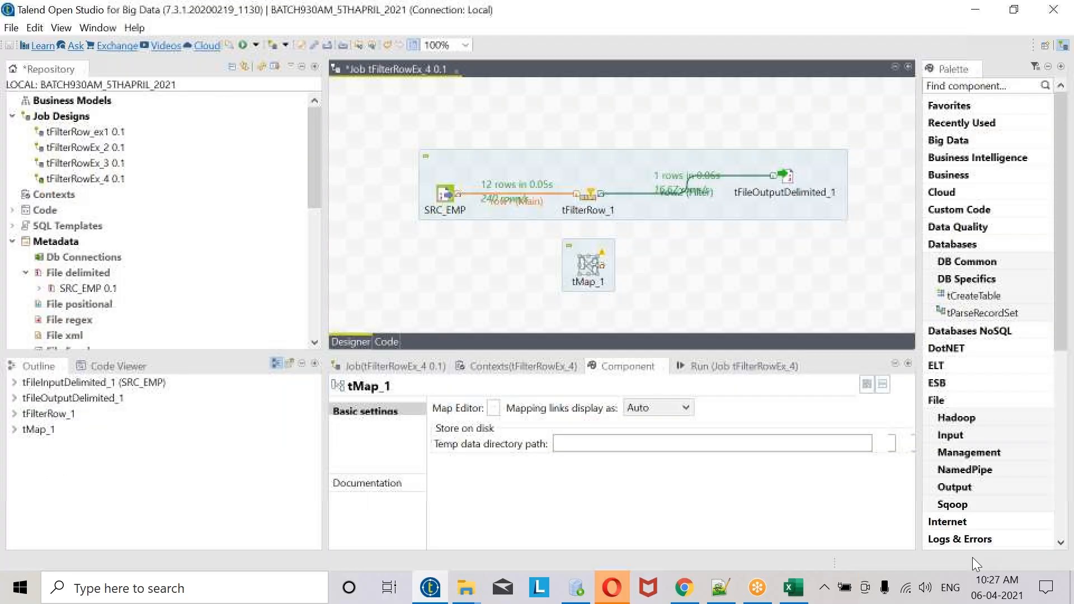
# - Review the basic settings of tFilterRow_1 and delete the tMap_1 component from the job canvas
pyautogui.click(588, 195)
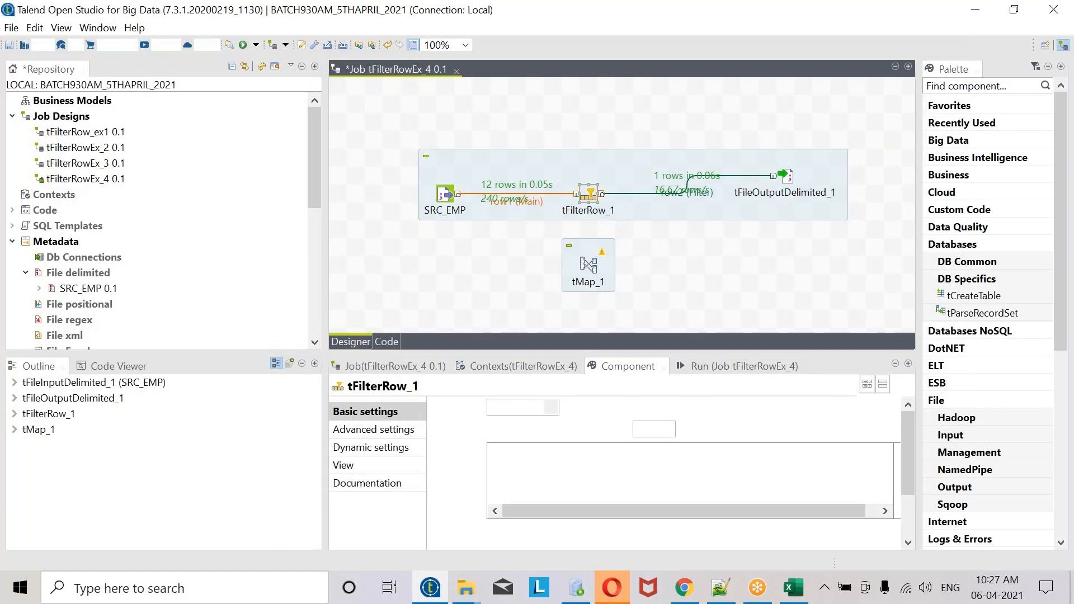
pyautogui.moveTo(908, 462); pyautogui.dragTo(887, 539)
pyautogui.click(591, 266)
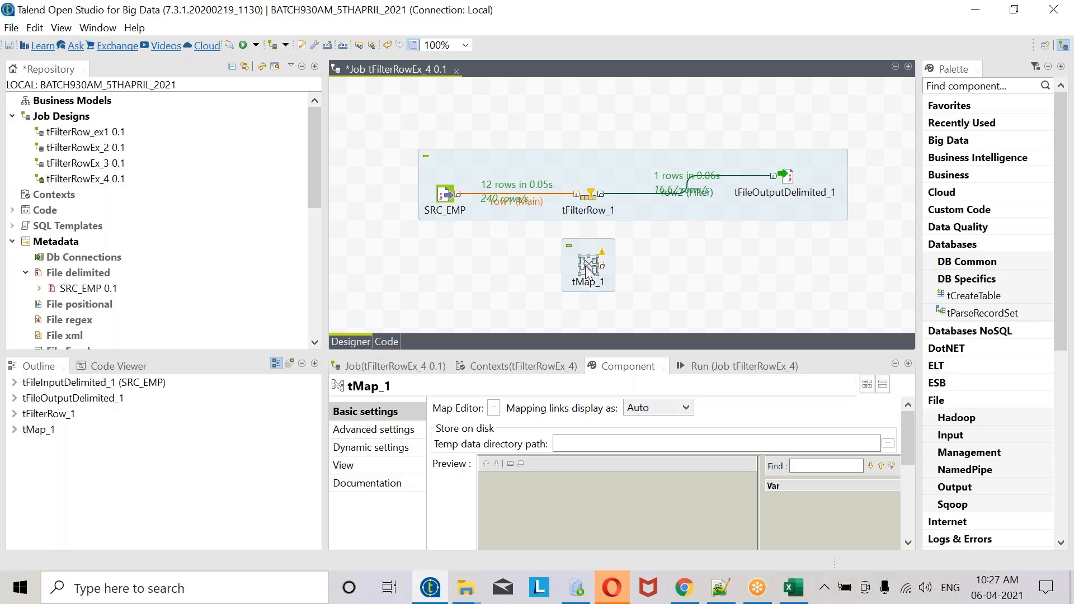
pyautogui.press('Delete')
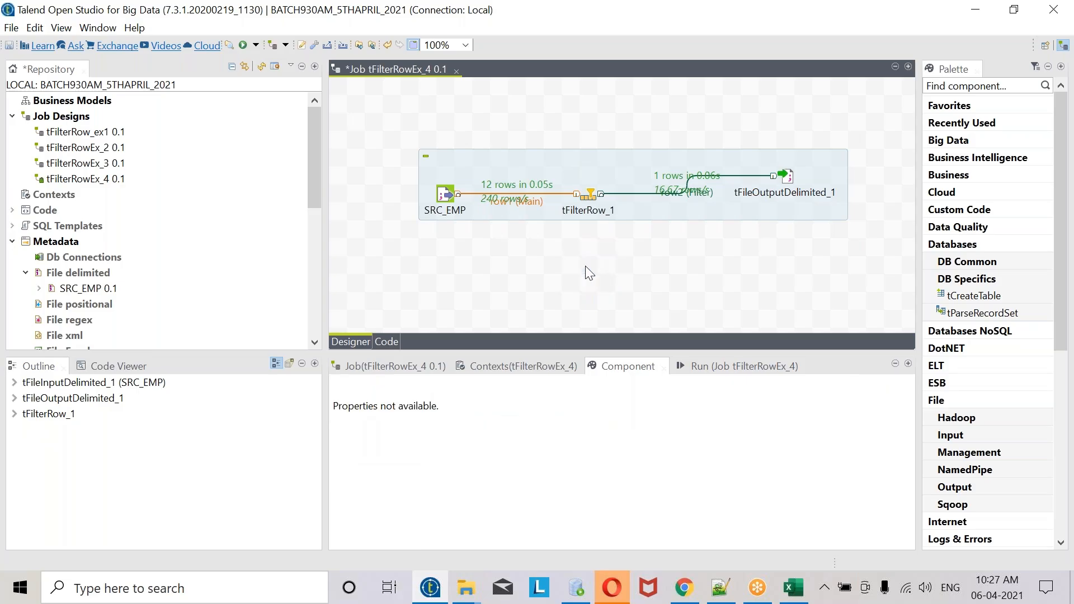
# - Look over the subjob's row links around tFilterRow_1 and switch to Chrome
pyautogui.click(600, 192)
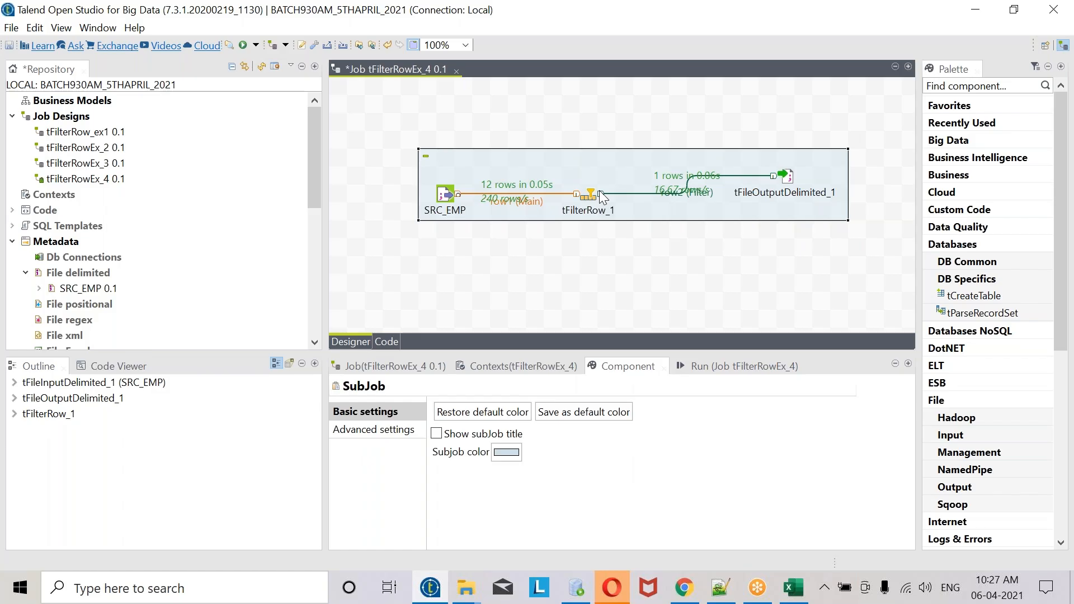
pyautogui.click(491, 184)
pyautogui.click(731, 173)
pyautogui.click(691, 588)
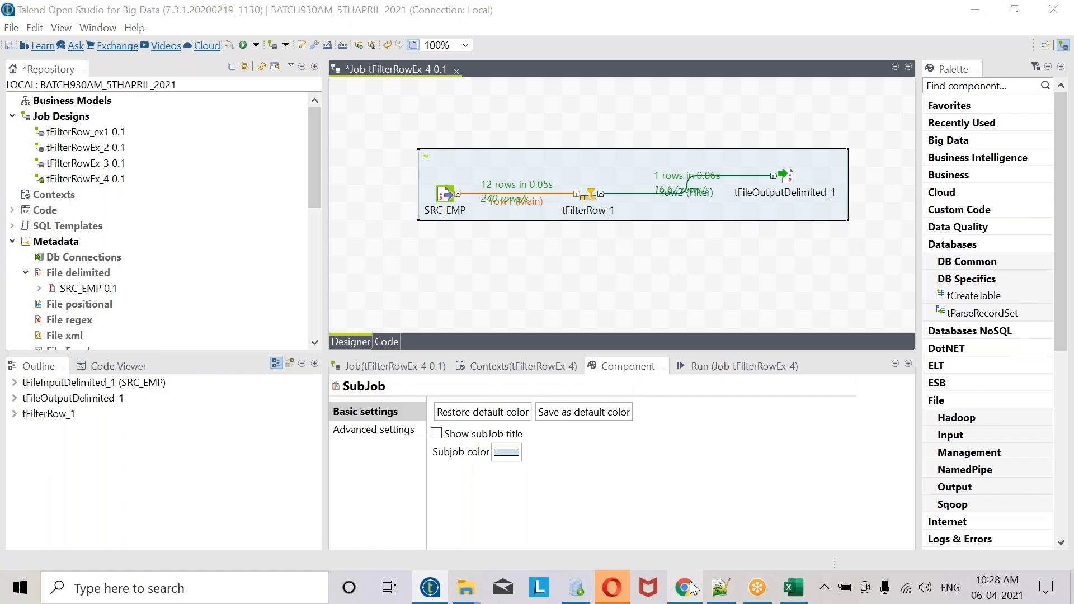